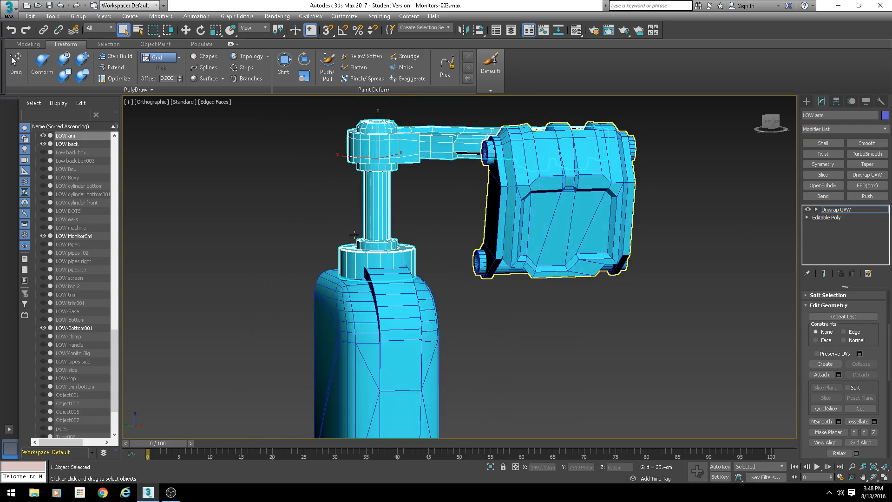
- Open the UV editor for the arm's Unwrap UVW modifier
{"action": "left_click", "coordinate": [867, 174]}
{"action": "left_click_drag", "start_coordinate": [805, 300], "coordinate": [818, 398]}
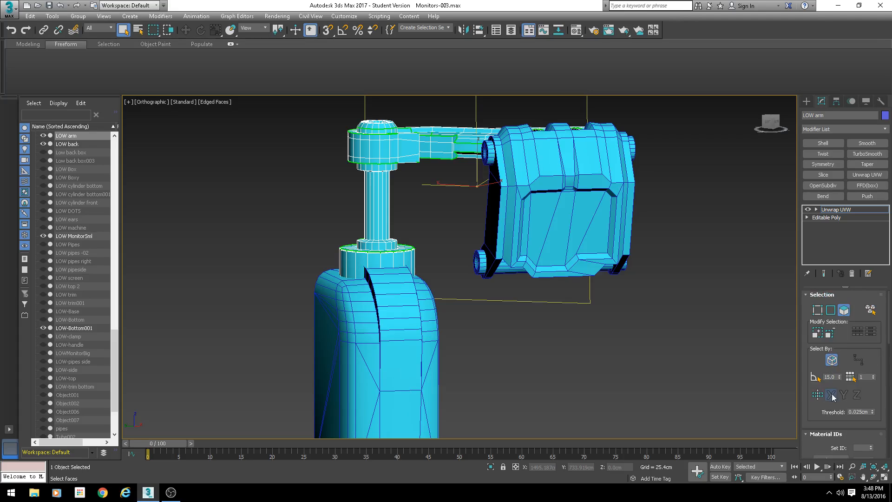
{"action": "scroll", "coordinate": [814, 397], "scroll_direction": "down", "scroll_amount": 3}
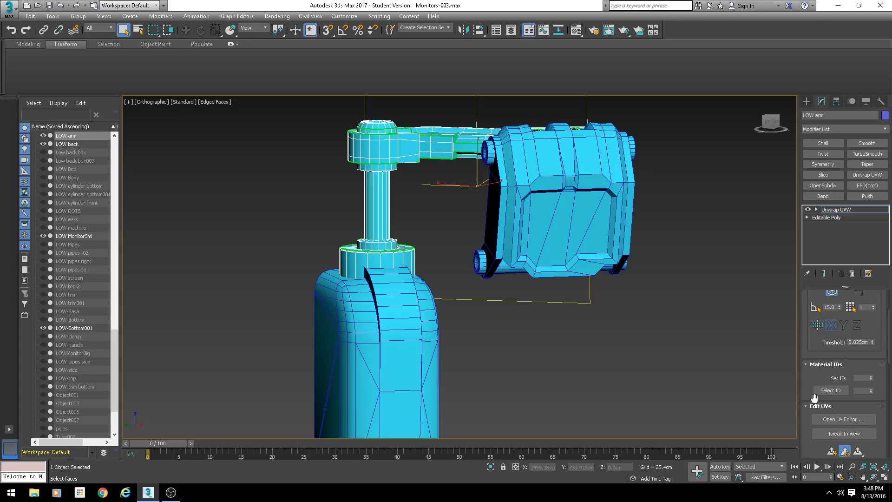
{"action": "left_click", "coordinate": [844, 419]}
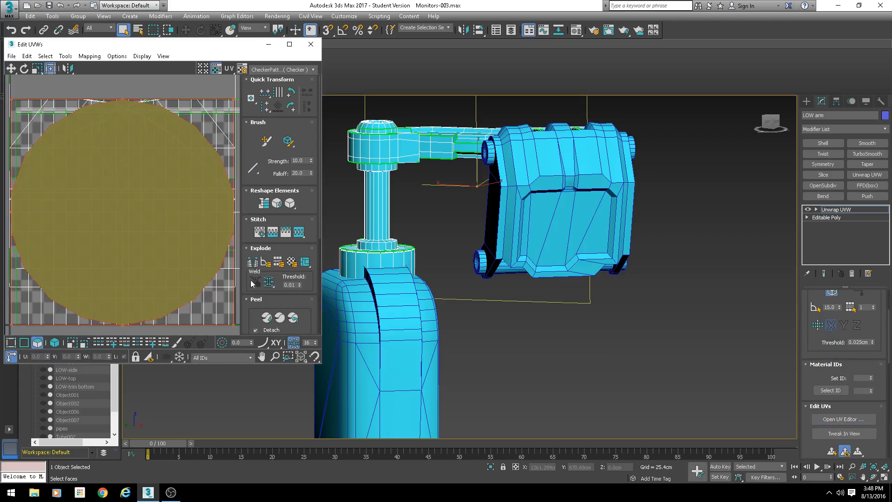
- Inspect the arm's existing UV layout and the model from several angles
{"action": "scroll", "coordinate": [196, 248], "scroll_direction": "down", "scroll_amount": 3}
{"action": "middle_click_drag", "start_coordinate": [397, 242], "coordinate": [425, 289]}
{"action": "scroll", "coordinate": [96, 199], "scroll_direction": "down", "scroll_amount": 2}
{"action": "middle_click_drag", "start_coordinate": [95, 197], "coordinate": [110, 203]}
{"action": "scroll", "coordinate": [164, 224], "scroll_direction": "down", "scroll_amount": 3}
{"action": "scroll", "coordinate": [162, 223], "scroll_direction": "up", "scroll_amount": 3}
{"action": "left_click", "coordinate": [205, 210]}
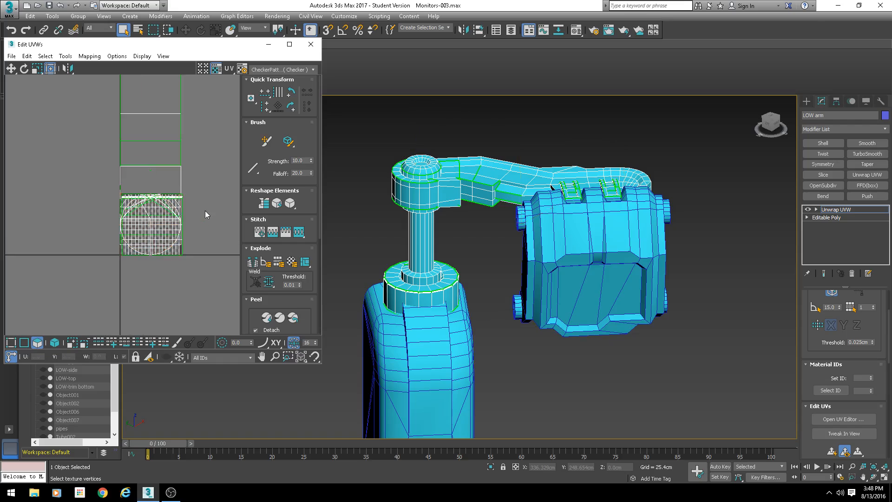
{"action": "middle_click_drag", "start_coordinate": [453, 228], "coordinate": [319, 215], "text": "alt"}
{"action": "middle_click_drag", "start_coordinate": [171, 183], "coordinate": [160, 194]}
{"action": "scroll", "coordinate": [160, 194], "scroll_direction": "down", "scroll_amount": 1}
{"action": "middle_click_drag", "start_coordinate": [453, 235], "coordinate": [490, 229], "text": "alt"}
{"action": "middle_click_drag", "start_coordinate": [199, 221], "coordinate": [188, 188]}
- Switch to face selection and apply Flatten Mapping to the arm's UVs
{"action": "left_click", "coordinate": [59, 344]}
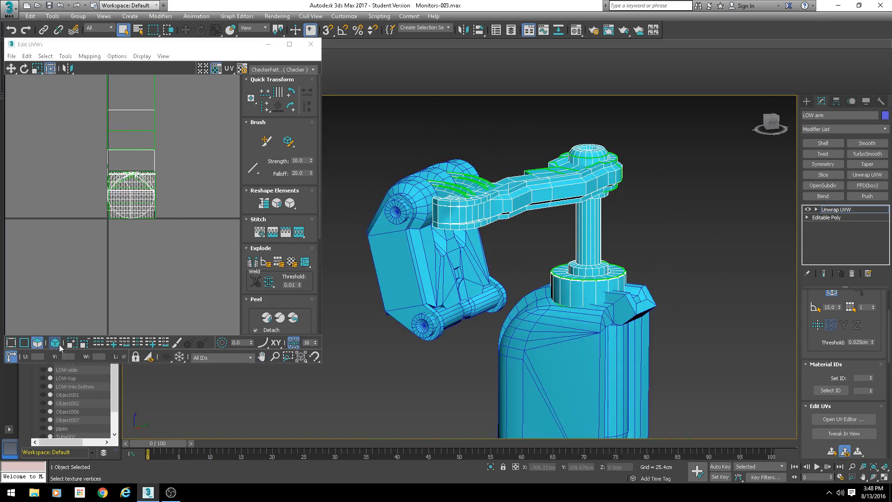
{"action": "left_click", "coordinate": [90, 61]}
{"action": "left_click", "coordinate": [89, 56]}
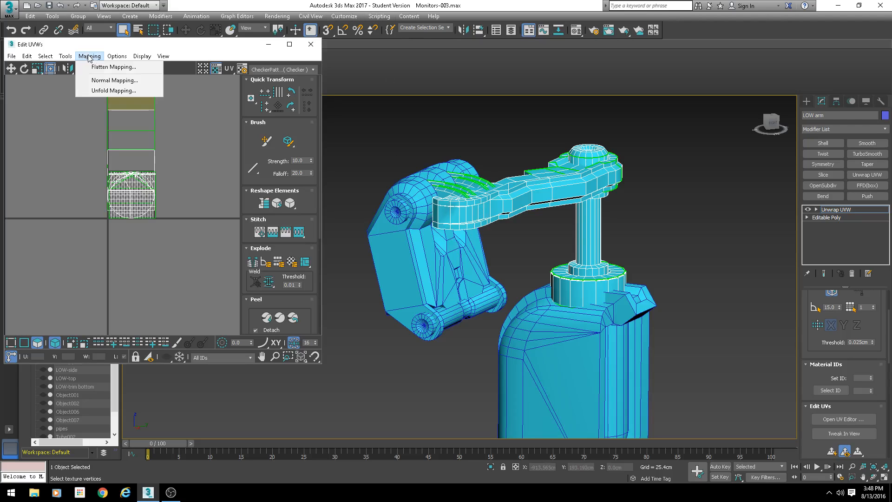
{"action": "left_click", "coordinate": [103, 68]}
{"action": "left_click", "coordinate": [130, 66]}
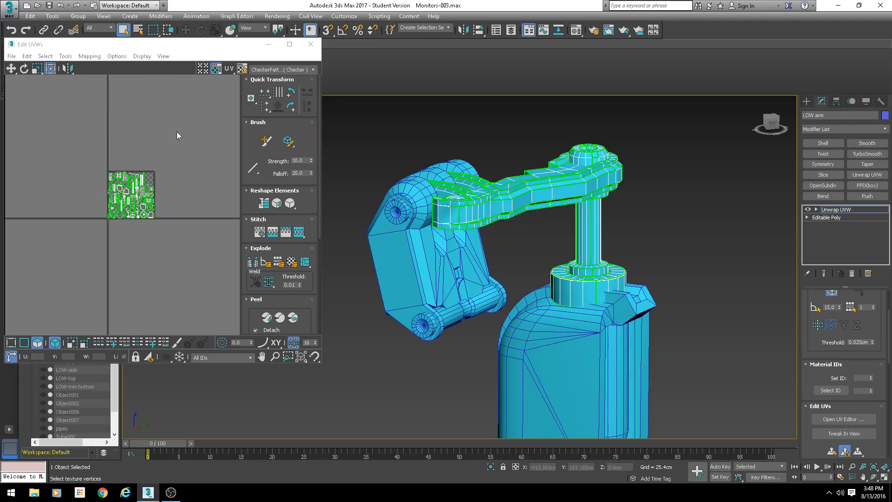
- Enlarge the UV editor window and turn off the checker map display behind the UVs
{"action": "scroll", "coordinate": [116, 196], "scroll_direction": "up", "scroll_amount": 5}
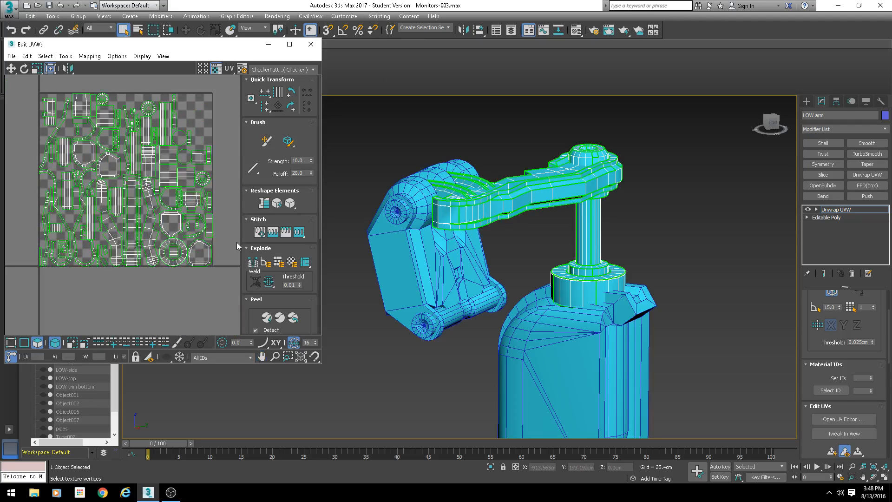
{"action": "left_click_drag", "start_coordinate": [339, 381], "coordinate": [430, 450]}
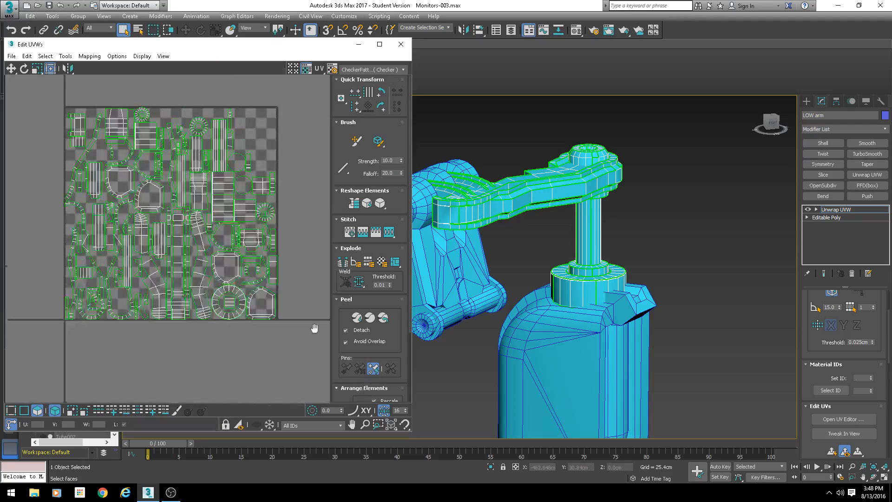
{"action": "scroll", "coordinate": [250, 169], "scroll_direction": "down", "scroll_amount": 2}
{"action": "left_click_drag", "start_coordinate": [266, 142], "coordinate": [76, 334]}
{"action": "left_click", "coordinate": [250, 87]}
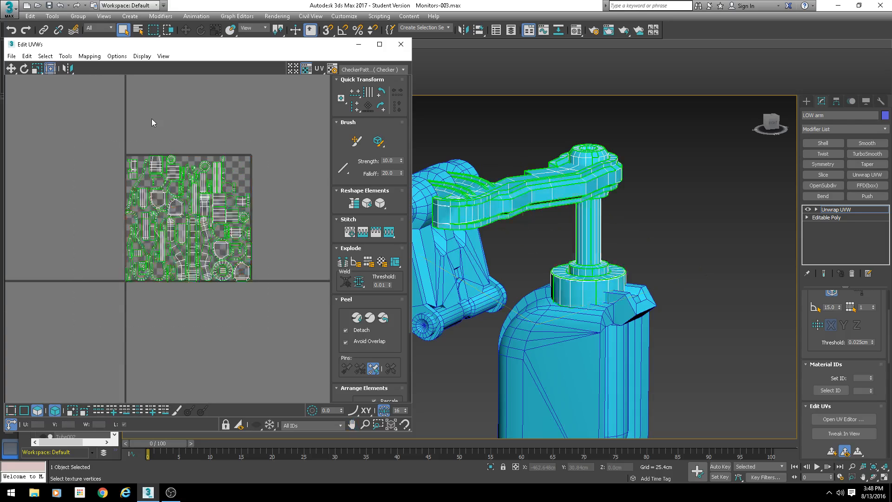
{"action": "left_click", "coordinate": [305, 70]}
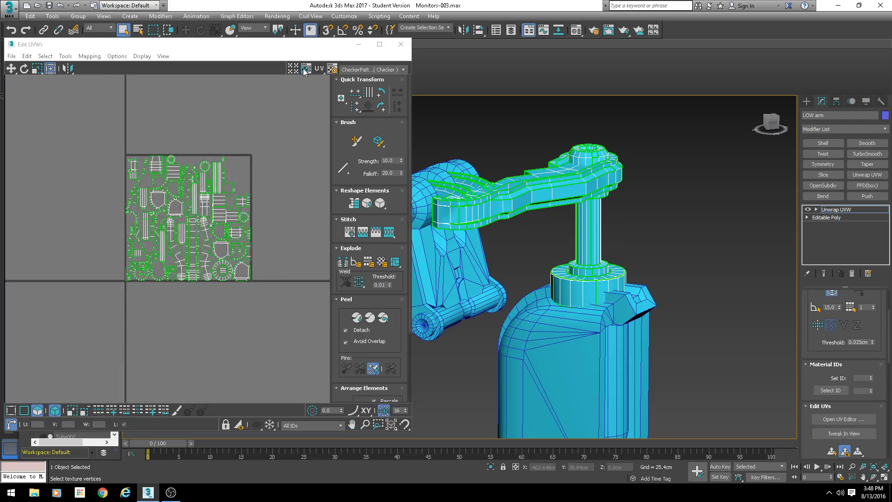
- Enable element selection, select the post's base collar, and move its UV shells above the tile
{"action": "middle_click_drag", "start_coordinate": [194, 154], "coordinate": [199, 130]}
{"action": "scroll", "coordinate": [327, 218], "scroll_direction": "down", "scroll_amount": 2}
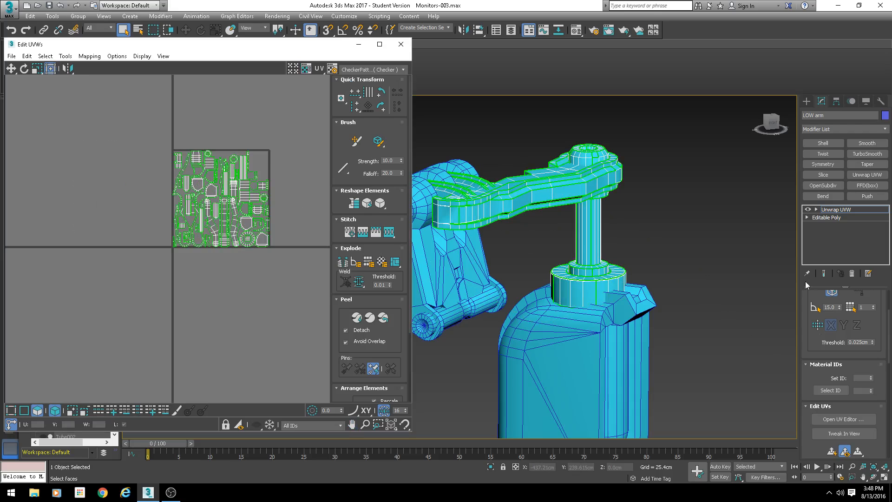
{"action": "left_click_drag", "start_coordinate": [802, 351], "coordinate": [815, 441]}
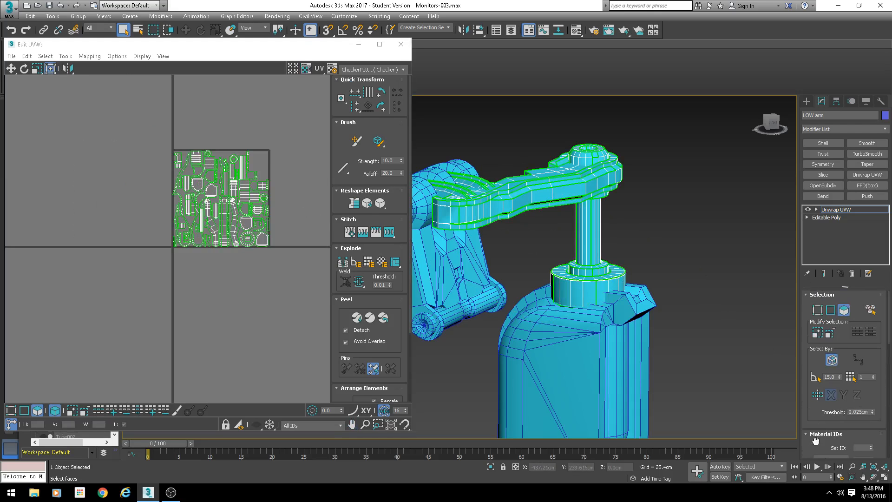
{"action": "left_click", "coordinate": [871, 309]}
{"action": "middle_click_drag", "start_coordinate": [552, 221], "coordinate": [546, 261]}
{"action": "left_click", "coordinate": [637, 326]}
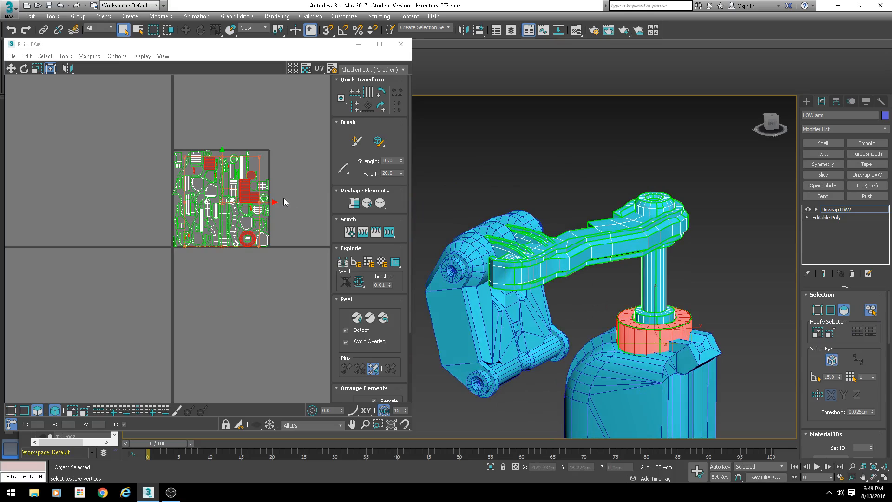
{"action": "scroll", "coordinate": [246, 143], "scroll_direction": "down", "scroll_amount": 1}
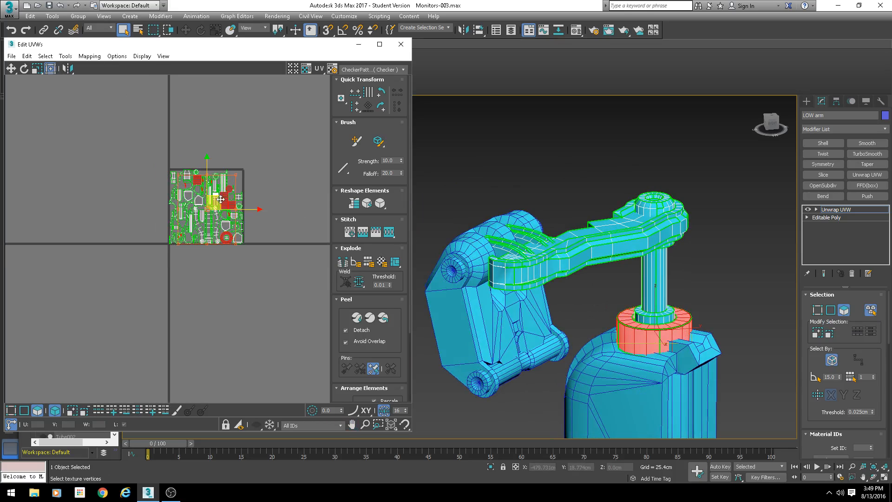
{"action": "left_click_drag", "start_coordinate": [218, 198], "coordinate": [218, 98], "text": "shift"}
- Select the vertical post and move its UV shells left of the tile
{"action": "left_click", "coordinate": [652, 282]}
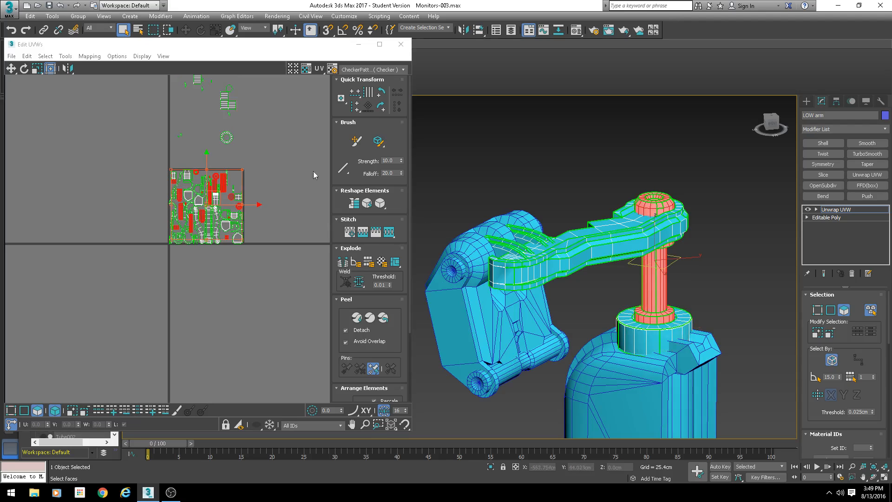
{"action": "left_click_drag", "start_coordinate": [215, 198], "coordinate": [127, 200]}
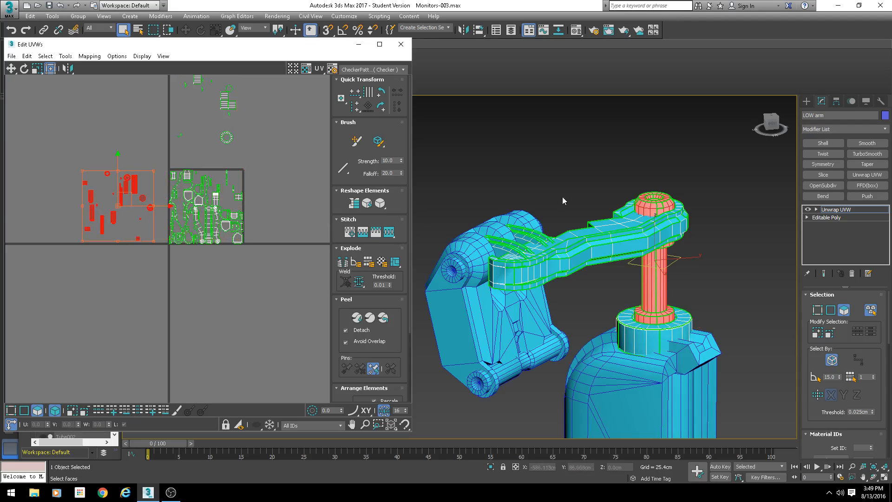
- Select the horizontal arm beam and move its UV shells right of the tile
{"action": "middle_click_drag", "start_coordinate": [652, 225], "coordinate": [587, 219]}
{"action": "left_click", "coordinate": [587, 219]}
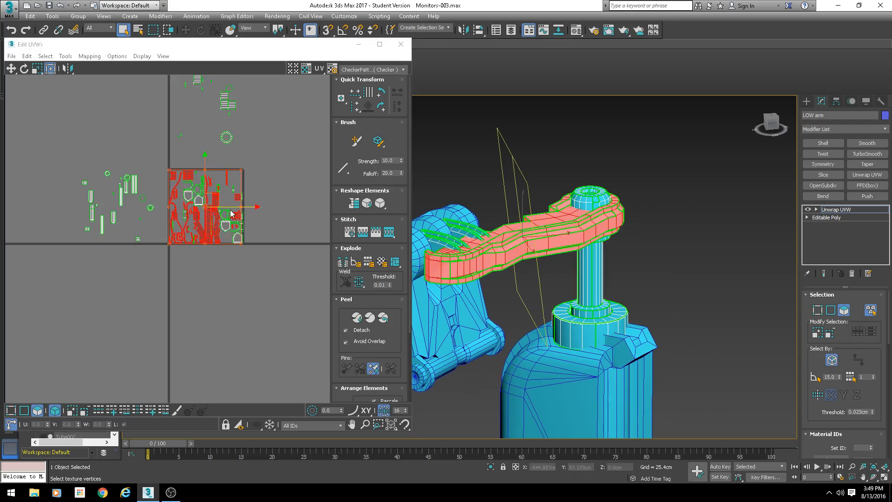
{"action": "left_click", "coordinate": [285, 208]}
{"action": "key", "text": "ctrl+z"}
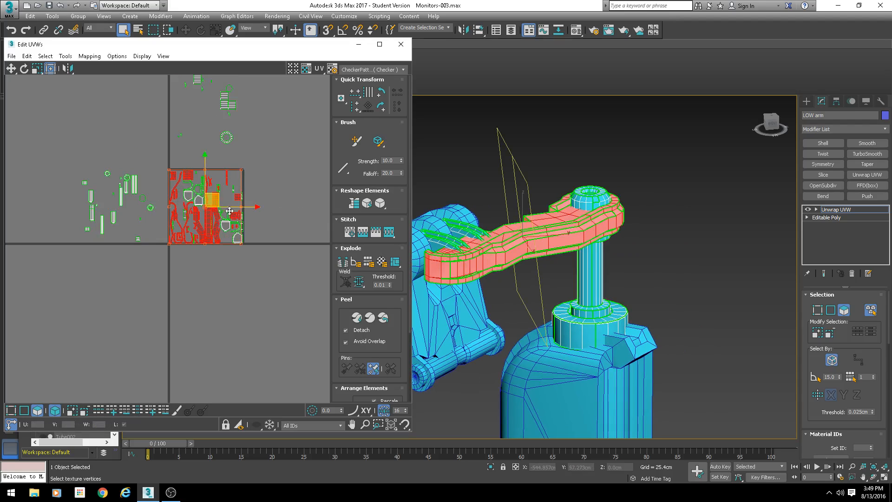
{"action": "left_click_drag", "start_coordinate": [229, 211], "coordinate": [320, 211]}
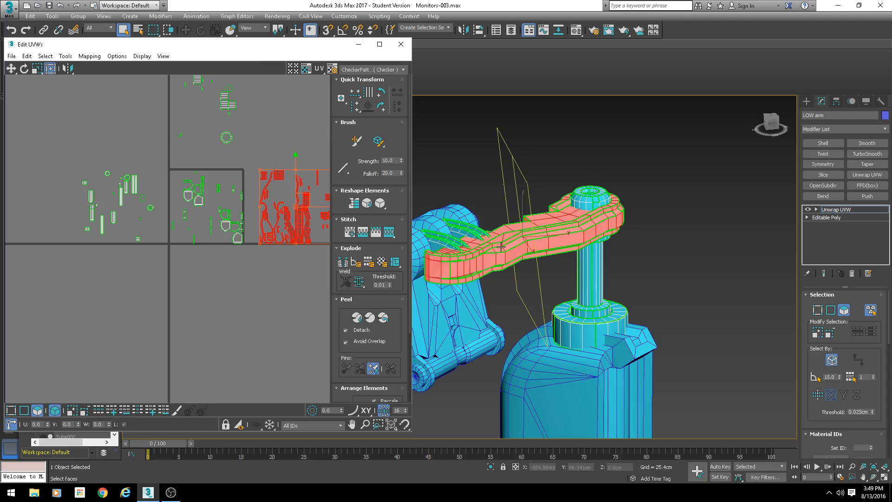
- Select another arm element and move its UV shells below the tile
{"action": "left_click", "coordinate": [469, 235]}
{"action": "middle_click_drag", "start_coordinate": [228, 218], "coordinate": [237, 153]}
{"action": "left_click_drag", "start_coordinate": [237, 151], "coordinate": [228, 232]}
{"action": "scroll", "coordinate": [237, 133], "scroll_direction": "down", "scroll_amount": 3}
{"action": "middle_click_drag", "start_coordinate": [239, 131], "coordinate": [229, 191]}
{"action": "mouse_move", "coordinate": [567, 273]}
{"action": "middle_mouse_down"}
{"action": "mouse_move", "coordinate": [634, 241]}
{"action": "mouse_move", "coordinate": [544, 262]}
{"action": "mouse_move", "coordinate": [557, 263]}
{"action": "middle_mouse_up"}
{"action": "scroll", "coordinate": [237, 221], "scroll_direction": "up", "scroll_amount": 1}
- Convert the arm to Editable Poly, collapsing the Unwrap UVW modifier
{"action": "scroll", "coordinate": [590, 265], "scroll_direction": "up", "scroll_amount": 6}
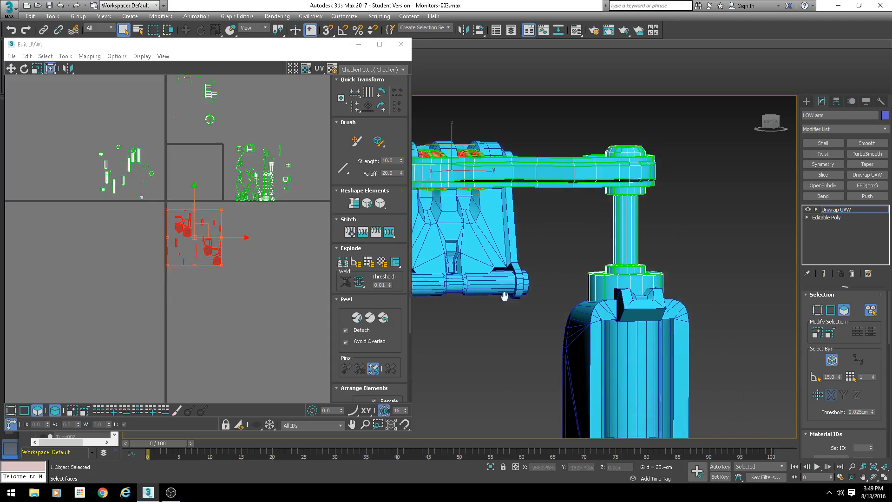
{"action": "left_click", "coordinate": [590, 265]}
{"action": "scroll", "coordinate": [565, 279], "scroll_direction": "up", "scroll_amount": 4}
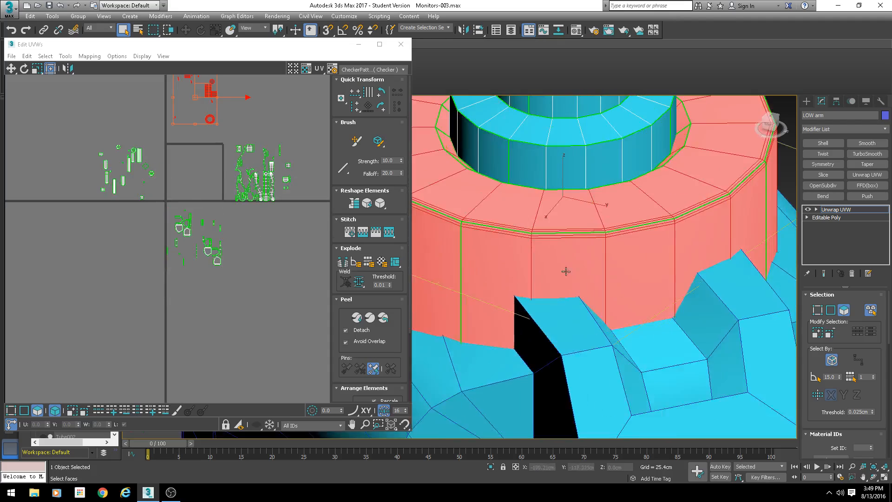
{"action": "scroll", "coordinate": [558, 260], "scroll_direction": "down", "scroll_amount": 1}
{"action": "mouse_move", "coordinate": [566, 251]}
{"action": "middle_mouse_down", "text": "alt"}
{"action": "mouse_move", "coordinate": [521, 249]}
{"action": "mouse_move", "coordinate": [530, 290]}
{"action": "mouse_move", "coordinate": [564, 213]}
{"action": "mouse_move", "coordinate": [564, 268]}
{"action": "mouse_move", "coordinate": [571, 259]}
{"action": "mouse_move", "coordinate": [560, 312]}
{"action": "middle_mouse_up", "text": "alt"}
{"action": "scroll", "coordinate": [565, 233], "scroll_direction": "up", "scroll_amount": 4}
{"action": "mouse_move", "coordinate": [565, 232]}
{"action": "middle_mouse_down"}
{"action": "mouse_move", "coordinate": [551, 290]}
{"action": "mouse_move", "coordinate": [534, 279]}
{"action": "middle_mouse_up"}
{"action": "right_click", "coordinate": [527, 264]}
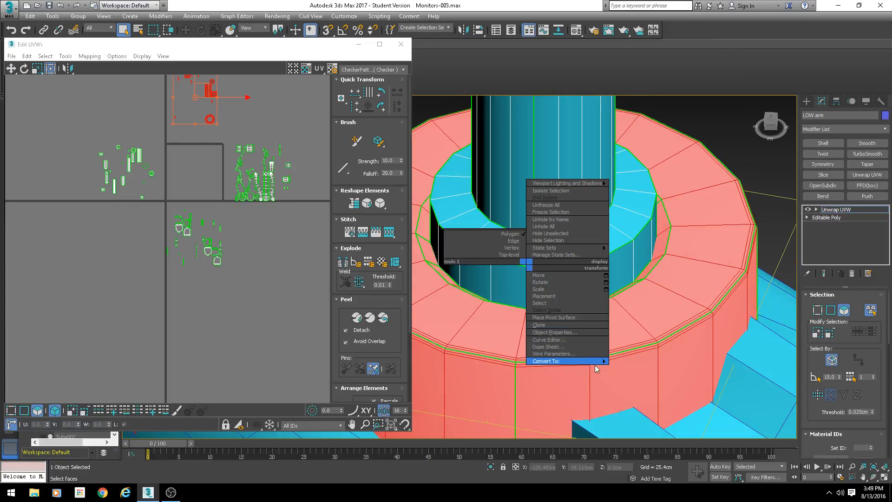
{"action": "left_click", "coordinate": [620, 368]}
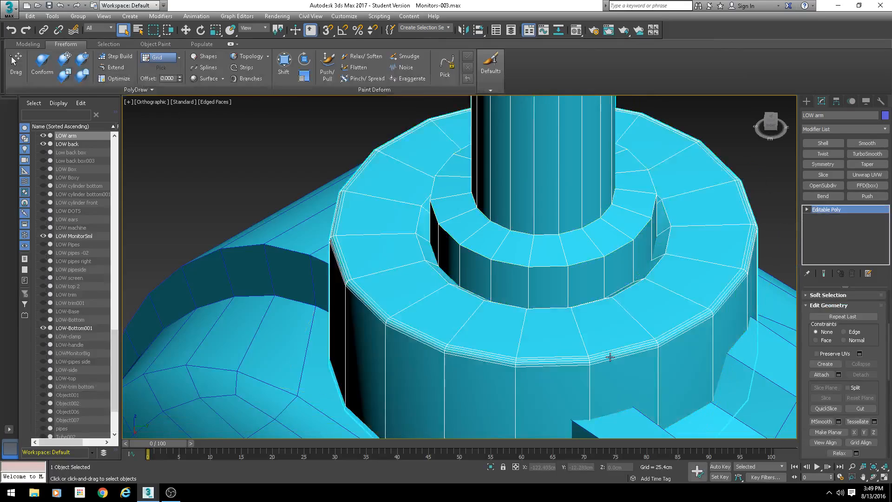
- In edge mode, select an edge loop on the collar's upper rim bevel and remove it
{"action": "scroll", "coordinate": [830, 323], "scroll_direction": "up", "scroll_amount": 3}
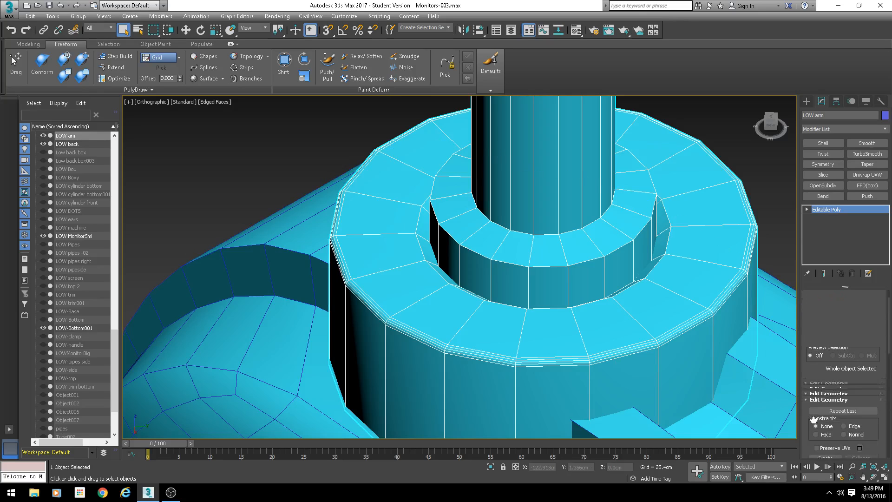
{"action": "left_click", "coordinate": [831, 293]}
{"action": "scroll", "coordinate": [542, 298], "scroll_direction": "up", "scroll_amount": 4}
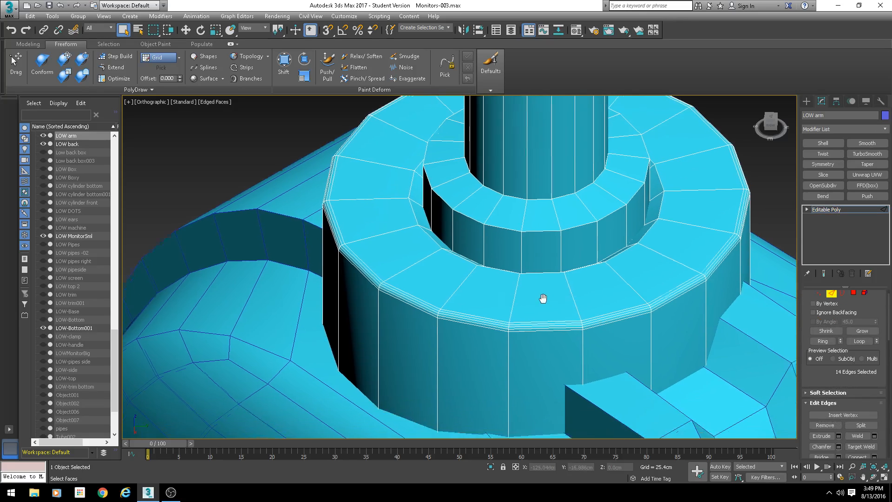
{"action": "left_click", "coordinate": [506, 334]}
{"action": "double_click", "coordinate": [507, 333]}
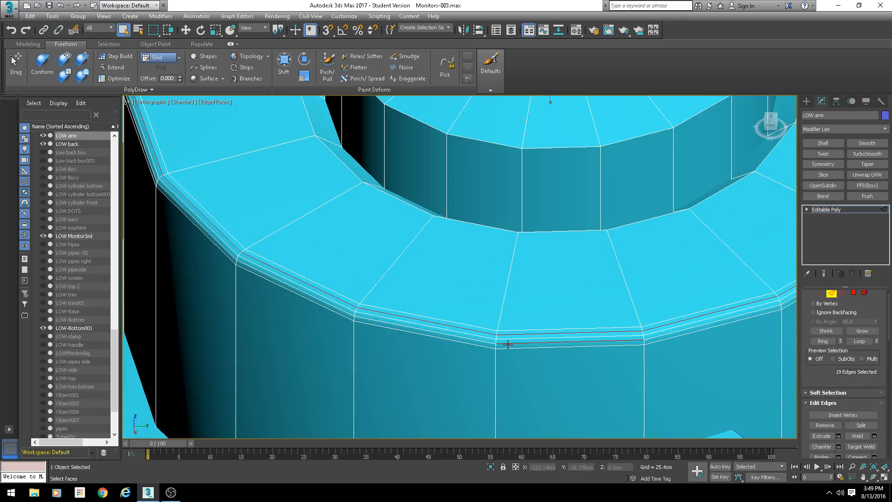
{"action": "double_click", "coordinate": [508, 344], "text": "ctrl"}
{"action": "key", "text": "ctrl+BackSpace"}
{"action": "scroll", "coordinate": [476, 256], "scroll_direction": "down", "scroll_amount": 6}
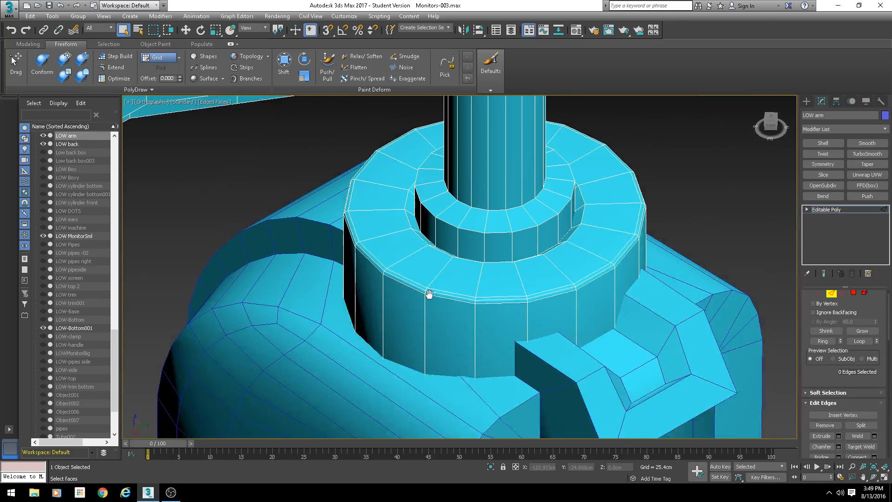
- Select the inner wall polygons of the collar's recess and convert that selection to edges
{"action": "scroll", "coordinate": [437, 252], "scroll_direction": "up", "scroll_amount": 4}
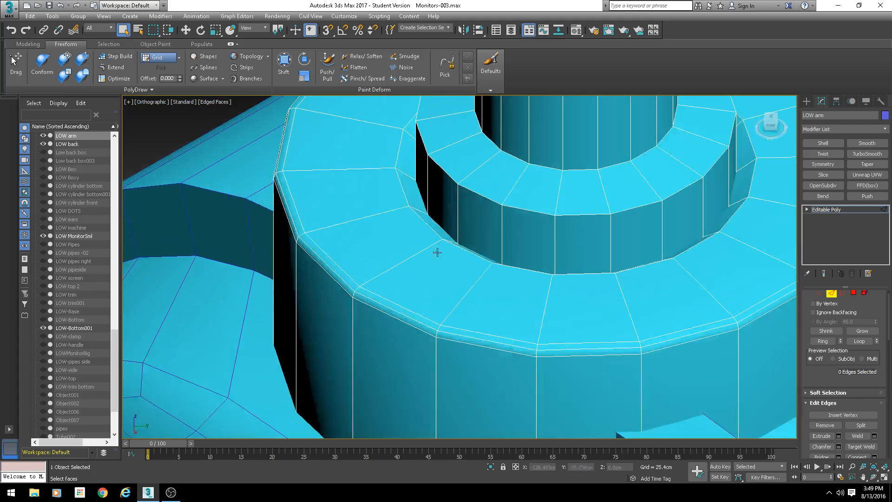
{"action": "left_click", "coordinate": [429, 228]}
{"action": "middle_click_drag", "start_coordinate": [555, 277], "coordinate": [525, 274], "text": "alt"}
{"action": "left_click", "coordinate": [854, 294]}
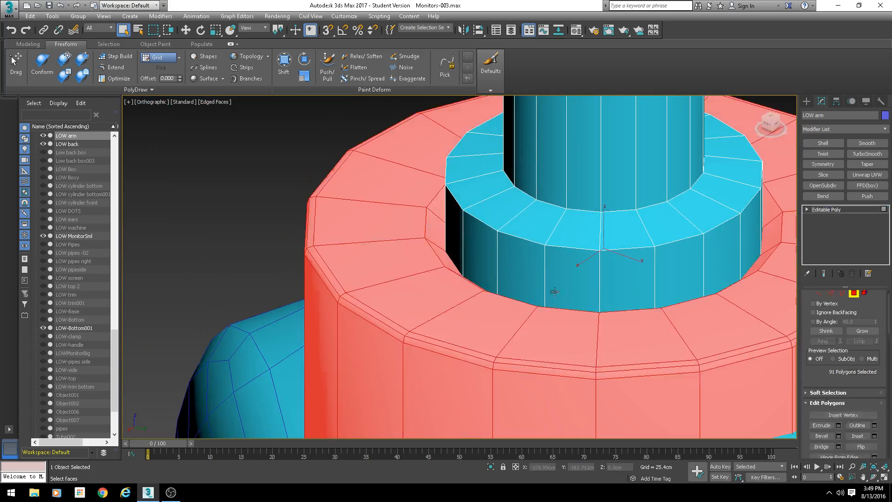
{"action": "key", "text": "F3"}
{"action": "left_click", "coordinate": [462, 261]}
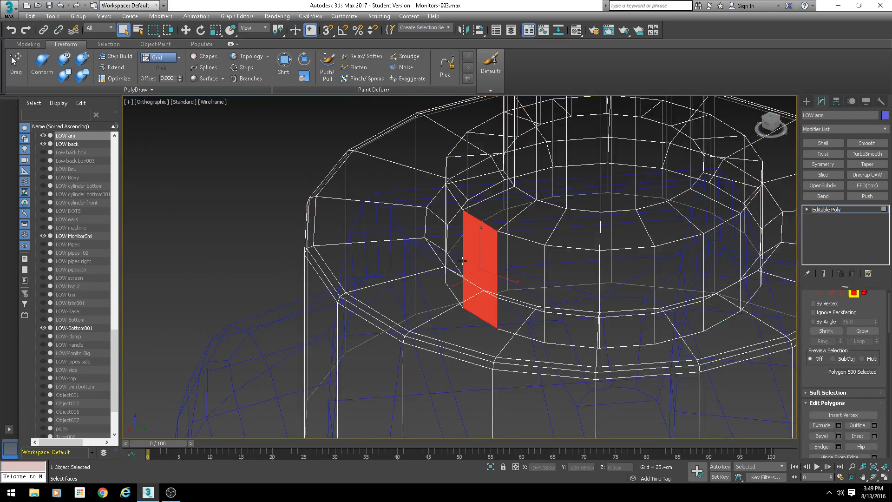
{"action": "left_click", "coordinate": [509, 267]}
{"action": "key", "text": "F3"}
{"action": "scroll", "coordinate": [594, 334], "scroll_direction": "down", "scroll_amount": 3}
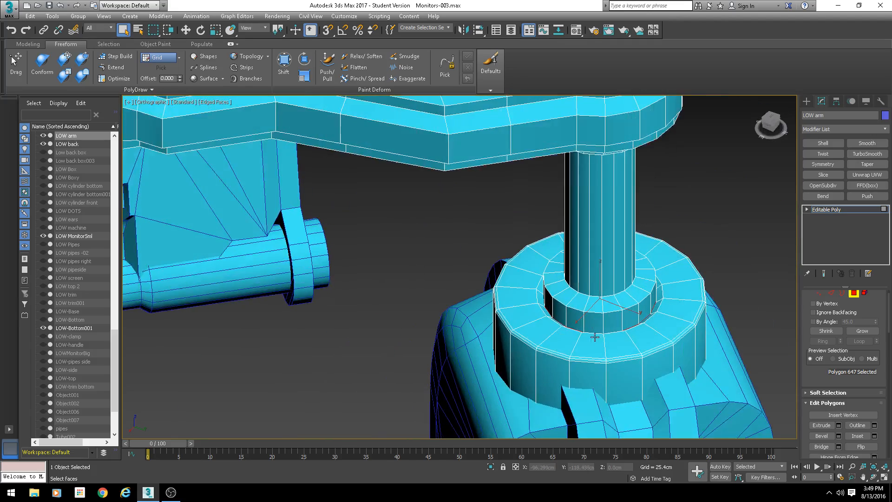
{"action": "scroll", "coordinate": [595, 336], "scroll_direction": "up", "scroll_amount": 2}
{"action": "left_click", "coordinate": [862, 331]}
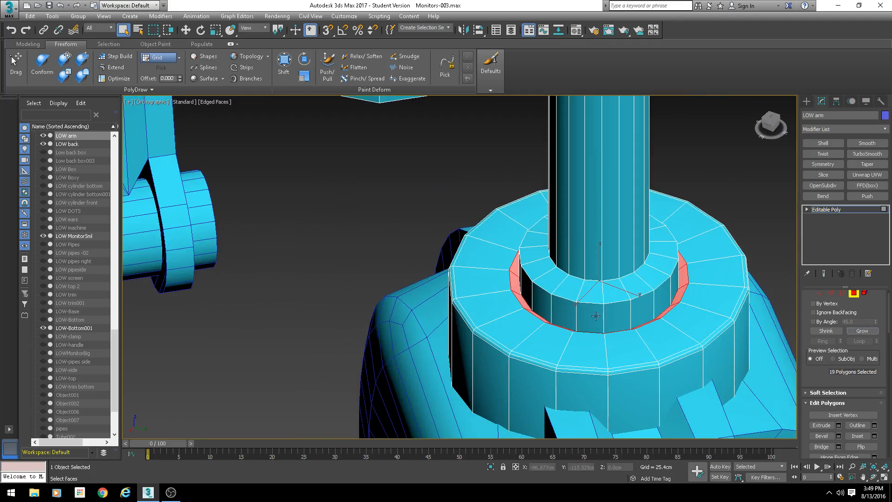
{"action": "middle_click_drag", "start_coordinate": [595, 316], "coordinate": [562, 275], "text": "alt"}
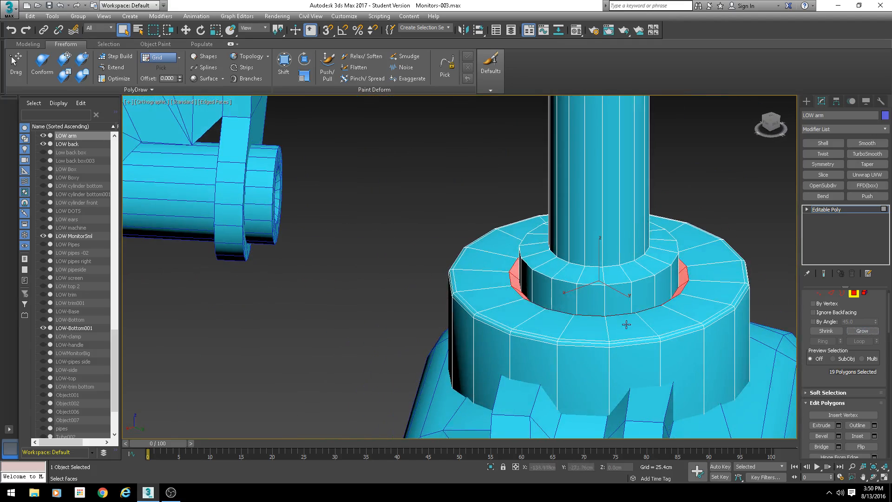
{"action": "left_click", "coordinate": [831, 293]}
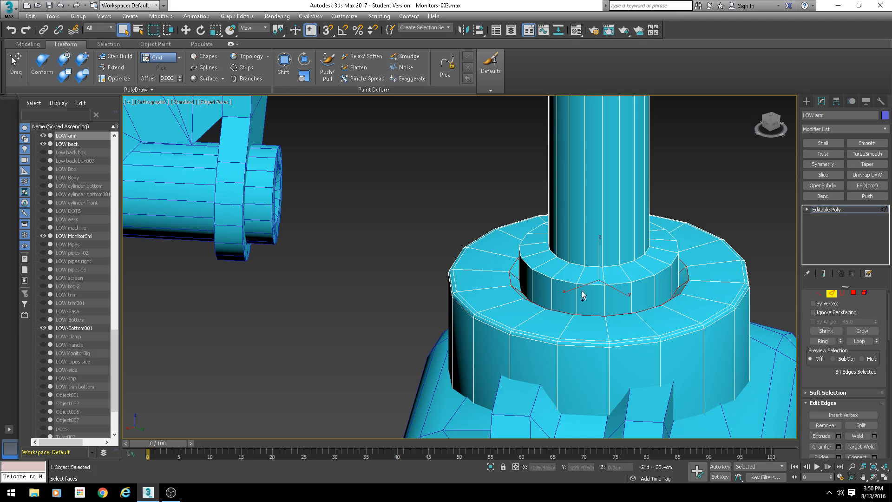
- In vertex mode, select opposite vertices on the collar's top face and connect them with a new edge
{"action": "middle_click_drag", "start_coordinate": [581, 295], "coordinate": [512, 265], "text": "alt"}
{"action": "scroll", "coordinate": [516, 274], "scroll_direction": "up", "scroll_amount": 3}
{"action": "middle_click_drag", "start_coordinate": [530, 297], "coordinate": [517, 278]}
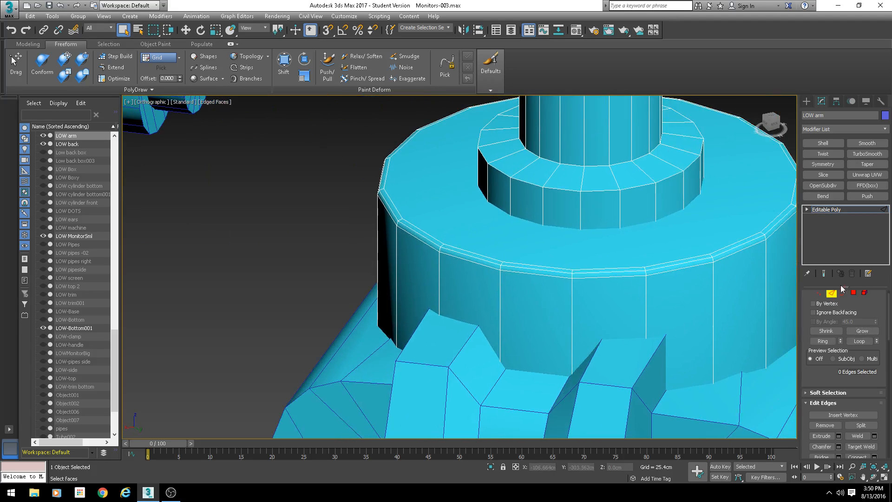
{"action": "middle_click_drag", "start_coordinate": [480, 252], "coordinate": [456, 265]}
{"action": "key", "text": "1"}
{"action": "left_click", "coordinate": [420, 257]}
{"action": "scroll", "coordinate": [569, 221], "scroll_direction": "down", "scroll_amount": 3}
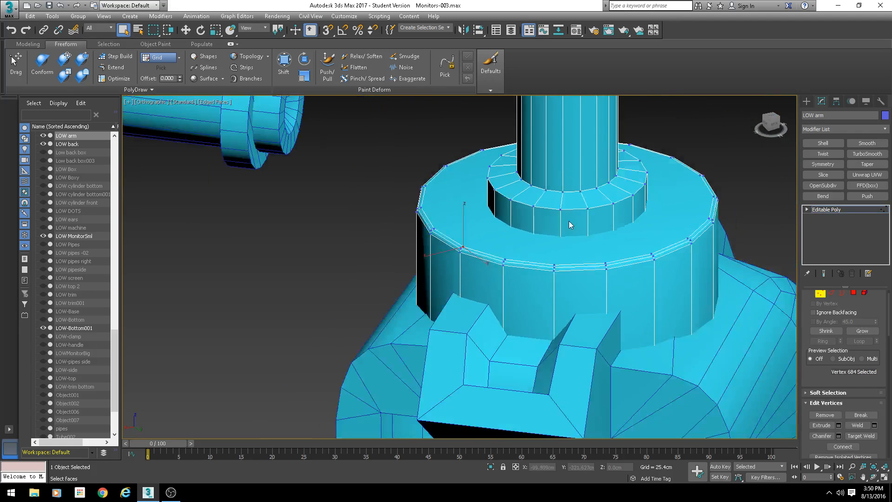
{"action": "middle_click_drag", "start_coordinate": [569, 222], "coordinate": [727, 164], "text": "alt"}
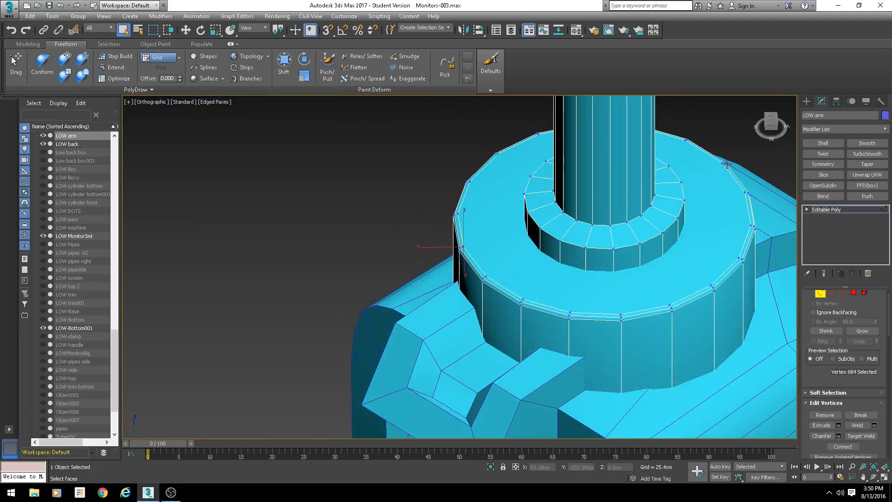
{"action": "left_click", "coordinate": [743, 192]}
{"action": "left_click", "coordinate": [462, 247], "text": "ctrl"}
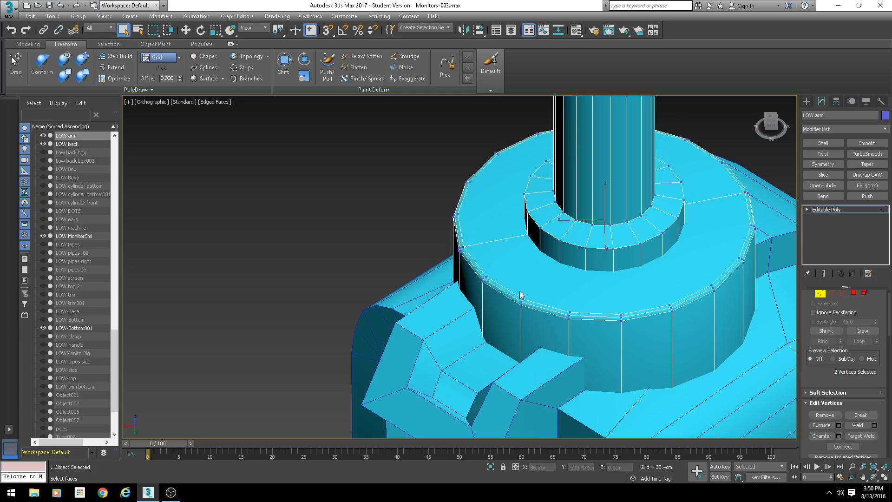
{"action": "left_click", "coordinate": [525, 299]}
{"action": "left_click", "coordinate": [740, 258], "text": "ctrl"}
{"action": "left_click", "coordinate": [685, 141], "text": "ctrl"}
{"action": "key", "text": "ctrl+shift+e"}
- Connect further vertex pairs across the collar's top face to split it into smaller faces
{"action": "left_click", "coordinate": [457, 213]}
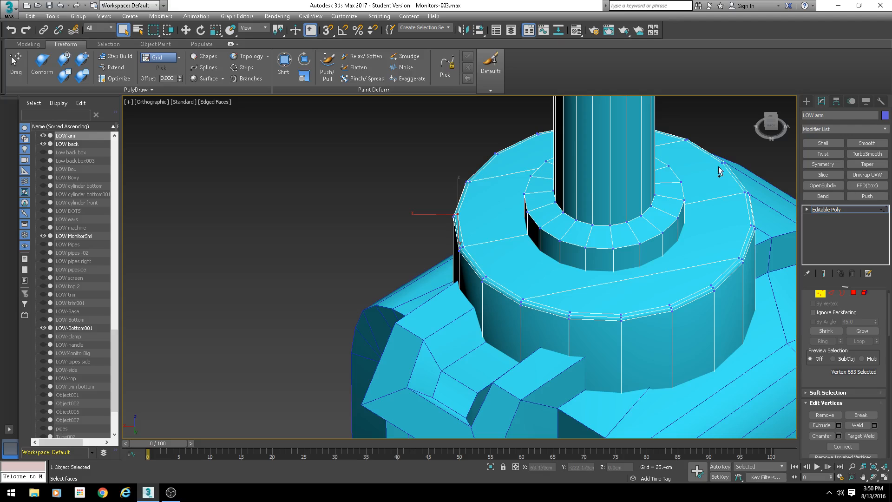
{"action": "left_click", "coordinate": [722, 163], "text": "ctrl"}
{"action": "left_click", "coordinate": [570, 313]}
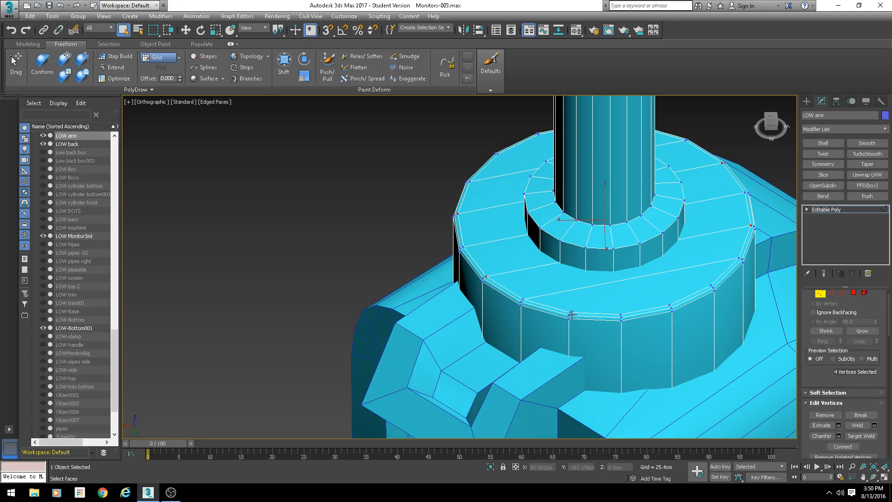
{"action": "left_click", "coordinate": [708, 285], "text": "ctrl"}
{"action": "middle_click_drag", "start_coordinate": [551, 205], "coordinate": [662, 201], "text": "alt"}
{"action": "left_click", "coordinate": [462, 163], "text": "ctrl"}
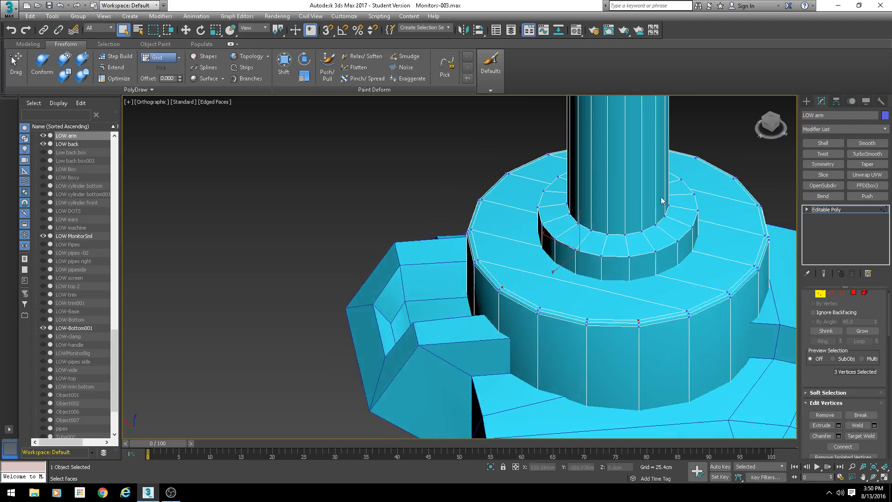
{"action": "left_click", "coordinate": [731, 179], "text": "ctrl"}
{"action": "middle_click_drag", "start_coordinate": [732, 179], "coordinate": [789, 218], "text": "alt"}
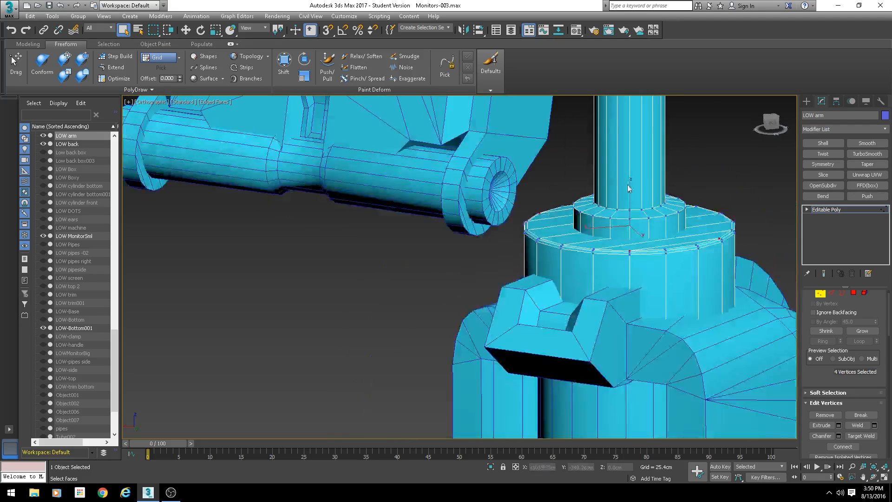
- Select the vertical pole element and inspect in wireframe where it sits inside the collar
{"action": "left_click", "coordinate": [865, 297]}
{"action": "left_click", "coordinate": [650, 208]}
{"action": "key", "text": "F3"}
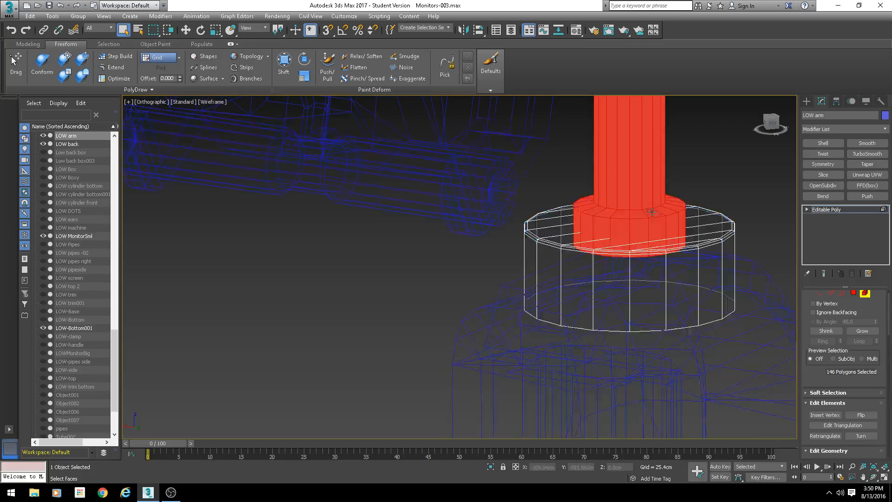
{"action": "scroll", "coordinate": [624, 232], "scroll_direction": "down", "scroll_amount": 5}
{"action": "middle_click_drag", "start_coordinate": [623, 232], "coordinate": [604, 190], "text": "alt"}
{"action": "middle_click_drag", "start_coordinate": [626, 150], "coordinate": [627, 222], "text": "alt"}
{"action": "scroll", "coordinate": [626, 222], "scroll_direction": "up", "scroll_amount": 8}
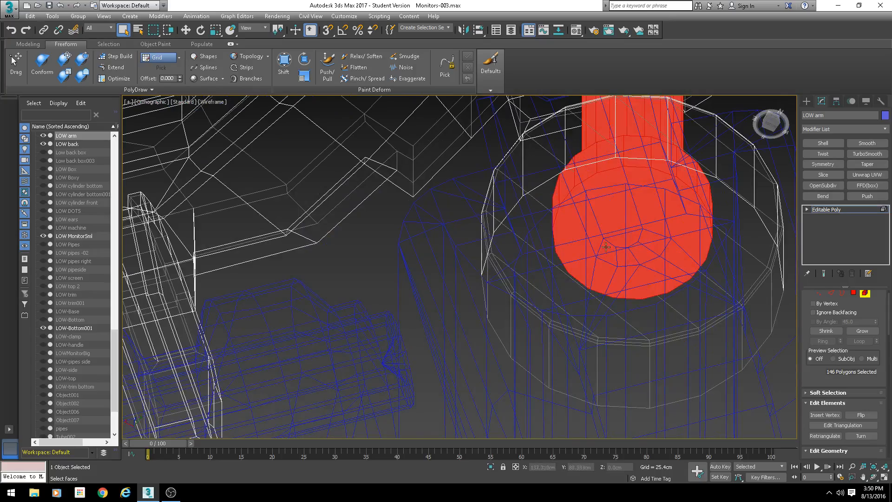
{"action": "middle_click_drag", "start_coordinate": [645, 254], "coordinate": [600, 282], "text": "alt"}
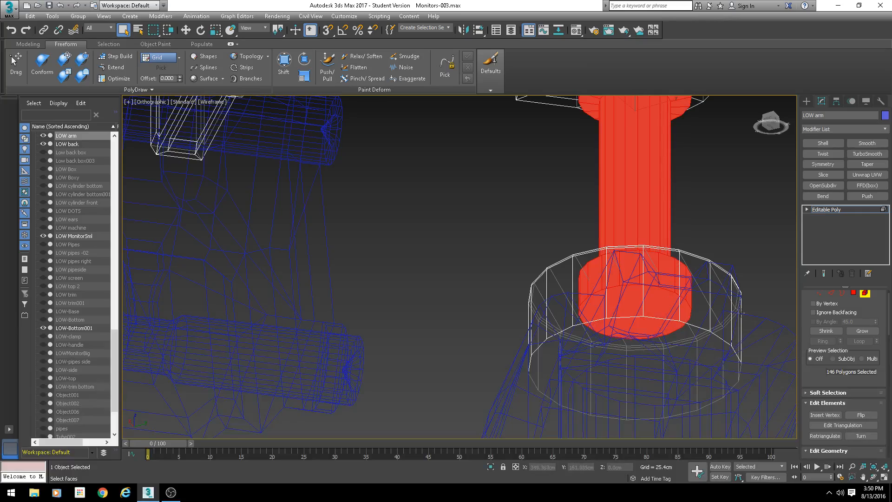
{"action": "scroll", "coordinate": [594, 283], "scroll_direction": "down", "scroll_amount": 4}
- Select the pole's hidden bottom cap polygon inside the collar and delete it
{"action": "left_click", "coordinate": [853, 293]}
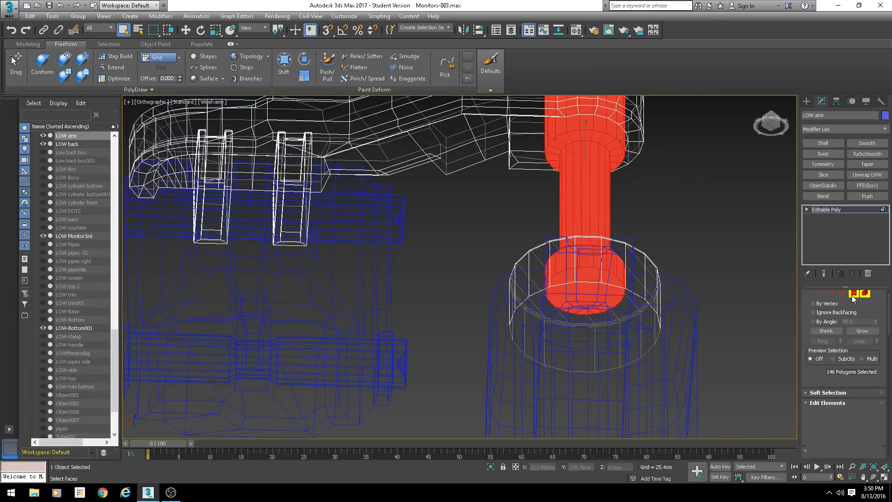
{"action": "left_click", "coordinate": [592, 304]}
{"action": "middle_click_drag", "start_coordinate": [592, 306], "coordinate": [627, 334], "text": "alt"}
{"action": "key", "text": "F3"}
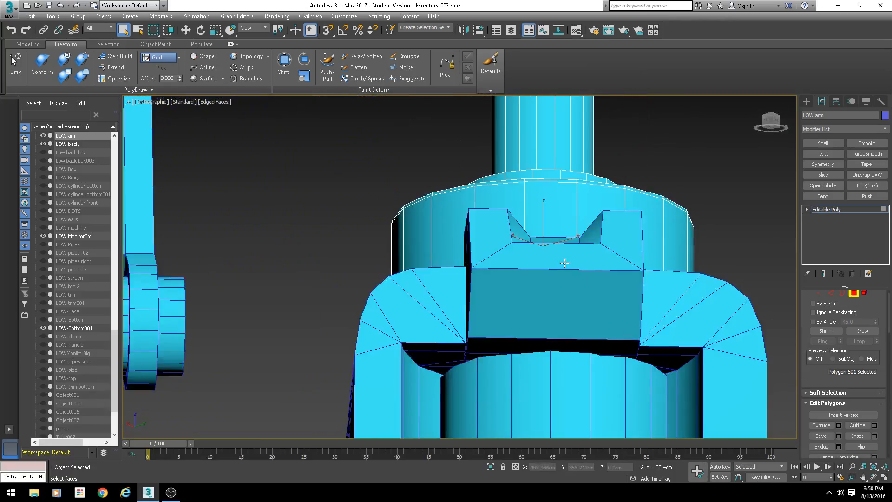
{"action": "mouse_move", "coordinate": [566, 261]}
{"action": "middle_mouse_down", "text": "alt"}
{"action": "mouse_move", "coordinate": [575, 312]}
{"action": "mouse_move", "coordinate": [523, 252]}
{"action": "middle_mouse_up", "text": "alt"}
{"action": "key", "text": "w"}
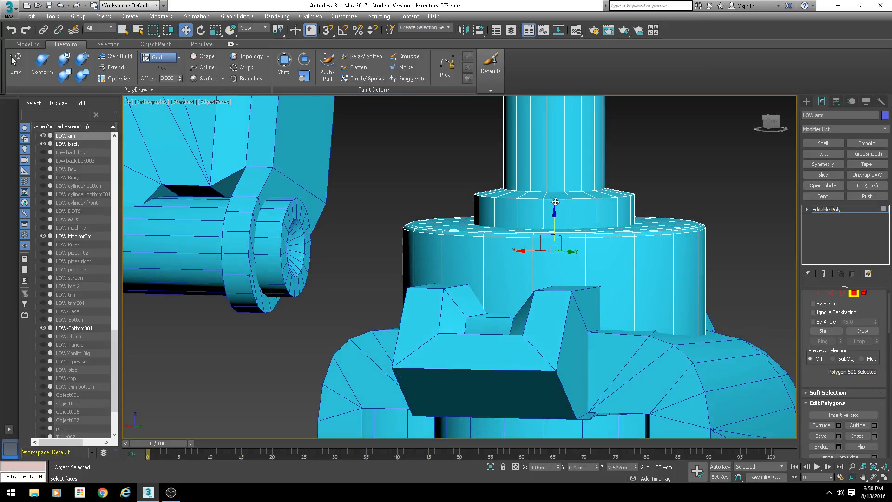
{"action": "key", "text": "Delete"}
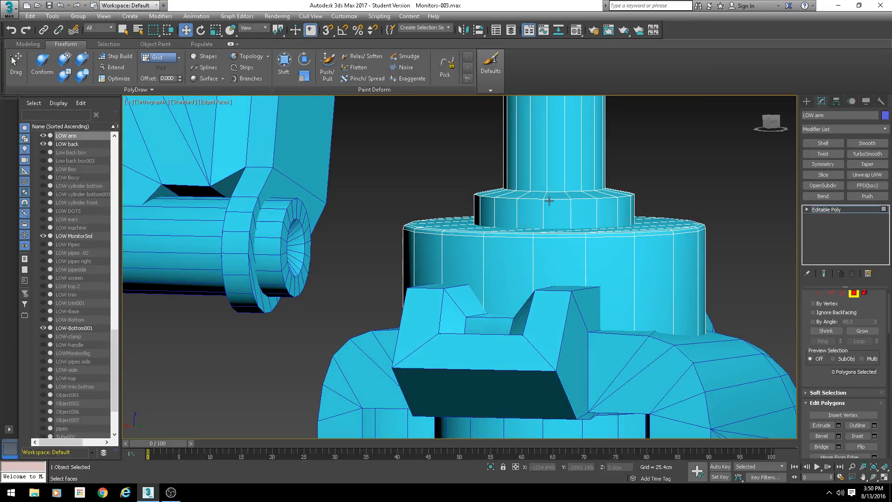
- Select the pole element again and inspect its top ring where it joins the arm
{"action": "scroll", "coordinate": [549, 200], "scroll_direction": "down", "scroll_amount": 5}
{"action": "middle_click_drag", "start_coordinate": [538, 139], "coordinate": [533, 228]}
{"action": "scroll", "coordinate": [534, 218], "scroll_direction": "up", "scroll_amount": 3}
{"action": "key", "text": "F3"}
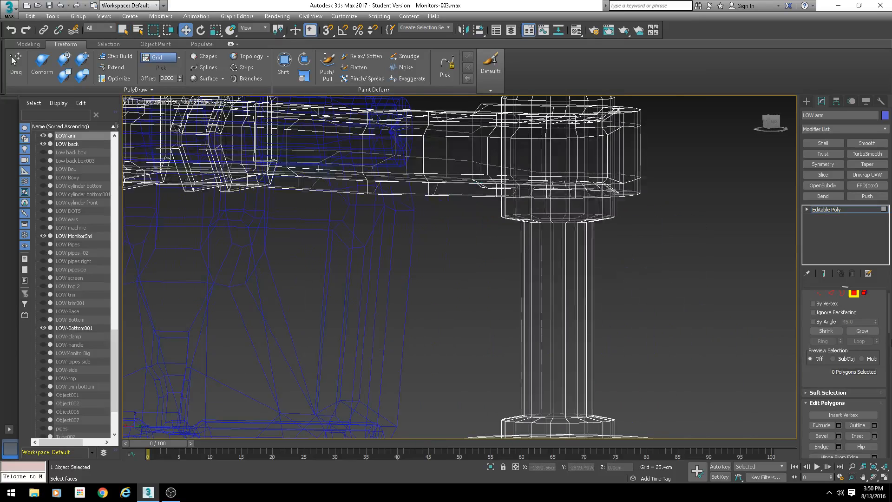
{"action": "left_click", "coordinate": [864, 293]}
{"action": "left_click", "coordinate": [587, 184]}
{"action": "middle_click_drag", "start_coordinate": [587, 186], "coordinate": [572, 345], "text": "alt"}
{"action": "left_click", "coordinate": [569, 270]}
{"action": "scroll", "coordinate": [572, 344], "scroll_direction": "up", "scroll_amount": 4}
{"action": "key", "text": "F3"}
{"action": "middle_click_drag", "start_coordinate": [587, 291], "coordinate": [604, 295]}
{"action": "middle_click_drag", "start_coordinate": [604, 295], "coordinate": [611, 261], "text": "alt"}
{"action": "scroll", "coordinate": [544, 255], "scroll_direction": "down", "scroll_amount": 4}
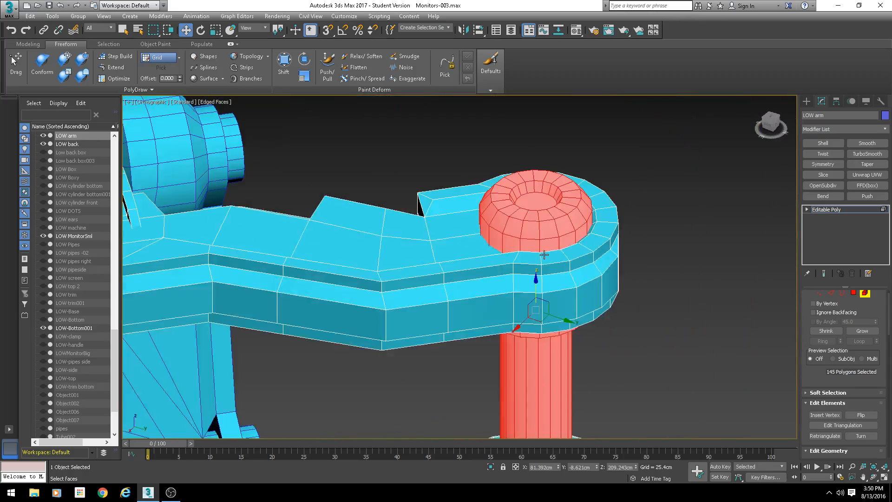
{"action": "mouse_move", "coordinate": [544, 254]}
{"action": "middle_mouse_down", "text": "alt"}
{"action": "mouse_move", "coordinate": [530, 232]}
{"action": "mouse_move", "coordinate": [529, 260]}
{"action": "middle_mouse_up", "text": "alt"}
{"action": "scroll", "coordinate": [533, 199], "scroll_direction": "up", "scroll_amount": 4}
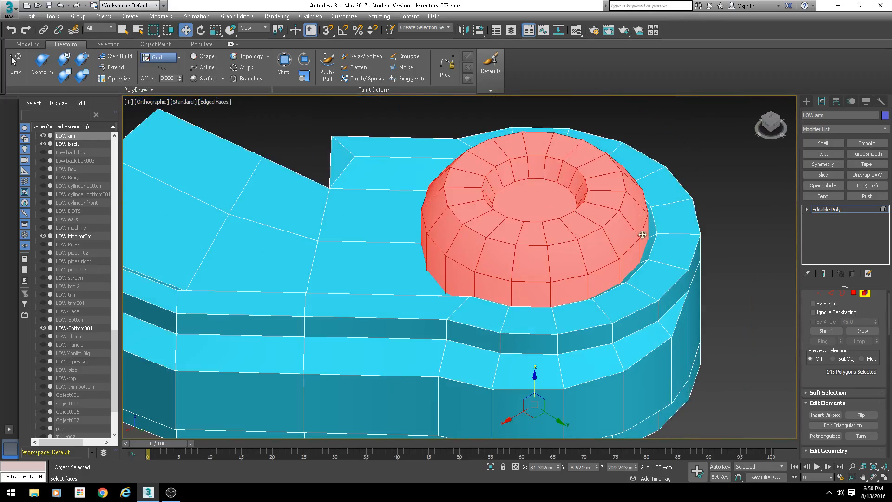
- Select the two fin elements on the arm's bracket and hide all unselected geometry
{"action": "scroll", "coordinate": [522, 216], "scroll_direction": "down", "scroll_amount": 2}
{"action": "middle_click_drag", "start_coordinate": [519, 215], "coordinate": [547, 199], "text": "alt"}
{"action": "scroll", "coordinate": [543, 204], "scroll_direction": "down", "scroll_amount": 4}
{"action": "middle_click_drag", "start_coordinate": [483, 267], "coordinate": [699, 271]}
{"action": "middle_click_drag", "start_coordinate": [573, 288], "coordinate": [589, 346], "text": "alt"}
{"action": "left_click", "coordinate": [392, 297]}
{"action": "middle_click_drag", "start_coordinate": [392, 298], "coordinate": [469, 288], "text": "alt"}
{"action": "scroll", "coordinate": [443, 286], "scroll_direction": "up", "scroll_amount": 4}
{"action": "left_click", "coordinate": [546, 241], "text": "ctrl"}
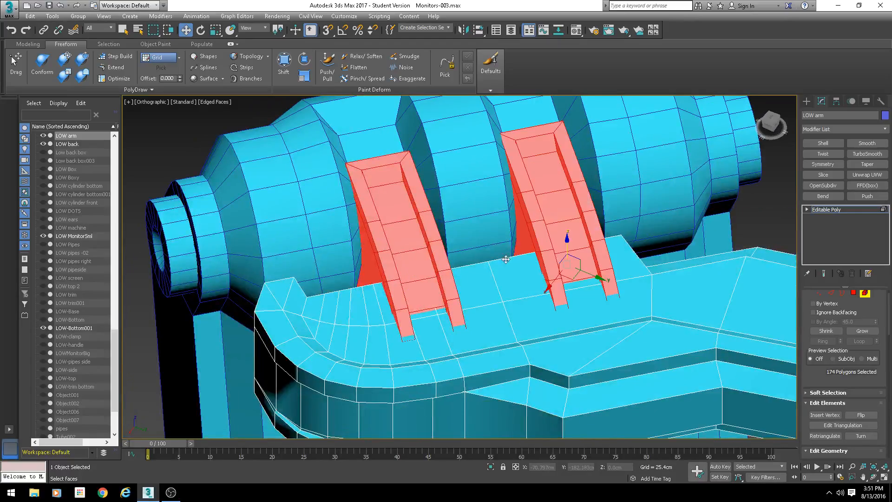
{"action": "scroll", "coordinate": [506, 259], "scroll_direction": "down", "scroll_amount": 6}
{"action": "middle_click_drag", "start_coordinate": [505, 259], "coordinate": [522, 191], "text": "alt"}
{"action": "scroll", "coordinate": [815, 382], "scroll_direction": "down", "scroll_amount": 5}
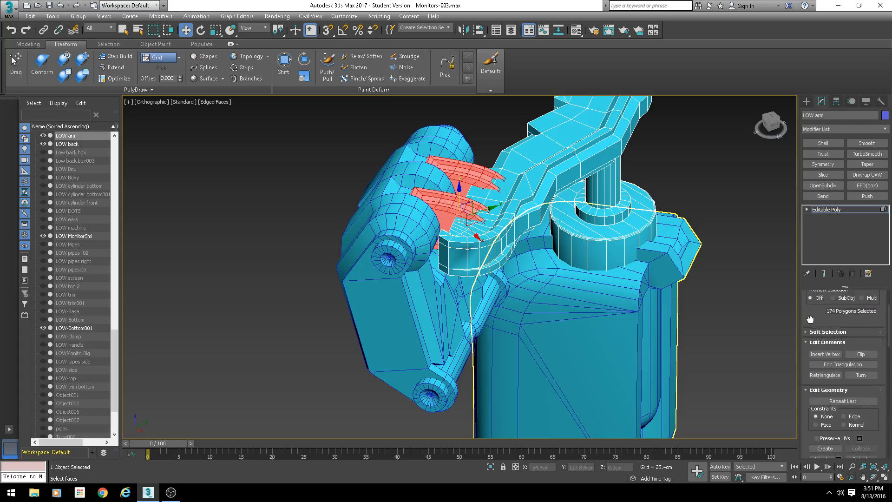
{"action": "scroll", "coordinate": [822, 411], "scroll_direction": "down", "scroll_amount": 2}
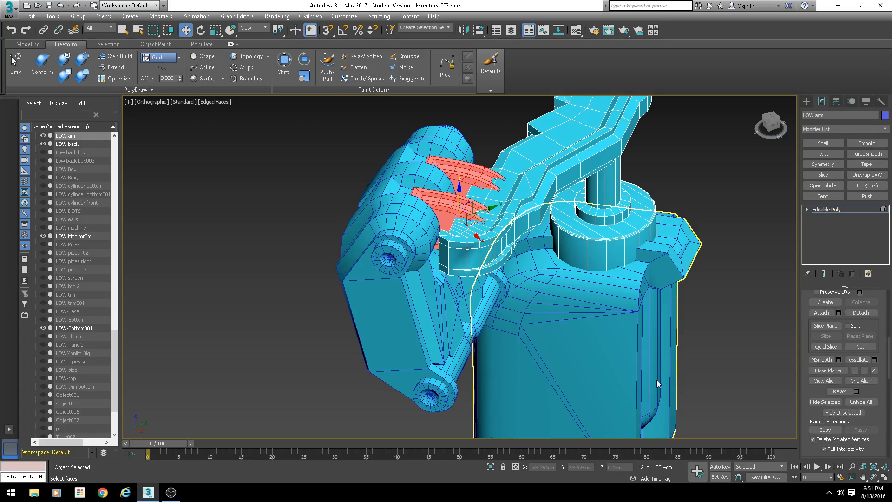
{"action": "left_click", "coordinate": [843, 414]}
- Select the inner faces of both fins and convert that selection to edges
{"action": "middle_click_drag", "start_coordinate": [515, 314], "coordinate": [465, 264], "text": "alt"}
{"action": "left_click", "coordinate": [490, 467]}
{"action": "scroll", "coordinate": [457, 284], "scroll_direction": "down", "scroll_amount": 6}
{"action": "scroll", "coordinate": [463, 263], "scroll_direction": "up", "scroll_amount": 4}
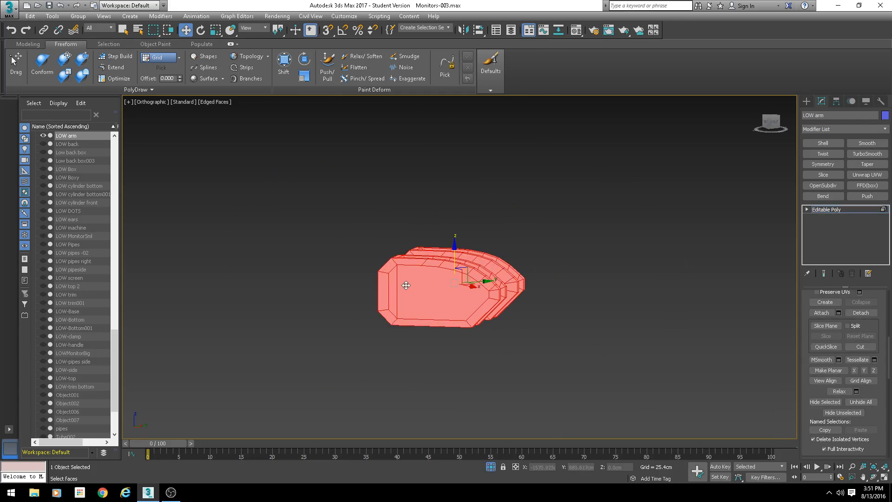
{"action": "left_click", "coordinate": [418, 286]}
{"action": "middle_click_drag", "start_coordinate": [419, 287], "coordinate": [478, 275], "text": "alt"}
{"action": "left_click", "coordinate": [372, 267], "text": "ctrl"}
{"action": "scroll", "coordinate": [478, 275], "scroll_direction": "up", "scroll_amount": 4}
{"action": "left_click", "coordinate": [475, 233], "text": "ctrl"}
{"action": "left_click", "coordinate": [383, 157], "text": "ctrl"}
{"action": "middle_click_drag", "start_coordinate": [382, 161], "coordinate": [492, 263], "text": "alt"}
{"action": "left_click", "coordinate": [417, 272], "text": "ctrl"}
{"action": "left_click", "coordinate": [531, 240], "text": "ctrl"}
{"action": "middle_click_drag", "start_coordinate": [531, 240], "coordinate": [329, 201], "text": "alt"}
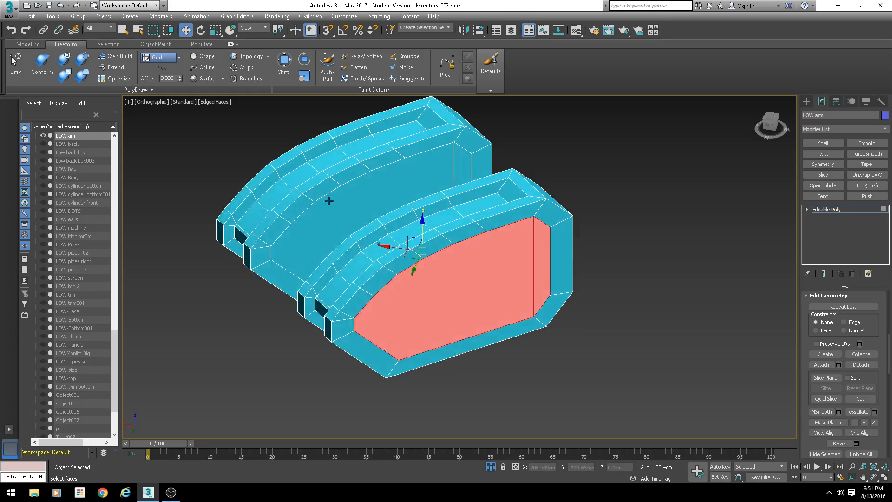
{"action": "left_click", "coordinate": [329, 201], "text": "ctrl"}
{"action": "left_click", "coordinate": [460, 165], "text": "ctrl"}
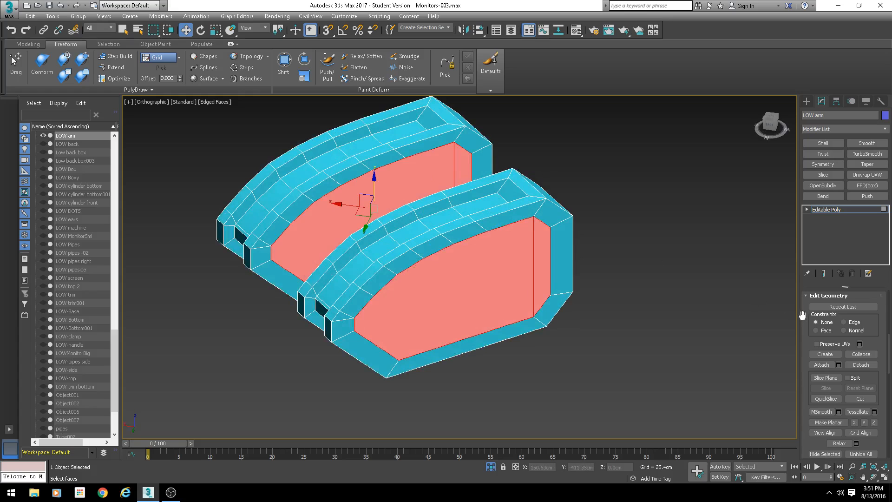
{"action": "scroll", "coordinate": [802, 316], "scroll_direction": "up", "scroll_amount": 10}
{"action": "left_click", "coordinate": [831, 307]}
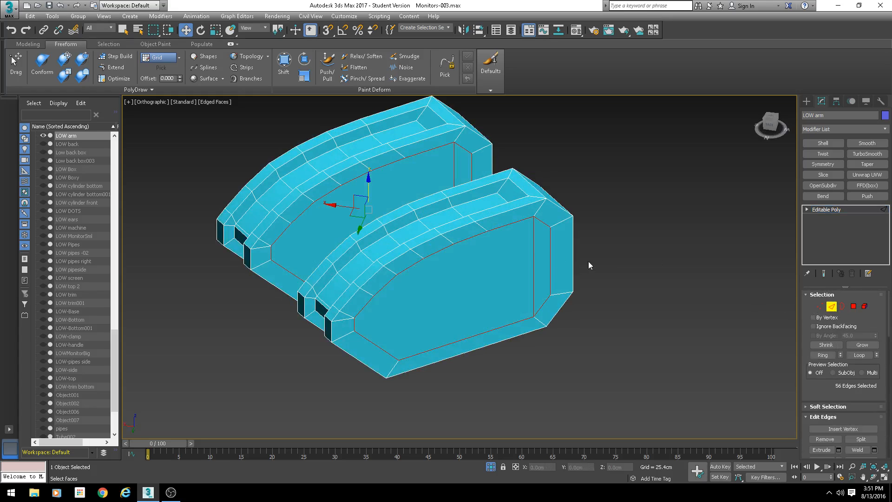
{"action": "mouse_move", "coordinate": [505, 238]}
{"action": "middle_mouse_down", "text": "alt"}
{"action": "mouse_move", "coordinate": [489, 224]}
{"action": "mouse_move", "coordinate": [534, 233]}
{"action": "mouse_move", "coordinate": [454, 245]}
{"action": "mouse_move", "coordinate": [537, 252]}
{"action": "mouse_move", "coordinate": [473, 248]}
{"action": "mouse_move", "coordinate": [507, 262]}
{"action": "mouse_move", "coordinate": [520, 245]}
{"action": "middle_mouse_up", "text": "alt"}
{"action": "key", "text": "l"}
{"action": "key", "text": "z"}
{"action": "scroll", "coordinate": [496, 251], "scroll_direction": "down", "scroll_amount": 3}
{"action": "left_click", "coordinate": [864, 306]}
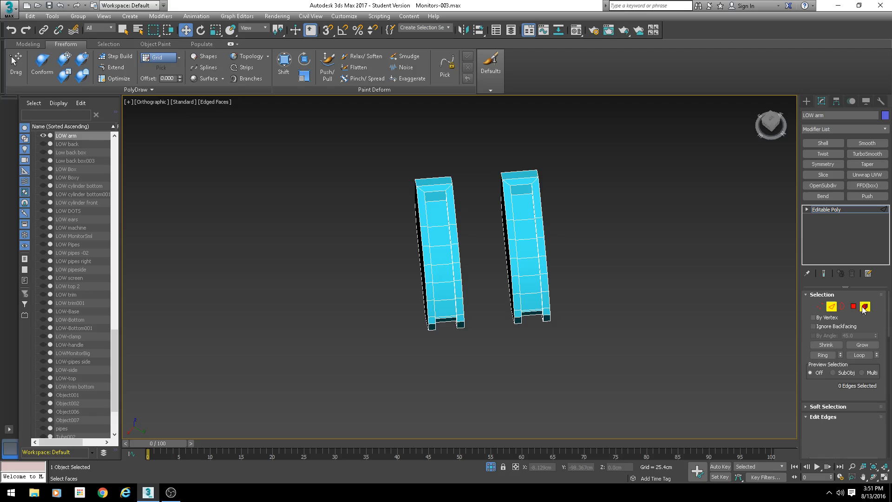
{"action": "left_click_drag", "start_coordinate": [817, 348], "coordinate": [789, 242]}
{"action": "scroll", "coordinate": [856, 410], "scroll_direction": "down", "scroll_amount": 3}
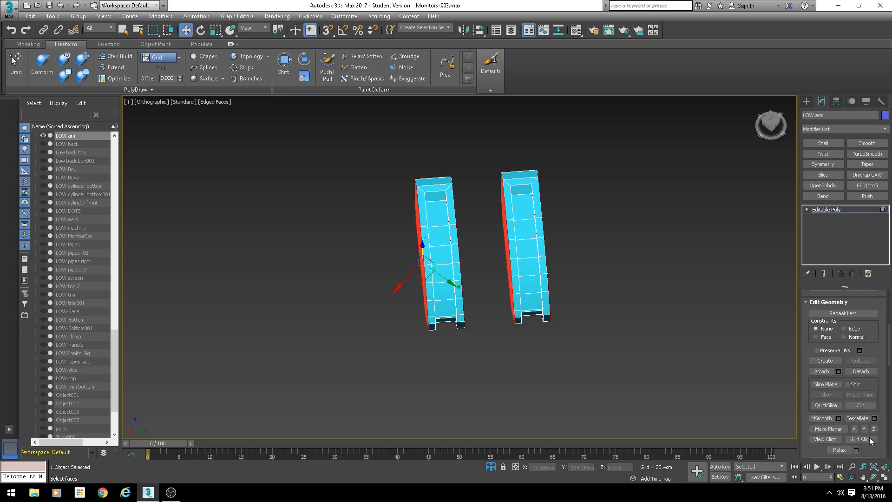
{"action": "scroll", "coordinate": [864, 437], "scroll_direction": "down", "scroll_amount": 3}
{"action": "left_click", "coordinate": [849, 402]}
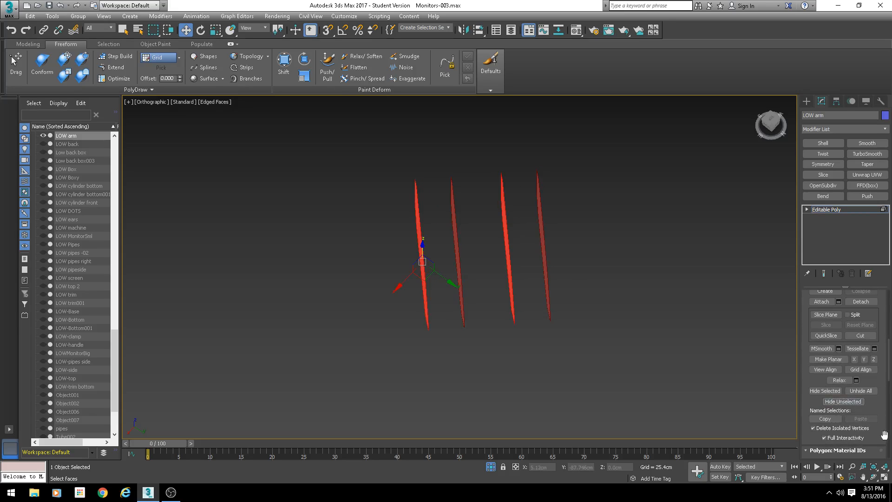
{"action": "key", "text": "ctrl+z"}
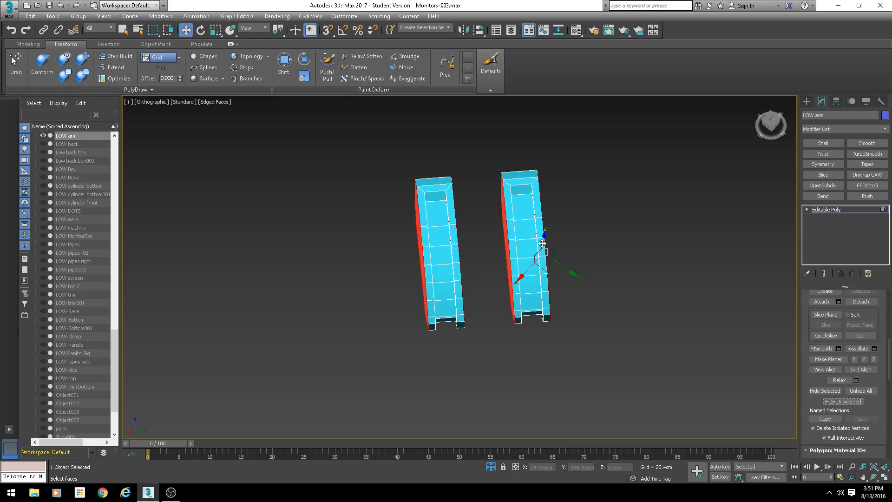
- Select both fin elements and unhide all geometry
{"action": "left_click", "coordinate": [512, 229]}
{"action": "left_click_drag", "start_coordinate": [581, 171], "coordinate": [430, 322]}
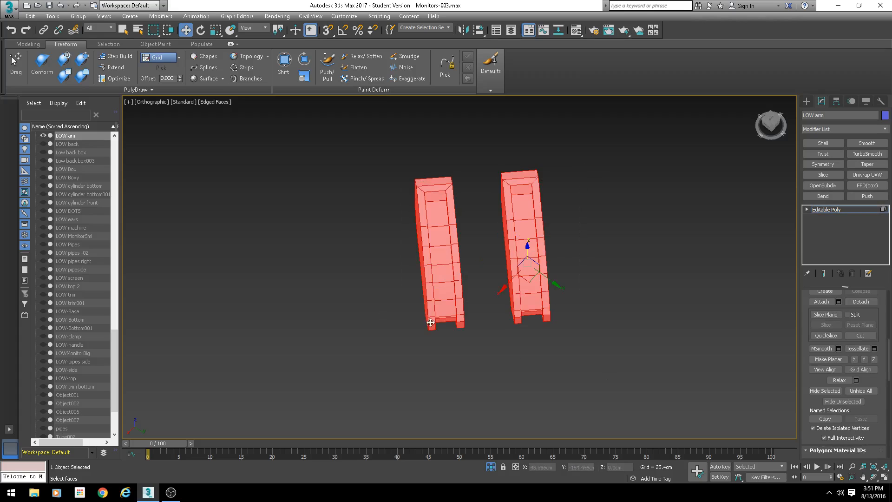
{"action": "left_click", "coordinate": [859, 393]}
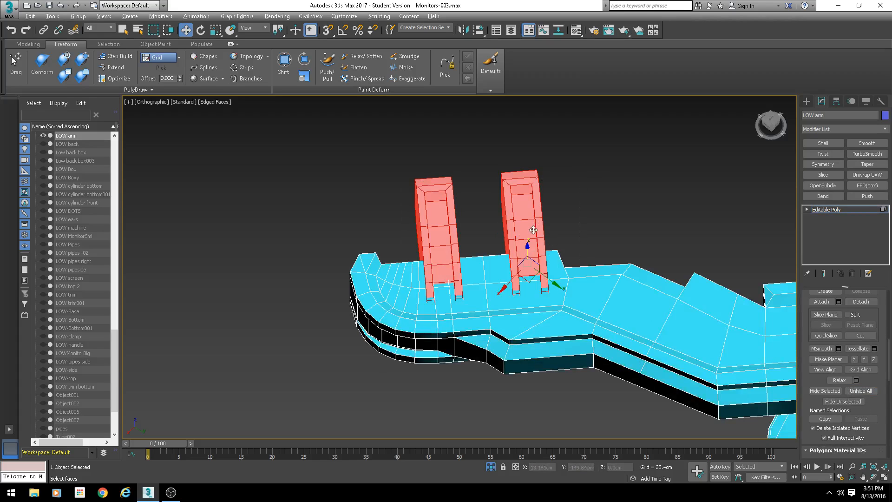
- Select only the right fin element and detach it as a separate object
{"action": "middle_click_drag", "start_coordinate": [533, 230], "coordinate": [522, 206], "text": "alt"}
{"action": "left_click", "coordinate": [522, 206]}
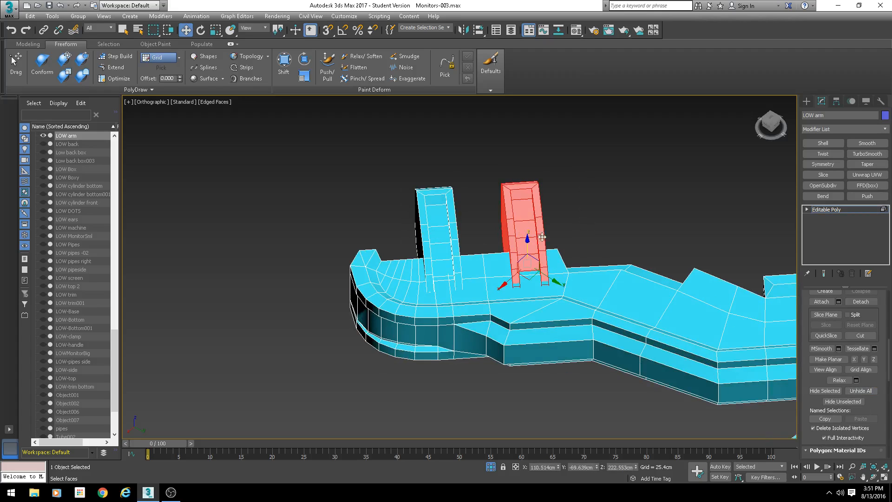
{"action": "scroll", "coordinate": [836, 369], "scroll_direction": "down", "scroll_amount": 3}
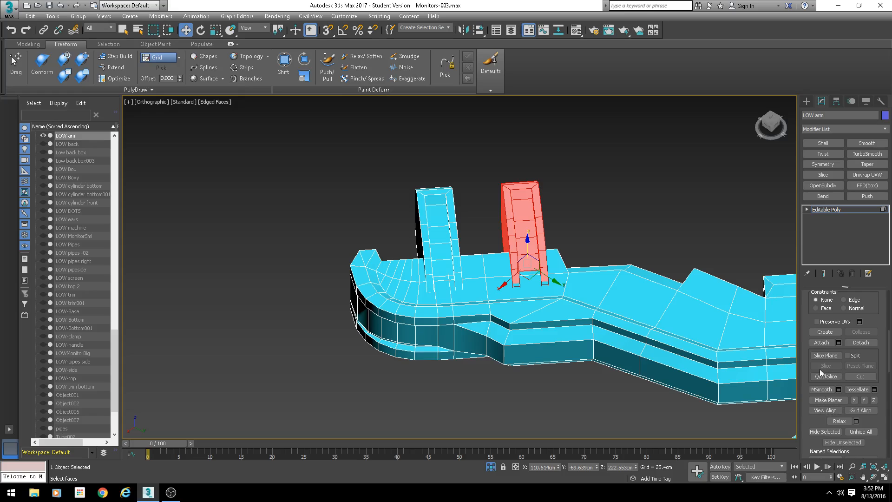
{"action": "scroll", "coordinate": [855, 362], "scroll_direction": "up", "scroll_amount": 4}
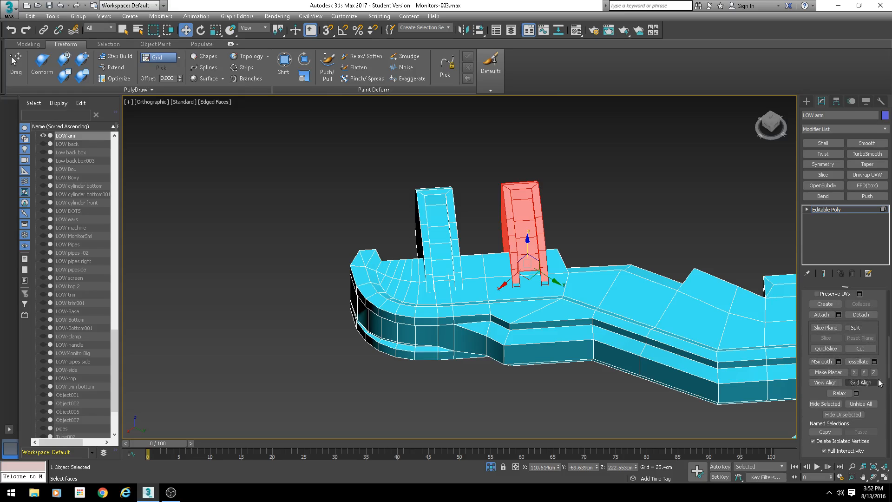
{"action": "left_click", "coordinate": [861, 314]}
{"action": "left_click", "coordinate": [475, 252]}
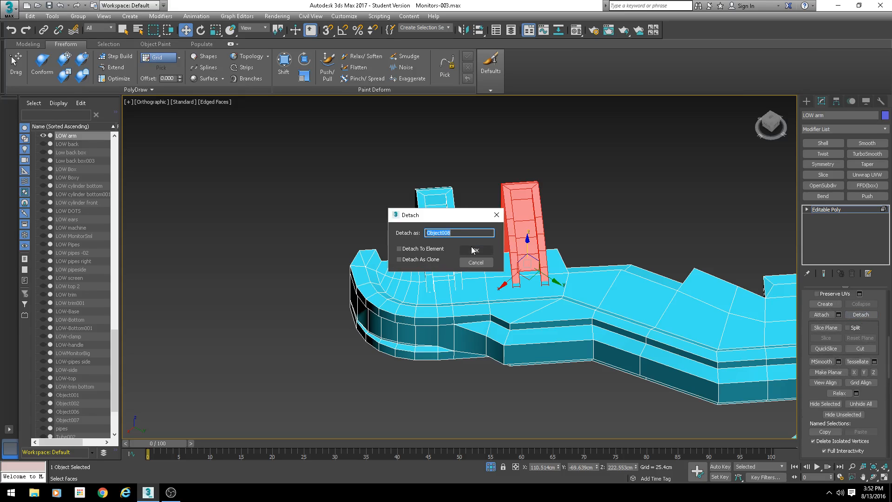
- Name the detached fin object OLD and confirm the detach
{"action": "type", "text": "OLD"}
{"action": "left_click", "coordinate": [476, 250]}
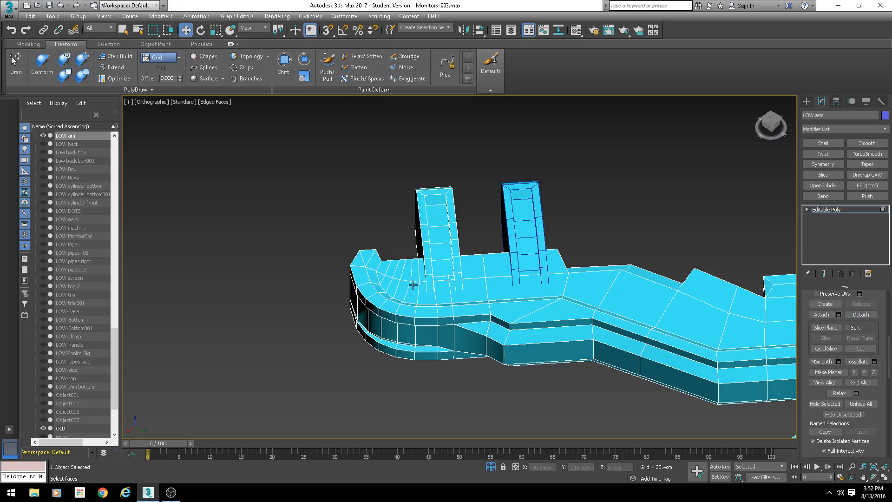
- Select the edge loop running along the bracket's top surface and remove it along with its vertices
{"action": "scroll", "coordinate": [412, 285], "scroll_direction": "up", "scroll_amount": 1}
{"action": "scroll", "coordinate": [389, 275], "scroll_direction": "up", "scroll_amount": 2}
{"action": "key", "text": "2"}
{"action": "double_click", "coordinate": [353, 267]}
{"action": "scroll", "coordinate": [425, 296], "scroll_direction": "down", "scroll_amount": 3}
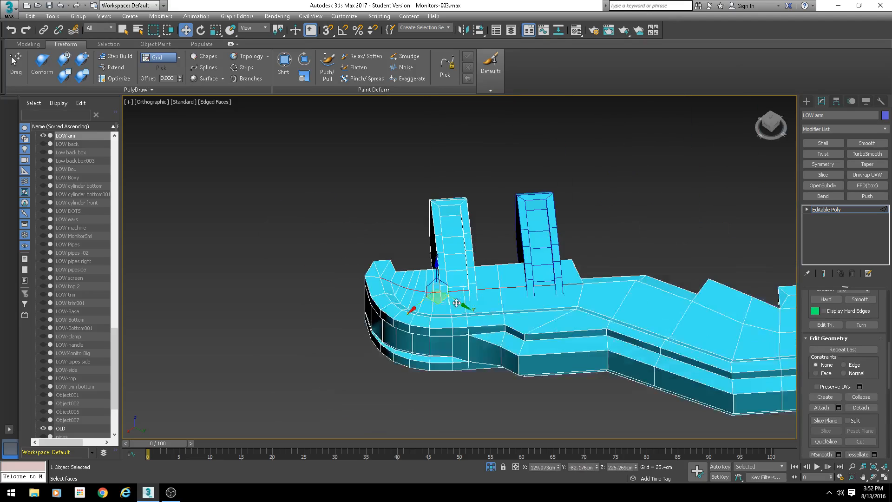
{"action": "middle_click_drag", "start_coordinate": [457, 302], "coordinate": [523, 259], "text": "alt"}
{"action": "scroll", "coordinate": [443, 317], "scroll_direction": "up", "scroll_amount": 3}
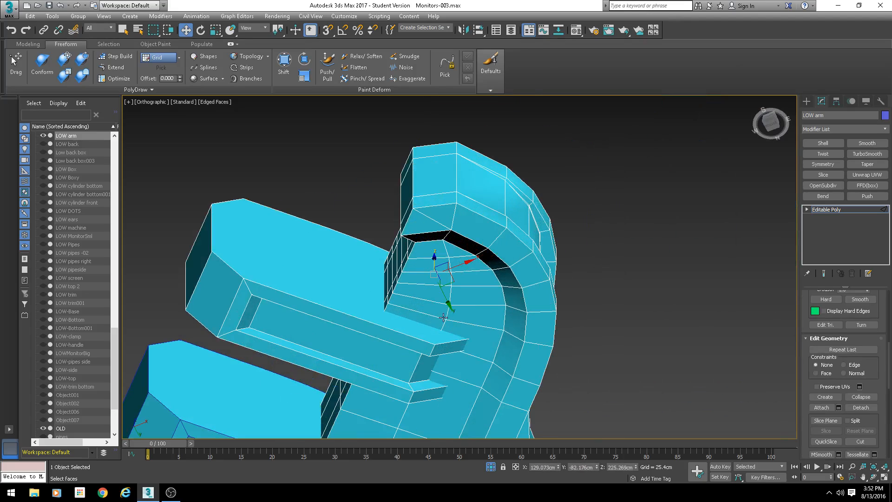
{"action": "middle_click_drag", "start_coordinate": [441, 308], "coordinate": [503, 319], "text": "alt"}
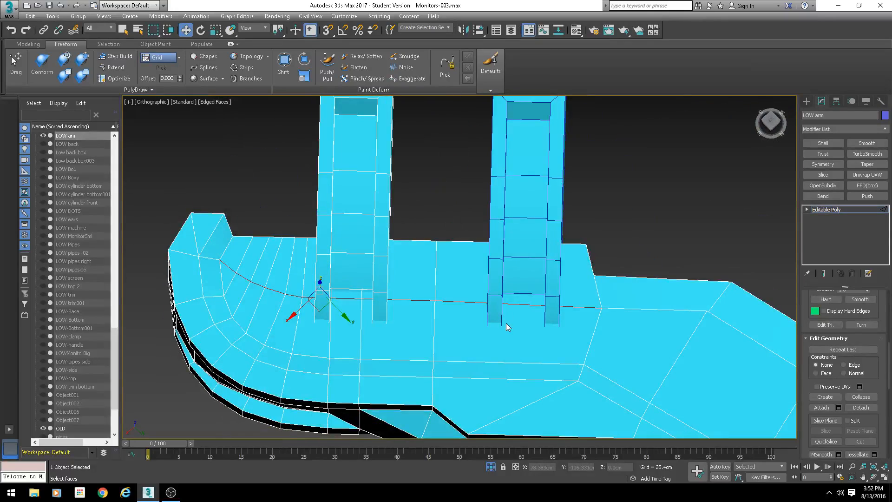
{"action": "key", "text": "ctrl+BackSpace"}
- Select the radial edge loops across the bracket's curved end, trim the selection in top view, and remove them
{"action": "middle_click_drag", "start_coordinate": [370, 278], "coordinate": [389, 282], "text": "alt"}
{"action": "middle_click_drag", "start_coordinate": [389, 282], "coordinate": [328, 263]}
{"action": "key", "text": "F3"}
{"action": "left_click", "coordinate": [284, 239]}
{"action": "middle_click_drag", "start_coordinate": [285, 239], "coordinate": [326, 273], "text": "alt"}
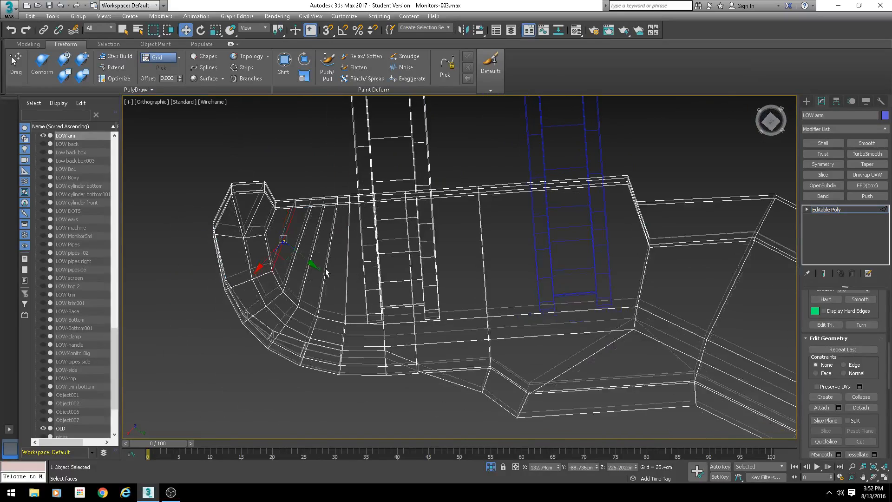
{"action": "middle_click_drag", "start_coordinate": [354, 238], "coordinate": [353, 238], "text": "alt"}
{"action": "left_click_drag", "start_coordinate": [282, 245], "coordinate": [282, 245]}
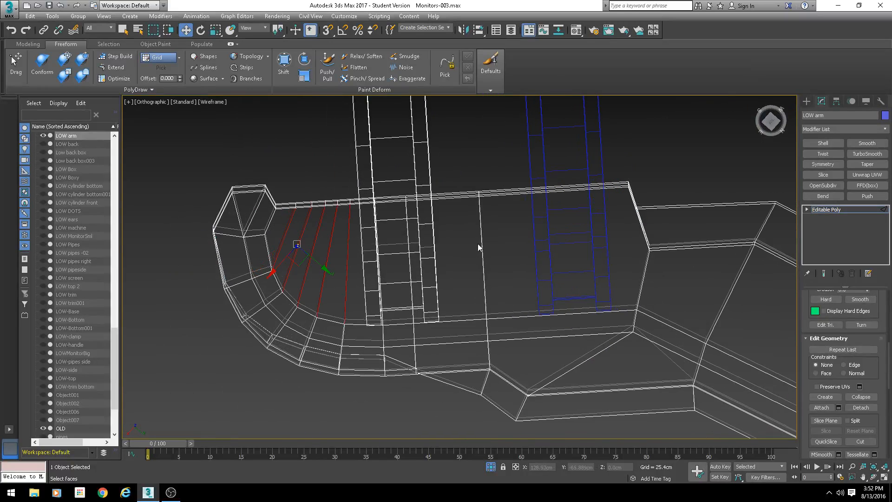
{"action": "left_click_drag", "start_coordinate": [469, 249], "coordinate": [468, 248], "text": "ctrl"}
{"action": "left_click", "coordinate": [409, 272], "text": "ctrl"}
{"action": "middle_click_drag", "start_coordinate": [457, 260], "coordinate": [463, 222], "text": "alt"}
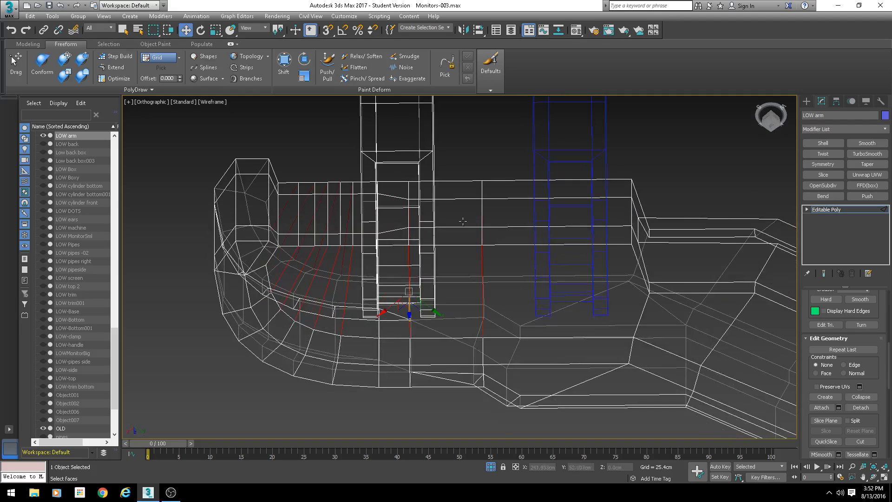
{"action": "double_click", "coordinate": [482, 209], "text": "ctrl"}
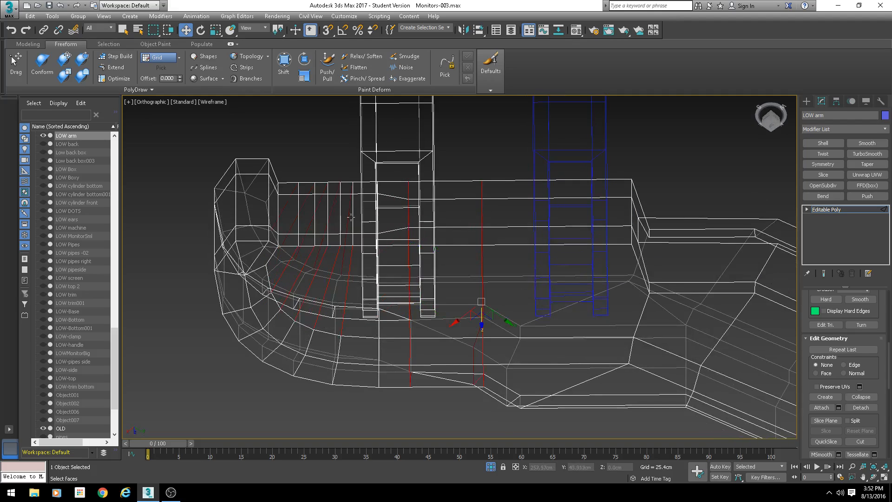
{"action": "mouse_move", "coordinate": [351, 217]}
{"action": "middle_mouse_down", "text": "alt"}
{"action": "mouse_move", "coordinate": [344, 223]}
{"action": "mouse_move", "coordinate": [524, 271]}
{"action": "middle_mouse_up", "text": "alt"}
{"action": "key", "text": "F3"}
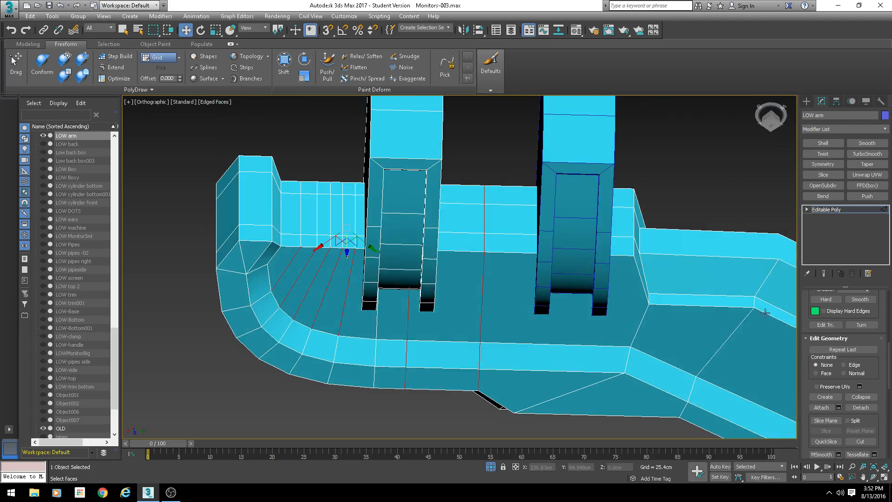
{"action": "scroll", "coordinate": [803, 346], "scroll_direction": "up", "scroll_amount": 5}
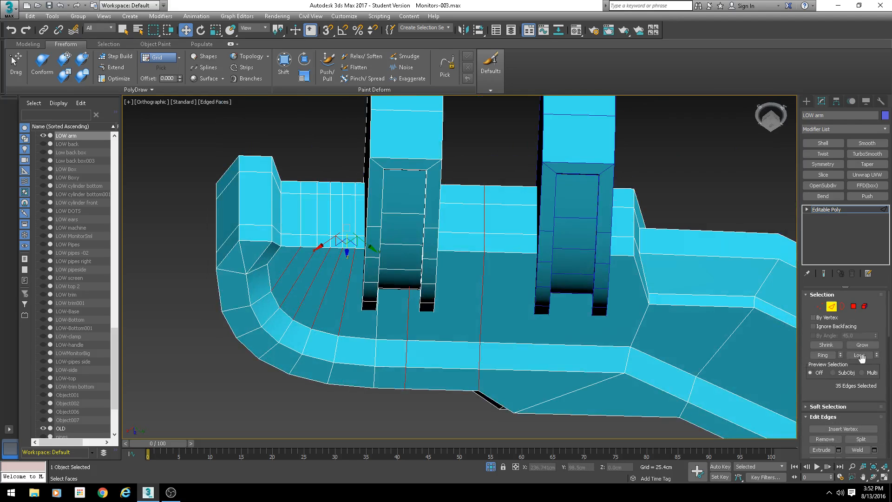
{"action": "left_click", "coordinate": [859, 355]}
{"action": "middle_click_drag", "start_coordinate": [560, 338], "coordinate": [414, 297], "text": "alt"}
{"action": "key", "text": "t"}
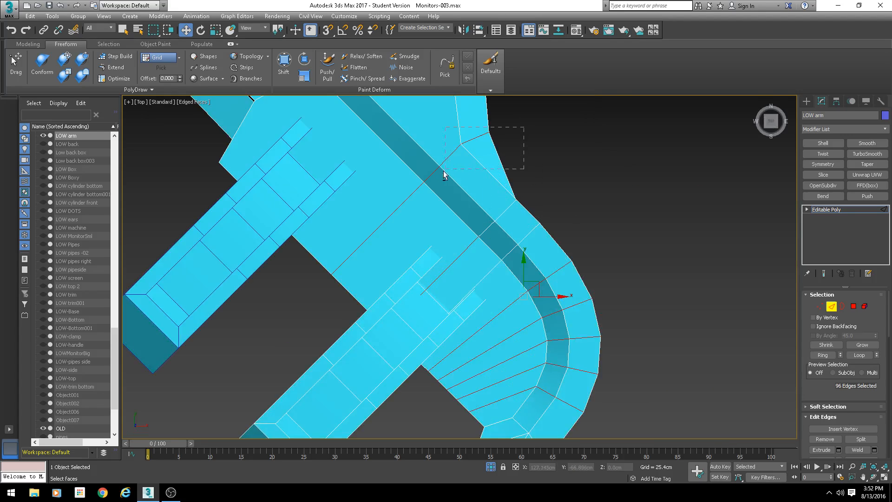
{"action": "left_click_drag", "start_coordinate": [595, 191], "coordinate": [539, 296], "text": "alt"}
{"action": "middle_click_drag", "start_coordinate": [623, 324], "coordinate": [593, 187]}
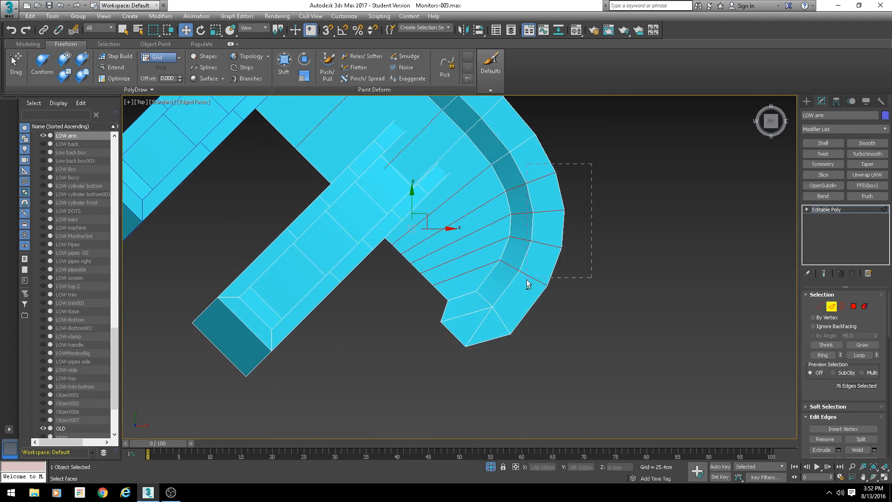
{"action": "left_click_drag", "start_coordinate": [527, 281], "coordinate": [520, 268], "text": "alt"}
{"action": "middle_click_drag", "start_coordinate": [489, 269], "coordinate": [483, 297]}
{"action": "scroll", "coordinate": [483, 297], "scroll_direction": "down", "scroll_amount": 4}
{"action": "middle_click_drag", "start_coordinate": [481, 298], "coordinate": [518, 298], "text": "alt"}
{"action": "key", "text": "1"}
{"action": "scroll", "coordinate": [518, 297], "scroll_direction": "up", "scroll_amount": 5}
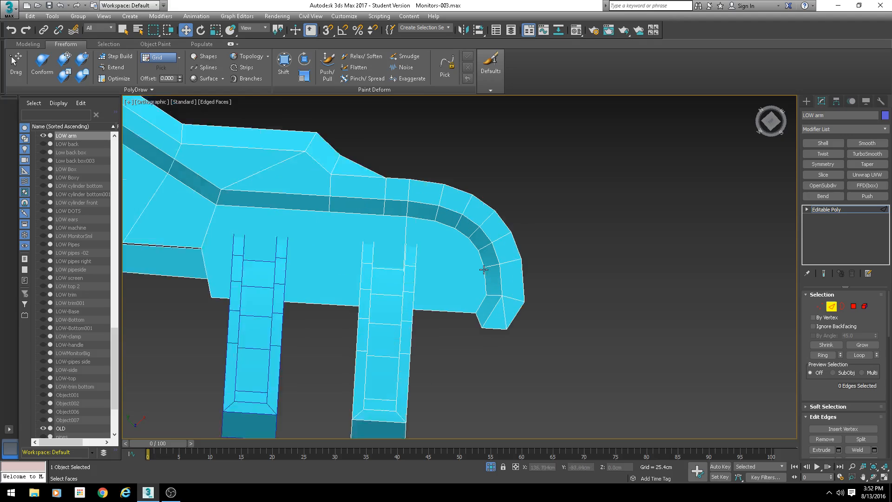
{"action": "scroll", "coordinate": [425, 241], "scroll_direction": "down", "scroll_amount": 3}
{"action": "key", "text": "2"}
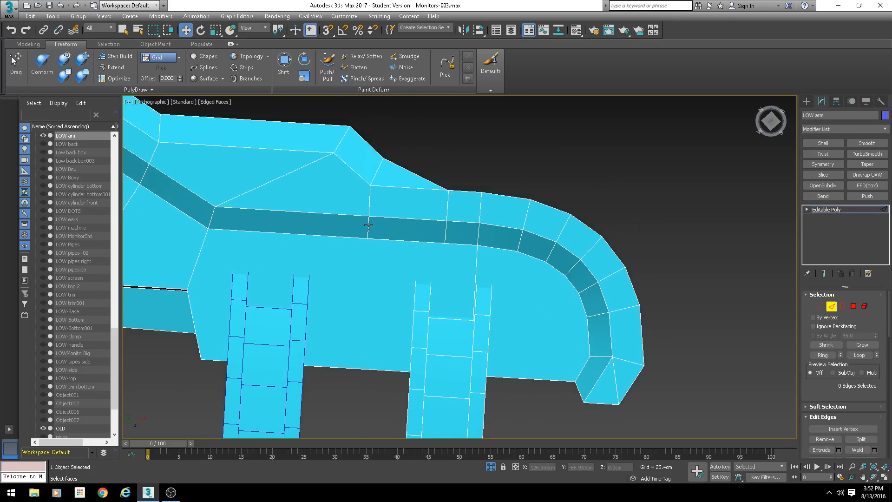
- Select edges on the arm's inner recessed band and inspect their alignment in top view
{"action": "left_click", "coordinate": [369, 213]}
{"action": "left_click", "coordinate": [369, 199], "text": "ctrl"}
{"action": "key", "text": "F3"}
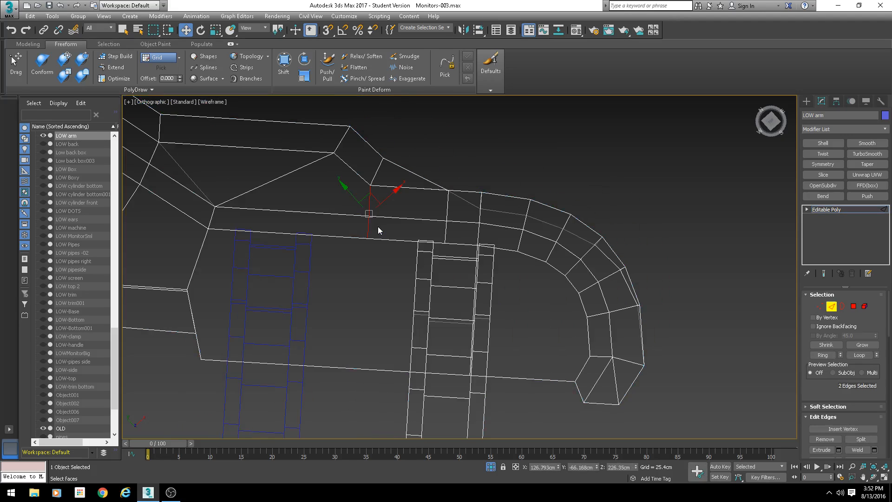
{"action": "middle_click_drag", "start_coordinate": [378, 227], "coordinate": [379, 225], "text": "alt"}
{"action": "key", "text": "t"}
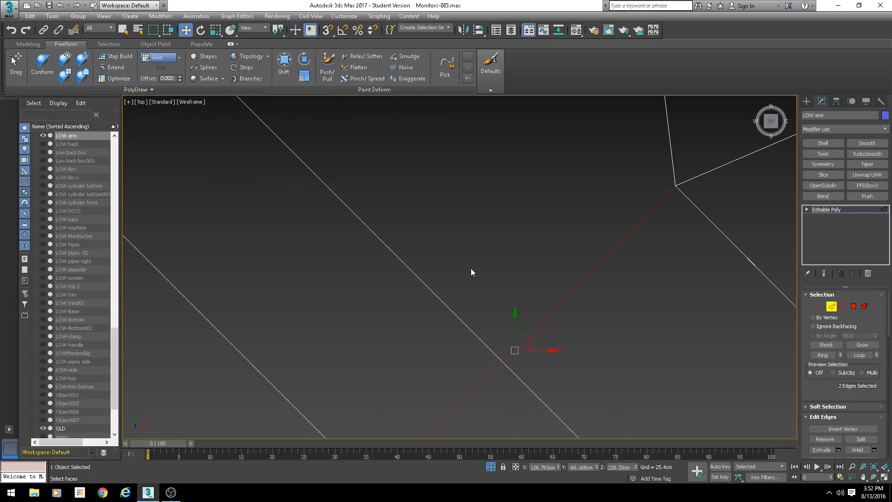
{"action": "scroll", "coordinate": [470, 269], "scroll_direction": "down", "scroll_amount": 7}
{"action": "middle_click_drag", "start_coordinate": [454, 281], "coordinate": [425, 265]}
{"action": "scroll", "coordinate": [426, 266], "scroll_direction": "up", "scroll_amount": 3}
{"action": "key", "text": "F3"}
{"action": "left_click_drag", "start_coordinate": [403, 262], "coordinate": [397, 254]}
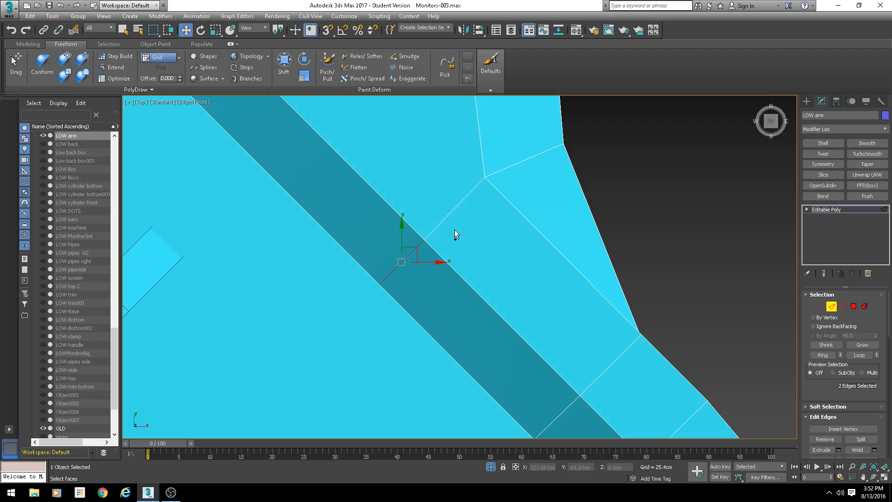
{"action": "left_click_drag", "start_coordinate": [455, 229], "coordinate": [445, 211], "text": "ctrl"}
{"action": "scroll", "coordinate": [458, 247], "scroll_direction": "down", "scroll_amount": 3}
{"action": "middle_click_drag", "start_coordinate": [459, 256], "coordinate": [381, 171]}
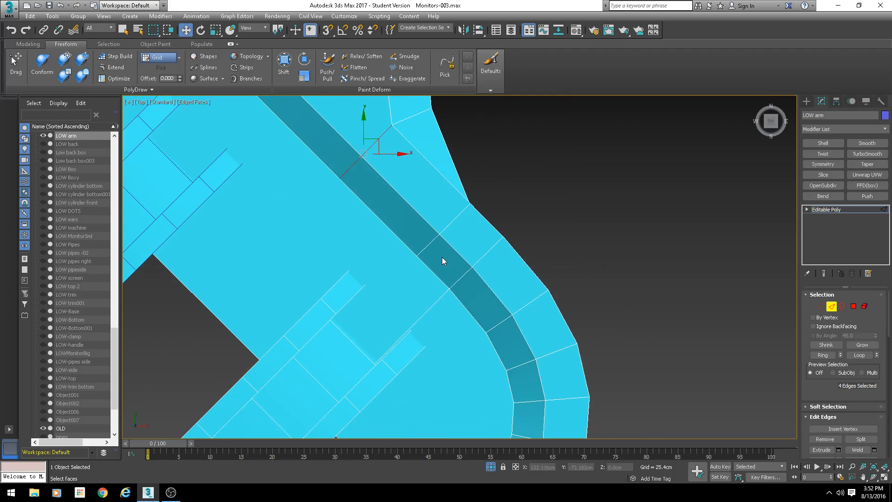
{"action": "left_click", "coordinate": [442, 257]}
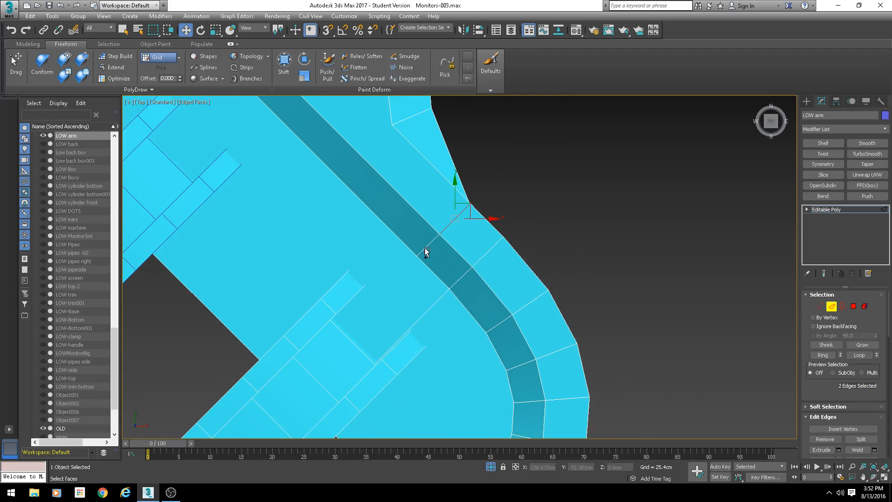
{"action": "left_click", "coordinate": [424, 247]}
{"action": "scroll", "coordinate": [425, 247], "scroll_direction": "down", "scroll_amount": 4}
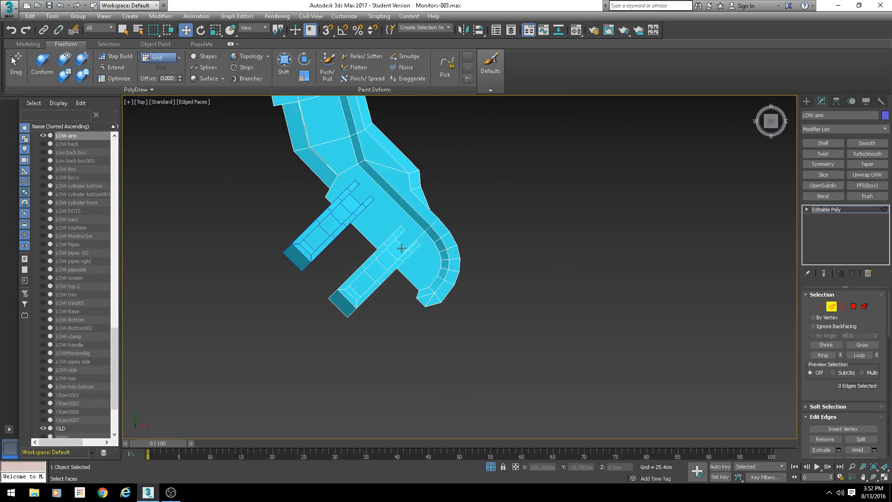
{"action": "scroll", "coordinate": [437, 280], "scroll_direction": "up", "scroll_amount": 4}
- Connect the vertex at the fin's inner corner to the vertices along the curved rim, fanning new edges across the top
{"action": "key", "text": "1"}
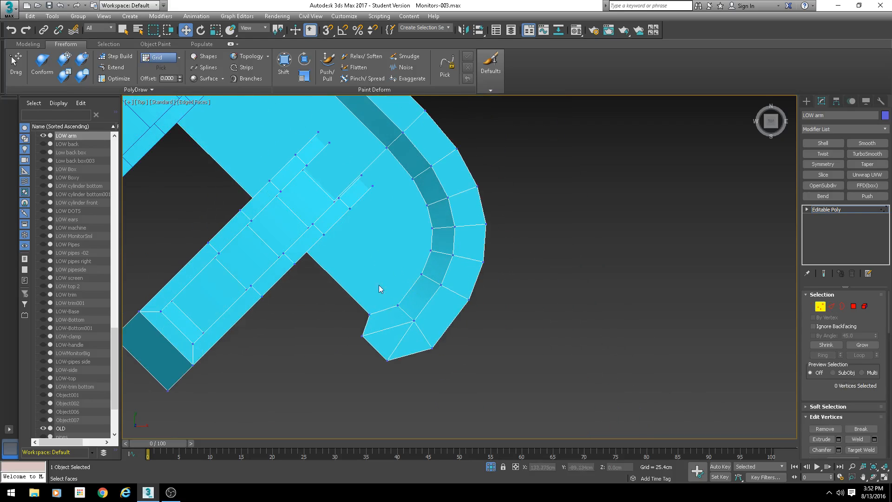
{"action": "mouse_move", "coordinate": [378, 285]}
{"action": "middle_mouse_down", "text": "alt"}
{"action": "mouse_move", "coordinate": [381, 191]}
{"action": "mouse_move", "coordinate": [392, 198]}
{"action": "mouse_move", "coordinate": [414, 180]}
{"action": "mouse_move", "coordinate": [436, 183]}
{"action": "middle_mouse_up", "text": "alt"}
{"action": "left_click", "coordinate": [370, 213]}
{"action": "key", "text": "F3"}
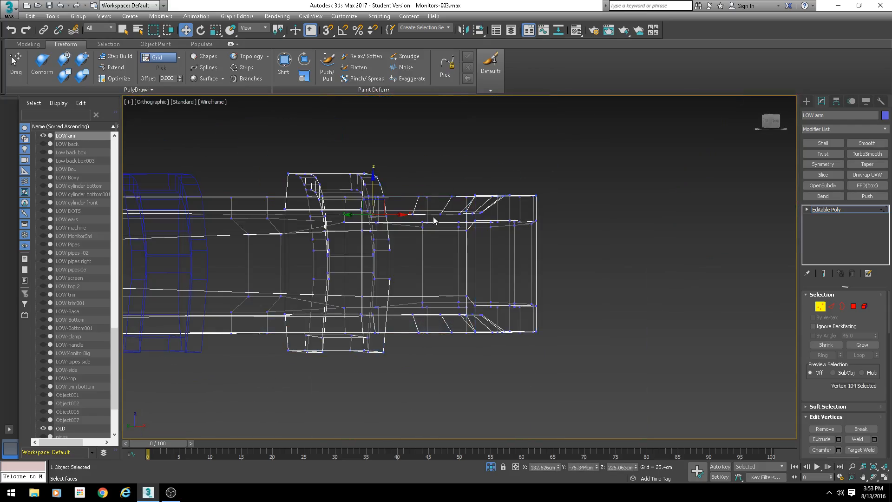
{"action": "mouse_move", "coordinate": [434, 218]}
{"action": "middle_mouse_down", "text": "alt"}
{"action": "mouse_move", "coordinate": [420, 265]}
{"action": "mouse_move", "coordinate": [440, 271]}
{"action": "mouse_move", "coordinate": [438, 249]}
{"action": "mouse_move", "coordinate": [443, 314]}
{"action": "middle_mouse_up", "text": "alt"}
{"action": "key", "text": "F3"}
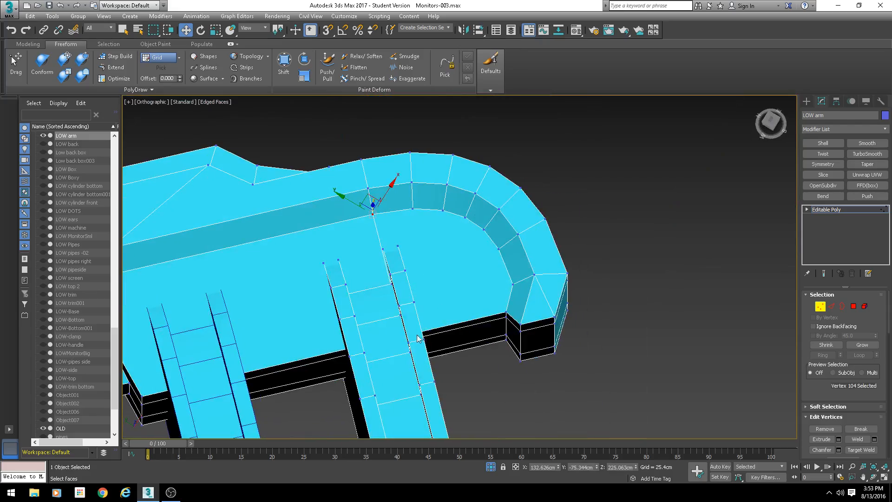
{"action": "key", "text": "F3"}
{"action": "middle_click_drag", "start_coordinate": [415, 346], "coordinate": [410, 350], "text": "alt"}
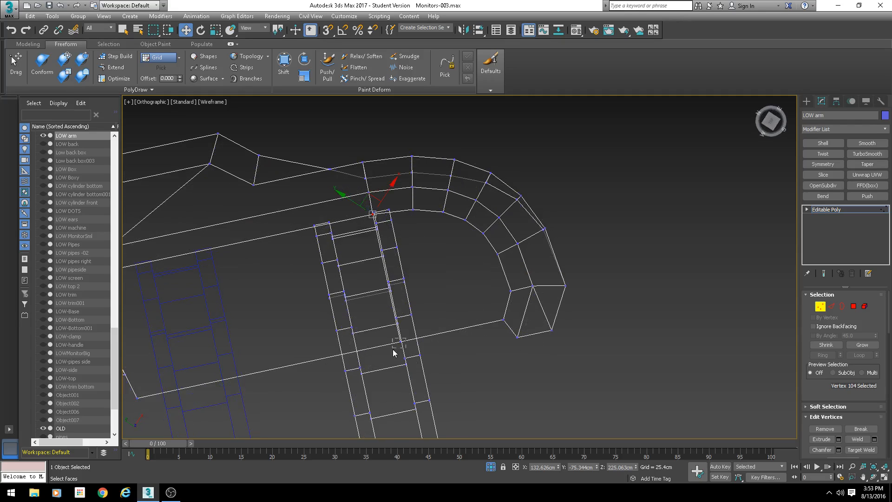
{"action": "left_click_drag", "start_coordinate": [393, 351], "coordinate": [393, 350]}
{"action": "left_click_drag", "start_coordinate": [469, 220], "coordinate": [469, 220], "text": "ctrl"}
{"action": "key", "text": "ctrl+shift+e"}
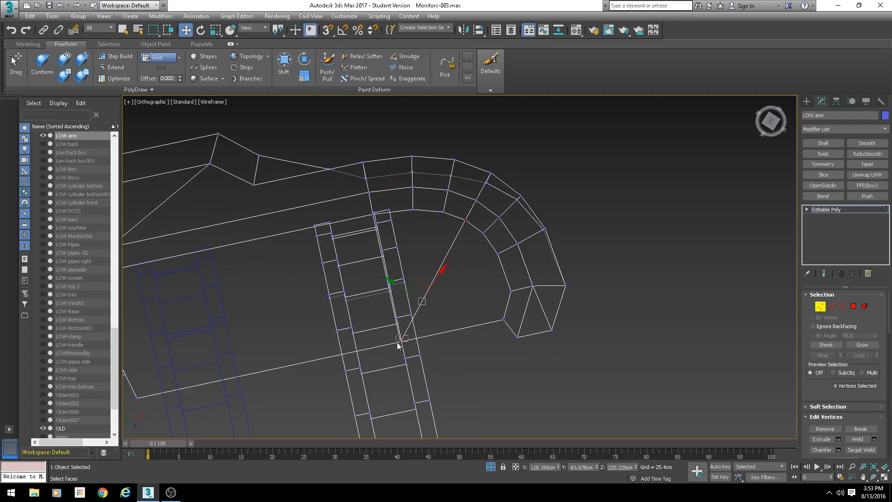
{"action": "left_click_drag", "start_coordinate": [396, 340], "coordinate": [402, 346]}
{"action": "key", "text": "ctrl+shift+e"}
{"action": "left_click", "coordinate": [485, 233], "text": "ctrl"}
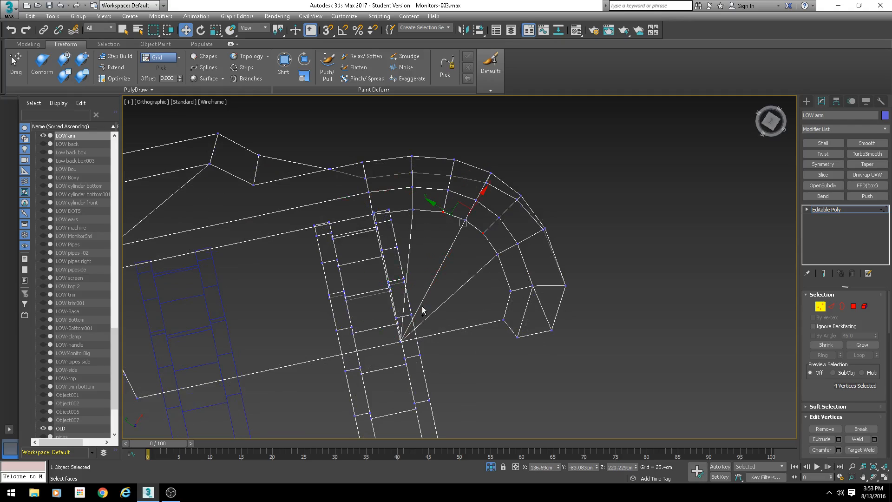
{"action": "left_click", "coordinate": [401, 340], "text": "ctrl"}
{"action": "left_click", "coordinate": [512, 291], "text": "ctrl"}
{"action": "key", "text": "ctrl+shift+e"}
{"action": "key", "text": "F3"}
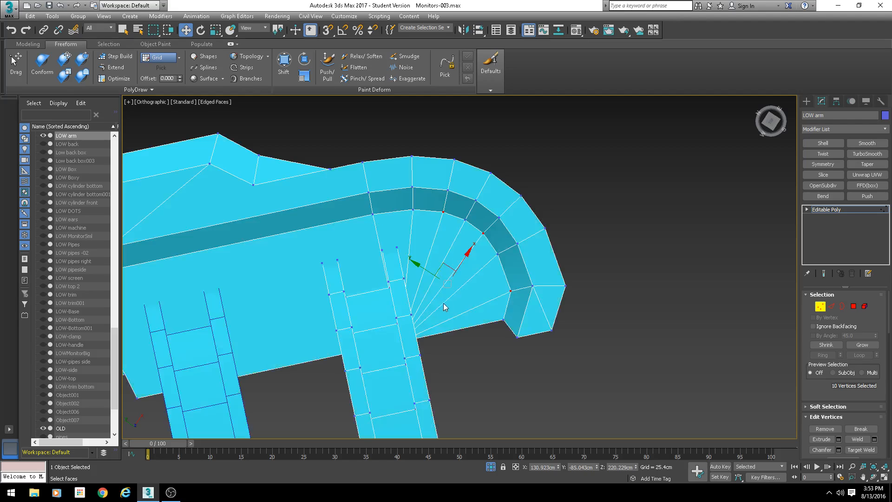
- Select the arm's main element and hide all unselected geometry
{"action": "middle_click_drag", "start_coordinate": [442, 302], "coordinate": [501, 251]}
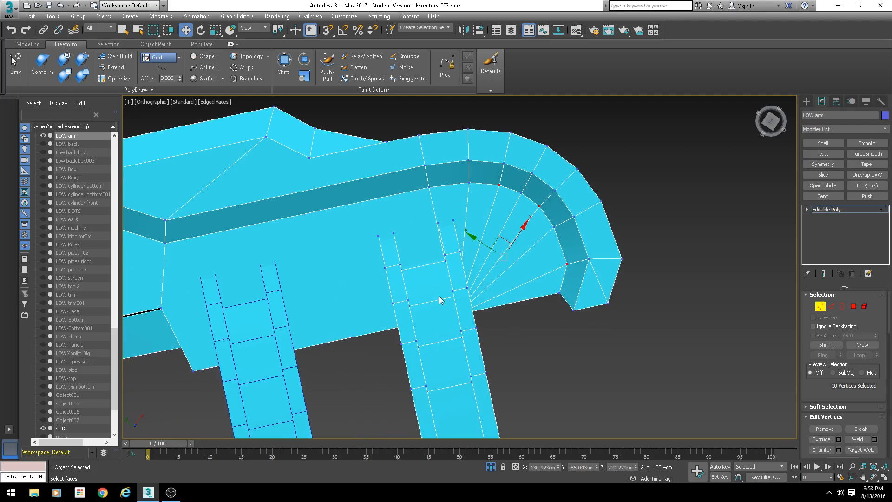
{"action": "left_click", "coordinate": [864, 306]}
{"action": "left_click", "coordinate": [568, 230]}
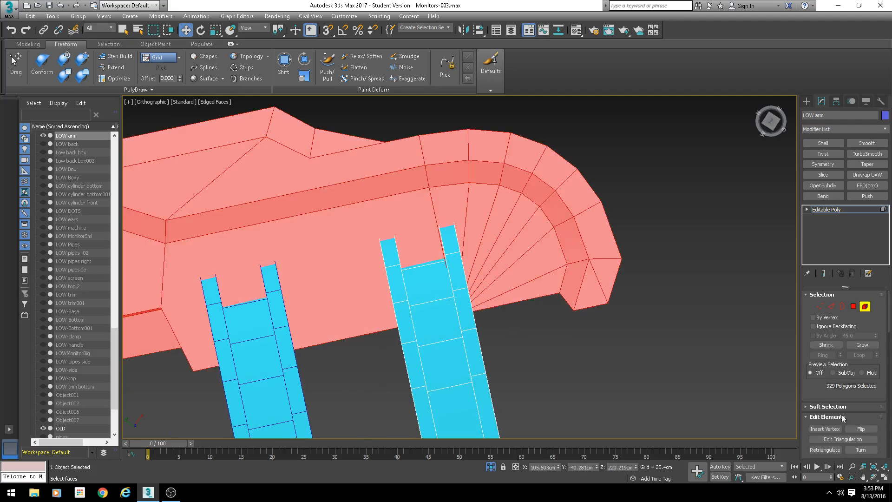
{"action": "scroll", "coordinate": [819, 435], "scroll_direction": "down", "scroll_amount": 10}
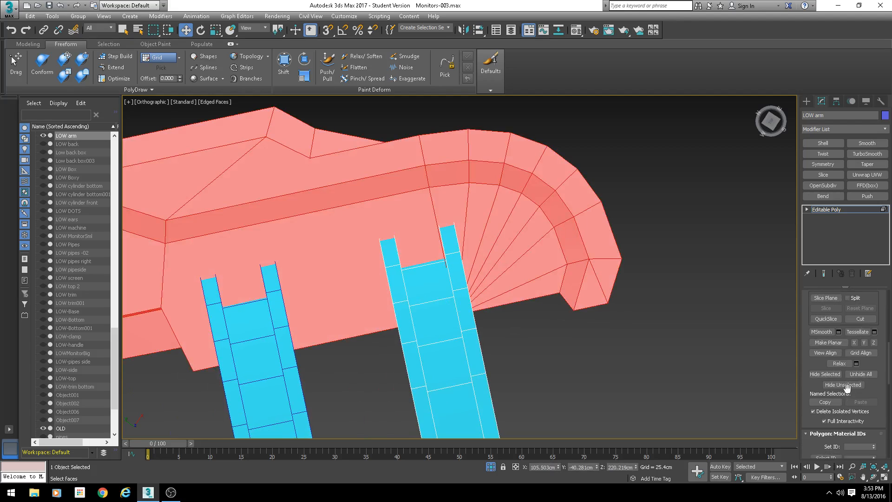
{"action": "left_click", "coordinate": [843, 385]}
{"action": "middle_click_drag", "start_coordinate": [584, 363], "coordinate": [493, 244], "text": "alt"}
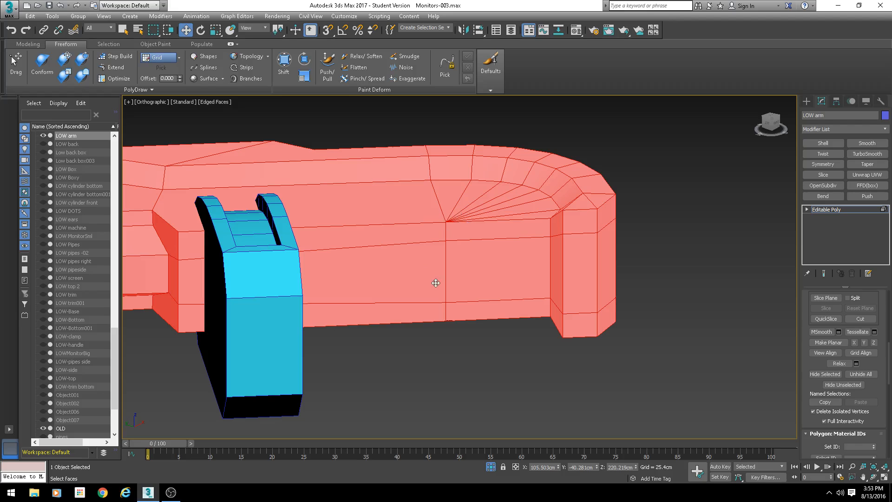
- Connect the vertex beside the fin to the hub vertex of the edge fan on the arm's top surface
{"action": "key", "text": "2"}
{"action": "left_click", "coordinate": [446, 232]}
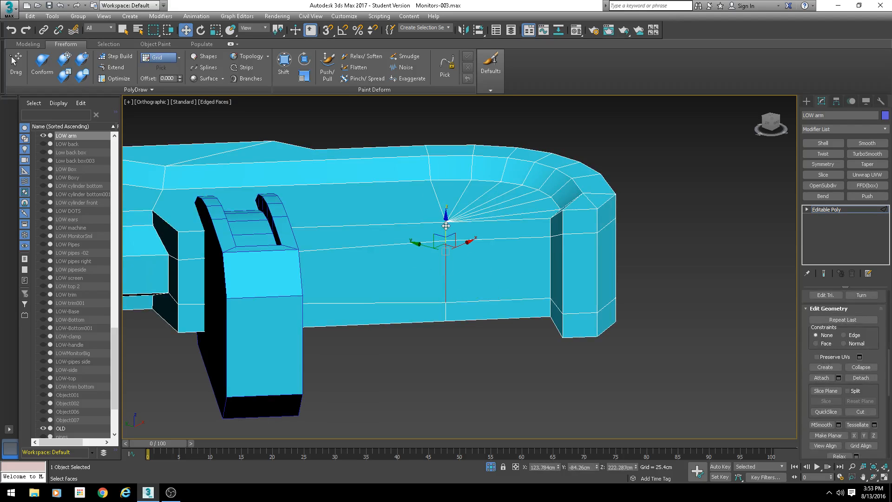
{"action": "middle_click_drag", "start_coordinate": [445, 227], "coordinate": [448, 302], "text": "alt"}
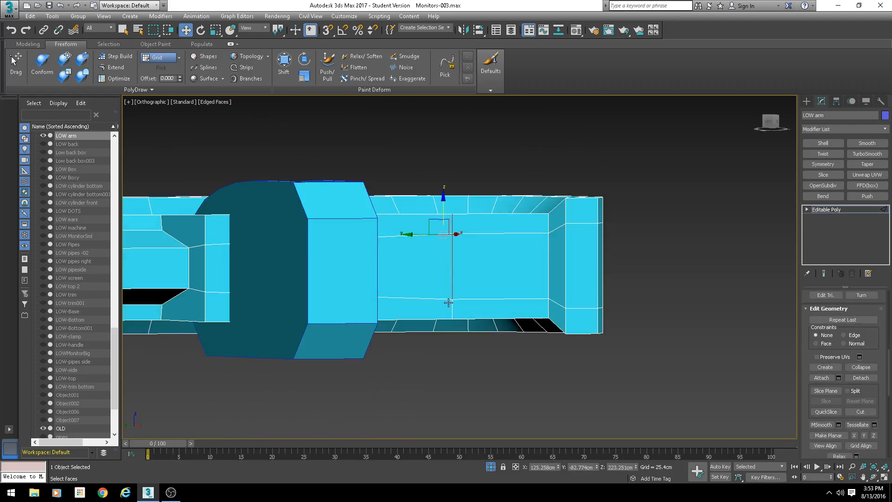
{"action": "left_click", "coordinate": [451, 308], "text": "ctrl"}
{"action": "middle_click_drag", "start_coordinate": [466, 262], "coordinate": [463, 174], "text": "alt"}
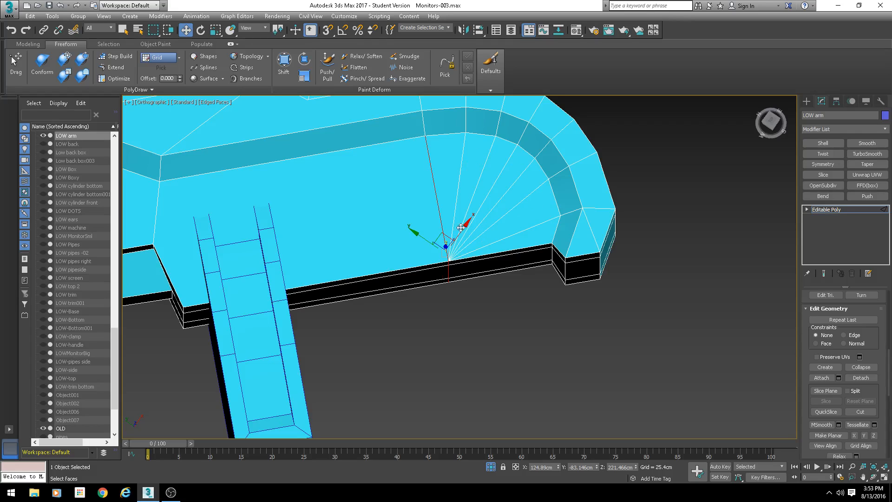
{"action": "middle_click_drag", "start_coordinate": [443, 259], "coordinate": [465, 262]}
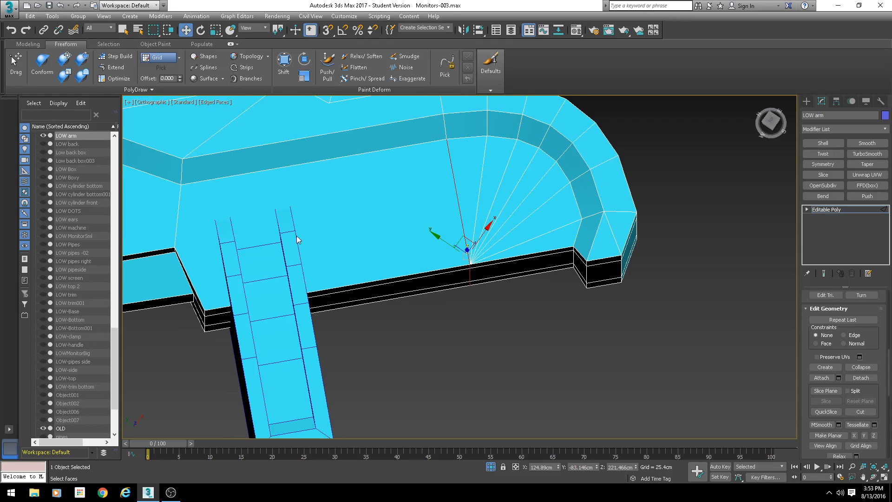
{"action": "middle_click_drag", "start_coordinate": [371, 256], "coordinate": [415, 258]}
{"action": "key", "text": "1"}
{"action": "middle_click_drag", "start_coordinate": [260, 252], "coordinate": [302, 255]}
{"action": "key", "text": "F3"}
{"action": "left_click", "coordinate": [292, 267]}
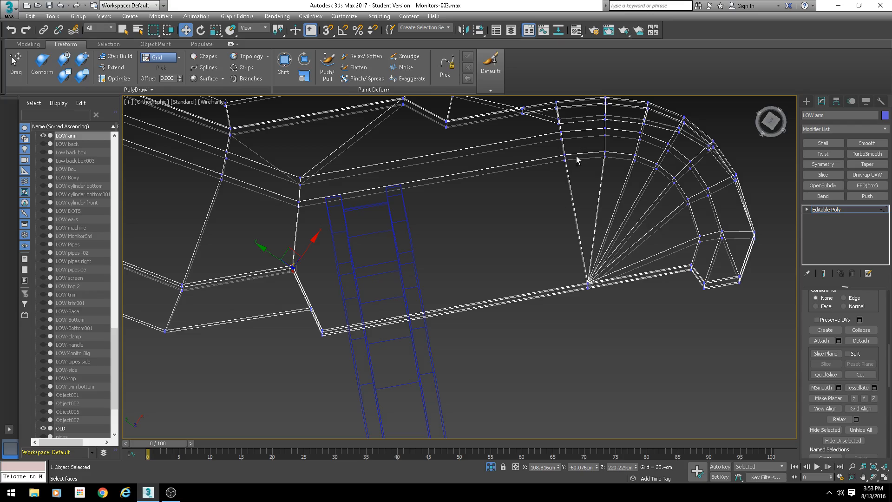
{"action": "left_click", "coordinate": [588, 284], "text": "ctrl"}
{"action": "key", "text": "ctrl+shift+e"}
{"action": "key", "text": "F3"}
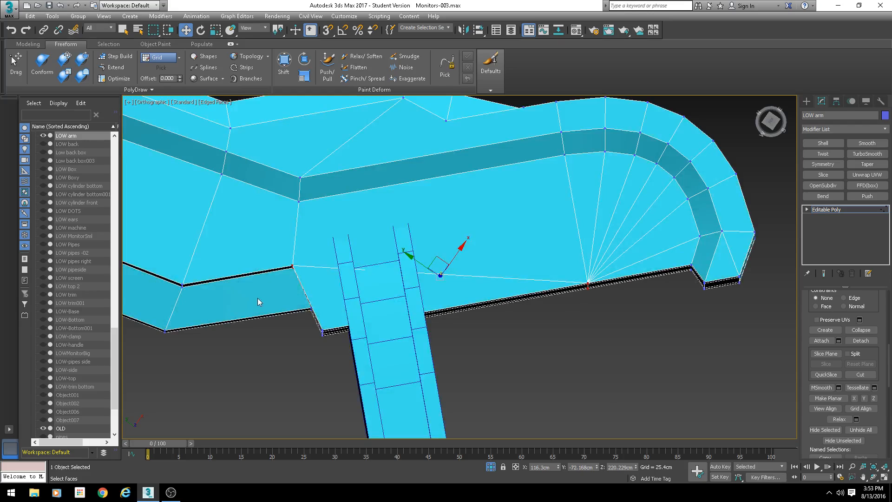
- Inspect the vertices and edge loops around the fin's base and the bracket's curved end from several angles
{"action": "middle_click_drag", "start_coordinate": [297, 302], "coordinate": [421, 287]}
{"action": "middle_click_drag", "start_coordinate": [335, 270], "coordinate": [392, 244], "text": "alt"}
{"action": "left_click", "coordinate": [469, 287]}
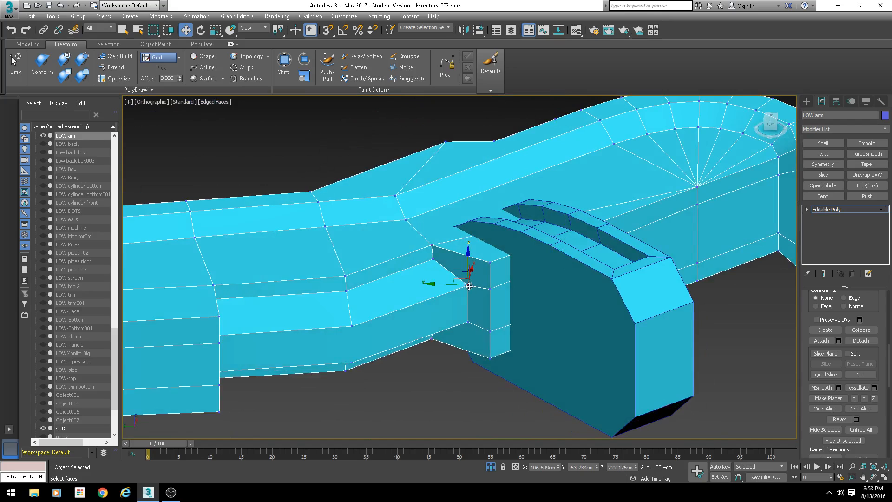
{"action": "left_click", "coordinate": [491, 263], "text": "ctrl"}
{"action": "left_click", "coordinate": [469, 320], "text": "ctrl"}
{"action": "left_click", "coordinate": [491, 359], "text": "ctrl"}
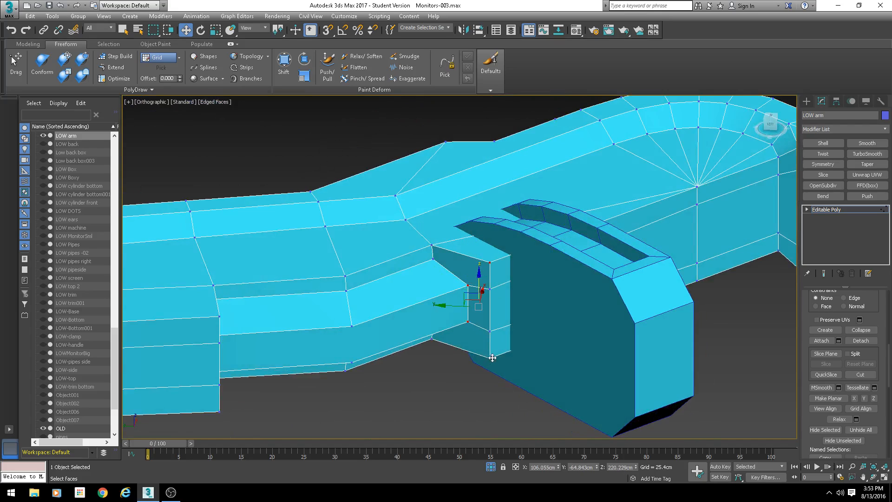
{"action": "key", "text": "2"}
{"action": "double_click", "coordinate": [482, 330]}
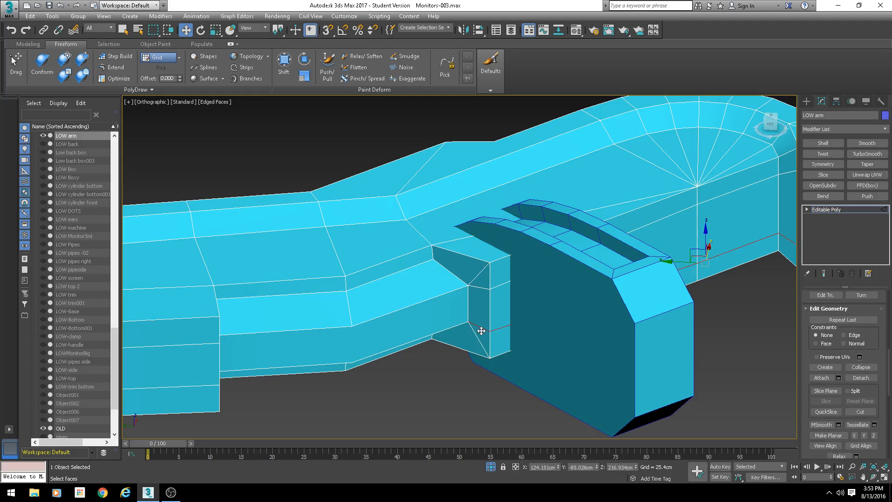
{"action": "middle_click_drag", "start_coordinate": [485, 289], "coordinate": [409, 254], "text": "alt"}
{"action": "scroll", "coordinate": [469, 254], "scroll_direction": "up", "scroll_amount": 4}
{"action": "middle_click_drag", "start_coordinate": [469, 254], "coordinate": [585, 253], "text": "alt"}
{"action": "left_click", "coordinate": [585, 253]}
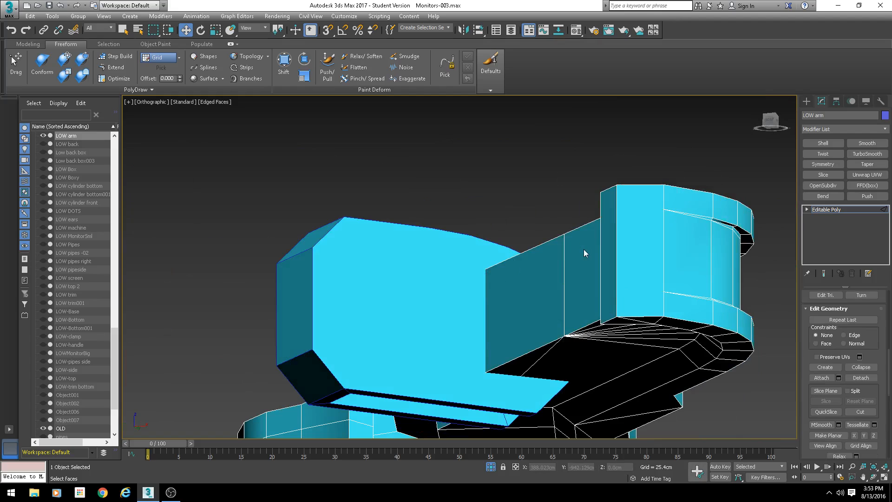
{"action": "key", "text": "1"}
{"action": "left_click", "coordinate": [663, 209]}
{"action": "left_click", "coordinate": [618, 187], "text": "ctrl"}
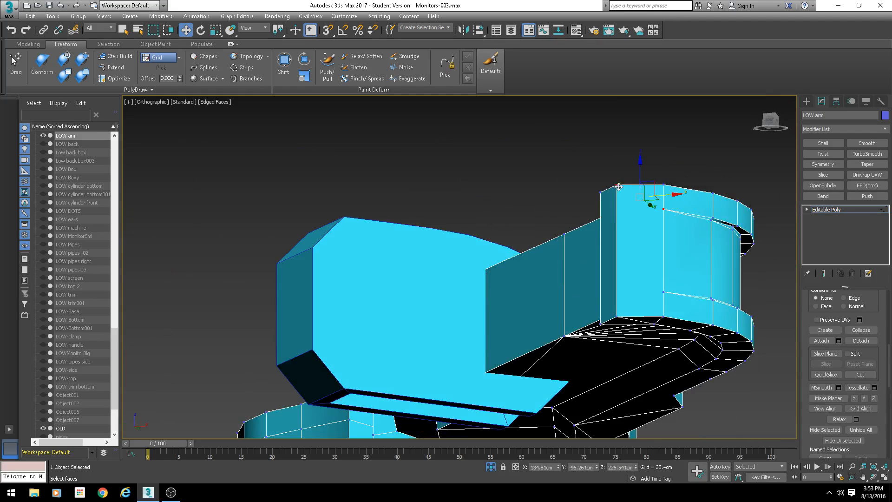
{"action": "left_click", "coordinate": [664, 292]}
{"action": "left_click", "coordinate": [617, 318], "text": "ctrl"}
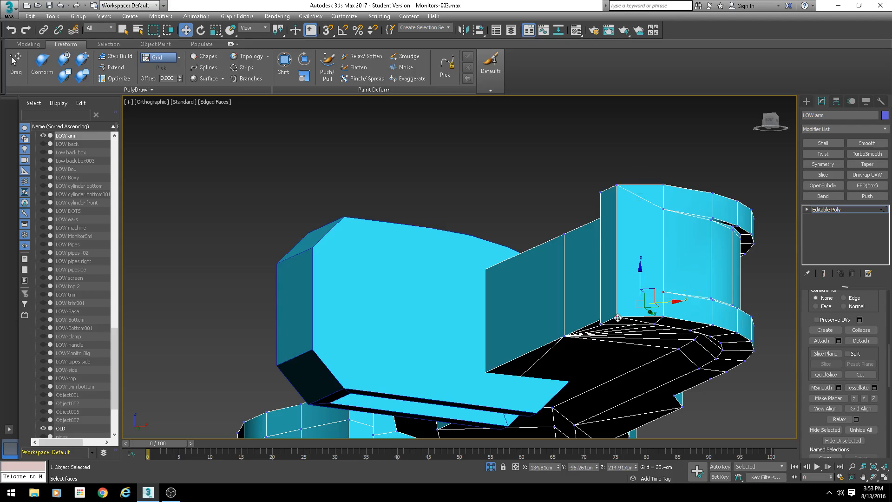
{"action": "middle_click_drag", "start_coordinate": [612, 266], "coordinate": [618, 313], "text": "alt"}
{"action": "middle_click_drag", "start_coordinate": [617, 313], "coordinate": [635, 312], "text": "alt"}
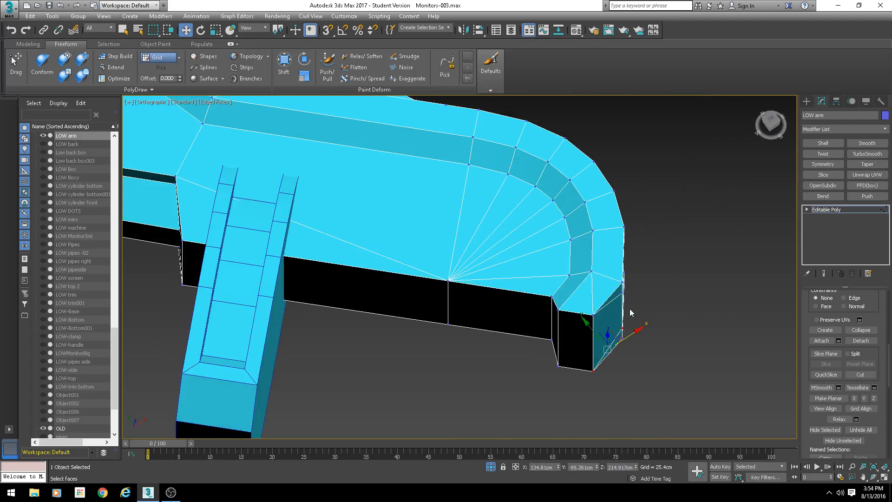
- Connect the two vertices where the arm's side wall steps inward, adding a diagonal edge across that face
{"action": "middle_click_drag", "start_coordinate": [564, 337], "coordinate": [387, 417]}
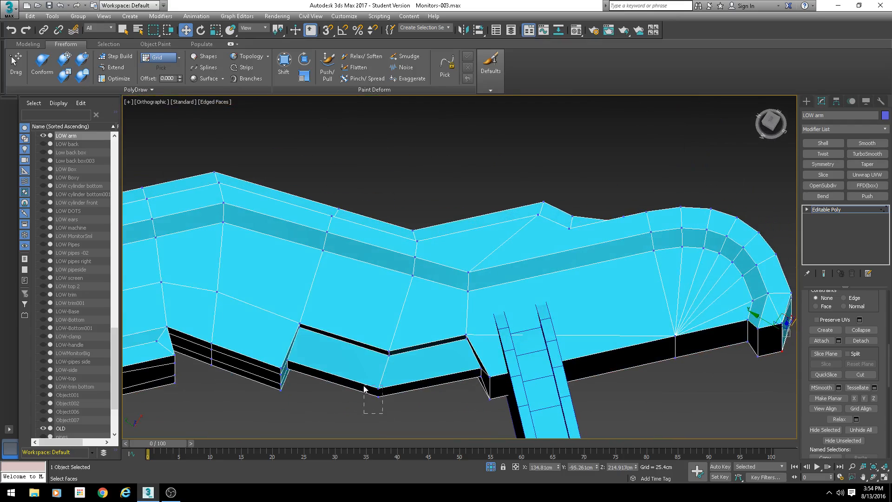
{"action": "left_click_drag", "start_coordinate": [383, 413], "coordinate": [364, 385]}
{"action": "middle_click_drag", "start_coordinate": [378, 410], "coordinate": [416, 346]}
{"action": "scroll", "coordinate": [409, 349], "scroll_direction": "up", "scroll_amount": 4}
{"action": "key", "text": "2"}
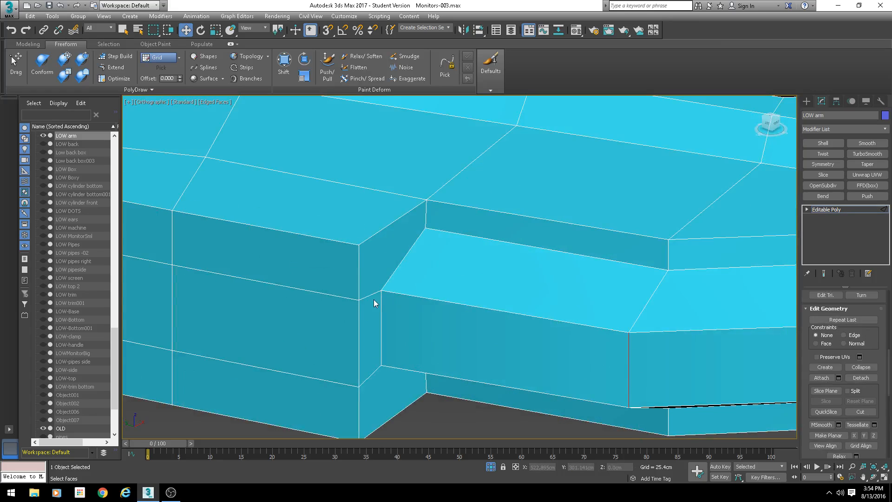
{"action": "key", "text": "1"}
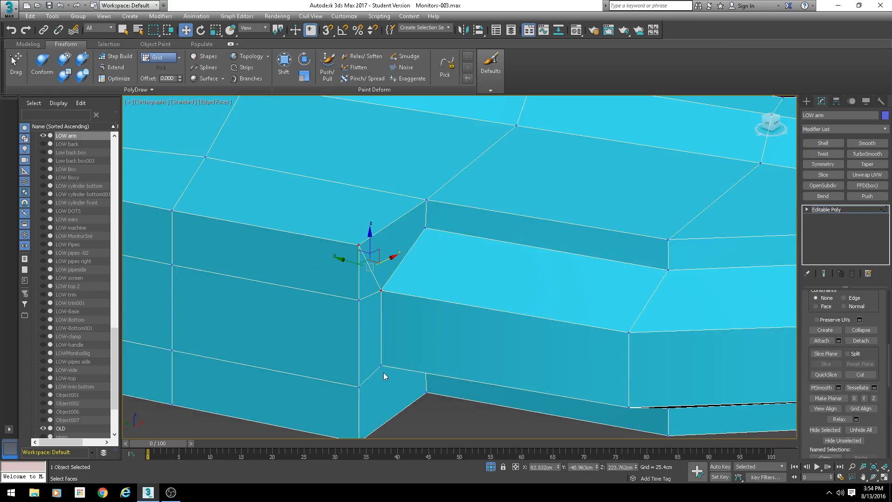
{"action": "left_click", "coordinate": [381, 365]}
{"action": "middle_click_drag", "start_coordinate": [370, 420], "coordinate": [370, 347]}
{"action": "left_click", "coordinate": [359, 369], "text": "ctrl"}
{"action": "key", "text": "ctrl+shift+e"}
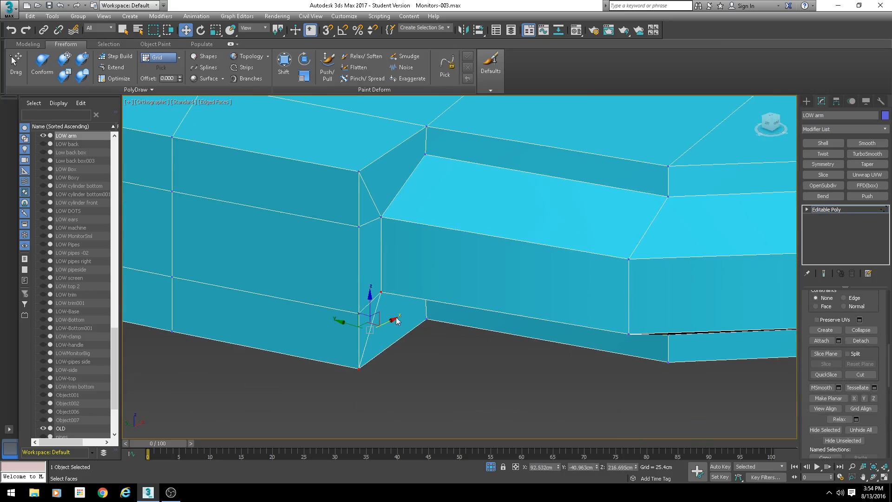
- Select the horizontal edge loops along the arm's side wall to inspect them
{"action": "key", "text": "1"}
{"action": "key", "text": "2"}
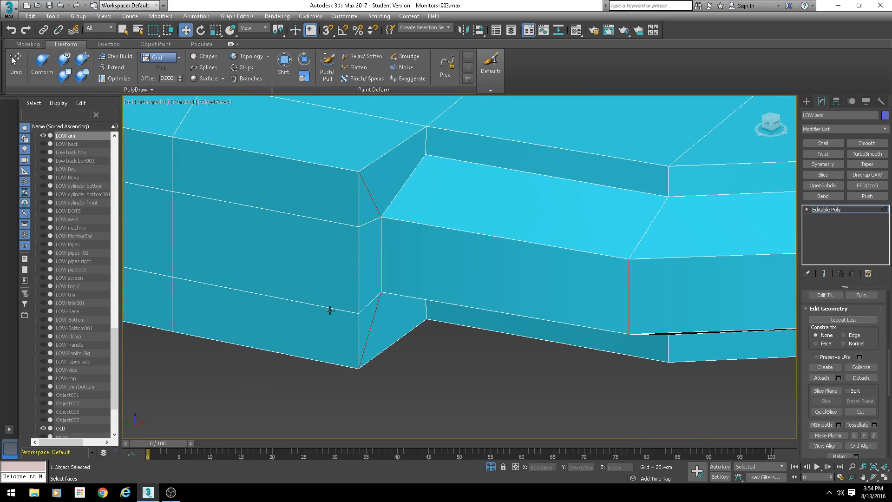
{"action": "double_click", "coordinate": [329, 309]}
{"action": "double_click", "coordinate": [331, 222], "text": "ctrl"}
{"action": "scroll", "coordinate": [342, 265], "scroll_direction": "down", "scroll_amount": 5}
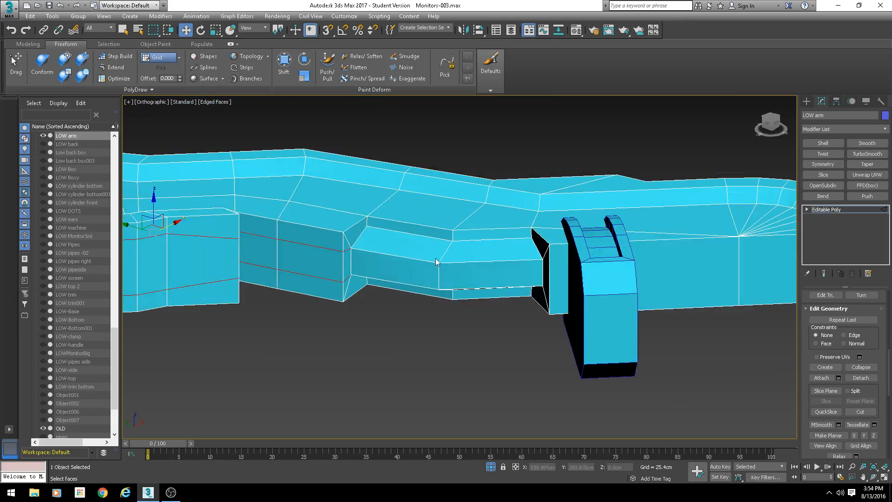
{"action": "middle_click_drag", "start_coordinate": [139, 260], "coordinate": [397, 341]}
{"action": "middle_click_drag", "start_coordinate": [397, 342], "coordinate": [241, 218], "text": "alt"}
- Examine the vertices around the arm's rounded end from several angles
{"action": "key", "text": "1"}
{"action": "left_click", "coordinate": [522, 373]}
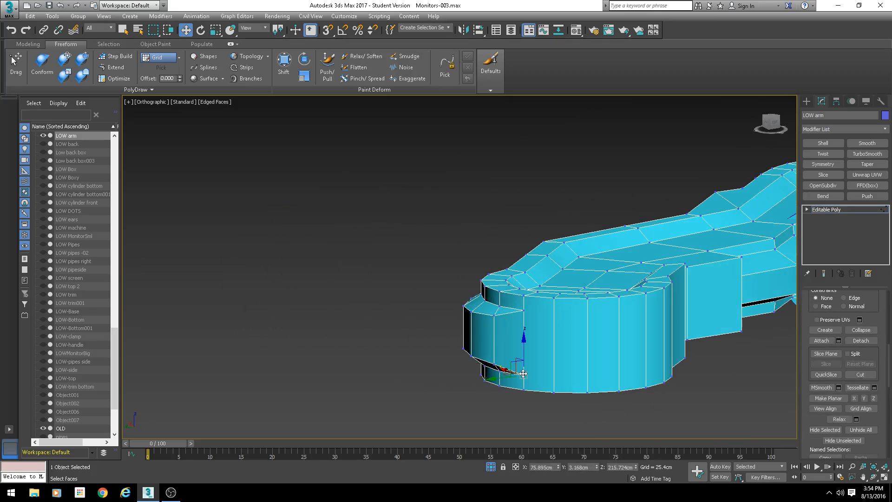
{"action": "left_click", "coordinate": [524, 310]}
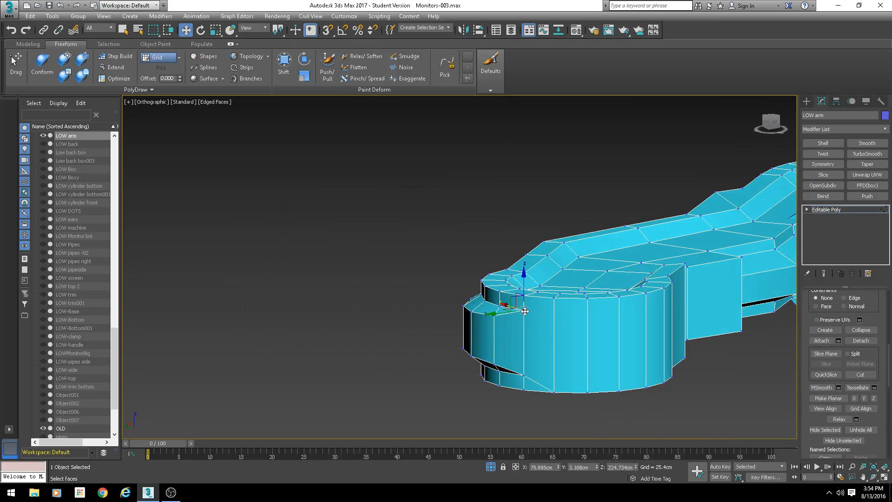
{"action": "left_click", "coordinate": [554, 298], "text": "ctrl"}
{"action": "middle_click_drag", "start_coordinate": [609, 362], "coordinate": [580, 355]}
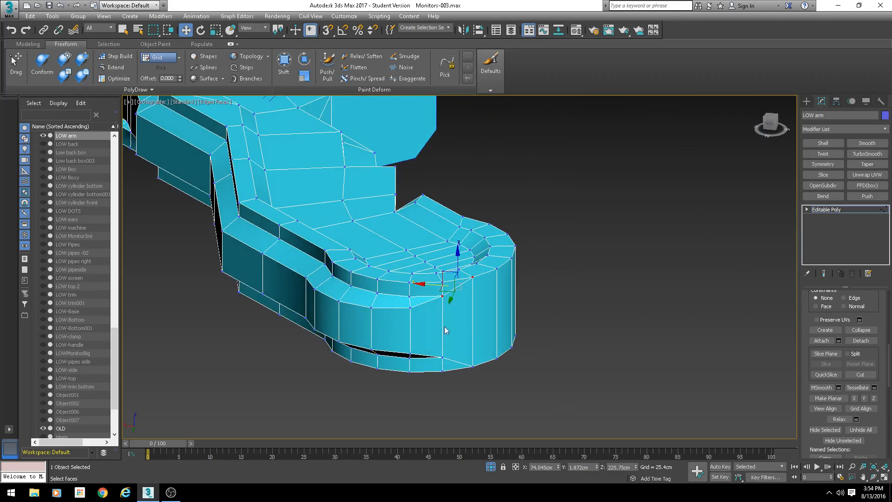
{"action": "middle_click_drag", "start_coordinate": [444, 326], "coordinate": [508, 358], "text": "alt"}
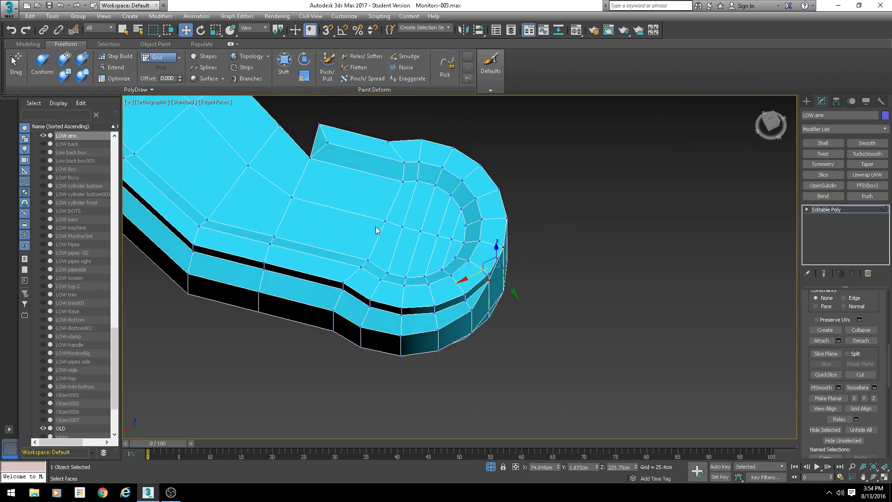
{"action": "middle_click_drag", "start_coordinate": [376, 230], "coordinate": [403, 235], "text": "alt"}
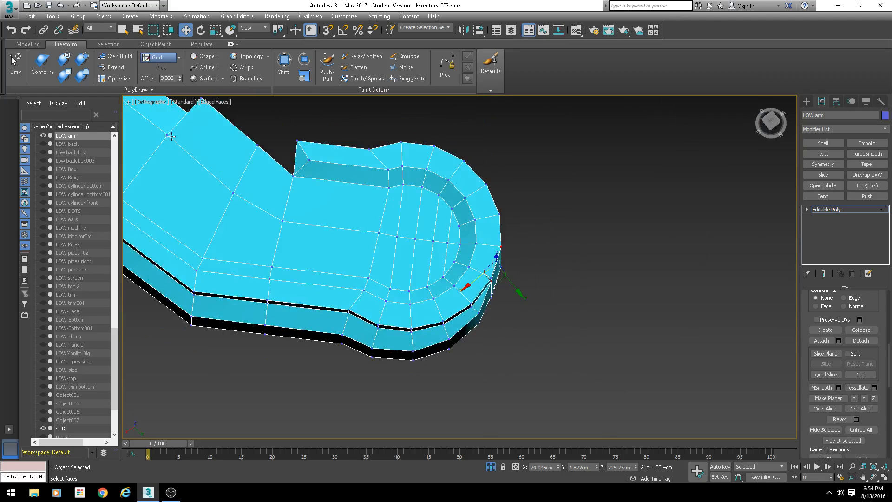
{"action": "middle_click_drag", "start_coordinate": [171, 136], "coordinate": [344, 240]}
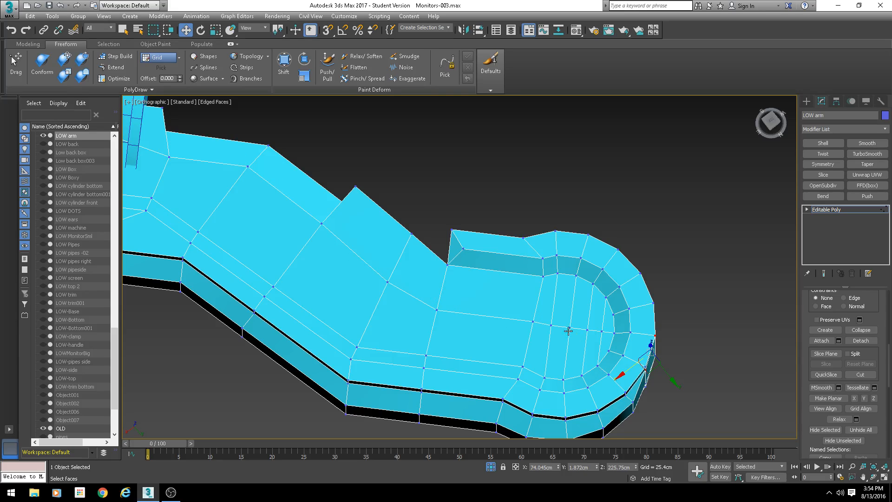
{"action": "middle_click_drag", "start_coordinate": [529, 345], "coordinate": [483, 329]}
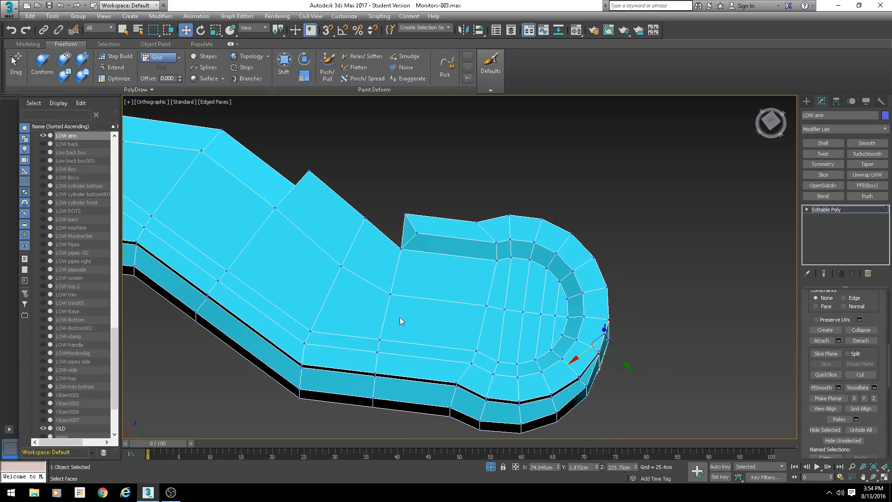
- Remove the long edge running diagonally across the arm's top toward the rounded end, along with its vertices
{"action": "key", "text": "2"}
{"action": "left_click", "coordinate": [373, 285]}
{"action": "middle_click_drag", "start_coordinate": [373, 286], "coordinate": [267, 237], "text": "alt"}
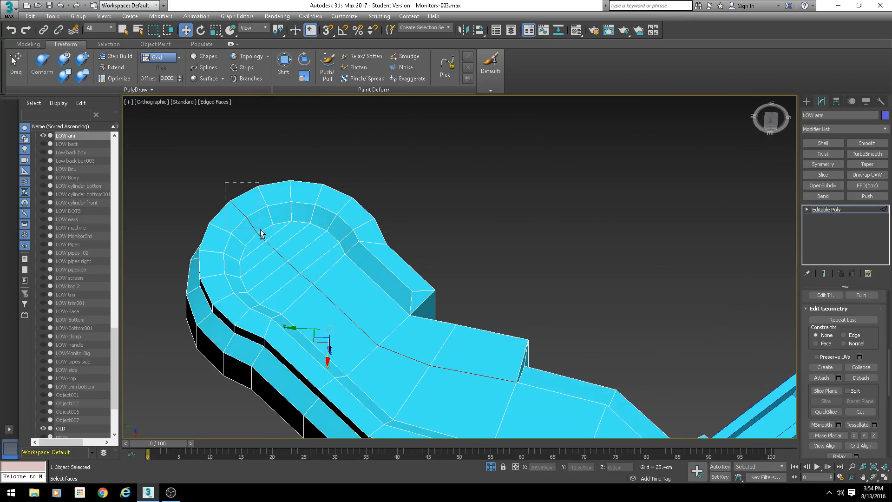
{"action": "left_click_drag", "start_coordinate": [260, 232], "coordinate": [257, 232]}
{"action": "key", "text": "ctrl+BackSpace"}
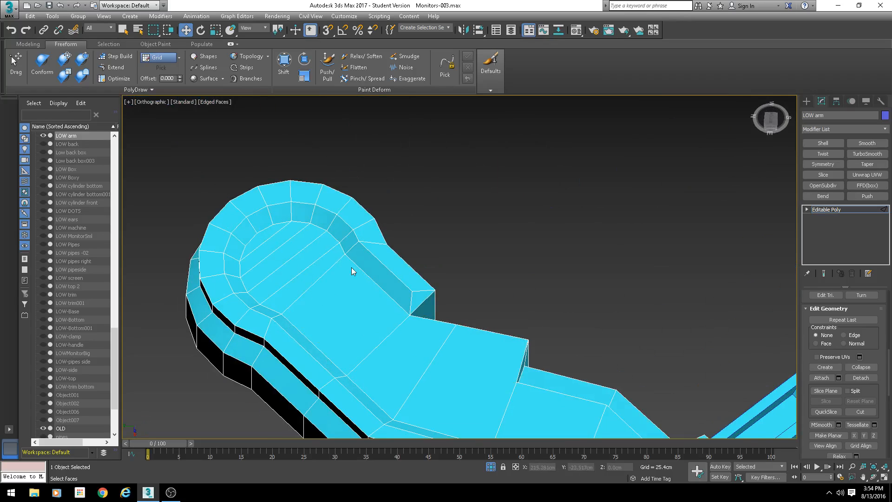
- In top view, connect opposite corner vertices of the face where the arm meets the rounded end, adding a diagonal edge
{"action": "middle_click_drag", "start_coordinate": [303, 215], "coordinate": [350, 276], "text": "alt"}
{"action": "key", "text": "1"}
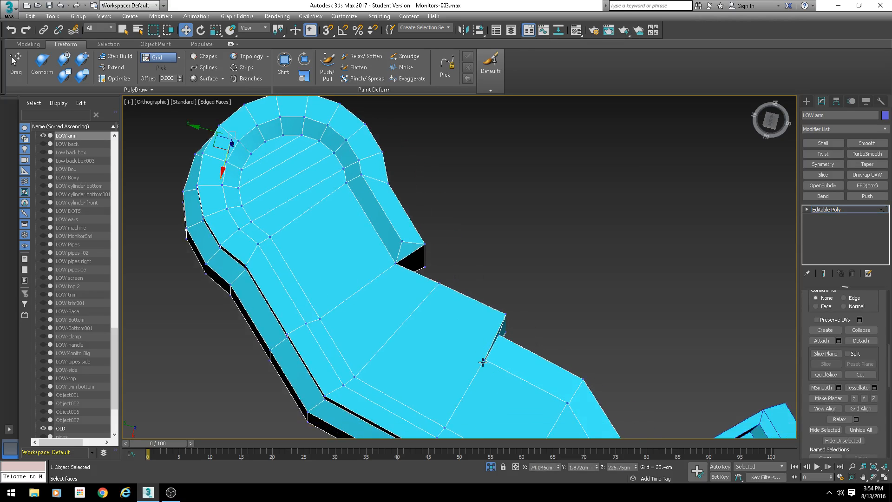
{"action": "left_click", "coordinate": [483, 362]}
{"action": "middle_click_drag", "start_coordinate": [483, 362], "coordinate": [438, 231], "text": "alt"}
{"action": "key", "text": "2"}
{"action": "double_click", "coordinate": [417, 308]}
{"action": "key", "text": "t"}
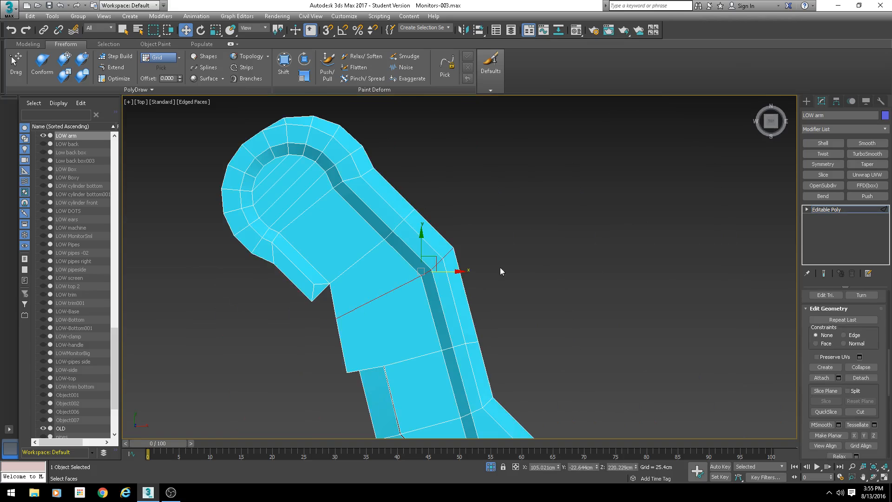
{"action": "key", "text": "1"}
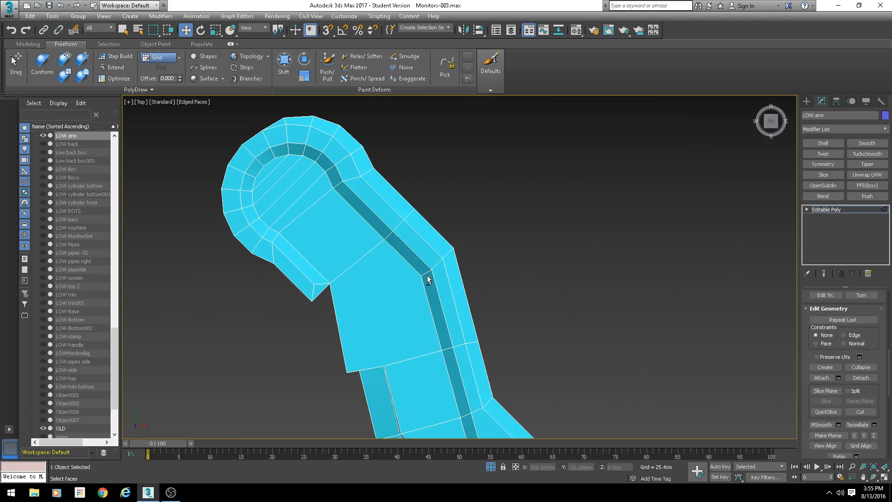
{"action": "left_click", "coordinate": [330, 284], "text": "ctrl"}
{"action": "key", "text": "ctrl+shift+e"}
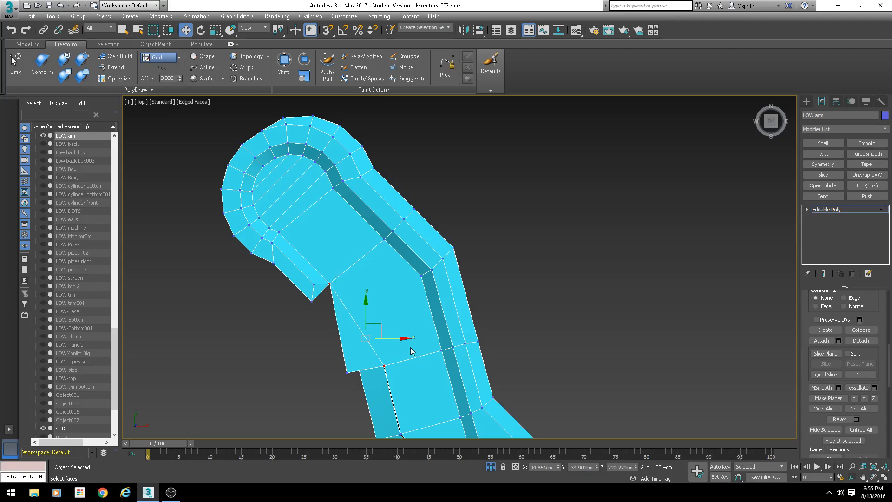
- Remove the edge crossing the arm's straight section beside the new diagonal in top view
{"action": "left_click", "coordinate": [383, 366]}
{"action": "left_click", "coordinate": [422, 276], "text": "ctrl"}
{"action": "middle_click_drag", "start_coordinate": [478, 363], "coordinate": [422, 229]}
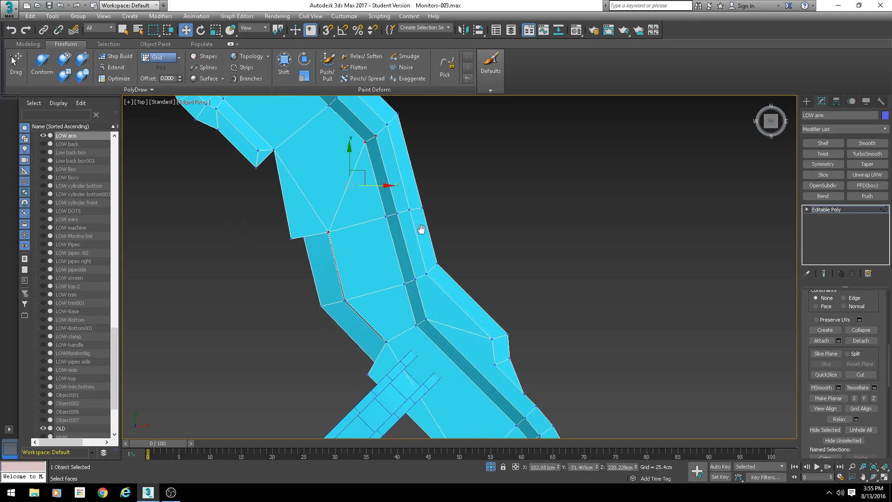
{"action": "key", "text": "2"}
{"action": "left_click", "coordinate": [373, 221]}
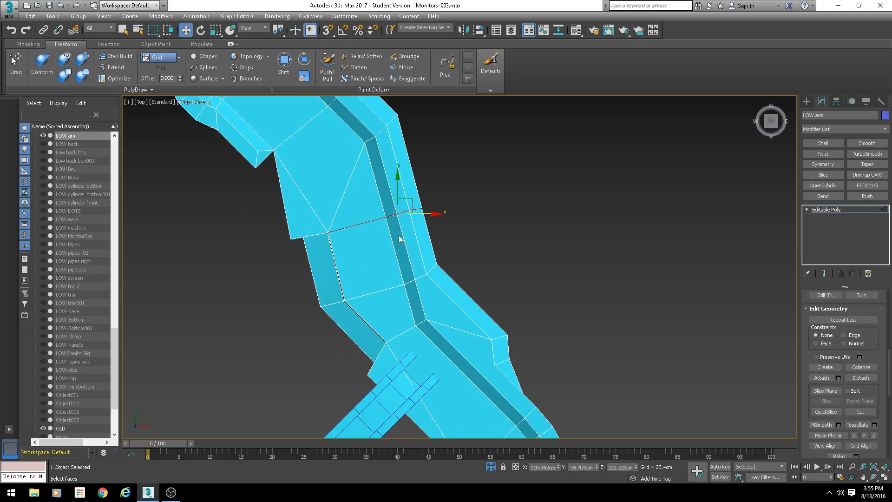
{"action": "key", "text": "BackSpace"}
{"action": "key", "text": "1"}
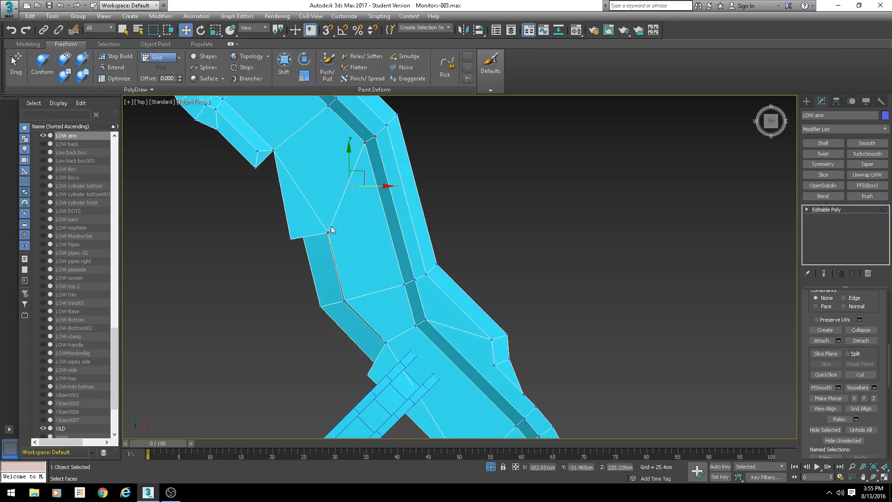
- Inspect the arm from a perspective view with edged faces turned off
{"action": "middle_click_drag", "start_coordinate": [453, 289], "coordinate": [761, 300], "text": "alt"}
{"action": "scroll", "coordinate": [443, 297], "scroll_direction": "down", "scroll_amount": 4}
{"action": "middle_click_drag", "start_coordinate": [443, 297], "coordinate": [824, 440], "text": "alt"}
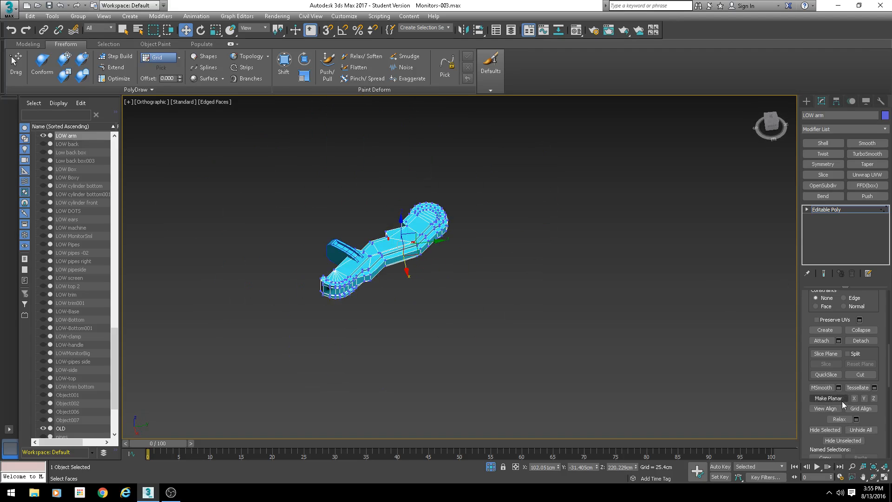
{"action": "left_click", "coordinate": [493, 466]}
{"action": "middle_click_drag", "start_coordinate": [461, 387], "coordinate": [572, 411], "text": "alt"}
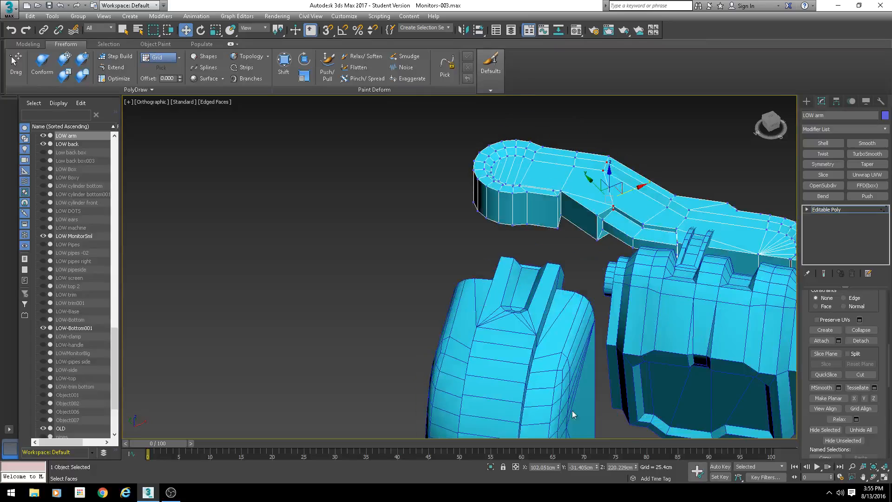
{"action": "mouse_move", "coordinate": [575, 316]}
{"action": "middle_mouse_down"}
{"action": "mouse_move", "coordinate": [478, 337]}
{"action": "mouse_move", "coordinate": [488, 328]}
{"action": "mouse_move", "coordinate": [473, 327]}
{"action": "middle_mouse_up"}
{"action": "key", "text": "F4"}
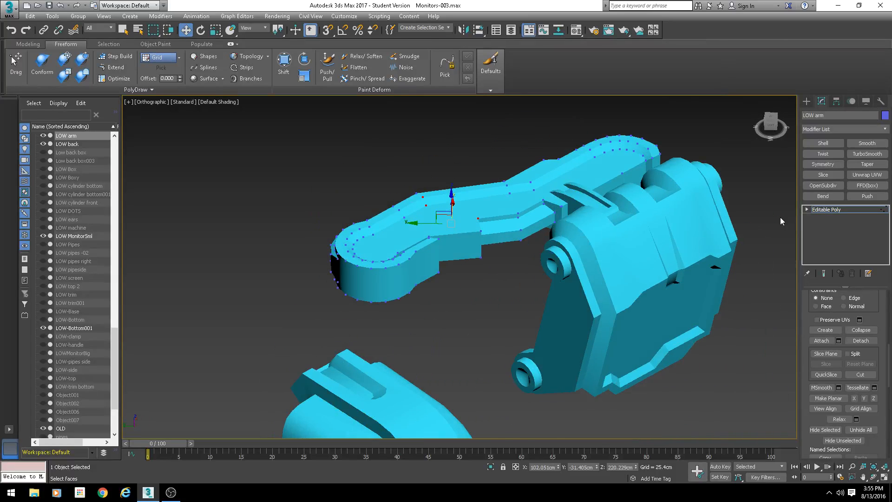
- Add an Unwrap UVW modifier to the arm and open the UV editor
{"action": "left_click", "coordinate": [821, 210]}
{"action": "middle_click_drag", "start_coordinate": [606, 274], "coordinate": [540, 286]}
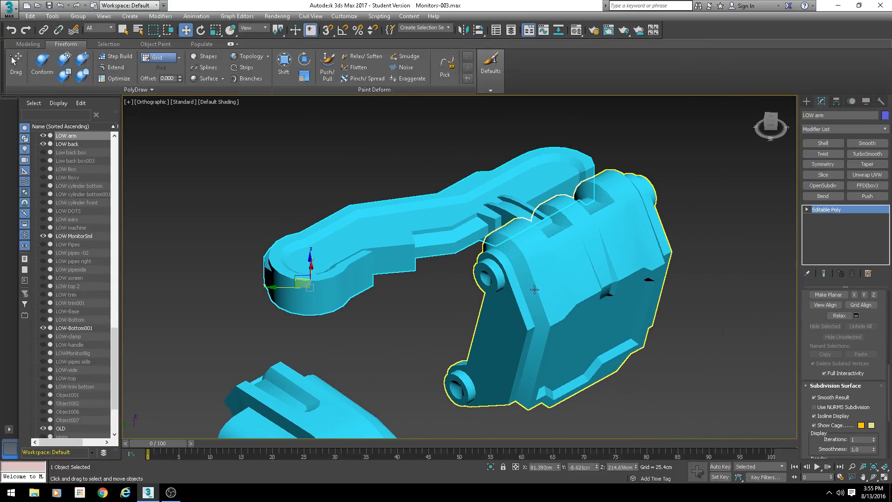
{"action": "left_click", "coordinate": [867, 175]}
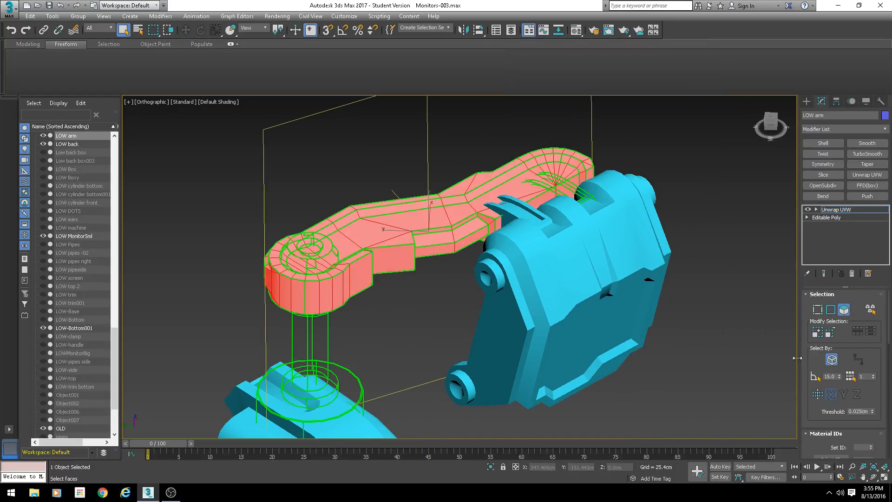
{"action": "scroll", "coordinate": [818, 353], "scroll_direction": "down", "scroll_amount": 5}
{"action": "left_click", "coordinate": [836, 335]}
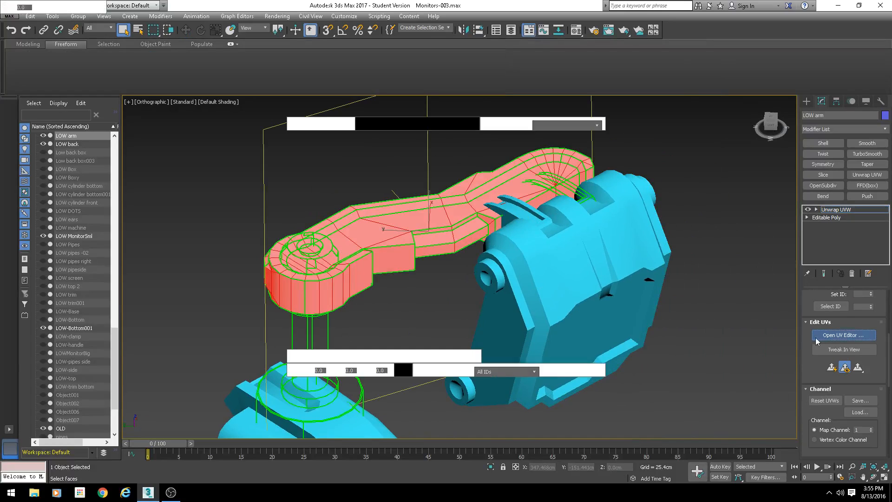
- Examine the arm's existing UV layout in the UV editor
{"action": "scroll", "coordinate": [210, 196], "scroll_direction": "down", "scroll_amount": 5}
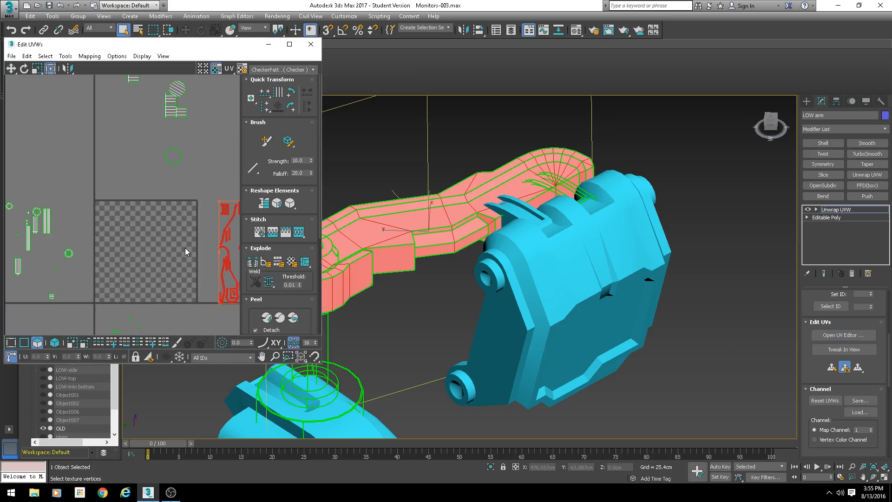
{"action": "scroll", "coordinate": [148, 188], "scroll_direction": "up", "scroll_amount": 2}
{"action": "scroll", "coordinate": [176, 197], "scroll_direction": "up", "scroll_amount": 4}
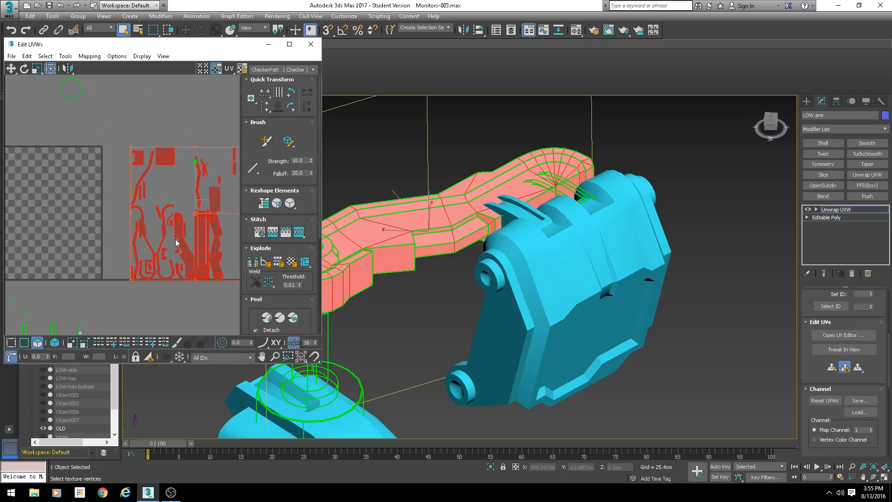
{"action": "left_click", "coordinate": [175, 242]}
{"action": "middle_click_drag", "start_coordinate": [165, 243], "coordinate": [105, 204]}
{"action": "scroll", "coordinate": [86, 187], "scroll_direction": "up", "scroll_amount": 4}
{"action": "scroll", "coordinate": [114, 242], "scroll_direction": "down", "scroll_amount": 3}
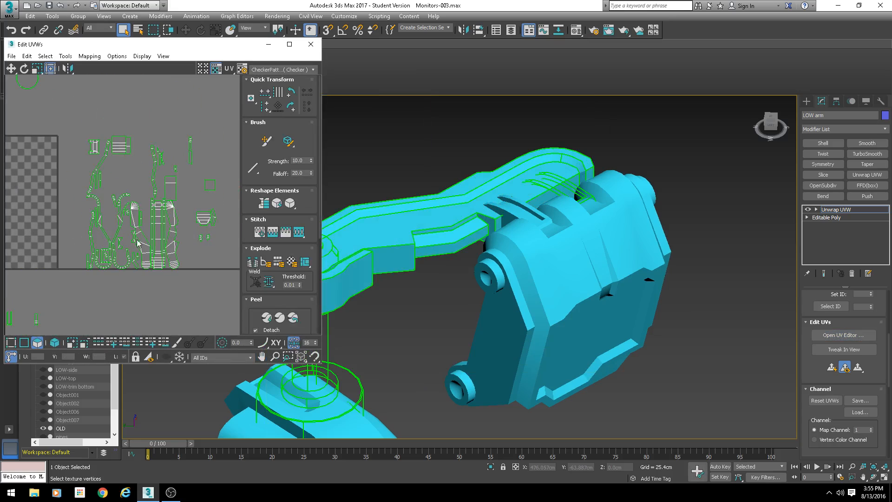
- Select a group of UV faces in polygon mode and apply Flatten Mapping with default settings
{"action": "left_click", "coordinate": [37, 342]}
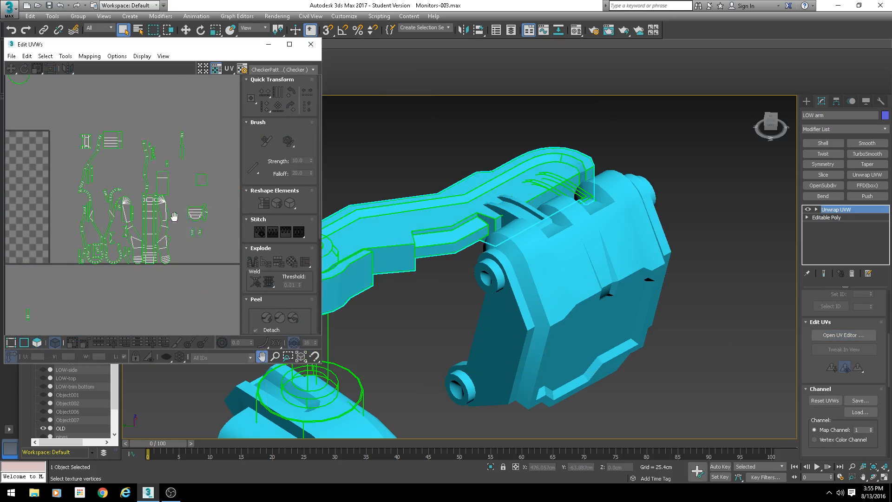
{"action": "scroll", "coordinate": [140, 219], "scroll_direction": "down", "scroll_amount": 5}
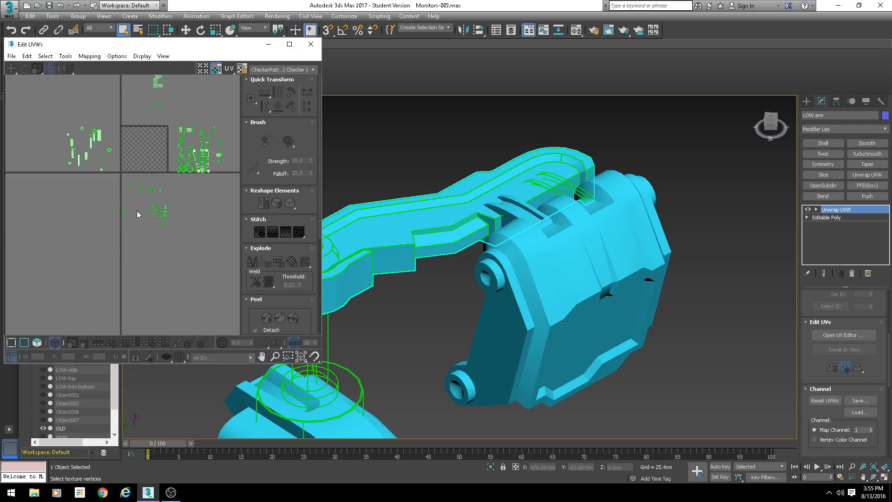
{"action": "left_click_drag", "start_coordinate": [101, 237], "coordinate": [180, 175]}
{"action": "left_click", "coordinate": [37, 342]}
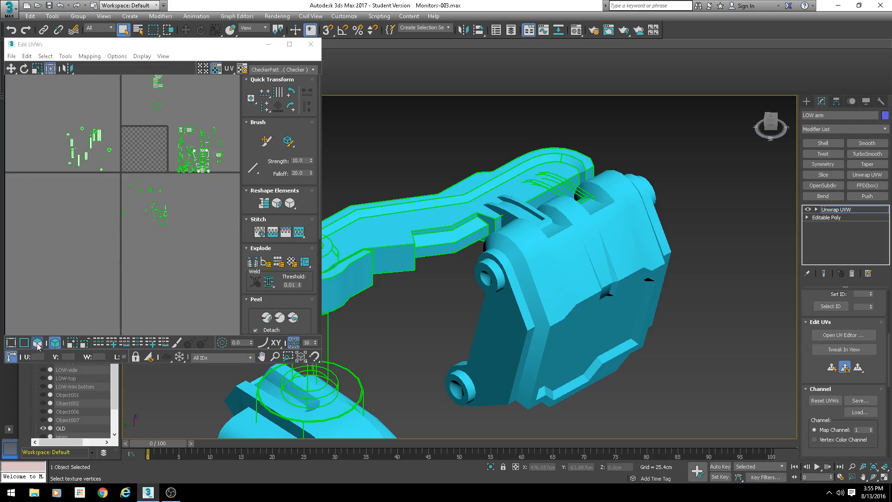
{"action": "left_click_drag", "start_coordinate": [79, 261], "coordinate": [184, 175]}
{"action": "scroll", "coordinate": [129, 235], "scroll_direction": "up", "scroll_amount": 5}
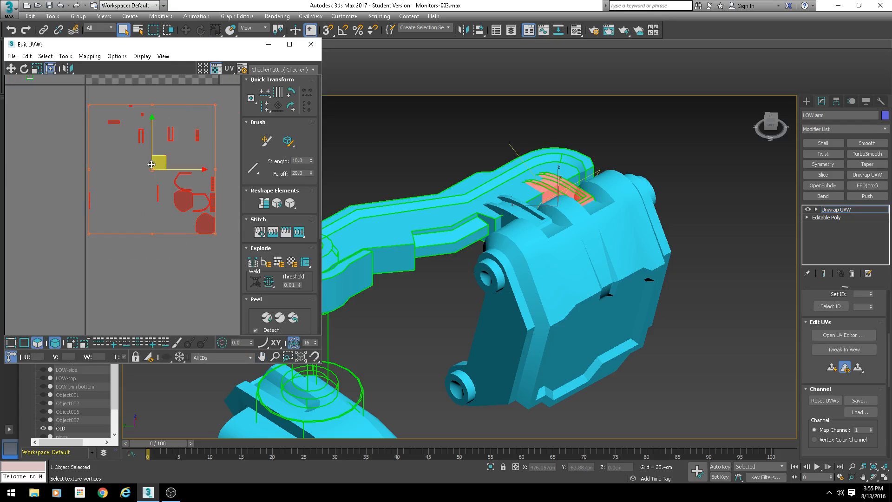
{"action": "scroll", "coordinate": [168, 210], "scroll_direction": "down", "scroll_amount": 3}
{"action": "left_click", "coordinate": [89, 56]}
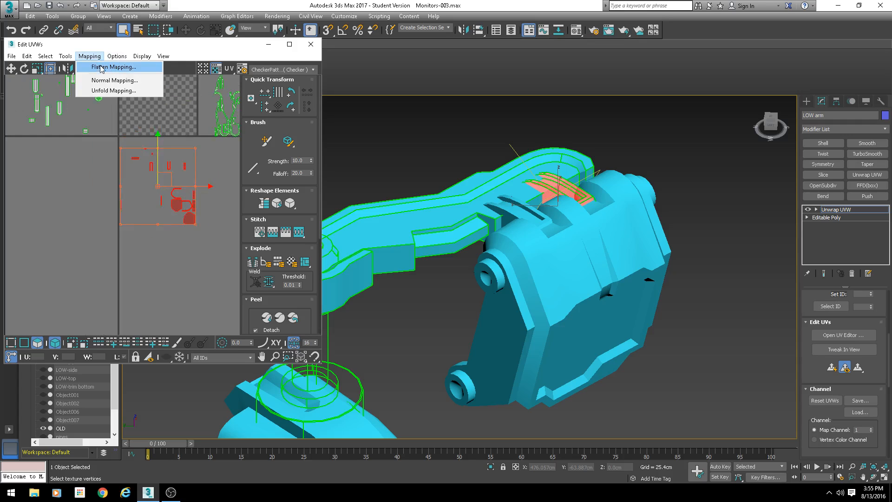
{"action": "left_click", "coordinate": [102, 67]}
{"action": "key", "text": "Return"}
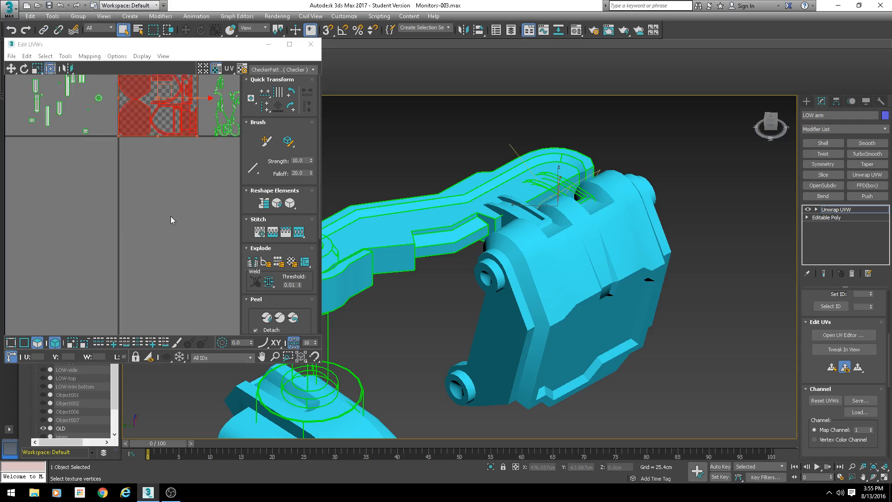
- Select another cluster of UV faces and apply Flatten Mapping to it
{"action": "middle_click_drag", "start_coordinate": [159, 140], "coordinate": [153, 173]}
{"action": "left_click_drag", "start_coordinate": [167, 125], "coordinate": [172, 234]}
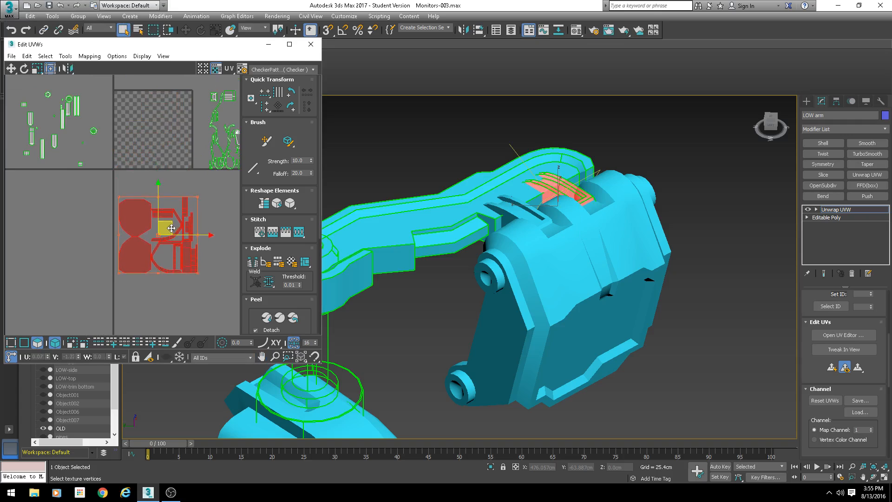
{"action": "middle_click_drag", "start_coordinate": [85, 131], "coordinate": [123, 221]}
{"action": "left_click_drag", "start_coordinate": [35, 271], "coordinate": [36, 271]}
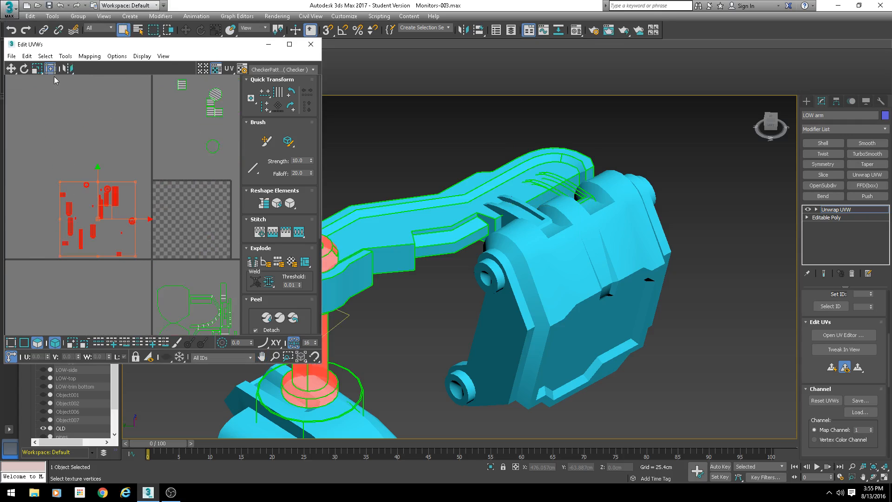
{"action": "left_click", "coordinate": [86, 58]}
{"action": "left_click", "coordinate": [88, 68]}
{"action": "key", "text": "Return"}
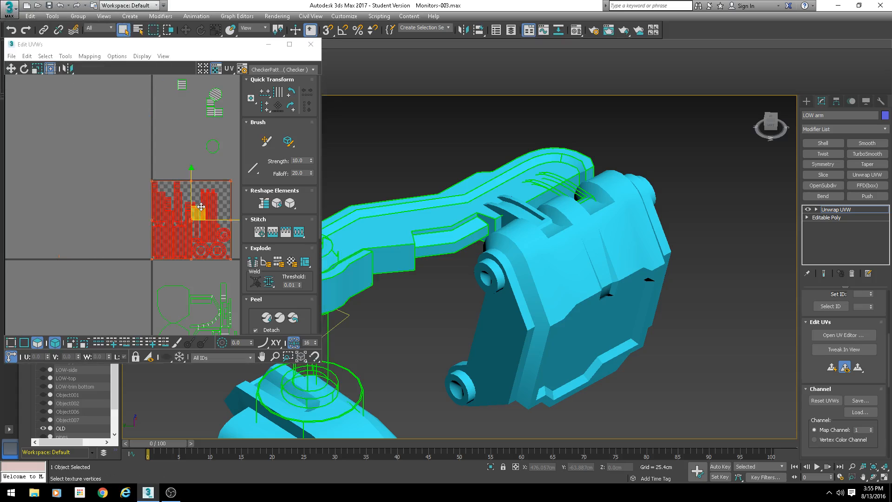
- Select a further group of UV faces and apply Flatten Mapping again
{"action": "left_click_drag", "start_coordinate": [200, 207], "coordinate": [105, 205]}
{"action": "middle_click_drag", "start_coordinate": [199, 171], "coordinate": [111, 212]}
{"action": "middle_click_drag", "start_coordinate": [116, 156], "coordinate": [110, 190]}
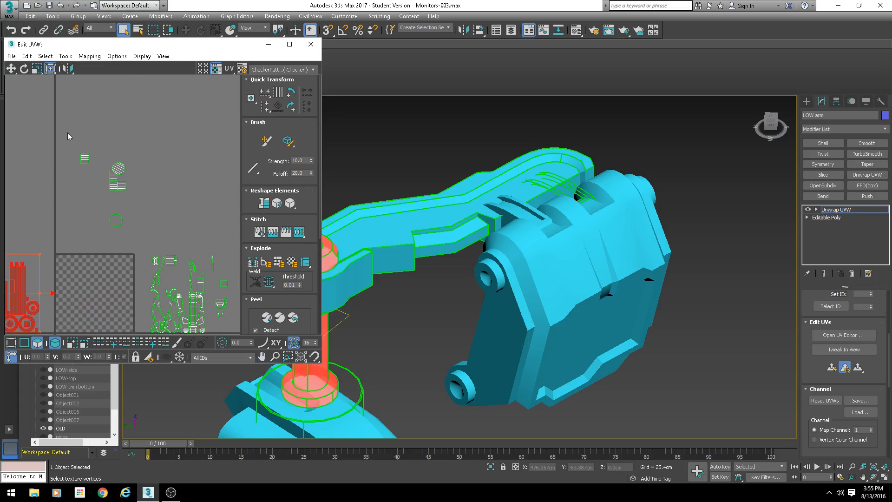
{"action": "left_click_drag", "start_coordinate": [63, 133], "coordinate": [164, 248]}
{"action": "left_click", "coordinate": [89, 58]}
{"action": "left_click", "coordinate": [96, 67]}
{"action": "key", "text": "Return"}
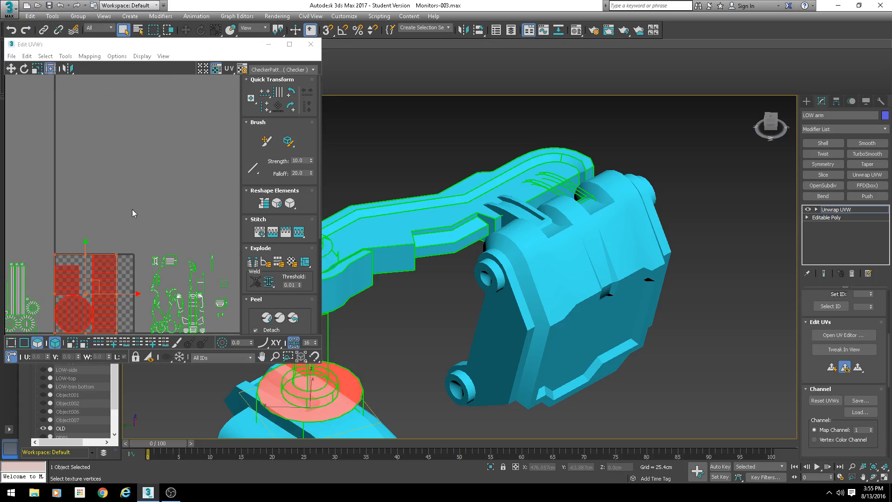
{"action": "scroll", "coordinate": [134, 219], "scroll_direction": "down", "scroll_amount": 2}
{"action": "middle_click_drag", "start_coordinate": [111, 257], "coordinate": [114, 191]}
{"action": "left_click_drag", "start_coordinate": [114, 189], "coordinate": [122, 115]}
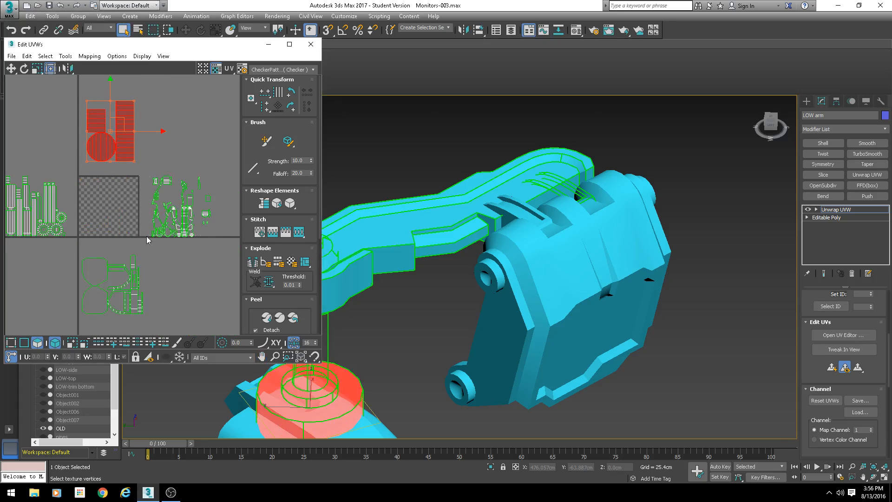
{"action": "left_click_drag", "start_coordinate": [147, 240], "coordinate": [218, 172]}
{"action": "left_click", "coordinate": [88, 56]}
{"action": "left_click", "coordinate": [96, 67]}
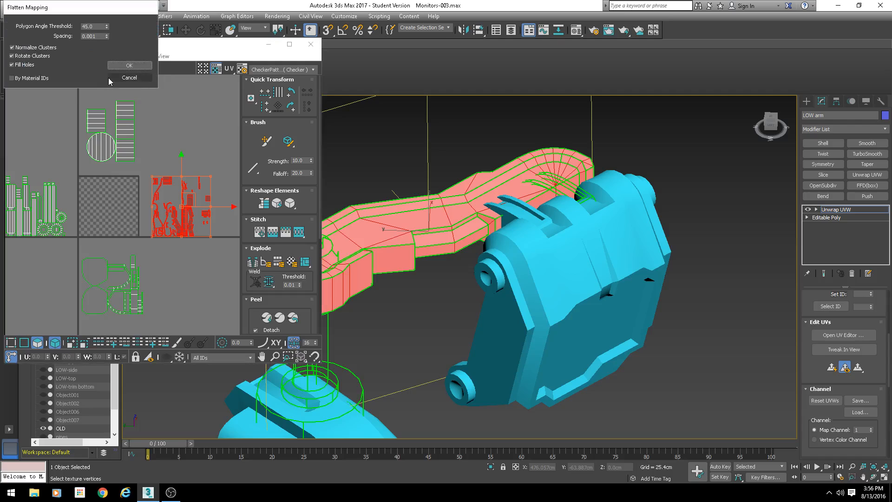
{"action": "left_click", "coordinate": [129, 79]}
- Inspect the arm and its support post from several angles in the viewport
{"action": "left_click_drag", "start_coordinate": [128, 212], "coordinate": [200, 208]}
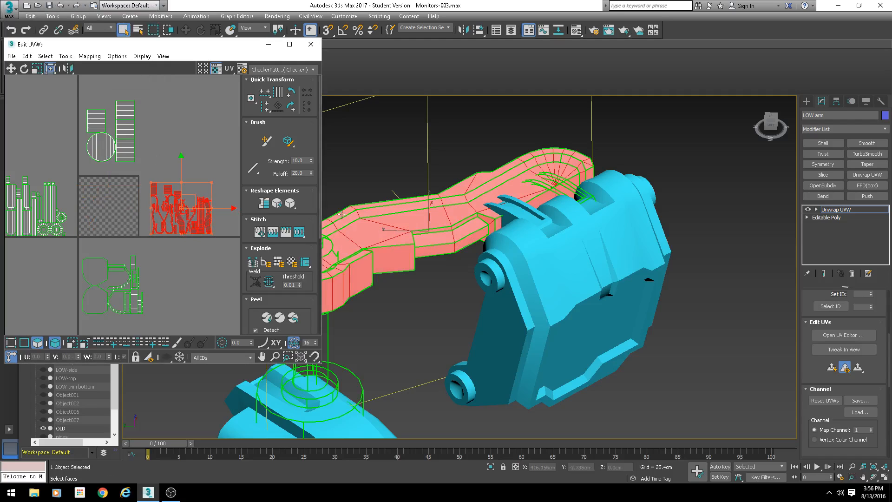
{"action": "middle_click_drag", "start_coordinate": [183, 321], "coordinate": [178, 263]}
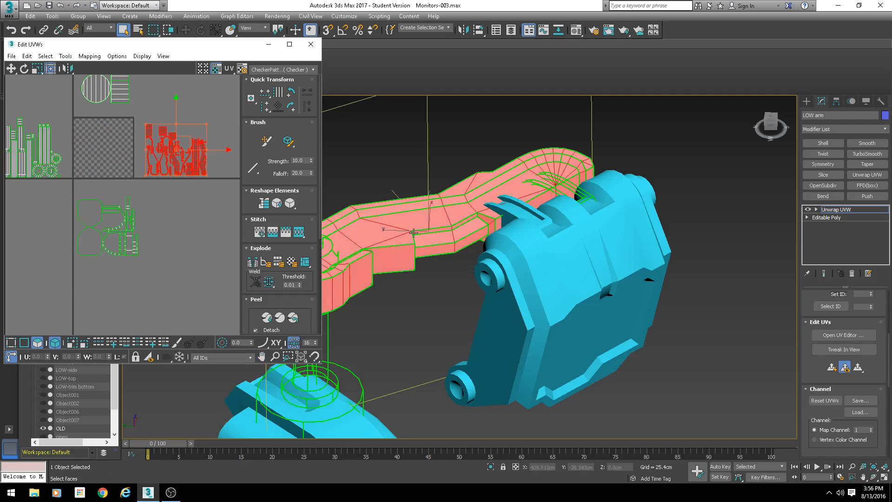
{"action": "middle_click_drag", "start_coordinate": [435, 262], "coordinate": [477, 229]}
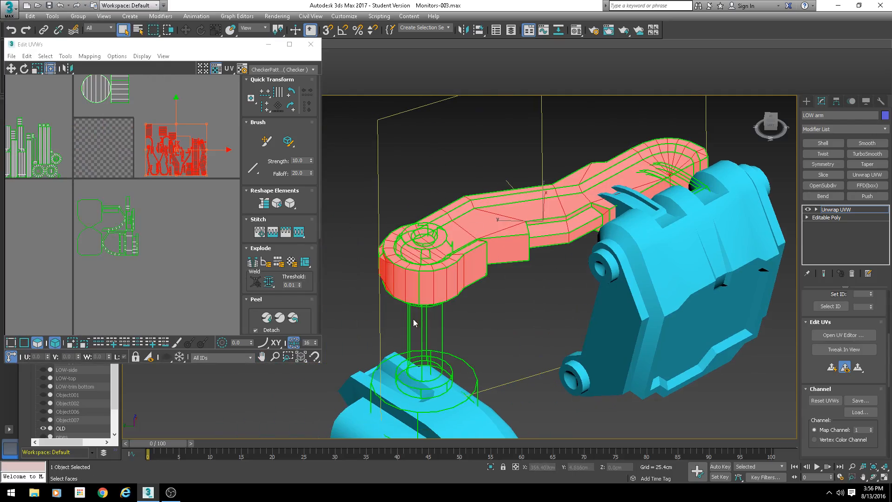
{"action": "middle_click_drag", "start_coordinate": [413, 319], "coordinate": [511, 321], "text": "alt"}
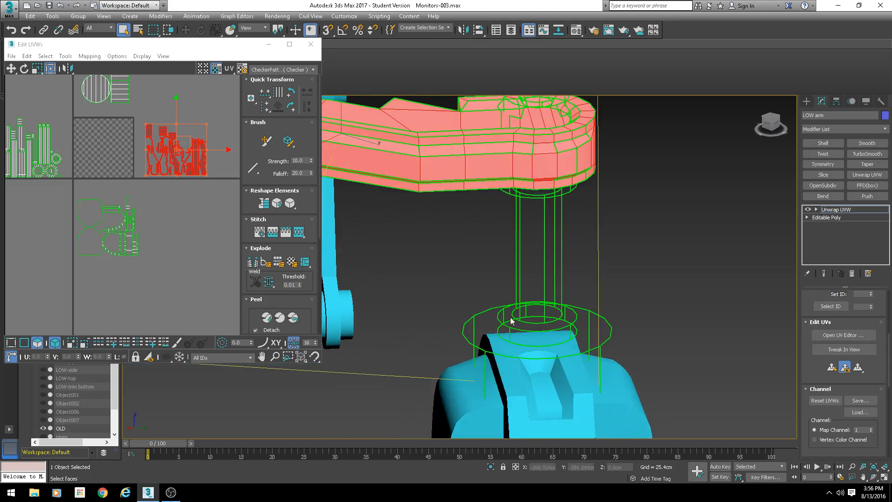
{"action": "middle_click_drag", "start_coordinate": [561, 304], "coordinate": [527, 288], "text": "alt"}
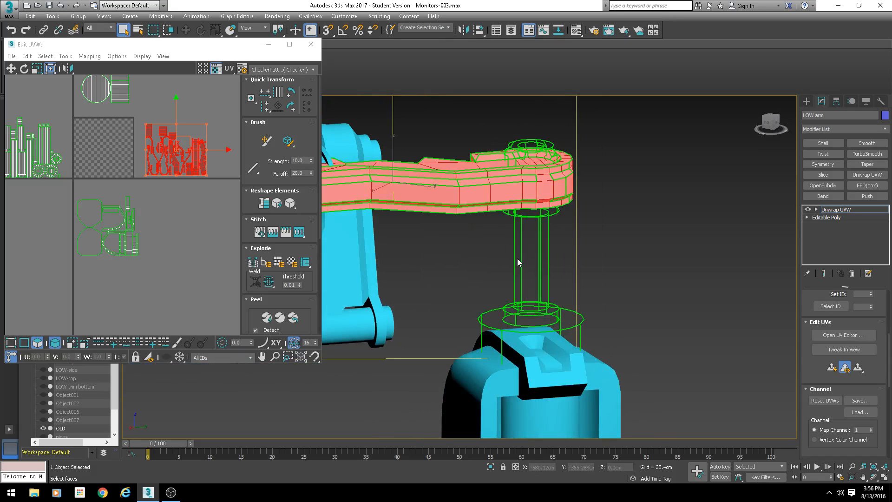
{"action": "middle_click_drag", "start_coordinate": [527, 264], "coordinate": [559, 243], "text": "alt"}
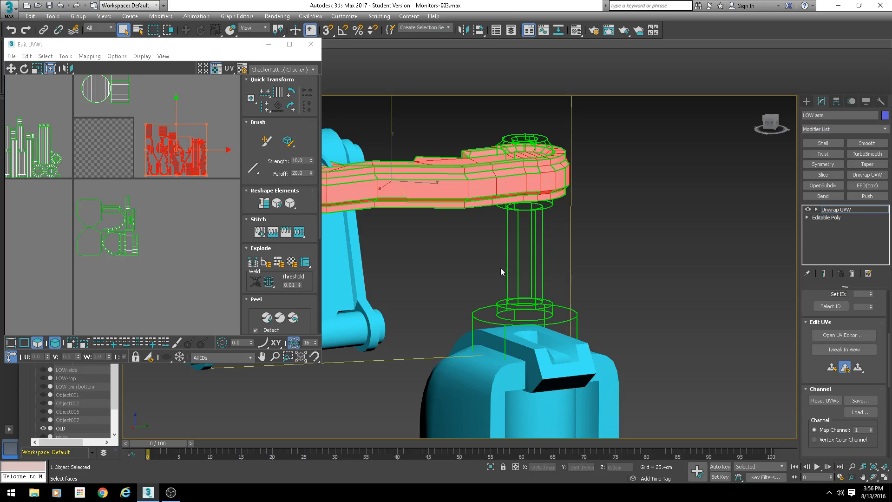
{"action": "middle_click_drag", "start_coordinate": [500, 267], "coordinate": [601, 299], "text": "alt"}
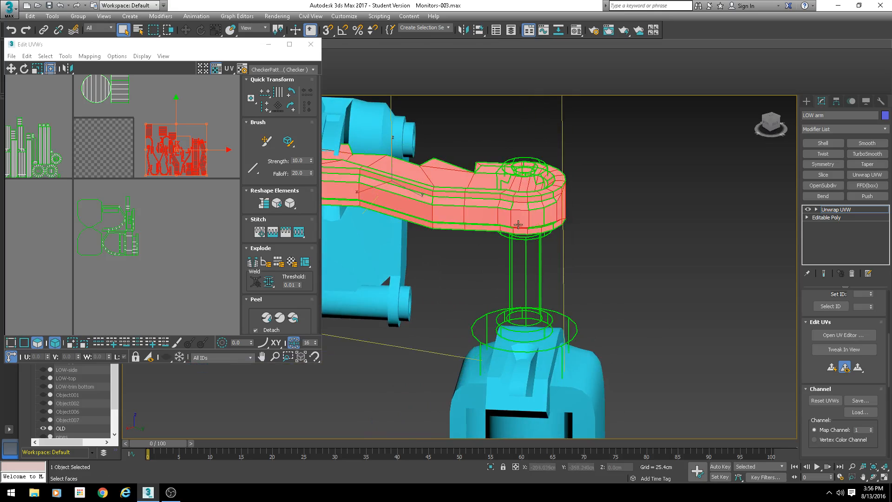
- Convert the arm to Editable Poly, collapsing the Unwrap UVW modifier
{"action": "middle_click_drag", "start_coordinate": [500, 328], "coordinate": [511, 210], "text": "alt"}
{"action": "right_click", "coordinate": [511, 210]}
{"action": "mouse_move", "coordinate": [557, 301]}
{"action": "left_click", "coordinate": [604, 309]}
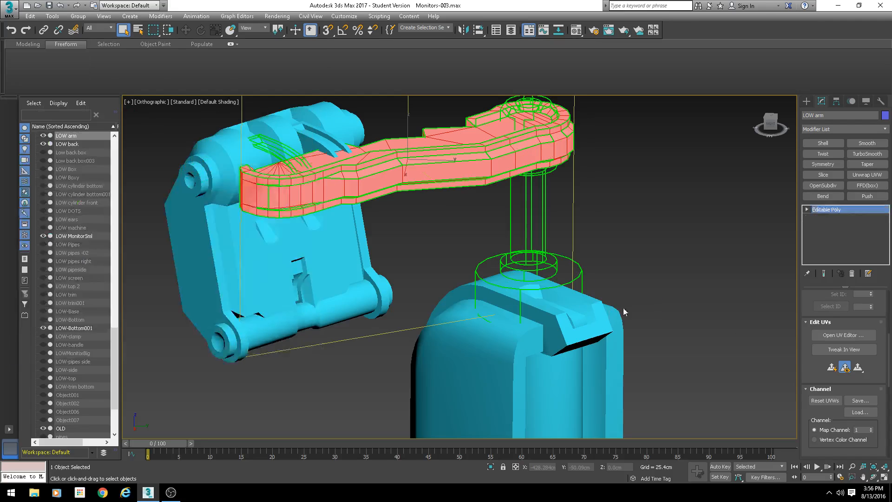
- Add a fresh Unwrap UVW modifier to the collapsed arm and open the UV editor
{"action": "scroll", "coordinate": [812, 338], "scroll_direction": "up", "scroll_amount": 5}
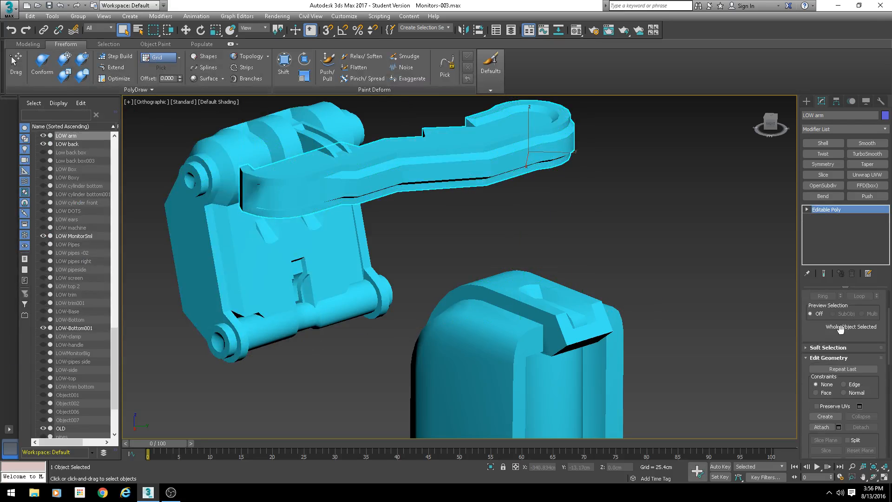
{"action": "left_click", "coordinate": [865, 306]}
{"action": "scroll", "coordinate": [862, 402], "scroll_direction": "down", "scroll_amount": 10}
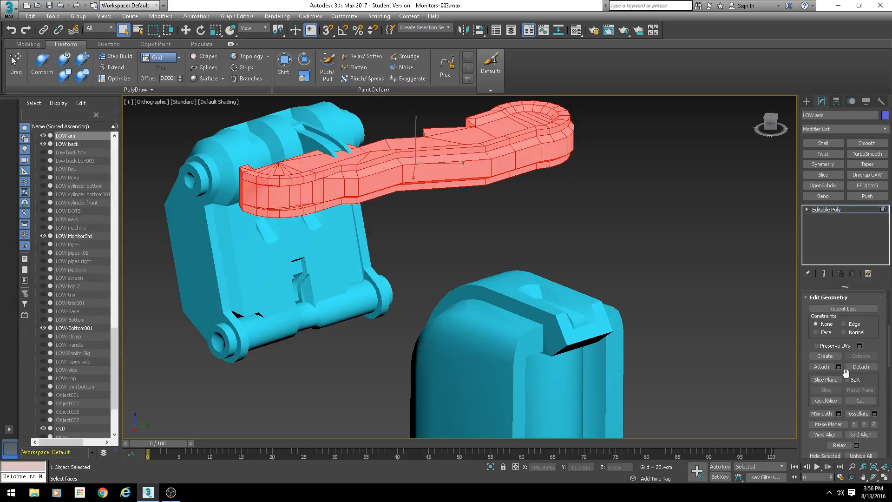
{"action": "left_click", "coordinate": [864, 373]}
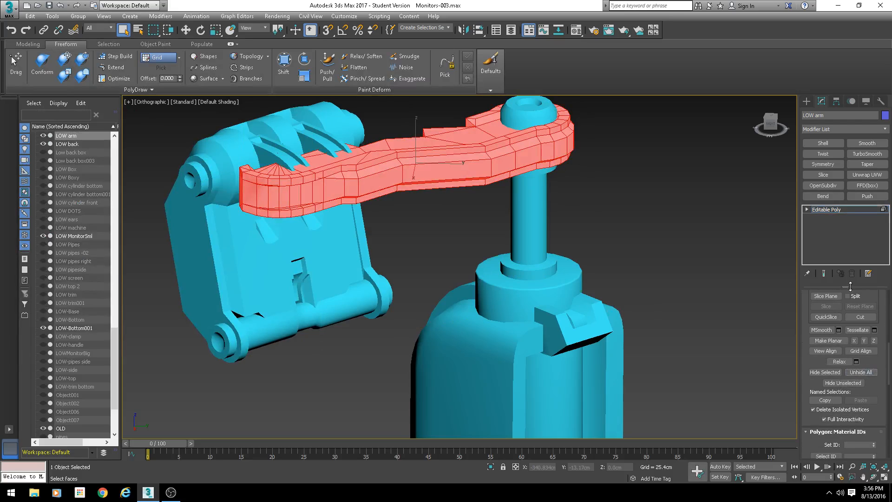
{"action": "left_click", "coordinate": [828, 209]}
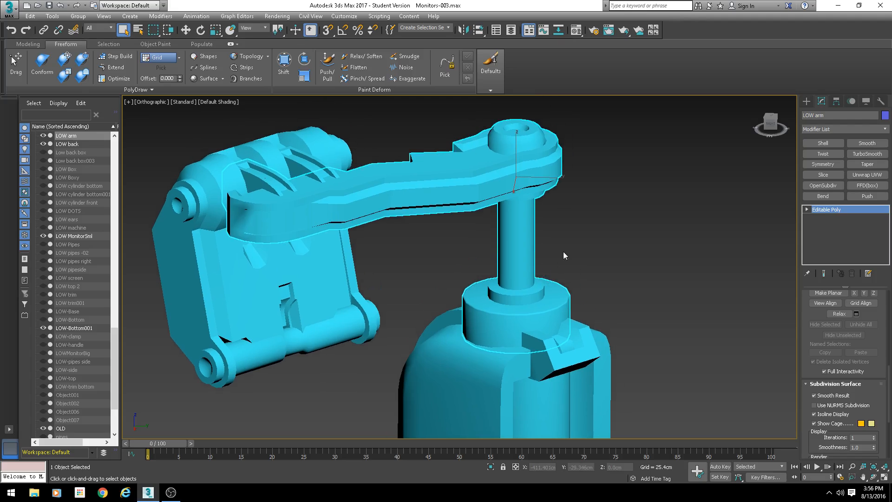
{"action": "left_click", "coordinate": [866, 175]}
{"action": "left_click", "coordinate": [826, 335]}
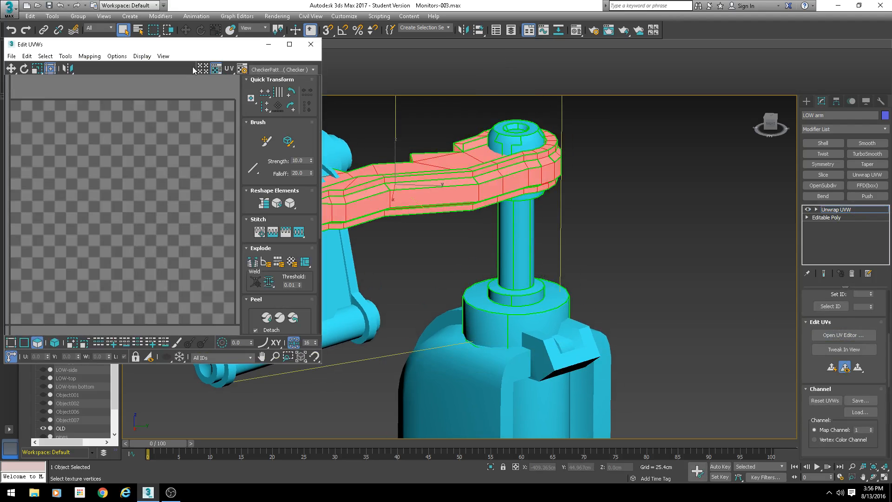
- Close the UV editor and create a box primitive about 39 × 45 × 75 cm beside the monitor stand
{"action": "scroll", "coordinate": [446, 206], "scroll_direction": "down", "scroll_amount": 5}
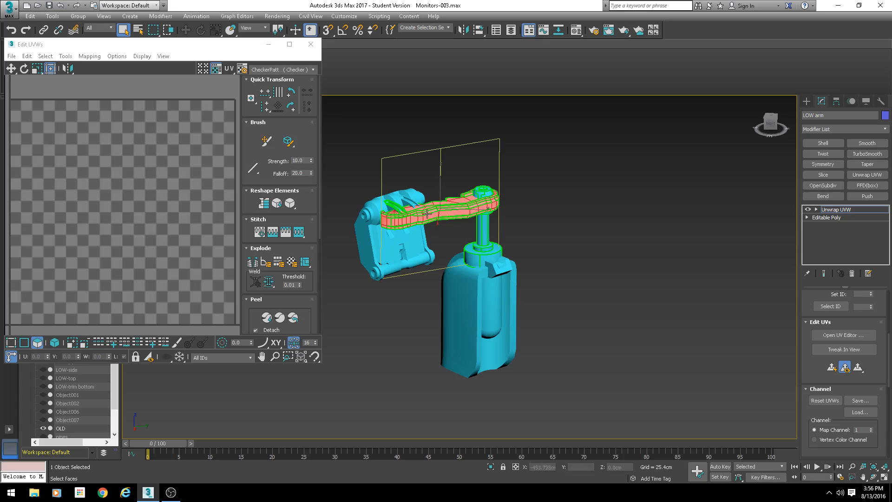
{"action": "left_click", "coordinate": [311, 44]}
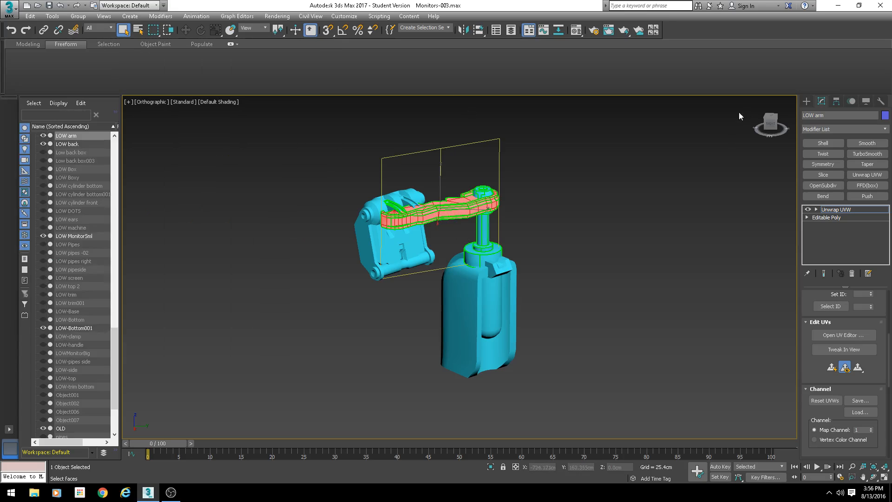
{"action": "left_click", "coordinate": [807, 101]}
{"action": "left_click", "coordinate": [825, 157]}
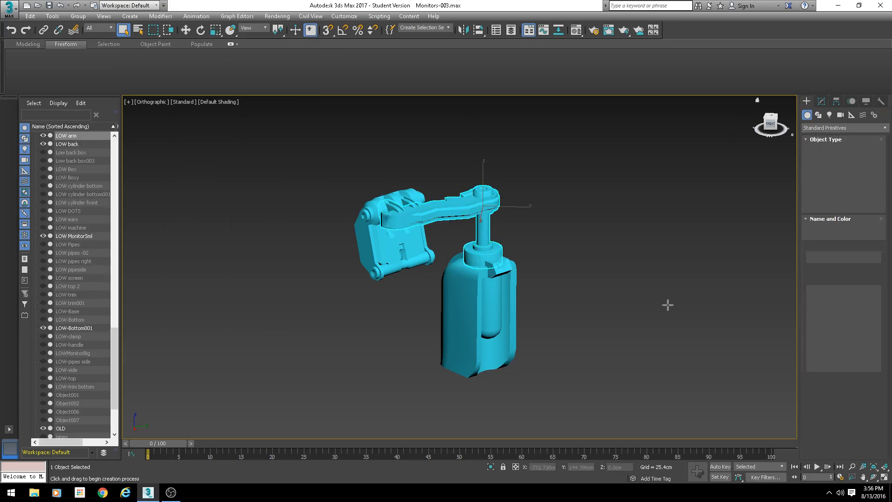
{"action": "middle_click_drag", "start_coordinate": [618, 307], "coordinate": [558, 267]}
{"action": "left_click_drag", "start_coordinate": [585, 290], "coordinate": [536, 309]}
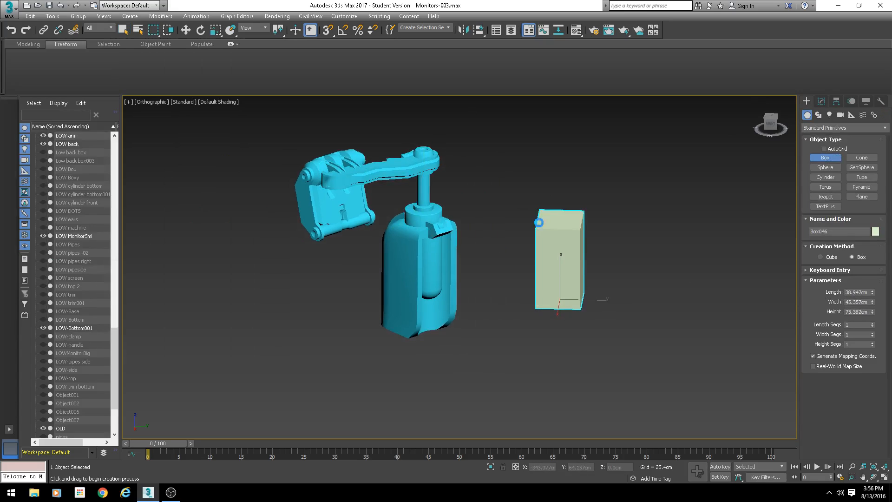
{"action": "left_click", "coordinate": [538, 222]}
{"action": "middle_click_drag", "start_coordinate": [618, 292], "coordinate": [571, 290]}
- Convert the new box to Editable Poly
{"action": "scroll", "coordinate": [568, 288], "scroll_direction": "up", "scroll_amount": 3}
{"action": "key", "text": "F4"}
{"action": "key", "text": "w"}
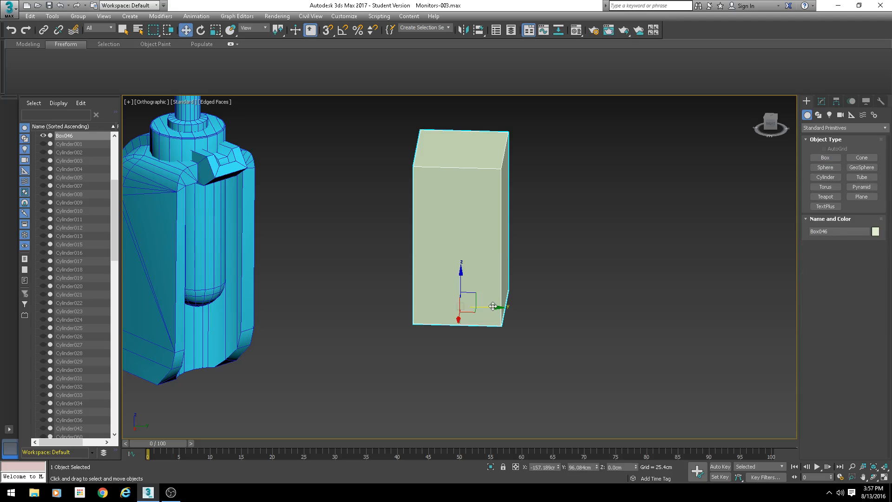
{"action": "right_click", "coordinate": [462, 199]}
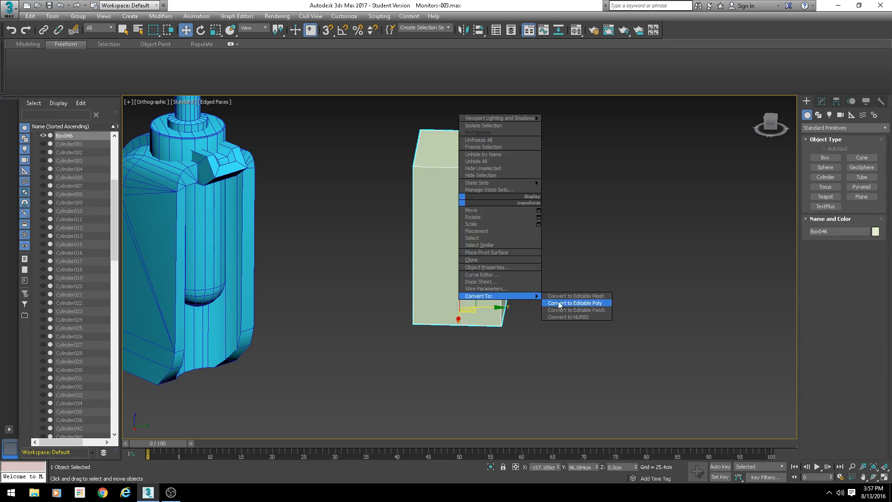
{"action": "left_click", "coordinate": [571, 300]}
- Select all of the box's polygons and clone them as a separate element beside the original
{"action": "scroll", "coordinate": [835, 364], "scroll_direction": "up", "scroll_amount": 10}
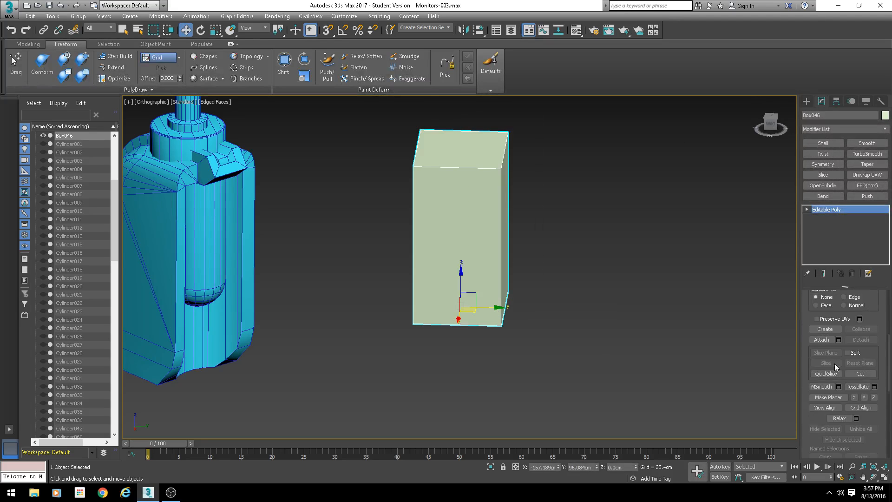
{"action": "left_click", "coordinate": [864, 307]}
{"action": "left_click", "coordinate": [486, 247]}
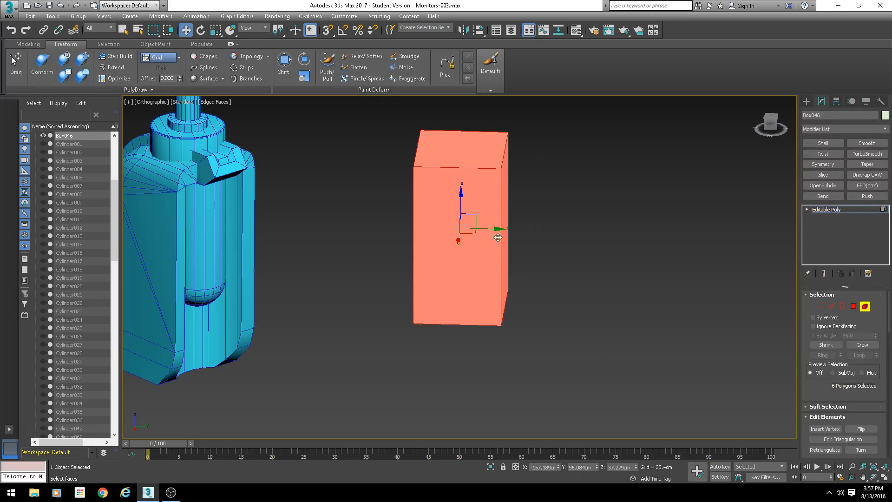
{"action": "left_click_drag", "start_coordinate": [496, 229], "coordinate": [619, 257], "text": "shift"}
{"action": "key", "text": "Return"}
- Connect edges on the copied element to add several horizontal and vertical edge loops
{"action": "key", "text": "2"}
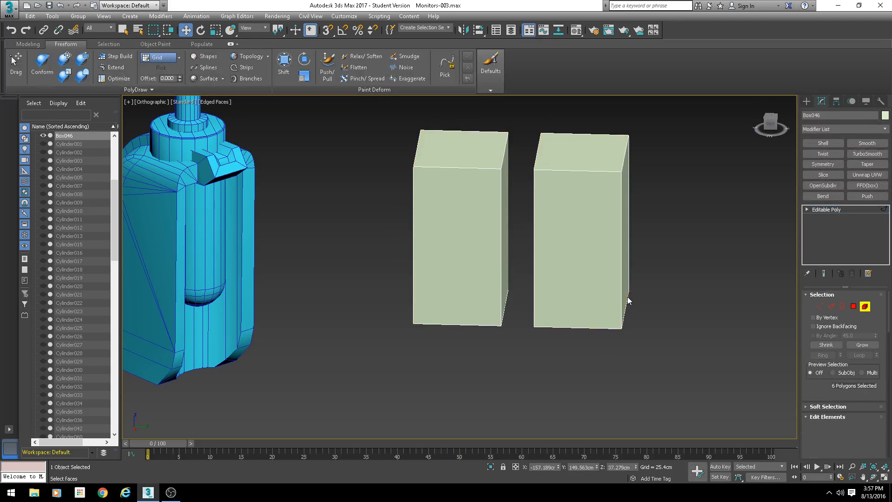
{"action": "middle_click_drag", "start_coordinate": [629, 301], "coordinate": [651, 256], "text": "alt"}
{"action": "left_click_drag", "start_coordinate": [651, 256], "coordinate": [520, 244]}
{"action": "key", "text": "ctrl+shift+e"}
{"action": "left_click_drag", "start_coordinate": [660, 197], "coordinate": [520, 188]}
{"action": "key", "text": "ctrl+shift+e"}
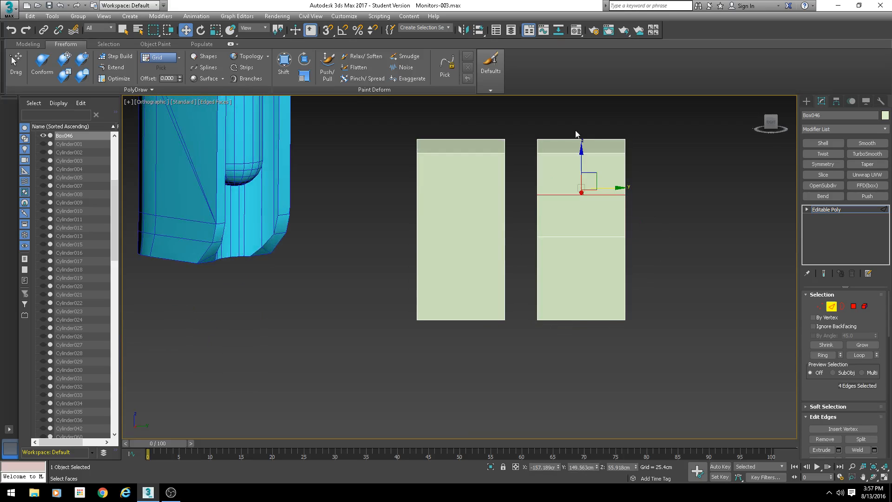
{"action": "left_click_drag", "start_coordinate": [575, 133], "coordinate": [567, 416]}
{"action": "key", "text": "ctrl+shift+e"}
{"action": "left_click_drag", "start_coordinate": [651, 278], "coordinate": [529, 284]}
{"action": "key", "text": "ctrl+shift+e"}
{"action": "left_click_drag", "start_coordinate": [651, 208], "coordinate": [523, 216]}
{"action": "key", "text": "ctrl+shift+e"}
- Delete the copied element's selected edges, then undo the deletion
{"action": "left_click", "coordinate": [854, 306]}
{"action": "left_click", "coordinate": [604, 225]}
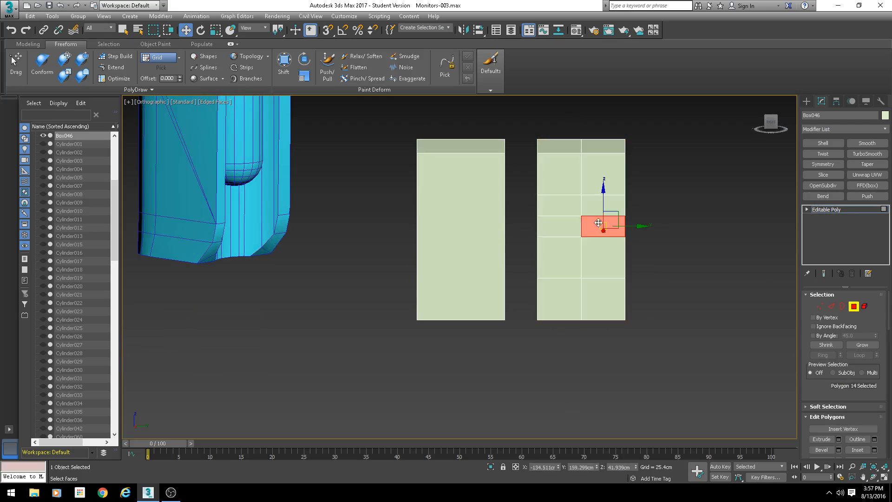
{"action": "middle_click_drag", "start_coordinate": [604, 225], "coordinate": [610, 248], "text": "alt"}
{"action": "left_click", "coordinate": [831, 306]}
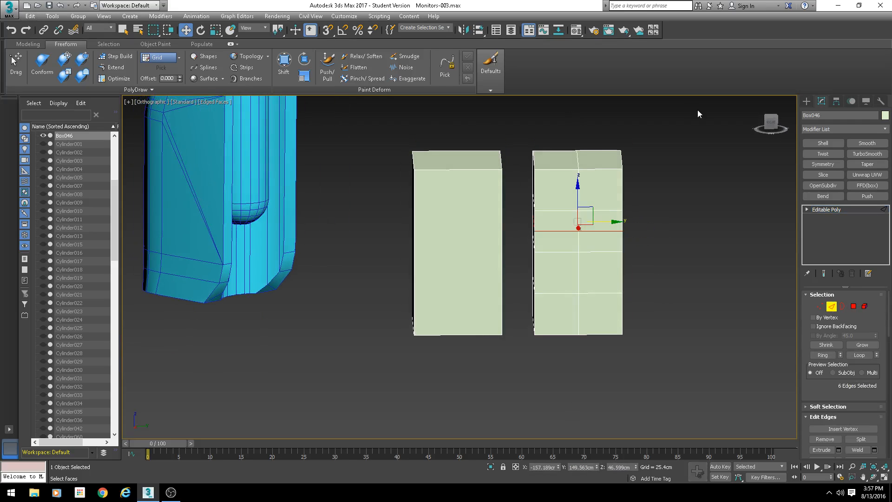
{"action": "left_click_drag", "start_coordinate": [695, 109], "coordinate": [515, 362]}
{"action": "key", "text": "Delete"}
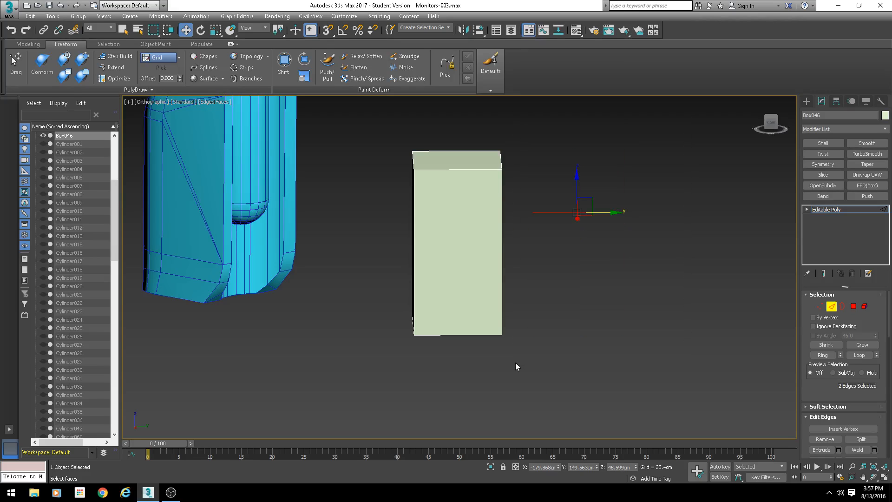
{"action": "left_click", "coordinate": [832, 306]}
{"action": "key", "text": "1"}
{"action": "middle_click_drag", "start_coordinate": [691, 322], "coordinate": [641, 294], "text": "alt"}
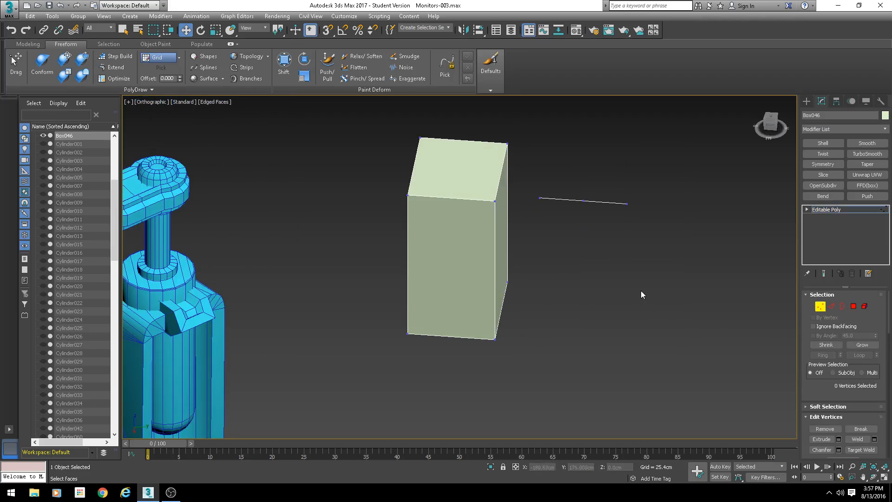
{"action": "key", "text": "F3"}
{"action": "key", "text": "ctrl+z"}
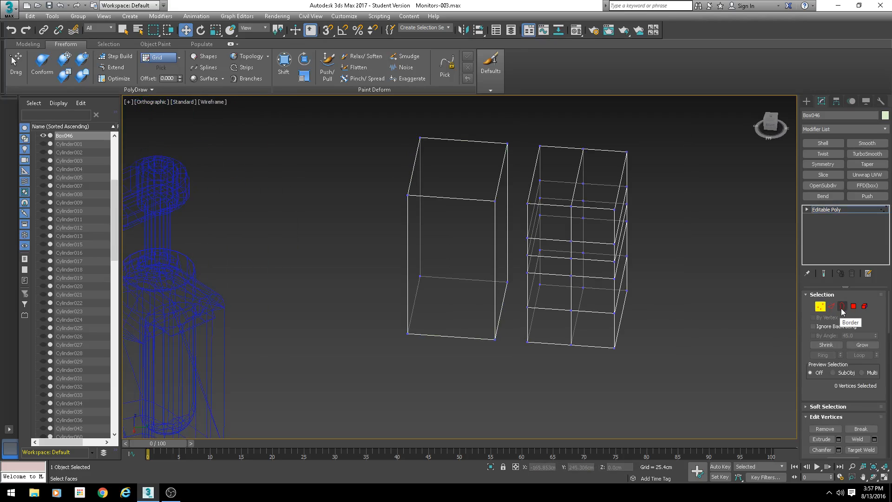
- Delete several polygons from the copied element's front face to cut a notched opening
{"action": "left_click", "coordinate": [842, 309]}
{"action": "left_click", "coordinate": [854, 308]}
{"action": "left_click", "coordinate": [594, 318]}
{"action": "left_click", "coordinate": [590, 296], "text": "ctrl"}
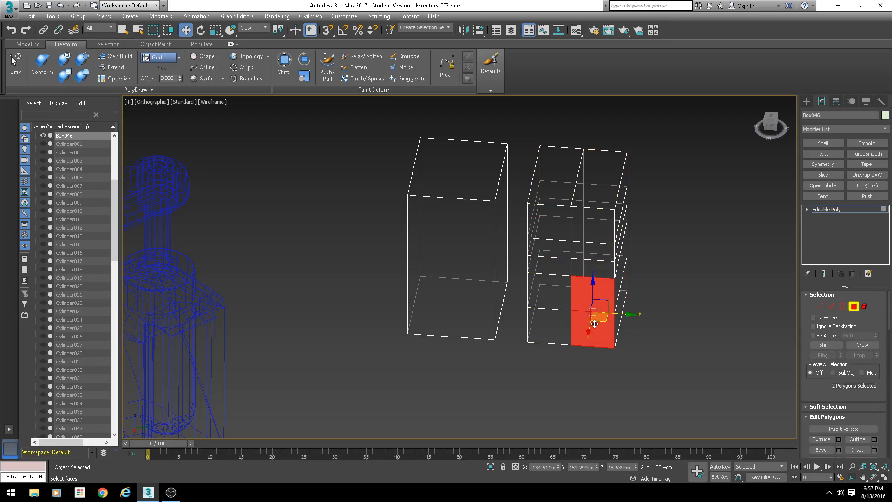
{"action": "key", "text": "F3"}
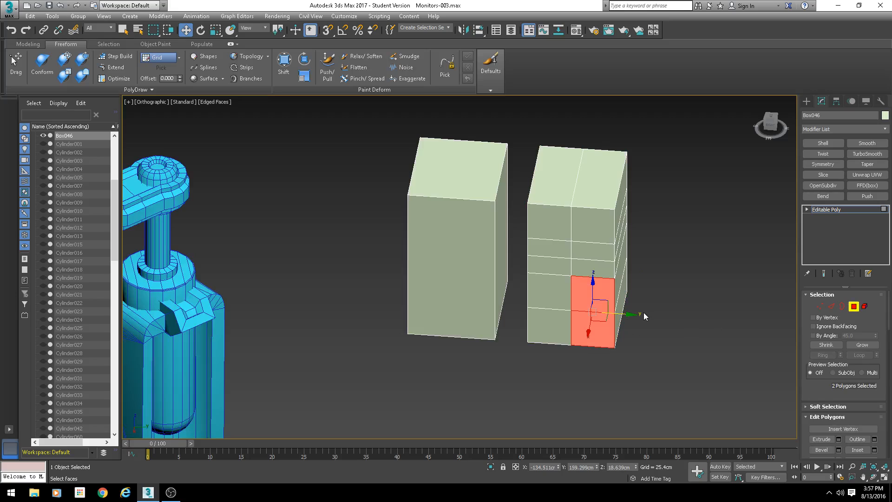
{"action": "middle_click_drag", "start_coordinate": [601, 268], "coordinate": [590, 292], "text": "alt"}
{"action": "left_click", "coordinate": [540, 317]}
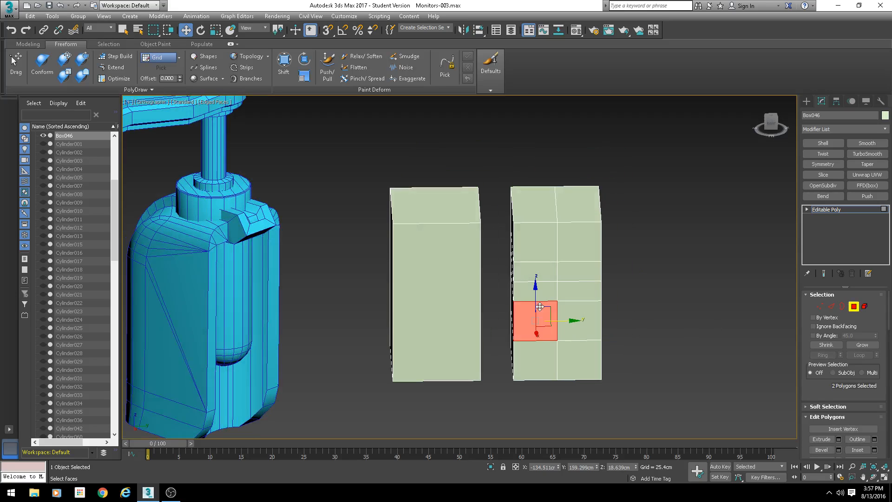
{"action": "key", "text": "Delete"}
{"action": "left_click", "coordinate": [581, 319]}
{"action": "key", "text": "Delete"}
{"action": "left_click", "coordinate": [577, 290]}
{"action": "key", "text": "Delete"}
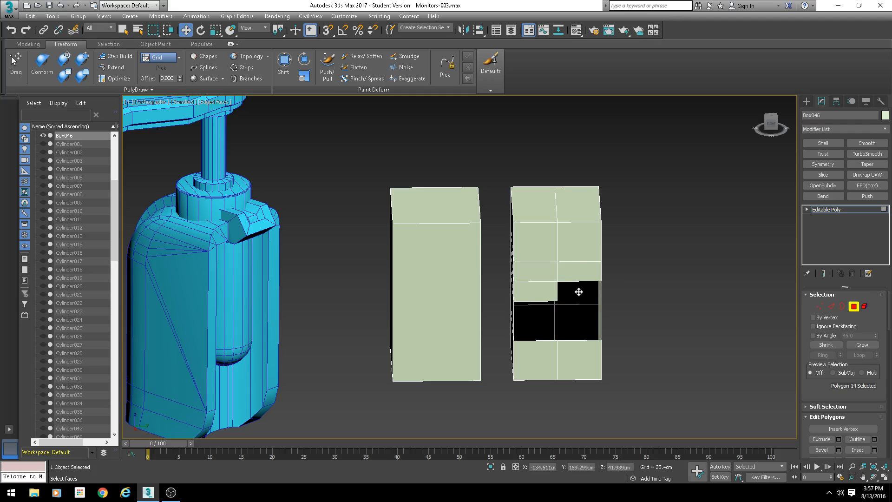
- Inspect the copied element's vertices, then delete the whole practice box object
{"action": "key", "text": "1"}
{"action": "middle_click_drag", "start_coordinate": [633, 340], "coordinate": [615, 250], "text": "alt"}
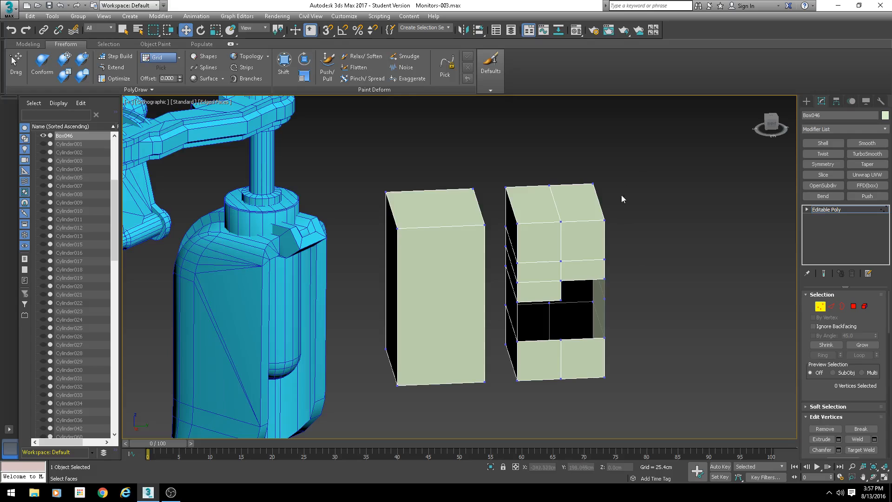
{"action": "left_click_drag", "start_coordinate": [500, 376], "coordinate": [500, 374]}
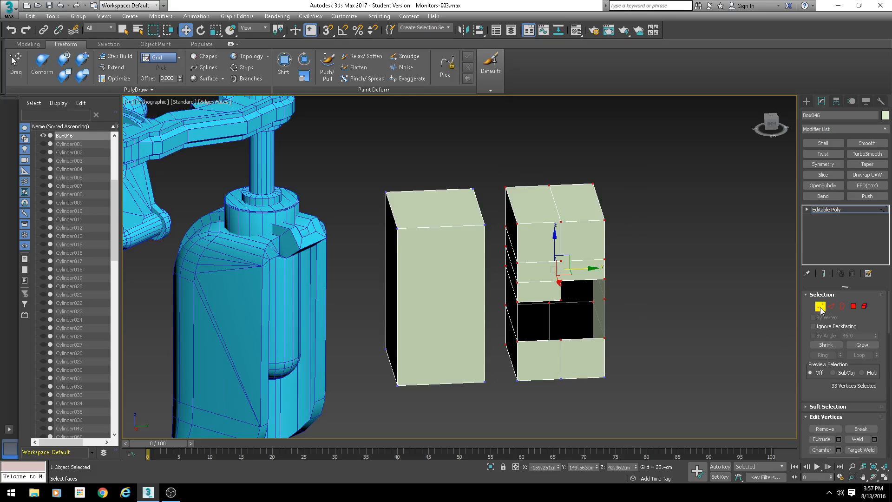
{"action": "left_click", "coordinate": [820, 307]}
{"action": "middle_click_drag", "start_coordinate": [666, 319], "coordinate": [706, 280]}
{"action": "scroll", "coordinate": [706, 280], "scroll_direction": "down", "scroll_amount": 2}
{"action": "middle_click_drag", "start_coordinate": [702, 282], "coordinate": [673, 304], "text": "alt"}
{"action": "scroll", "coordinate": [715, 305], "scroll_direction": "up", "scroll_amount": 2}
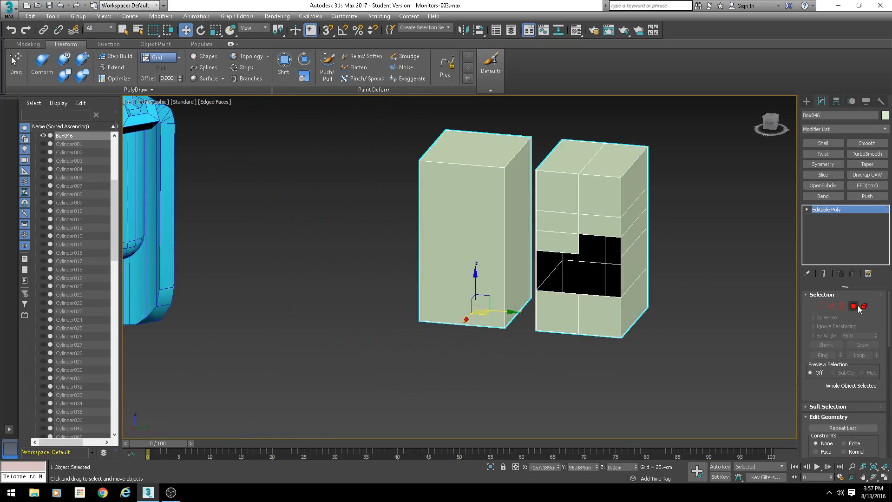
{"action": "left_click", "coordinate": [821, 308]}
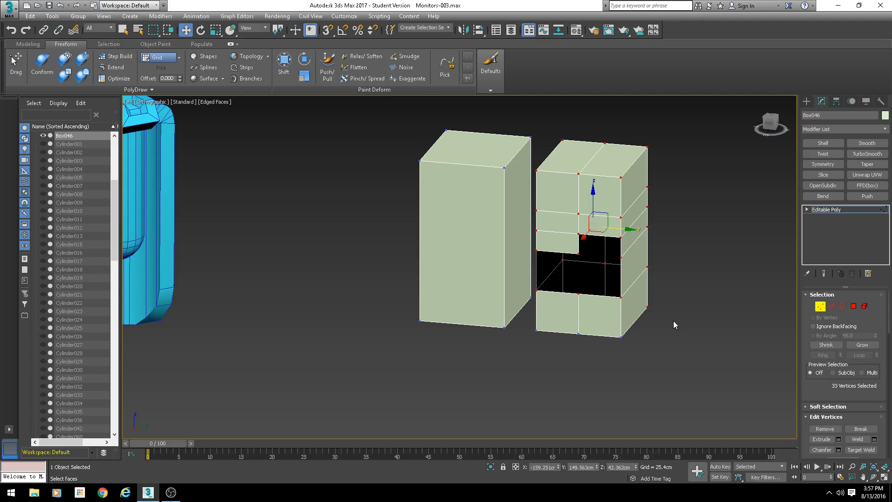
{"action": "left_click", "coordinate": [820, 306]}
{"action": "scroll", "coordinate": [608, 285], "scroll_direction": "down", "scroll_amount": 2}
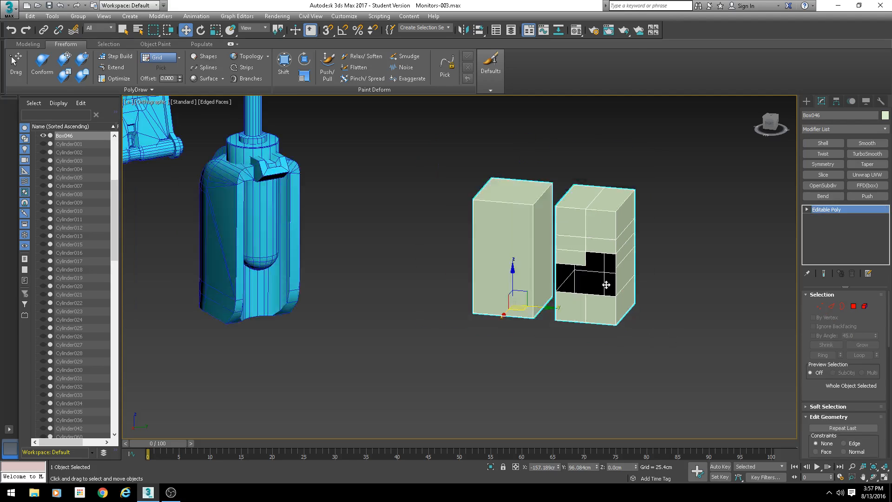
{"action": "key", "text": "Delete"}
{"action": "scroll", "coordinate": [620, 291], "scroll_direction": "down", "scroll_amount": 3}
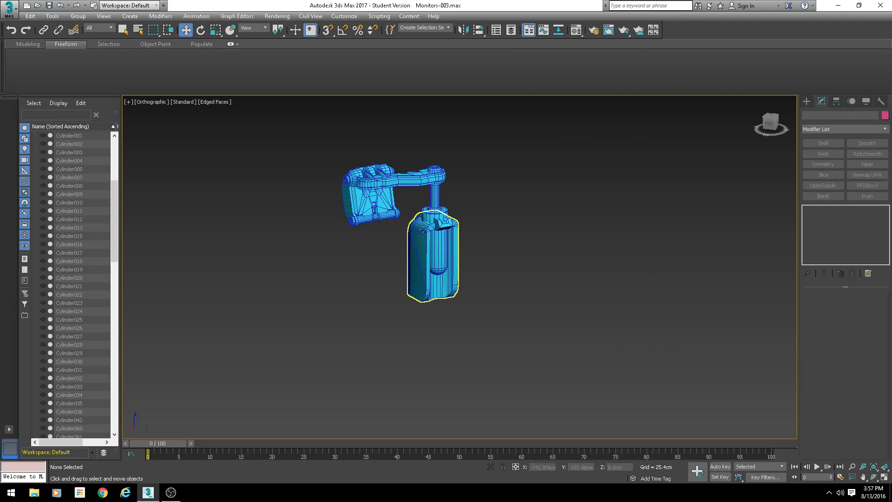
- Select the arm, add another Unwrap UVW modifier, and collapse it by converting to Editable Poly
{"action": "left_click", "coordinate": [438, 190]}
{"action": "scroll", "coordinate": [437, 190], "scroll_direction": "up", "scroll_amount": 5}
{"action": "middle_click_drag", "start_coordinate": [436, 195], "coordinate": [462, 229]}
{"action": "scroll", "coordinate": [463, 247], "scroll_direction": "up", "scroll_amount": 2}
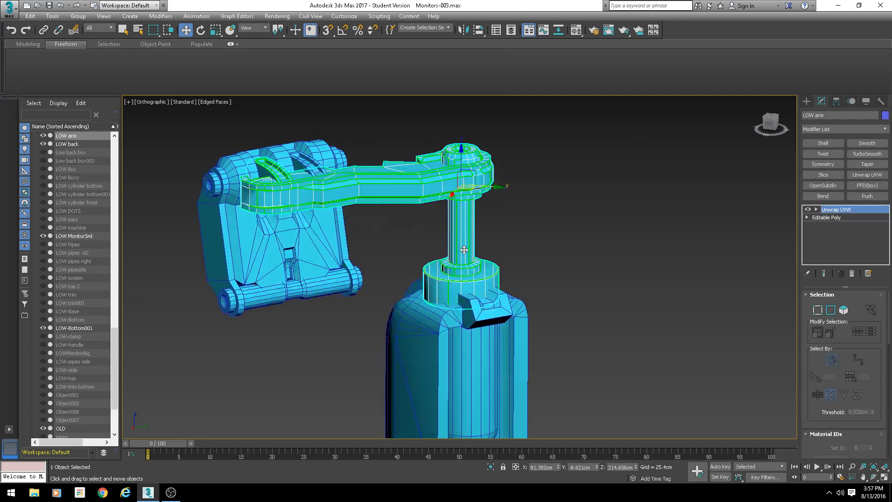
{"action": "key", "text": "u"}
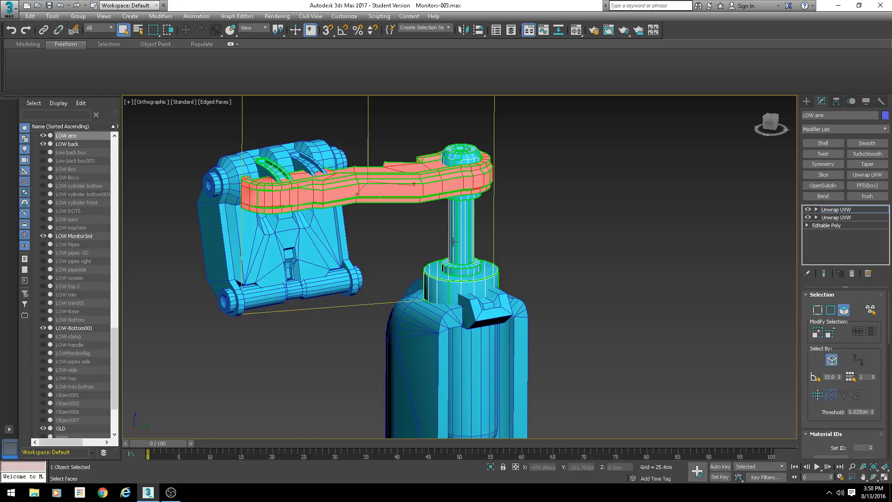
{"action": "middle_click_drag", "start_coordinate": [438, 253], "coordinate": [391, 280], "text": "alt"}
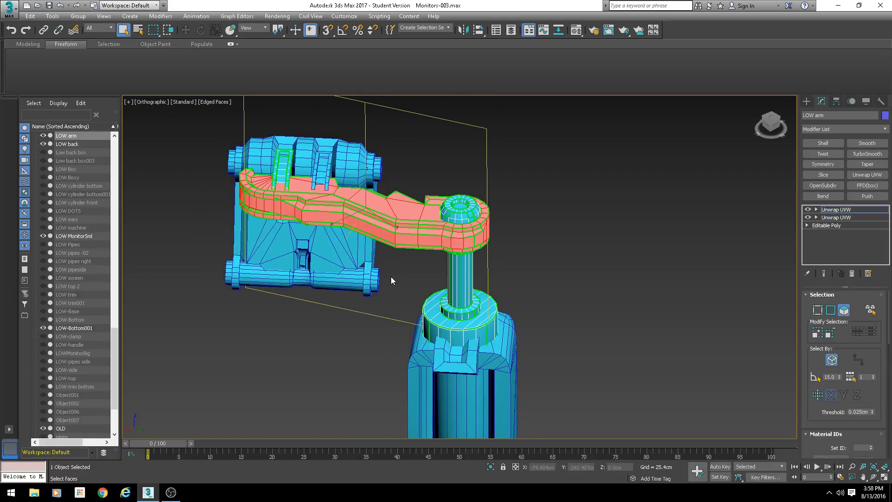
{"action": "scroll", "coordinate": [288, 226], "scroll_direction": "up", "scroll_amount": 4}
{"action": "middle_click_drag", "start_coordinate": [331, 249], "coordinate": [294, 241]}
{"action": "scroll", "coordinate": [332, 255], "scroll_direction": "up", "scroll_amount": 3}
{"action": "scroll", "coordinate": [295, 241], "scroll_direction": "up", "scroll_amount": 4}
{"action": "middle_click_drag", "start_coordinate": [315, 271], "coordinate": [372, 256]}
{"action": "scroll", "coordinate": [374, 277], "scroll_direction": "down", "scroll_amount": 4}
{"action": "right_click", "coordinate": [372, 241]}
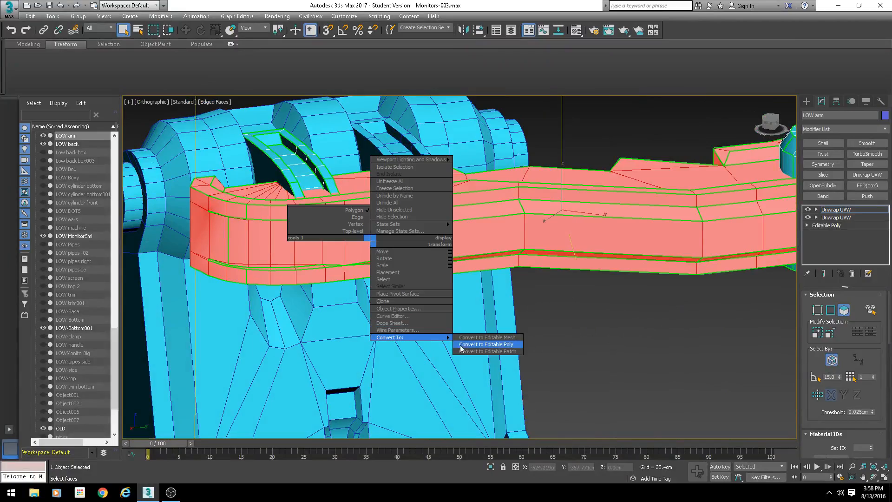
{"action": "left_click", "coordinate": [486, 344]}
- Examine the edge loops along the arm's side around the gap in its surface
{"action": "scroll", "coordinate": [362, 261], "scroll_direction": "up", "scroll_amount": 5}
{"action": "key", "text": "1"}
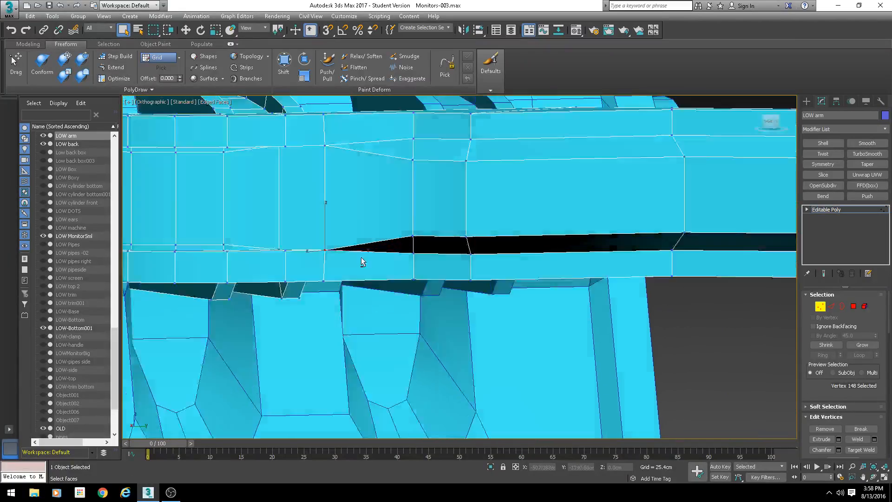
{"action": "middle_click_drag", "start_coordinate": [362, 262], "coordinate": [431, 275], "text": "alt"}
{"action": "key", "text": "2"}
{"action": "double_click", "coordinate": [301, 165]}
{"action": "middle_click_drag", "start_coordinate": [301, 165], "coordinate": [312, 227], "text": "alt"}
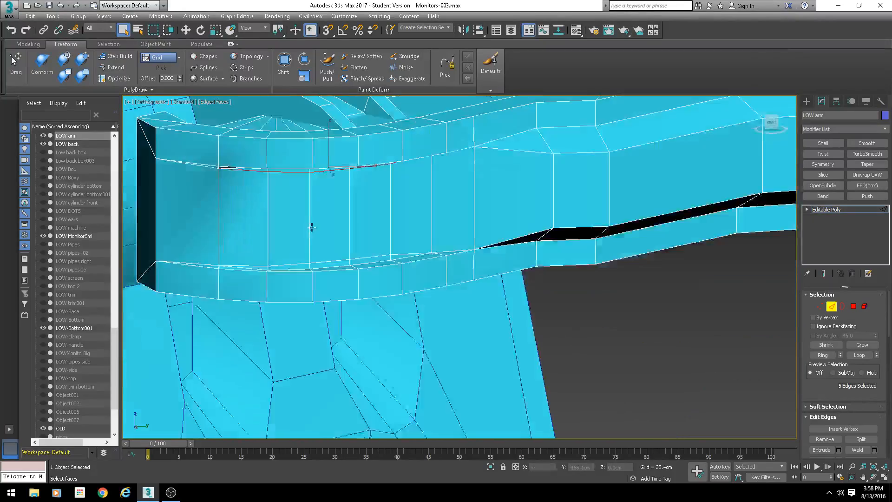
{"action": "scroll", "coordinate": [312, 228], "scroll_direction": "up", "scroll_amount": 4}
{"action": "double_click", "coordinate": [336, 278], "text": "ctrl"}
{"action": "middle_click_drag", "start_coordinate": [336, 278], "coordinate": [343, 251], "text": "alt"}
{"action": "left_click", "coordinate": [338, 248]}
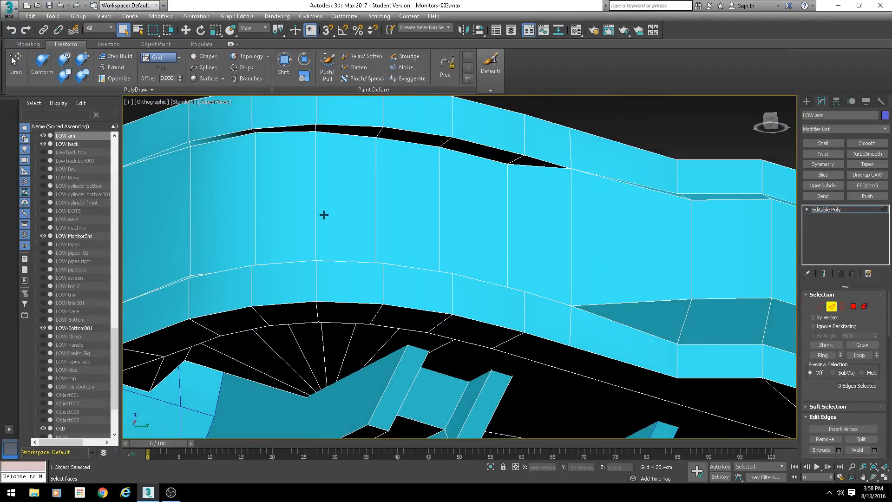
{"action": "scroll", "coordinate": [323, 214], "scroll_direction": "down", "scroll_amount": 7}
{"action": "middle_click_drag", "start_coordinate": [324, 215], "coordinate": [360, 197], "text": "alt"}
{"action": "scroll", "coordinate": [325, 206], "scroll_direction": "up", "scroll_amount": 6}
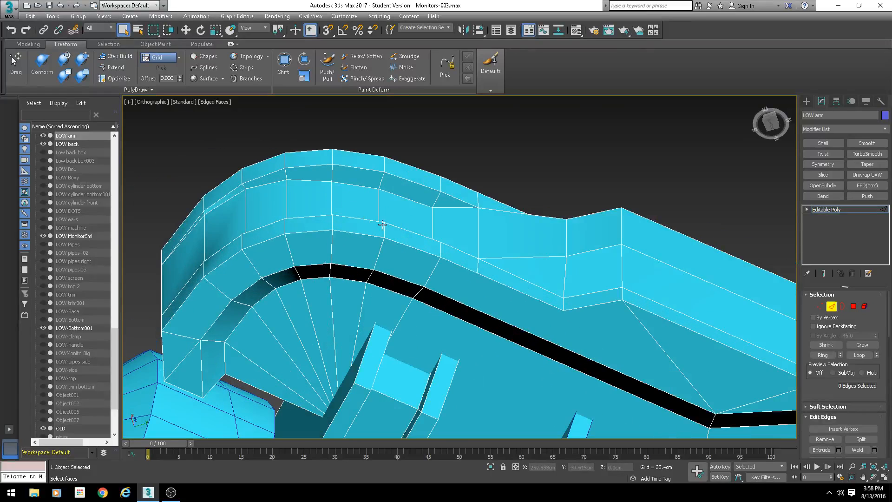
- Leave edge mode and inspect the arm shaded without edge display
{"action": "left_click", "coordinate": [831, 306]}
{"action": "scroll", "coordinate": [542, 267], "scroll_direction": "down", "scroll_amount": 5}
{"action": "key", "text": "F4"}
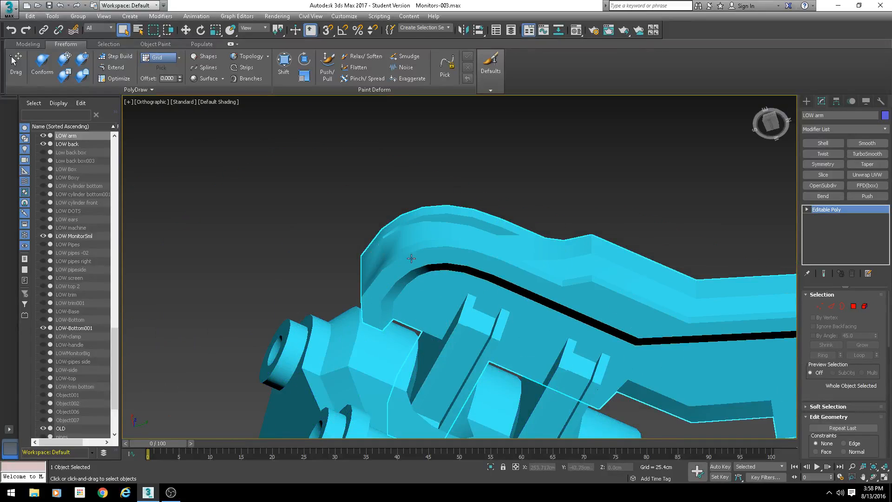
{"action": "middle_click_drag", "start_coordinate": [412, 258], "coordinate": [441, 292], "text": "alt"}
{"action": "scroll", "coordinate": [492, 191], "scroll_direction": "up", "scroll_amount": 4}
{"action": "middle_click_drag", "start_coordinate": [507, 196], "coordinate": [450, 194]}
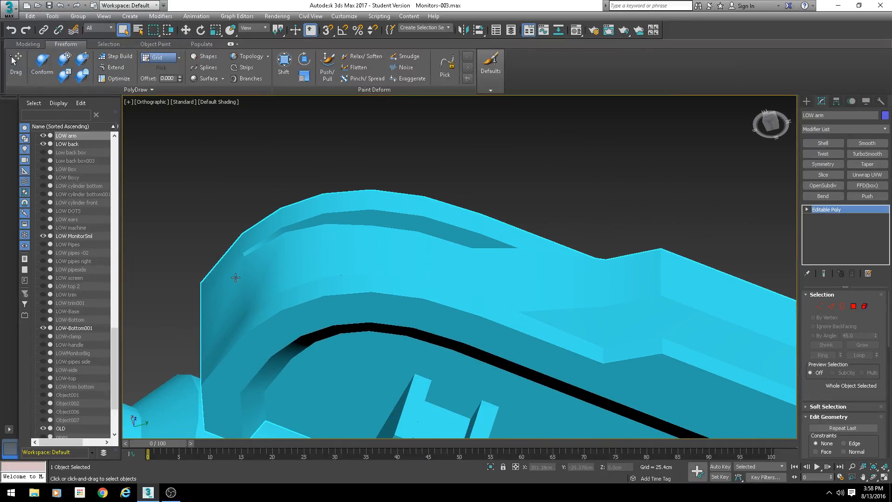
- Add a Smooth modifier to the arm with Auto Smooth enabled and an adjusted threshold, then collapse it to Editable Poly
{"action": "left_click", "coordinate": [867, 143]}
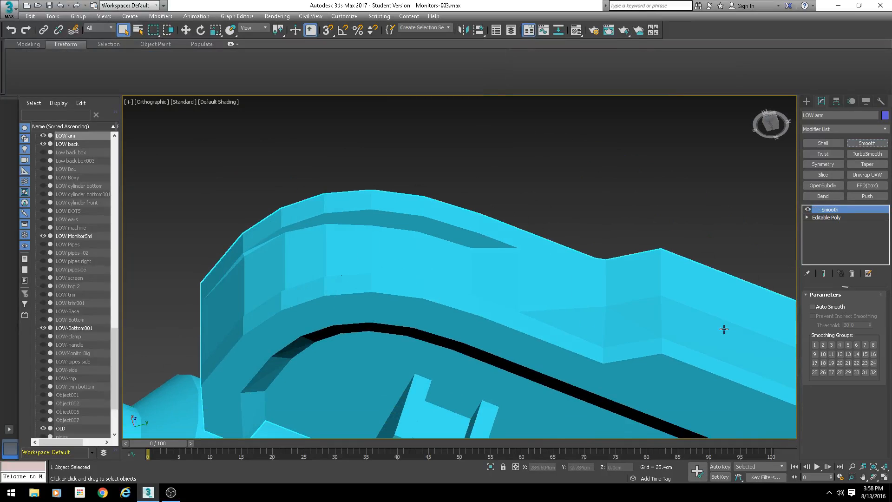
{"action": "left_click", "coordinate": [812, 307]}
{"action": "mouse_move", "coordinate": [871, 326]}
{"action": "left_mouse_down"}
{"action": "mouse_move", "coordinate": [869, 352]}
{"action": "mouse_move", "coordinate": [868, 337]}
{"action": "left_mouse_up"}
{"action": "middle_click_drag", "start_coordinate": [528, 299], "coordinate": [446, 309], "text": "alt"}
{"action": "right_click", "coordinate": [518, 309]}
{"action": "mouse_move", "coordinate": [483, 397]}
{"action": "left_click", "coordinate": [541, 406]}
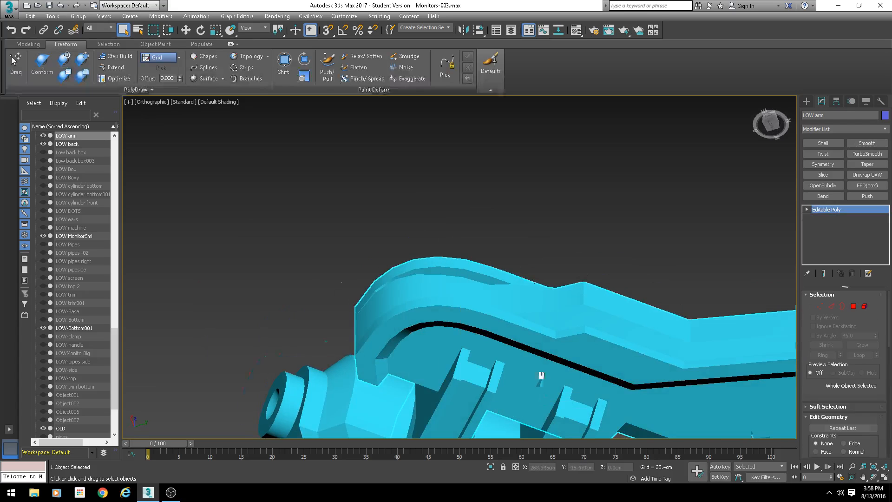
- Add an Unwrap UVW modifier to the arm and open the UV editor, enlarging its window
{"action": "middle_click_drag", "start_coordinate": [537, 372], "coordinate": [443, 252], "text": "alt"}
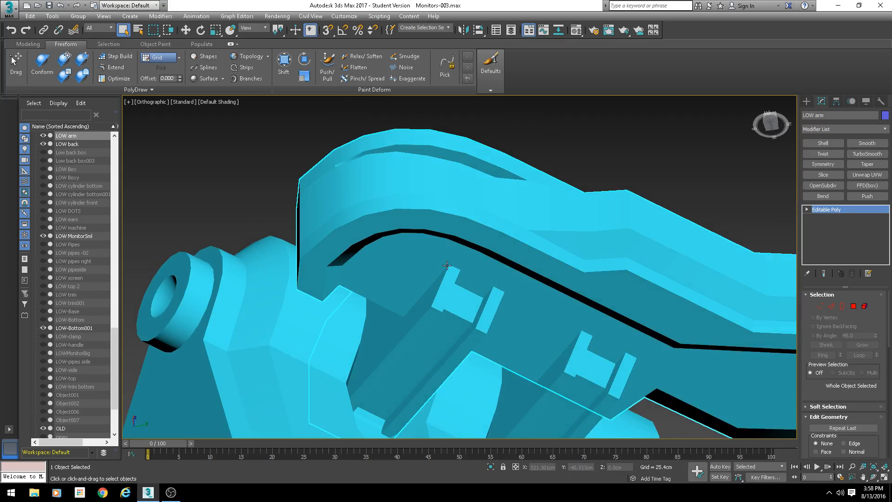
{"action": "left_click", "coordinate": [867, 175]}
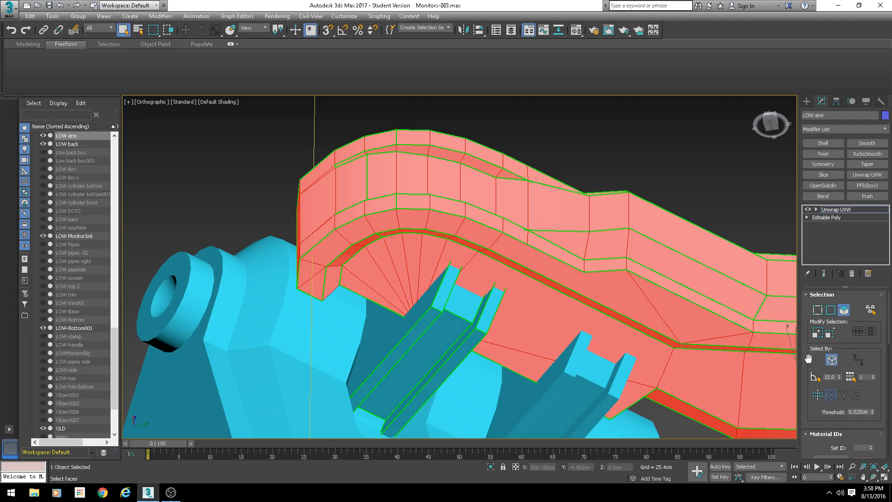
{"action": "scroll", "coordinate": [820, 353], "scroll_direction": "down", "scroll_amount": 5}
{"action": "left_click", "coordinate": [834, 368]}
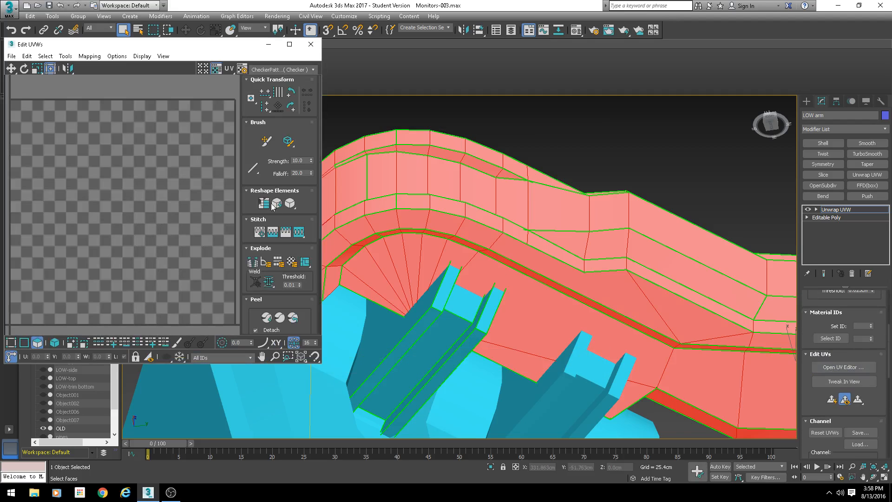
{"action": "left_click_drag", "start_coordinate": [315, 366], "coordinate": [485, 412]}
{"action": "scroll", "coordinate": [574, 301], "scroll_direction": "down", "scroll_amount": 5}
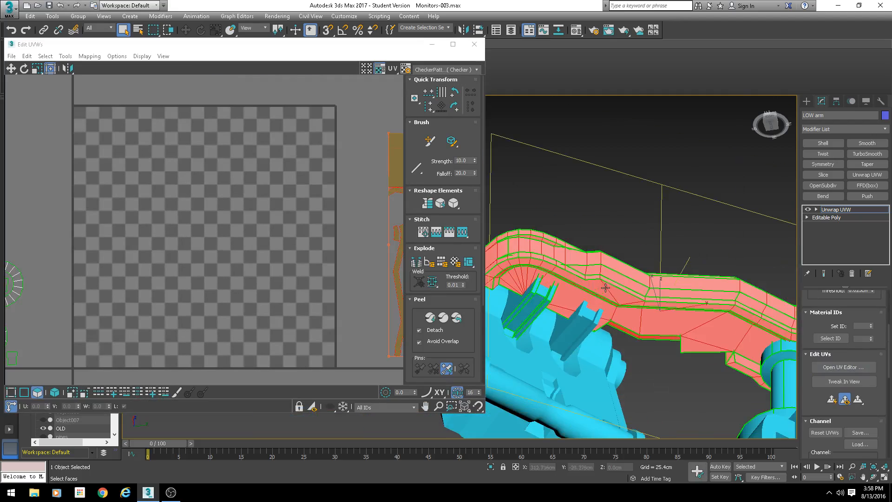
{"action": "scroll", "coordinate": [269, 215], "scroll_direction": "down", "scroll_amount": 6}
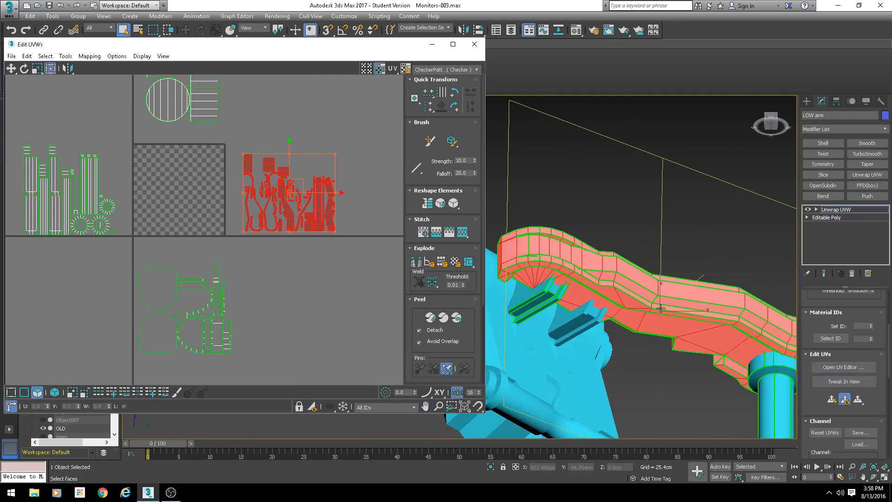
{"action": "middle_click_drag", "start_coordinate": [660, 308], "coordinate": [644, 299], "text": "alt"}
{"action": "middle_click_drag", "start_coordinate": [250, 211], "coordinate": [238, 149]}
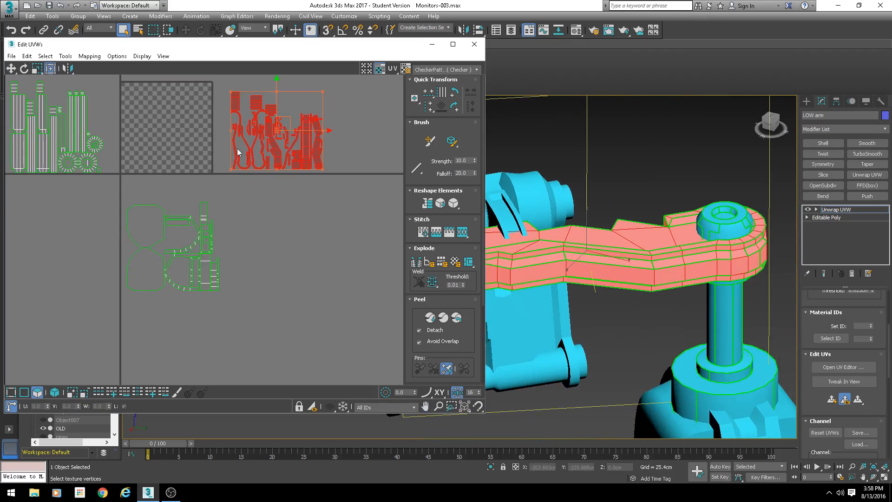
- Select UV clusters in the editor and locate the corresponding faces on the arm in the viewport, then close the editor
{"action": "left_click_drag", "start_coordinate": [240, 191], "coordinate": [124, 296]}
{"action": "middle_click_drag", "start_coordinate": [495, 299], "coordinate": [422, 236]}
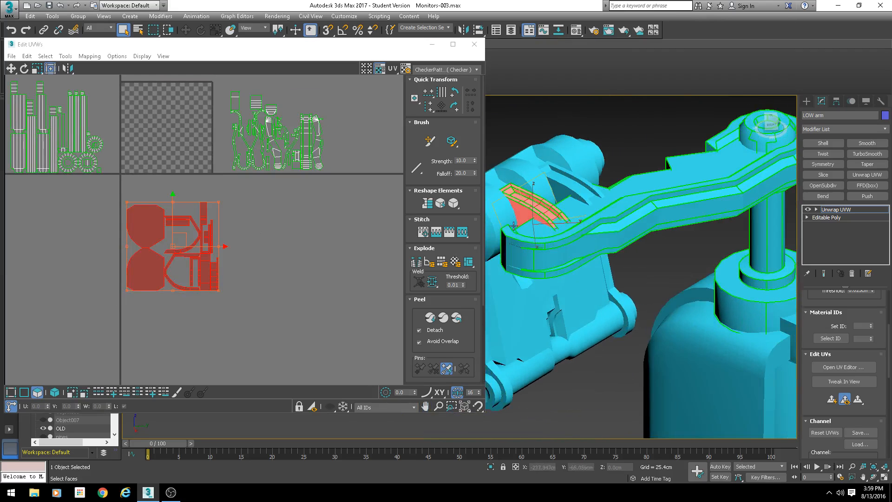
{"action": "scroll", "coordinate": [507, 233], "scroll_direction": "up", "scroll_amount": 4}
{"action": "middle_click_drag", "start_coordinate": [506, 232], "coordinate": [565, 223], "text": "alt"}
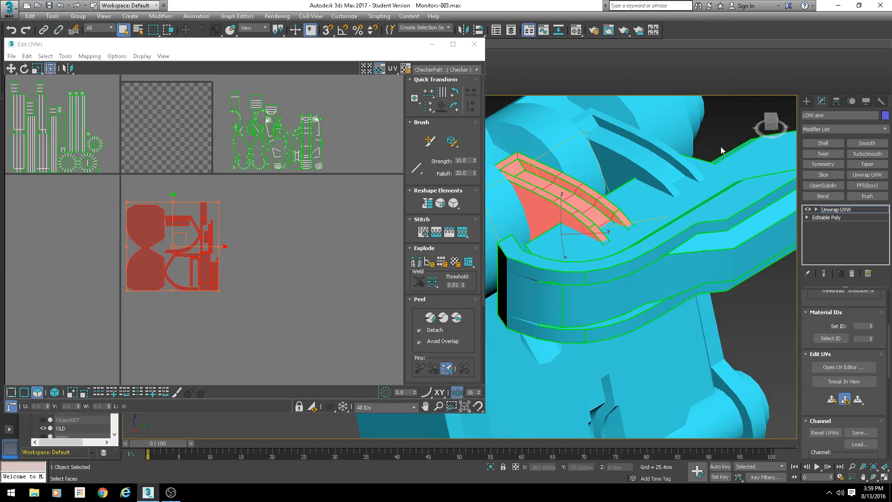
{"action": "middle_click_drag", "start_coordinate": [234, 226], "coordinate": [224, 222]}
{"action": "scroll", "coordinate": [224, 222], "scroll_direction": "up", "scroll_amount": 1}
{"action": "middle_click_drag", "start_coordinate": [160, 244], "coordinate": [287, 218]}
{"action": "scroll", "coordinate": [288, 218], "scroll_direction": "up", "scroll_amount": 1}
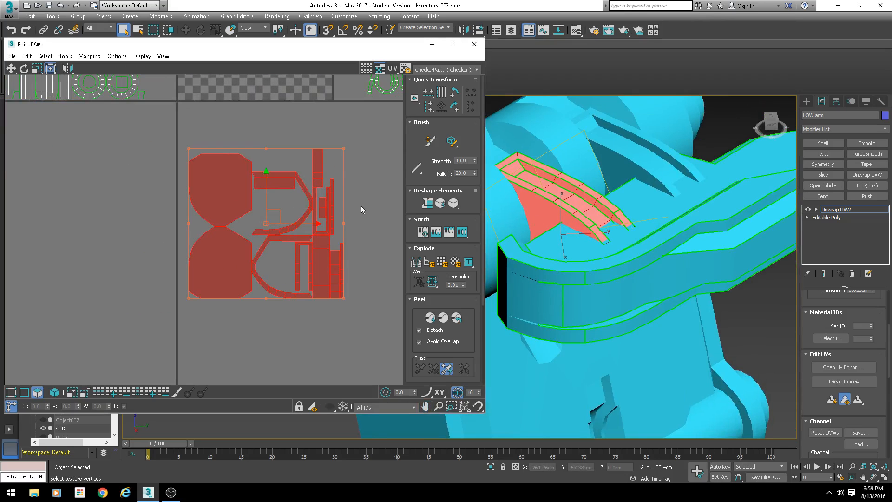
{"action": "left_click", "coordinate": [361, 205]}
{"action": "left_click", "coordinate": [201, 199]}
{"action": "key", "text": "F3"}
{"action": "key", "text": "z"}
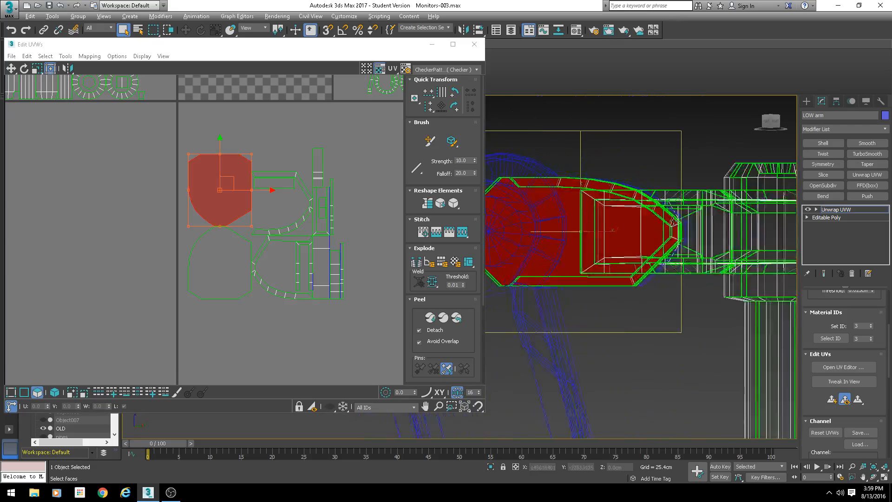
{"action": "mouse_move", "coordinate": [676, 221]}
{"action": "middle_mouse_down", "text": "alt"}
{"action": "mouse_move", "coordinate": [696, 223]}
{"action": "mouse_move", "coordinate": [675, 225]}
{"action": "middle_mouse_up", "text": "alt"}
{"action": "scroll", "coordinate": [327, 242], "scroll_direction": "down", "scroll_amount": 2}
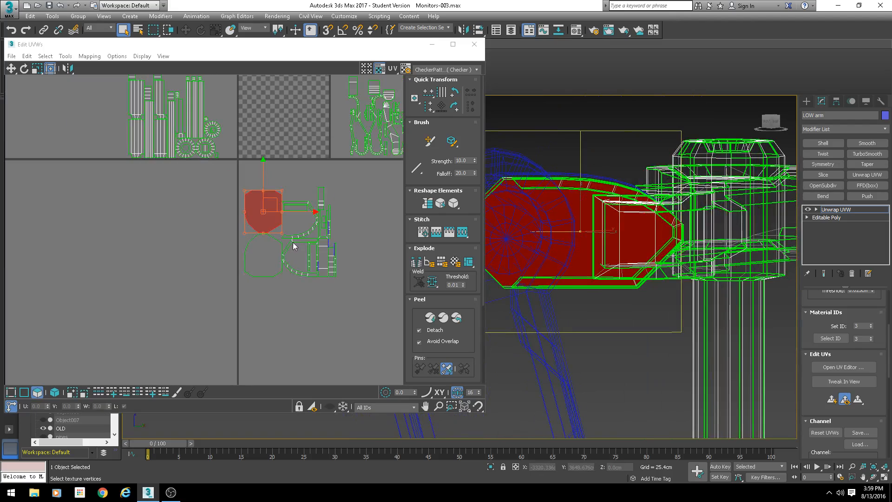
{"action": "scroll", "coordinate": [267, 226], "scroll_direction": "up", "scroll_amount": 3}
{"action": "middle_click_drag", "start_coordinate": [320, 237], "coordinate": [300, 231]}
{"action": "scroll", "coordinate": [300, 230], "scroll_direction": "down", "scroll_amount": 2}
{"action": "scroll", "coordinate": [302, 229], "scroll_direction": "up", "scroll_amount": 1}
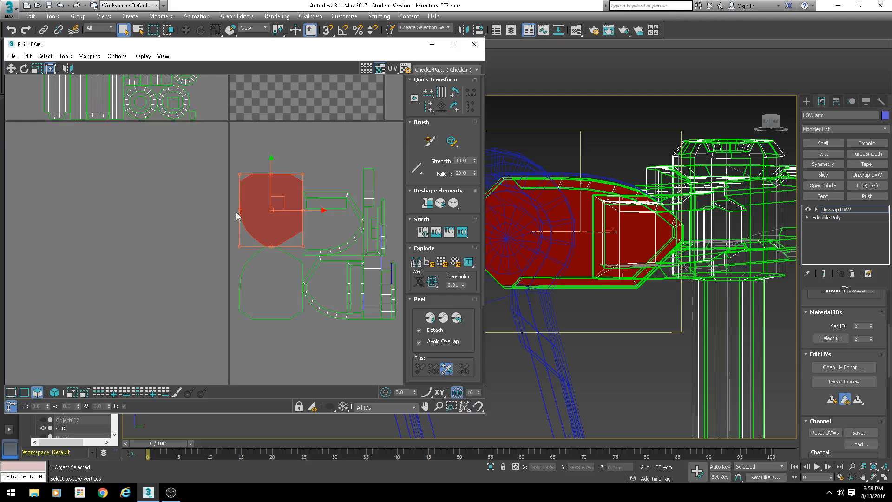
{"action": "middle_click_drag", "start_coordinate": [376, 311], "coordinate": [349, 296]}
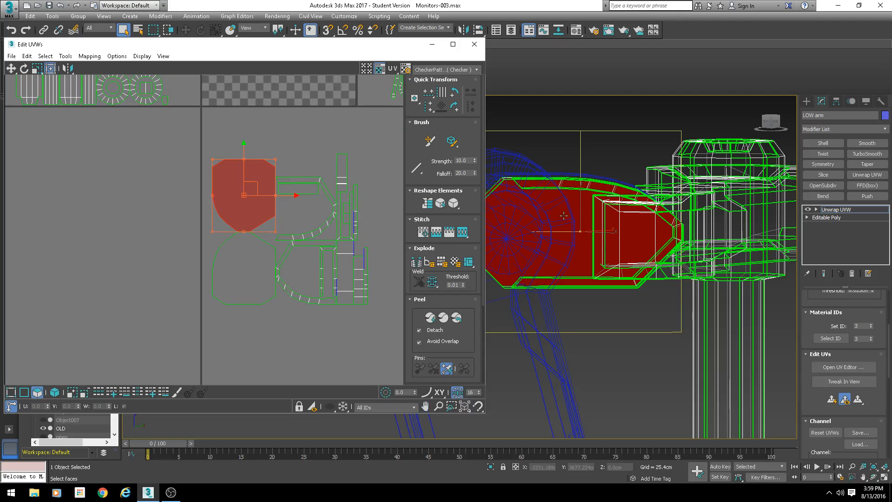
{"action": "middle_click_drag", "start_coordinate": [641, 251], "coordinate": [753, 256], "text": "alt"}
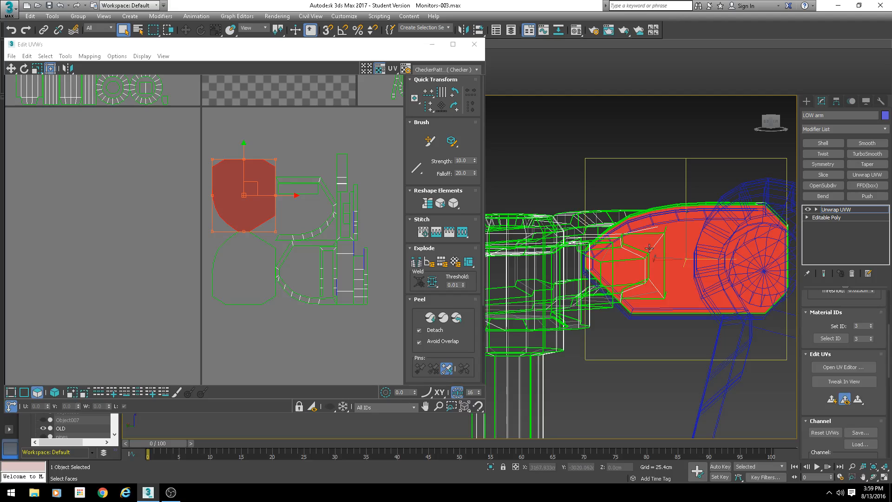
{"action": "scroll", "coordinate": [583, 255], "scroll_direction": "up", "scroll_amount": 3}
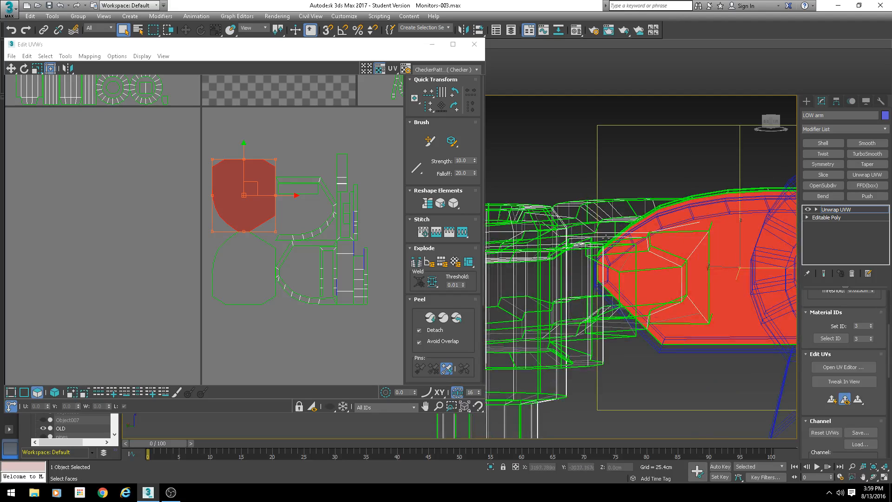
{"action": "scroll", "coordinate": [612, 246], "scroll_direction": "down", "scroll_amount": 3}
{"action": "left_click", "coordinate": [474, 44]}
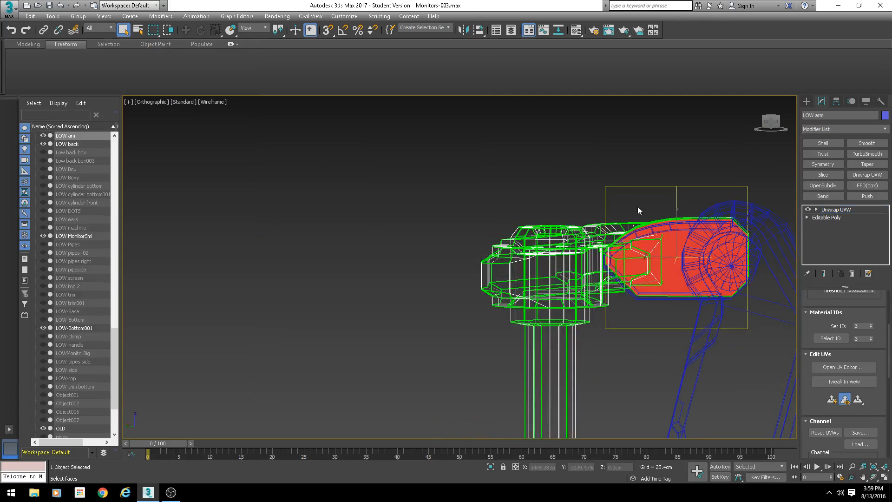
- Collapse the arm to Editable Poly again
{"action": "right_click", "coordinate": [641, 207]}
{"action": "mouse_move", "coordinate": [685, 306]}
{"action": "left_click", "coordinate": [752, 317]}
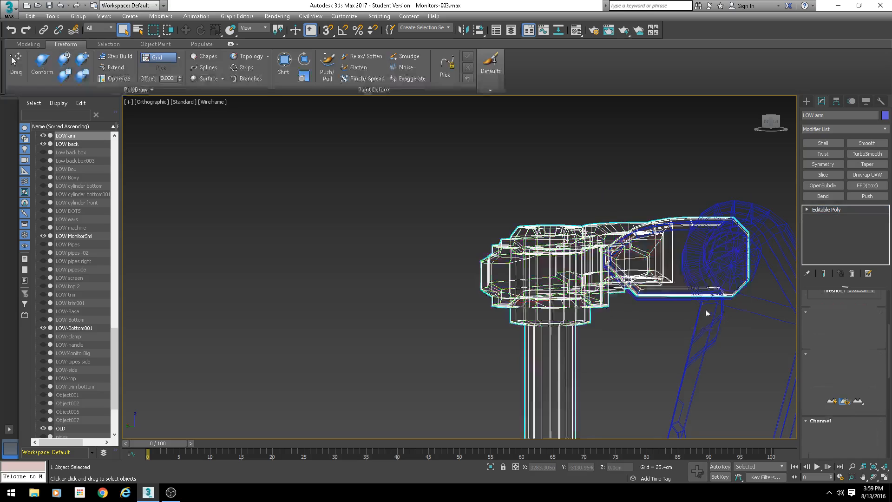
- Create a new box beside the model and set its height to 84 cm
{"action": "middle_click_drag", "start_coordinate": [669, 275], "coordinate": [566, 249]}
{"action": "scroll", "coordinate": [493, 239], "scroll_direction": "down", "scroll_amount": 4}
{"action": "mouse_move", "coordinate": [469, 247]}
{"action": "middle_mouse_down", "text": "alt"}
{"action": "mouse_move", "coordinate": [725, 288]}
{"action": "mouse_move", "coordinate": [616, 233]}
{"action": "middle_mouse_up", "text": "alt"}
{"action": "key", "text": "F3"}
{"action": "scroll", "coordinate": [616, 233], "scroll_direction": "down", "scroll_amount": 4}
{"action": "middle_click_drag", "start_coordinate": [616, 233], "coordinate": [715, 260], "text": "alt"}
{"action": "left_click", "coordinate": [808, 103]}
{"action": "left_click", "coordinate": [825, 158]}
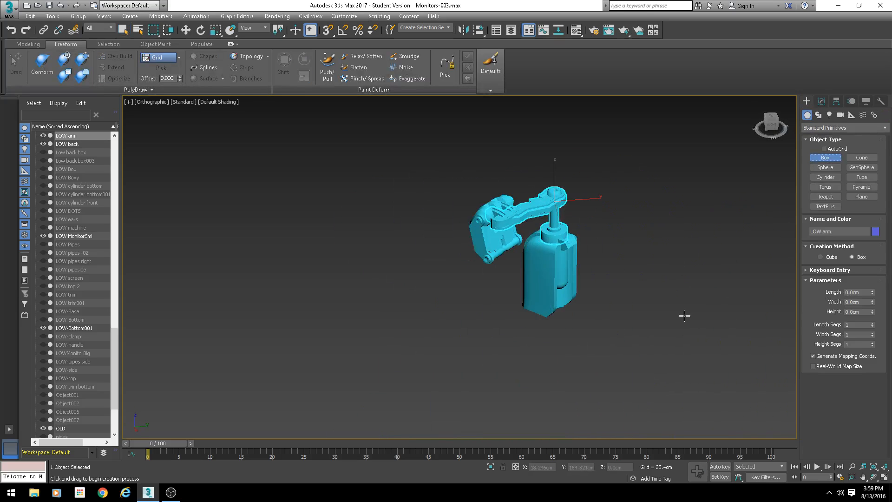
{"action": "left_click_drag", "start_coordinate": [685, 315], "coordinate": [659, 340]}
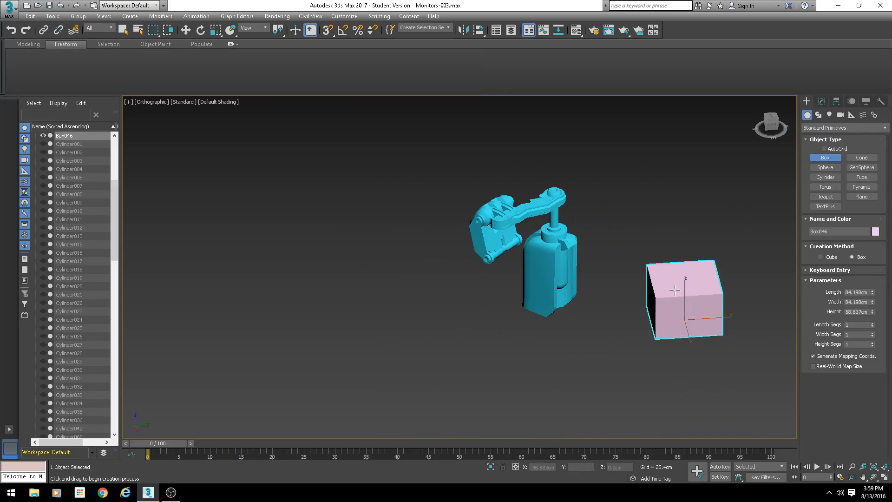
{"action": "left_click", "coordinate": [675, 287]}
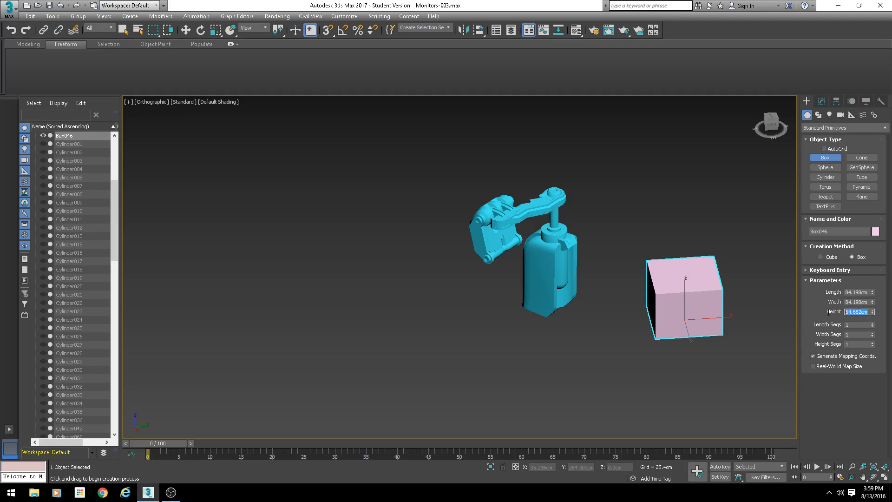
{"action": "type", "text": "84"}
{"action": "key", "text": "Return"}
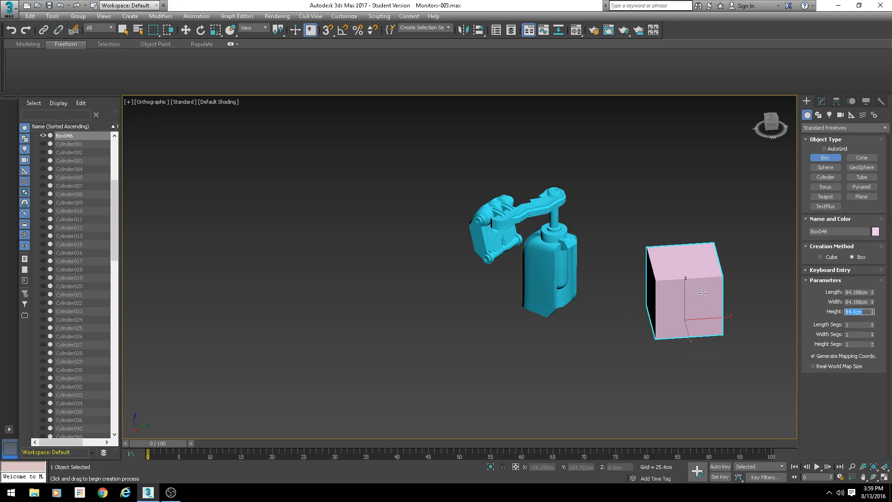
- Scale the box along one axis to stretch it into a long beam
{"action": "middle_click_drag", "start_coordinate": [703, 293], "coordinate": [621, 327]}
{"action": "key", "text": "r"}
{"action": "left_click_drag", "start_coordinate": [556, 353], "coordinate": [199, 362]}
{"action": "scroll", "coordinate": [433, 323], "scroll_direction": "down", "scroll_amount": 2}
{"action": "middle_click_drag", "start_coordinate": [434, 322], "coordinate": [378, 279]}
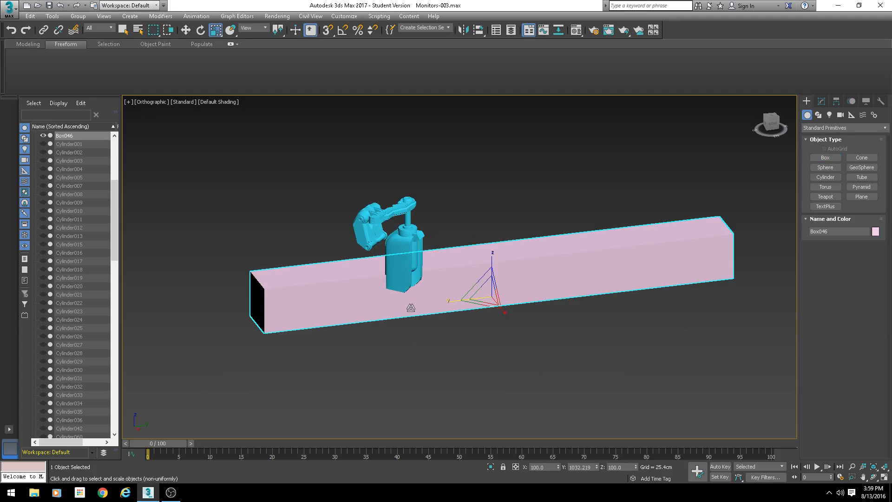
- Add an Unwrap UVW modifier to the box, open the UV editor and apply Flatten Mapping
{"action": "left_click", "coordinate": [821, 101]}
{"action": "left_click", "coordinate": [866, 175]}
{"action": "scroll", "coordinate": [820, 304], "scroll_direction": "up", "scroll_amount": 6}
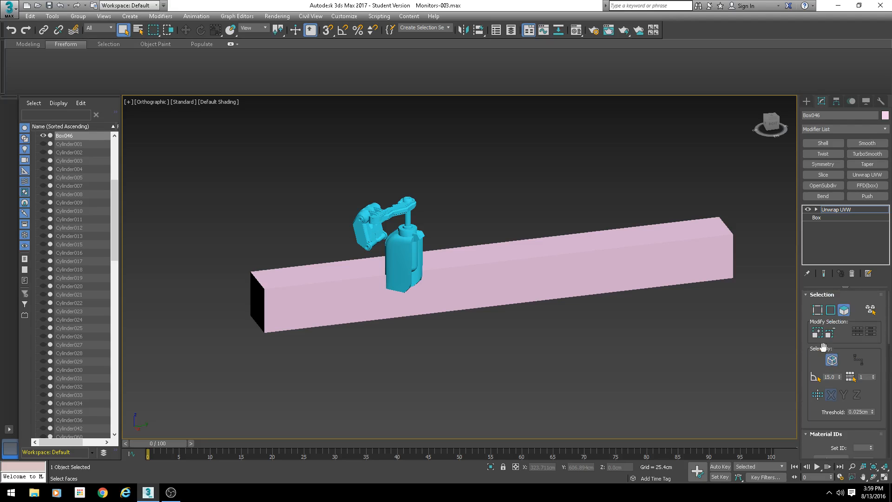
{"action": "scroll", "coordinate": [825, 348], "scroll_direction": "down", "scroll_amount": 5}
{"action": "left_click", "coordinate": [835, 378]}
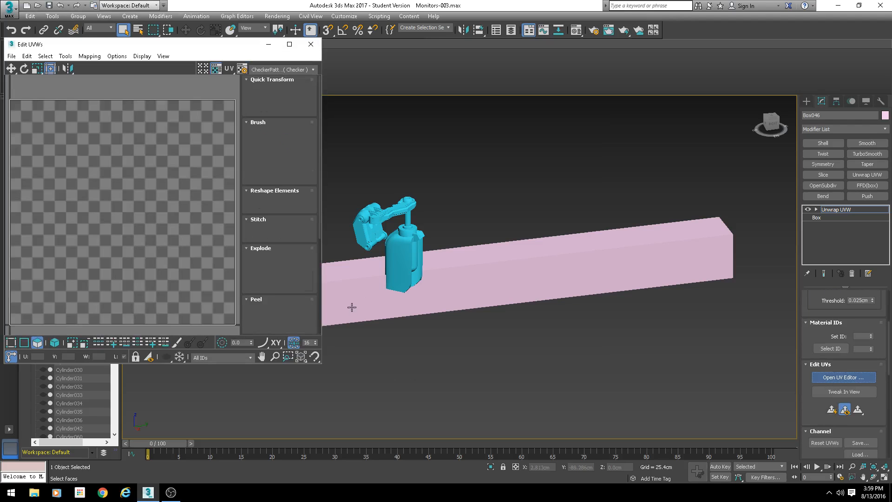
{"action": "left_click", "coordinate": [218, 72]}
{"action": "scroll", "coordinate": [182, 183], "scroll_direction": "down", "scroll_amount": 5}
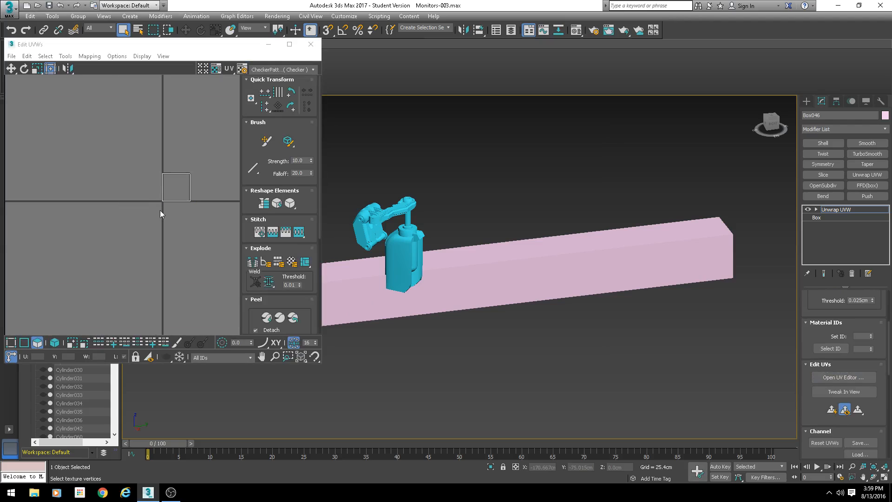
{"action": "left_click", "coordinate": [89, 56]}
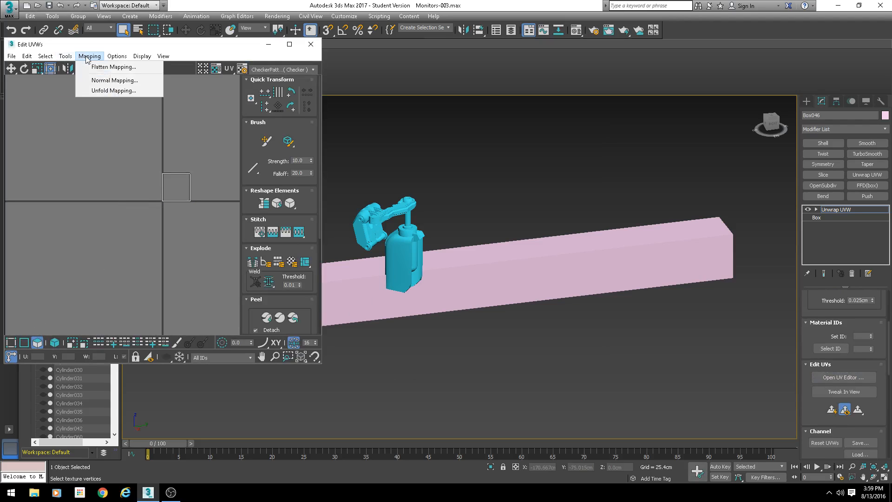
{"action": "left_click", "coordinate": [110, 65]}
{"action": "left_click", "coordinate": [133, 60]}
{"action": "scroll", "coordinate": [183, 197], "scroll_direction": "up", "scroll_amount": 6}
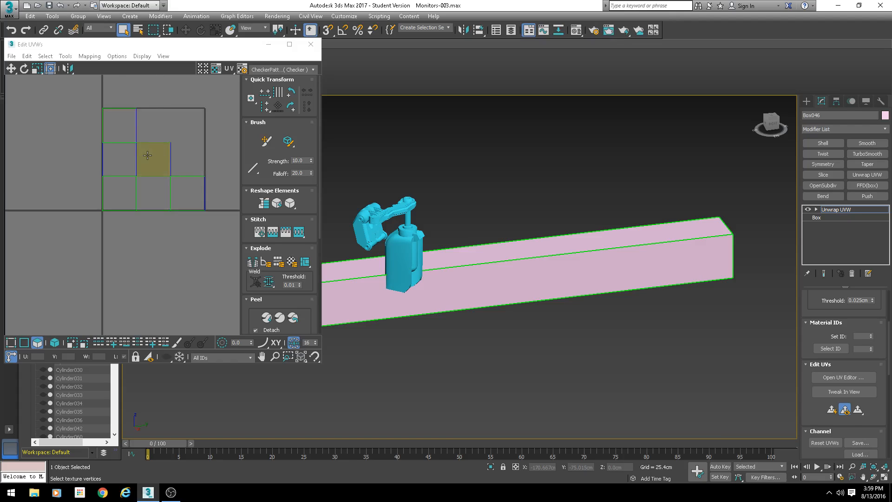
- Select one flattened UV face of the box, then collapse the box to Editable Poly
{"action": "left_click", "coordinate": [110, 115]}
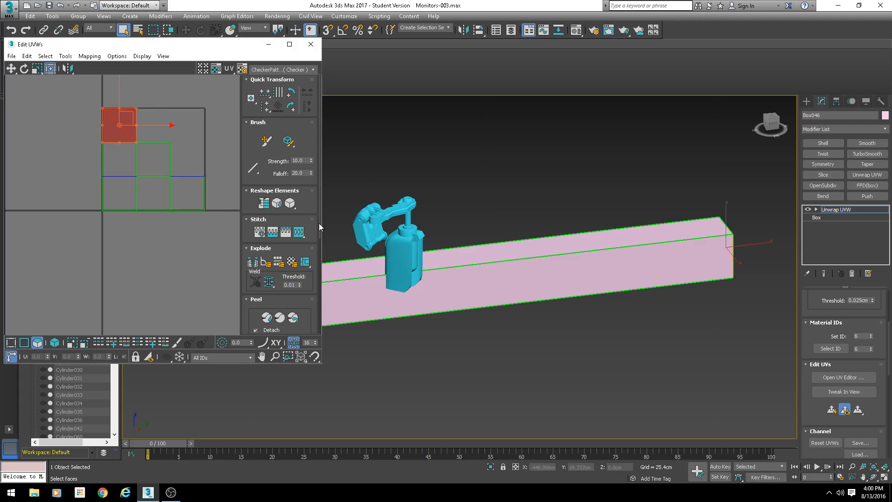
{"action": "scroll", "coordinate": [384, 217], "scroll_direction": "up", "scroll_amount": 5}
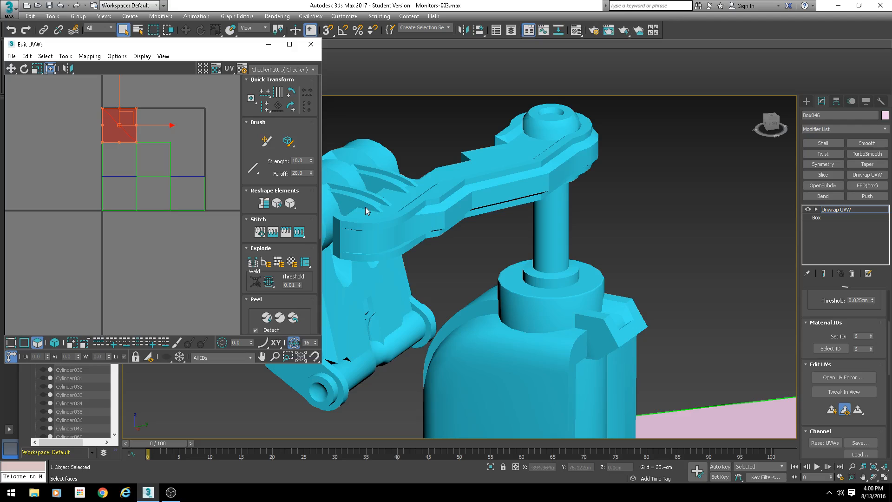
{"action": "scroll", "coordinate": [438, 253], "scroll_direction": "down", "scroll_amount": 5}
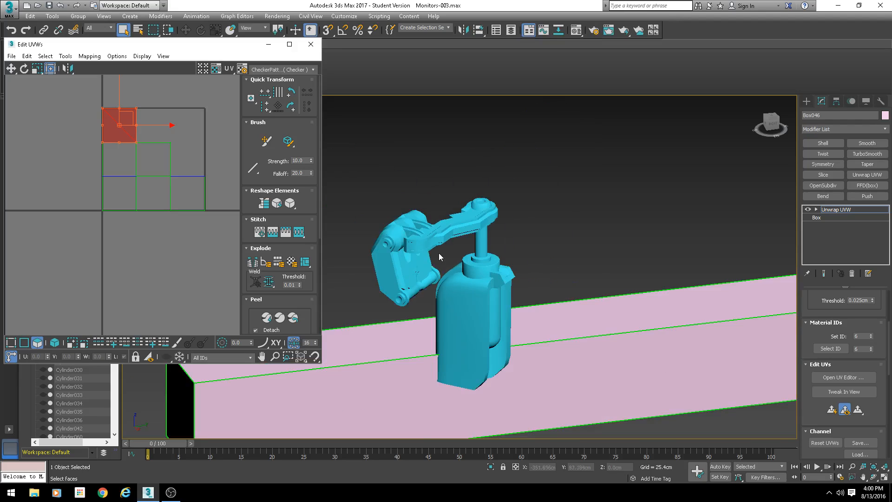
{"action": "scroll", "coordinate": [491, 281], "scroll_direction": "down", "scroll_amount": 5}
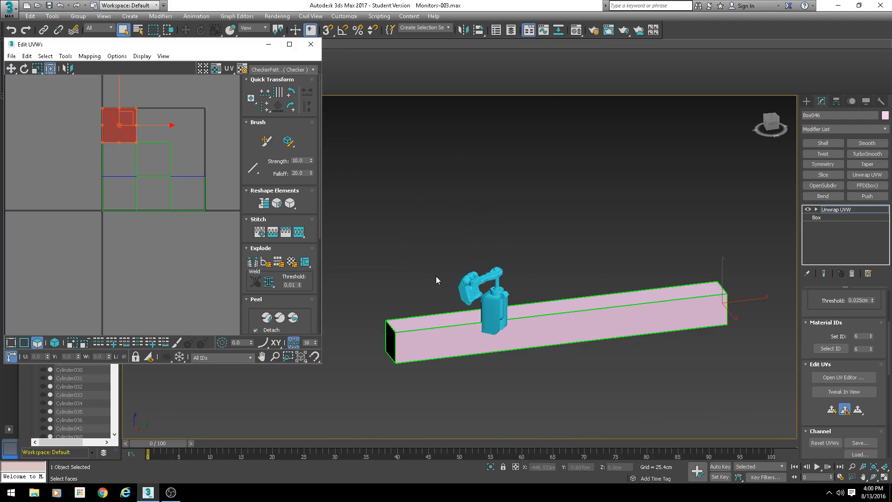
{"action": "right_click", "coordinate": [591, 301]}
{"action": "mouse_move", "coordinate": [655, 389]}
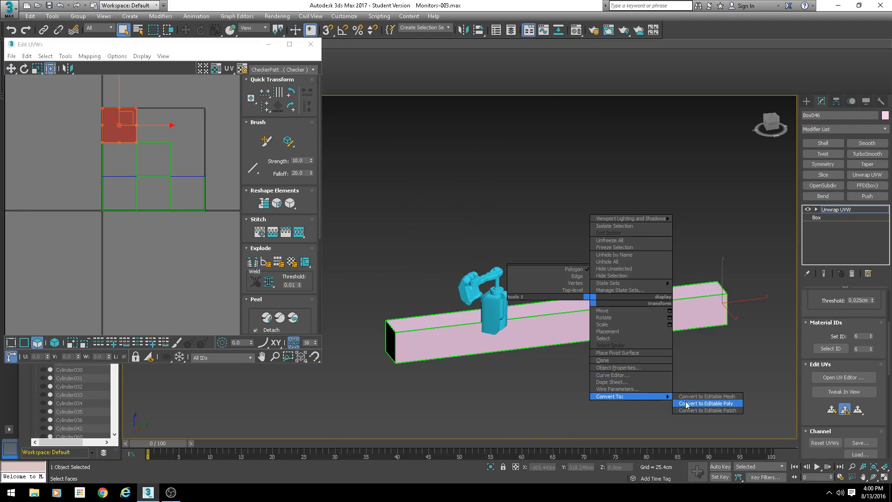
{"action": "left_click", "coordinate": [693, 404]}
{"action": "scroll", "coordinate": [599, 335], "scroll_direction": "up", "scroll_amount": 2}
{"action": "scroll", "coordinate": [424, 285], "scroll_direction": "up", "scroll_amount": 6}
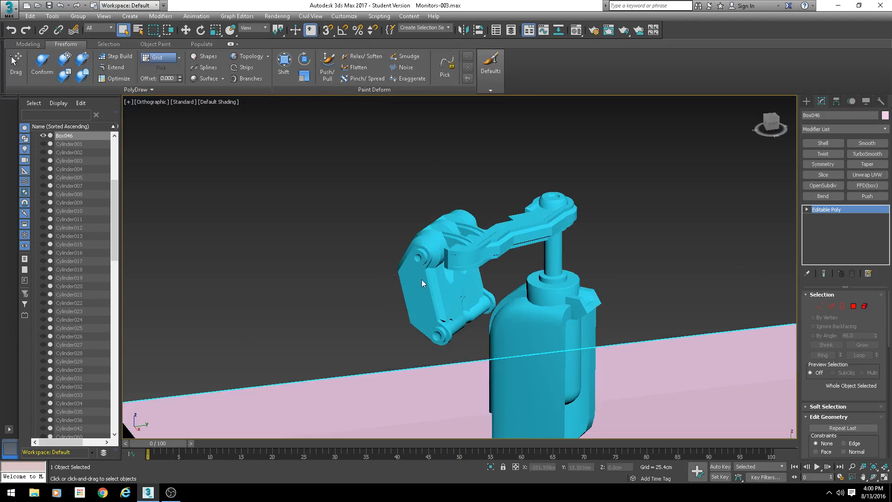
- Delete the practice box and select the low-poly arm, showing its edged faces
{"action": "key", "text": "Delete"}
{"action": "left_click", "coordinate": [479, 246]}
{"action": "scroll", "coordinate": [464, 237], "scroll_direction": "up", "scroll_amount": 5}
{"action": "key", "text": "F4"}
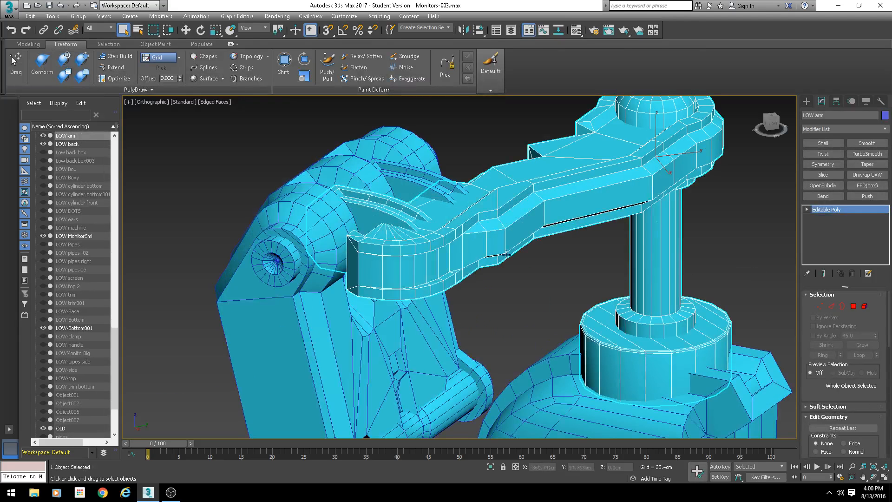
- Open the Reset XForm utility for the arm and convert the arm to Editable Poly
{"action": "left_click", "coordinate": [880, 101]}
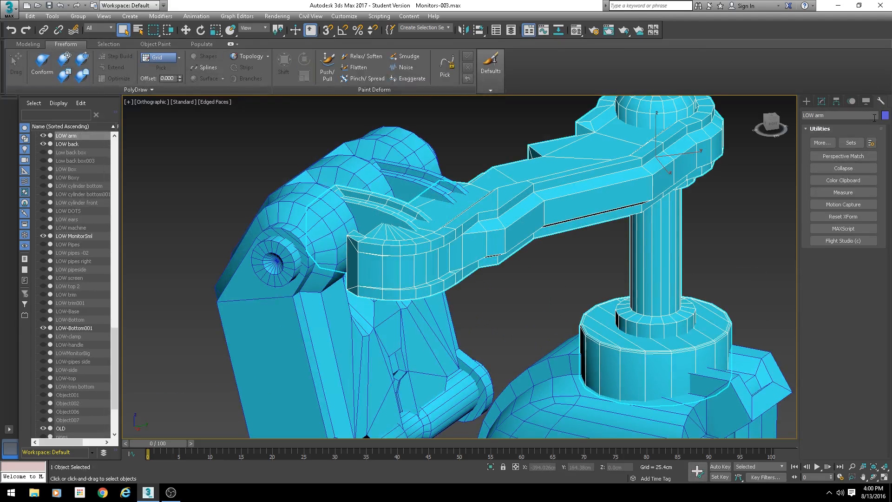
{"action": "left_click", "coordinate": [845, 216]}
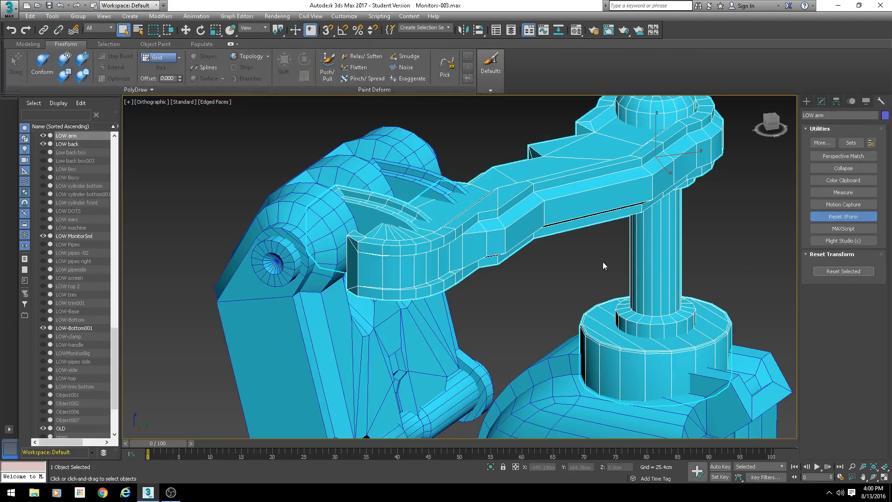
{"action": "right_click", "coordinate": [426, 196]}
{"action": "left_click", "coordinate": [539, 306]}
{"action": "middle_click_drag", "start_coordinate": [501, 281], "coordinate": [461, 285]}
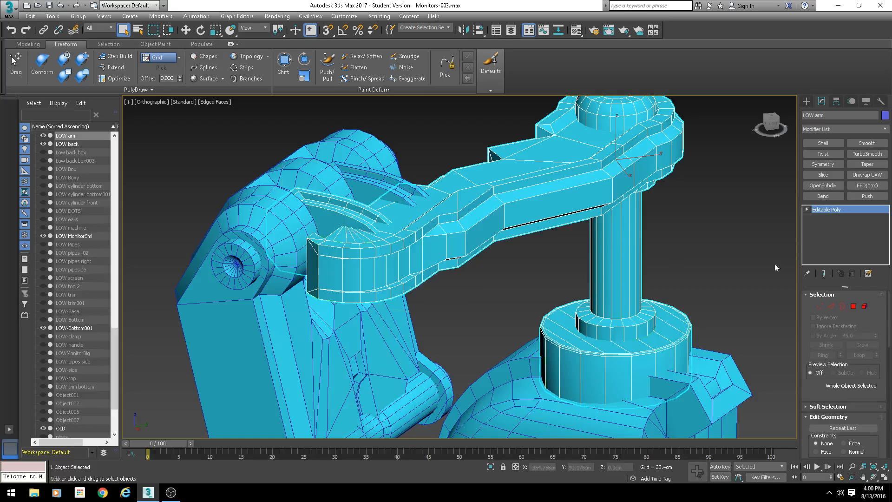
- Add an Unwrap UVW modifier to the arm, open the UV editor and hide the checker background
{"action": "left_click", "coordinate": [867, 174]}
{"action": "left_click", "coordinate": [843, 376]}
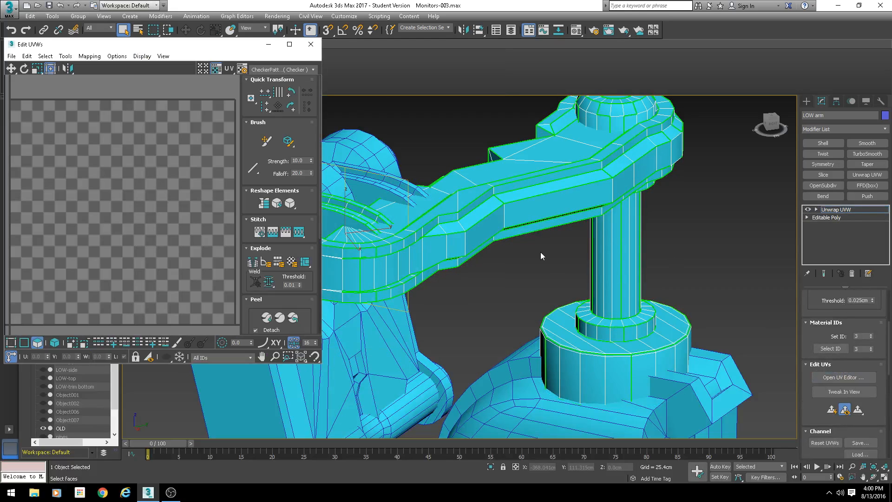
{"action": "left_click", "coordinate": [284, 70]}
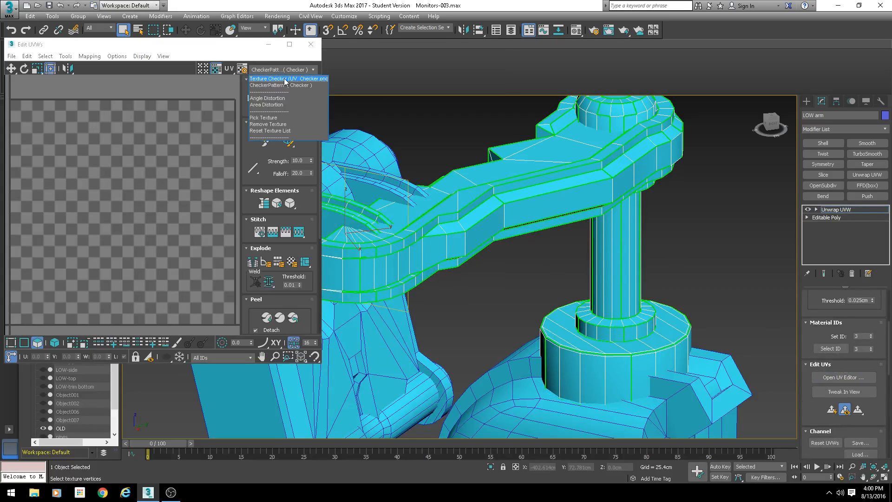
{"action": "left_click", "coordinate": [205, 105]}
{"action": "left_click", "coordinate": [216, 68]}
{"action": "middle_click_drag", "start_coordinate": [176, 145], "coordinate": [181, 195]}
{"action": "scroll", "coordinate": [180, 204], "scroll_direction": "down", "scroll_amount": 5}
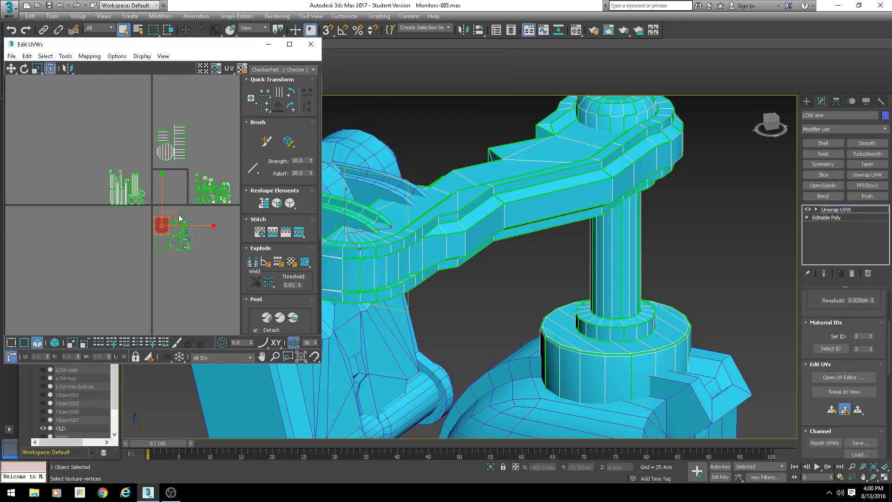
- Select all of the arm's UVs and apply Flatten Mapping with its default settings
{"action": "scroll", "coordinate": [182, 221], "scroll_direction": "up", "scroll_amount": 3}
{"action": "left_click_drag", "start_coordinate": [102, 148], "coordinate": [227, 267]}
{"action": "left_click", "coordinate": [89, 56]}
{"action": "left_click", "coordinate": [99, 65]}
{"action": "key", "text": "Return"}
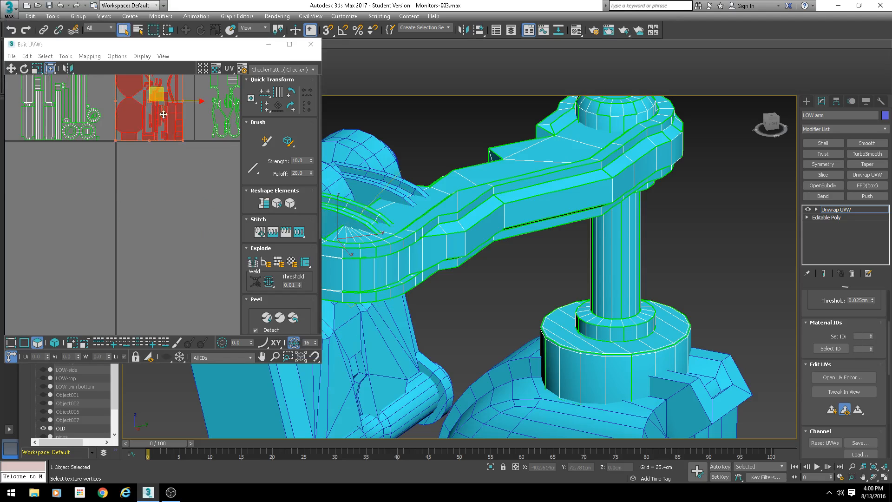
- Move the selected UV cluster down into the empty tile of the UV editor
{"action": "middle_click_drag", "start_coordinate": [154, 94], "coordinate": [144, 130]}
{"action": "scroll", "coordinate": [144, 130], "scroll_direction": "up", "scroll_amount": 2}
{"action": "scroll", "coordinate": [143, 130], "scroll_direction": "down", "scroll_amount": 3}
{"action": "left_click_drag", "start_coordinate": [152, 130], "coordinate": [156, 204]}
{"action": "scroll", "coordinate": [118, 180], "scroll_direction": "up", "scroll_amount": 3}
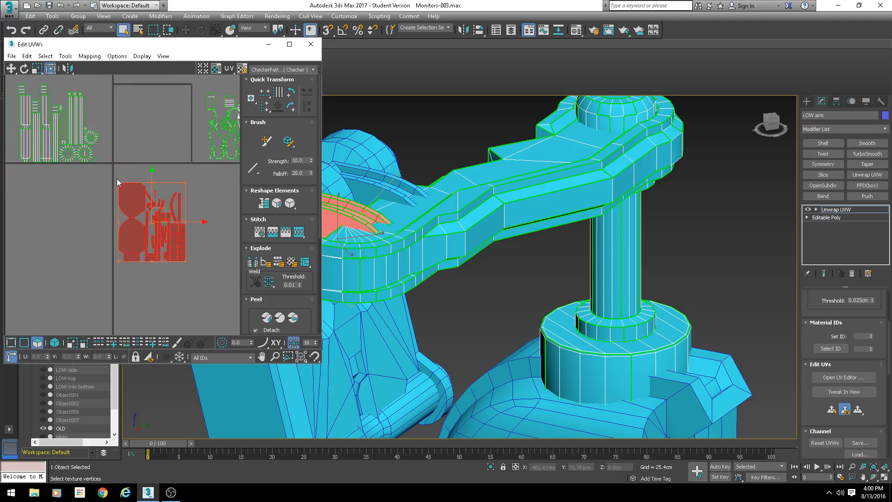
- Select the arm's rounded end-cap UV shell and move it into open space in the UV editor
{"action": "left_click", "coordinate": [148, 218]}
{"action": "middle_click_drag", "start_coordinate": [404, 226], "coordinate": [454, 226]}
{"action": "key", "text": "F3"}
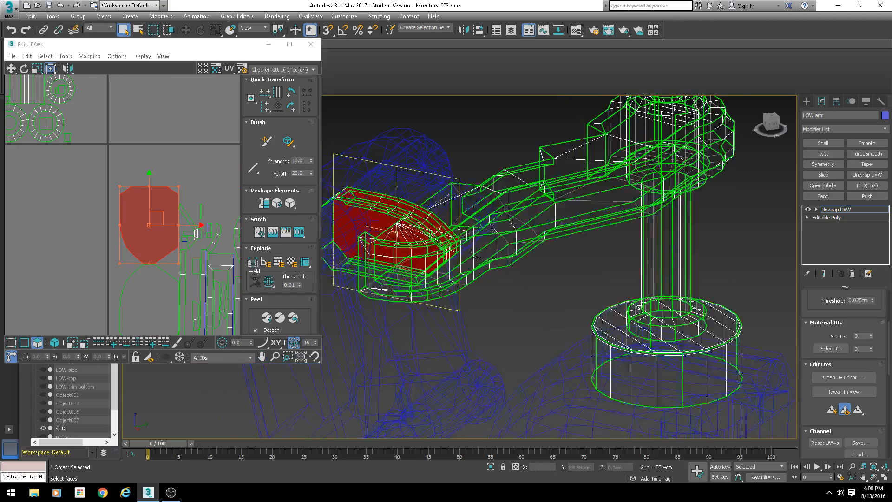
{"action": "mouse_move", "coordinate": [474, 255]}
{"action": "middle_mouse_down", "text": "alt"}
{"action": "mouse_move", "coordinate": [534, 195]}
{"action": "mouse_move", "coordinate": [352, 212]}
{"action": "mouse_move", "coordinate": [321, 205]}
{"action": "middle_mouse_up", "text": "alt"}
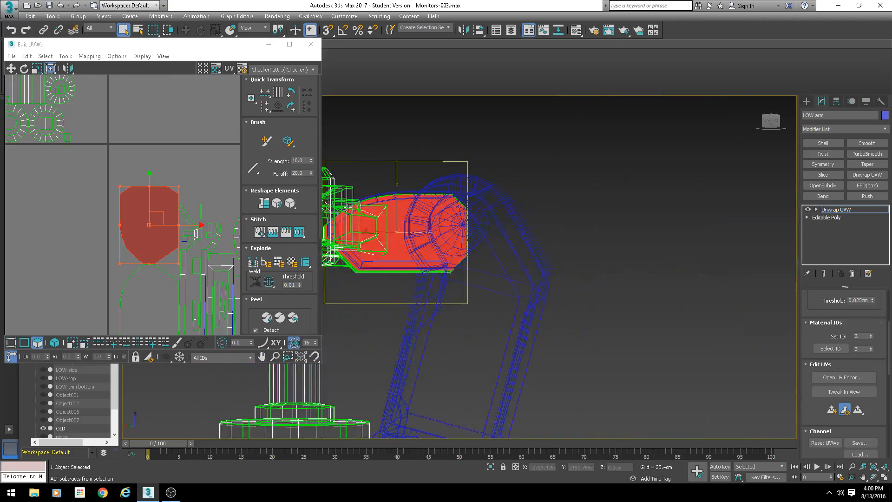
{"action": "scroll", "coordinate": [110, 153], "scroll_direction": "down", "scroll_amount": 2}
{"action": "middle_click_drag", "start_coordinate": [105, 157], "coordinate": [178, 247]}
{"action": "scroll", "coordinate": [179, 247], "scroll_direction": "down", "scroll_amount": 1}
{"action": "middle_click_drag", "start_coordinate": [180, 192], "coordinate": [122, 128]}
{"action": "scroll", "coordinate": [162, 193], "scroll_direction": "up", "scroll_amount": 3}
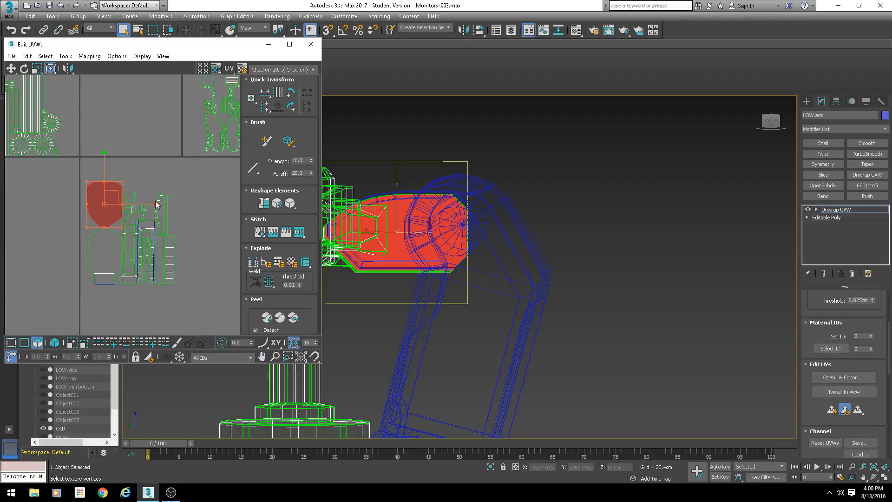
- Reposition the end-cap shell further left in the UV layout
{"action": "mouse_move", "coordinate": [431, 247]}
{"action": "middle_mouse_down"}
{"action": "mouse_move", "coordinate": [449, 214]}
{"action": "mouse_move", "coordinate": [308, 268]}
{"action": "middle_mouse_up"}
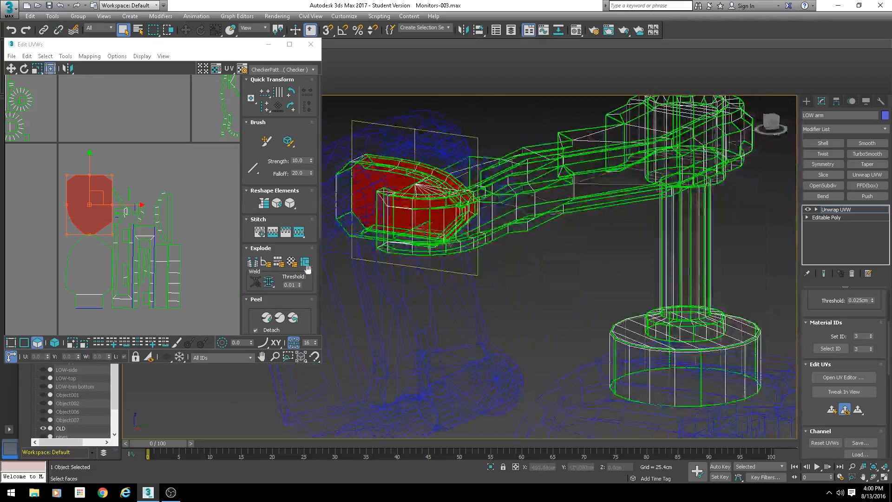
{"action": "key", "text": "F3"}
{"action": "middle_click_drag", "start_coordinate": [418, 238], "coordinate": [452, 252]}
{"action": "middle_click_drag", "start_coordinate": [452, 252], "coordinate": [453, 274], "text": "alt"}
{"action": "scroll", "coordinate": [453, 273], "scroll_direction": "up", "scroll_amount": 2}
{"action": "middle_click_drag", "start_coordinate": [94, 237], "coordinate": [124, 185]}
{"action": "left_click_drag", "start_coordinate": [158, 138], "coordinate": [75, 178]}
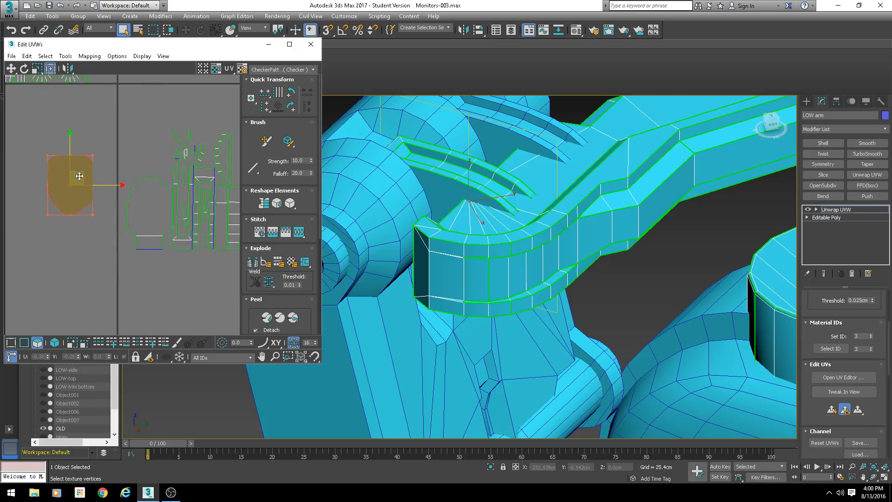
- Select the opposite end-cap face and stack its UV shell onto the first cap shell
{"action": "middle_click_drag", "start_coordinate": [444, 195], "coordinate": [475, 204]}
{"action": "key", "text": "F3"}
{"action": "left_click", "coordinate": [475, 204], "text": "ctrl"}
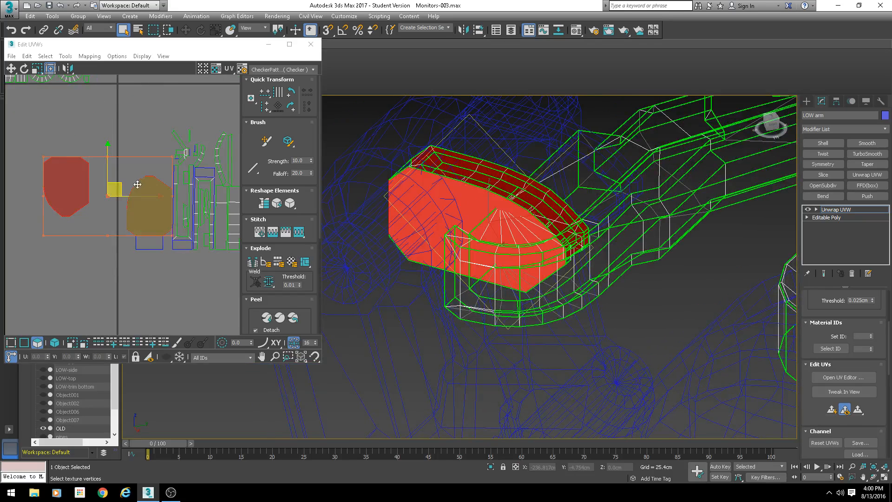
{"action": "left_click_drag", "start_coordinate": [128, 190], "coordinate": [53, 176]}
- Select a face inside the arm's curved slot and move its UV shell in the editor
{"action": "mouse_move", "coordinate": [520, 181]}
{"action": "middle_mouse_down", "text": "alt"}
{"action": "mouse_move", "coordinate": [459, 183]}
{"action": "mouse_move", "coordinate": [504, 155]}
{"action": "mouse_move", "coordinate": [486, 162]}
{"action": "middle_mouse_up", "text": "alt"}
{"action": "key", "text": "F3"}
{"action": "left_click", "coordinate": [475, 164]}
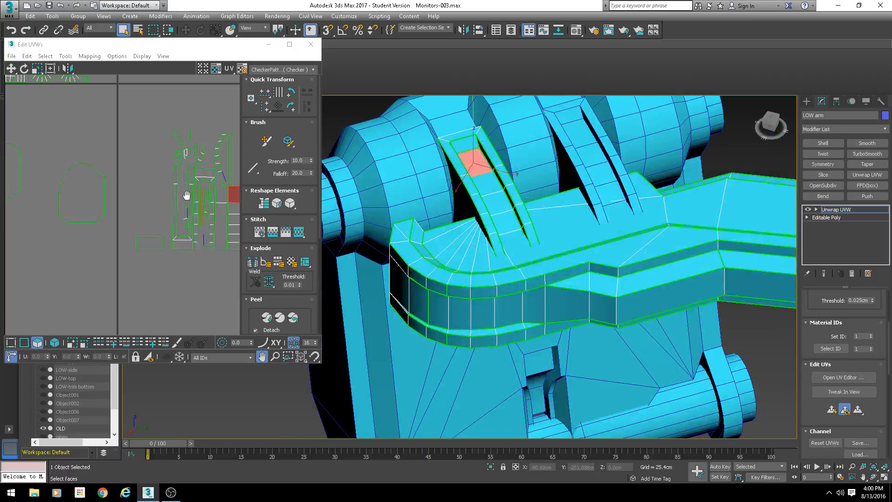
{"action": "scroll", "coordinate": [214, 188], "scroll_direction": "up", "scroll_amount": 3}
{"action": "middle_click_drag", "start_coordinate": [232, 193], "coordinate": [145, 135]}
{"action": "left_click", "coordinate": [182, 235]}
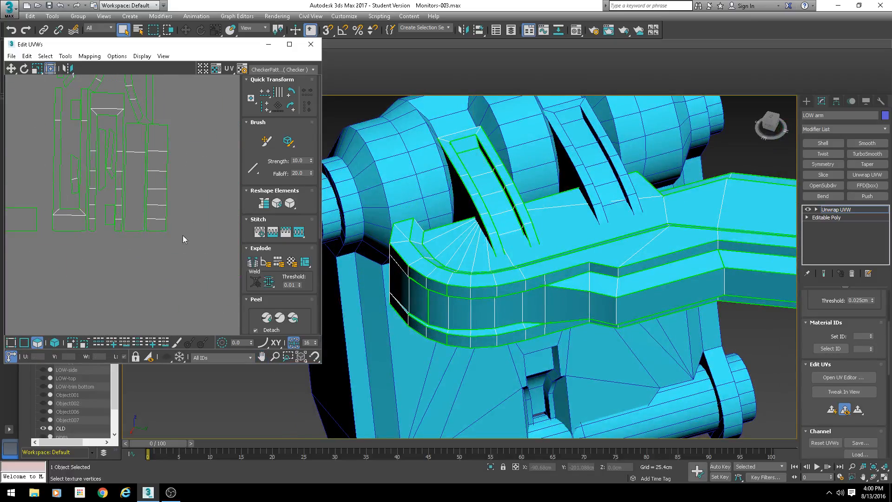
{"action": "left_click_drag", "start_coordinate": [158, 133], "coordinate": [158, 132]}
{"action": "scroll", "coordinate": [423, 191], "scroll_direction": "up", "scroll_amount": 2}
- Select the slot's curved inner strip faces and grow the selection across the whole strip
{"action": "middle_click_drag", "start_coordinate": [509, 174], "coordinate": [459, 156], "text": "alt"}
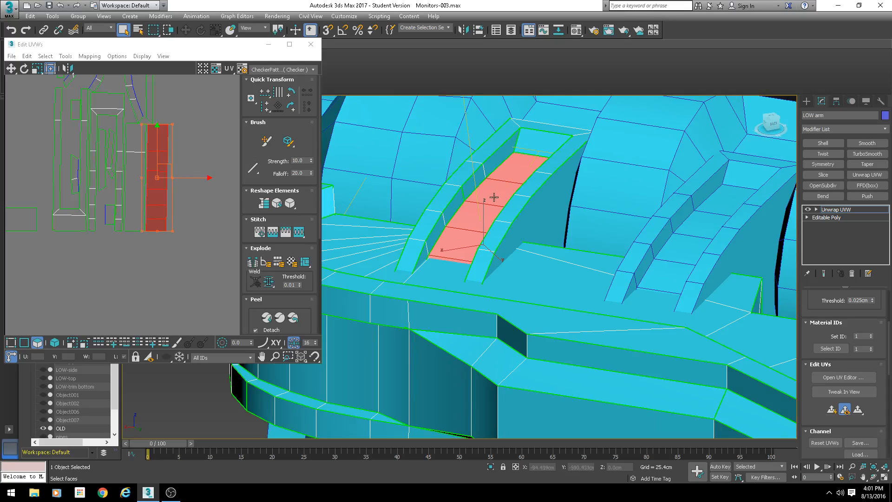
{"action": "scroll", "coordinate": [472, 224], "scroll_direction": "down", "scroll_amount": 5}
{"action": "mouse_move", "coordinate": [473, 225]}
{"action": "middle_mouse_down", "text": "alt"}
{"action": "mouse_move", "coordinate": [514, 166]}
{"action": "mouse_move", "coordinate": [483, 228]}
{"action": "middle_mouse_up", "text": "alt"}
{"action": "scroll", "coordinate": [483, 228], "scroll_direction": "up", "scroll_amount": 3}
{"action": "key", "text": "F3"}
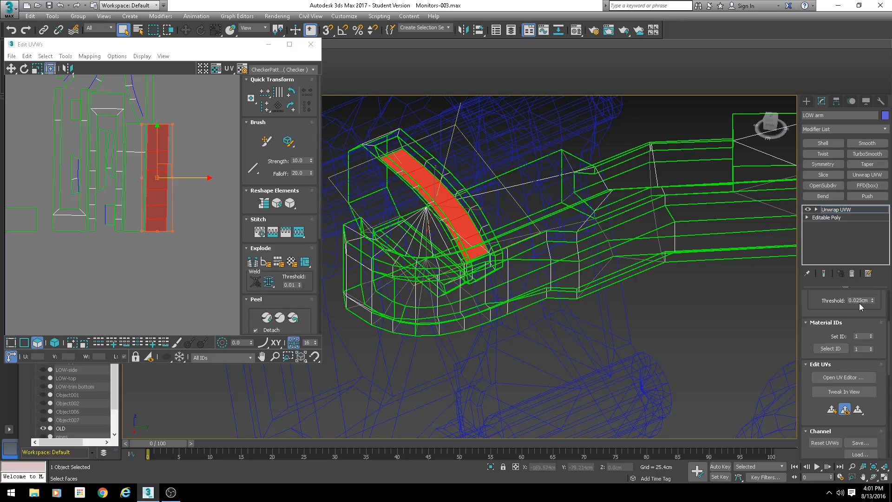
{"action": "scroll", "coordinate": [808, 308], "scroll_direction": "up", "scroll_amount": 5}
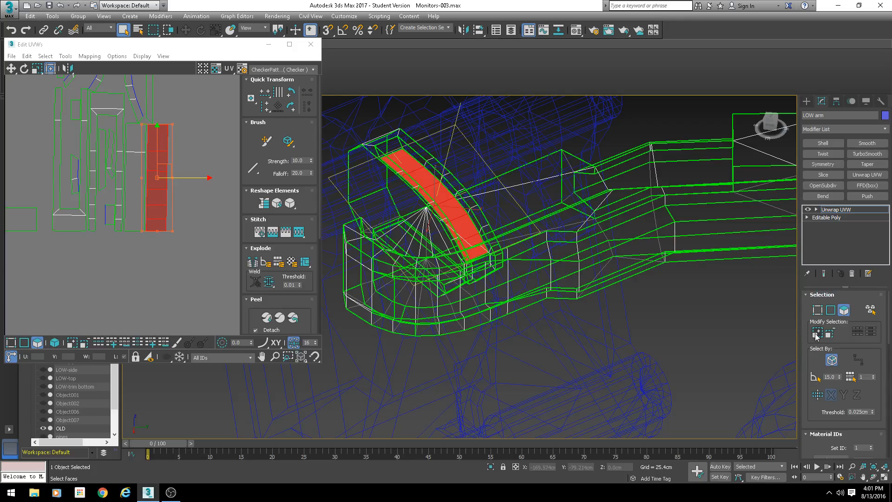
{"action": "left_click", "coordinate": [816, 335]}
{"action": "middle_click_drag", "start_coordinate": [683, 302], "coordinate": [840, 322], "text": "alt"}
{"action": "left_click", "coordinate": [817, 337]}
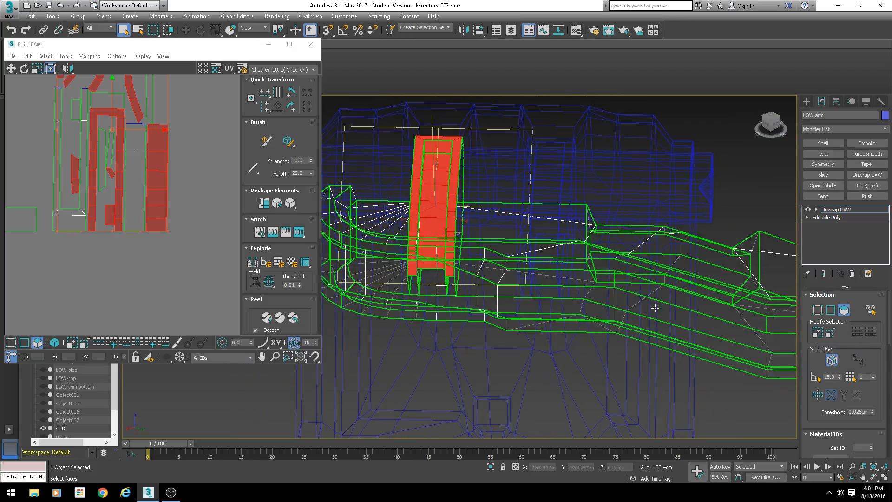
{"action": "middle_click_drag", "start_coordinate": [687, 316], "coordinate": [752, 279], "text": "alt"}
{"action": "scroll", "coordinate": [79, 165], "scroll_direction": "down", "scroll_amount": 4}
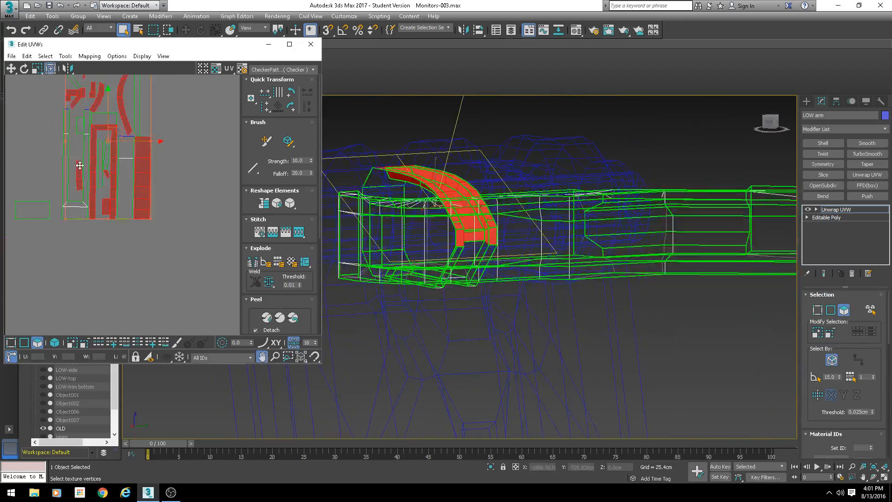
{"action": "scroll", "coordinate": [114, 144], "scroll_direction": "up", "scroll_amount": 3}
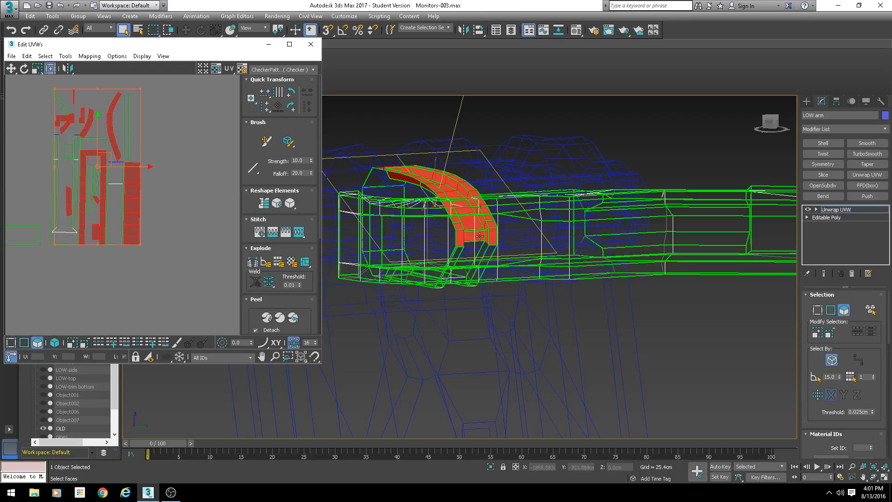
{"action": "left_click", "coordinate": [457, 248]}
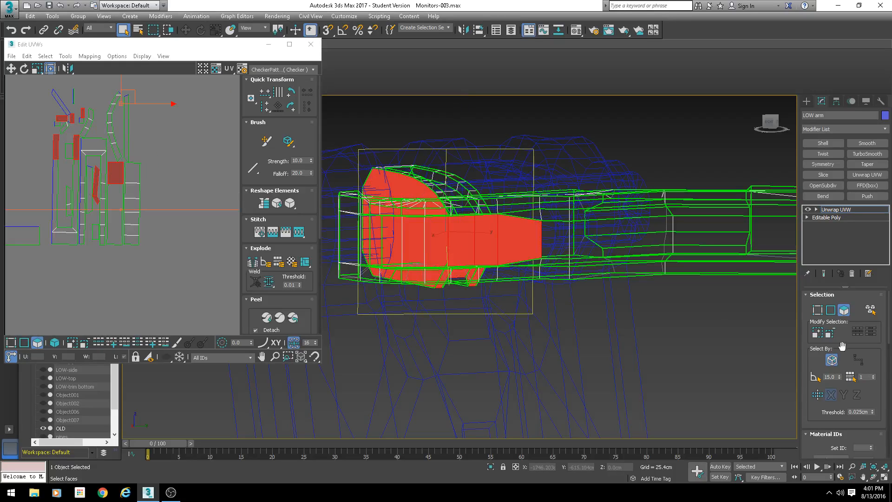
{"action": "key", "text": "ctrl+z"}
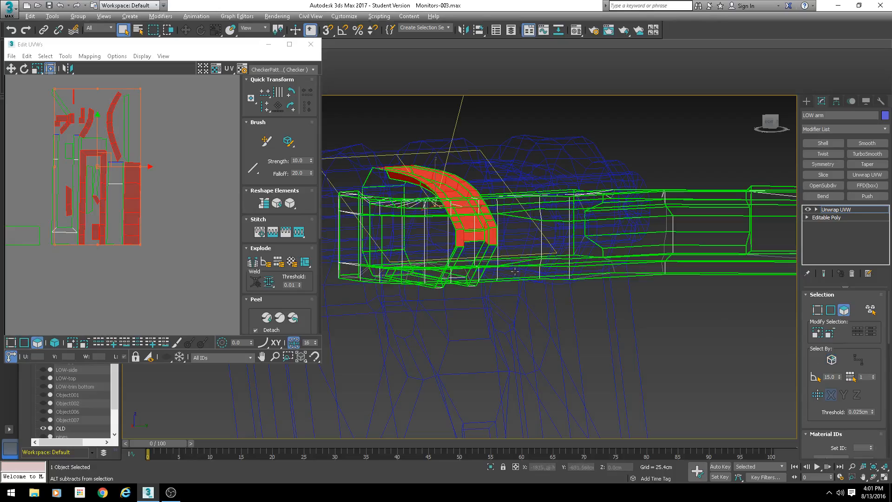
{"action": "middle_click_drag", "start_coordinate": [441, 241], "coordinate": [465, 207], "text": "alt"}
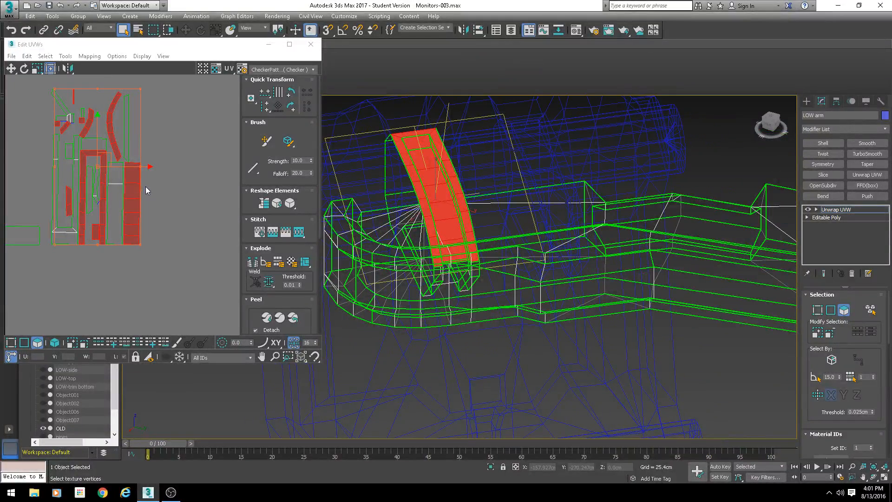
- Move the selected strip's UVs aside into empty space in the UV editor
{"action": "scroll", "coordinate": [74, 199], "scroll_direction": "down", "scroll_amount": 2}
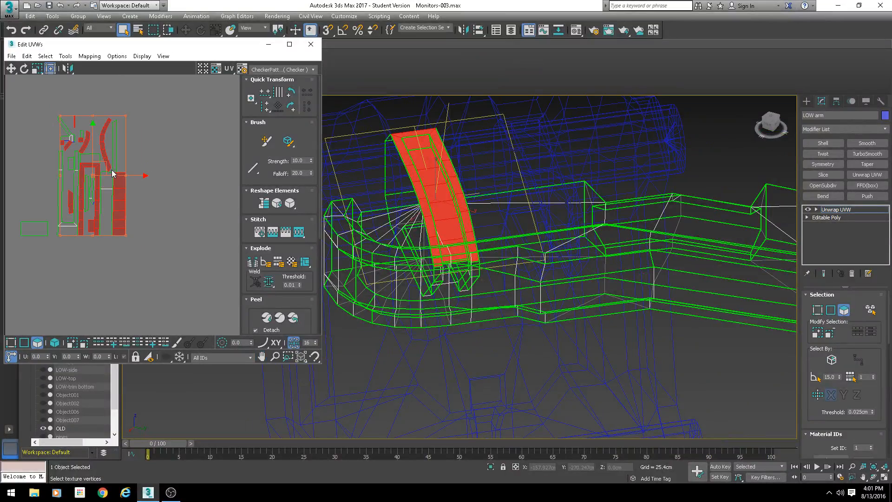
{"action": "mouse_move", "coordinate": [95, 164]}
{"action": "left_mouse_down"}
{"action": "mouse_move", "coordinate": [139, 170]}
{"action": "mouse_move", "coordinate": [116, 177]}
{"action": "mouse_move", "coordinate": [100, 161]}
{"action": "left_mouse_up"}
{"action": "left_click_drag", "start_coordinate": [107, 166], "coordinate": [183, 185]}
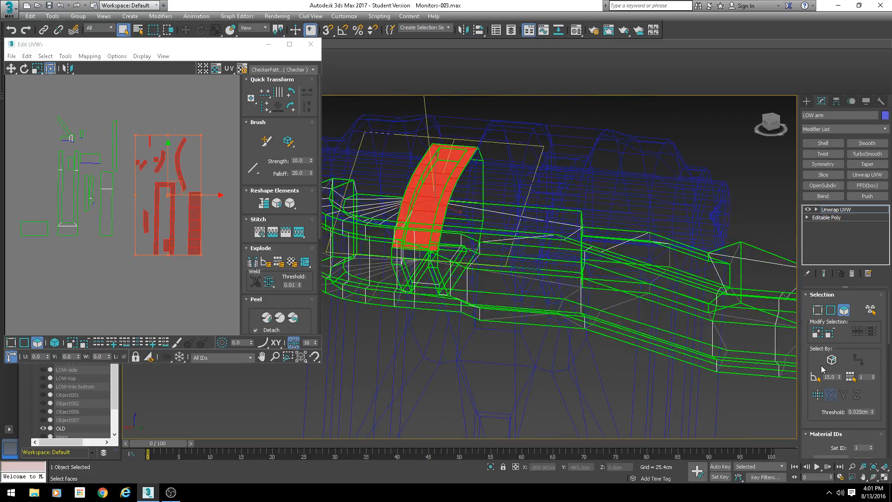
- Apply a planar projection to the selected strip faces and move the resulting shell into open UV space
{"action": "scroll", "coordinate": [805, 358], "scroll_direction": "down", "scroll_amount": 10}
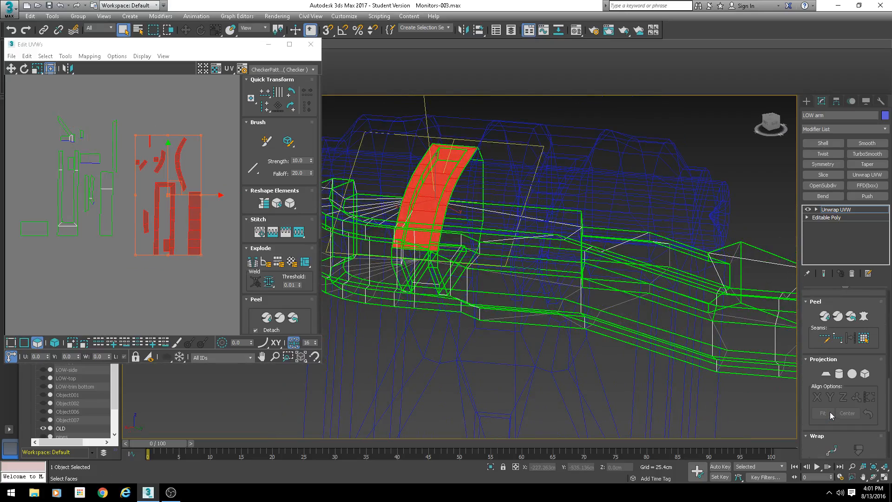
{"action": "left_click", "coordinate": [827, 375]}
{"action": "scroll", "coordinate": [134, 210], "scroll_direction": "down", "scroll_amount": 5}
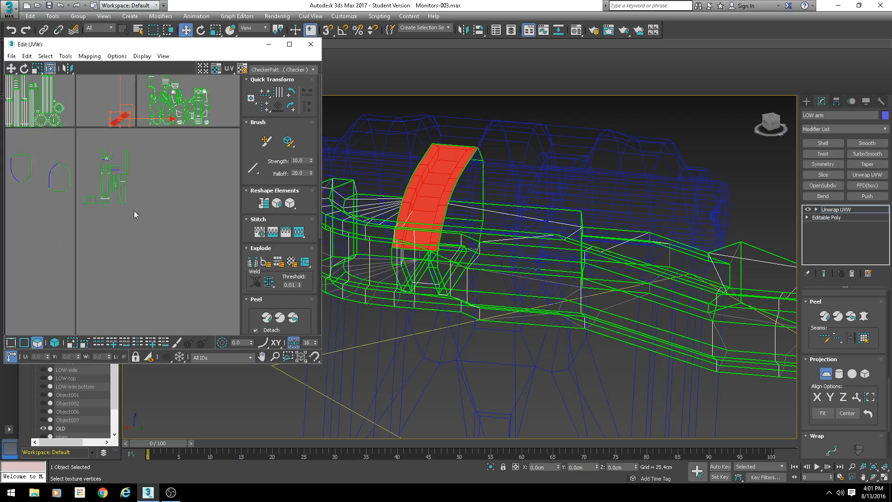
{"action": "middle_click_drag", "start_coordinate": [123, 112], "coordinate": [127, 188]}
{"action": "scroll", "coordinate": [146, 239], "scroll_direction": "up", "scroll_amount": 6}
{"action": "scroll", "coordinate": [97, 193], "scroll_direction": "up", "scroll_amount": 4}
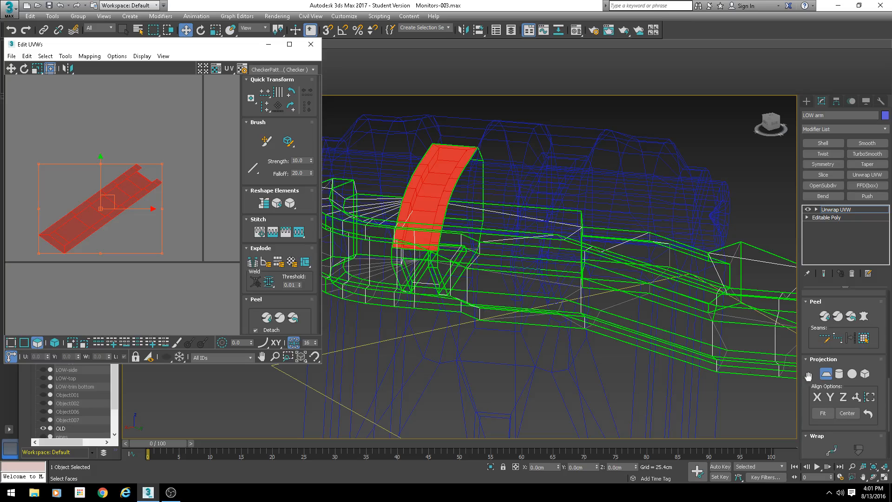
- Undo the last UV edit on the slot's curved inner strip
{"action": "scroll", "coordinate": [527, 279], "scroll_direction": "down", "scroll_amount": 5}
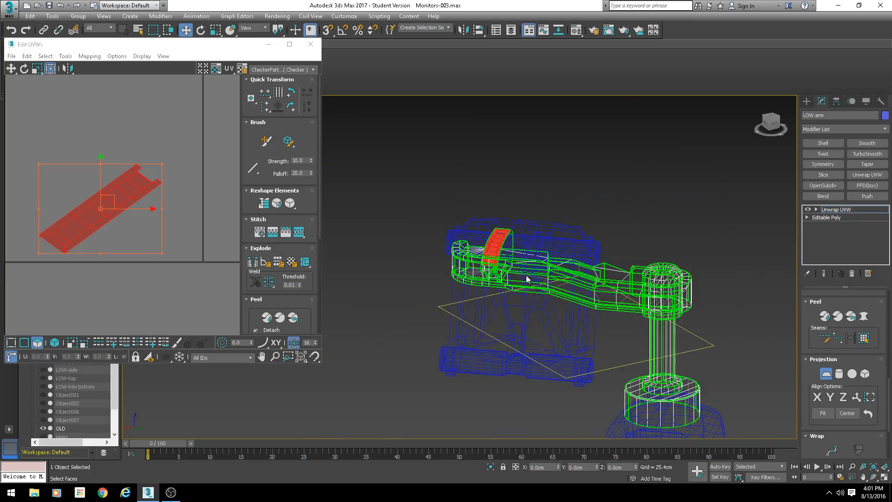
{"action": "scroll", "coordinate": [489, 255], "scroll_direction": "up", "scroll_amount": 5}
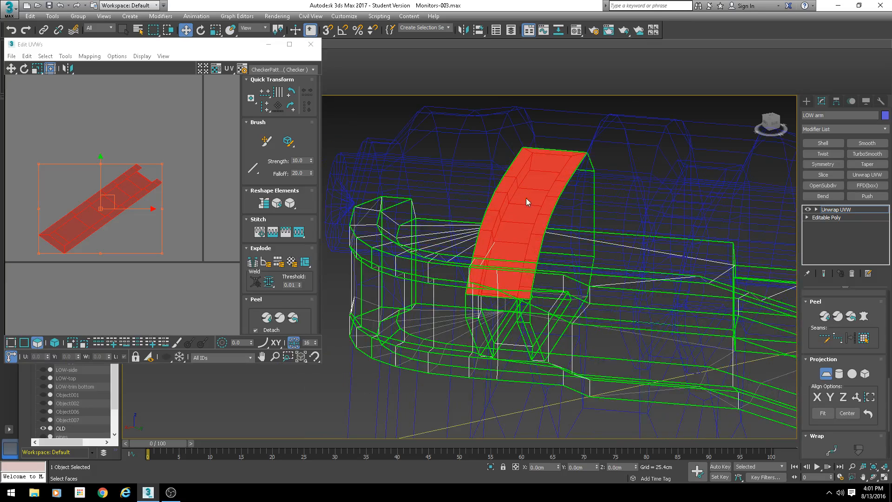
{"action": "middle_click_drag", "start_coordinate": [526, 198], "coordinate": [514, 242], "text": "alt"}
{"action": "key", "text": "F3"}
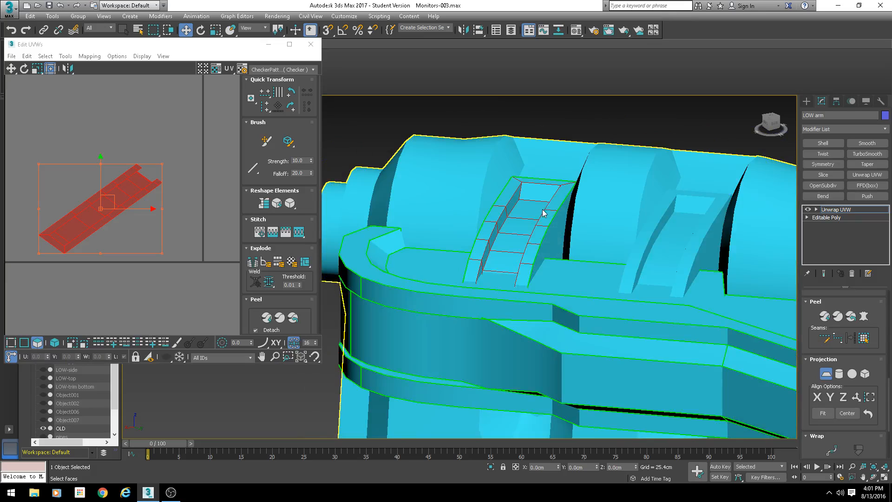
{"action": "key", "text": "ctrl+z"}
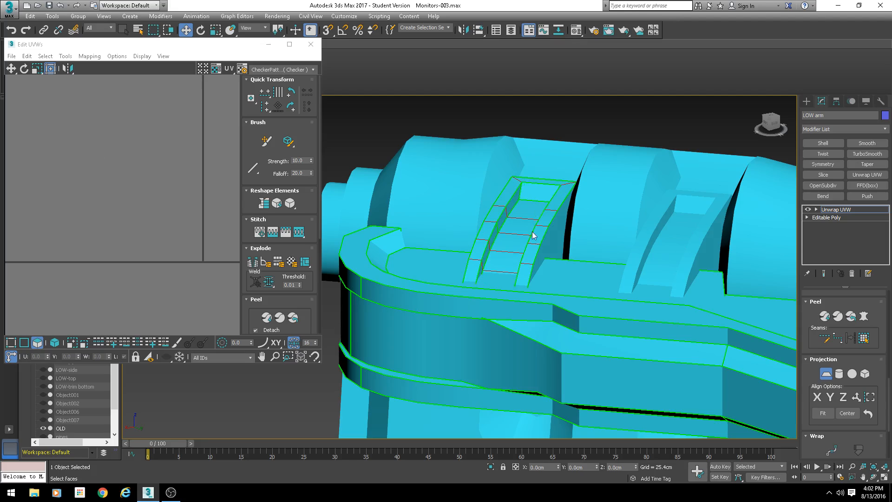
- Align the strip's planar projection to the Z axis and finish the projection
{"action": "middle_click_drag", "start_coordinate": [523, 199], "coordinate": [539, 221], "text": "alt"}
{"action": "scroll", "coordinate": [539, 221], "scroll_direction": "up", "scroll_amount": 3}
{"action": "middle_click_drag", "start_coordinate": [543, 279], "coordinate": [504, 100]}
{"action": "scroll", "coordinate": [252, 200], "scroll_direction": "down", "scroll_amount": 1}
{"action": "scroll", "coordinate": [543, 277], "scroll_direction": "up", "scroll_amount": 2}
{"action": "scroll", "coordinate": [761, 381], "scroll_direction": "down", "scroll_amount": 3}
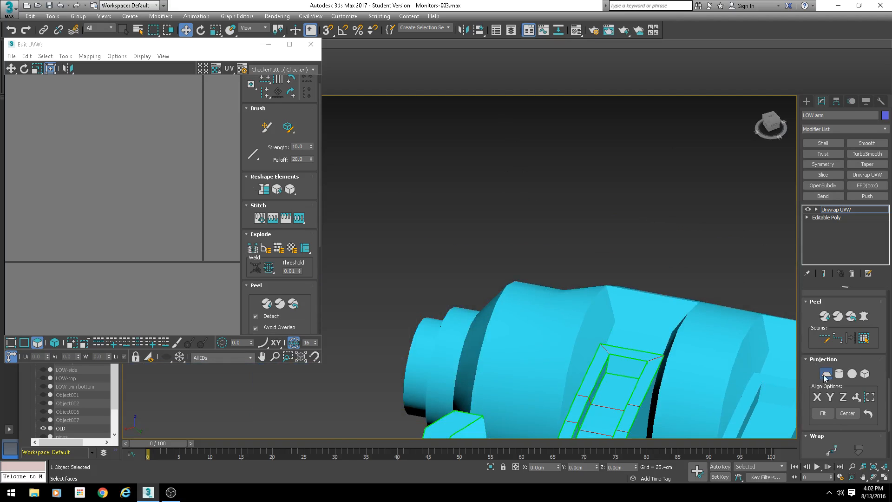
{"action": "left_click", "coordinate": [843, 397]}
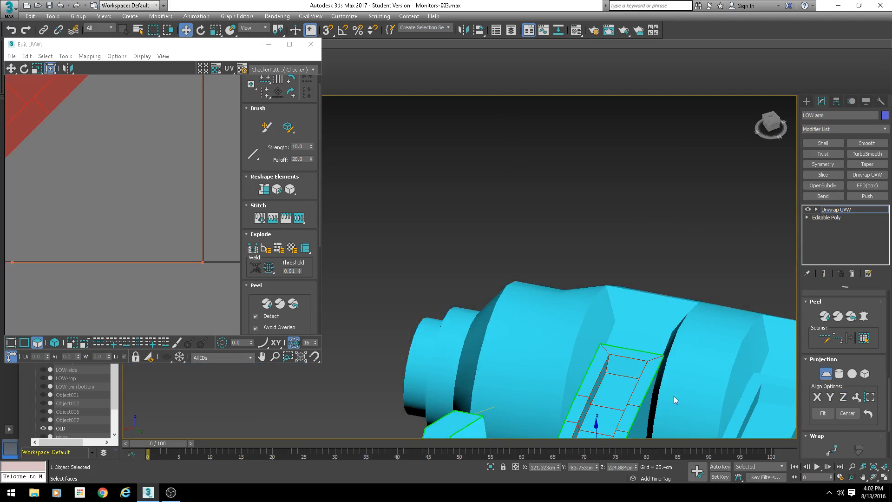
{"action": "scroll", "coordinate": [127, 101], "scroll_direction": "down", "scroll_amount": 2}
{"action": "scroll", "coordinate": [488, 297], "scroll_direction": "down", "scroll_amount": 3}
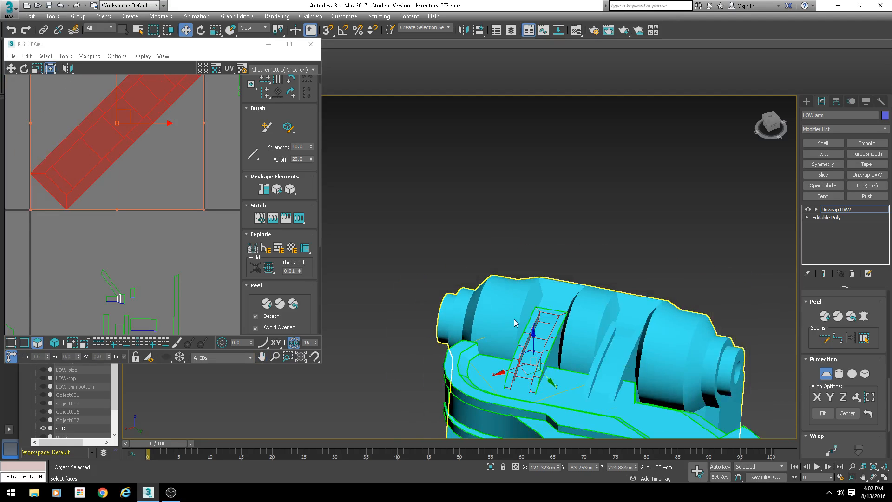
{"action": "scroll", "coordinate": [548, 342], "scroll_direction": "up", "scroll_amount": 3}
{"action": "middle_click_drag", "start_coordinate": [528, 369], "coordinate": [535, 267]}
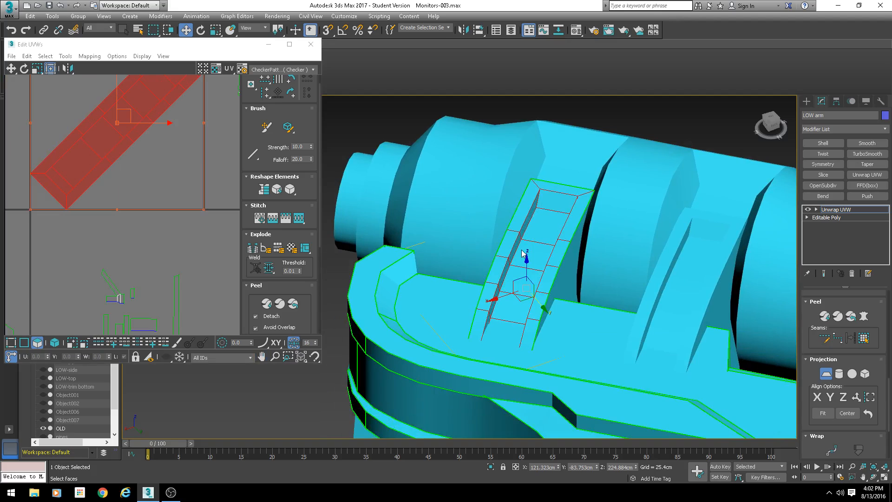
{"action": "left_click", "coordinate": [824, 377]}
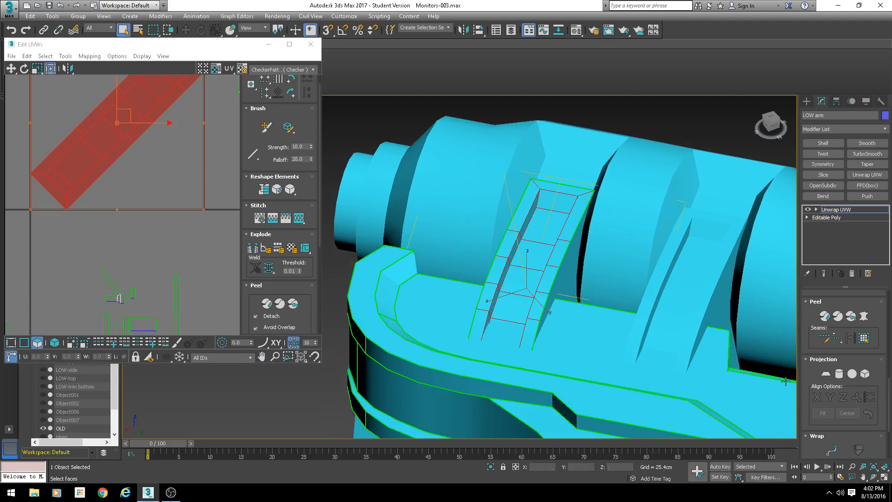
{"action": "scroll", "coordinate": [231, 169], "scroll_direction": "down", "scroll_amount": 4}
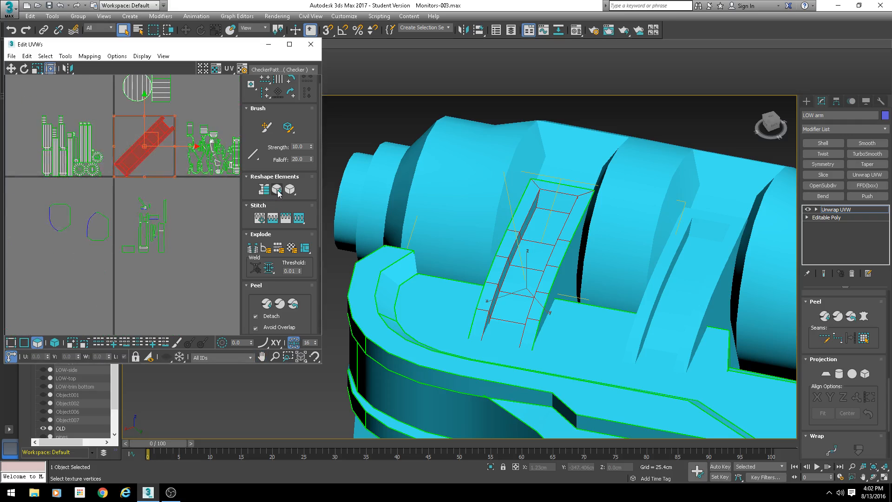
{"action": "scroll", "coordinate": [279, 194], "scroll_direction": "up", "scroll_amount": 1}
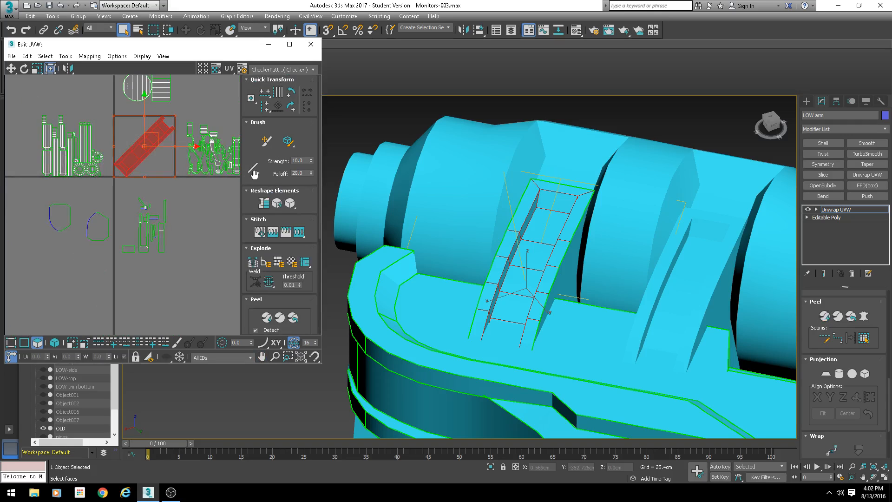
{"action": "left_click", "coordinate": [830, 319]}
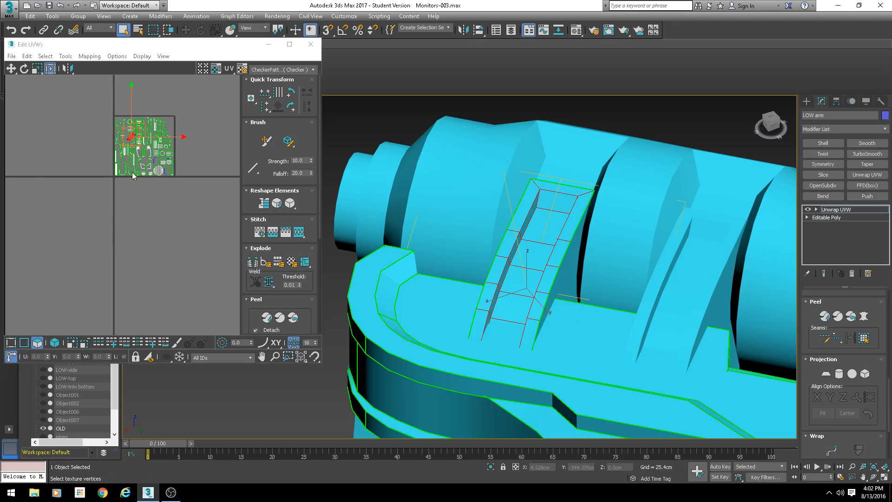
{"action": "key", "text": "ctrl+z"}
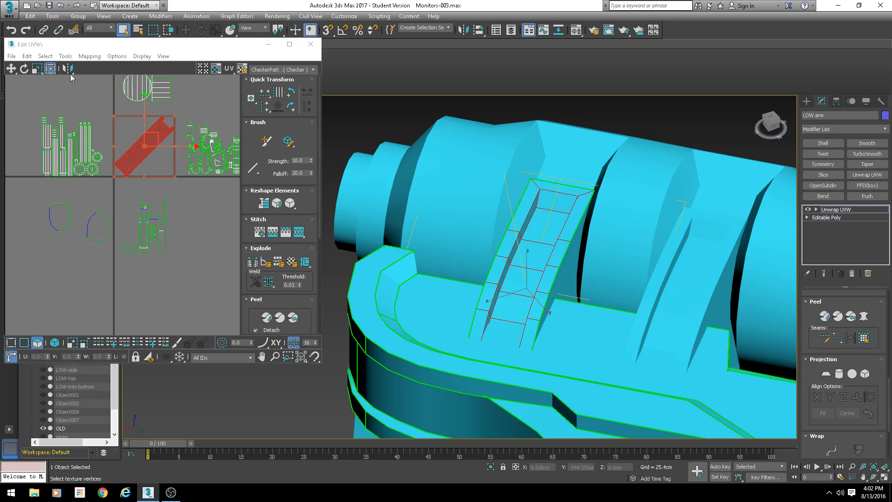
- Pelt map the selected strip faces, running the pelt and relax solvers before committing
{"action": "left_click", "coordinate": [68, 58]}
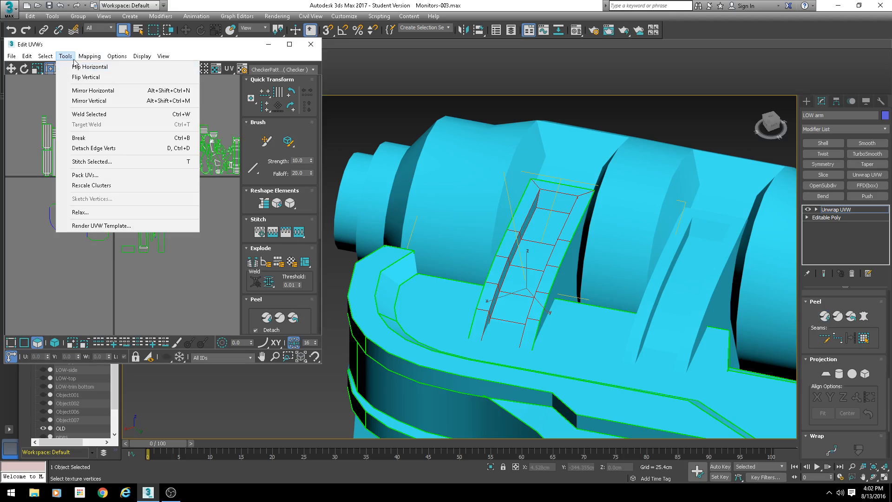
{"action": "left_click", "coordinate": [864, 317]}
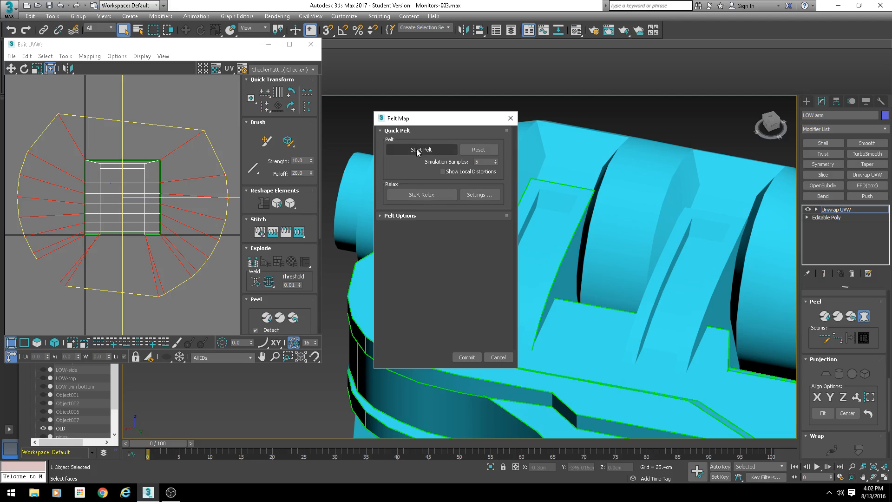
{"action": "left_click", "coordinate": [417, 149]}
{"action": "left_click", "coordinate": [431, 197]}
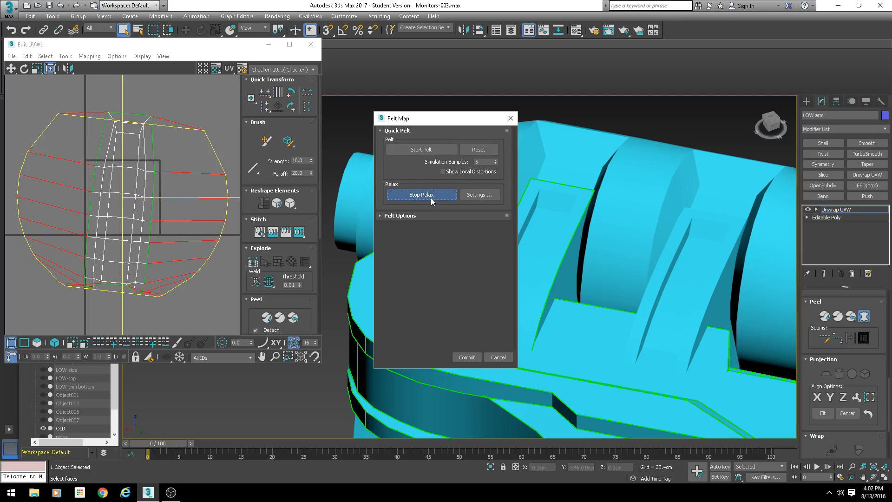
{"action": "left_click", "coordinate": [468, 358]}
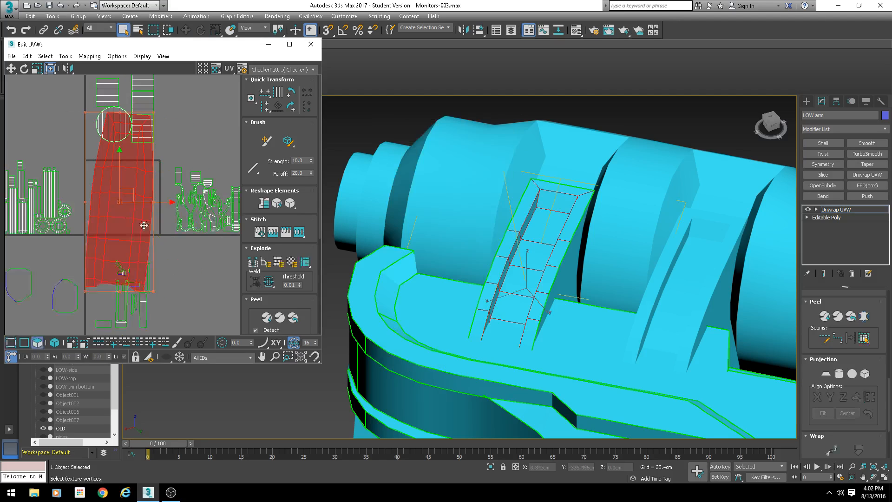
- Rotate the pelted strip shell slightly to stand upright in the UV editor
{"action": "left_click_drag", "start_coordinate": [131, 166], "coordinate": [235, 165]}
{"action": "middle_click_drag", "start_coordinate": [235, 165], "coordinate": [115, 171]}
{"action": "scroll", "coordinate": [115, 171], "scroll_direction": "up", "scroll_amount": 3}
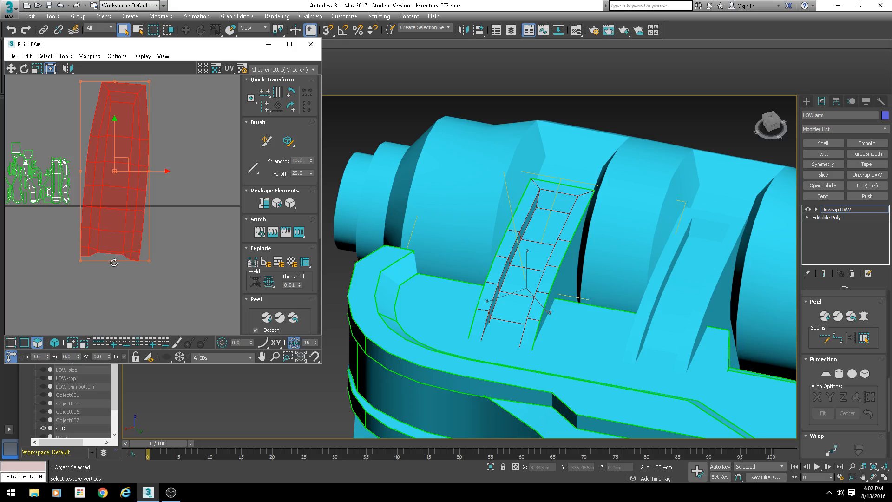
{"action": "left_click_drag", "start_coordinate": [114, 260], "coordinate": [121, 259]}
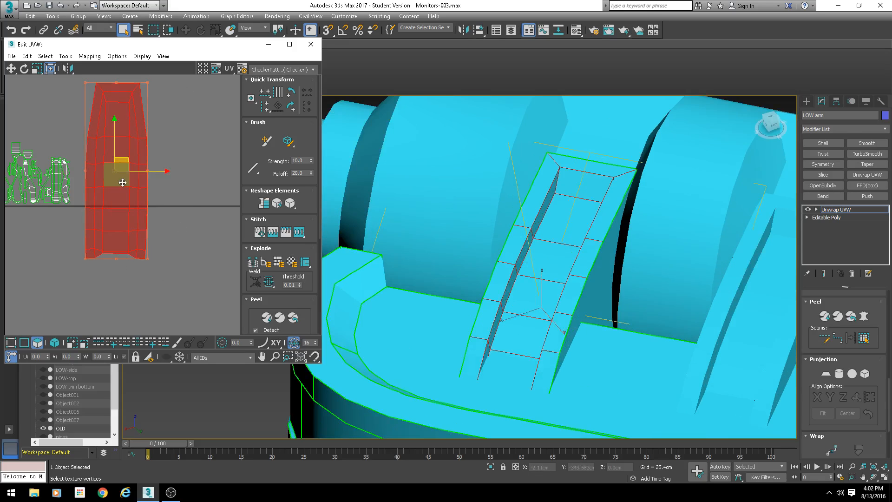
- Switch the UV editor background to the checker texture map and inspect the strip's mapping in the viewport
{"action": "middle_click_drag", "start_coordinate": [418, 195], "coordinate": [391, 209], "text": "alt"}
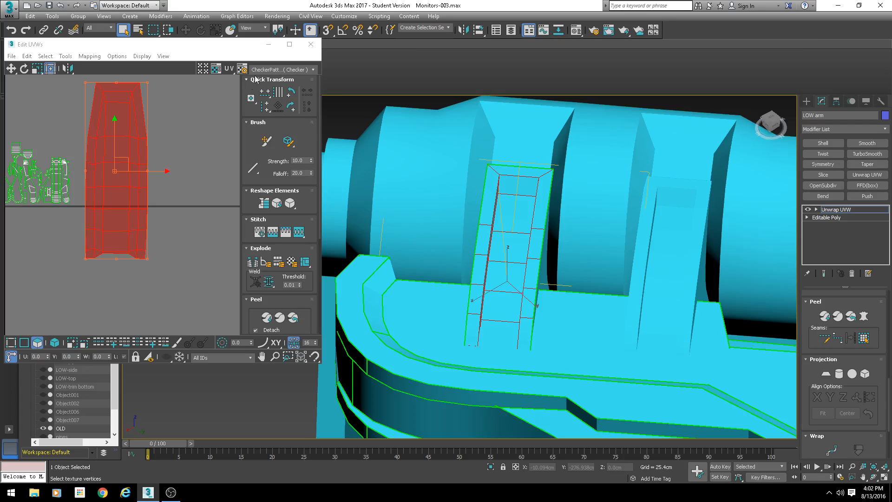
{"action": "left_click", "coordinate": [268, 70]}
{"action": "left_click", "coordinate": [268, 84]}
{"action": "scroll", "coordinate": [528, 257], "scroll_direction": "up", "scroll_amount": 5}
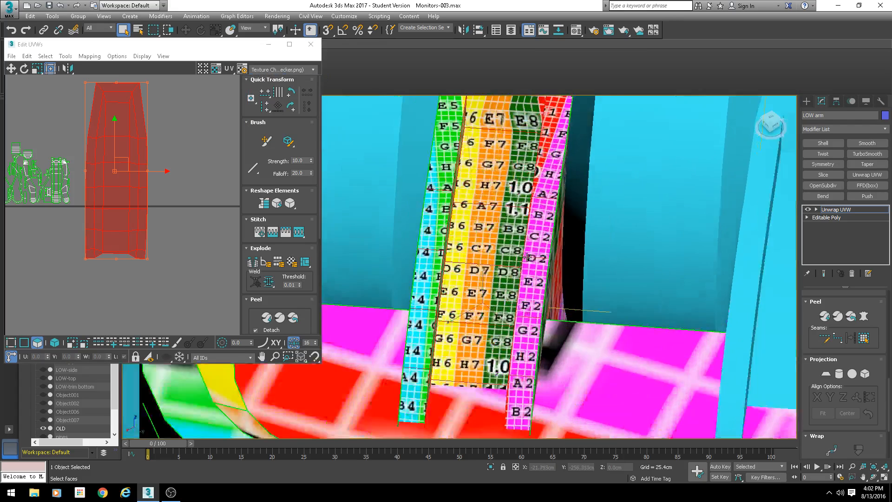
{"action": "middle_click_drag", "start_coordinate": [528, 256], "coordinate": [412, 250], "text": "alt"}
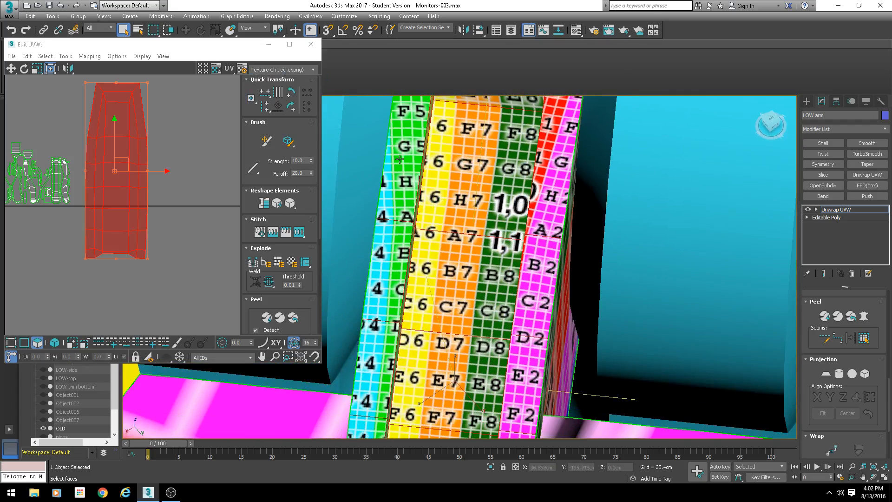
{"action": "middle_click_drag", "start_coordinate": [400, 159], "coordinate": [389, 233]}
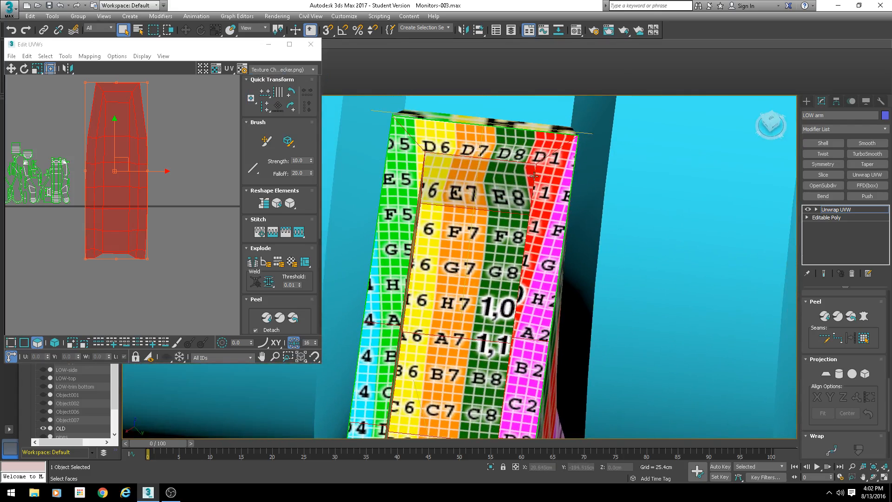
{"action": "middle_click_drag", "start_coordinate": [490, 242], "coordinate": [455, 253], "text": "alt"}
{"action": "middle_click_drag", "start_coordinate": [460, 284], "coordinate": [453, 253], "text": "alt"}
{"action": "scroll", "coordinate": [477, 285], "scroll_direction": "down", "scroll_amount": 4}
{"action": "middle_click_drag", "start_coordinate": [171, 140], "coordinate": [169, 221]}
{"action": "scroll", "coordinate": [168, 221], "scroll_direction": "up", "scroll_amount": 3}
{"action": "key", "text": "1"}
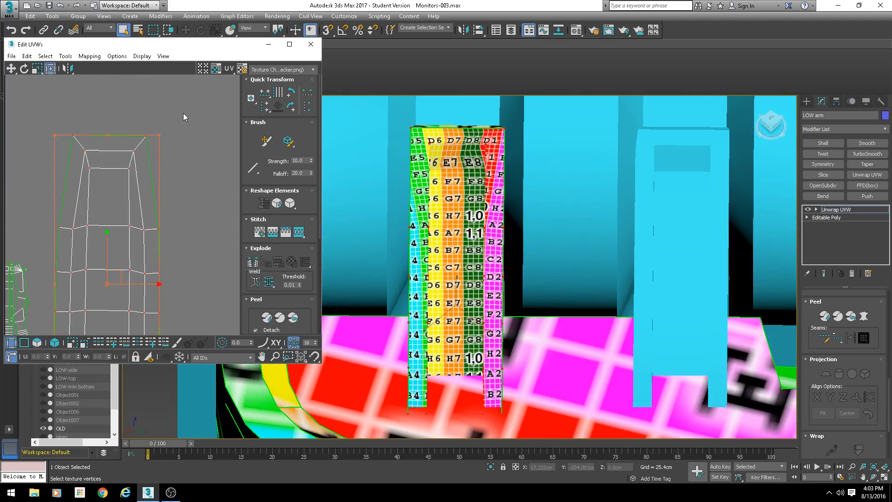
{"action": "left_click", "coordinate": [88, 146]}
{"action": "left_click_drag", "start_coordinate": [71, 133], "coordinate": [62, 133]}
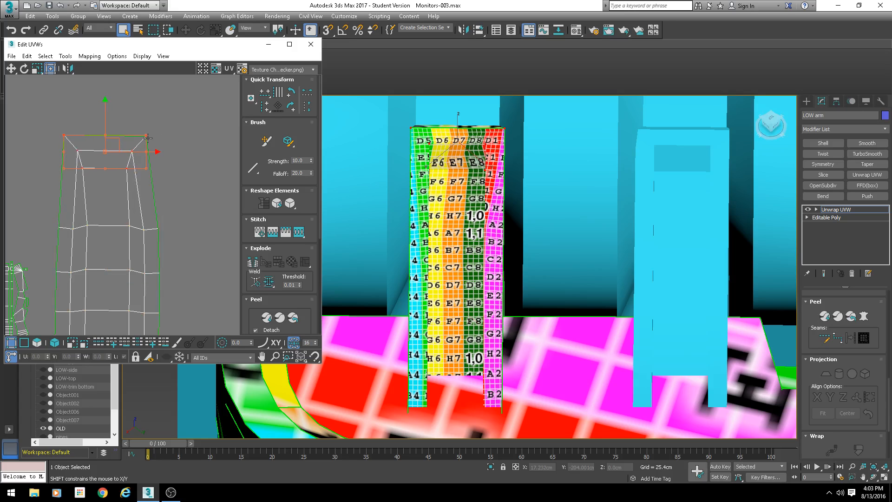
{"action": "left_click_drag", "start_coordinate": [149, 135], "coordinate": [158, 135]}
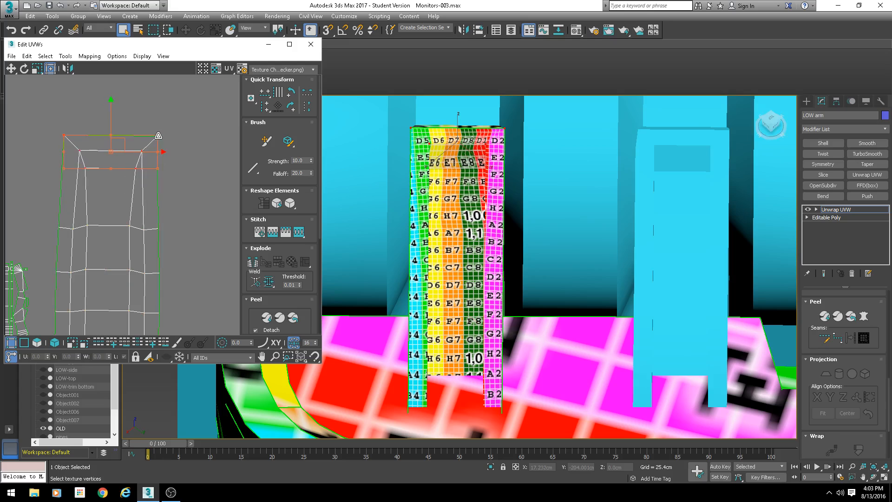
{"action": "scroll", "coordinate": [497, 199], "scroll_direction": "up", "scroll_amount": 5}
{"action": "middle_click_drag", "start_coordinate": [497, 199], "coordinate": [498, 273]}
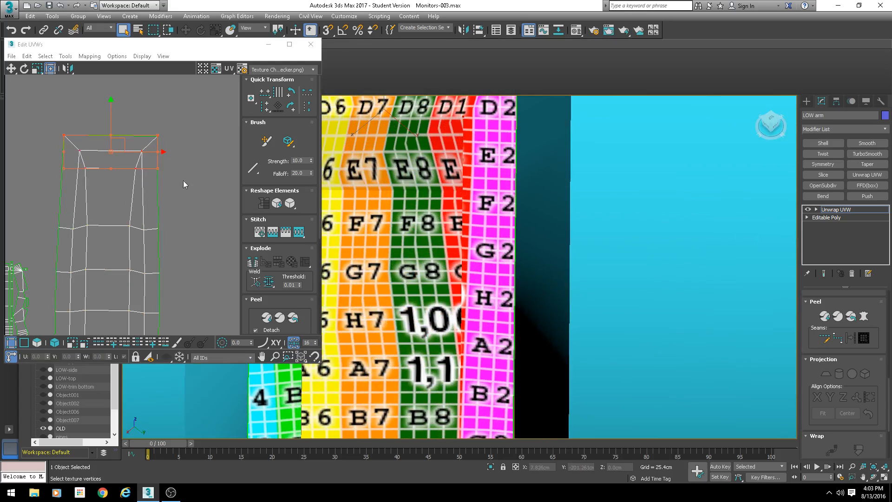
{"action": "middle_click_drag", "start_coordinate": [452, 199], "coordinate": [491, 138], "text": "alt"}
{"action": "middle_click_drag", "start_coordinate": [486, 178], "coordinate": [537, 255]}
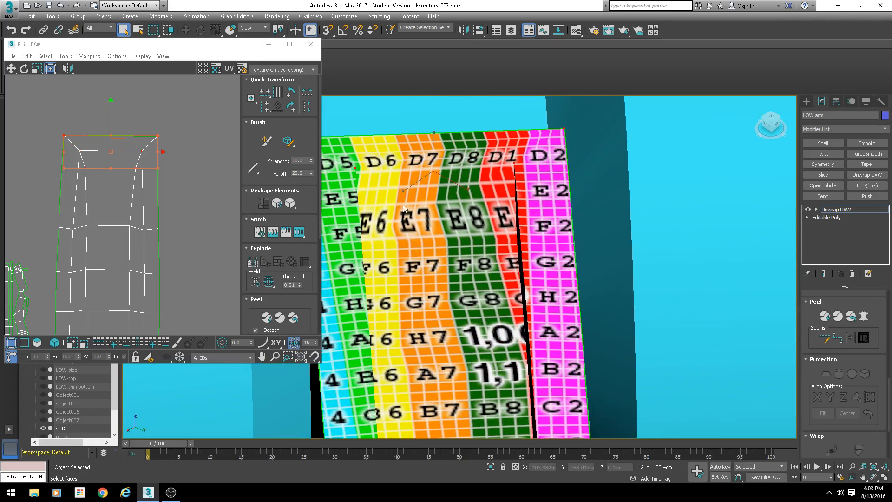
{"action": "key", "text": "ctrl+z"}
{"action": "key", "text": "ctrl+z"}
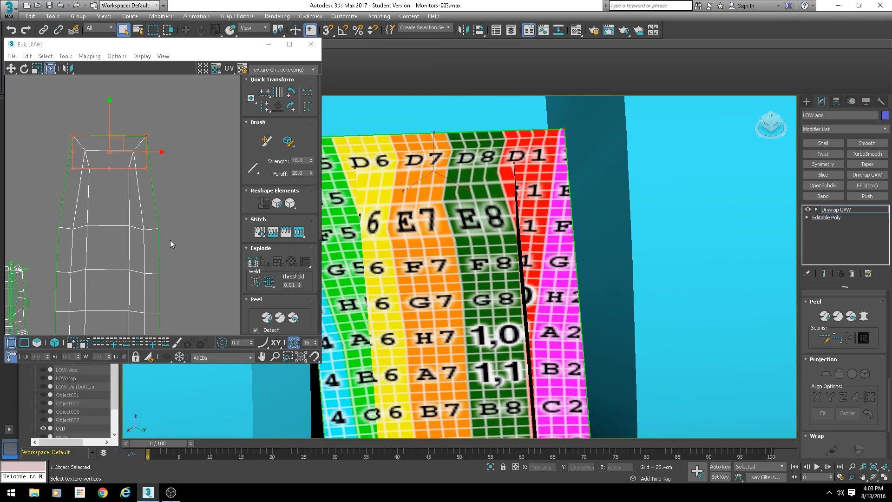
- Examine the pelted strip's UV shell and its checker mapping around the arm's curved slot
{"action": "scroll", "coordinate": [166, 238], "scroll_direction": "down", "scroll_amount": 2}
{"action": "scroll", "coordinate": [162, 210], "scroll_direction": "up", "scroll_amount": 2}
{"action": "left_click", "coordinate": [168, 194]}
{"action": "scroll", "coordinate": [122, 199], "scroll_direction": "down", "scroll_amount": 5}
{"action": "middle_click_drag", "start_coordinate": [108, 272], "coordinate": [122, 208]}
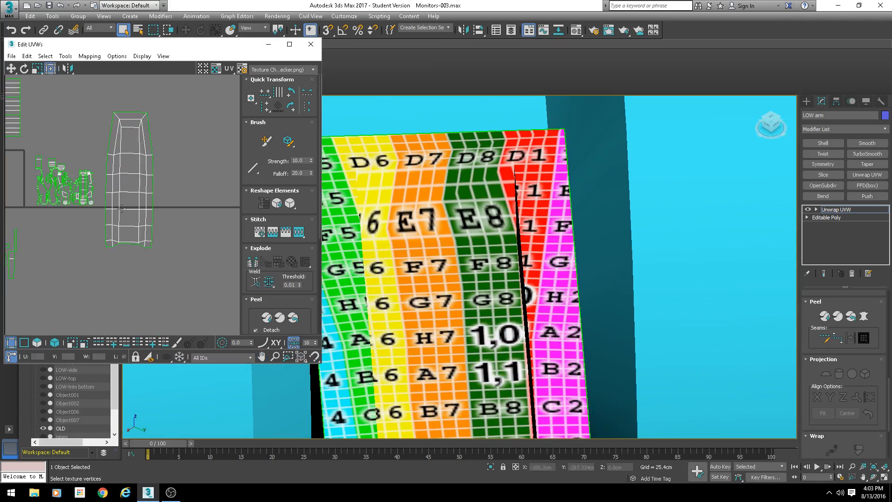
{"action": "left_click_drag", "start_coordinate": [76, 299], "coordinate": [75, 299]}
{"action": "scroll", "coordinate": [425, 274], "scroll_direction": "down", "scroll_amount": 2}
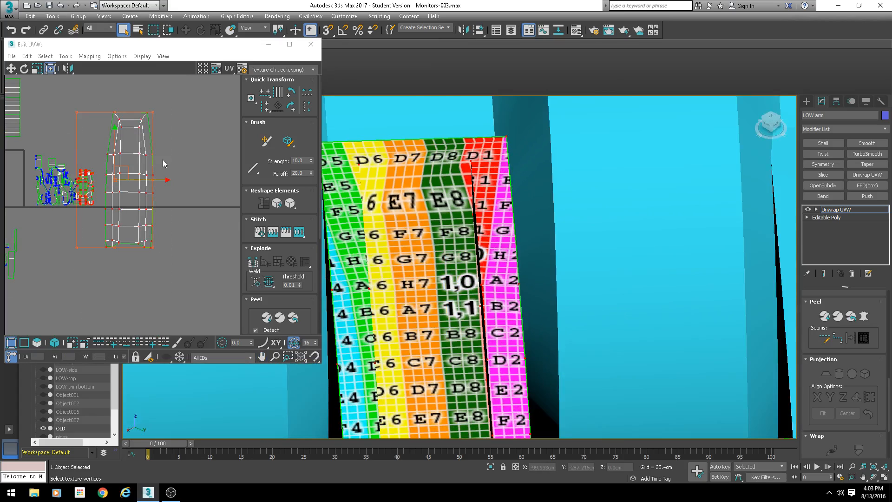
{"action": "left_click", "coordinate": [163, 160]}
{"action": "scroll", "coordinate": [129, 243], "scroll_direction": "up", "scroll_amount": 6}
{"action": "scroll", "coordinate": [424, 297], "scroll_direction": "down", "scroll_amount": 2}
{"action": "middle_click_drag", "start_coordinate": [418, 316], "coordinate": [506, 263], "text": "alt"}
{"action": "scroll", "coordinate": [444, 322], "scroll_direction": "down", "scroll_amount": 3}
{"action": "scroll", "coordinate": [444, 326], "scroll_direction": "up", "scroll_amount": 5}
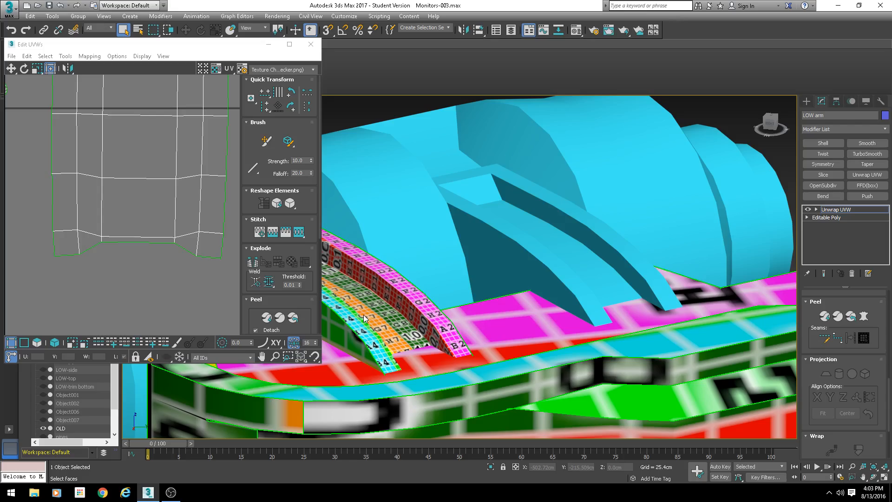
{"action": "mouse_move", "coordinate": [450, 355]}
{"action": "middle_mouse_down", "text": "alt"}
{"action": "mouse_move", "coordinate": [467, 294]}
{"action": "mouse_move", "coordinate": [463, 331]}
{"action": "mouse_move", "coordinate": [462, 312]}
{"action": "middle_mouse_up", "text": "alt"}
{"action": "key", "text": "F3"}
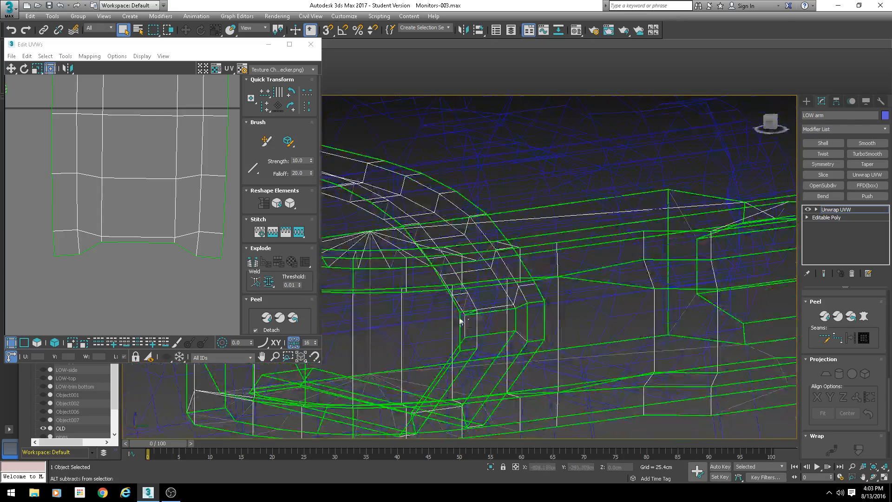
{"action": "key", "text": "F3"}
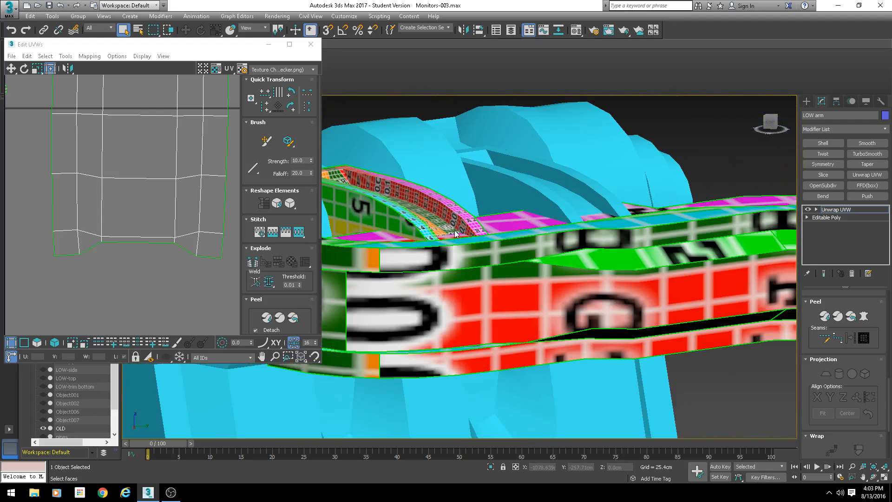
{"action": "scroll", "coordinate": [475, 236], "scroll_direction": "down", "scroll_amount": 6}
{"action": "middle_click_drag", "start_coordinate": [475, 236], "coordinate": [513, 254], "text": "alt"}
{"action": "scroll", "coordinate": [473, 264], "scroll_direction": "up", "scroll_amount": 4}
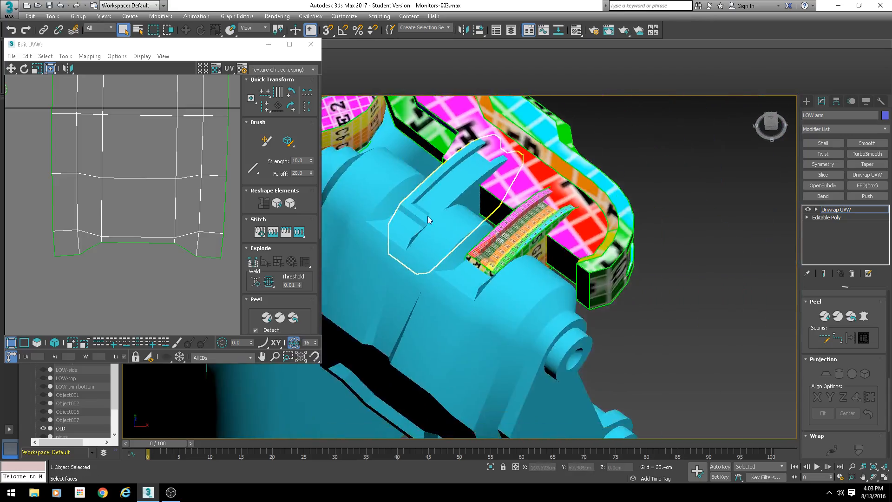
- Stitch the selected cap face onto the pelted strip shell with Align Clusters, Scale Clusters and bias 0.5
{"action": "scroll", "coordinate": [513, 253], "scroll_direction": "up", "scroll_amount": 4}
{"action": "middle_click_drag", "start_coordinate": [566, 263], "coordinate": [469, 251], "text": "alt"}
{"action": "scroll", "coordinate": [132, 175], "scroll_direction": "down", "scroll_amount": 5}
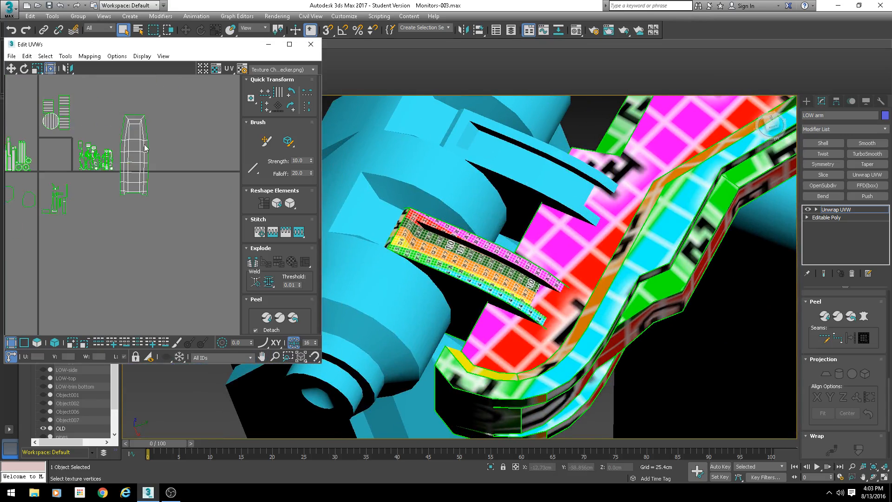
{"action": "left_click", "coordinate": [24, 343]}
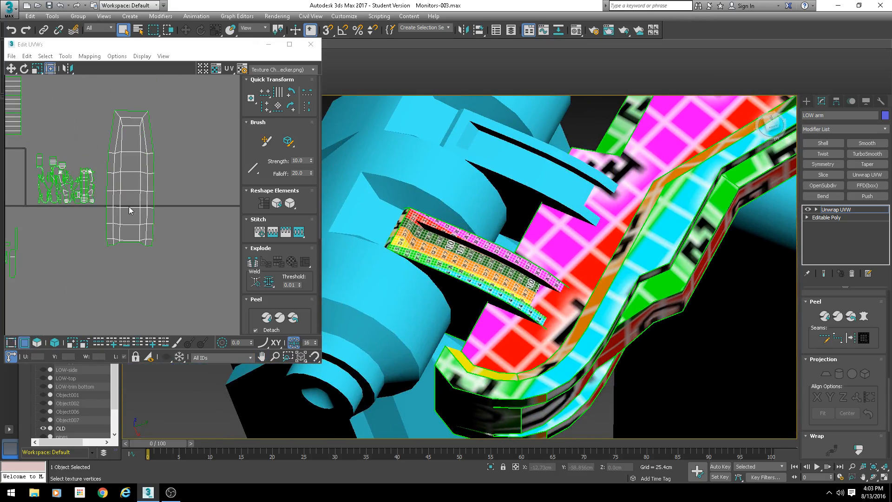
{"action": "left_click", "coordinate": [126, 116]}
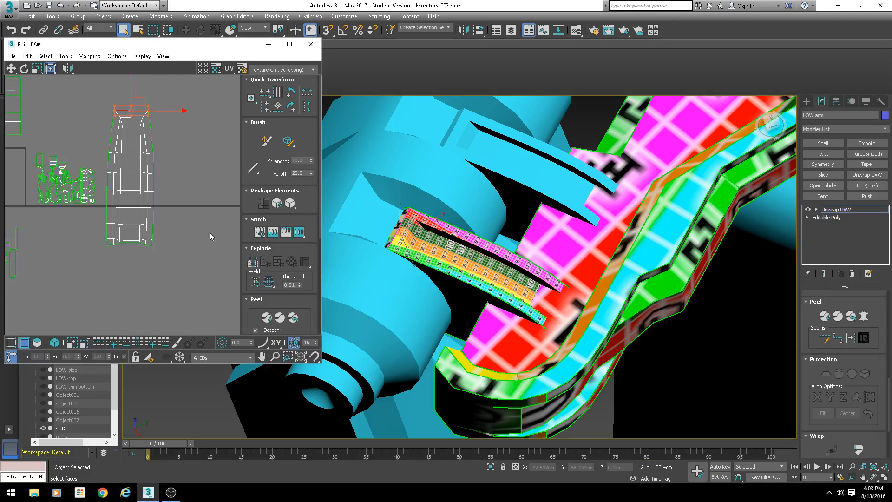
{"action": "middle_click_drag", "start_coordinate": [162, 210], "coordinate": [156, 218]}
{"action": "key", "text": "s"}
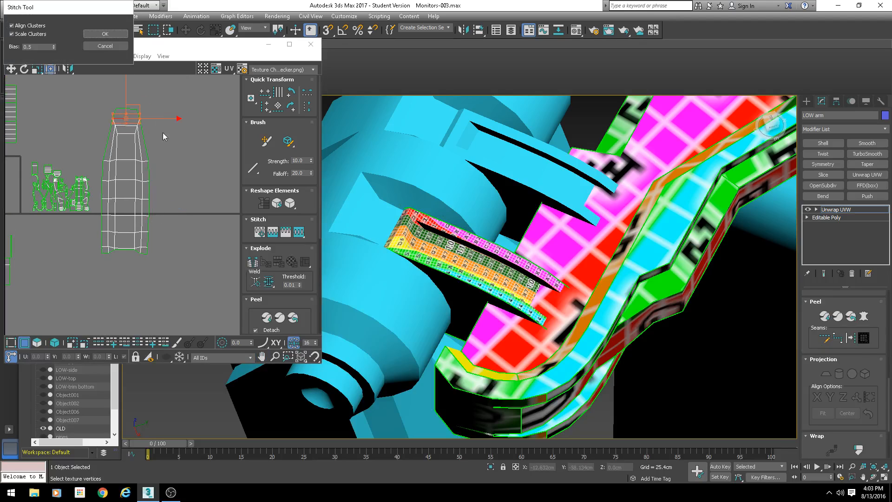
{"action": "right_click", "coordinate": [54, 47]}
{"action": "left_click", "coordinate": [97, 36]}
- Select the faces lining the arm's slot channel and apply a planar projection to them
{"action": "middle_click_drag", "start_coordinate": [402, 231], "coordinate": [471, 238], "text": "alt"}
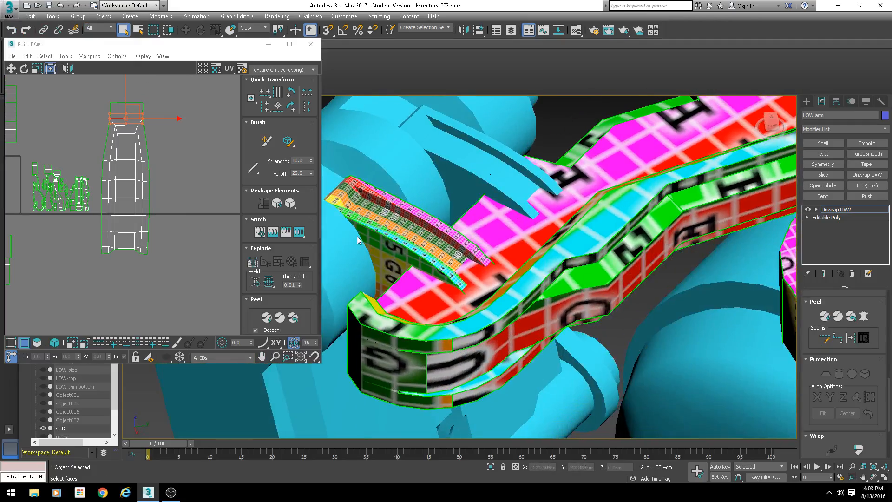
{"action": "middle_click_drag", "start_coordinate": [405, 272], "coordinate": [326, 367], "text": "alt"}
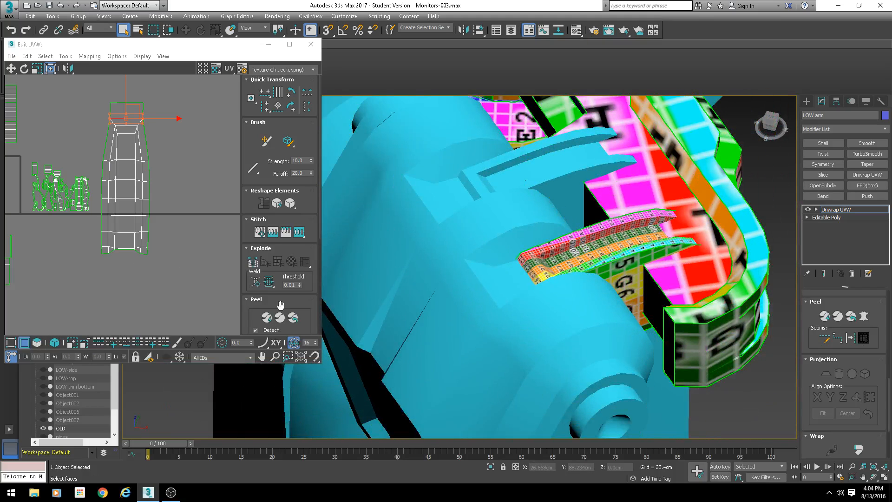
{"action": "scroll", "coordinate": [137, 241], "scroll_direction": "down", "scroll_amount": 5}
{"action": "left_click_drag", "start_coordinate": [118, 255], "coordinate": [124, 246]}
{"action": "middle_click_drag", "start_coordinate": [127, 237], "coordinate": [192, 139]}
{"action": "left_click_drag", "start_coordinate": [203, 115], "coordinate": [140, 199]}
{"action": "middle_click_drag", "start_coordinate": [436, 276], "coordinate": [565, 269], "text": "alt"}
{"action": "scroll", "coordinate": [564, 270], "scroll_direction": "up", "scroll_amount": 5}
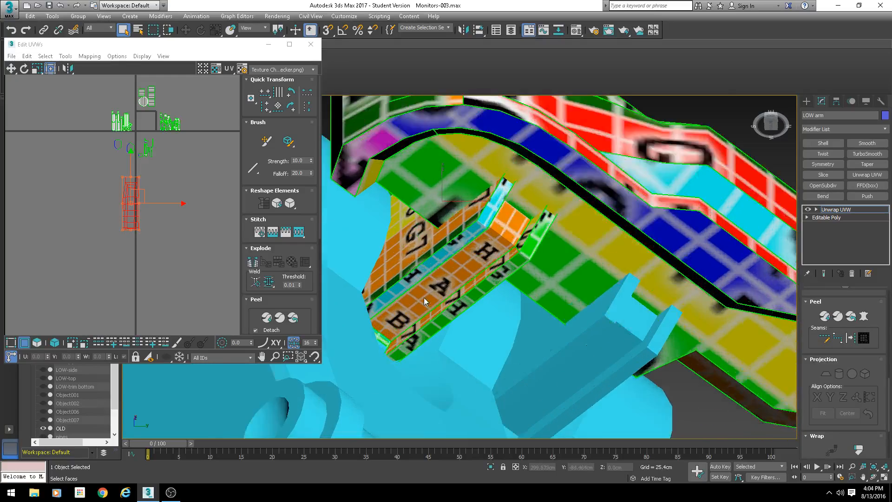
{"action": "scroll", "coordinate": [202, 180], "scroll_direction": "up", "scroll_amount": 4}
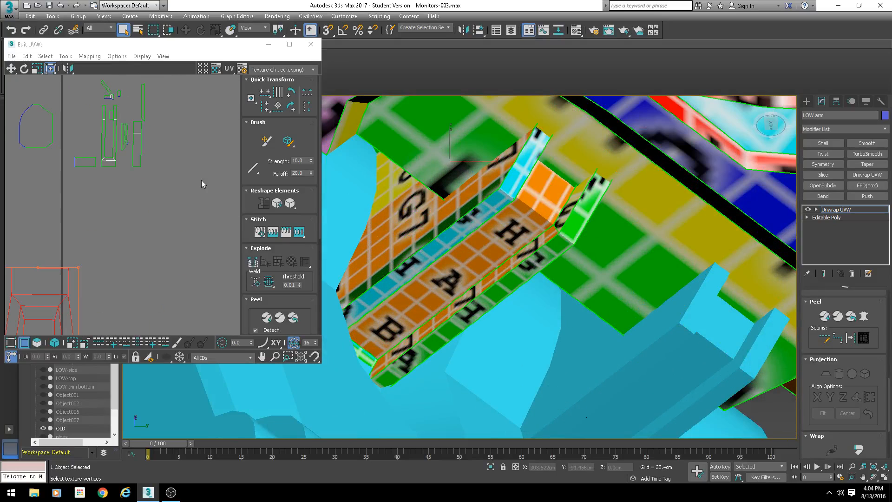
{"action": "left_click", "coordinate": [41, 343]}
{"action": "left_click", "coordinate": [488, 251]}
{"action": "middle_click_drag", "start_coordinate": [488, 251], "coordinate": [457, 285], "text": "alt"}
{"action": "left_click", "coordinate": [475, 183], "text": "ctrl"}
{"action": "left_click", "coordinate": [427, 352], "text": "ctrl"}
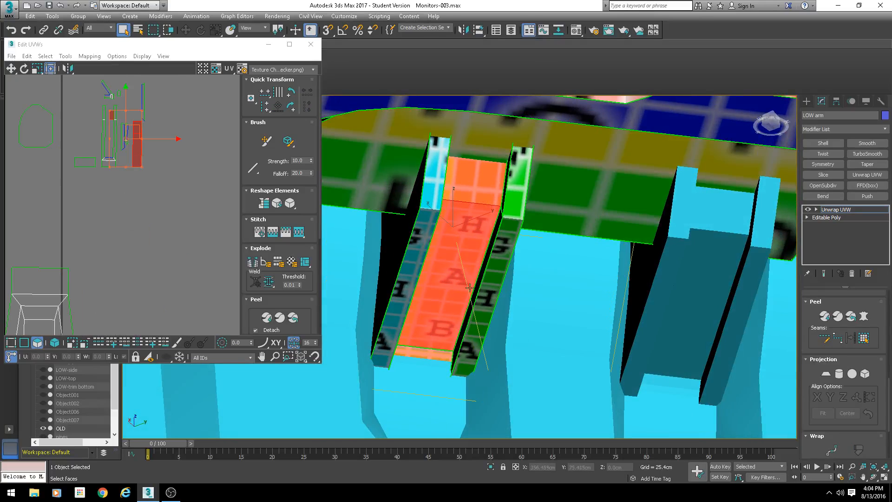
{"action": "left_click", "coordinate": [433, 210], "text": "ctrl"}
{"action": "left_click", "coordinate": [437, 199], "text": "ctrl"}
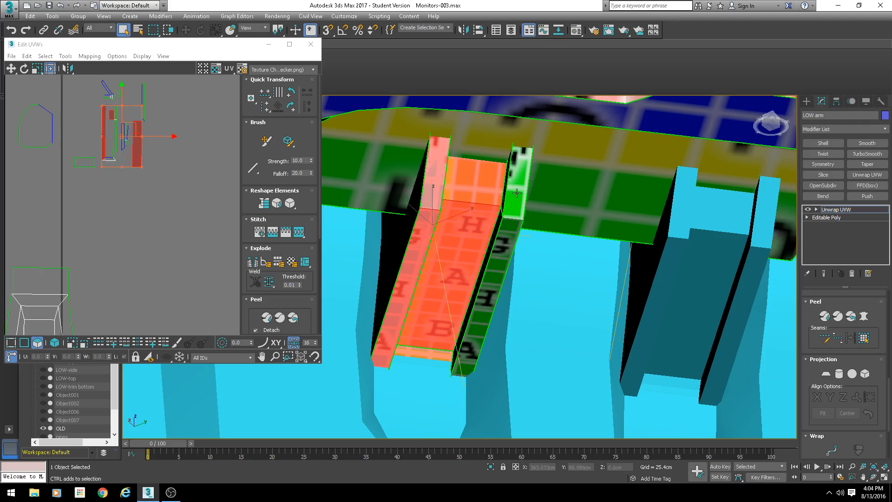
{"action": "left_click", "coordinate": [518, 199], "text": "ctrl"}
{"action": "middle_click_drag", "start_coordinate": [503, 201], "coordinate": [412, 254], "text": "alt"}
{"action": "left_click", "coordinate": [523, 252], "text": "ctrl"}
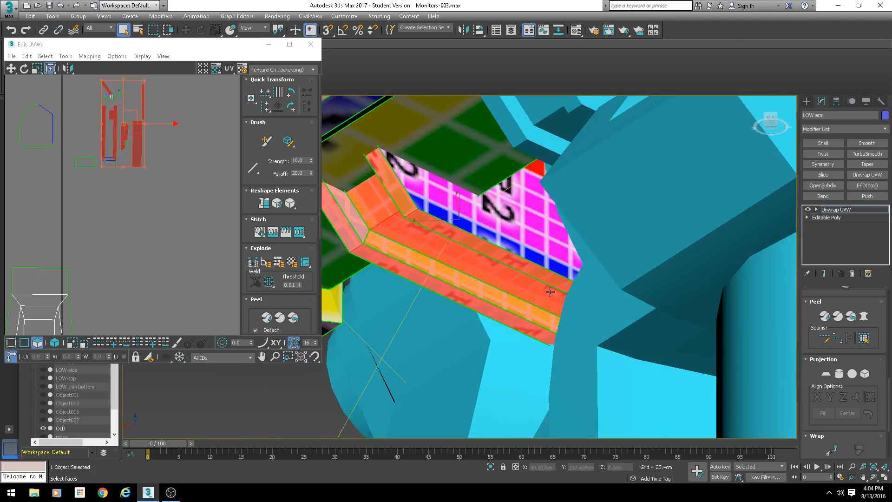
{"action": "middle_click_drag", "start_coordinate": [548, 288], "coordinate": [579, 261], "text": "alt"}
{"action": "left_click", "coordinate": [826, 378]}
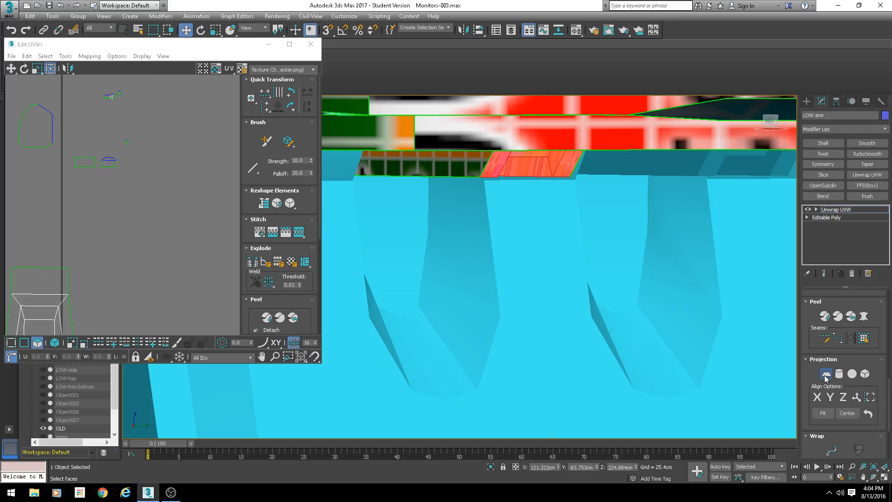
{"action": "left_click", "coordinate": [825, 377]}
- Pelt map the slot channel faces, running the pelt and relax solvers before committing
{"action": "scroll", "coordinate": [159, 251], "scroll_direction": "down", "scroll_amount": 5}
{"action": "middle_click_drag", "start_coordinate": [164, 140], "coordinate": [157, 198]}
{"action": "scroll", "coordinate": [157, 196], "scroll_direction": "up", "scroll_amount": 5}
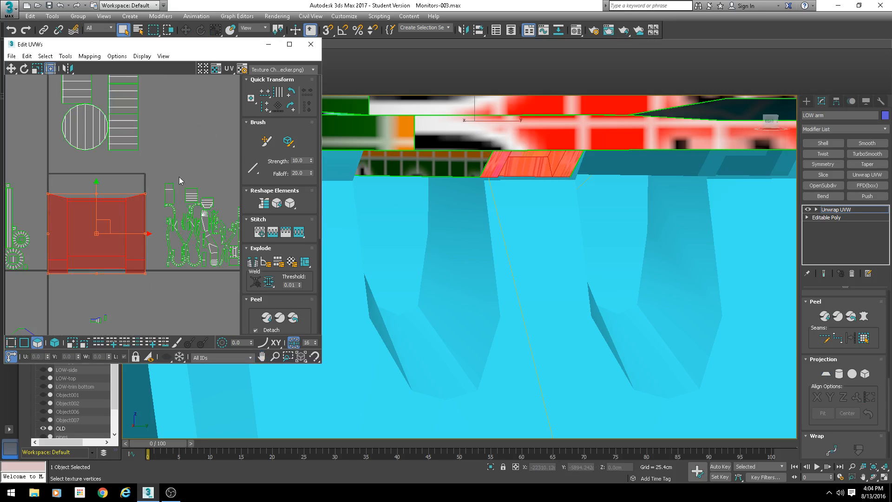
{"action": "left_click", "coordinate": [863, 317]}
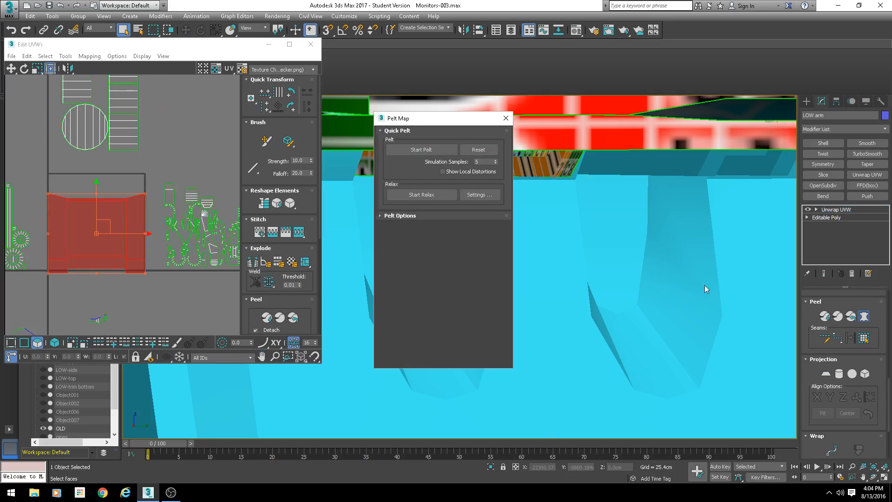
{"action": "left_click", "coordinate": [421, 150]}
{"action": "left_click", "coordinate": [421, 195]}
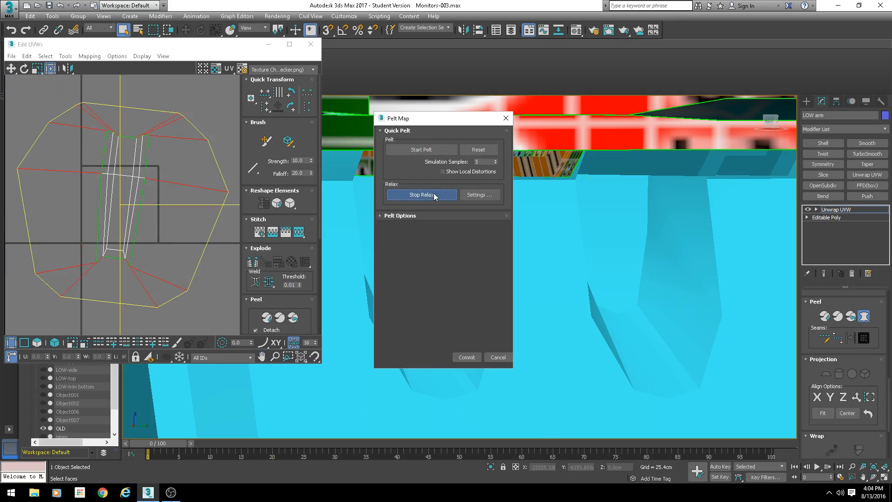
{"action": "left_click", "coordinate": [466, 357]}
- Inspect the slot channel's UV shell and its faces in the UV editor and in wireframe and shaded viewports
{"action": "scroll", "coordinate": [49, 211], "scroll_direction": "down", "scroll_amount": 3}
{"action": "middle_click_drag", "start_coordinate": [49, 210], "coordinate": [59, 131]}
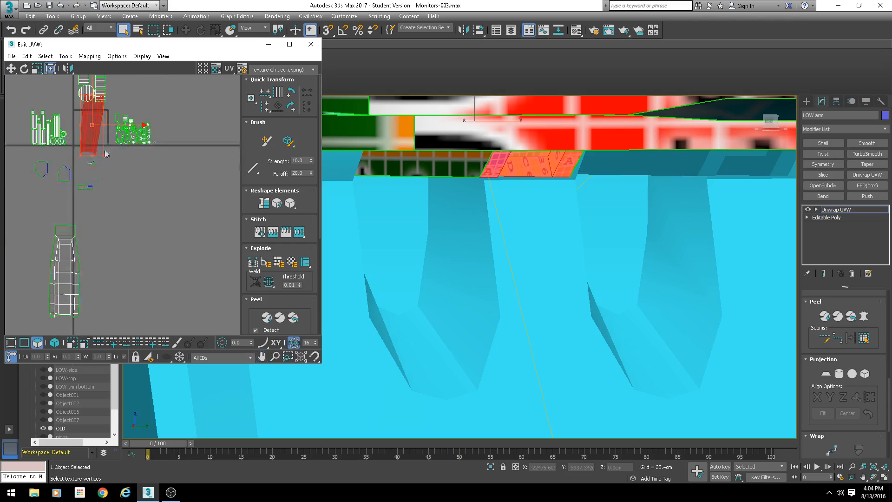
{"action": "left_click_drag", "start_coordinate": [99, 119], "coordinate": [121, 271]}
{"action": "scroll", "coordinate": [82, 139], "scroll_direction": "up", "scroll_amount": 4}
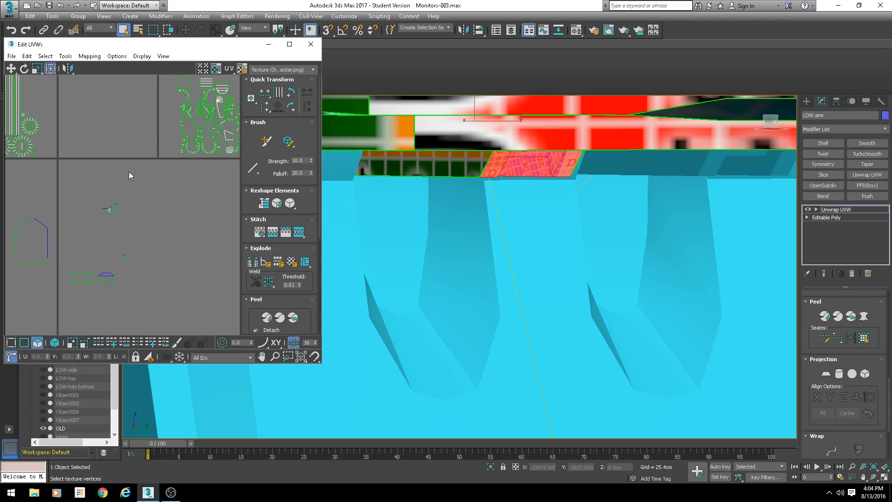
{"action": "left_click_drag", "start_coordinate": [71, 294], "coordinate": [141, 193]}
{"action": "mouse_move", "coordinate": [482, 222]}
{"action": "middle_mouse_down"}
{"action": "mouse_move", "coordinate": [504, 233]}
{"action": "mouse_move", "coordinate": [572, 195]}
{"action": "mouse_move", "coordinate": [522, 170]}
{"action": "mouse_move", "coordinate": [533, 267]}
{"action": "mouse_move", "coordinate": [627, 226]}
{"action": "mouse_move", "coordinate": [580, 260]}
{"action": "mouse_move", "coordinate": [603, 226]}
{"action": "middle_mouse_up"}
{"action": "scroll", "coordinate": [504, 232], "scroll_direction": "down", "scroll_amount": 4}
{"action": "key", "text": "F3"}
{"action": "scroll", "coordinate": [602, 226], "scroll_direction": "up", "scroll_amount": 5}
{"action": "middle_click_drag", "start_coordinate": [203, 251], "coordinate": [127, 276]}
{"action": "middle_click_drag", "start_coordinate": [480, 174], "coordinate": [432, 250]}
{"action": "key", "text": "F3"}
{"action": "mouse_move", "coordinate": [503, 211]}
{"action": "middle_mouse_down", "text": "alt"}
{"action": "mouse_move", "coordinate": [474, 292]}
{"action": "mouse_move", "coordinate": [577, 246]}
{"action": "mouse_move", "coordinate": [436, 146]}
{"action": "mouse_move", "coordinate": [374, 148]}
{"action": "mouse_move", "coordinate": [348, 158]}
{"action": "mouse_move", "coordinate": [395, 163]}
{"action": "mouse_move", "coordinate": [232, 251]}
{"action": "mouse_move", "coordinate": [182, 290]}
{"action": "middle_mouse_up", "text": "alt"}
{"action": "scroll", "coordinate": [182, 290], "scroll_direction": "up", "scroll_amount": 3}
{"action": "key", "text": "F3"}
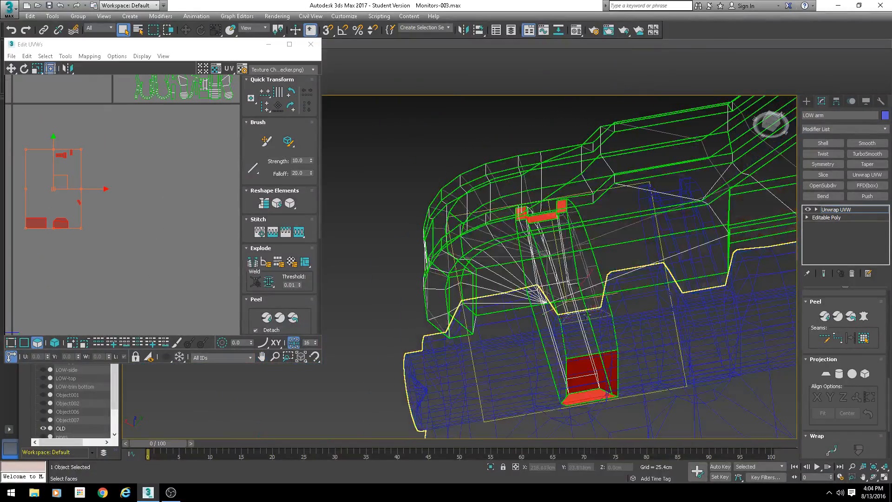
{"action": "middle_click_drag", "start_coordinate": [589, 273], "coordinate": [567, 292], "text": "alt"}
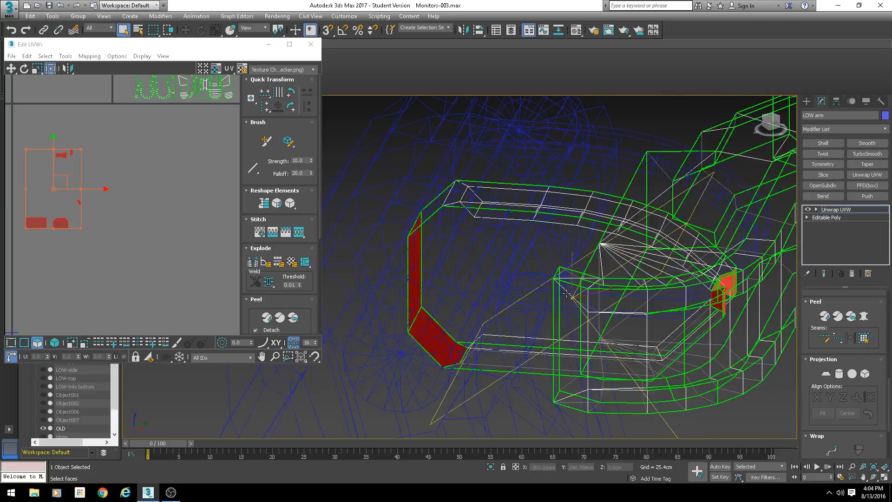
{"action": "key", "text": "F3"}
{"action": "scroll", "coordinate": [591, 324], "scroll_direction": "down", "scroll_amount": 3}
{"action": "middle_click_drag", "start_coordinate": [591, 323], "coordinate": [553, 302], "text": "alt"}
{"action": "scroll", "coordinate": [58, 189], "scroll_direction": "down", "scroll_amount": 4}
{"action": "middle_click_drag", "start_coordinate": [85, 197], "coordinate": [117, 201]}
{"action": "scroll", "coordinate": [158, 179], "scroll_direction": "up", "scroll_amount": 2}
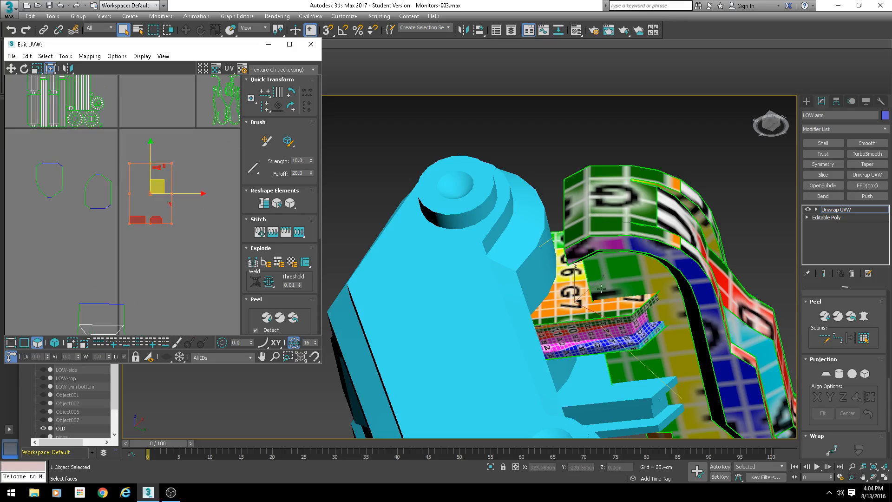
- Convert the monitor arm to an editable poly, collapsing the Unwrap UVW modifier
{"action": "right_click", "coordinate": [574, 278]}
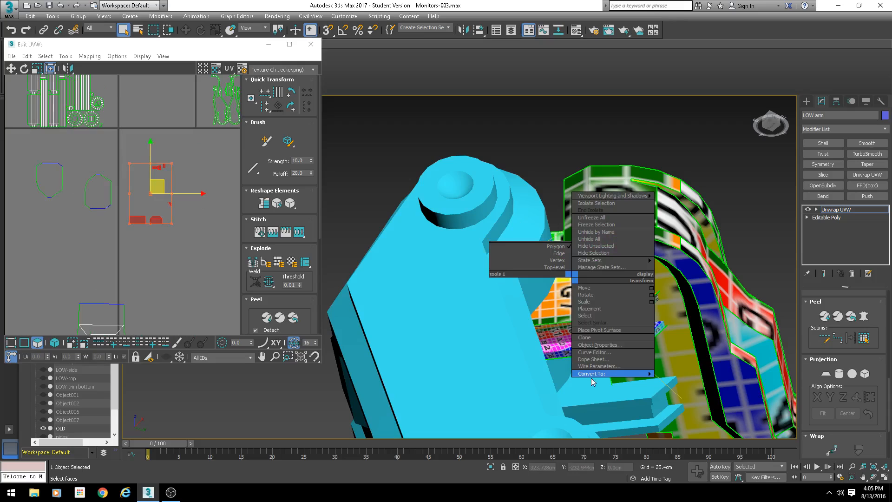
{"action": "mouse_move", "coordinate": [641, 374]}
{"action": "left_click", "coordinate": [671, 382]}
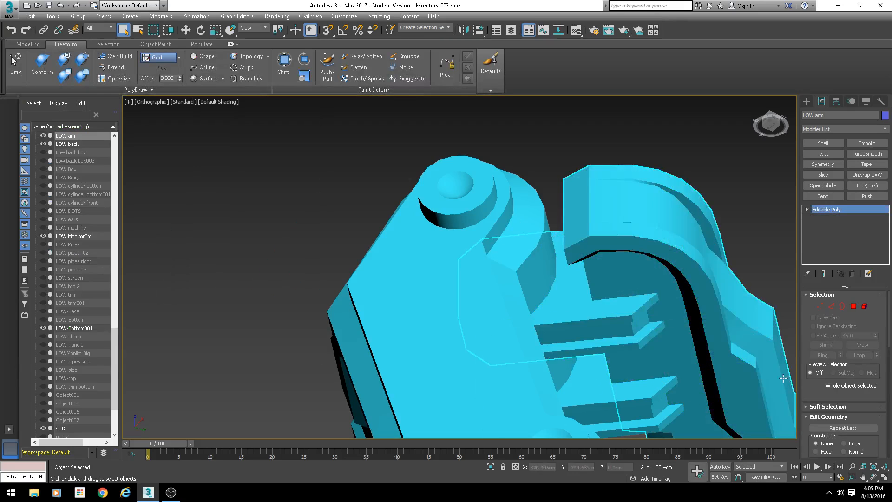
{"action": "left_click", "coordinate": [852, 305]}
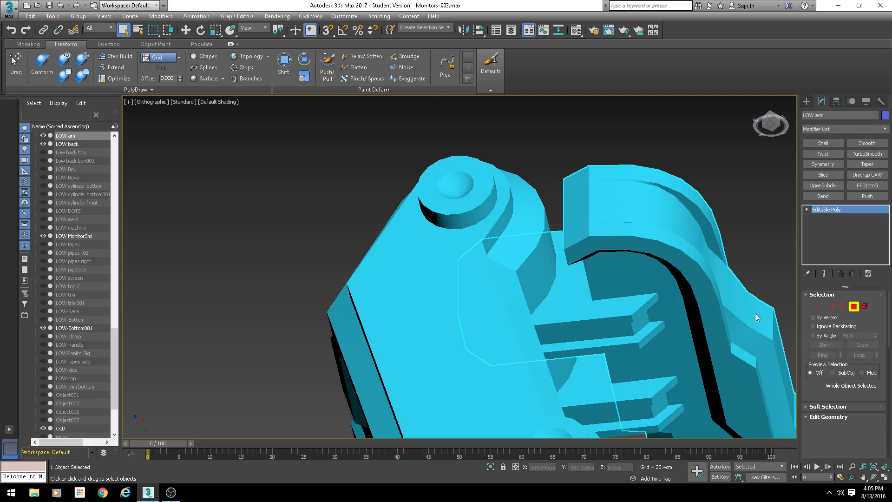
- Examine the slot end of the arm in wireframe and edged-faces views
{"action": "scroll", "coordinate": [549, 300], "scroll_direction": "down", "scroll_amount": 2}
{"action": "key", "text": "F3"}
{"action": "middle_click_drag", "start_coordinate": [549, 300], "coordinate": [446, 306], "text": "alt"}
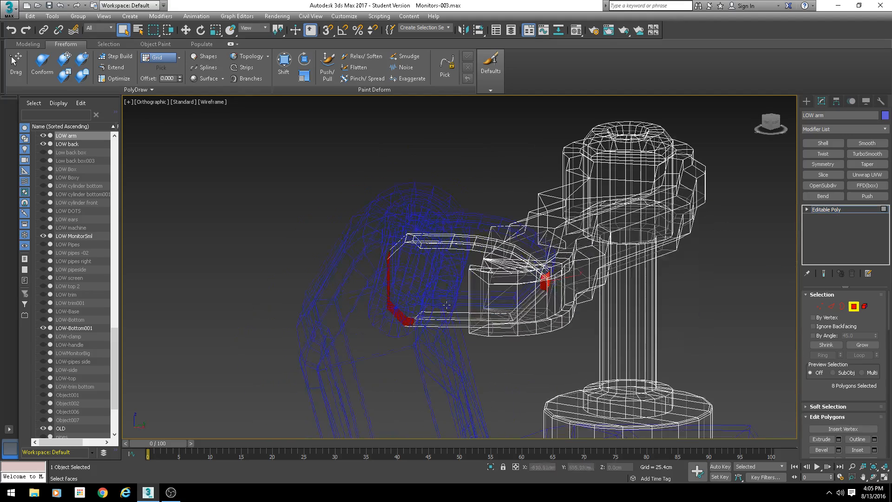
{"action": "left_click", "coordinate": [452, 302]}
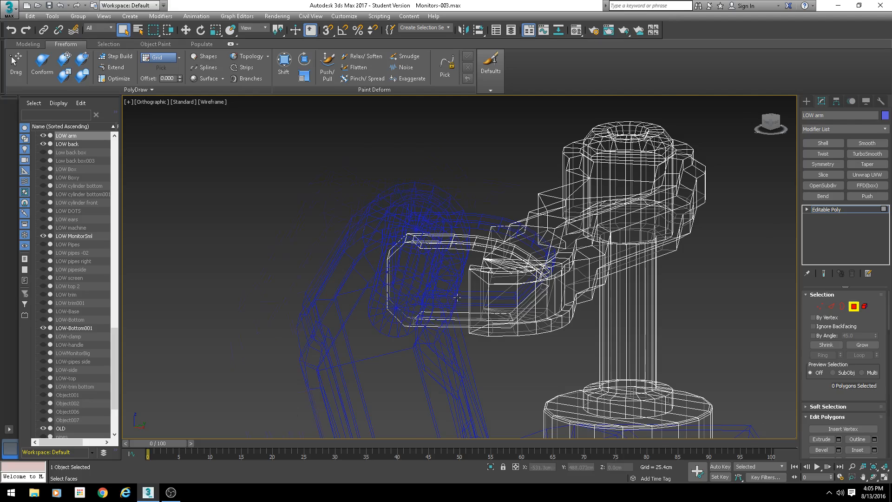
{"action": "scroll", "coordinate": [457, 298], "scroll_direction": "up", "scroll_amount": 3}
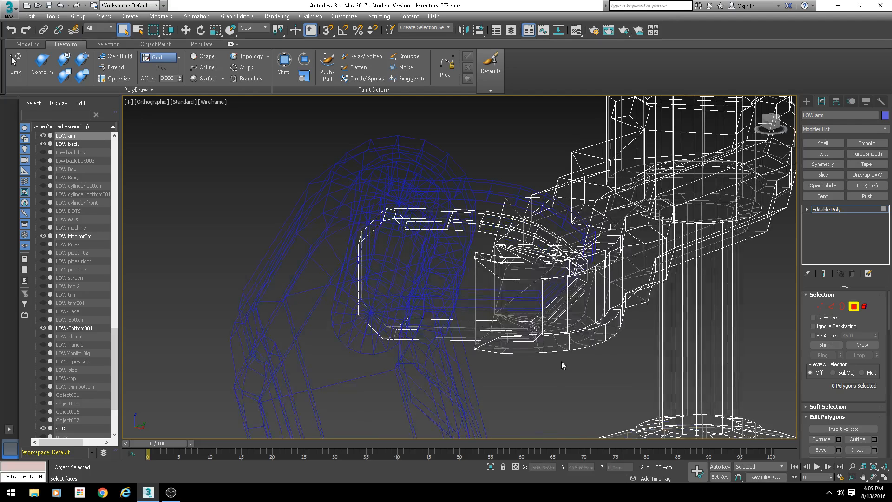
{"action": "left_click", "coordinate": [491, 466]}
{"action": "scroll", "coordinate": [360, 309], "scroll_direction": "up", "scroll_amount": 3}
{"action": "key", "text": "F3"}
{"action": "mouse_move", "coordinate": [381, 339]}
{"action": "middle_mouse_down"}
{"action": "mouse_move", "coordinate": [383, 352]}
{"action": "mouse_move", "coordinate": [417, 327]}
{"action": "mouse_move", "coordinate": [531, 278]}
{"action": "middle_mouse_up"}
{"action": "key", "text": "F4"}
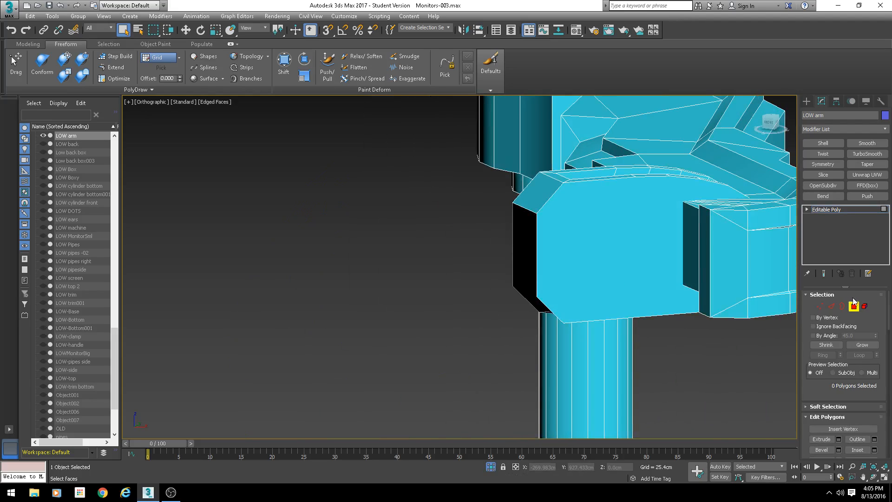
- Select two edges at the slot end's corner and connect them with a new edge
{"action": "left_click", "coordinate": [832, 306]}
{"action": "left_click", "coordinate": [554, 192]}
{"action": "middle_click_drag", "start_coordinate": [552, 196], "coordinate": [577, 232], "text": "alt"}
{"action": "left_click", "coordinate": [493, 204], "text": "ctrl"}
{"action": "middle_click_drag", "start_coordinate": [492, 205], "coordinate": [522, 190], "text": "alt"}
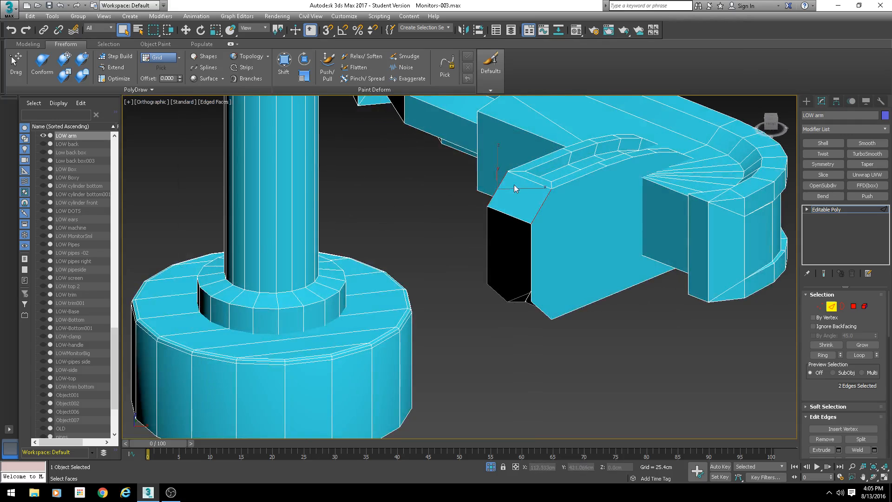
{"action": "middle_click_drag", "start_coordinate": [554, 230], "coordinate": [501, 227]}
{"action": "scroll", "coordinate": [532, 258], "scroll_direction": "up", "scroll_amount": 2}
{"action": "key", "text": "ctrl+shift+e"}
- Select two vertices on the slot end's side face and connect them
{"action": "key", "text": "1"}
{"action": "left_click", "coordinate": [497, 226]}
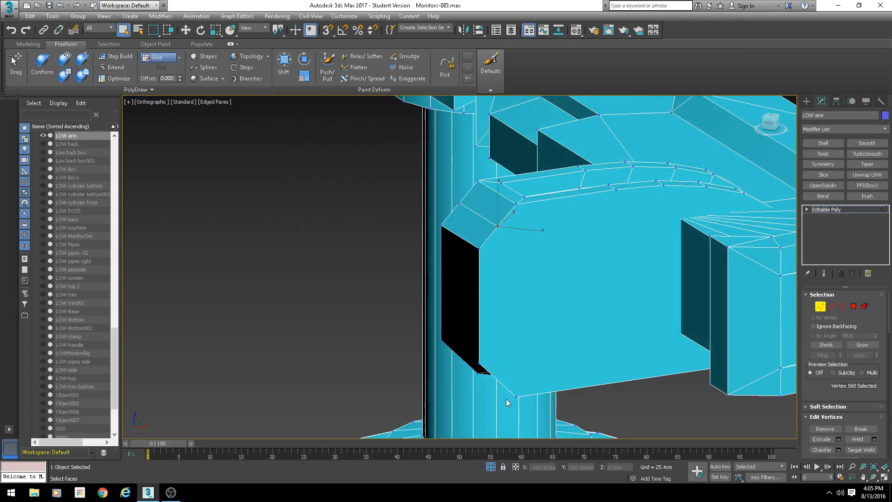
{"action": "left_click", "coordinate": [516, 395], "text": "ctrl"}
{"action": "middle_click_drag", "start_coordinate": [429, 355], "coordinate": [469, 332], "text": "alt"}
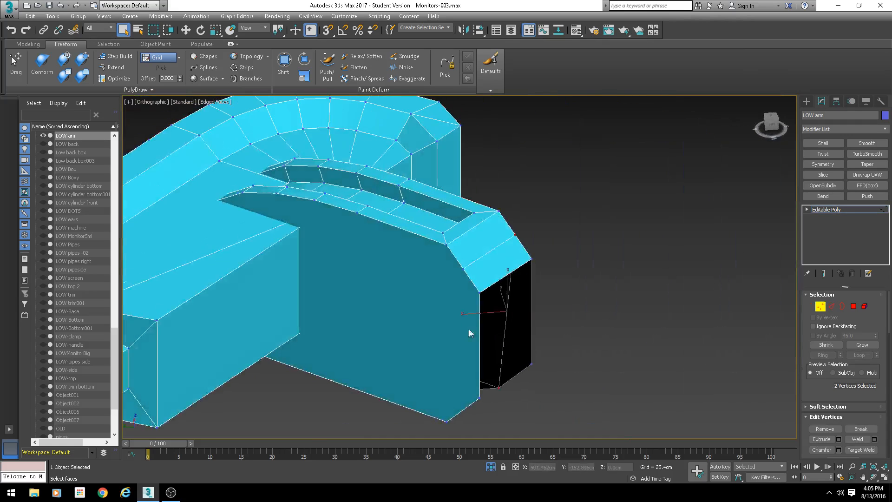
{"action": "left_click", "coordinate": [465, 268]}
{"action": "key", "text": "ctrl+shift+e"}
- Delete the stray vertices at the slot end's outer corner
{"action": "middle_click_drag", "start_coordinate": [485, 410], "coordinate": [503, 382], "text": "alt"}
{"action": "left_click", "coordinate": [484, 394]}
{"action": "left_click", "coordinate": [522, 363], "text": "ctrl"}
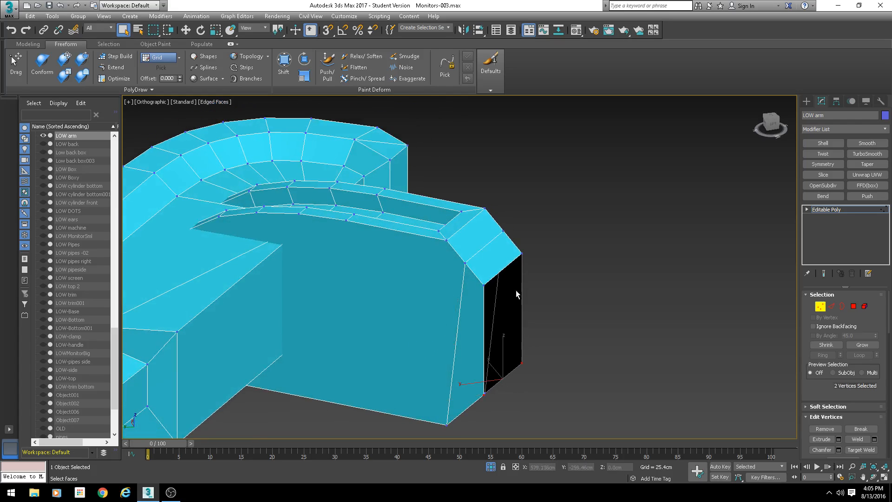
{"action": "left_click", "coordinate": [522, 253], "text": "ctrl"}
{"action": "left_click", "coordinate": [484, 284], "text": "ctrl"}
{"action": "key", "text": "Delete"}
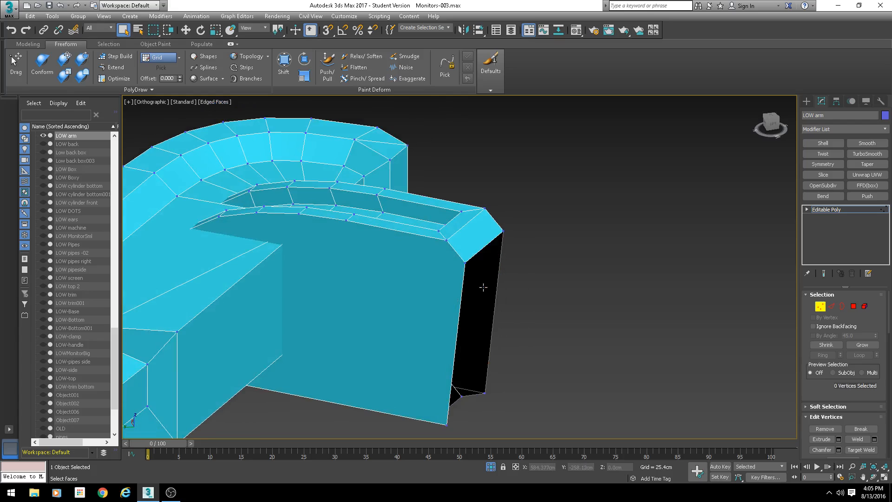
- Select the slot end element of the arm and hide all unselected geometry
{"action": "scroll", "coordinate": [473, 286], "scroll_direction": "down", "scroll_amount": 4}
{"action": "middle_click_drag", "start_coordinate": [472, 285], "coordinate": [532, 336], "text": "alt"}
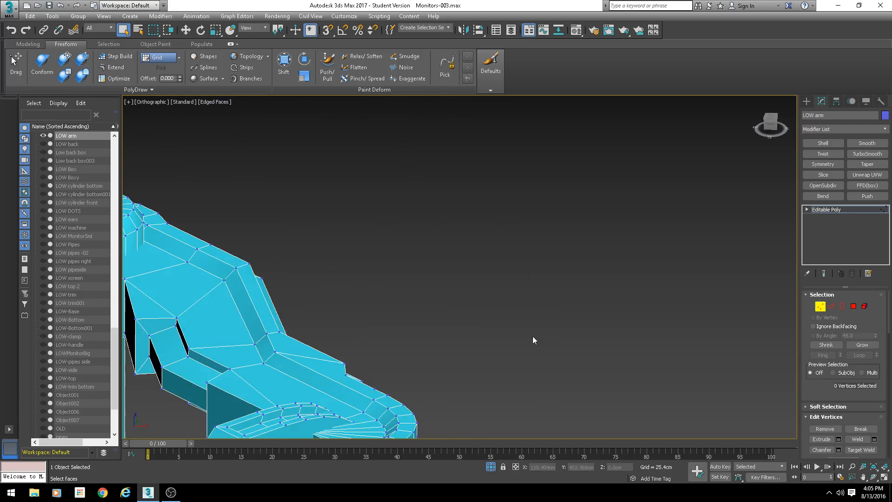
{"action": "left_click", "coordinate": [864, 307]}
{"action": "middle_click_drag", "start_coordinate": [522, 297], "coordinate": [549, 132]}
{"action": "left_click", "coordinate": [329, 282]}
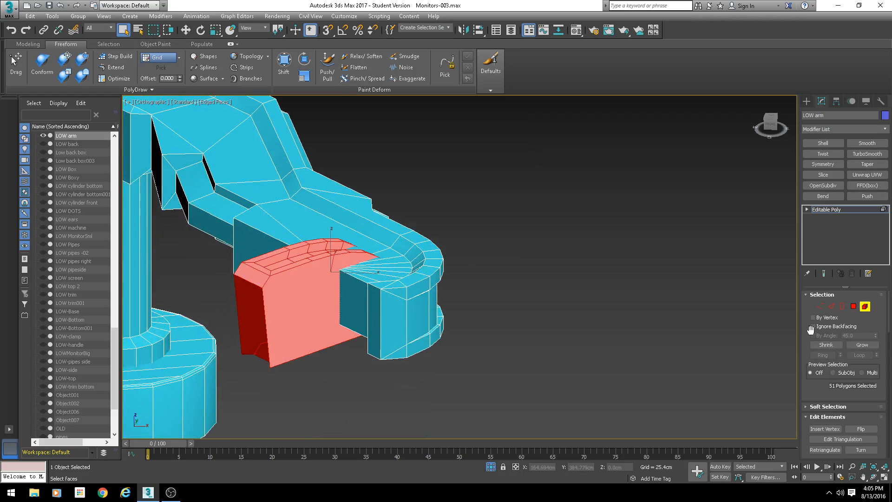
{"action": "scroll", "coordinate": [810, 329], "scroll_direction": "down", "scroll_amount": 10}
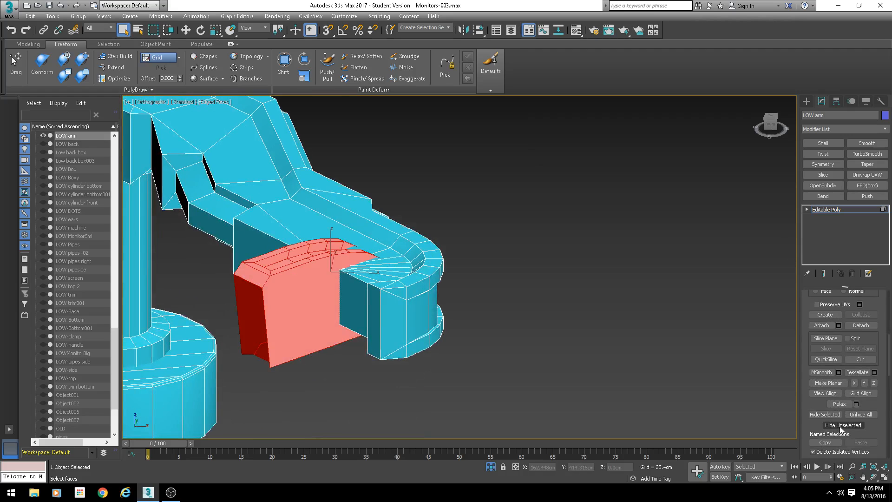
{"action": "left_click", "coordinate": [840, 424]}
- Examine the isolated slot end from several sides in vertex and polygon modes
{"action": "scroll", "coordinate": [418, 314], "scroll_direction": "up", "scroll_amount": 5}
{"action": "mouse_move", "coordinate": [378, 307]}
{"action": "middle_mouse_down", "text": "alt"}
{"action": "mouse_move", "coordinate": [378, 319]}
{"action": "mouse_move", "coordinate": [389, 311]}
{"action": "middle_mouse_up", "text": "alt"}
{"action": "scroll", "coordinate": [389, 310], "scroll_direction": "up", "scroll_amount": 2}
{"action": "key", "text": "1"}
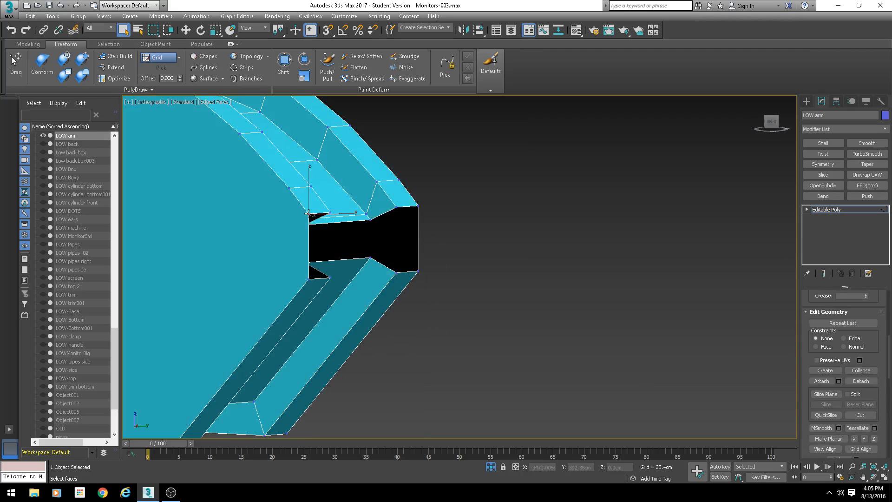
{"action": "middle_click_drag", "start_coordinate": [366, 238], "coordinate": [351, 248], "text": "alt"}
{"action": "key", "text": "1"}
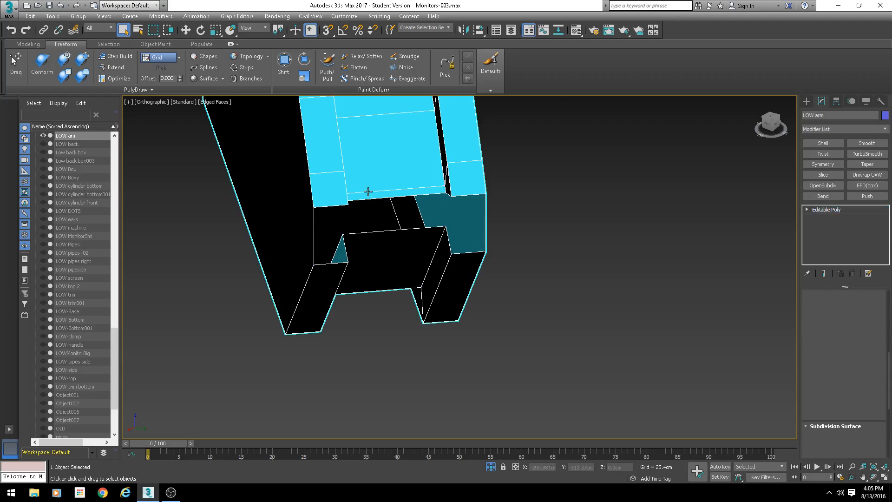
{"action": "middle_click_drag", "start_coordinate": [368, 191], "coordinate": [506, 187], "text": "alt"}
{"action": "key", "text": "4"}
{"action": "key", "text": "ctrl+BackSpace"}
{"action": "scroll", "coordinate": [506, 187], "scroll_direction": "down", "scroll_amount": 4}
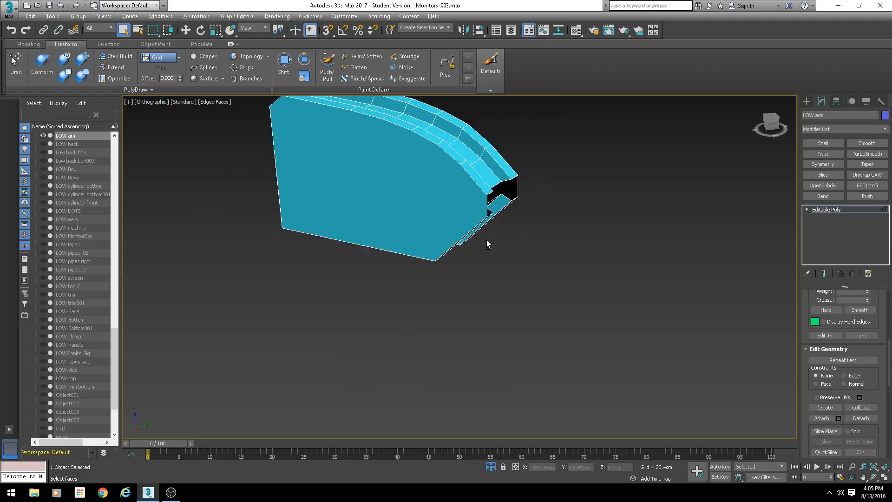
{"action": "middle_click_drag", "start_coordinate": [486, 240], "coordinate": [509, 228], "text": "alt"}
{"action": "key", "text": "1"}
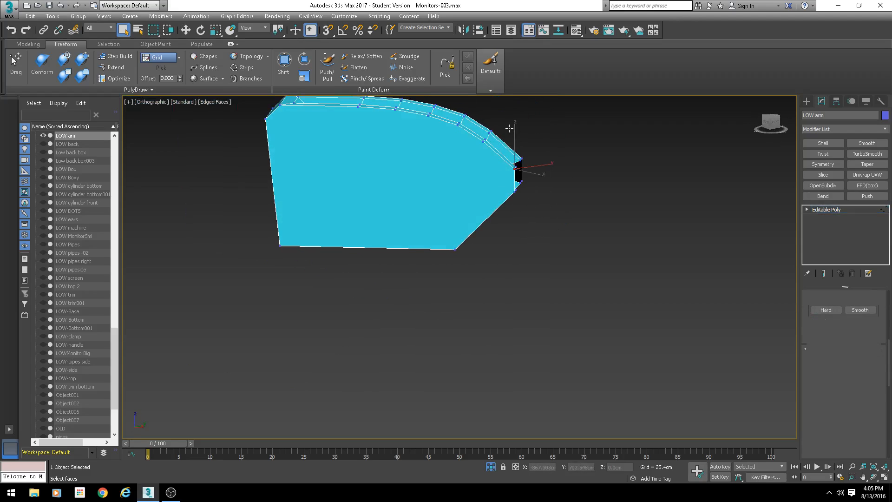
- Connect pairs of vertices across the slot end's side face to split it into triangles
{"action": "left_click_drag", "start_coordinate": [509, 128], "coordinate": [471, 162]}
{"action": "middle_click_drag", "start_coordinate": [471, 212], "coordinate": [478, 225], "text": "alt"}
{"action": "left_click_drag", "start_coordinate": [482, 206], "coordinate": [437, 276], "text": "ctrl"}
{"action": "middle_click_drag", "start_coordinate": [436, 277], "coordinate": [458, 297], "text": "alt"}
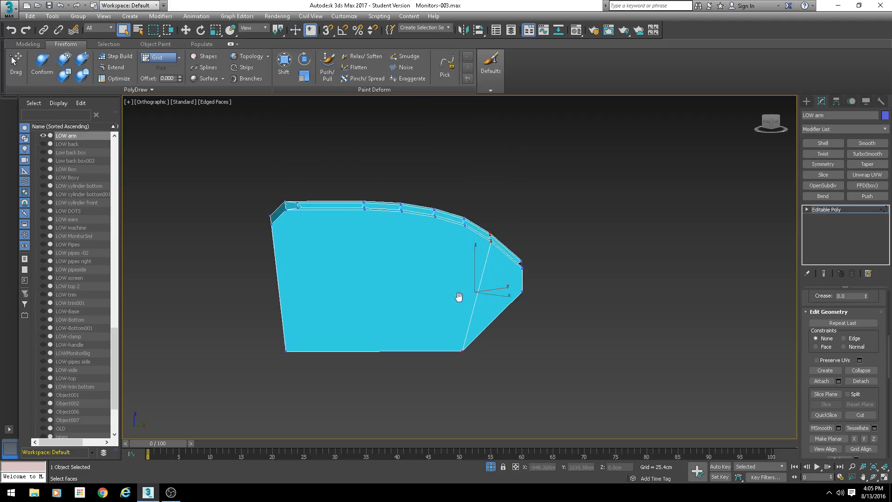
{"action": "middle_click_drag", "start_coordinate": [364, 201], "coordinate": [356, 230], "text": "alt"}
{"action": "left_click_drag", "start_coordinate": [371, 180], "coordinate": [337, 240]}
{"action": "left_click_drag", "start_coordinate": [297, 311], "coordinate": [271, 364], "text": "ctrl"}
{"action": "key", "text": "ctrl+shift+e"}
{"action": "left_click_drag", "start_coordinate": [404, 190], "coordinate": [390, 223]}
{"action": "left_click_drag", "start_coordinate": [452, 328], "coordinate": [476, 364], "text": "ctrl"}
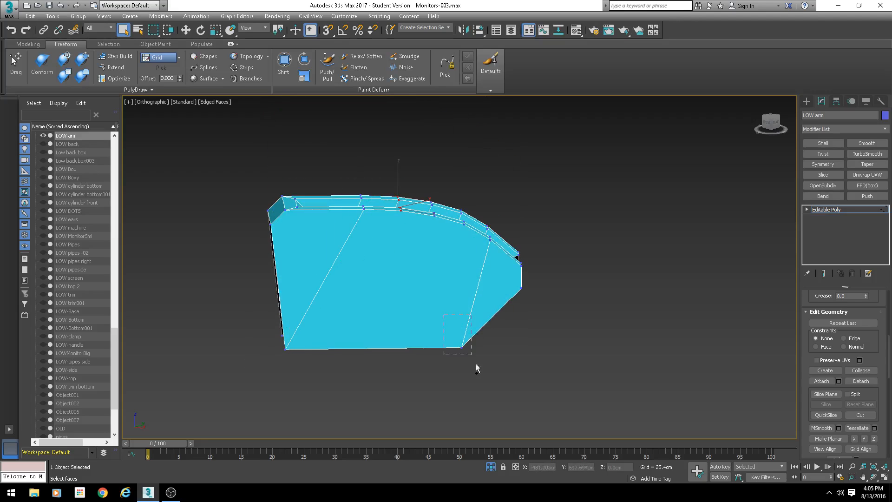
{"action": "key", "text": "ctrl+shift+e"}
{"action": "key", "text": "ctrl+shift+e"}
{"action": "left_click_drag", "start_coordinate": [483, 304], "coordinate": [415, 368], "text": "ctrl"}
{"action": "key", "text": "ctrl+shift+e"}
{"action": "middle_click_drag", "start_coordinate": [527, 335], "coordinate": [501, 345], "text": "alt"}
{"action": "middle_click_drag", "start_coordinate": [333, 205], "coordinate": [753, 393], "text": "alt"}
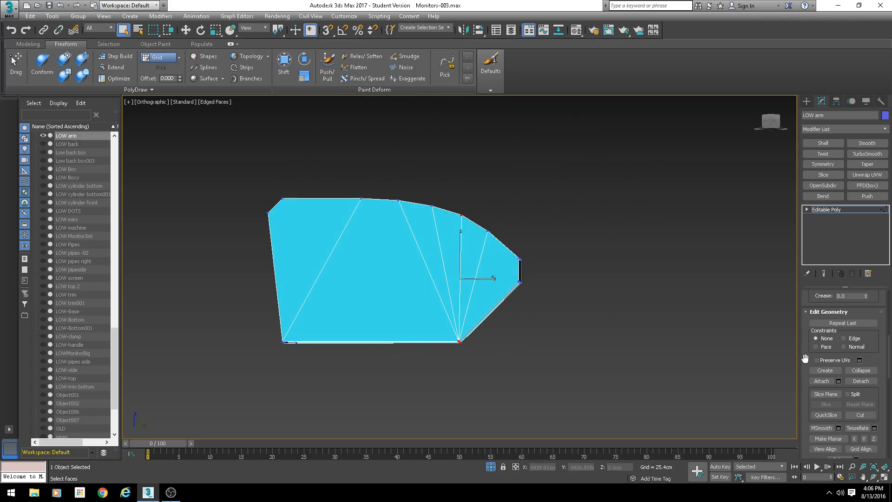
- Select all polygons of the slot end and unhide the rest of the arm
{"action": "scroll", "coordinate": [805, 358], "scroll_direction": "down", "scroll_amount": 5}
{"action": "key", "text": "4"}
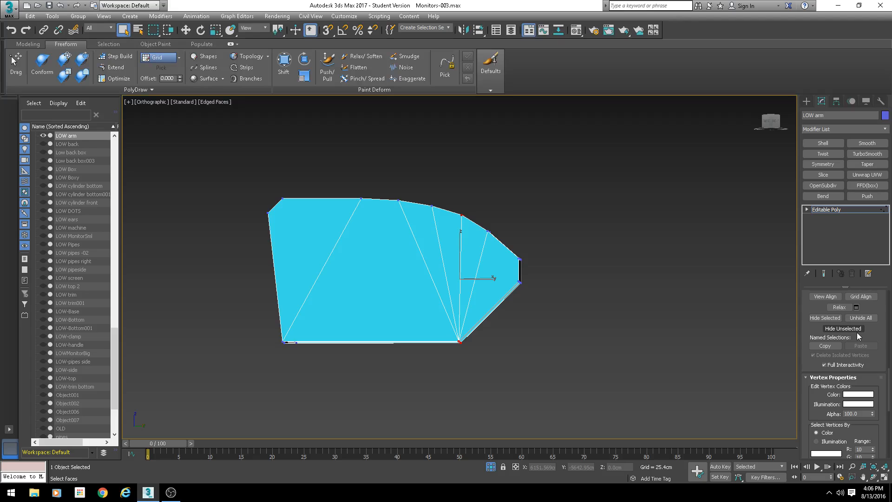
{"action": "key", "text": "ctrl+a"}
{"action": "left_click", "coordinate": [861, 314]}
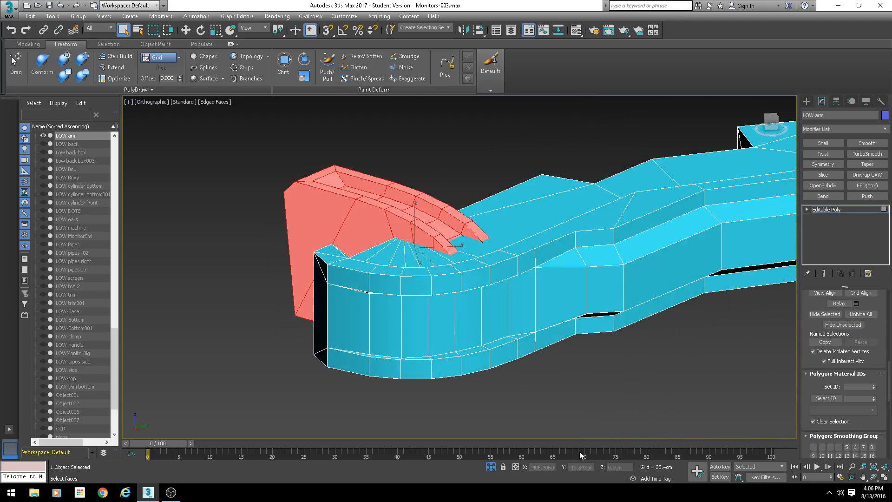
- Apply an Unwrap UVW modifier to the arm
{"action": "scroll", "coordinate": [640, 322], "scroll_direction": "down", "scroll_amount": 5}
{"action": "left_click", "coordinate": [867, 175]}
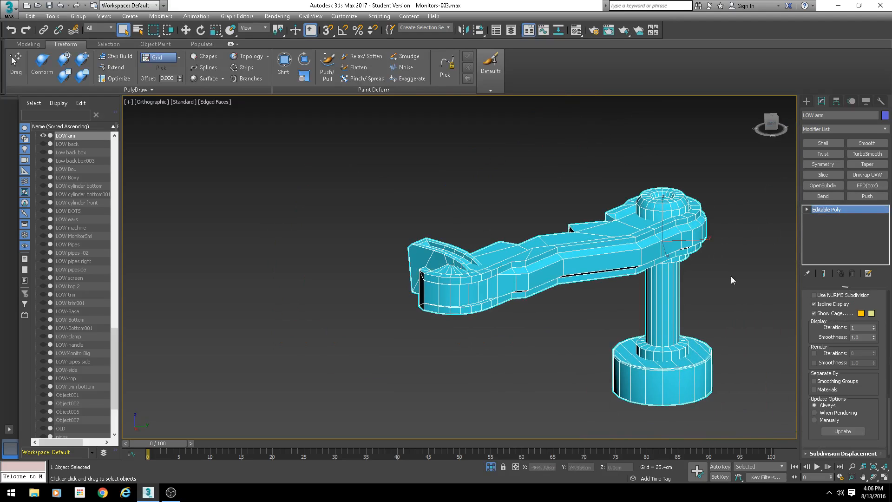
{"action": "middle_click_drag", "start_coordinate": [731, 276], "coordinate": [532, 299], "text": "alt"}
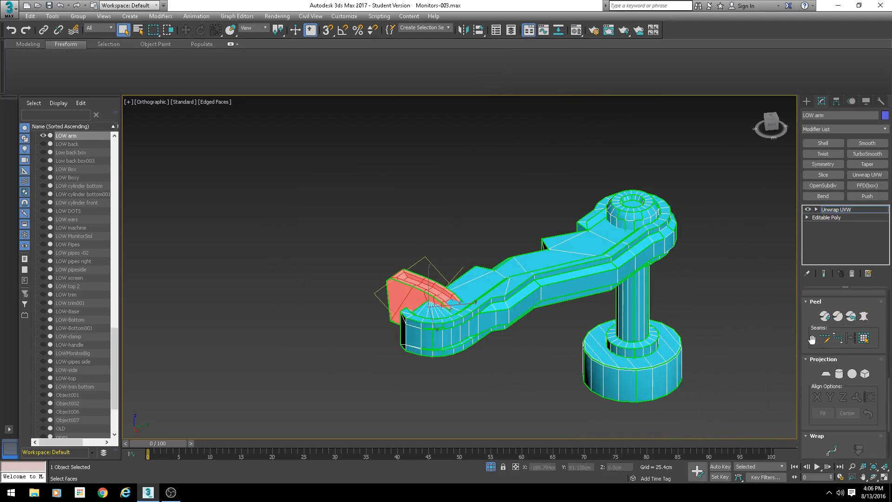
- Open the UV Editor and display the Texture Checker pattern on the arm
{"action": "scroll", "coordinate": [808, 310], "scroll_direction": "up", "scroll_amount": 10}
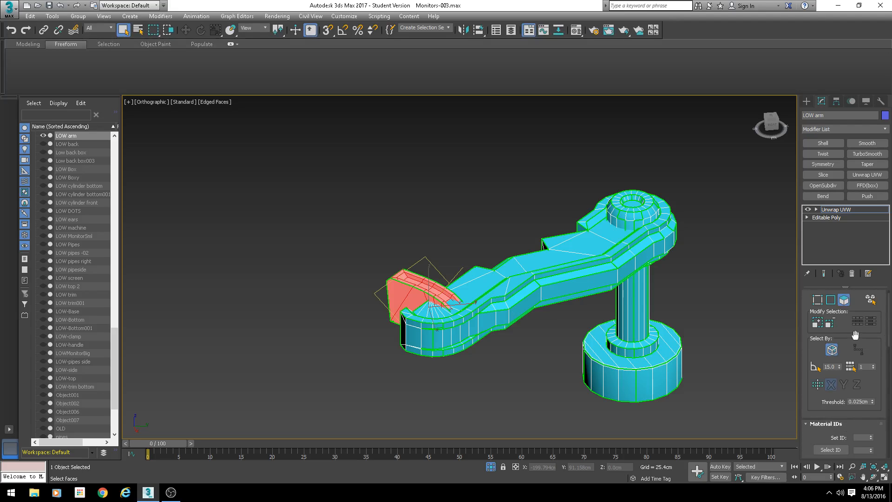
{"action": "scroll", "coordinate": [846, 342], "scroll_direction": "down", "scroll_amount": 3}
{"action": "left_click", "coordinate": [842, 406]}
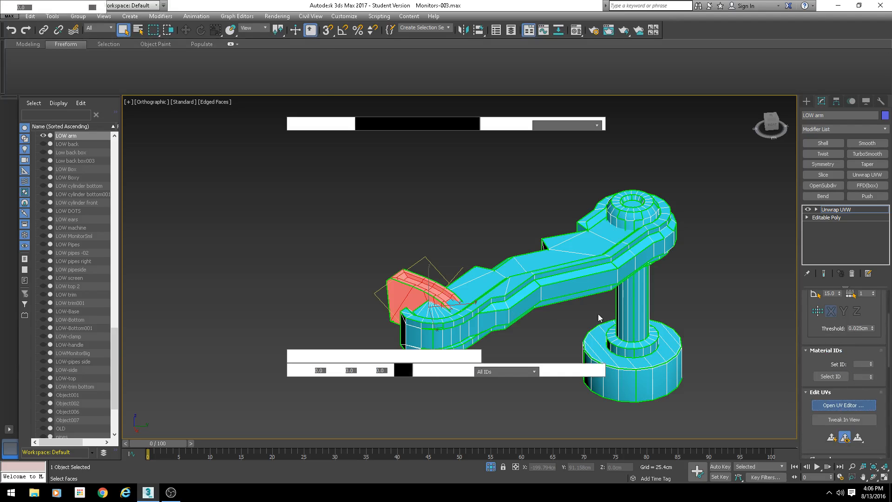
{"action": "left_click", "coordinate": [279, 69]}
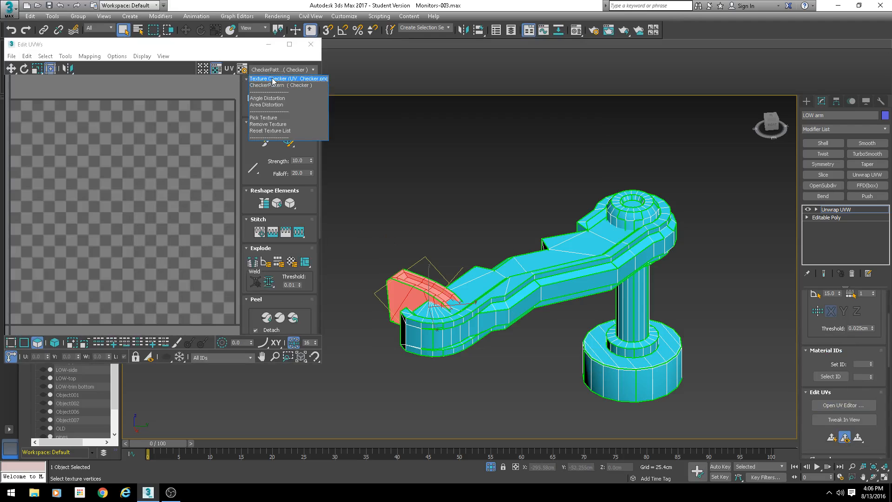
{"action": "left_click", "coordinate": [278, 82]}
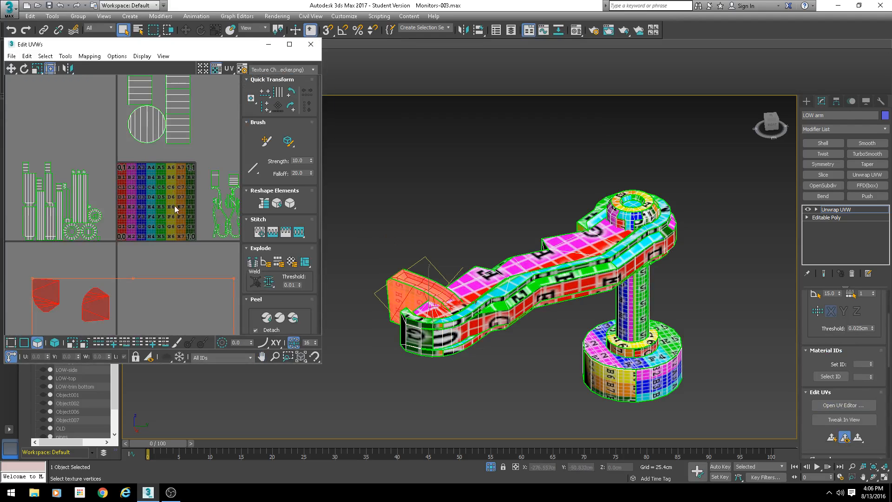
{"action": "left_click", "coordinate": [217, 72]}
- Locate the slot end's UV shells in the editor by selecting their faces and elements
{"action": "middle_click_drag", "start_coordinate": [486, 251], "coordinate": [497, 193]}
{"action": "scroll", "coordinate": [497, 193], "scroll_direction": "down", "scroll_amount": 2}
{"action": "middle_click_drag", "start_coordinate": [146, 261], "coordinate": [122, 167]}
{"action": "middle_click_drag", "start_coordinate": [95, 232], "coordinate": [116, 173]}
{"action": "scroll", "coordinate": [116, 173], "scroll_direction": "down", "scroll_amount": 2}
{"action": "middle_click_drag", "start_coordinate": [184, 266], "coordinate": [153, 183]}
{"action": "scroll", "coordinate": [153, 183], "scroll_direction": "down", "scroll_amount": 2}
{"action": "left_click", "coordinate": [166, 160]}
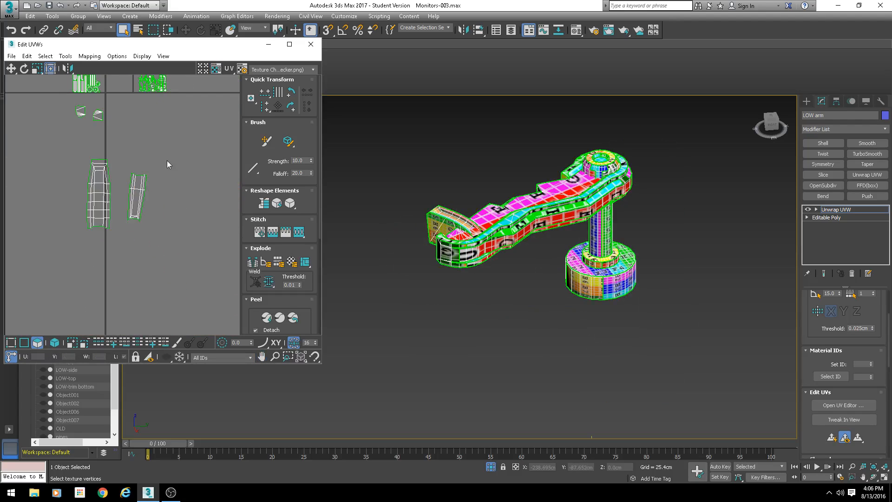
{"action": "scroll", "coordinate": [142, 186], "scroll_direction": "up", "scroll_amount": 2}
{"action": "left_click", "coordinate": [142, 185]}
{"action": "scroll", "coordinate": [143, 186], "scroll_direction": "up", "scroll_amount": 2}
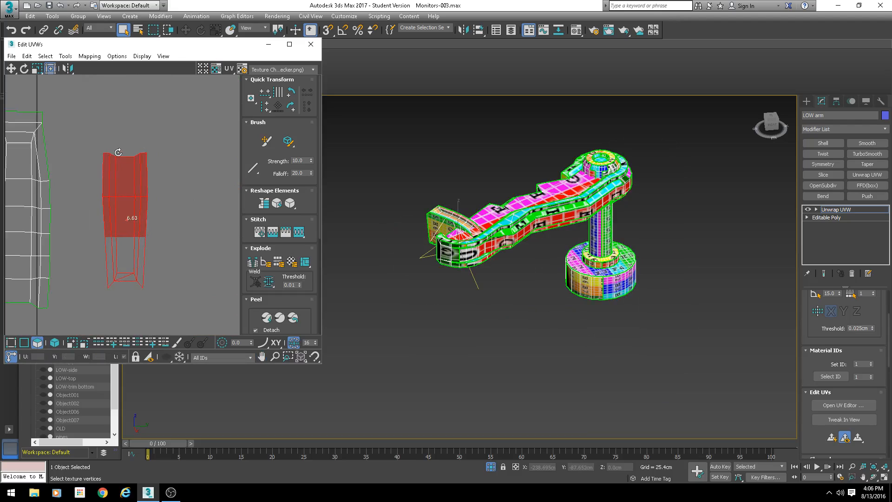
{"action": "middle_click_drag", "start_coordinate": [523, 240], "coordinate": [559, 280]}
{"action": "scroll", "coordinate": [559, 280], "scroll_direction": "up", "scroll_amount": 3}
{"action": "left_click", "coordinate": [394, 246]}
{"action": "scroll", "coordinate": [407, 251], "scroll_direction": "up", "scroll_amount": 3}
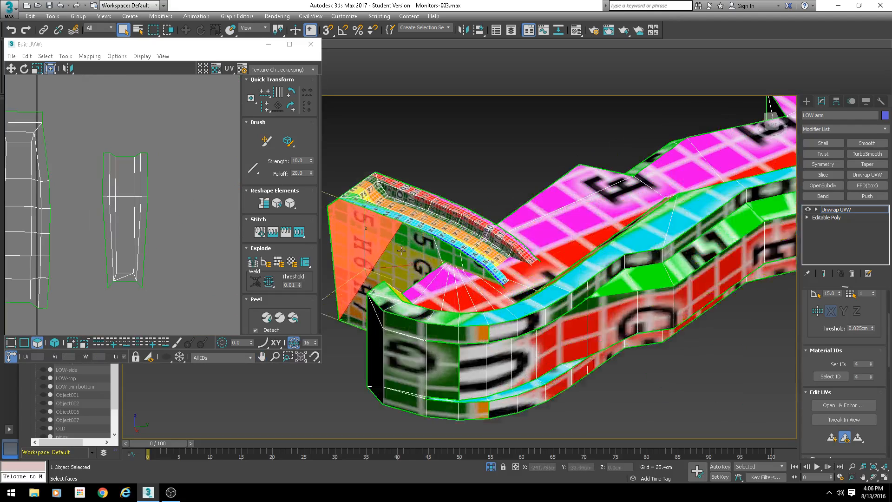
{"action": "middle_click_drag", "start_coordinate": [408, 252], "coordinate": [475, 254]}
{"action": "scroll", "coordinate": [96, 203], "scroll_direction": "down", "scroll_amount": 1}
{"action": "middle_click_drag", "start_coordinate": [96, 203], "coordinate": [99, 209]}
{"action": "scroll", "coordinate": [99, 210], "scroll_direction": "down", "scroll_amount": 1}
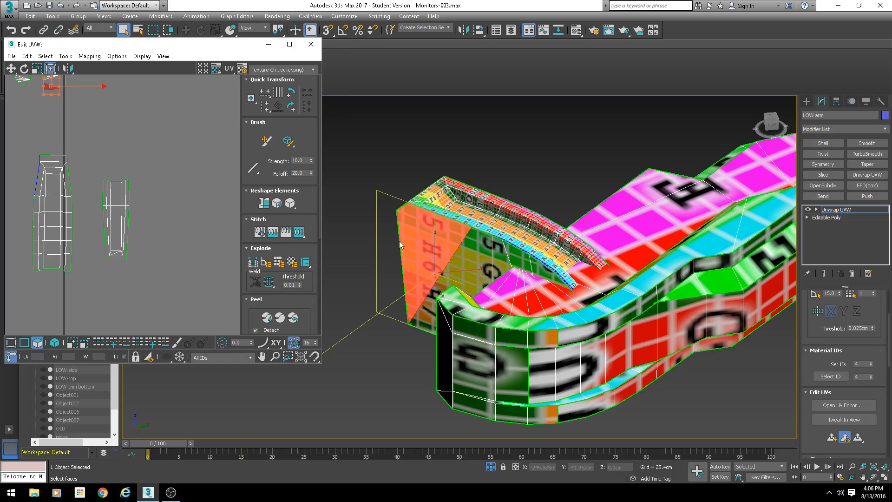
- Try stitching edges between the slot-end shells, then undo the three stitches
{"action": "left_click", "coordinate": [24, 342]}
{"action": "left_click", "coordinate": [454, 220]}
{"action": "middle_click_drag", "start_coordinate": [64, 190], "coordinate": [172, 203]}
{"action": "scroll", "coordinate": [172, 203], "scroll_direction": "up", "scroll_amount": 2}
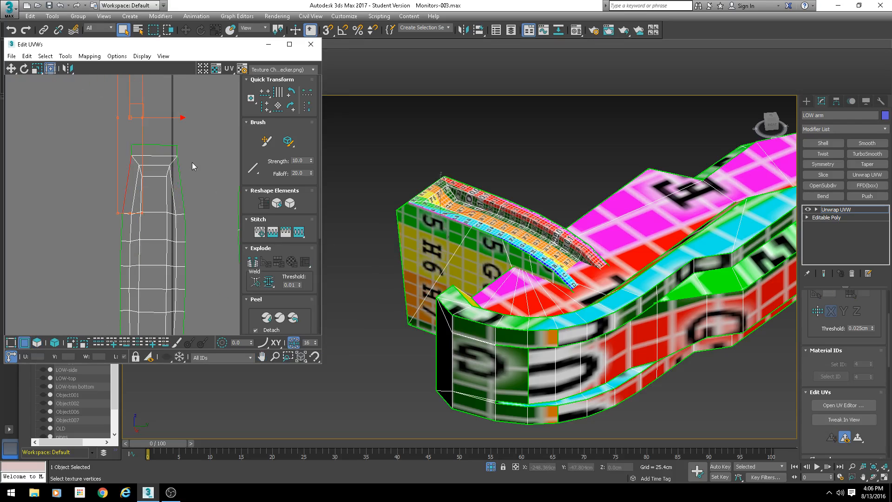
{"action": "left_click", "coordinate": [192, 163]}
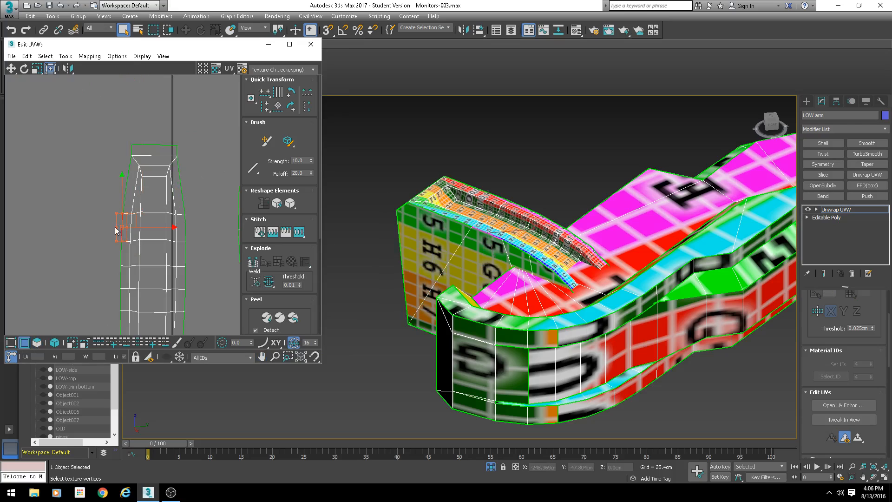
{"action": "key", "text": "s"}
{"action": "key", "text": "Return"}
{"action": "left_click", "coordinate": [184, 229]}
{"action": "key", "text": "s"}
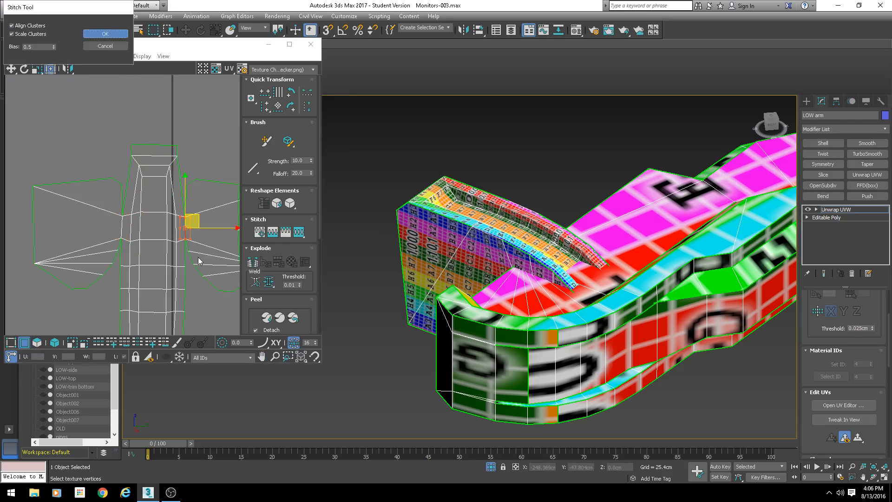
{"action": "key", "text": "Return"}
{"action": "scroll", "coordinate": [98, 222], "scroll_direction": "down", "scroll_amount": 3}
{"action": "scroll", "coordinate": [134, 238], "scroll_direction": "up", "scroll_amount": 3}
{"action": "key", "text": "ctrl+z"}
{"action": "key", "text": "ctrl+z"}
{"action": "key", "text": "ctrl+z"}
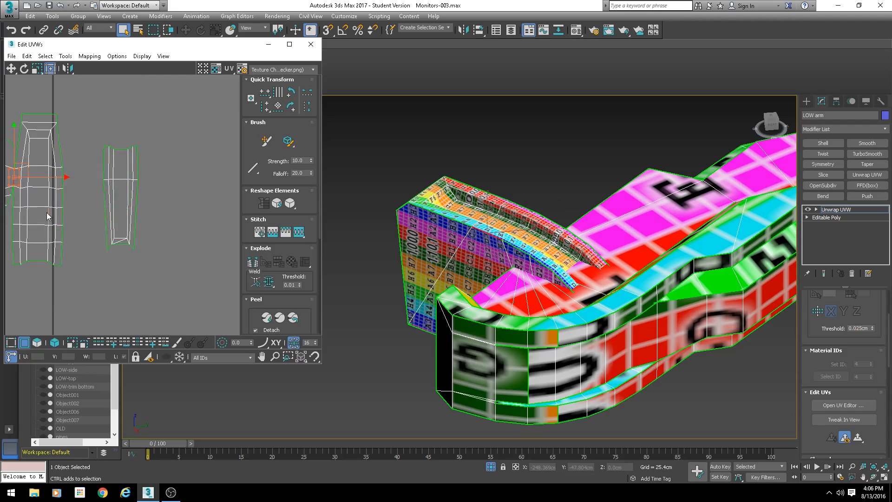
- Stitch two edge seams of the slot-end shells with the Stitch Tool's bias reset
{"action": "middle_click_drag", "start_coordinate": [43, 213], "coordinate": [151, 228]}
{"action": "key", "text": "s"}
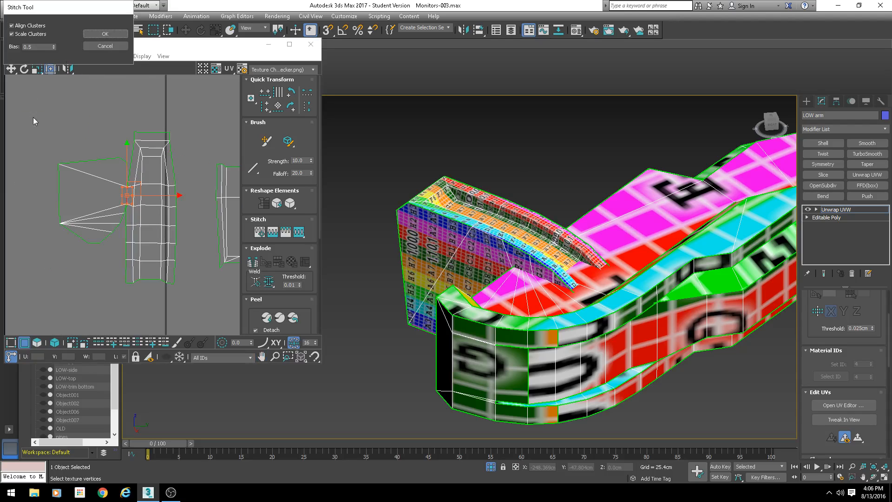
{"action": "right_click", "coordinate": [54, 48]}
{"action": "left_click", "coordinate": [102, 35]}
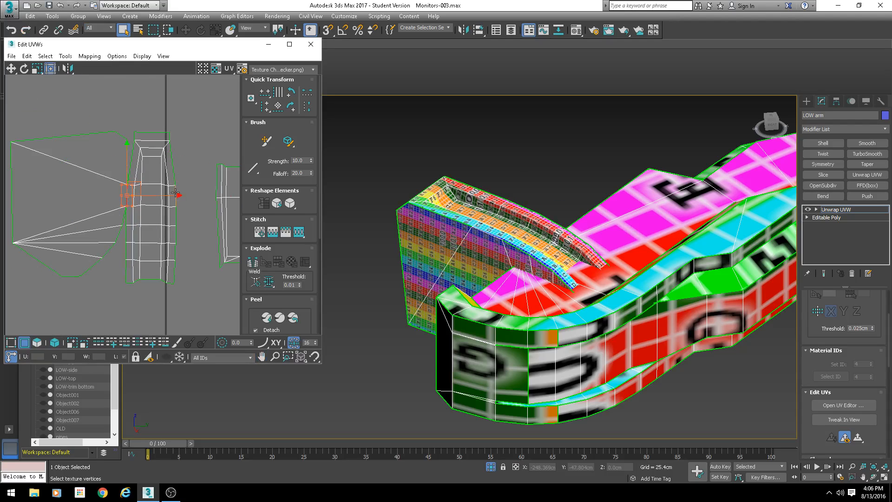
{"action": "left_click", "coordinate": [175, 192]}
{"action": "left_click", "coordinate": [260, 232]}
{"action": "right_click", "coordinate": [53, 49]}
{"action": "left_click", "coordinate": [102, 35]}
- Stitch the remaining side seams of the slot's inner shell one edge at a time
{"action": "middle_click_drag", "start_coordinate": [154, 142], "coordinate": [119, 153]}
{"action": "scroll", "coordinate": [108, 151], "scroll_direction": "up", "scroll_amount": 5}
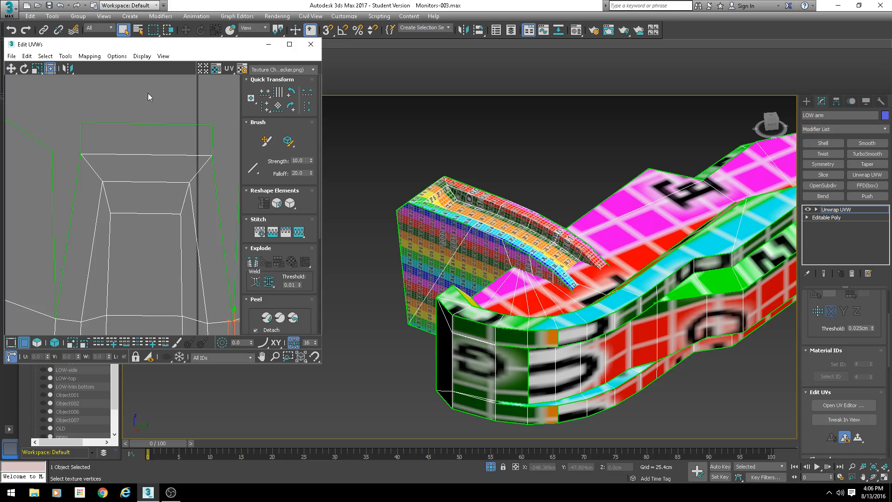
{"action": "left_click_drag", "start_coordinate": [112, 239], "coordinate": [130, 230]}
{"action": "scroll", "coordinate": [97, 156], "scroll_direction": "up", "scroll_amount": 1}
{"action": "scroll", "coordinate": [97, 156], "scroll_direction": "down", "scroll_amount": 2}
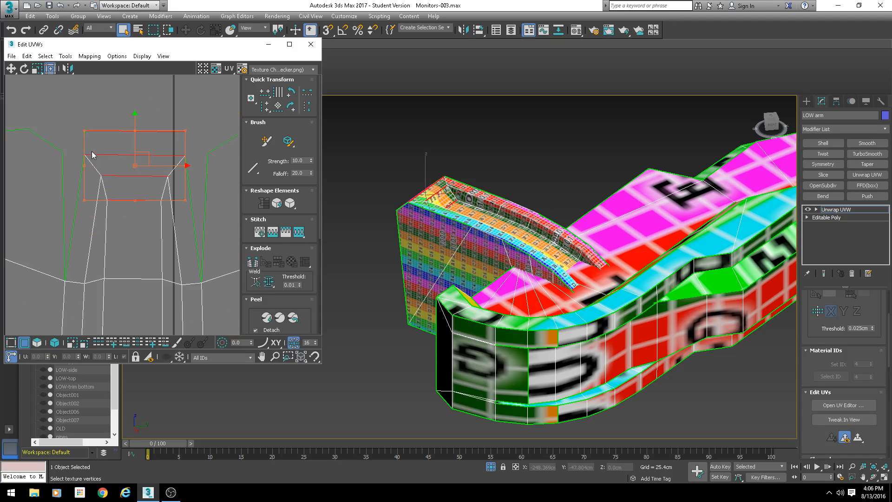
{"action": "left_click_drag", "start_coordinate": [85, 129], "coordinate": [62, 130]}
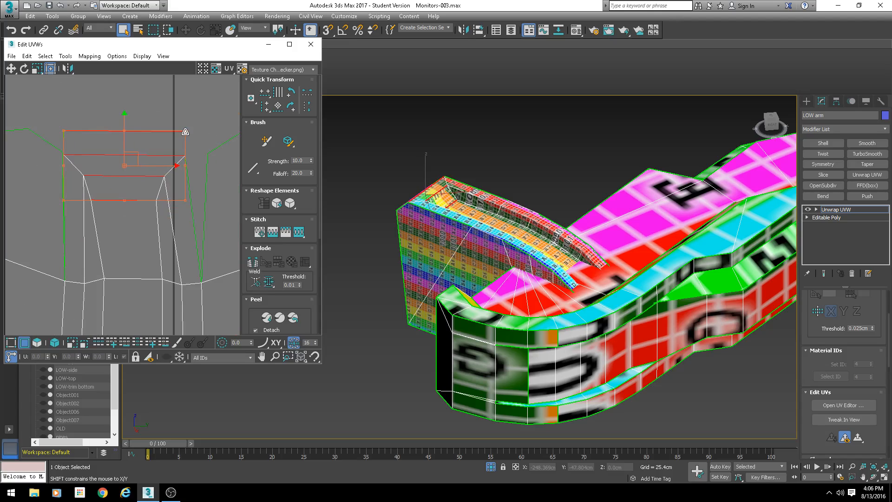
{"action": "left_click_drag", "start_coordinate": [185, 132], "coordinate": [207, 132]}
{"action": "left_click", "coordinate": [223, 119]}
{"action": "left_click", "coordinate": [206, 177]}
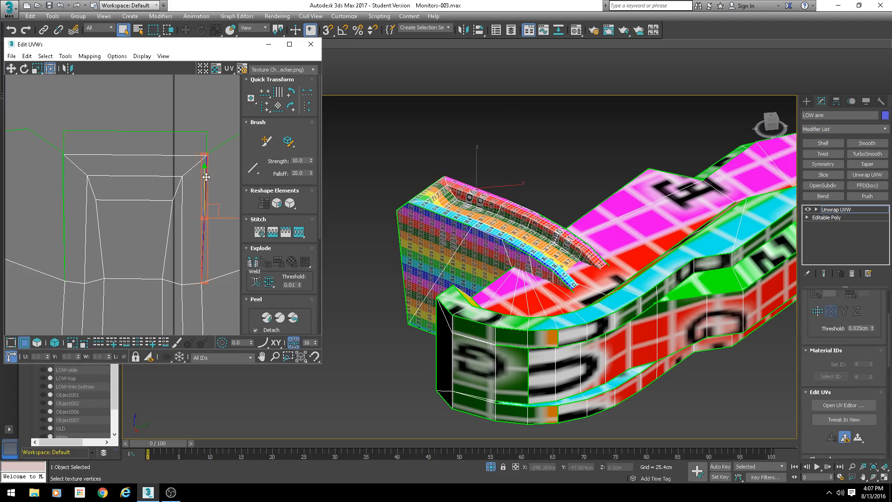
{"action": "key", "text": "s"}
{"action": "key", "text": "Return"}
{"action": "left_click", "coordinate": [65, 179]}
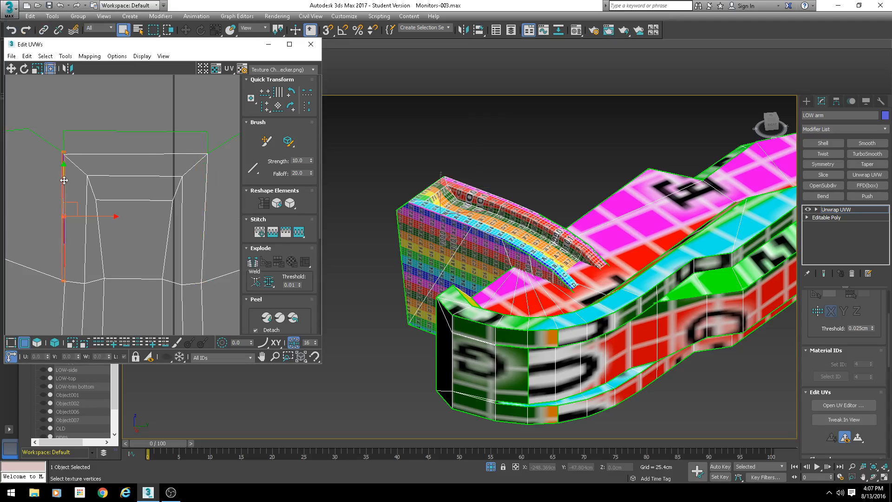
{"action": "key", "text": "s"}
{"action": "key", "text": "Return"}
{"action": "left_click", "coordinate": [117, 200]}
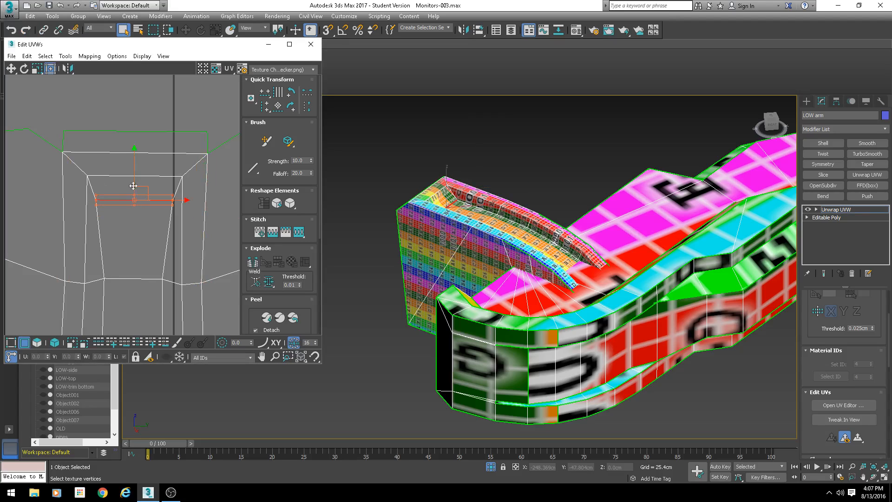
- Move the slot shell's vertices in the UV editor to straighten its inner edge
{"action": "left_click", "coordinate": [39, 72]}
{"action": "middle_click_drag", "start_coordinate": [135, 213], "coordinate": [113, 154]}
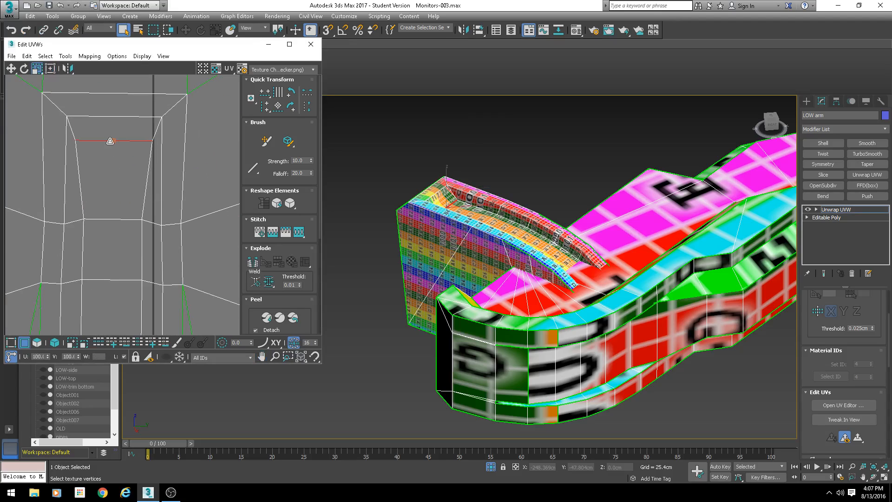
{"action": "left_click_drag", "start_coordinate": [110, 141], "coordinate": [112, 168]}
{"action": "left_click_drag", "start_coordinate": [111, 116], "coordinate": [110, 115]}
{"action": "left_click_drag", "start_coordinate": [112, 220], "coordinate": [111, 221]}
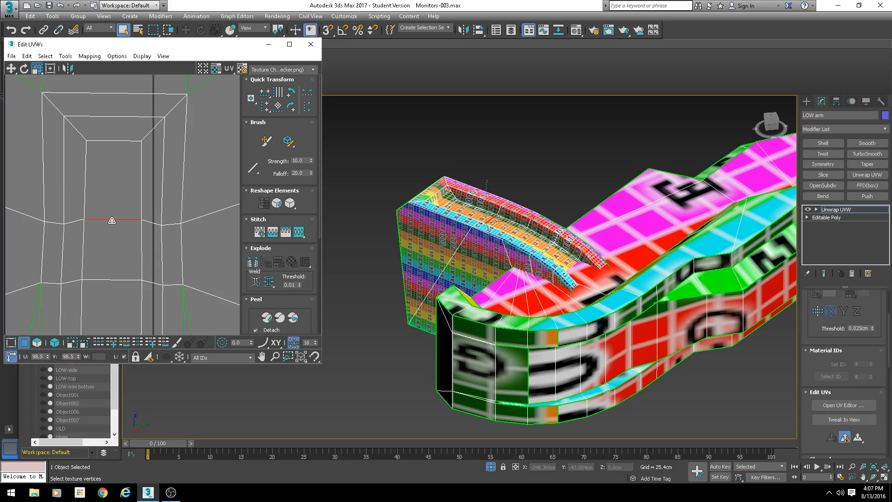
- Select and nudge vertices along the slot shell's middle edge loop, checking the slot up close on the model
{"action": "left_click", "coordinate": [57, 224]}
{"action": "left_click", "coordinate": [172, 224], "text": "ctrl"}
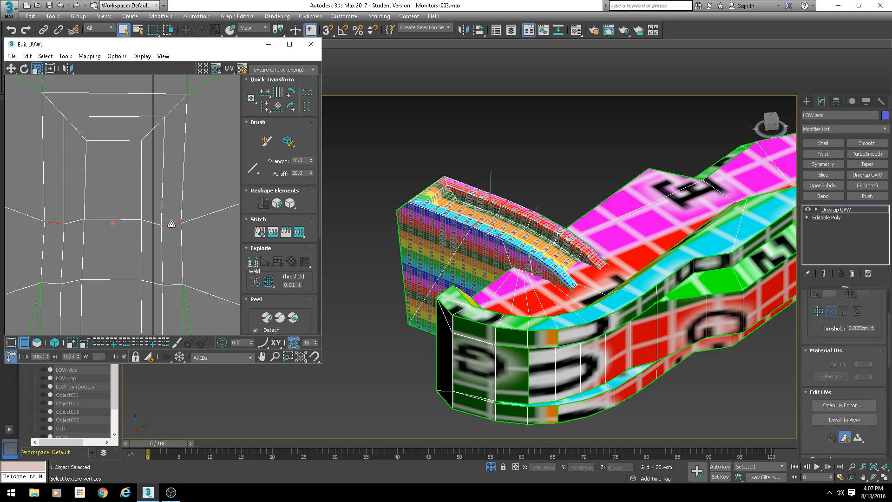
{"action": "left_click_drag", "start_coordinate": [171, 224], "coordinate": [171, 223]}
{"action": "scroll", "coordinate": [464, 234], "scroll_direction": "up", "scroll_amount": 3}
{"action": "middle_click_drag", "start_coordinate": [489, 237], "coordinate": [474, 219], "text": "alt"}
{"action": "scroll", "coordinate": [475, 215], "scroll_direction": "up", "scroll_amount": 2}
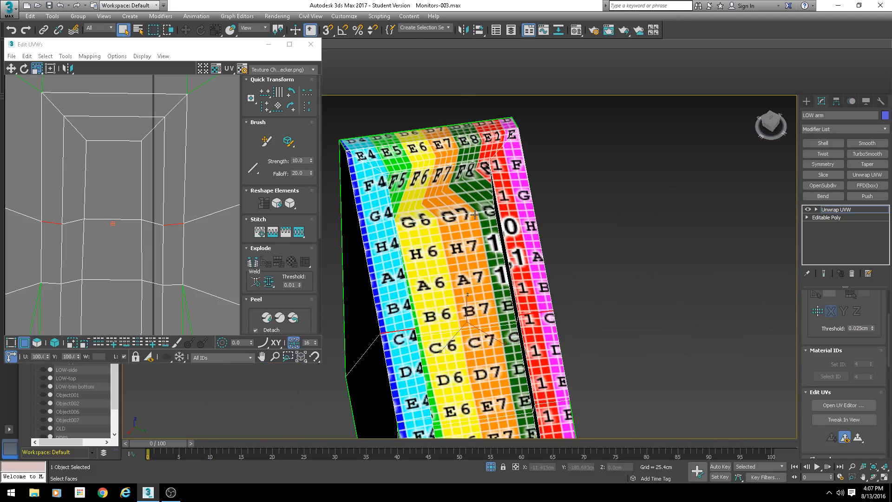
{"action": "left_click", "coordinate": [441, 217]}
{"action": "left_click_drag", "start_coordinate": [117, 149], "coordinate": [115, 130]}
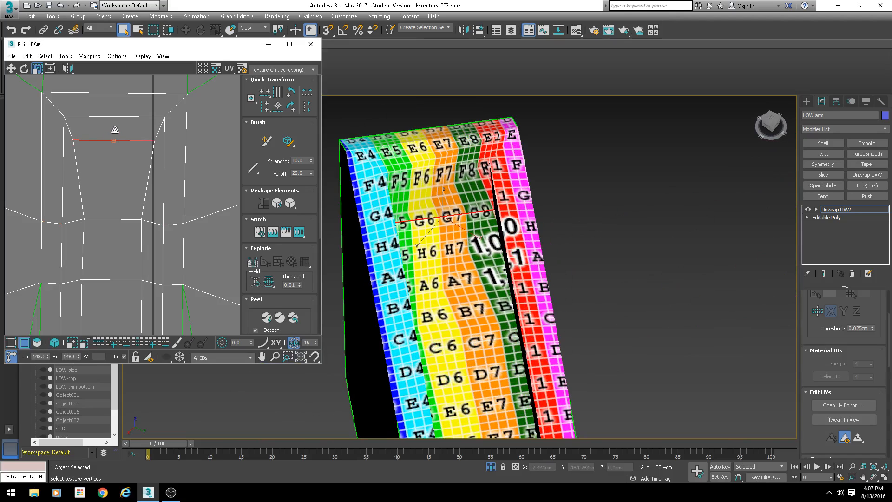
{"action": "double_click", "coordinate": [112, 219]}
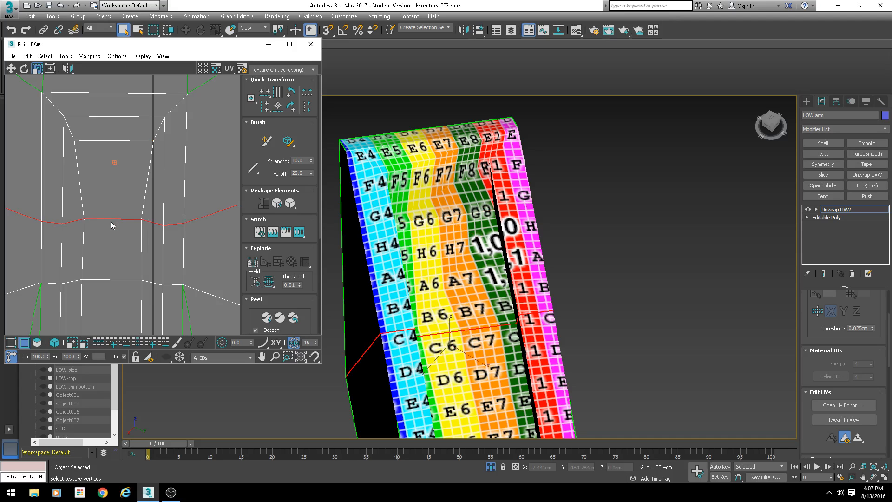
{"action": "left_click", "coordinate": [112, 222]}
{"action": "left_click_drag", "start_coordinate": [113, 218], "coordinate": [112, 212]}
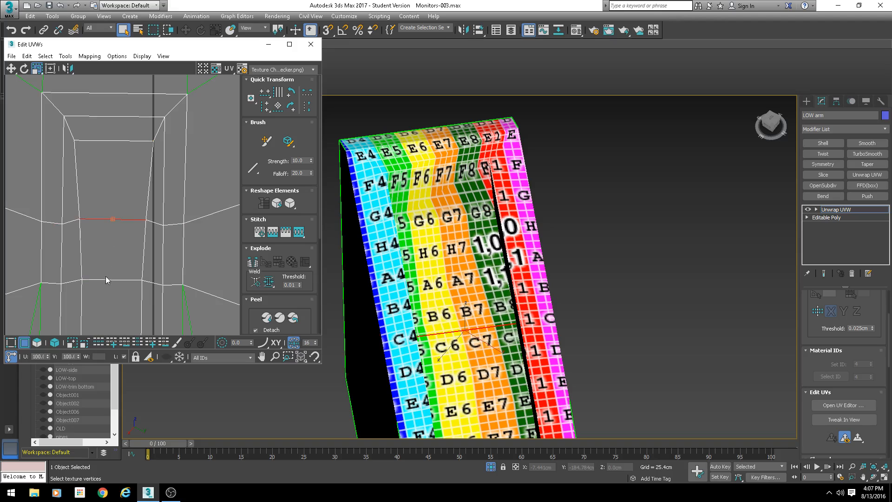
{"action": "left_click", "coordinate": [106, 279]}
{"action": "left_click_drag", "start_coordinate": [106, 279], "coordinate": [106, 278]}
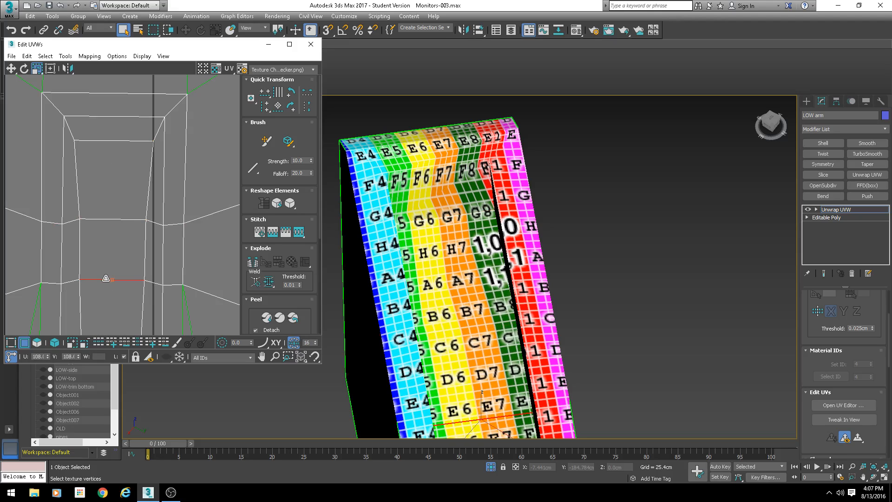
- Orbit around the arm and browse the UV layout to locate the base's shells
{"action": "middle_click_drag", "start_coordinate": [596, 353], "coordinate": [565, 336], "text": "alt"}
{"action": "scroll", "coordinate": [576, 349], "scroll_direction": "down", "scroll_amount": 5}
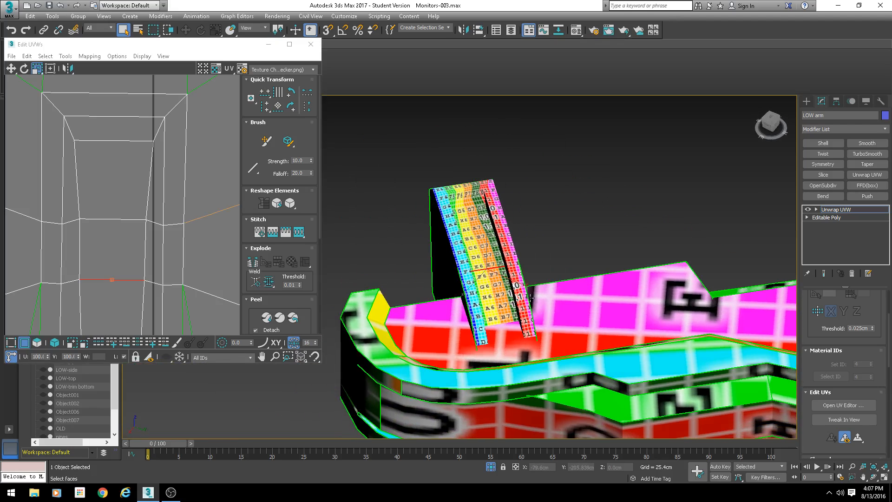
{"action": "right_click", "coordinate": [486, 254]}
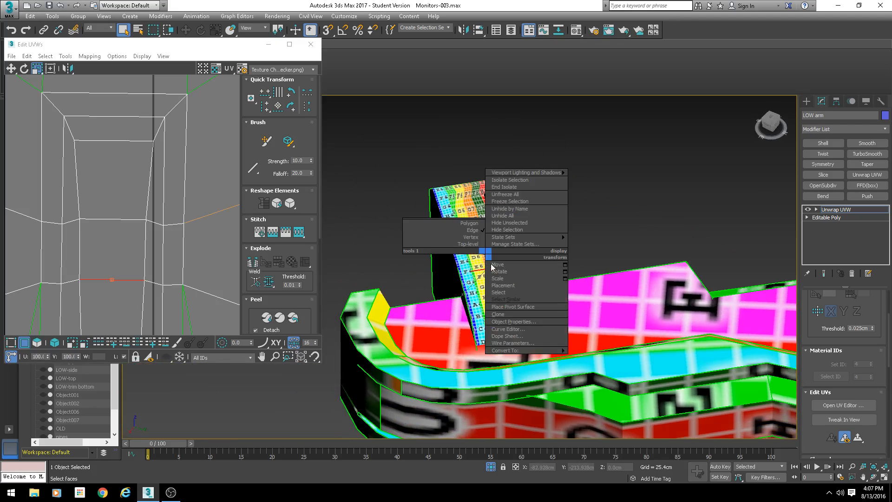
{"action": "left_click", "coordinate": [606, 209]}
{"action": "scroll", "coordinate": [626, 269], "scroll_direction": "down", "scroll_amount": 3}
{"action": "middle_click_drag", "start_coordinate": [626, 270], "coordinate": [617, 311], "text": "alt"}
{"action": "scroll", "coordinate": [169, 236], "scroll_direction": "down", "scroll_amount": 10}
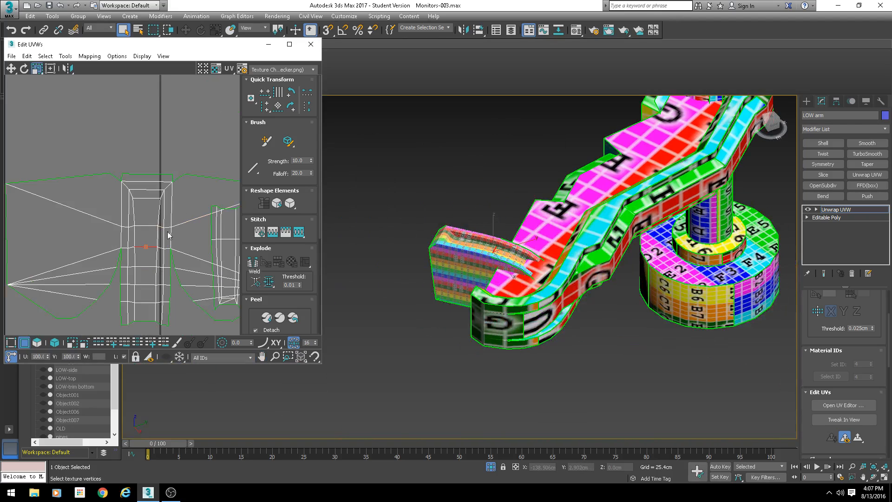
{"action": "middle_click_drag", "start_coordinate": [176, 245], "coordinate": [107, 303]}
{"action": "scroll", "coordinate": [108, 306], "scroll_direction": "up", "scroll_amount": 5}
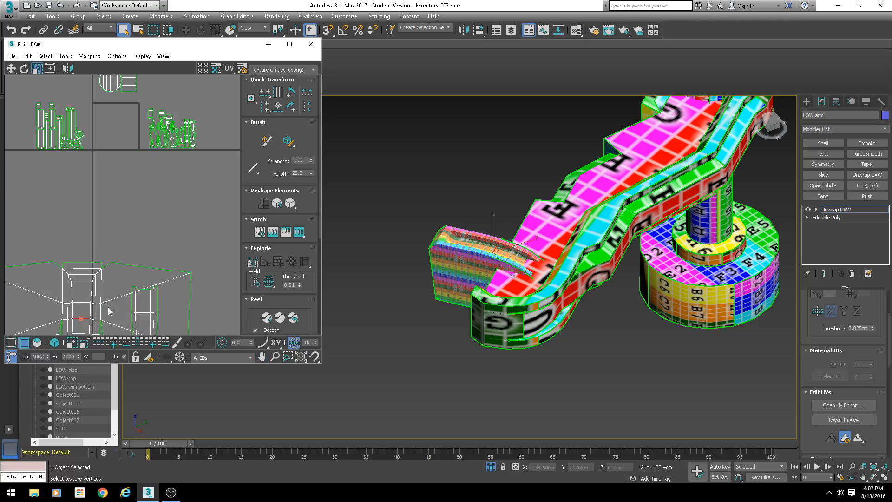
{"action": "left_click", "coordinate": [56, 342]}
{"action": "scroll", "coordinate": [147, 172], "scroll_direction": "up", "scroll_amount": 3}
{"action": "middle_click_drag", "start_coordinate": [102, 107], "coordinate": [113, 192]}
{"action": "middle_click_drag", "start_coordinate": [581, 201], "coordinate": [497, 214]}
{"action": "scroll", "coordinate": [480, 267], "scroll_direction": "up", "scroll_amount": 5}
{"action": "scroll", "coordinate": [548, 247], "scroll_direction": "down", "scroll_amount": 5}
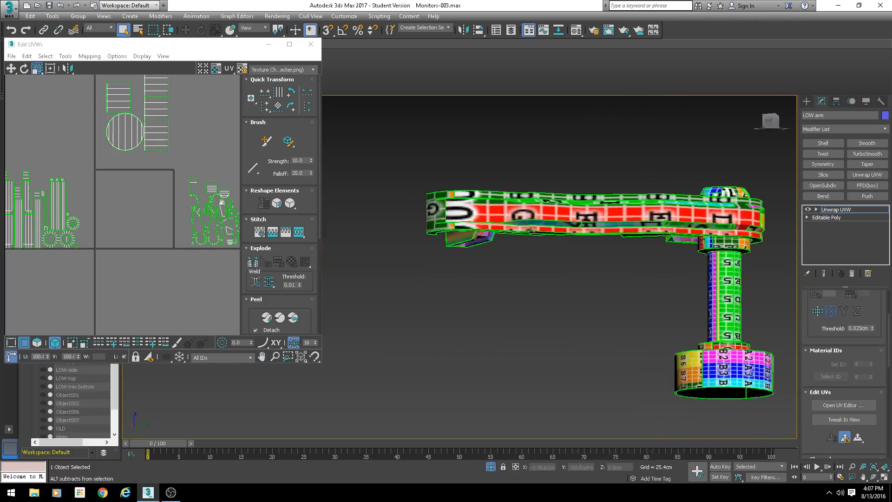
{"action": "scroll", "coordinate": [442, 208], "scroll_direction": "up", "scroll_amount": 5}
{"action": "scroll", "coordinate": [441, 209], "scroll_direction": "down", "scroll_amount": 4}
{"action": "scroll", "coordinate": [504, 194], "scroll_direction": "up", "scroll_amount": 4}
{"action": "scroll", "coordinate": [504, 193], "scroll_direction": "down", "scroll_amount": 4}
{"action": "scroll", "coordinate": [181, 157], "scroll_direction": "down", "scroll_amount": 3}
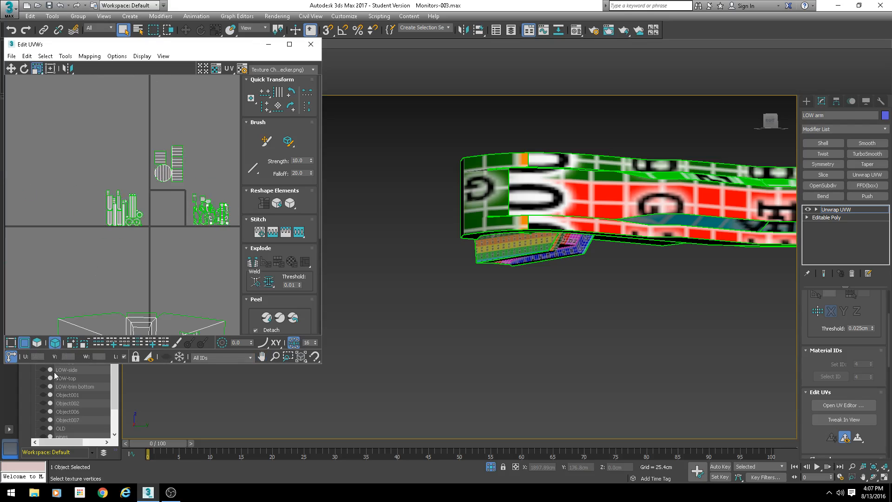
{"action": "left_click", "coordinate": [42, 346]}
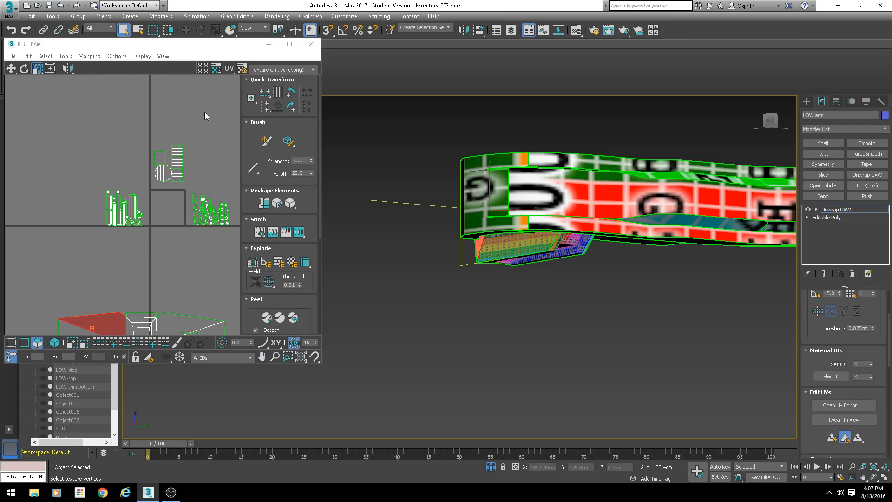
{"action": "left_click_drag", "start_coordinate": [201, 113], "coordinate": [147, 189]}
{"action": "middle_click_drag", "start_coordinate": [577, 210], "coordinate": [460, 265]}
{"action": "scroll", "coordinate": [153, 195], "scroll_direction": "up", "scroll_amount": 6}
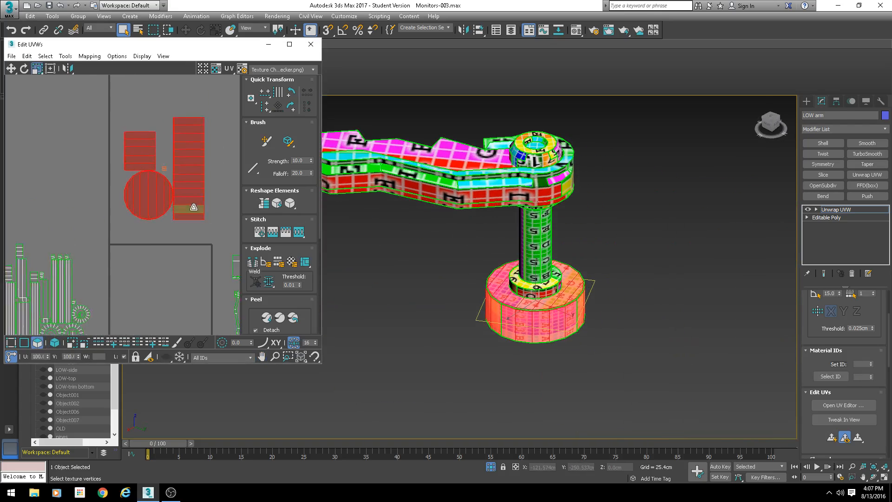
- Stitch the base's side strip shell together one edge seam at a time
{"action": "left_click", "coordinate": [149, 268]}
{"action": "key", "text": "2"}
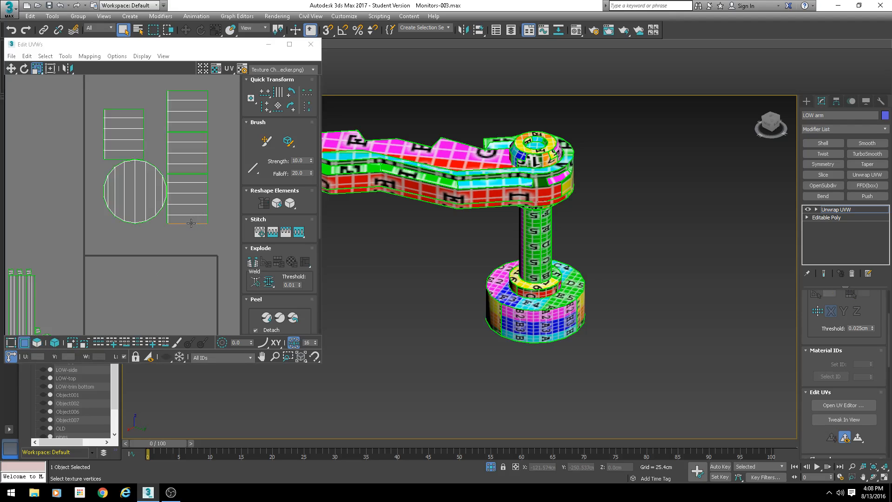
{"action": "left_click", "coordinate": [191, 223]}
{"action": "key", "text": "s"}
{"action": "key", "text": "Return"}
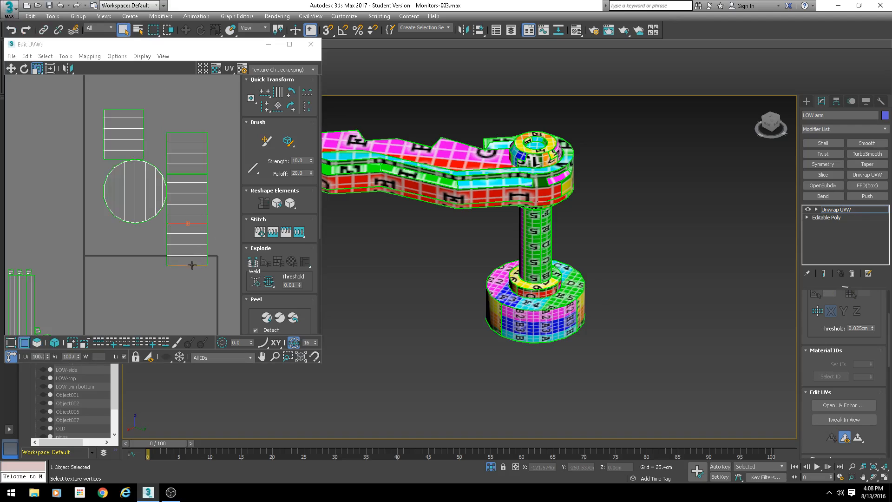
{"action": "left_click", "coordinate": [192, 265]}
{"action": "key", "text": "s"}
{"action": "key", "text": "Return"}
{"action": "middle_click_drag", "start_coordinate": [193, 289], "coordinate": [174, 208]}
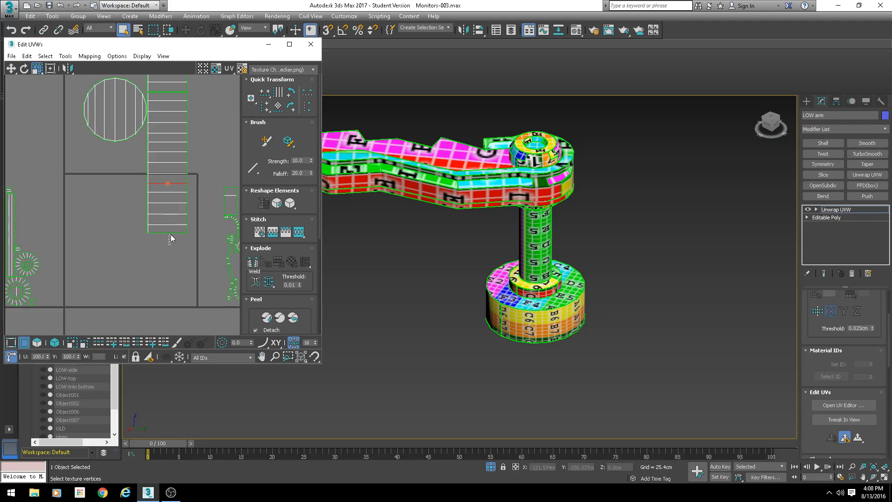
{"action": "key", "text": "s"}
{"action": "key", "text": "Return"}
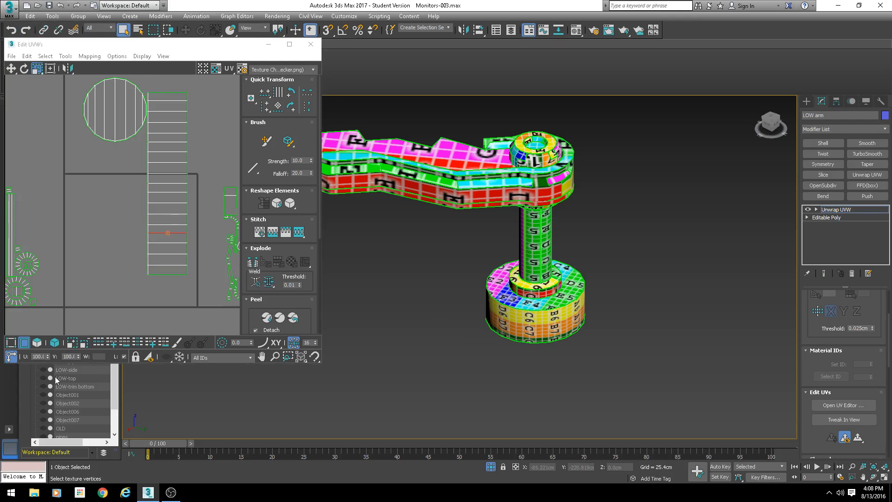
- Select the base's circular cap shell and move it upward in the UV layout
{"action": "left_click", "coordinate": [37, 343]}
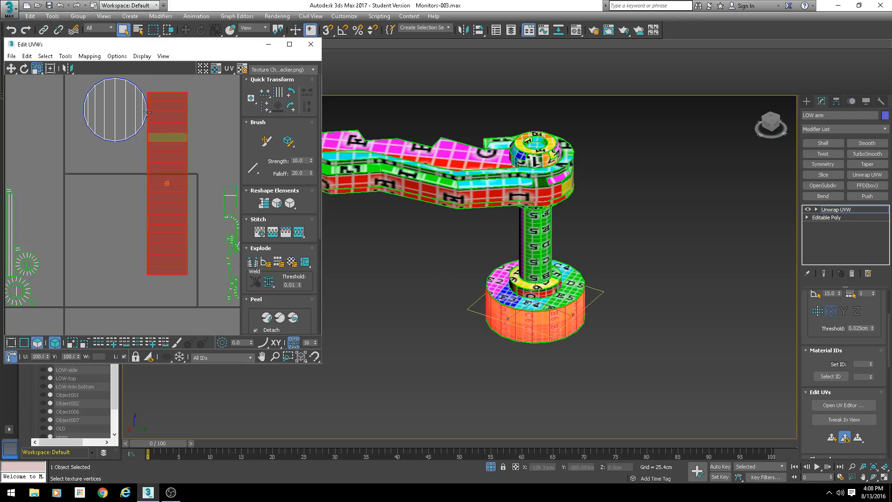
{"action": "scroll", "coordinate": [150, 177], "scroll_direction": "down", "scroll_amount": 4}
{"action": "left_click_drag", "start_coordinate": [168, 172], "coordinate": [188, 94]}
{"action": "left_click", "coordinate": [141, 146]}
{"action": "scroll", "coordinate": [539, 300], "scroll_direction": "up", "scroll_amount": 5}
{"action": "middle_click_drag", "start_coordinate": [567, 307], "coordinate": [529, 289], "text": "alt"}
{"action": "scroll", "coordinate": [529, 289], "scroll_direction": "up", "scroll_amount": 5}
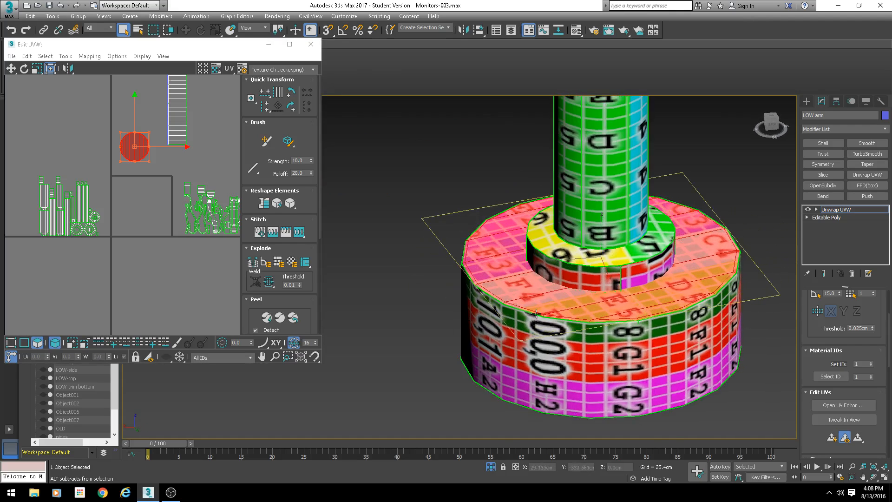
{"action": "scroll", "coordinate": [153, 221], "scroll_direction": "down", "scroll_amount": 3}
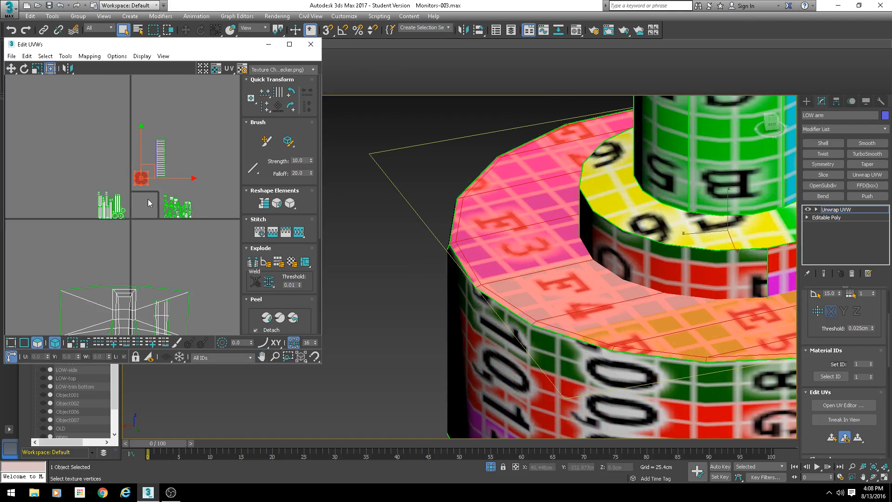
{"action": "left_click_drag", "start_coordinate": [149, 167], "coordinate": [147, 139]}
- Select the inner ring's side shell and move it into empty UV space below the layout
{"action": "scroll", "coordinate": [448, 264], "scroll_direction": "down", "scroll_amount": 5}
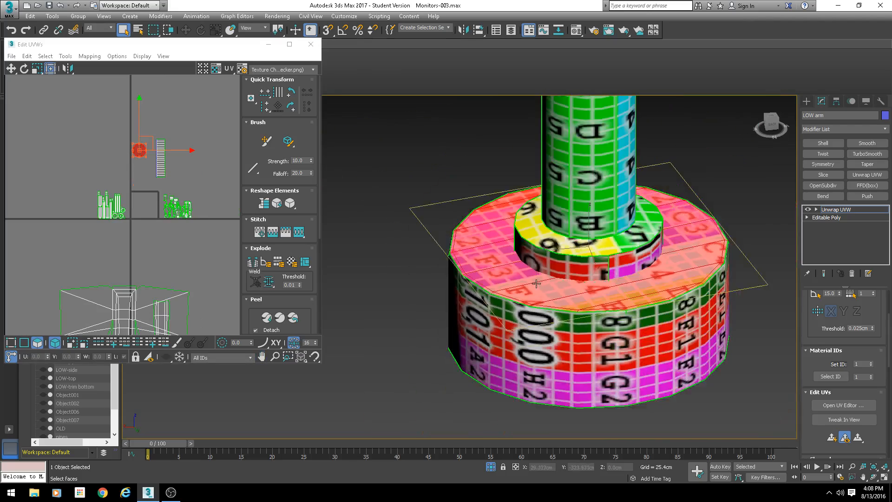
{"action": "middle_click_drag", "start_coordinate": [557, 300], "coordinate": [571, 284], "text": "alt"}
{"action": "left_click", "coordinate": [579, 254]}
{"action": "scroll", "coordinate": [126, 207], "scroll_direction": "up", "scroll_amount": 4}
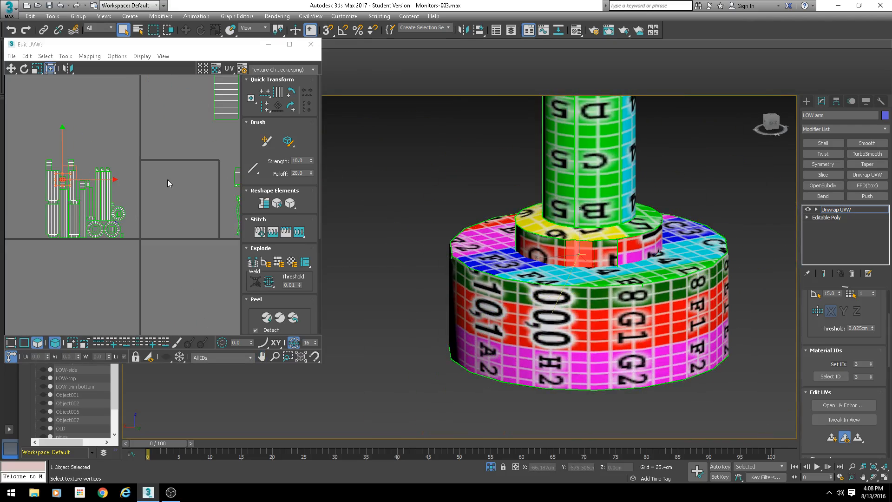
{"action": "scroll", "coordinate": [149, 187], "scroll_direction": "down", "scroll_amount": 3}
{"action": "scroll", "coordinate": [109, 173], "scroll_direction": "up", "scroll_amount": 5}
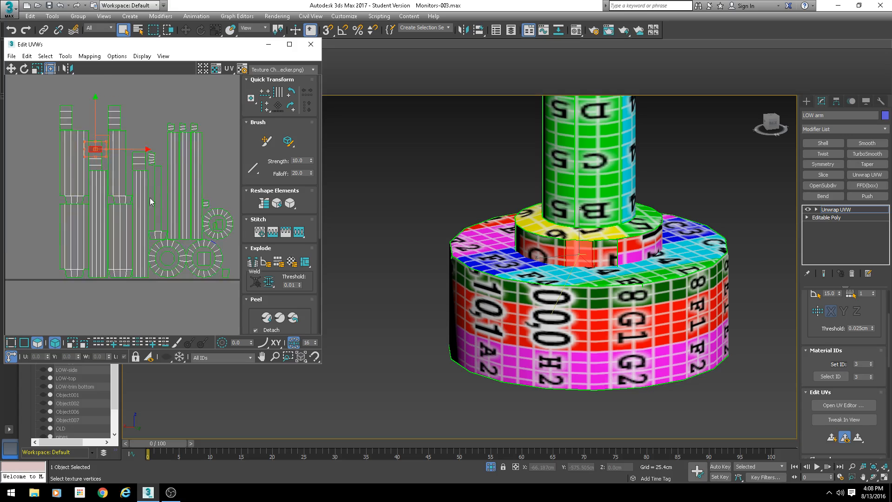
{"action": "scroll", "coordinate": [151, 201], "scroll_direction": "down", "scroll_amount": 3}
{"action": "scroll", "coordinate": [139, 141], "scroll_direction": "up", "scroll_amount": 3}
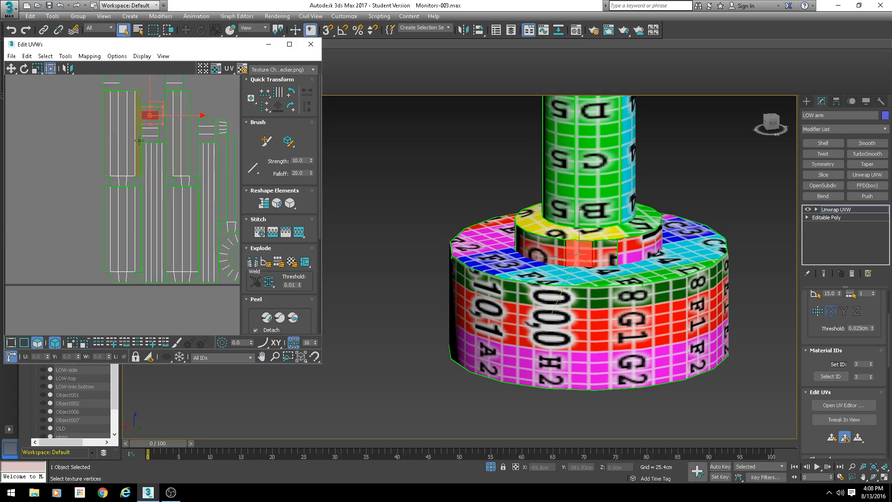
{"action": "left_click", "coordinate": [159, 94]}
{"action": "left_click", "coordinate": [153, 134]}
{"action": "scroll", "coordinate": [164, 150], "scroll_direction": "down", "scroll_amount": 3}
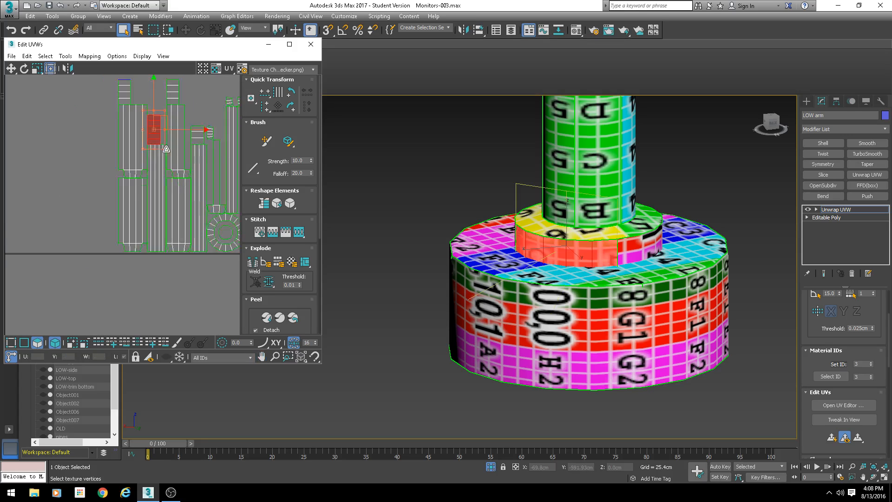
{"action": "middle_click_drag", "start_coordinate": [171, 165], "coordinate": [143, 152]}
{"action": "scroll", "coordinate": [144, 152], "scroll_direction": "down", "scroll_amount": 2}
{"action": "left_click_drag", "start_coordinate": [134, 122], "coordinate": [162, 253]}
- Select the inner ring's top cap faces on the monitor arm's base
{"action": "left_click", "coordinate": [633, 246]}
{"action": "middle_click_drag", "start_coordinate": [634, 246], "coordinate": [607, 245], "text": "alt"}
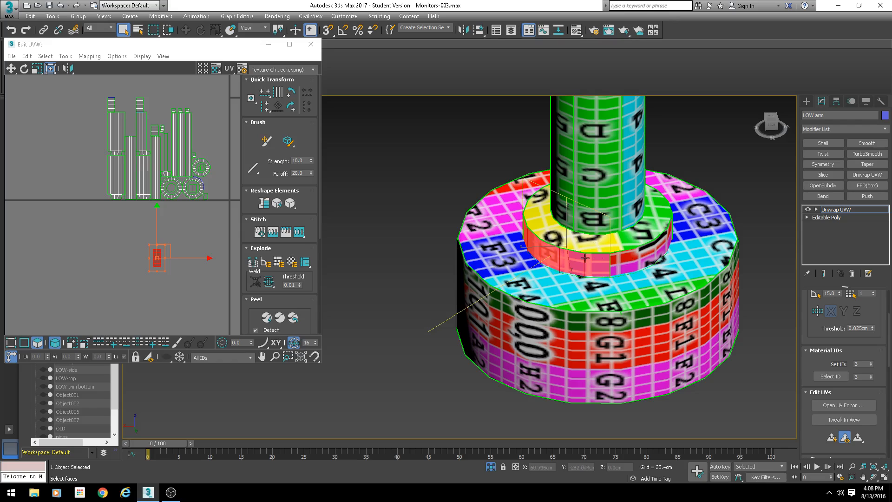
{"action": "left_click", "coordinate": [645, 228]}
{"action": "scroll", "coordinate": [235, 200], "scroll_direction": "up", "scroll_amount": 3}
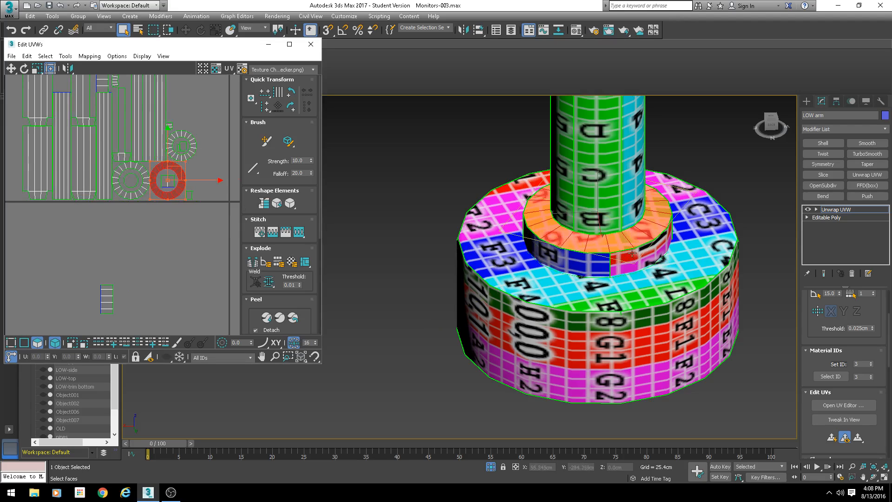
{"action": "middle_click_drag", "start_coordinate": [581, 245], "coordinate": [581, 234], "text": "alt"}
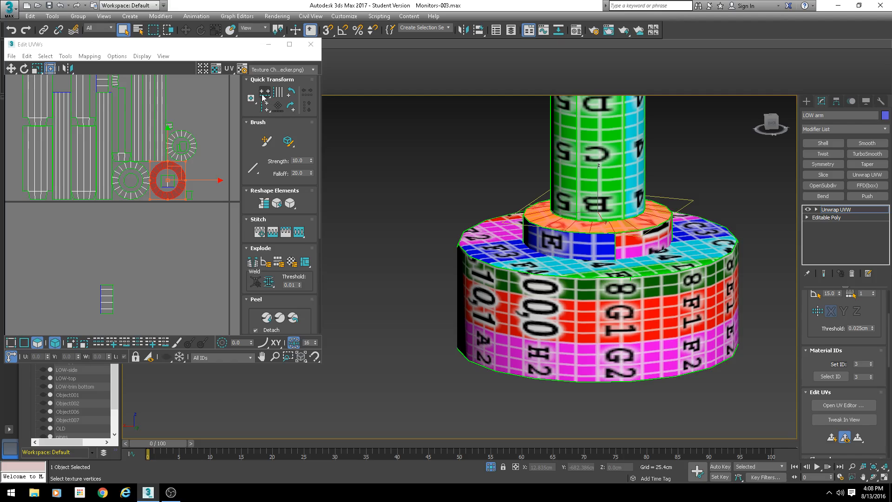
{"action": "left_click", "coordinate": [249, 137]}
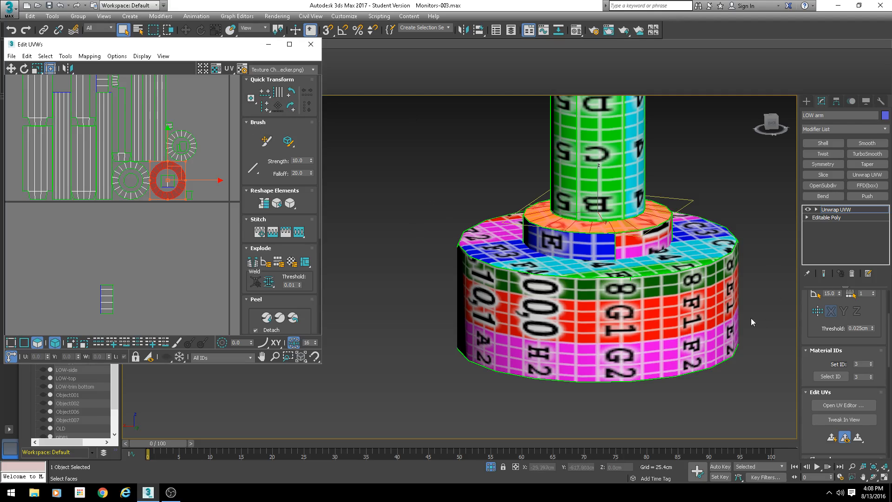
{"action": "scroll", "coordinate": [818, 320], "scroll_direction": "up", "scroll_amount": 3}
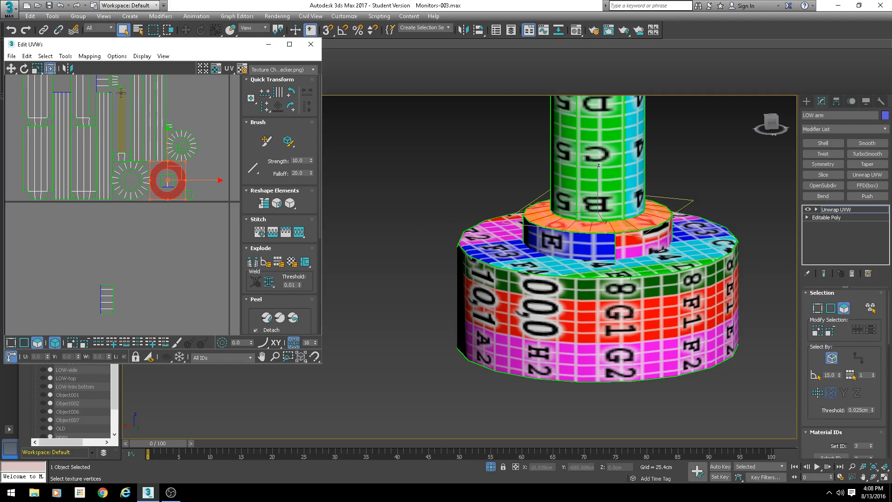
- Select the inner ring's shells in the UV editor and grow the selection
{"action": "left_click", "coordinate": [112, 343]}
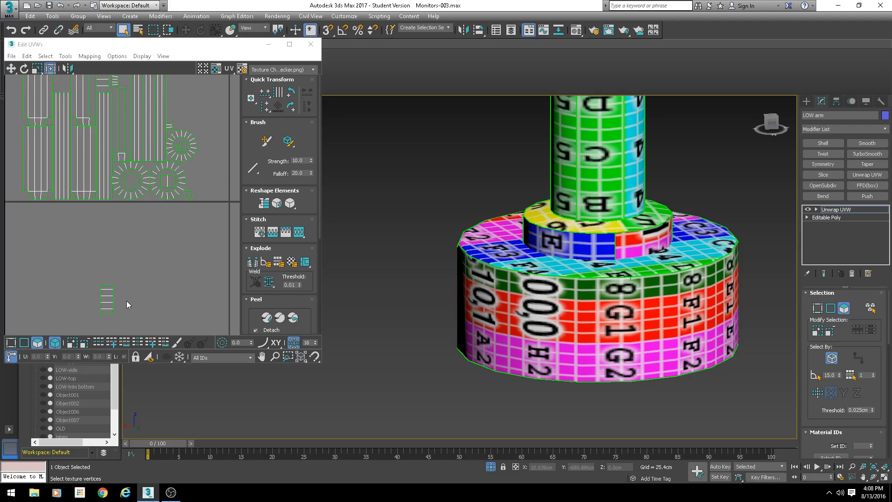
{"action": "left_click", "coordinate": [108, 300]}
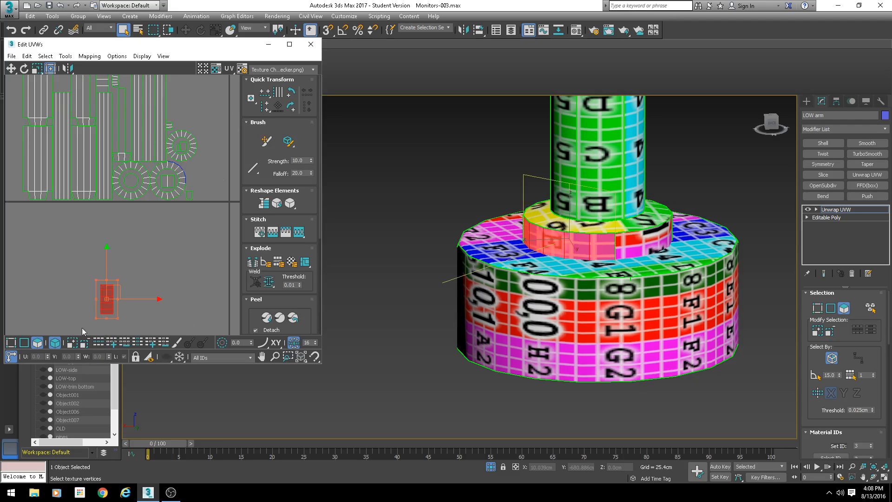
{"action": "left_click", "coordinate": [816, 331]}
{"action": "middle_click_drag", "start_coordinate": [718, 246], "coordinate": [707, 253], "text": "alt"}
{"action": "left_click", "coordinate": [219, 177]}
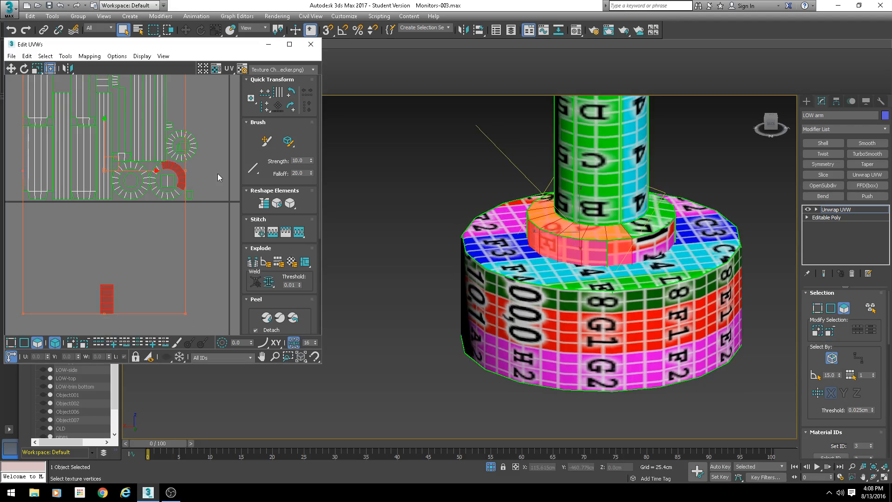
{"action": "left_click", "coordinate": [182, 181]}
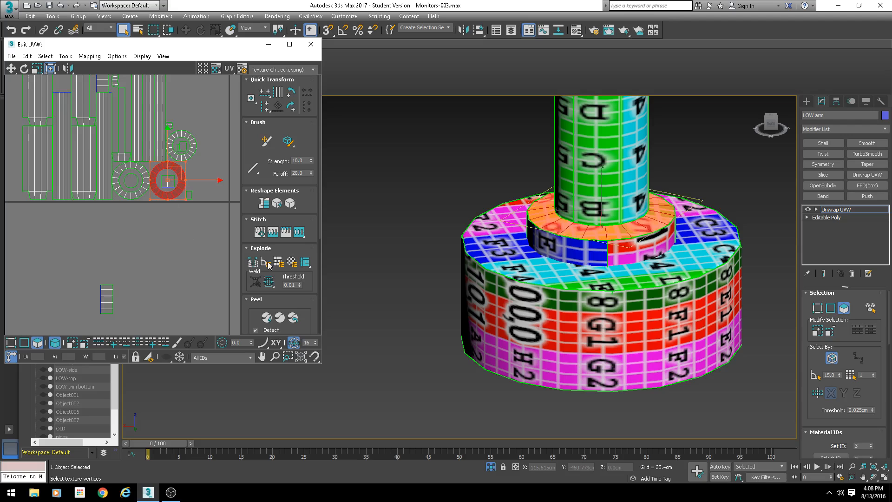
{"action": "left_click", "coordinate": [817, 332]}
{"action": "scroll", "coordinate": [573, 243], "scroll_direction": "down", "scroll_amount": 4}
- Reselect the inner ring's top cap faces by element on the base
{"action": "middle_click_drag", "start_coordinate": [573, 243], "coordinate": [587, 181], "text": "alt"}
{"action": "left_click_drag", "start_coordinate": [617, 124], "coordinate": [530, 223], "text": "alt"}
{"action": "middle_click_drag", "start_coordinate": [581, 216], "coordinate": [608, 193], "text": "alt"}
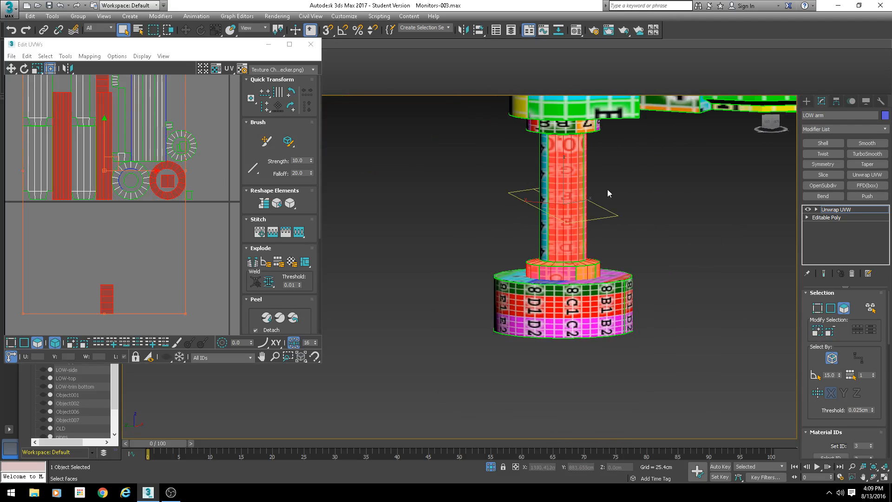
{"action": "left_click", "coordinate": [836, 361]}
{"action": "left_click_drag", "start_coordinate": [665, 175], "coordinate": [510, 215], "text": "alt"}
{"action": "middle_click_drag", "start_coordinate": [534, 214], "coordinate": [599, 260], "text": "alt"}
{"action": "scroll", "coordinate": [600, 268], "scroll_direction": "up", "scroll_amount": 4}
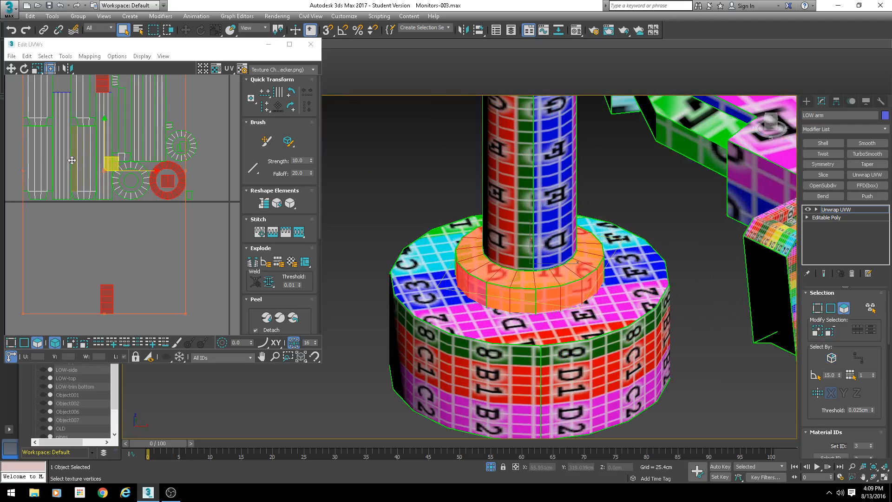
{"action": "scroll", "coordinate": [72, 160], "scroll_direction": "down", "scroll_amount": 3}
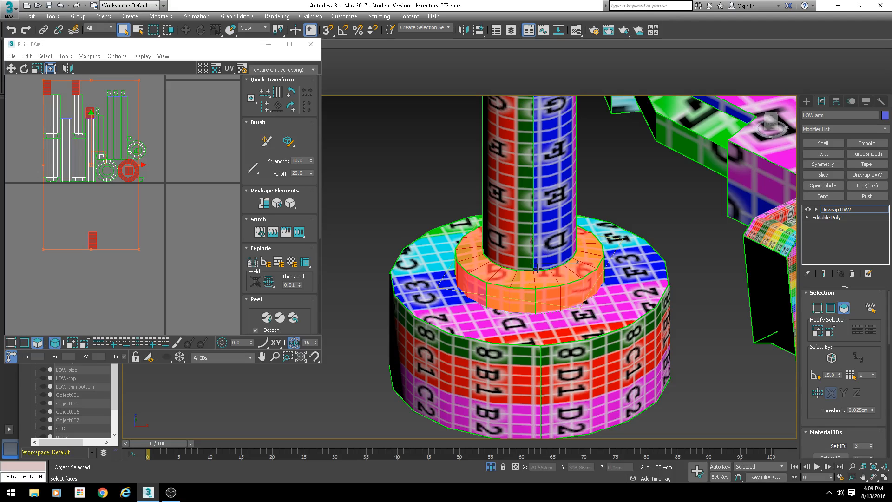
{"action": "scroll", "coordinate": [815, 399], "scroll_direction": "down", "scroll_amount": 10}
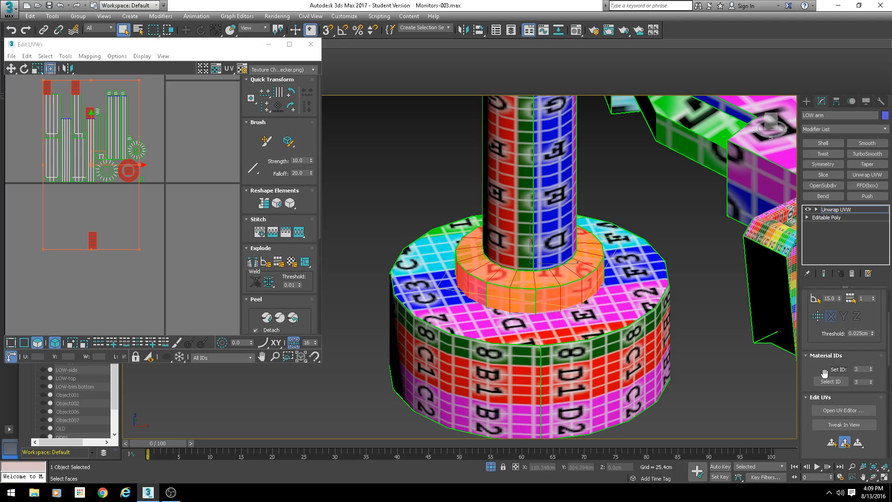
{"action": "scroll", "coordinate": [817, 412], "scroll_direction": "down", "scroll_amount": 3}
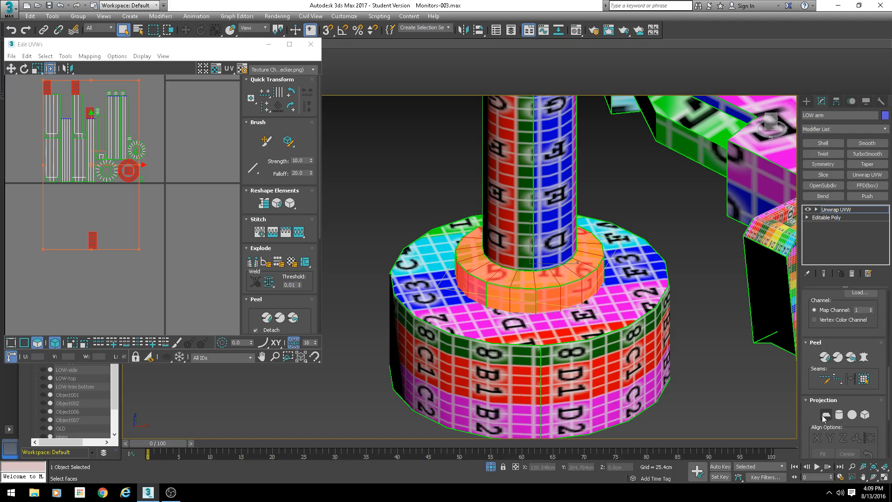
- Apply a planar projection to the inner ring's top cap, trying Y and Z alignments
{"action": "left_click", "coordinate": [825, 414]}
{"action": "middle_click_drag", "start_coordinate": [196, 142], "coordinate": [106, 227]}
{"action": "scroll", "coordinate": [111, 218], "scroll_direction": "up", "scroll_amount": 4}
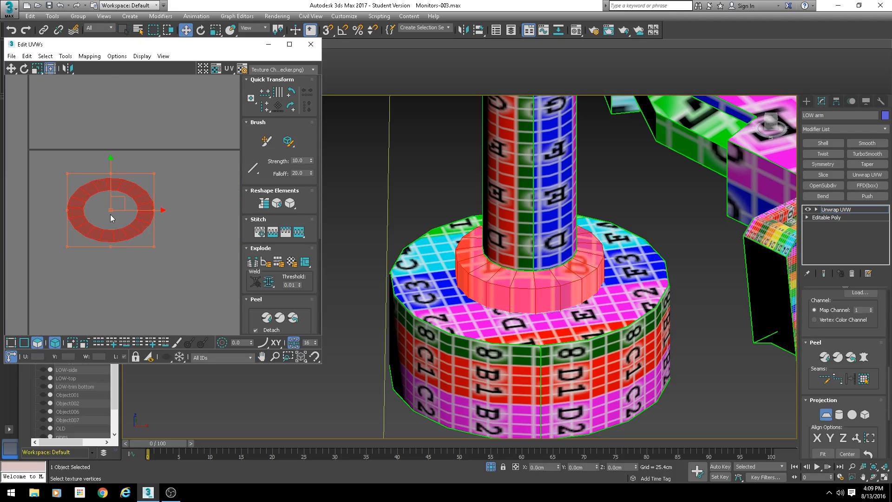
{"action": "middle_click_drag", "start_coordinate": [596, 267], "coordinate": [576, 247], "text": "alt"}
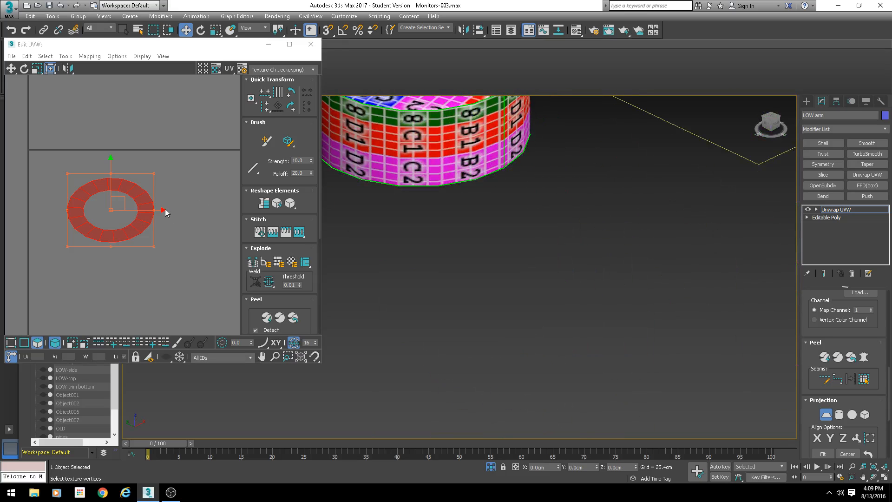
{"action": "scroll", "coordinate": [461, 217], "scroll_direction": "down", "scroll_amount": 4}
{"action": "middle_click_drag", "start_coordinate": [464, 219], "coordinate": [635, 292], "text": "alt"}
{"action": "left_click_drag", "start_coordinate": [808, 412], "coordinate": [807, 369]}
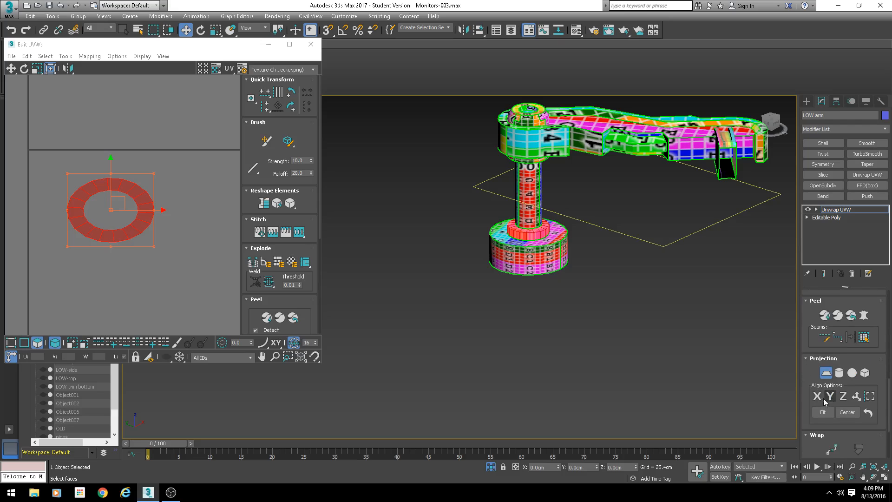
{"action": "left_click", "coordinate": [821, 396]}
{"action": "scroll", "coordinate": [167, 207], "scroll_direction": "down", "scroll_amount": 5}
{"action": "scroll", "coordinate": [171, 215], "scroll_direction": "down", "scroll_amount": 5}
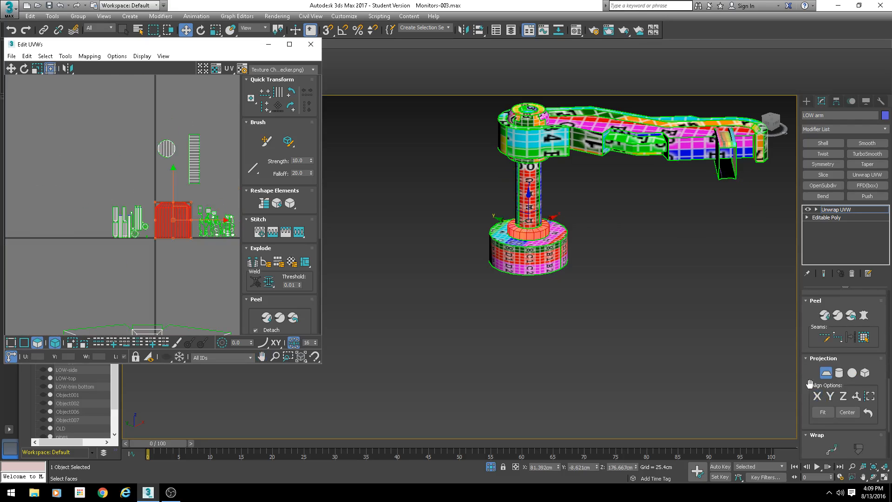
{"action": "left_click", "coordinate": [844, 398]}
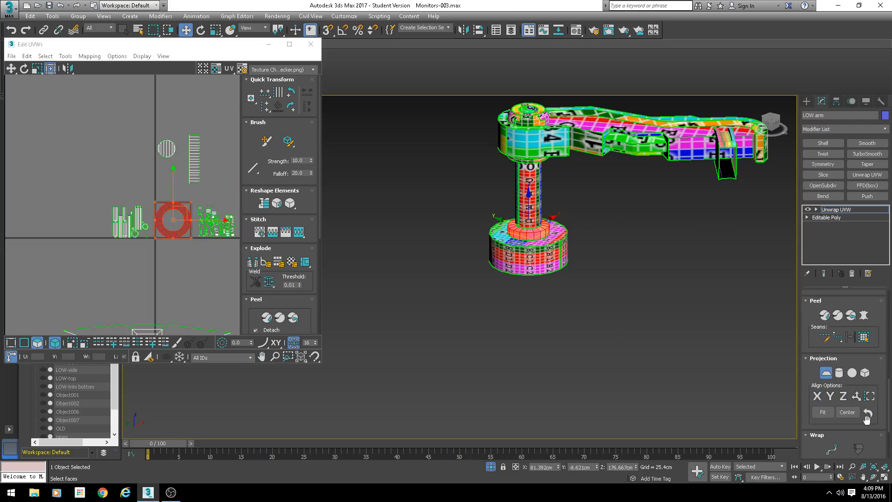
{"action": "left_click", "coordinate": [857, 398]}
- Realign the cap's planar projection to Z and commit the projection
{"action": "scroll", "coordinate": [519, 232], "scroll_direction": "up", "scroll_amount": 4}
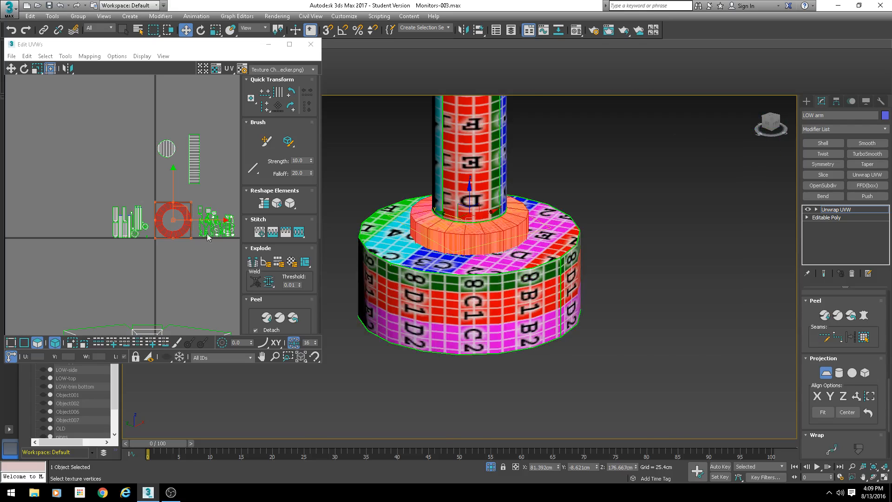
{"action": "scroll", "coordinate": [448, 240], "scroll_direction": "up", "scroll_amount": 3}
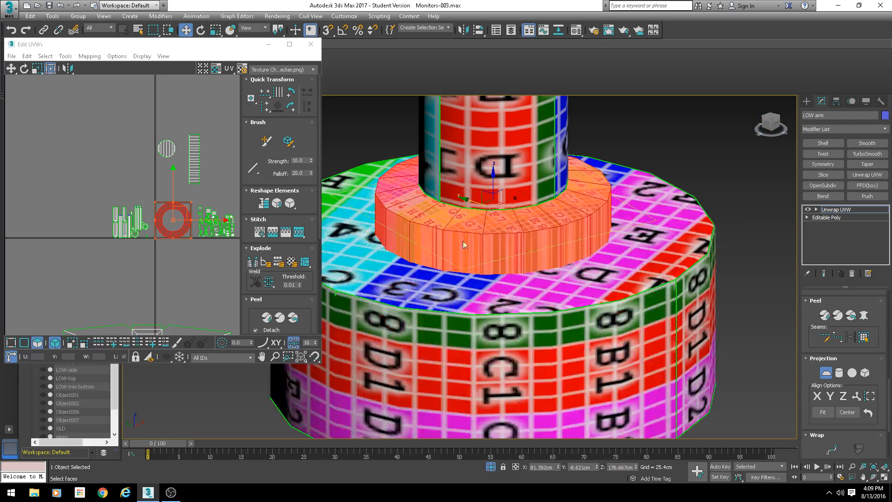
{"action": "left_click", "coordinate": [843, 396]}
{"action": "middle_click_drag", "start_coordinate": [163, 208], "coordinate": [116, 194]}
{"action": "scroll", "coordinate": [117, 194], "scroll_direction": "down", "scroll_amount": 2}
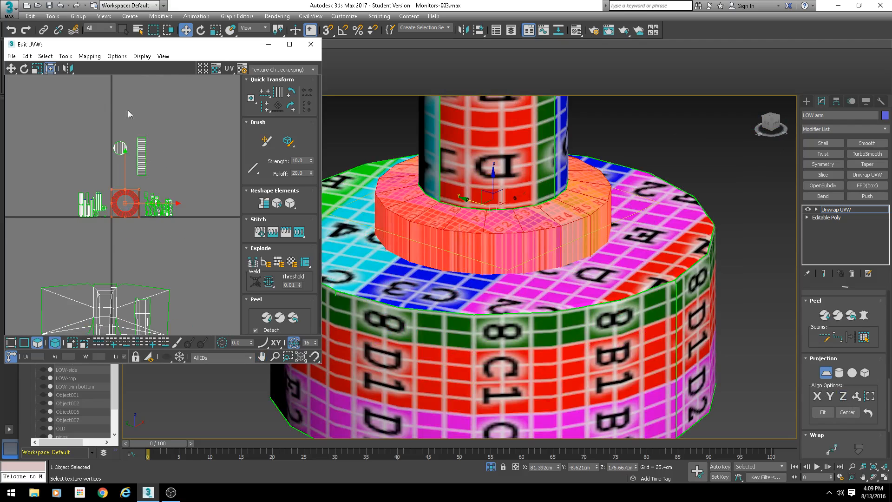
{"action": "left_click", "coordinate": [825, 372]}
{"action": "middle_click_drag", "start_coordinate": [139, 192], "coordinate": [64, 130]}
{"action": "left_click_drag", "start_coordinate": [64, 131], "coordinate": [178, 188]}
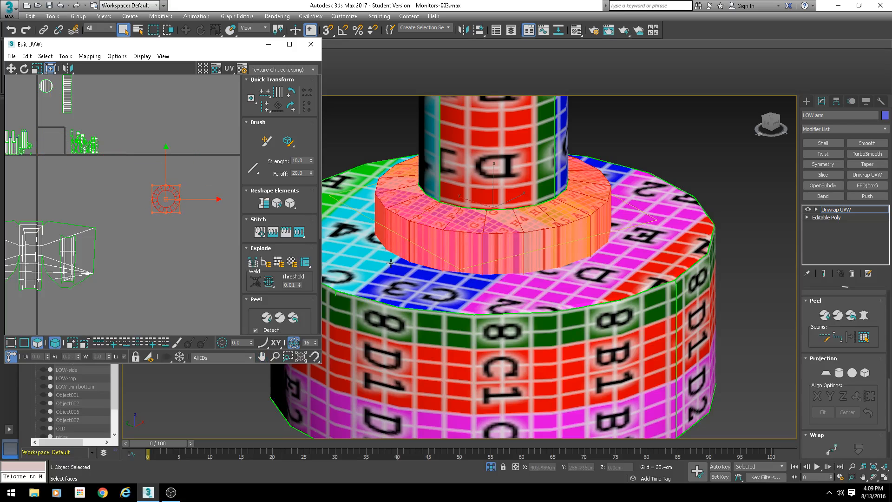
{"action": "scroll", "coordinate": [90, 128], "scroll_direction": "up", "scroll_amount": 4}
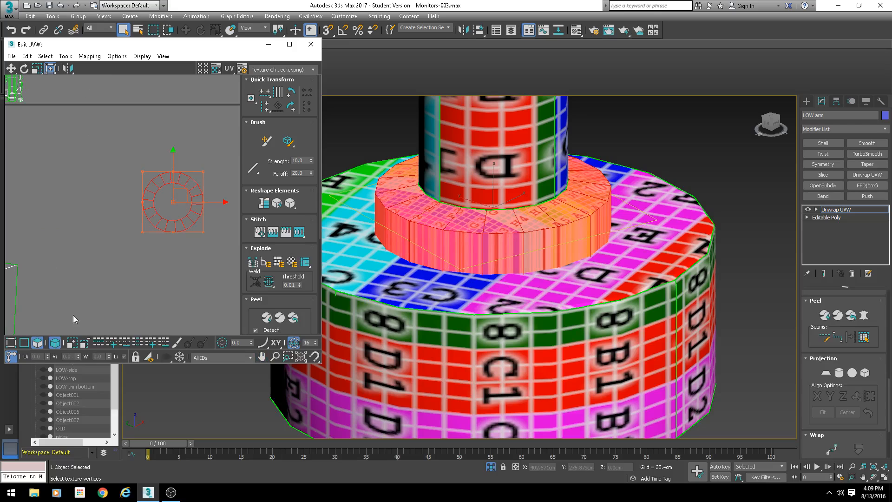
- Select the cap shell's UVs and relax them with Relax By Polygon Angles
{"action": "key", "text": "2"}
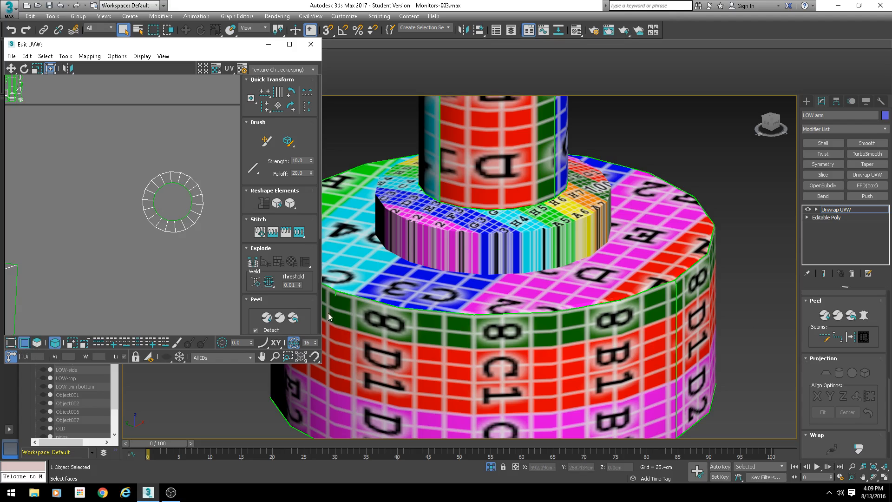
{"action": "left_click_drag", "start_coordinate": [216, 150], "coordinate": [118, 254]}
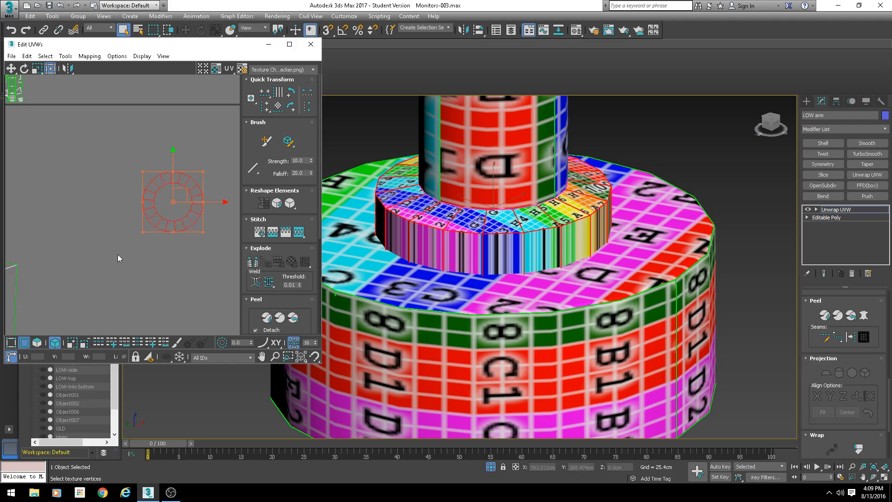
{"action": "left_click", "coordinate": [65, 56]}
{"action": "left_click", "coordinate": [82, 214]}
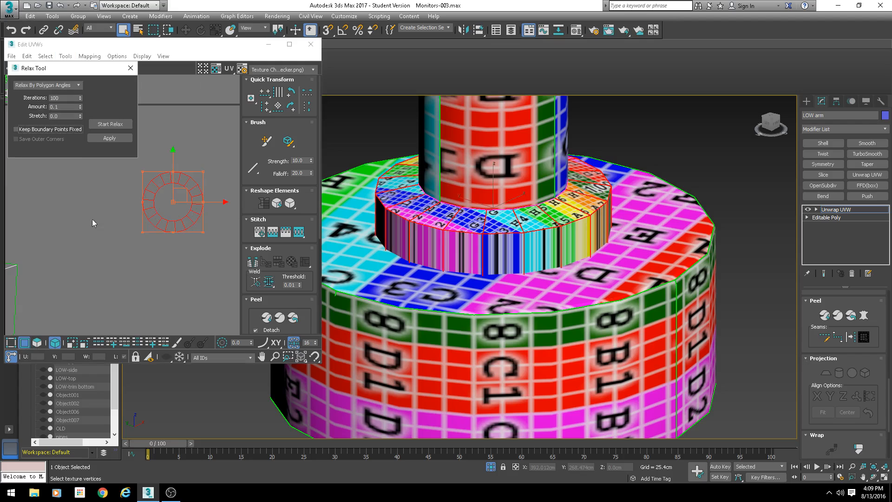
{"action": "left_click", "coordinate": [108, 138]}
{"action": "left_click", "coordinate": [108, 138]}
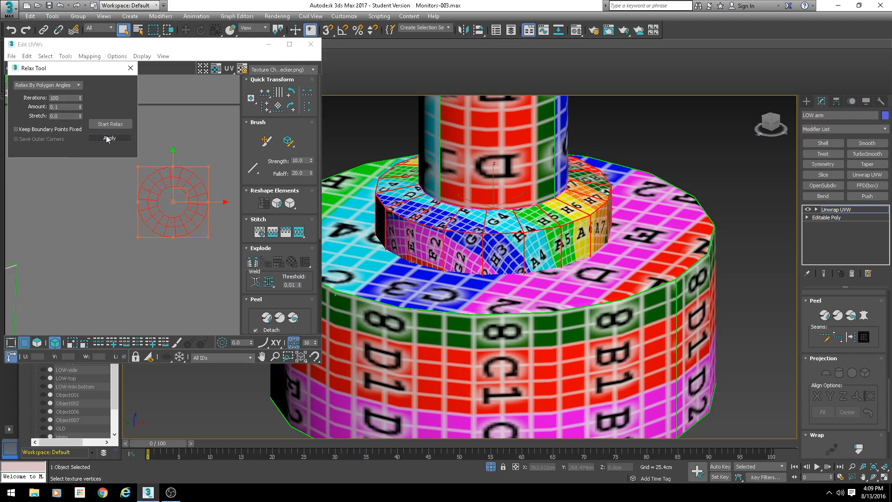
{"action": "scroll", "coordinate": [531, 268], "scroll_direction": "up", "scroll_amount": 8}
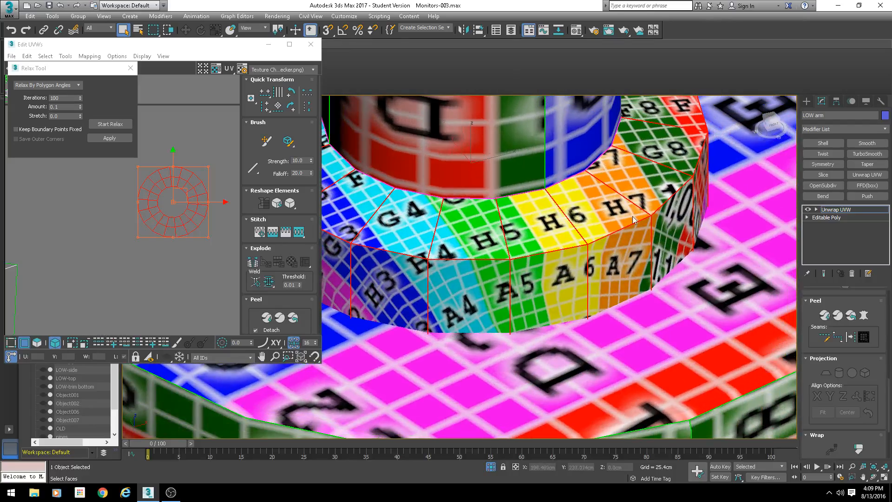
{"action": "middle_click_drag", "start_coordinate": [633, 220], "coordinate": [546, 225], "text": "alt"}
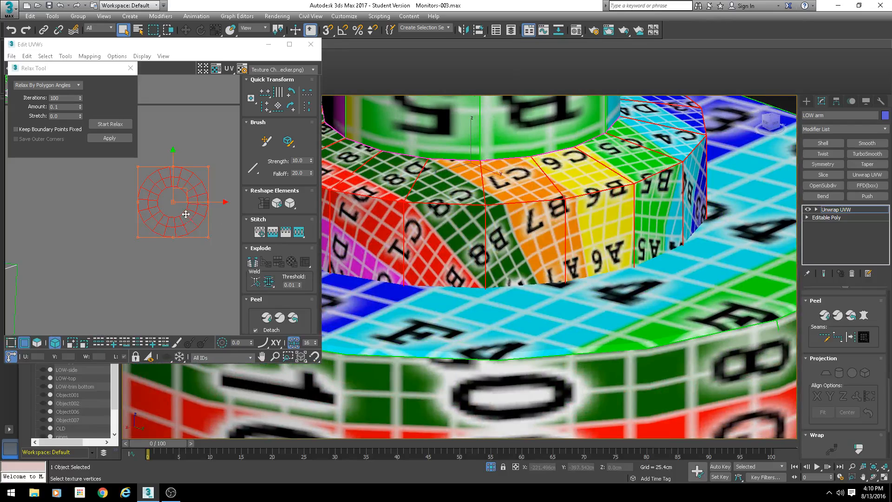
{"action": "scroll", "coordinate": [186, 213], "scroll_direction": "up", "scroll_amount": 2}
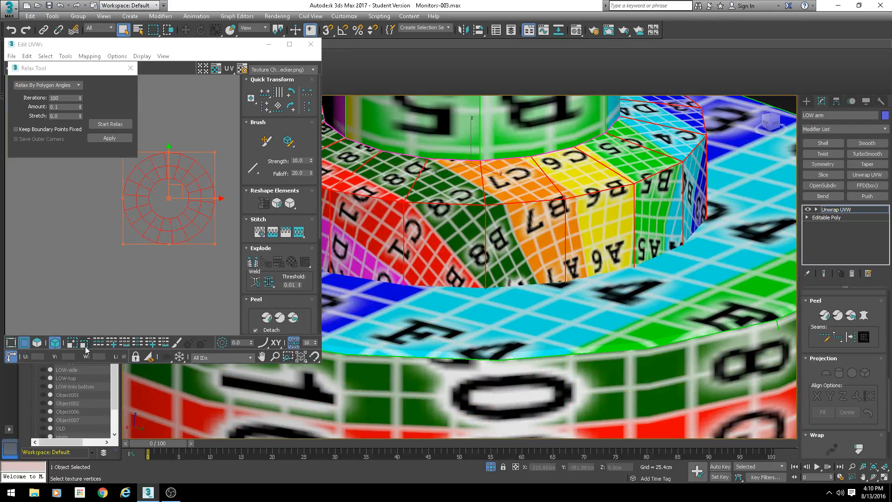
{"action": "left_click", "coordinate": [130, 69]}
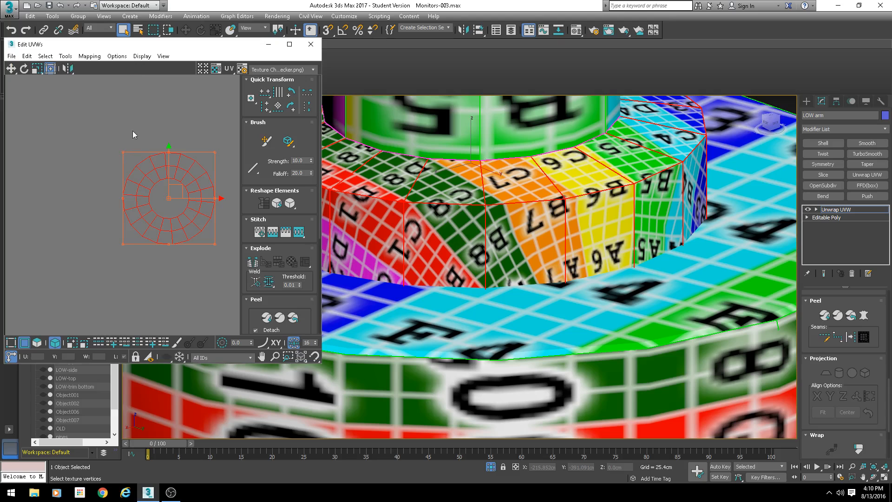
- Inspect a single face on the base's inner ring in the viewport and in the UV editor
{"action": "left_click", "coordinate": [55, 342]}
{"action": "left_click", "coordinate": [528, 254]}
{"action": "scroll", "coordinate": [527, 254], "scroll_direction": "down", "scroll_amount": 4}
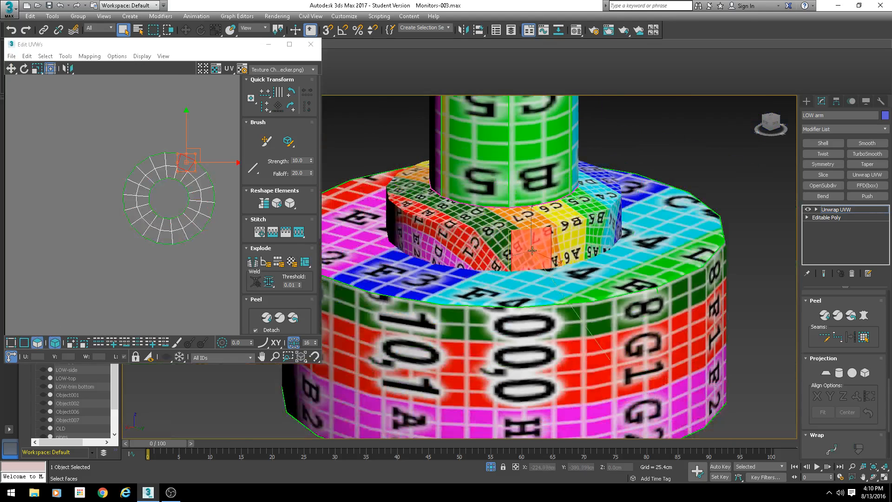
{"action": "key", "text": "F3"}
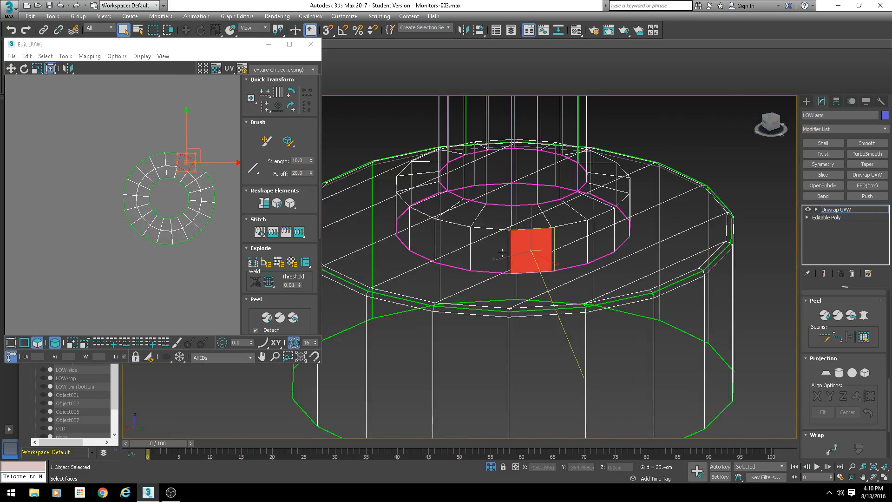
{"action": "middle_click_drag", "start_coordinate": [502, 253], "coordinate": [495, 241], "text": "alt"}
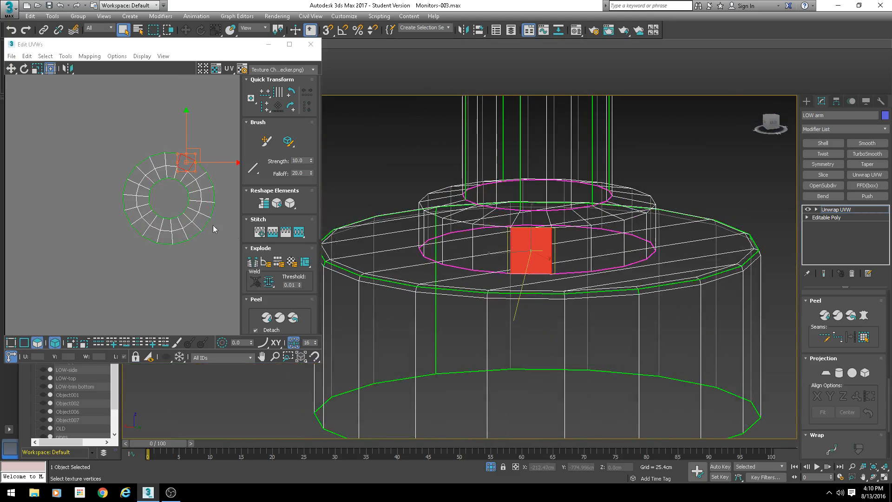
{"action": "scroll", "coordinate": [177, 158], "scroll_direction": "up", "scroll_amount": 6}
{"action": "middle_click_drag", "start_coordinate": [202, 178], "coordinate": [151, 172]}
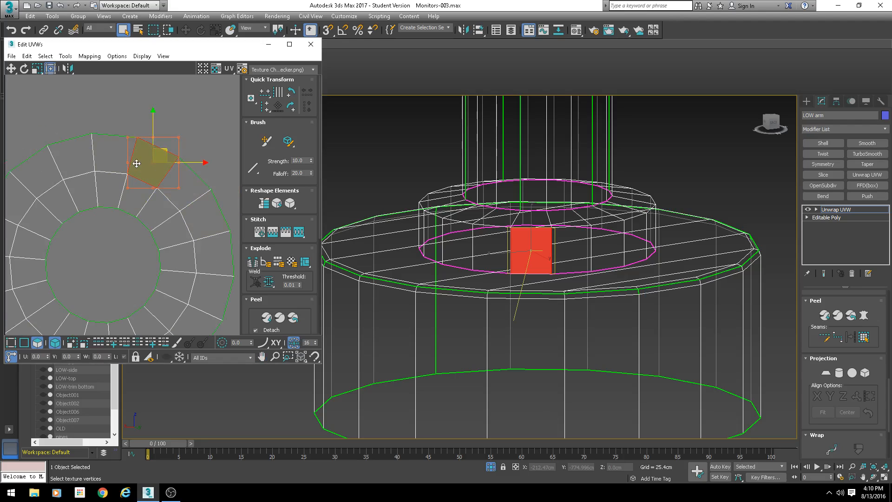
{"action": "key", "text": "F3"}
{"action": "middle_click_drag", "start_coordinate": [521, 234], "coordinate": [513, 232], "text": "alt"}
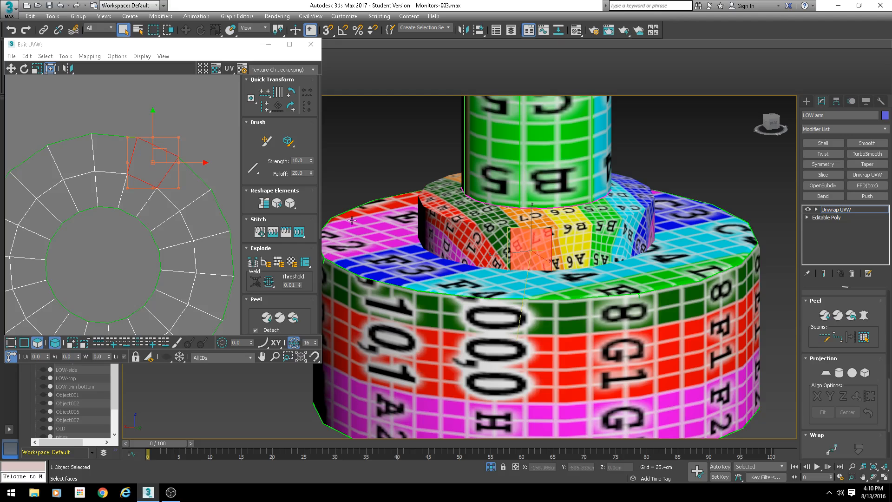
{"action": "scroll", "coordinate": [148, 153], "scroll_direction": "down", "scroll_amount": 1}
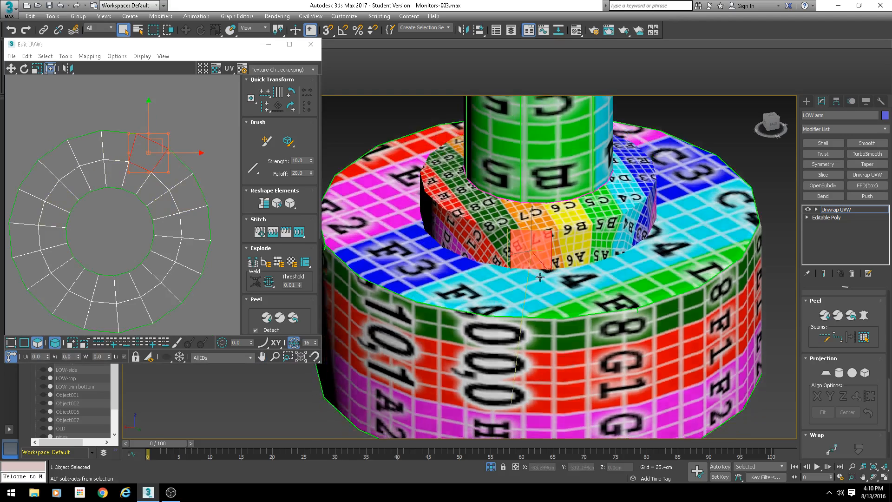
{"action": "scroll", "coordinate": [489, 219], "scroll_direction": "up", "scroll_amount": 3}
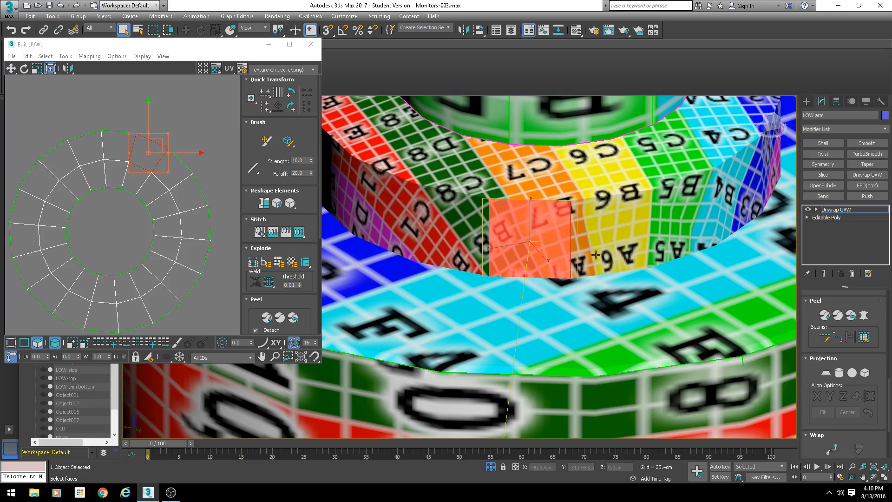
{"action": "scroll", "coordinate": [580, 246], "scroll_direction": "down", "scroll_amount": 8}
{"action": "scroll", "coordinate": [567, 272], "scroll_direction": "up", "scroll_amount": 5}
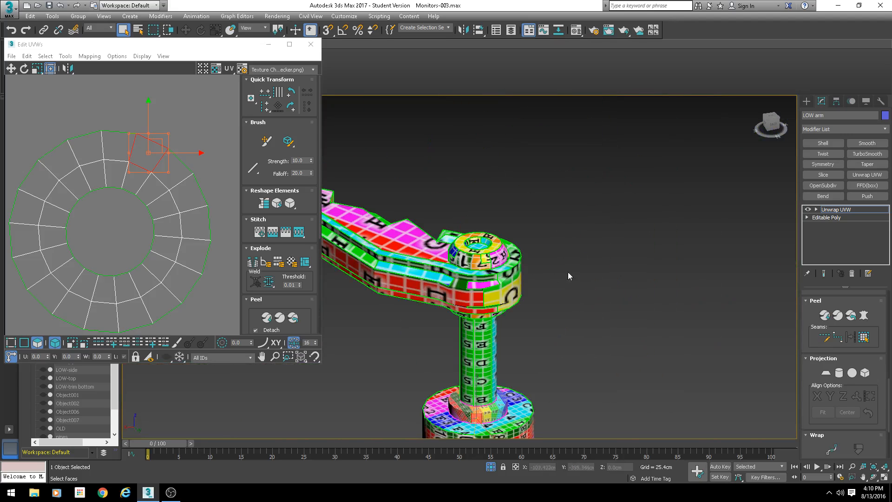
{"action": "scroll", "coordinate": [519, 304], "scroll_direction": "down", "scroll_amount": 4}
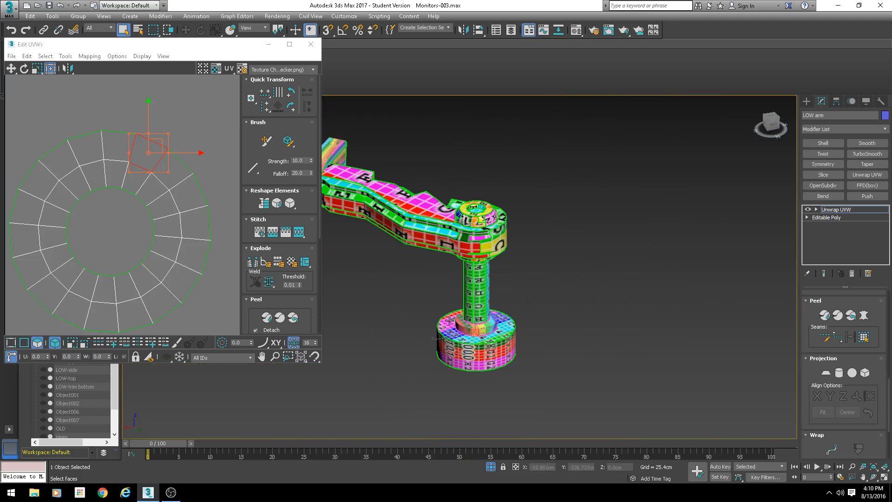
{"action": "scroll", "coordinate": [452, 315], "scroll_direction": "up", "scroll_amount": 3}
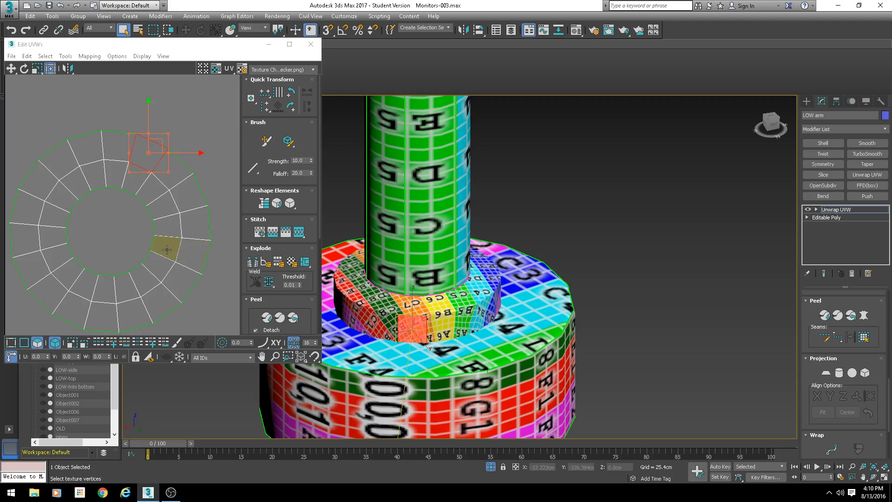
{"action": "scroll", "coordinate": [134, 249], "scroll_direction": "down", "scroll_amount": 12}
{"action": "scroll", "coordinate": [140, 253], "scroll_direction": "up", "scroll_amount": 4}
- Select the relaxed cap ring shell in the UV editor and move it aside into empty UV space
{"action": "middle_click_drag", "start_coordinate": [140, 253], "coordinate": [196, 163]}
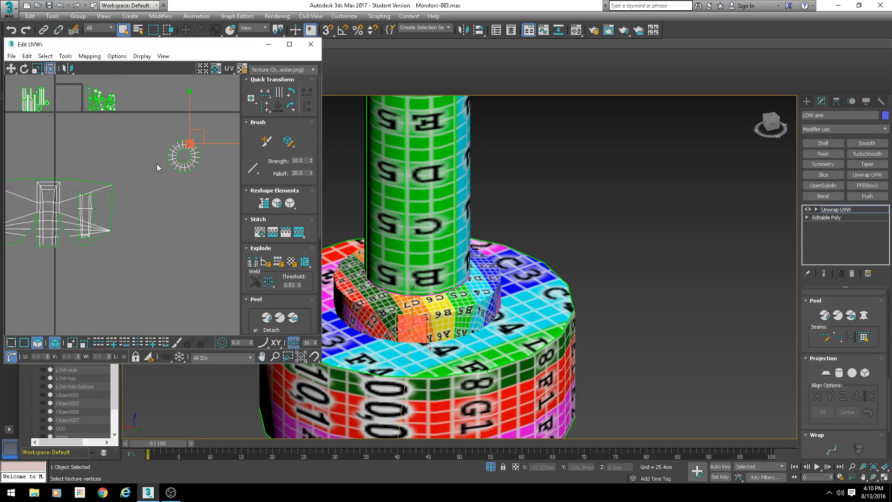
{"action": "mouse_move", "coordinate": [156, 139]}
{"action": "left_mouse_down"}
{"action": "mouse_move", "coordinate": [212, 176]}
{"action": "mouse_move", "coordinate": [155, 163]}
{"action": "mouse_move", "coordinate": [153, 123]}
{"action": "left_mouse_up"}
{"action": "middle_click_drag", "start_coordinate": [144, 139], "coordinate": [170, 192]}
{"action": "scroll", "coordinate": [170, 192], "scroll_direction": "up", "scroll_amount": 2}
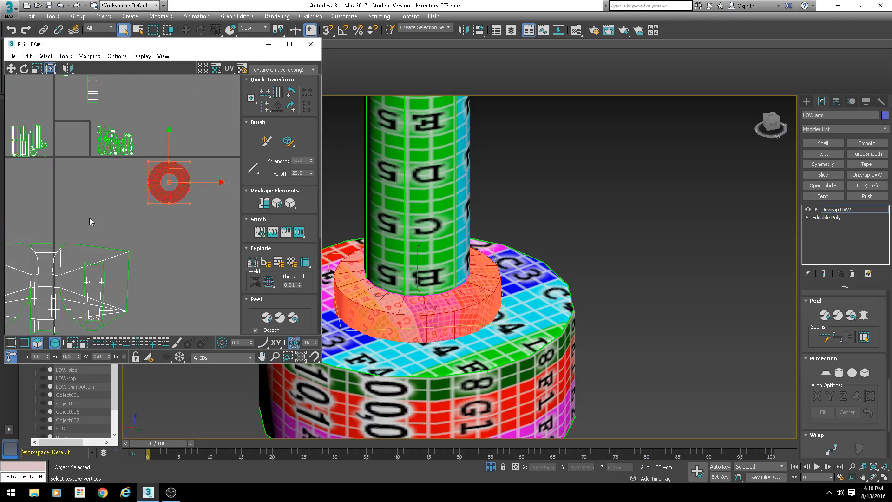
{"action": "scroll", "coordinate": [99, 188], "scroll_direction": "down", "scroll_amount": 2}
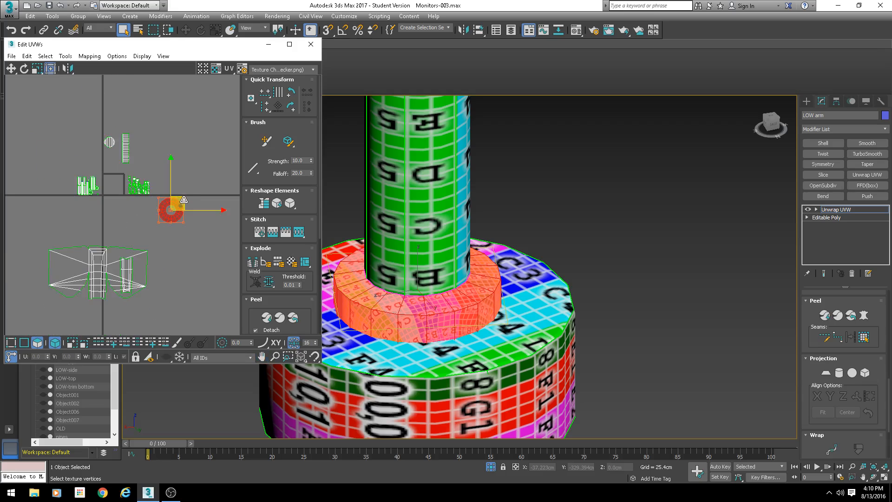
{"action": "left_click_drag", "start_coordinate": [181, 202], "coordinate": [83, 149]}
{"action": "scroll", "coordinate": [83, 149], "scroll_direction": "up", "scroll_amount": 8}
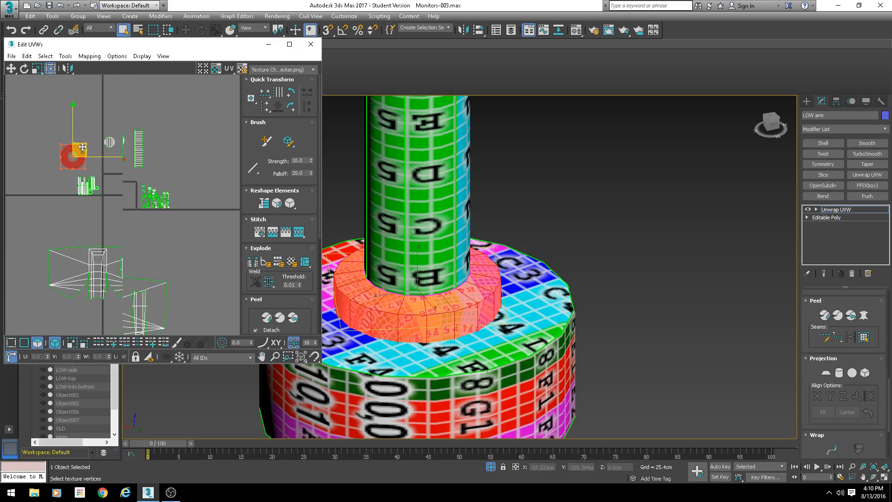
{"action": "scroll", "coordinate": [518, 317], "scroll_direction": "down", "scroll_amount": 2}
- Select a ring face seen from below and expand the face selection to its seams
{"action": "middle_click_drag", "start_coordinate": [495, 188], "coordinate": [504, 322]}
{"action": "scroll", "coordinate": [505, 323], "scroll_direction": "up", "scroll_amount": 4}
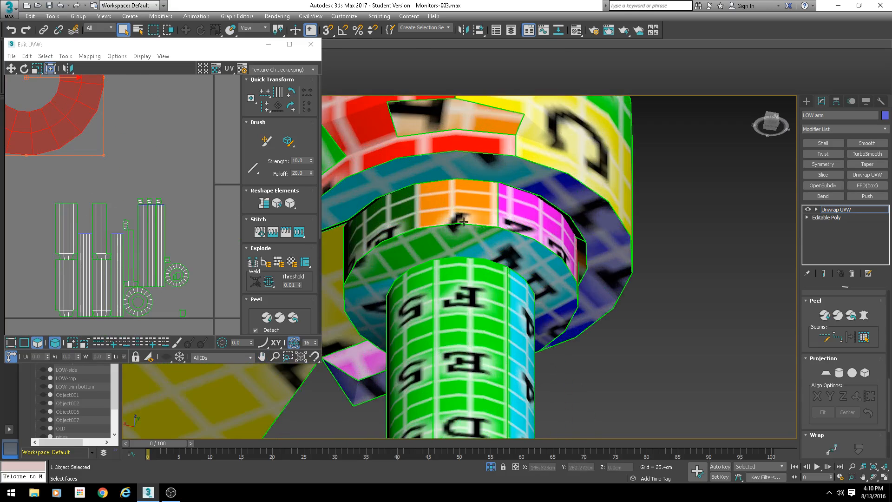
{"action": "left_click", "coordinate": [470, 254]}
{"action": "middle_click_drag", "start_coordinate": [153, 260], "coordinate": [161, 162]}
{"action": "scroll", "coordinate": [158, 204], "scroll_direction": "up", "scroll_amount": 2}
{"action": "left_click", "coordinate": [863, 338]}
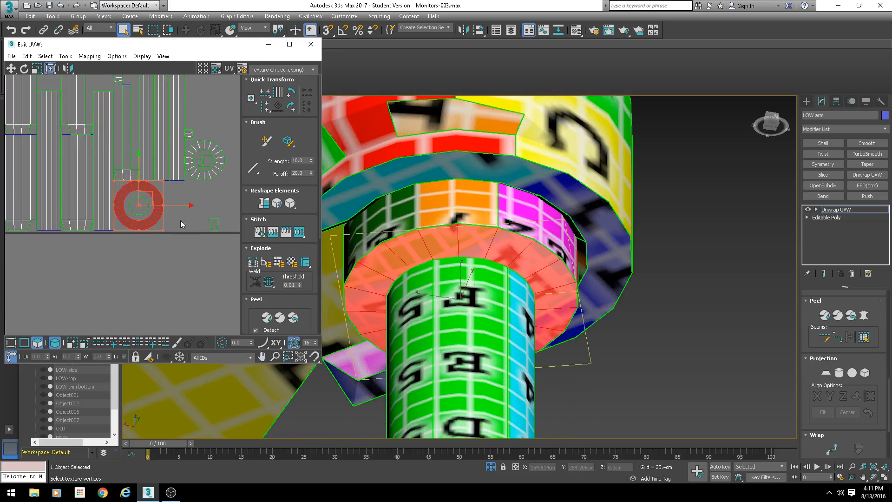
- Switch to selecting by element, select the elbow hub cylinder's faces, and apply a planar projection
{"action": "scroll", "coordinate": [821, 320], "scroll_direction": "up", "scroll_amount": 4}
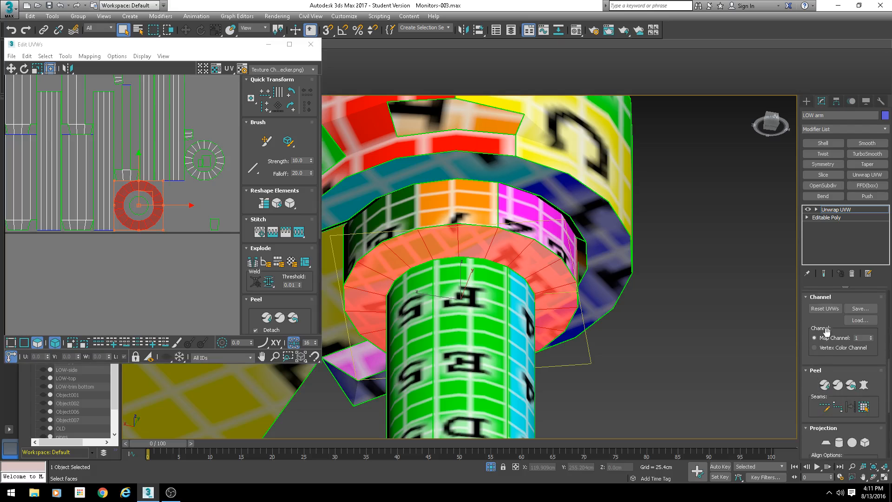
{"action": "scroll", "coordinate": [818, 318], "scroll_direction": "up", "scroll_amount": 3}
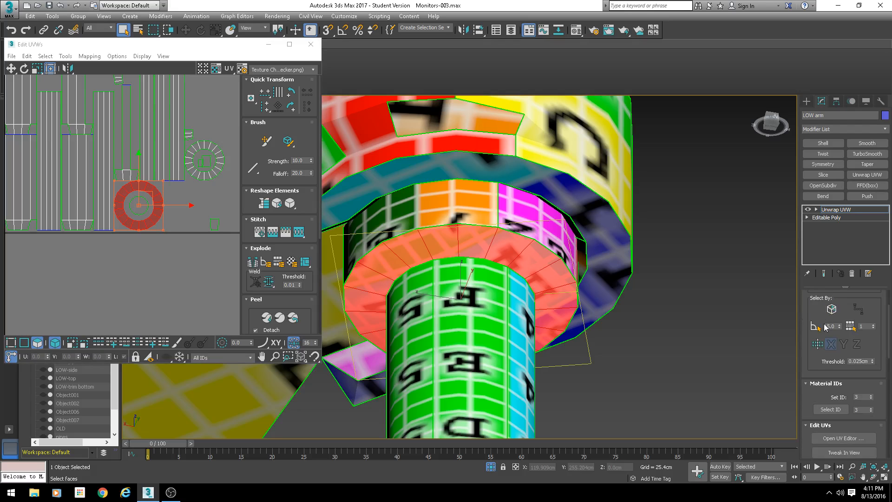
{"action": "scroll", "coordinate": [825, 328], "scroll_direction": "up", "scroll_amount": 2}
{"action": "left_click", "coordinate": [817, 335]}
{"action": "scroll", "coordinate": [656, 307], "scroll_direction": "down", "scroll_amount": 4}
{"action": "middle_click_drag", "start_coordinate": [510, 312], "coordinate": [534, 285]}
{"action": "left_click", "coordinate": [425, 373], "text": "alt"}
{"action": "middle_click_drag", "start_coordinate": [425, 373], "coordinate": [428, 268], "text": "alt"}
{"action": "scroll", "coordinate": [831, 395], "scroll_direction": "down", "scroll_amount": 10}
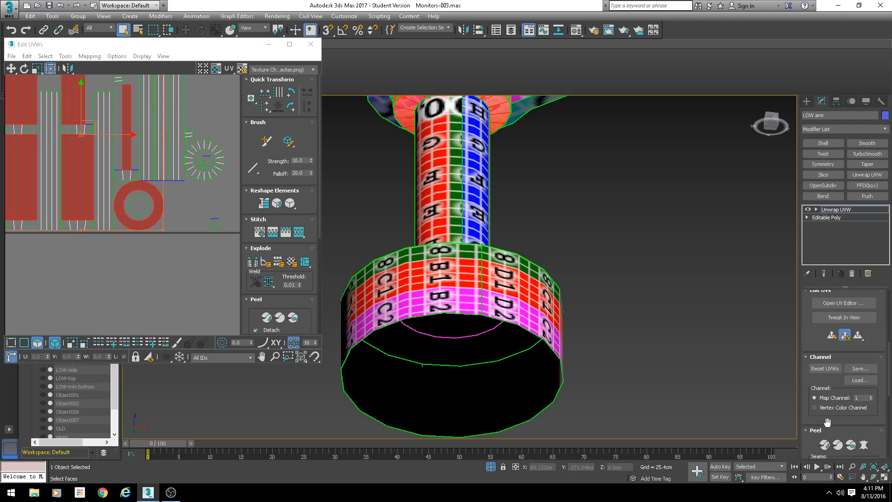
{"action": "scroll", "coordinate": [845, 417], "scroll_direction": "down", "scroll_amount": 1}
{"action": "left_click", "coordinate": [825, 349]}
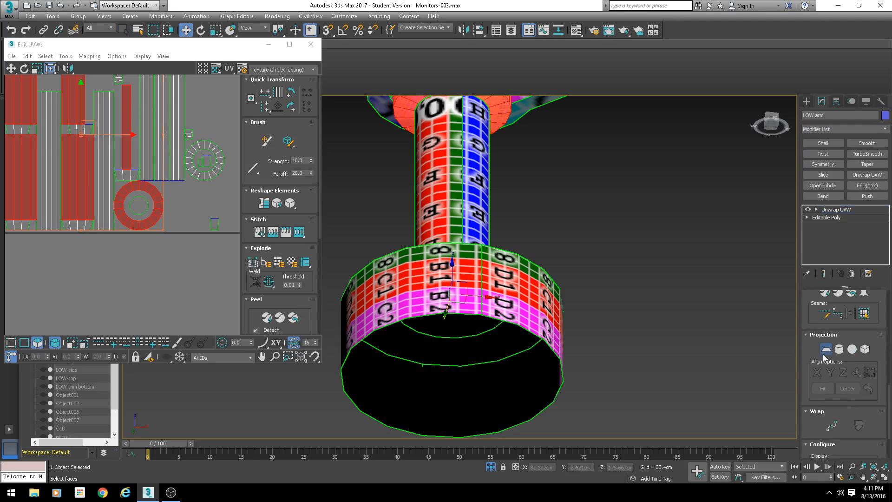
{"action": "scroll", "coordinate": [188, 242], "scroll_direction": "down", "scroll_amount": 3}
{"action": "scroll", "coordinate": [189, 242], "scroll_direction": "down", "scroll_amount": 3}
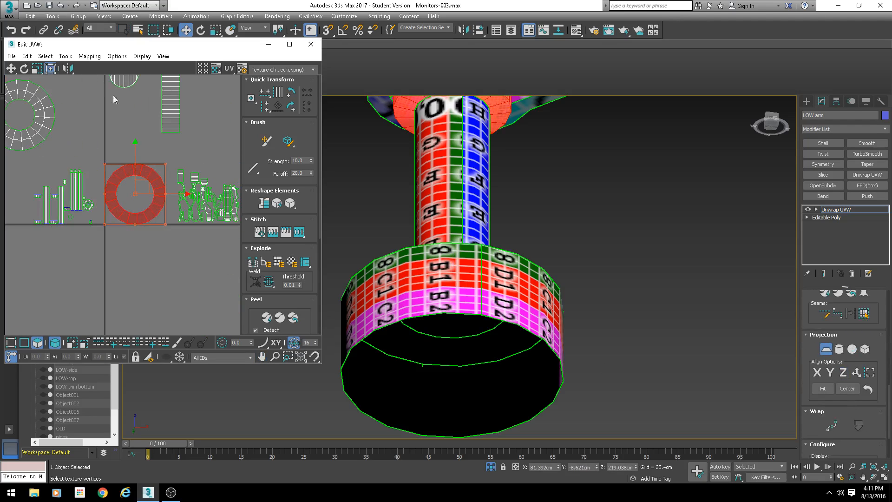
- Reapply the hub's planar projection, aligning it to Y and then Z, and commit it
{"action": "left_click", "coordinate": [826, 349]}
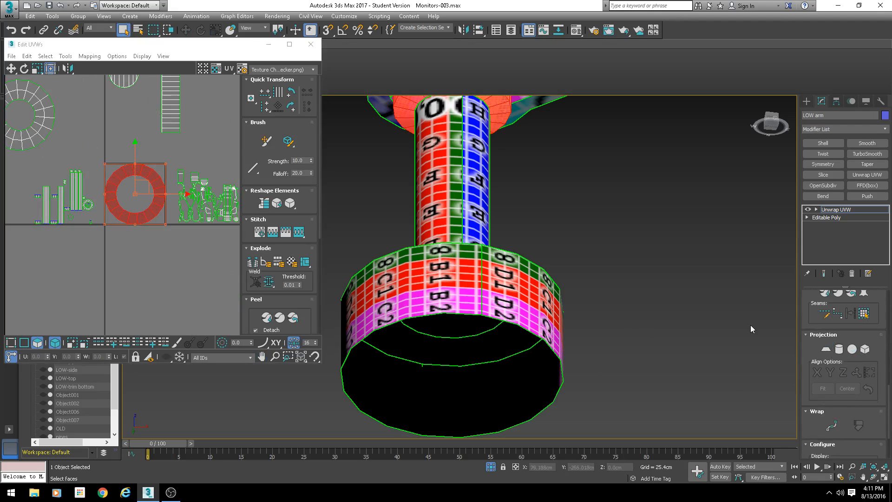
{"action": "left_click", "coordinate": [827, 349]}
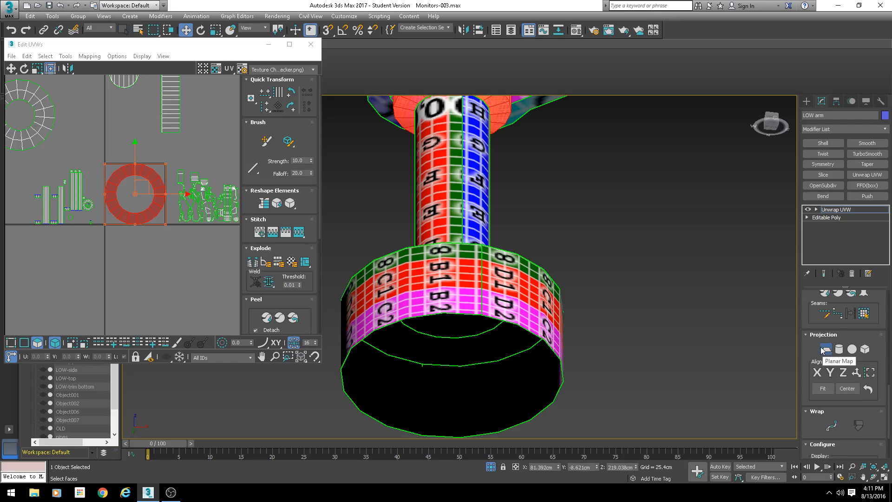
{"action": "left_click", "coordinate": [832, 375]}
{"action": "left_click", "coordinate": [843, 374]}
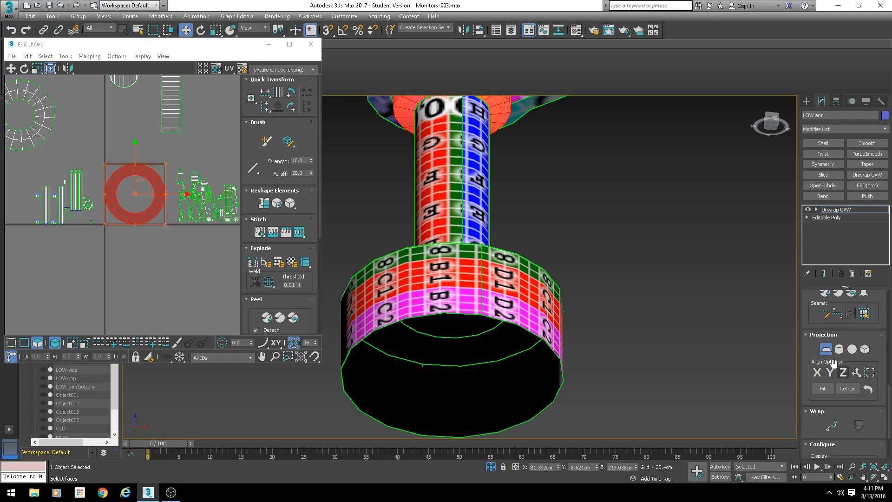
{"action": "middle_click_drag", "start_coordinate": [152, 190], "coordinate": [158, 224]}
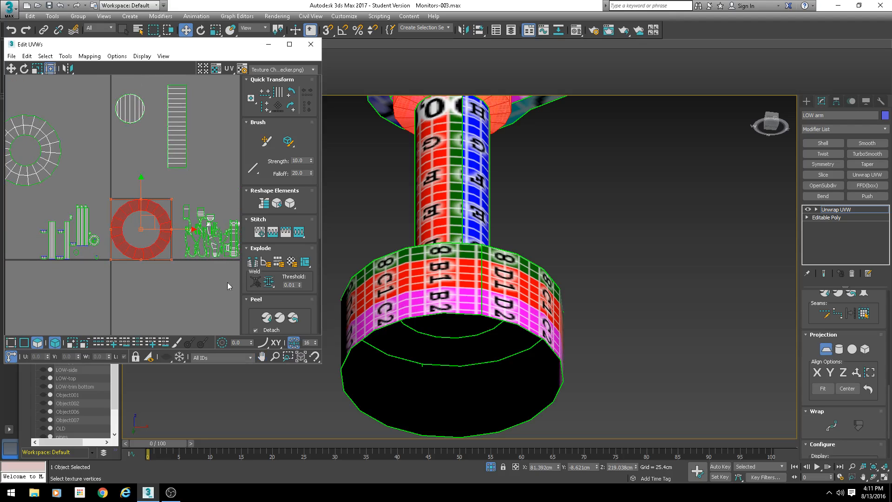
{"action": "left_click", "coordinate": [827, 350]}
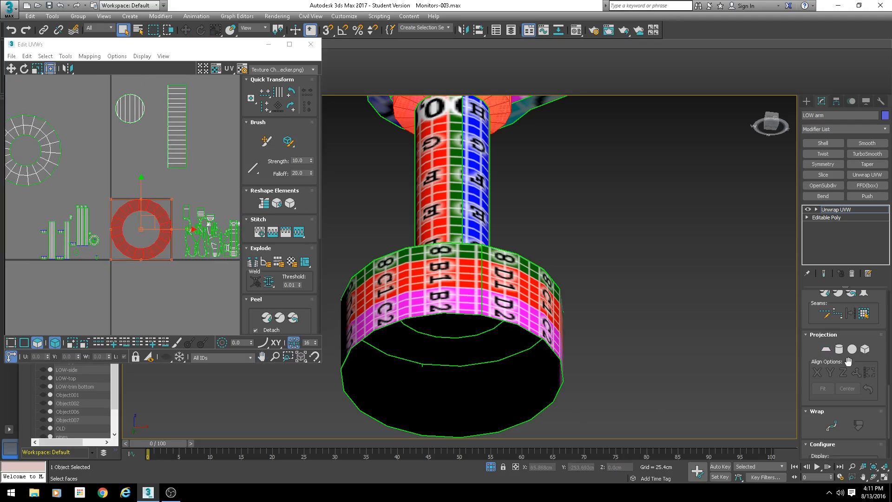
- Reapply a planar projection to the hub, try X then Z alignment, and commit it
{"action": "left_click", "coordinate": [825, 348]}
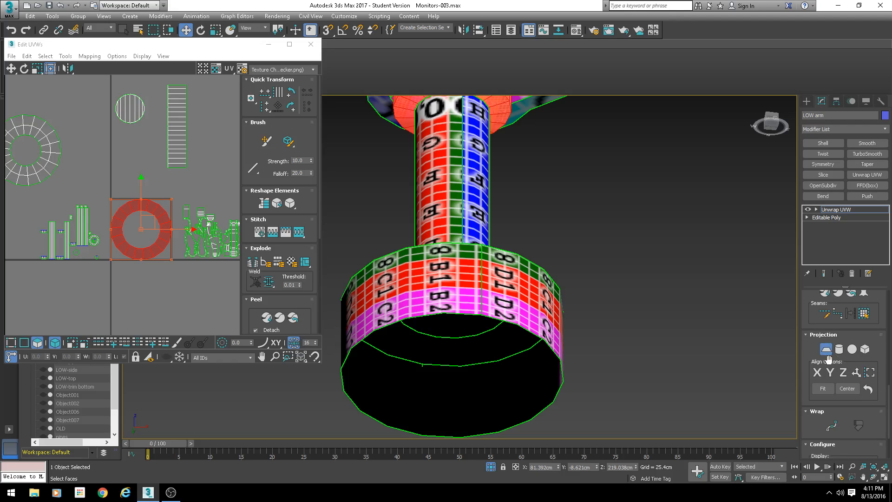
{"action": "scroll", "coordinate": [114, 261], "scroll_direction": "up", "scroll_amount": 2}
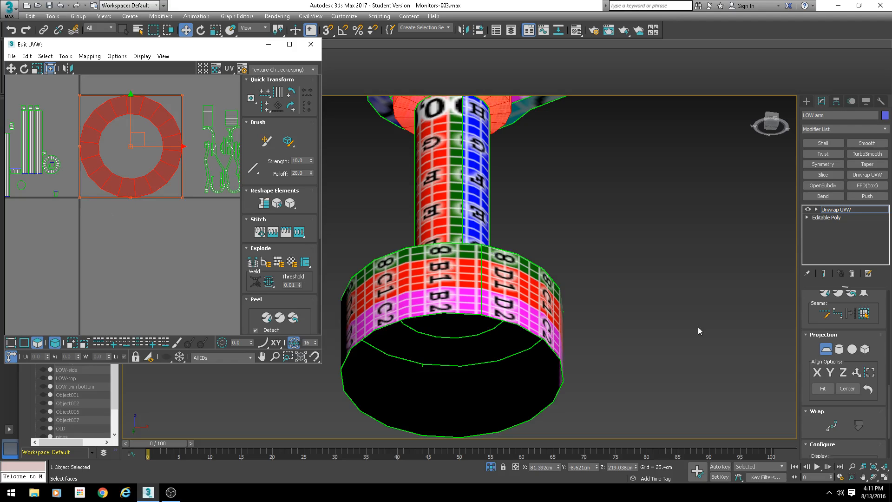
{"action": "scroll", "coordinate": [255, 207], "scroll_direction": "down", "scroll_amount": 1}
{"action": "middle_click_drag", "start_coordinate": [512, 237], "coordinate": [545, 228], "text": "alt"}
{"action": "scroll", "coordinate": [504, 285], "scroll_direction": "down", "scroll_amount": 6}
{"action": "key", "text": "F3"}
{"action": "scroll", "coordinate": [501, 270], "scroll_direction": "up", "scroll_amount": 4}
{"action": "scroll", "coordinate": [546, 223], "scroll_direction": "up", "scroll_amount": 4}
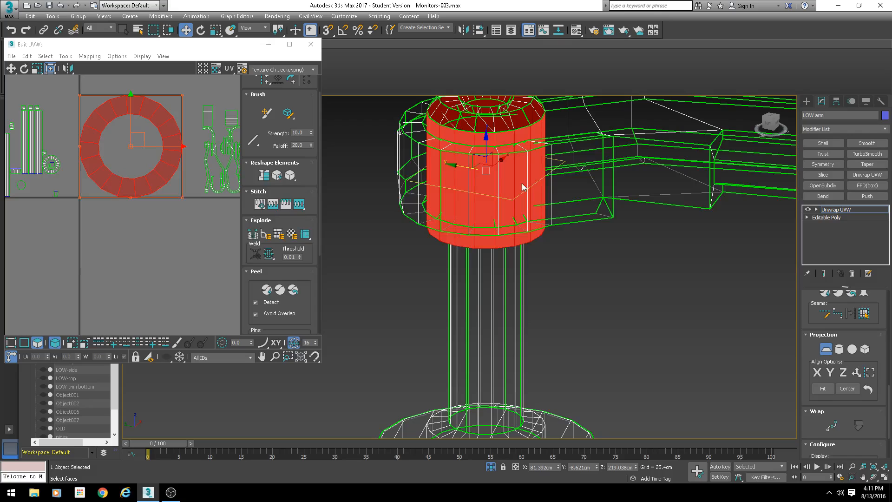
{"action": "left_click", "coordinate": [824, 376]}
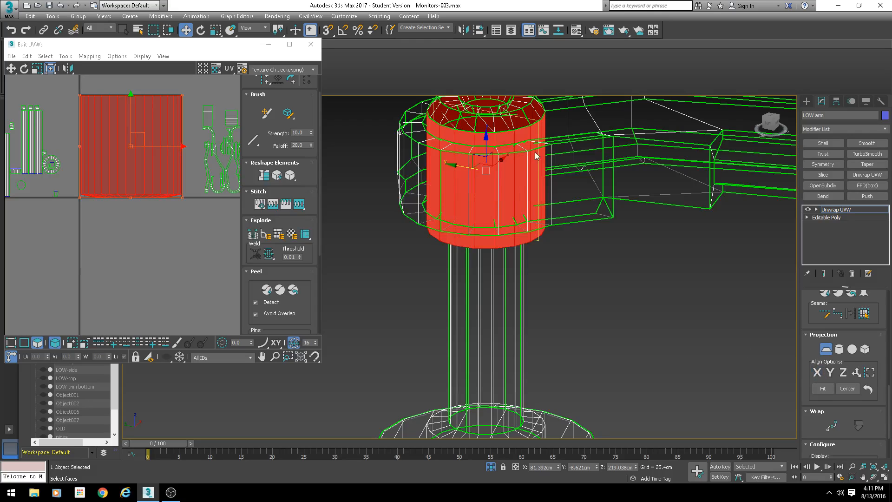
{"action": "left_click", "coordinate": [841, 374]}
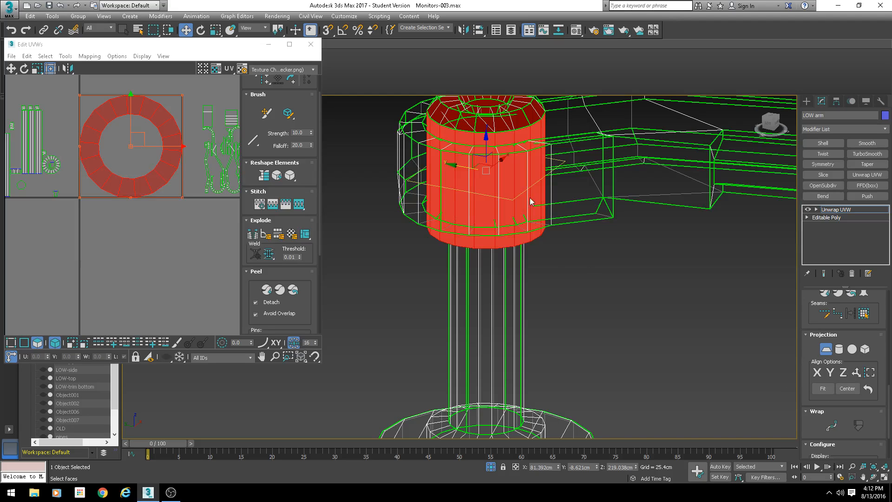
{"action": "middle_click_drag", "start_coordinate": [531, 160], "coordinate": [491, 286]}
{"action": "scroll", "coordinate": [481, 240], "scroll_direction": "up", "scroll_amount": 4}
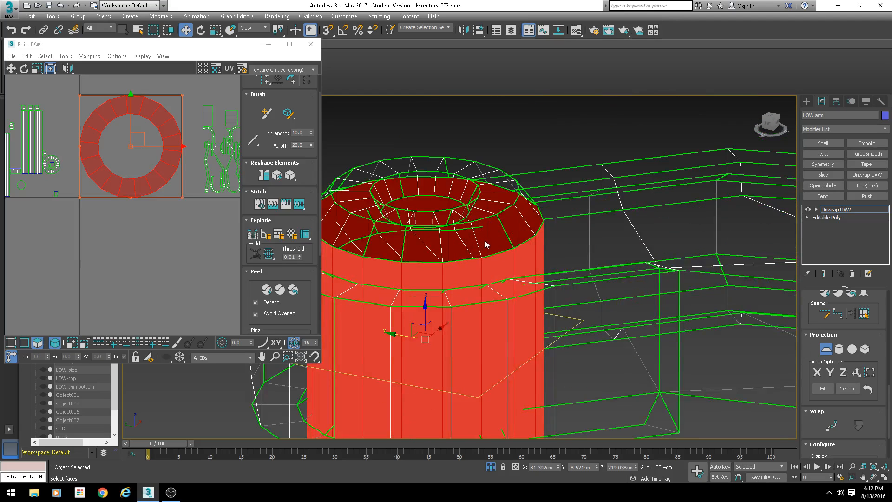
{"action": "left_click", "coordinate": [826, 349]}
- Select a vertical strip of faces on the elbow hub's side and apply a planar projection with Best Align and view alignment
{"action": "left_click", "coordinate": [498, 247]}
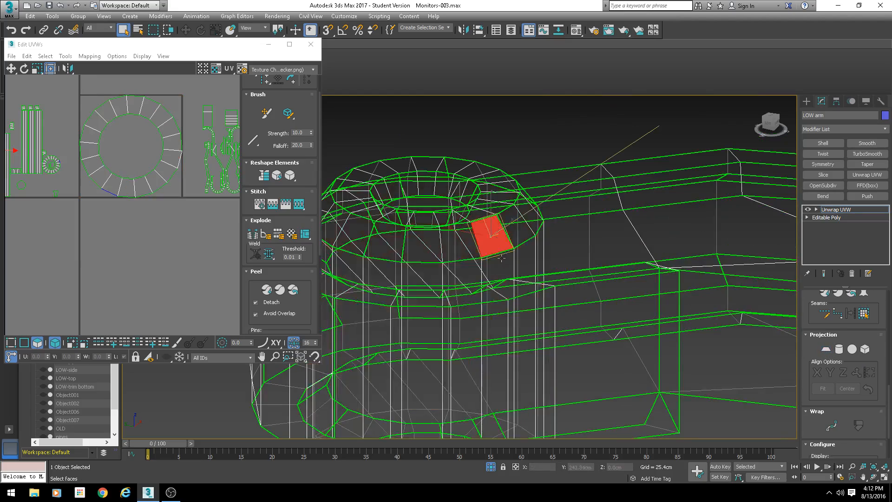
{"action": "left_click", "coordinate": [500, 270], "text": "ctrl"}
{"action": "middle_click_drag", "start_coordinate": [500, 272], "coordinate": [539, 261], "text": "alt"}
{"action": "left_click", "coordinate": [825, 350]}
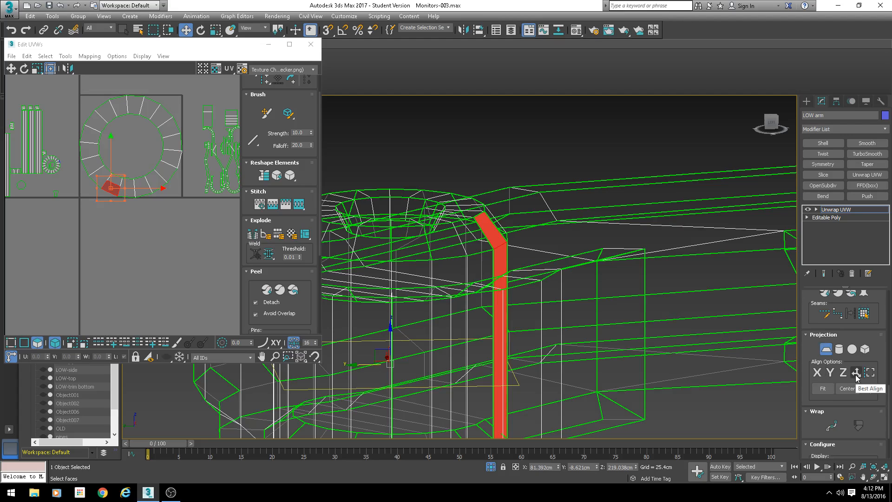
{"action": "left_click", "coordinate": [856, 372]}
{"action": "middle_click_drag", "start_coordinate": [472, 250], "coordinate": [457, 213], "text": "alt"}
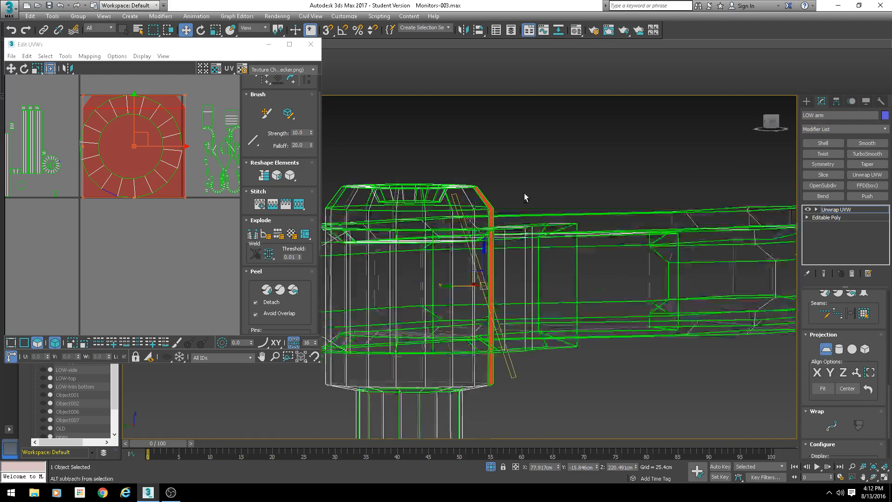
{"action": "middle_click_drag", "start_coordinate": [524, 194], "coordinate": [473, 158], "text": "alt"}
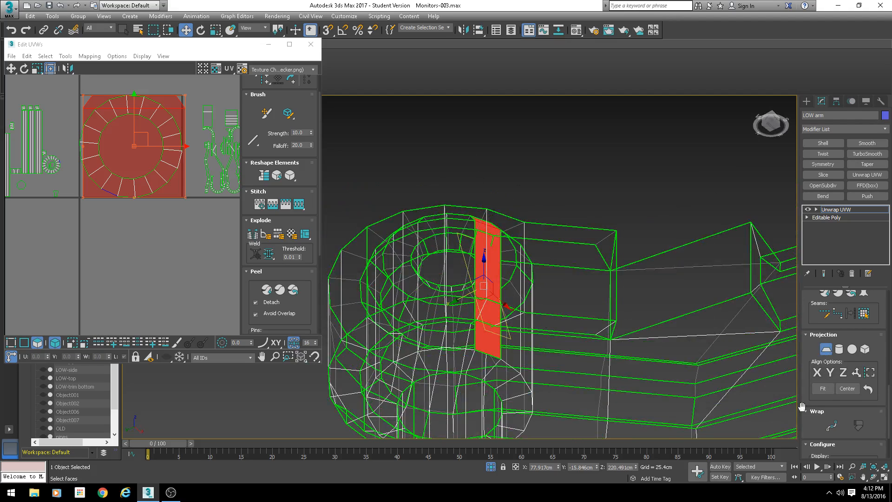
{"action": "left_click", "coordinate": [869, 372]}
{"action": "middle_click_drag", "start_coordinate": [388, 242], "coordinate": [537, 343], "text": "alt"}
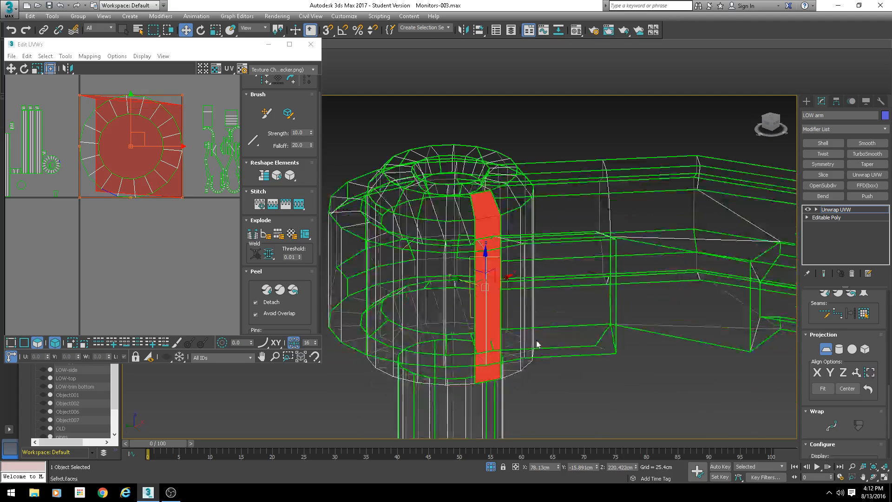
- Select the hub's top cap face and grow the selection to cover the whole hub
{"action": "key", "text": "q"}
{"action": "middle_click_drag", "start_coordinate": [484, 252], "coordinate": [453, 179], "text": "alt"}
{"action": "left_click", "coordinate": [454, 179]}
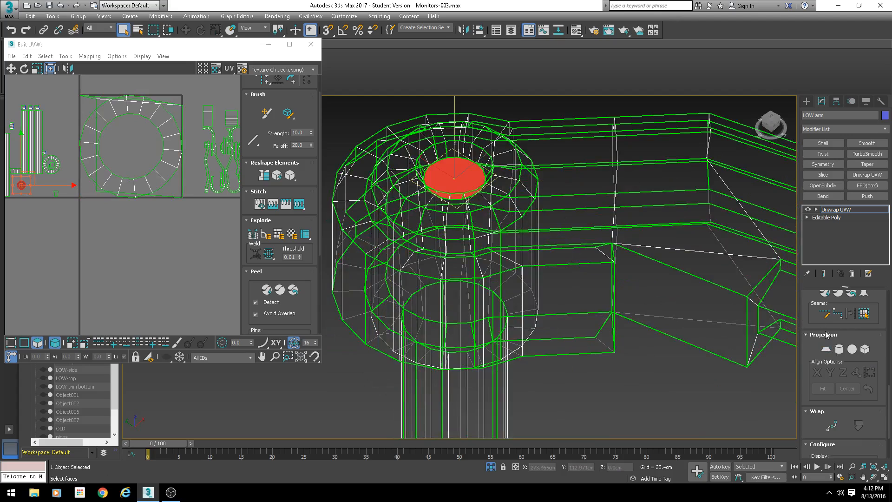
{"action": "scroll", "coordinate": [813, 316], "scroll_direction": "up", "scroll_amount": 5}
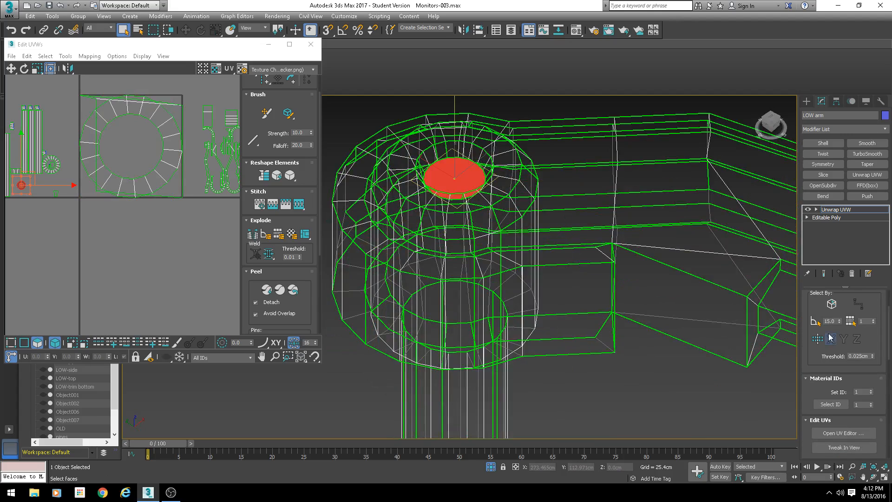
{"action": "left_click", "coordinate": [817, 331]}
{"action": "left_click", "coordinate": [817, 331]}
{"action": "left_click", "coordinate": [817, 332]}
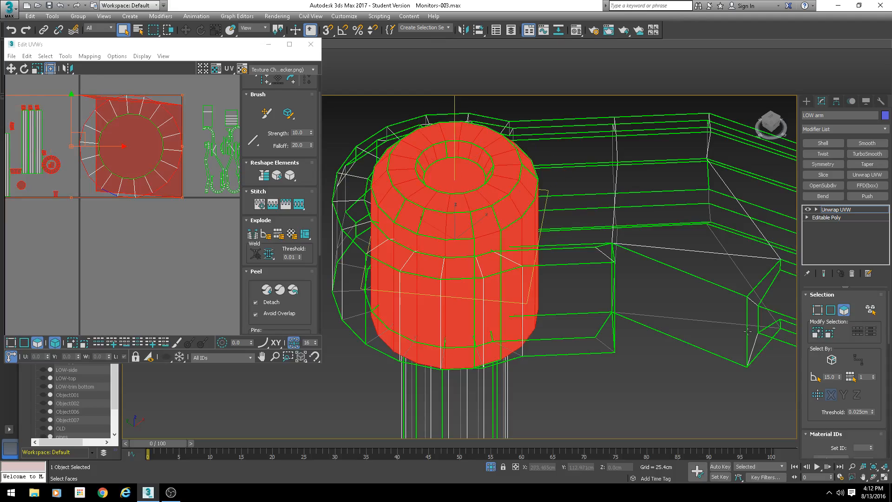
- Try cylindrical, spherical, box and planar projections on the hub faces
{"action": "scroll", "coordinate": [479, 241], "scroll_direction": "down", "scroll_amount": 4}
{"action": "key", "text": "f"}
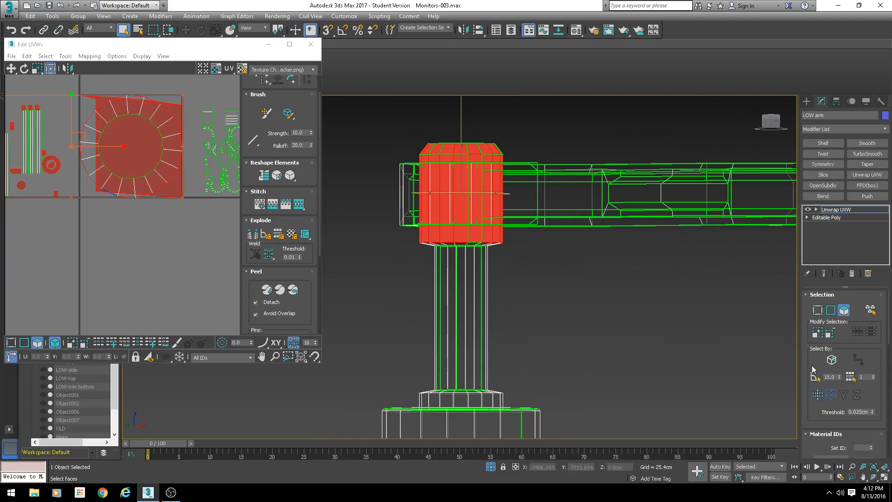
{"action": "scroll", "coordinate": [806, 348], "scroll_direction": "down", "scroll_amount": 8}
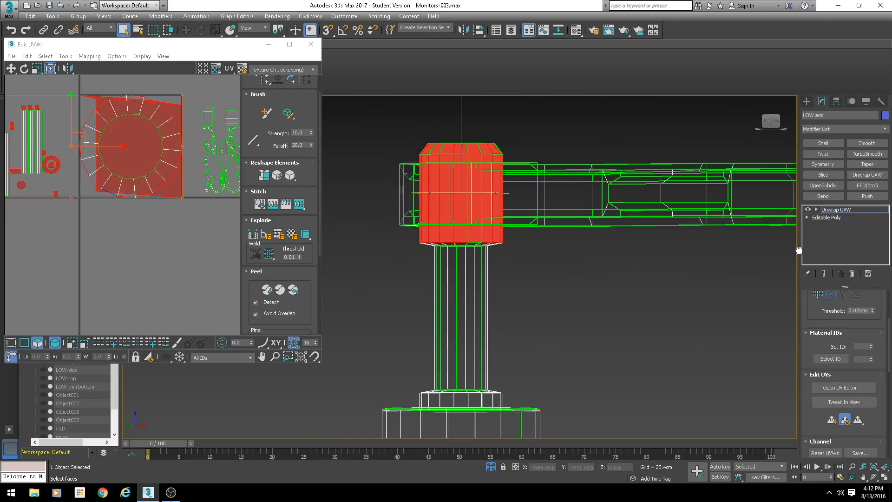
{"action": "scroll", "coordinate": [825, 381], "scroll_direction": "down", "scroll_amount": 2}
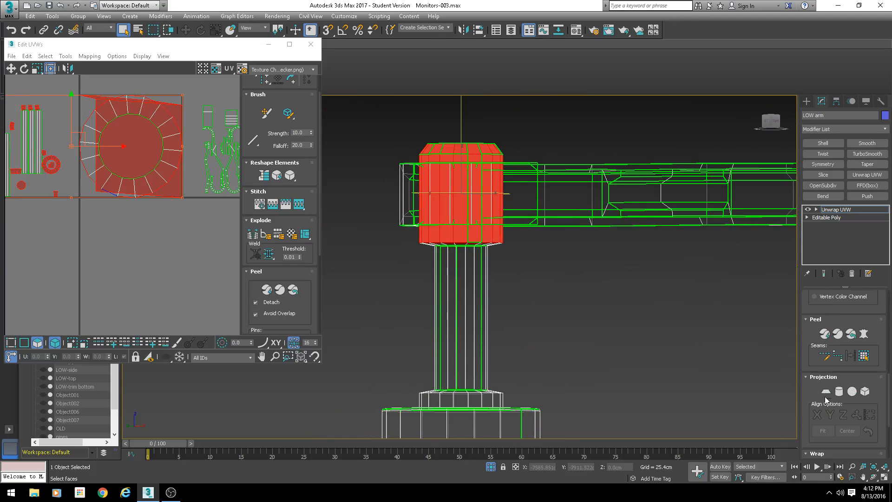
{"action": "left_click", "coordinate": [839, 391]}
{"action": "middle_click_drag", "start_coordinate": [554, 233], "coordinate": [498, 220], "text": "alt"}
{"action": "left_click", "coordinate": [847, 416]}
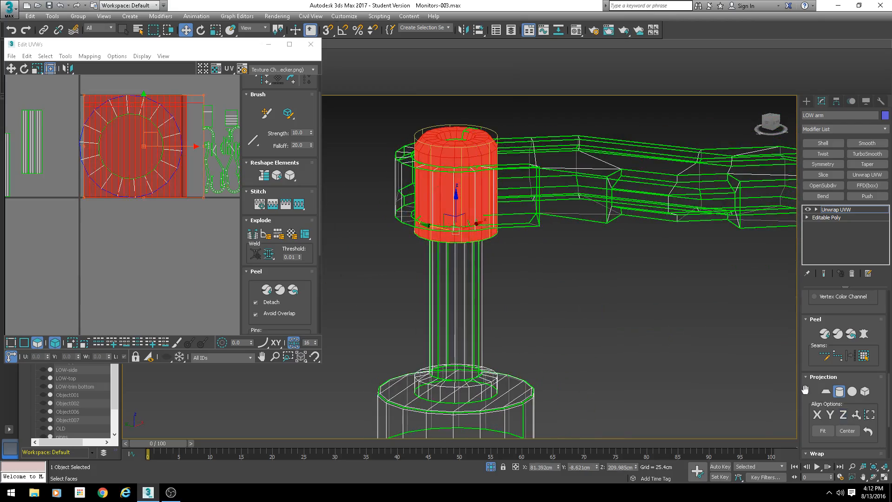
{"action": "middle_click_drag", "start_coordinate": [562, 213], "coordinate": [569, 265]}
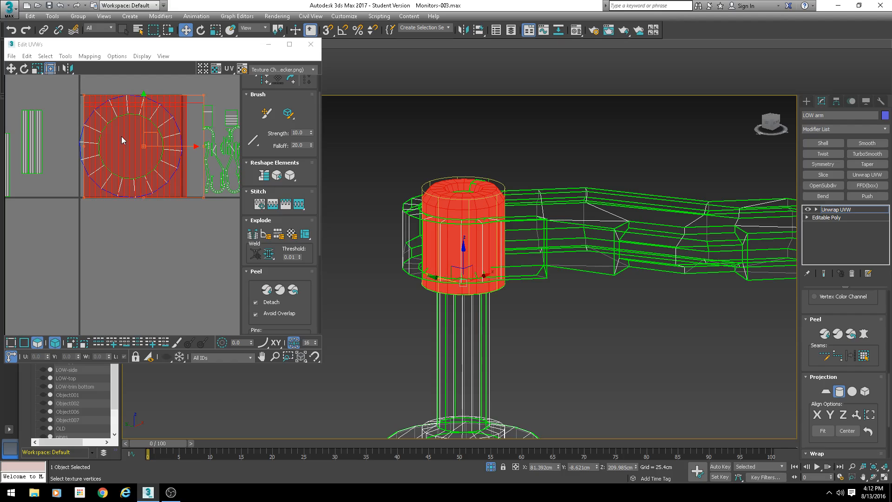
{"action": "left_click", "coordinate": [852, 393]}
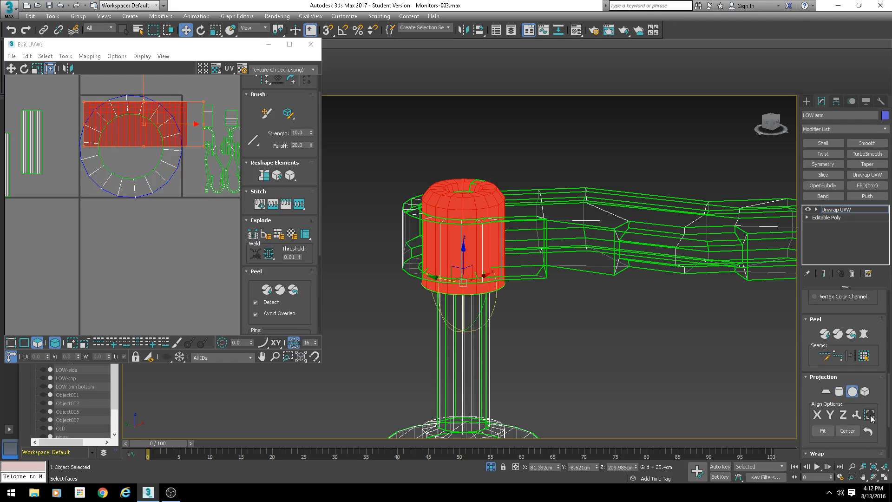
{"action": "left_click", "coordinate": [866, 392]}
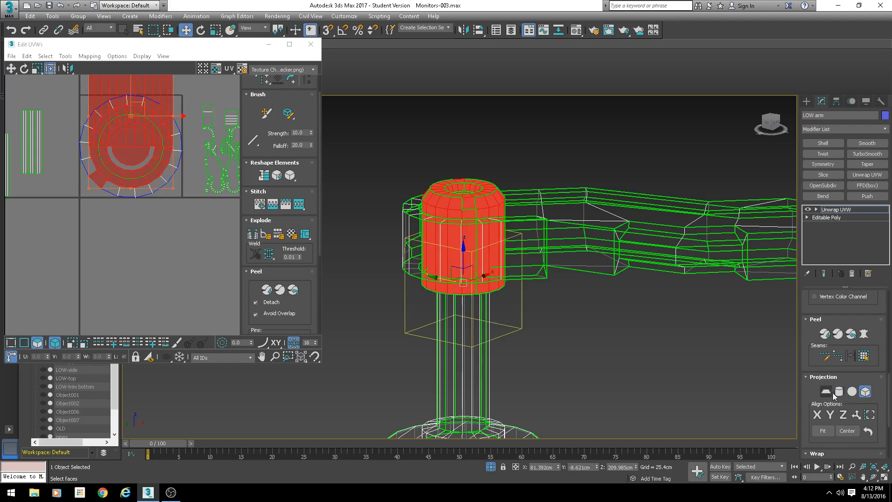
{"action": "left_click", "coordinate": [826, 391]}
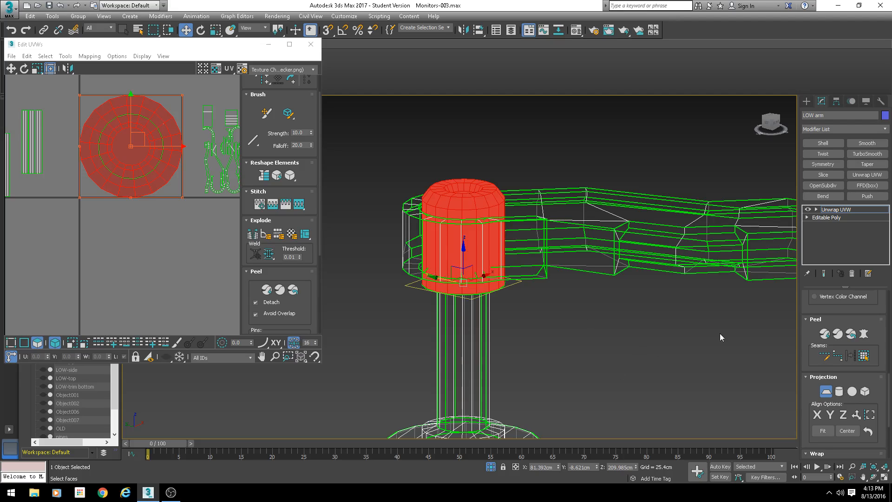
- Undo the hub projection attempts and commit the top ring's planar mapping
{"action": "scroll", "coordinate": [478, 209], "scroll_direction": "up", "scroll_amount": 4}
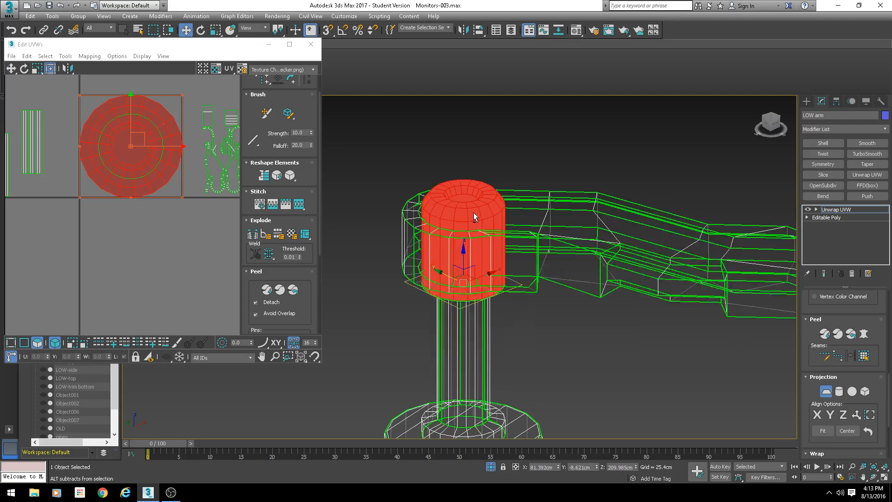
{"action": "key", "text": "ctrl+z"}
{"action": "key", "text": "ctrl+z"}
{"action": "key", "text": "ctrl+z"}
{"action": "key", "text": "ctrl+z"}
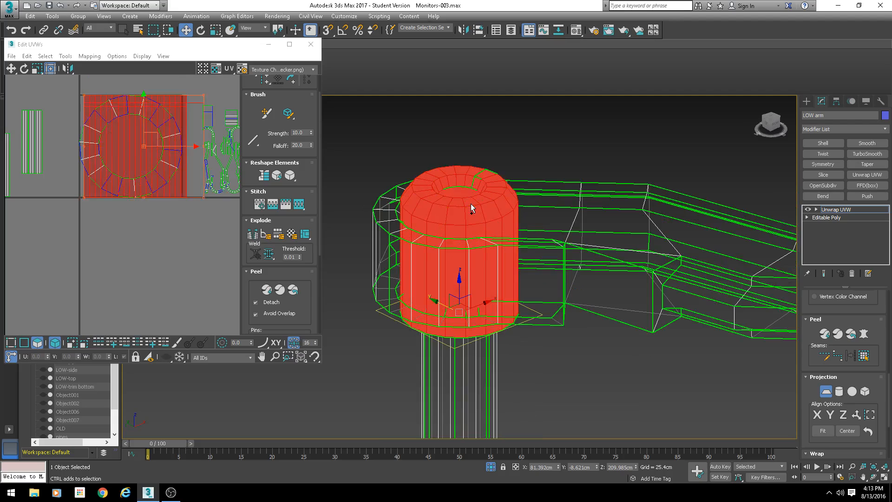
{"action": "key", "text": "ctrl+z"}
{"action": "key", "text": "ctrl+z"}
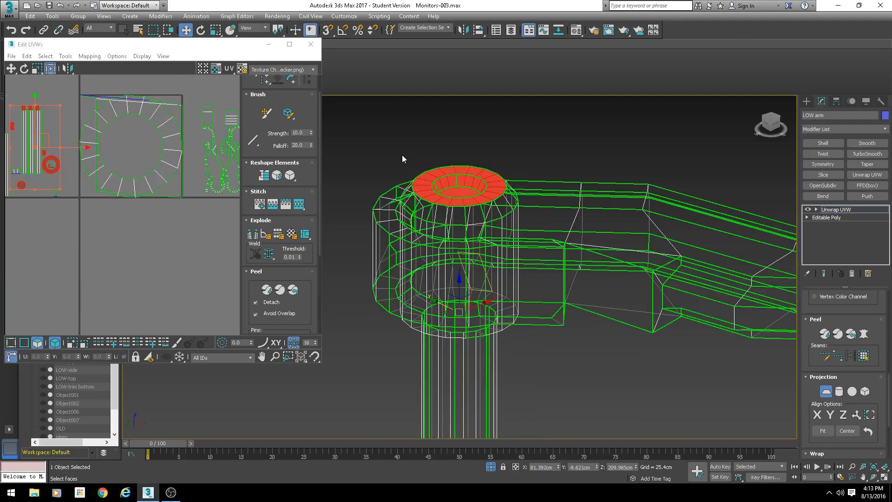
{"action": "left_click", "coordinate": [825, 391]}
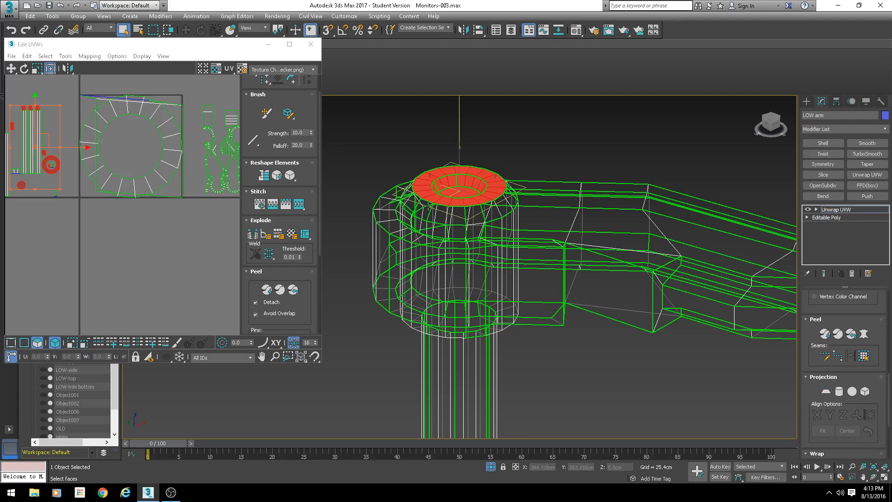
{"action": "left_click", "coordinate": [459, 192]}
{"action": "key", "text": "F3"}
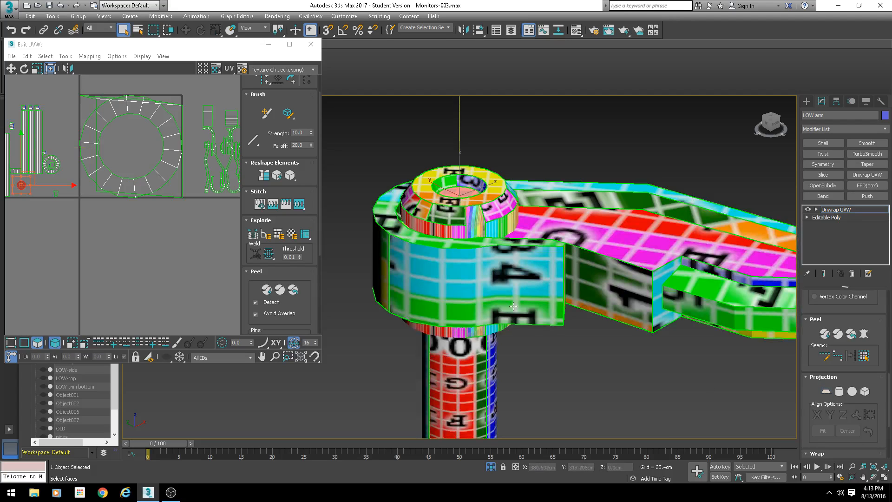
{"action": "middle_click_drag", "start_coordinate": [552, 277], "coordinate": [473, 268], "text": "alt"}
{"action": "left_click", "coordinate": [477, 246]}
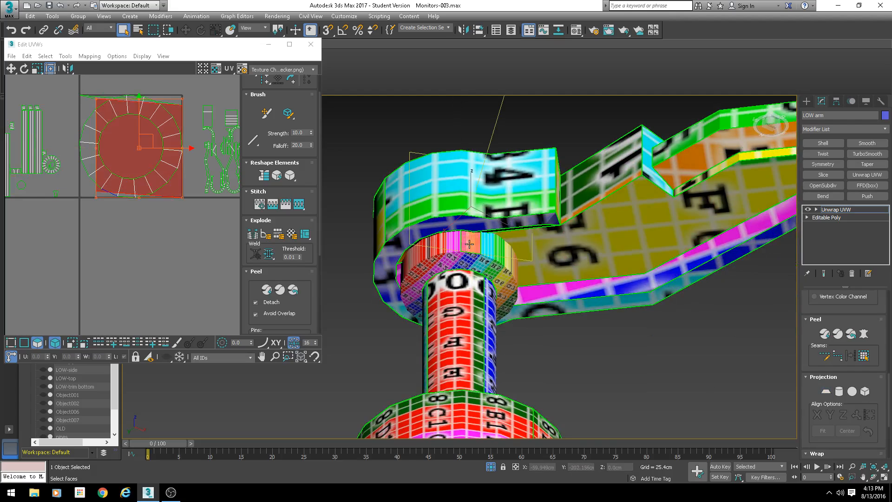
{"action": "left_click", "coordinate": [517, 274]}
{"action": "key", "text": "ctrl+z"}
{"action": "key", "text": "ctrl+z"}
{"action": "key", "text": "ctrl+z"}
{"action": "key", "text": "ctrl+z"}
{"action": "key", "text": "ctrl+z"}
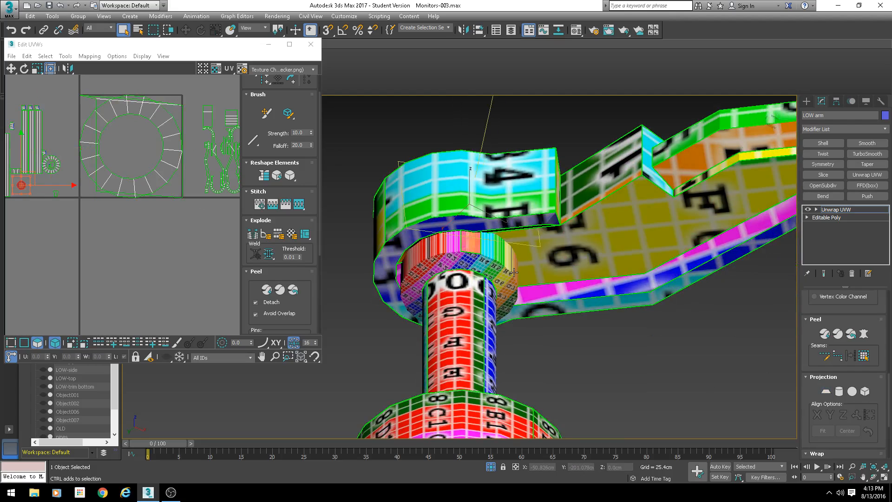
- Select the hub's ring UV shell in the UV editor and its matching faces
{"action": "left_click", "coordinate": [161, 151]}
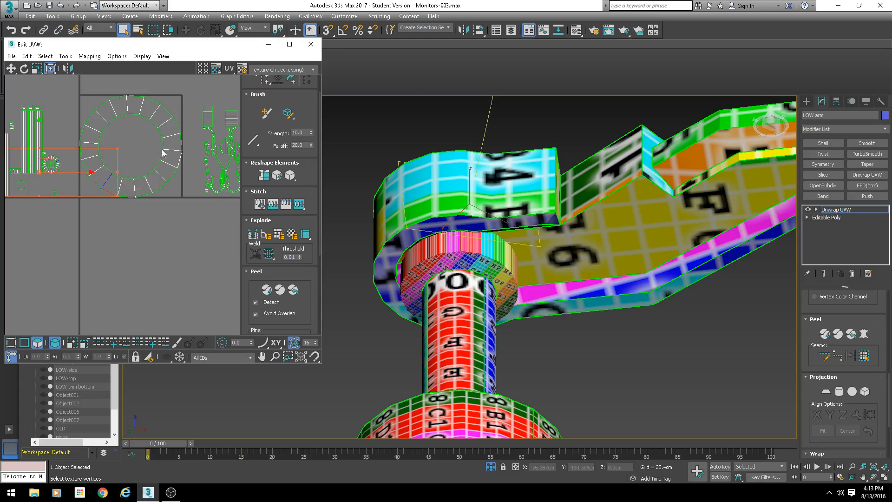
{"action": "left_click_drag", "start_coordinate": [91, 197], "coordinate": [91, 197]}
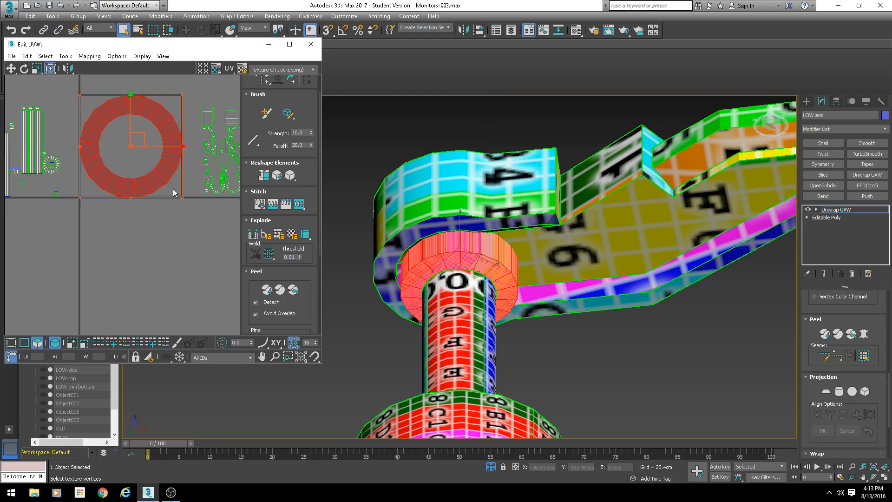
{"action": "middle_click_drag", "start_coordinate": [465, 270], "coordinate": [445, 279], "text": "alt"}
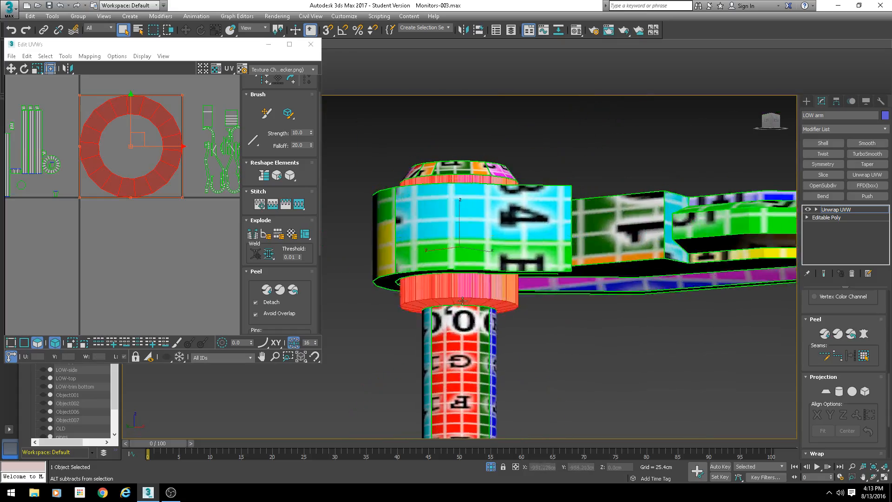
{"action": "left_click", "coordinate": [479, 287]}
{"action": "left_click_drag", "start_coordinate": [111, 169], "coordinate": [87, 209]}
{"action": "left_click", "coordinate": [456, 289]}
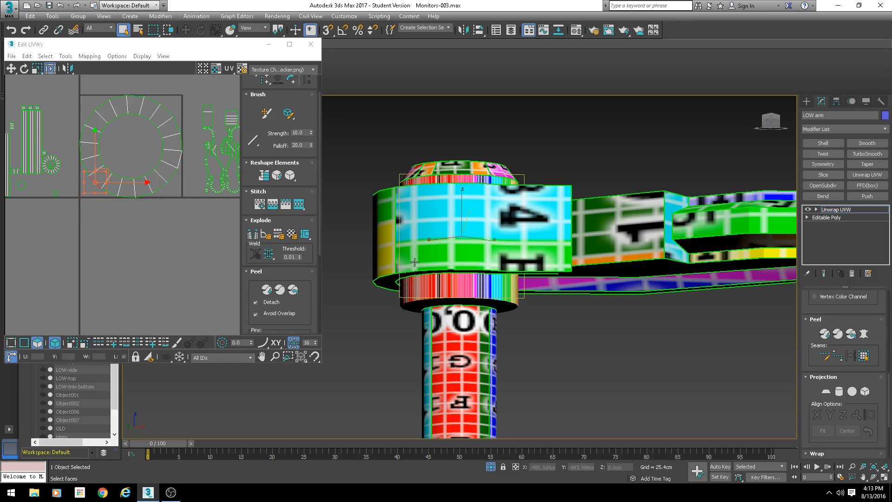
{"action": "left_click_drag", "start_coordinate": [180, 89], "coordinate": [76, 202]}
- Remove the hub's bottom ring faces one by one from the selection while orbiting around the hub
{"action": "middle_click_drag", "start_coordinate": [465, 312], "coordinate": [501, 306], "text": "alt"}
{"action": "left_click", "coordinate": [444, 267], "text": "alt"}
{"action": "left_click", "coordinate": [428, 271], "text": "alt"}
{"action": "left_click", "coordinate": [421, 279], "text": "alt"}
{"action": "left_click", "coordinate": [415, 288], "text": "alt"}
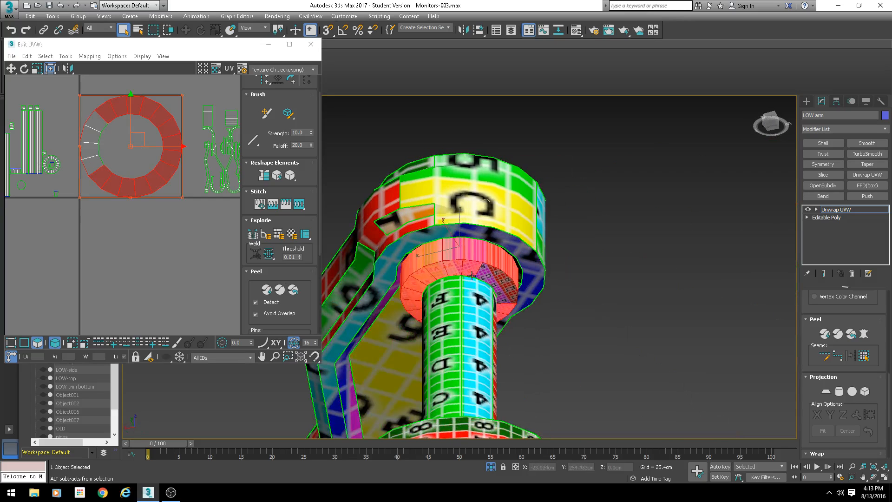
{"action": "left_click", "coordinate": [468, 270], "text": "alt"}
{"action": "left_click", "coordinate": [451, 270], "text": "alt"}
{"action": "left_click", "coordinate": [435, 272], "text": "alt"}
{"action": "left_click", "coordinate": [427, 278], "text": "alt"}
{"action": "middle_click_drag", "start_coordinate": [427, 277], "coordinate": [464, 271], "text": "alt"}
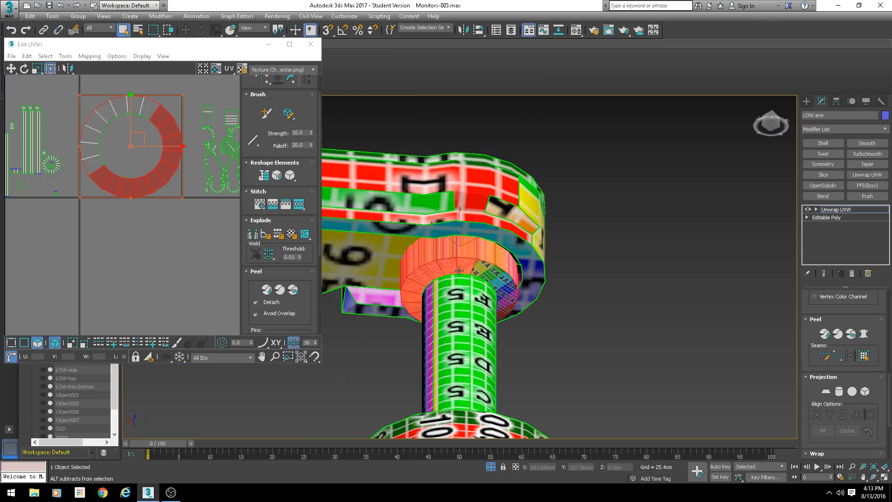
{"action": "left_click", "coordinate": [465, 267], "text": "alt"}
{"action": "left_click", "coordinate": [447, 266], "text": "alt"}
{"action": "left_click", "coordinate": [432, 270], "text": "alt"}
{"action": "left_click", "coordinate": [413, 282], "text": "alt"}
{"action": "middle_click_drag", "start_coordinate": [422, 295], "coordinate": [472, 290], "text": "alt"}
{"action": "left_click", "coordinate": [454, 266], "text": "alt"}
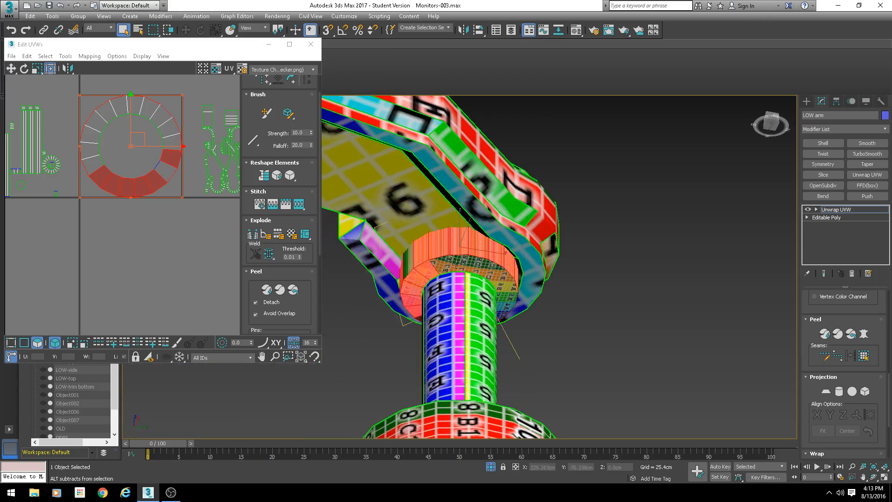
{"action": "left_click", "coordinate": [424, 274], "text": "alt"}
{"action": "middle_click_drag", "start_coordinate": [421, 274], "coordinate": [465, 276], "text": "alt"}
{"action": "left_click", "coordinate": [447, 269], "text": "alt"}
{"action": "left_click", "coordinate": [429, 274], "text": "alt"}
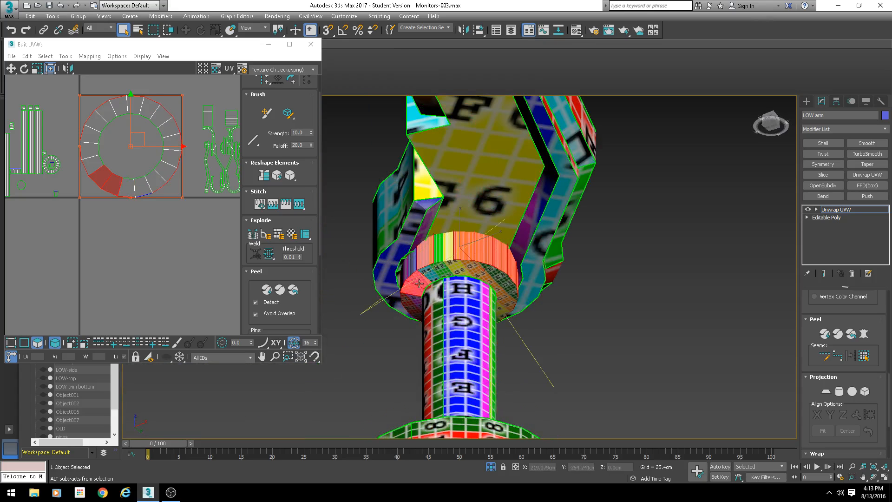
{"action": "left_click", "coordinate": [420, 279], "text": "alt"}
{"action": "left_click", "coordinate": [412, 288], "text": "alt"}
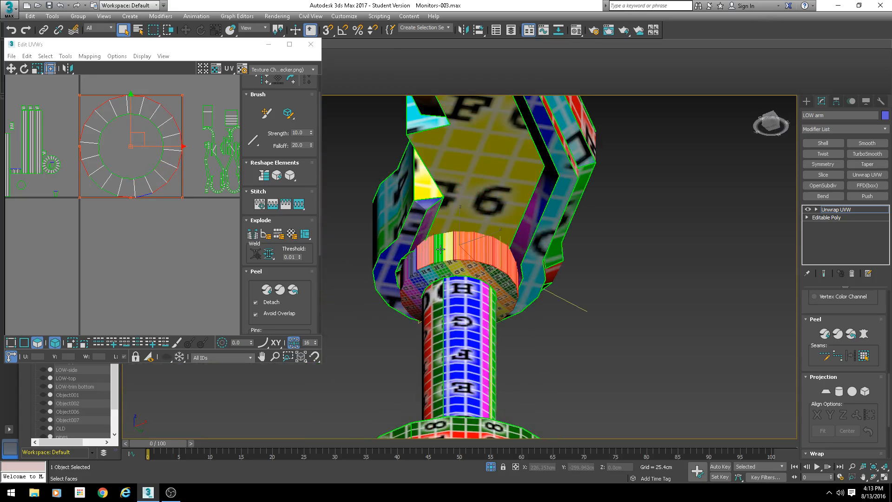
{"action": "middle_click_drag", "start_coordinate": [440, 249], "coordinate": [429, 266], "text": "alt"}
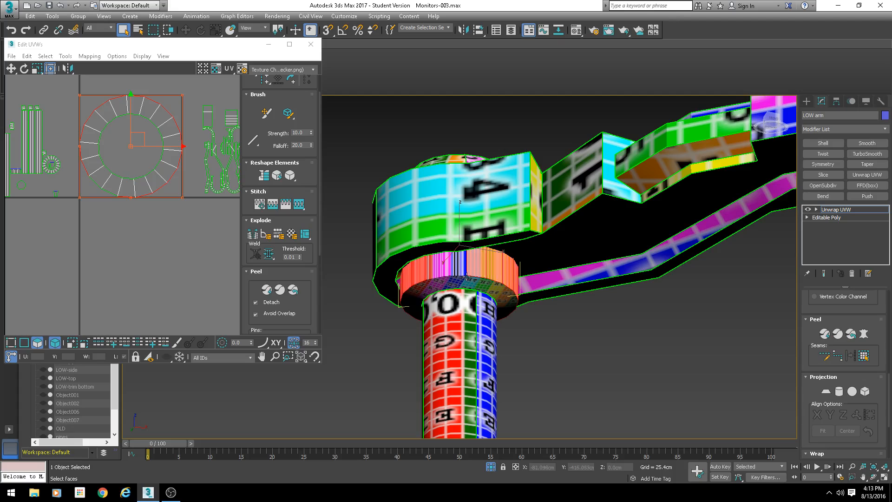
{"action": "key", "text": "F3"}
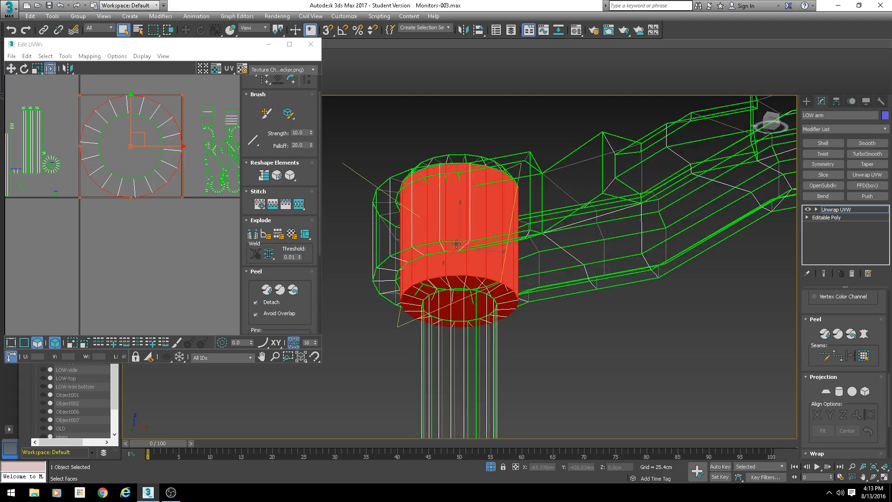
{"action": "middle_click_drag", "start_coordinate": [457, 260], "coordinate": [552, 240], "text": "alt"}
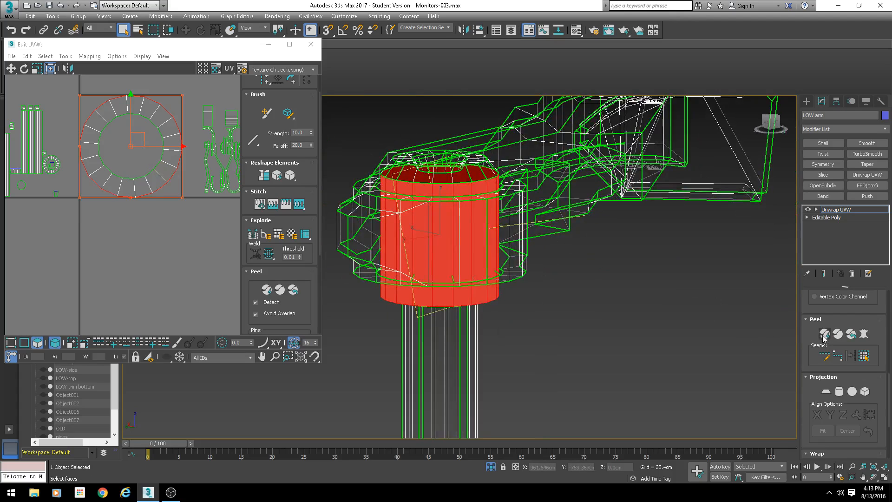
- Apply a cylindrical projection to the hub's side faces and move the resulting UV shell aside
{"action": "left_click", "coordinate": [839, 391]}
{"action": "scroll", "coordinate": [66, 207], "scroll_direction": "down", "scroll_amount": 3}
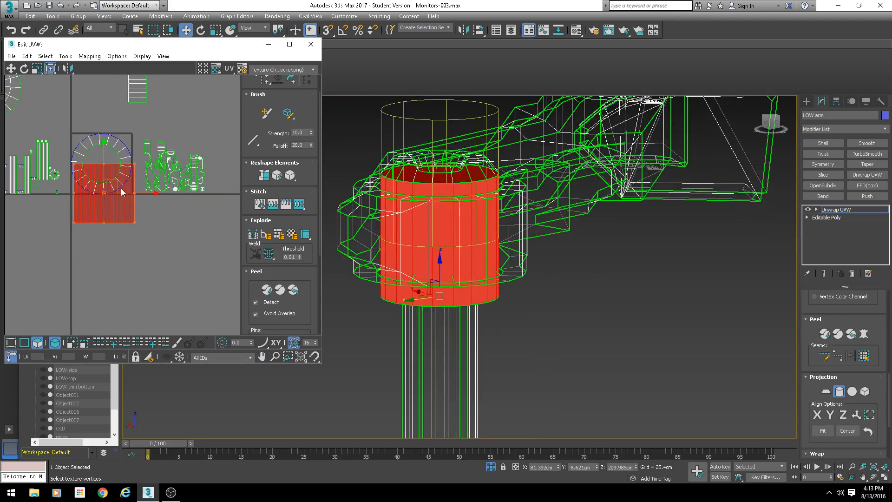
{"action": "scroll", "coordinate": [117, 191], "scroll_direction": "up", "scroll_amount": 2}
{"action": "middle_click_drag", "start_coordinate": [117, 190], "coordinate": [169, 144]}
{"action": "scroll", "coordinate": [170, 144], "scroll_direction": "down", "scroll_amount": 2}
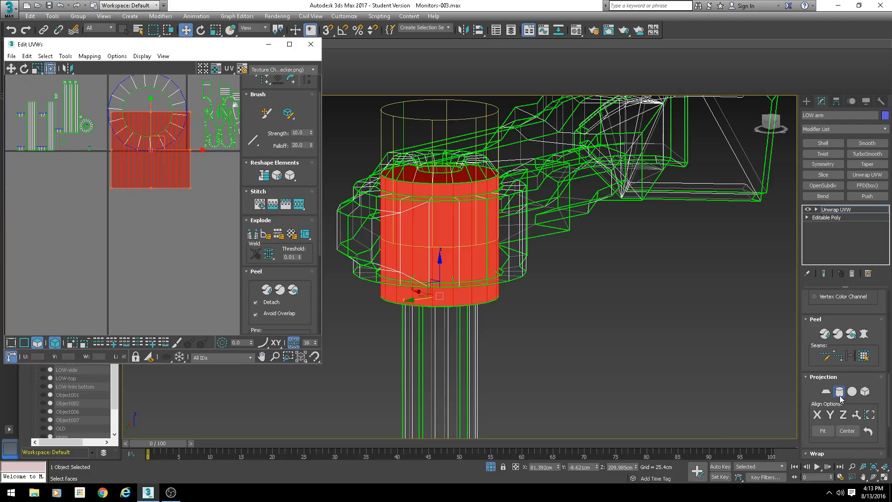
{"action": "left_click", "coordinate": [839, 393]}
{"action": "scroll", "coordinate": [181, 172], "scroll_direction": "down", "scroll_amount": 2}
{"action": "left_click_drag", "start_coordinate": [179, 158], "coordinate": [93, 191]}
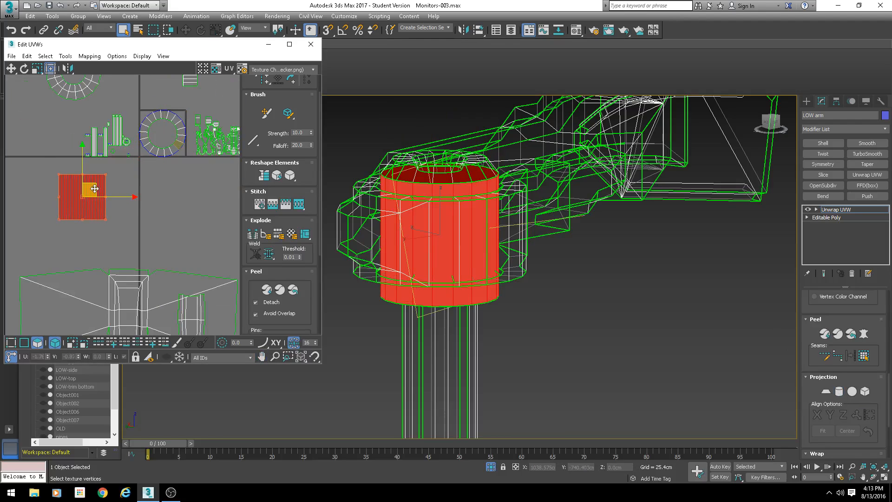
- Select the hub's bottom ring UV shell and move it to the left of the UV space
{"action": "left_click", "coordinate": [123, 186]}
{"action": "scroll", "coordinate": [145, 134], "scroll_direction": "up", "scroll_amount": 3}
{"action": "left_click_drag", "start_coordinate": [157, 98], "coordinate": [178, 144]}
{"action": "scroll", "coordinate": [195, 198], "scroll_direction": "down", "scroll_amount": 4}
{"action": "middle_click_drag", "start_coordinate": [197, 188], "coordinate": [154, 180]}
{"action": "left_click_drag", "start_coordinate": [171, 171], "coordinate": [25, 172]}
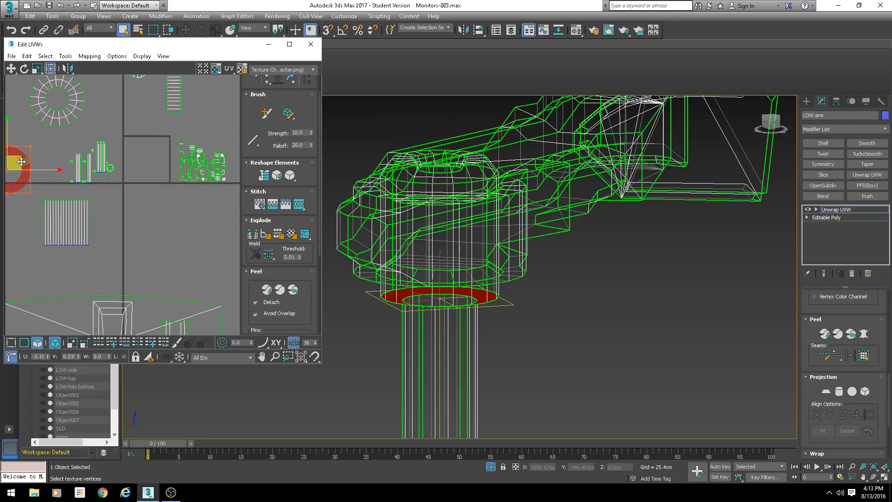
- Move the hub's side UV shell further left in the UV editor
{"action": "scroll", "coordinate": [84, 180], "scroll_direction": "up", "scroll_amount": 3}
{"action": "scroll", "coordinate": [113, 236], "scroll_direction": "down", "scroll_amount": 3}
{"action": "middle_click_drag", "start_coordinate": [117, 241], "coordinate": [167, 229]}
{"action": "left_click_drag", "start_coordinate": [110, 245], "coordinate": [33, 246]}
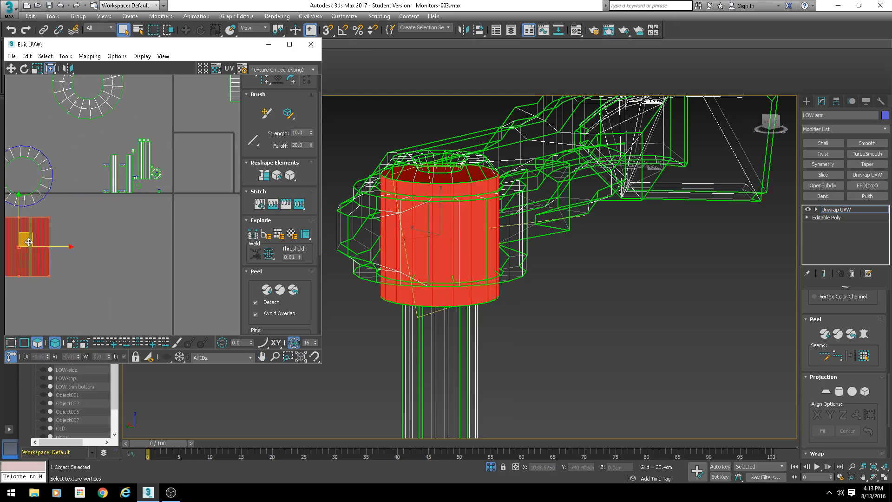
- Select the hub's top cap face, grow the selection to the surrounding ring faces, and apply a planar projection
{"action": "scroll", "coordinate": [138, 186], "scroll_direction": "up", "scroll_amount": 5}
{"action": "middle_click_drag", "start_coordinate": [466, 199], "coordinate": [470, 291]}
{"action": "left_click", "coordinate": [406, 232]}
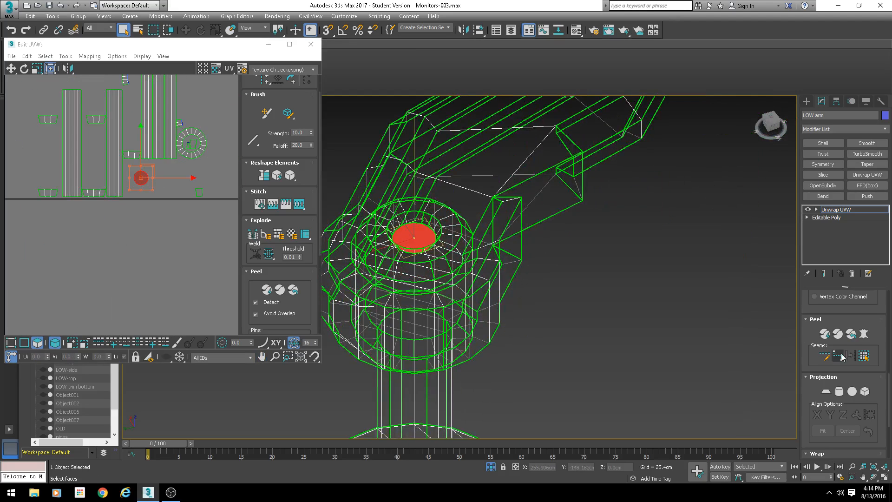
{"action": "scroll", "coordinate": [806, 328], "scroll_direction": "up", "scroll_amount": 3}
{"action": "scroll", "coordinate": [830, 328], "scroll_direction": "up", "scroll_amount": 5}
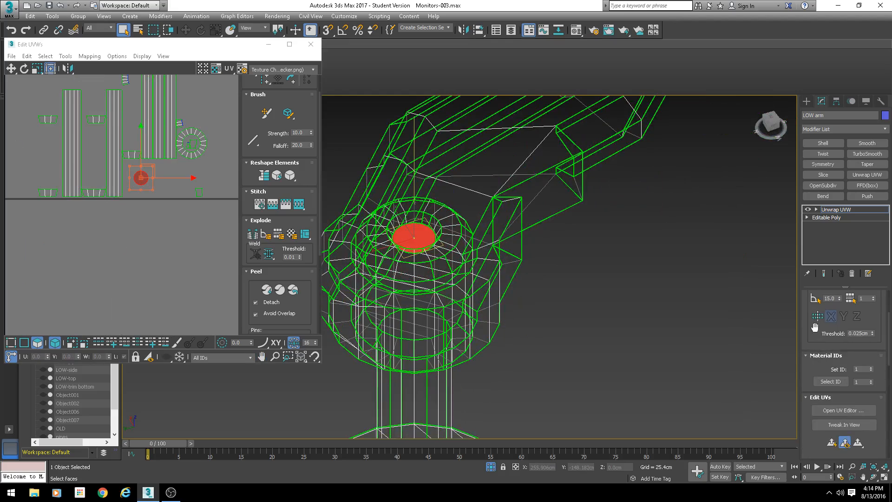
{"action": "left_click", "coordinate": [820, 335]}
{"action": "left_click", "coordinate": [820, 335]}
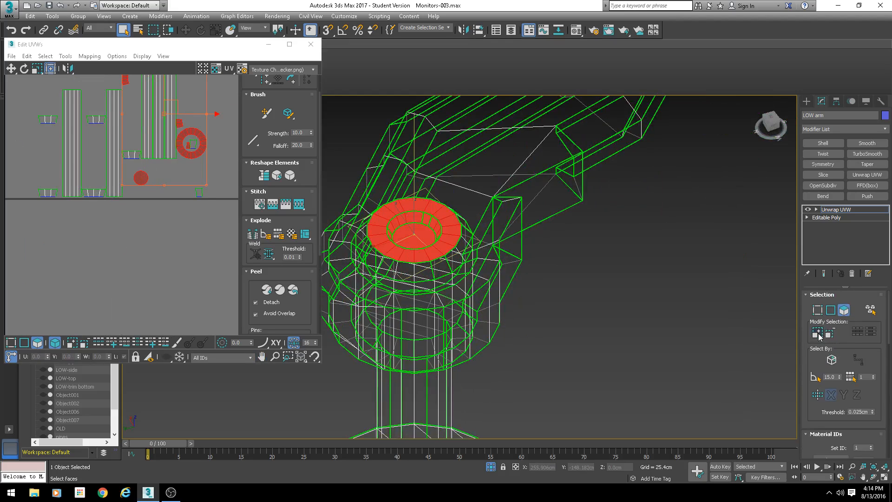
{"action": "left_click", "coordinate": [820, 336]}
{"action": "key", "text": "F3"}
{"action": "middle_click_drag", "start_coordinate": [498, 289], "coordinate": [471, 268], "text": "alt"}
{"action": "scroll", "coordinate": [127, 191], "scroll_direction": "down", "scroll_amount": 2}
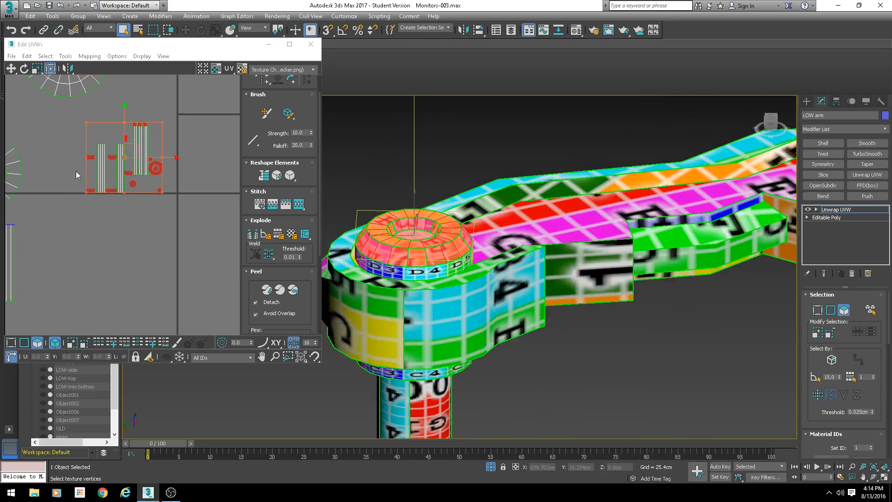
{"action": "scroll", "coordinate": [94, 151], "scroll_direction": "up", "scroll_amount": 2}
{"action": "middle_click_drag", "start_coordinate": [91, 129], "coordinate": [65, 168]}
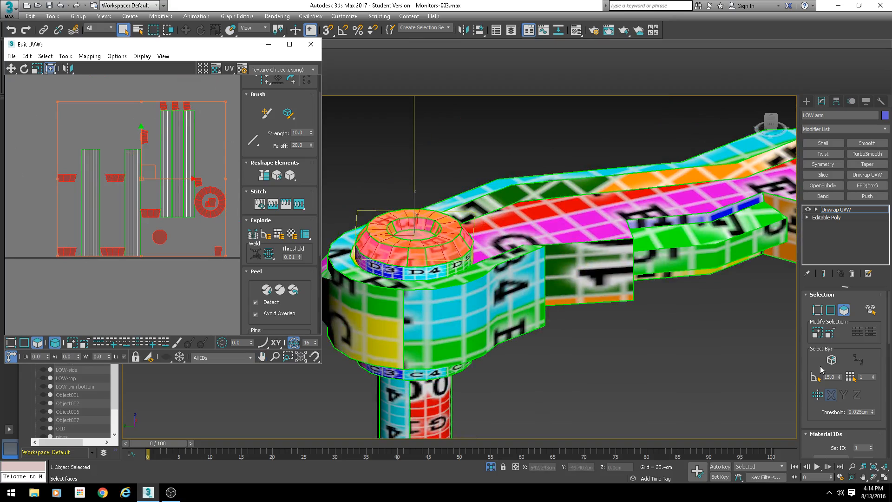
{"action": "scroll", "coordinate": [809, 360], "scroll_direction": "down", "scroll_amount": 6}
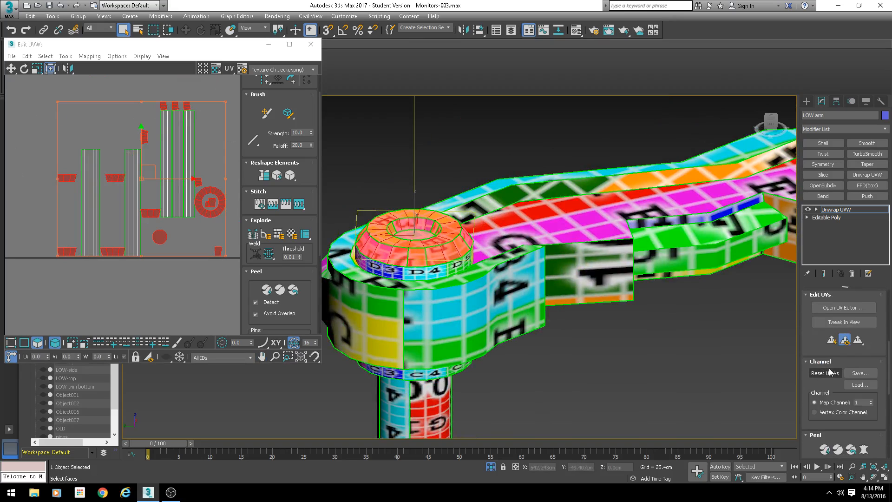
{"action": "left_click", "coordinate": [824, 384]}
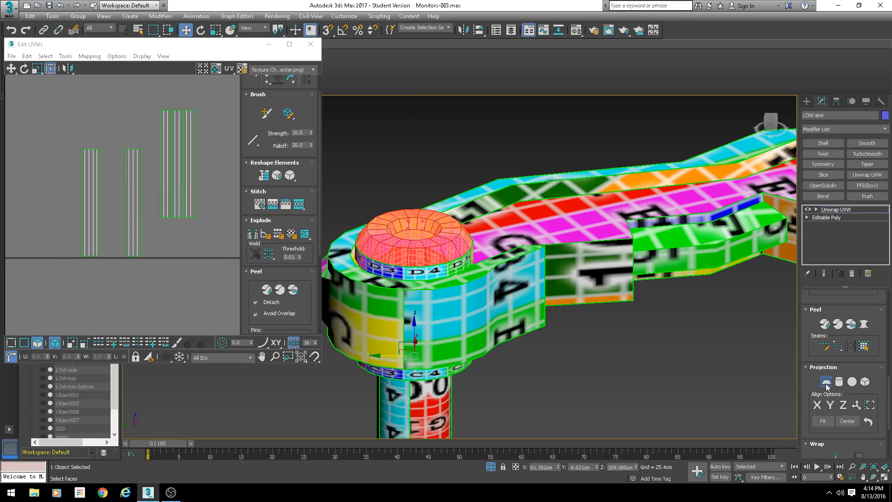
- Commit the cap's planar mapping and relax its UV shell by polygon angles with 100 iterations
{"action": "scroll", "coordinate": [207, 191], "scroll_direction": "down", "scroll_amount": 4}
{"action": "middle_click_drag", "start_coordinate": [227, 168], "coordinate": [153, 177]}
{"action": "scroll", "coordinate": [153, 174], "scroll_direction": "up", "scroll_amount": 4}
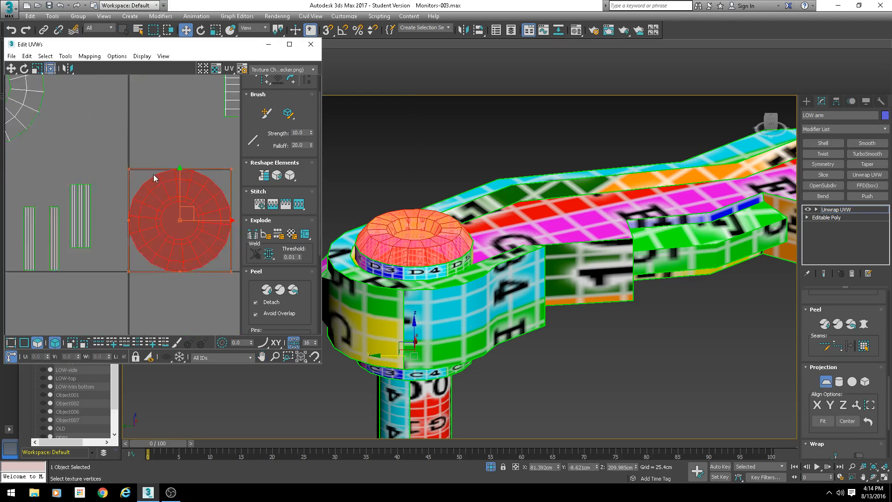
{"action": "left_click", "coordinate": [817, 386]}
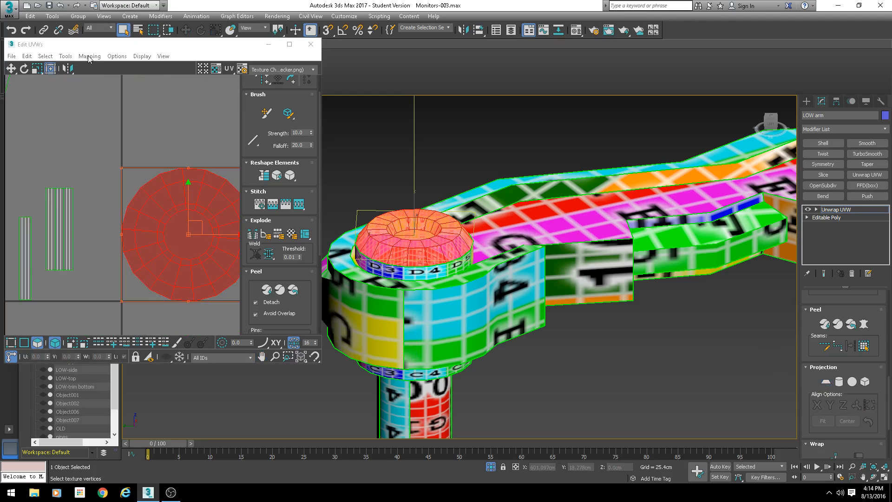
{"action": "left_click", "coordinate": [65, 56]}
{"action": "left_click", "coordinate": [81, 211]}
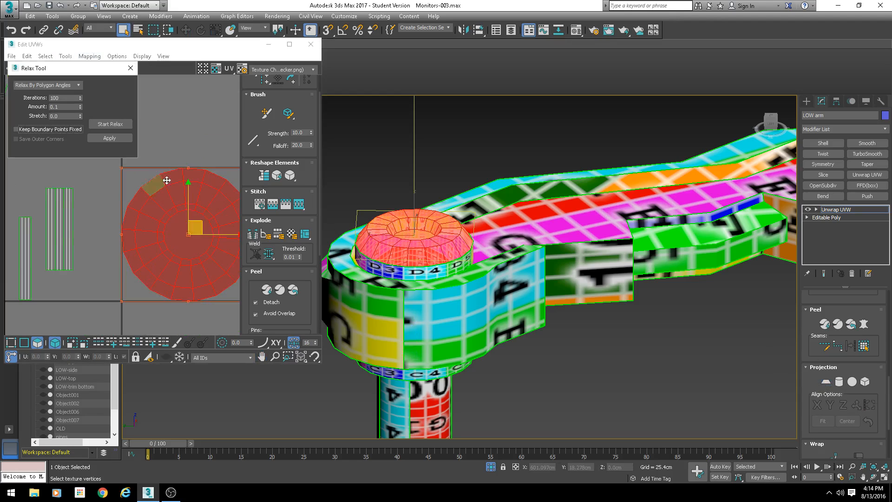
{"action": "left_click", "coordinate": [109, 139]}
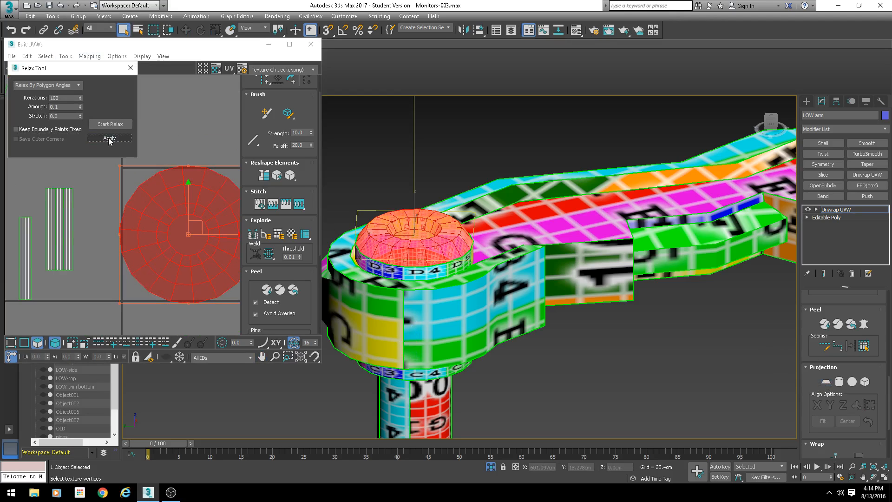
{"action": "left_click", "coordinate": [130, 68]}
- Move the hub's side UV shell up beside the cap shell and inspect the hub's checker texture closely
{"action": "scroll", "coordinate": [182, 207], "scroll_direction": "down", "scroll_amount": 2}
{"action": "scroll", "coordinate": [186, 208], "scroll_direction": "down", "scroll_amount": 4}
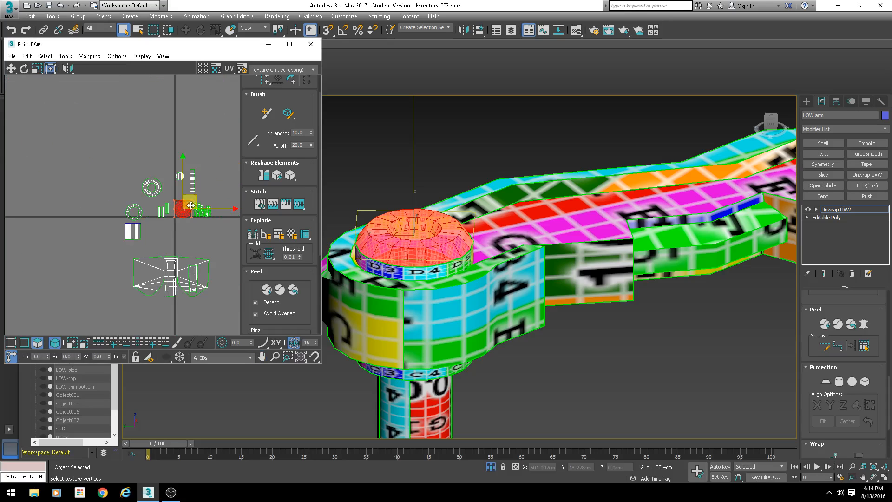
{"action": "scroll", "coordinate": [137, 229], "scroll_direction": "up", "scroll_amount": 5}
{"action": "left_click", "coordinate": [98, 242]}
{"action": "middle_click_drag", "start_coordinate": [97, 243], "coordinate": [121, 164]}
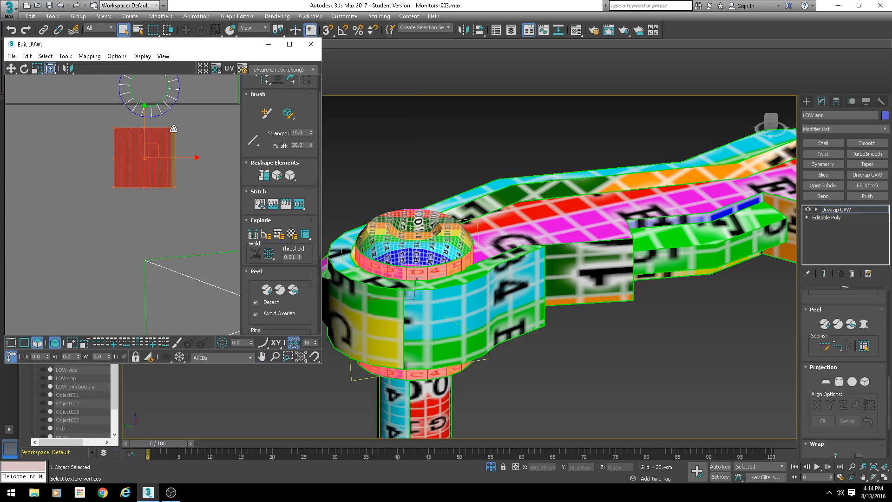
{"action": "scroll", "coordinate": [450, 279], "scroll_direction": "up", "scroll_amount": 10}
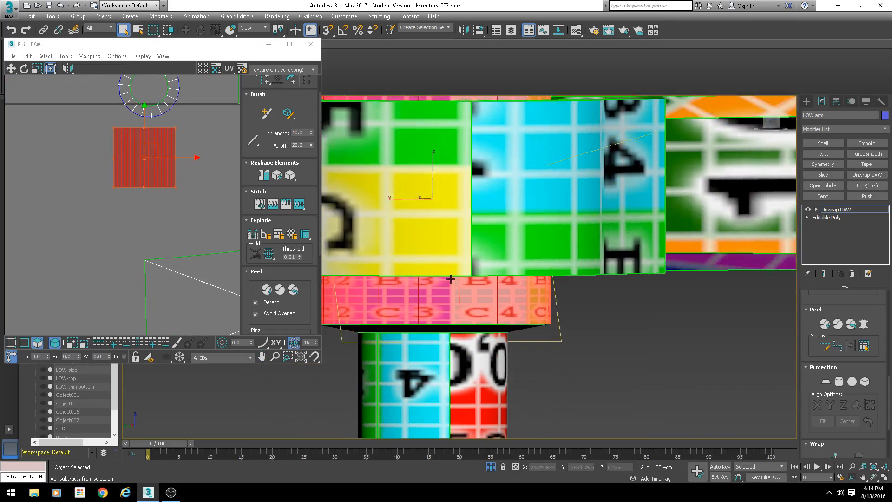
{"action": "middle_click_drag", "start_coordinate": [450, 278], "coordinate": [526, 290], "text": "alt"}
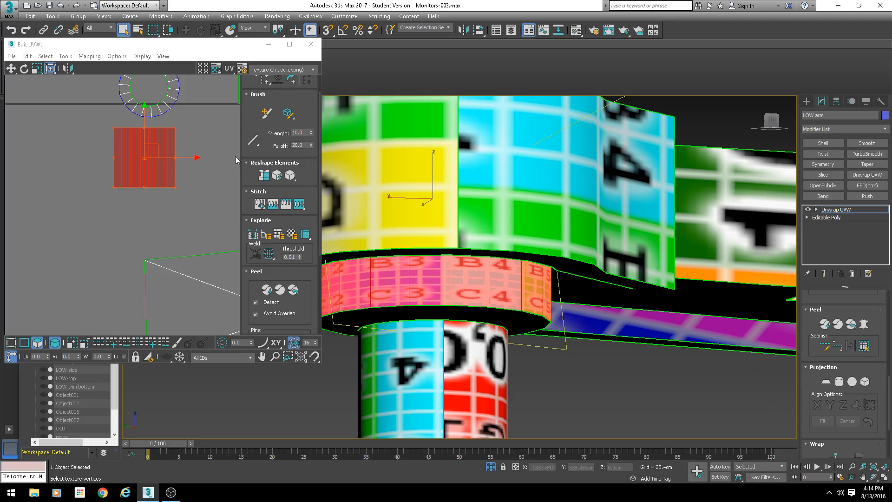
- Select the pole's UV strip shells in the UV editor
{"action": "middle_click_drag", "start_coordinate": [147, 146], "coordinate": [147, 151]}
{"action": "scroll", "coordinate": [179, 143], "scroll_direction": "up", "scroll_amount": 3}
{"action": "left_click_drag", "start_coordinate": [172, 126], "coordinate": [178, 190]}
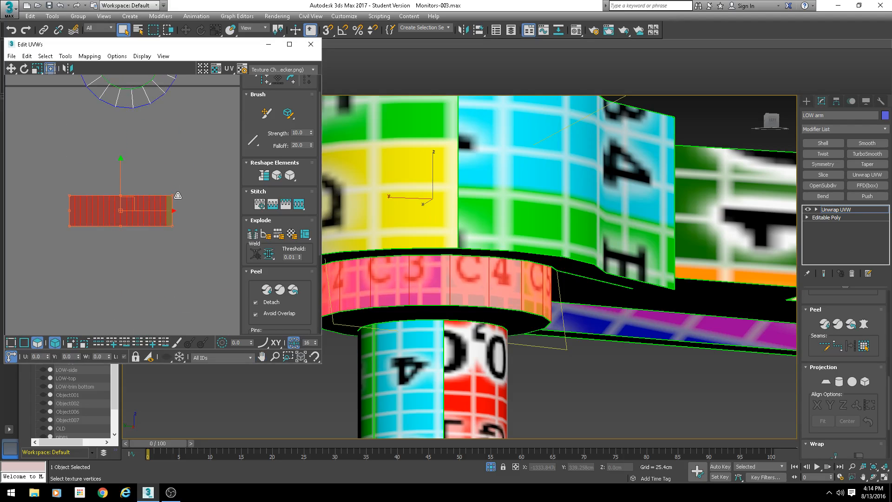
{"action": "middle_click_drag", "start_coordinate": [432, 219], "coordinate": [461, 198]}
{"action": "scroll", "coordinate": [461, 197], "scroll_direction": "down", "scroll_amount": 4}
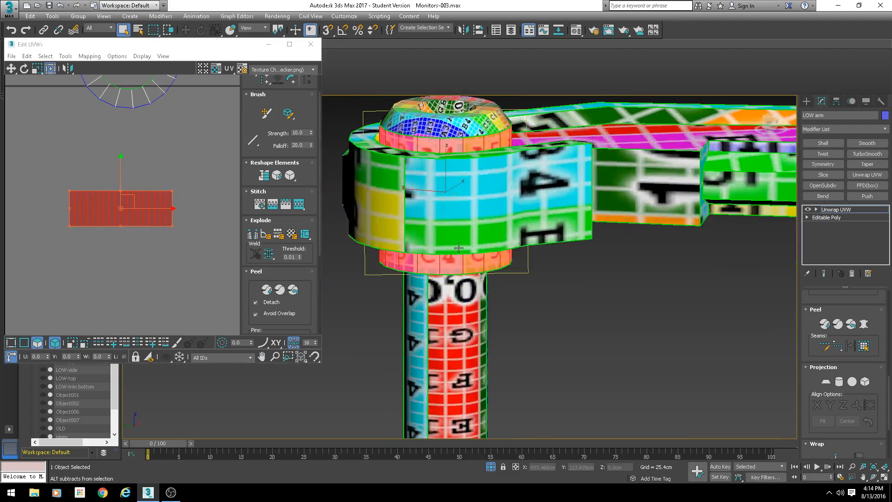
{"action": "scroll", "coordinate": [77, 200], "scroll_direction": "down", "scroll_amount": 4}
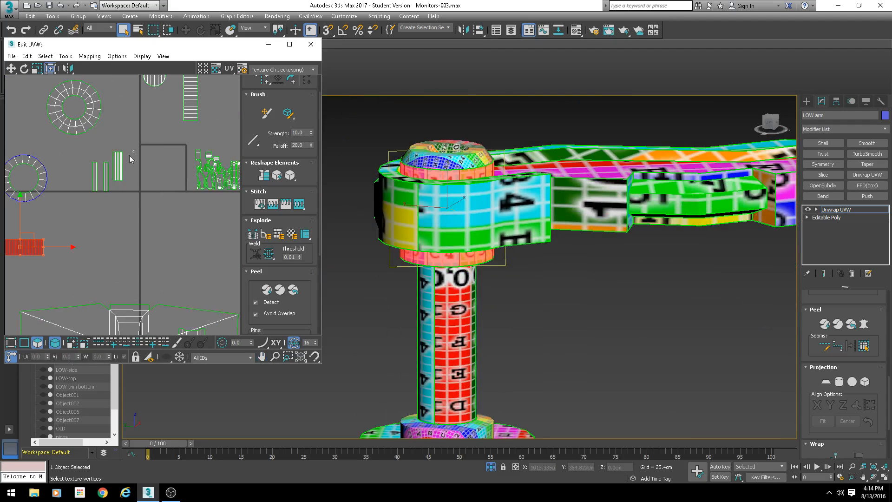
{"action": "left_click_drag", "start_coordinate": [76, 196], "coordinate": [75, 196]}
{"action": "scroll", "coordinate": [69, 180], "scroll_direction": "up", "scroll_amount": 4}
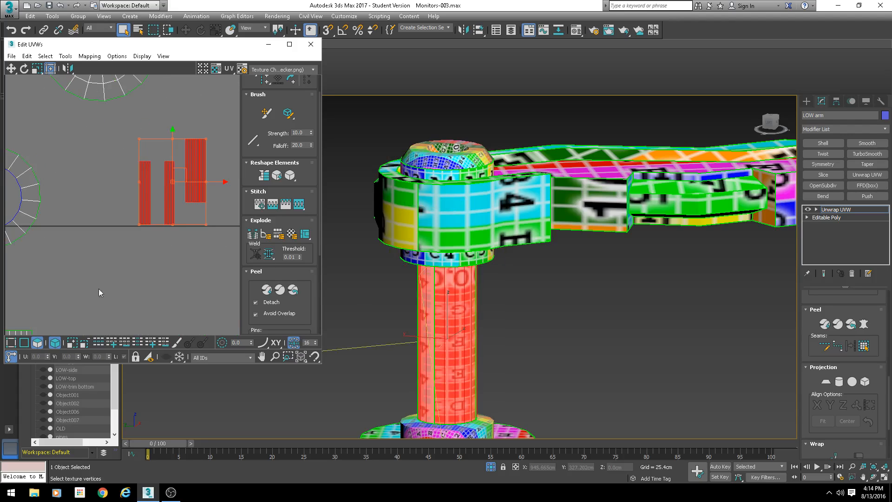
- Select a seam vertex on the pole's strips and stitch the neighbouring strips together
{"action": "left_click", "coordinate": [25, 343]}
{"action": "scroll", "coordinate": [151, 276], "scroll_direction": "up", "scroll_amount": 3}
{"action": "middle_click_drag", "start_coordinate": [137, 171], "coordinate": [135, 274]}
{"action": "left_click", "coordinate": [124, 197]}
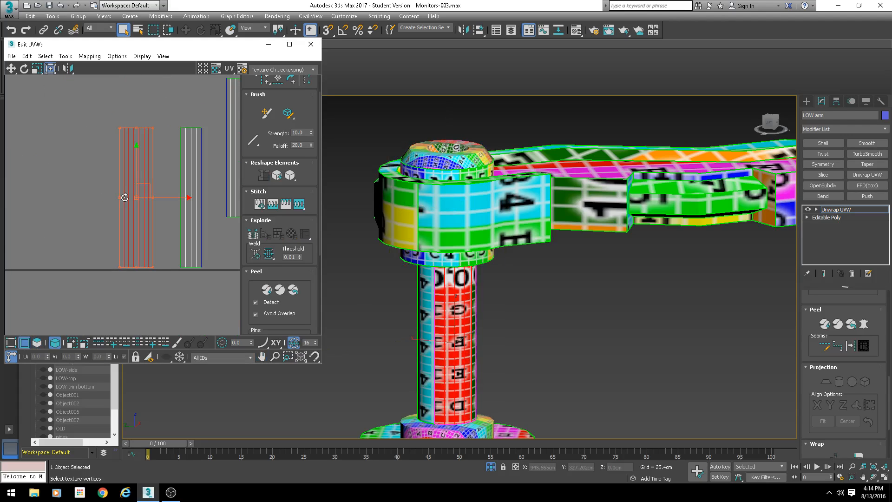
{"action": "left_click", "coordinate": [87, 290]}
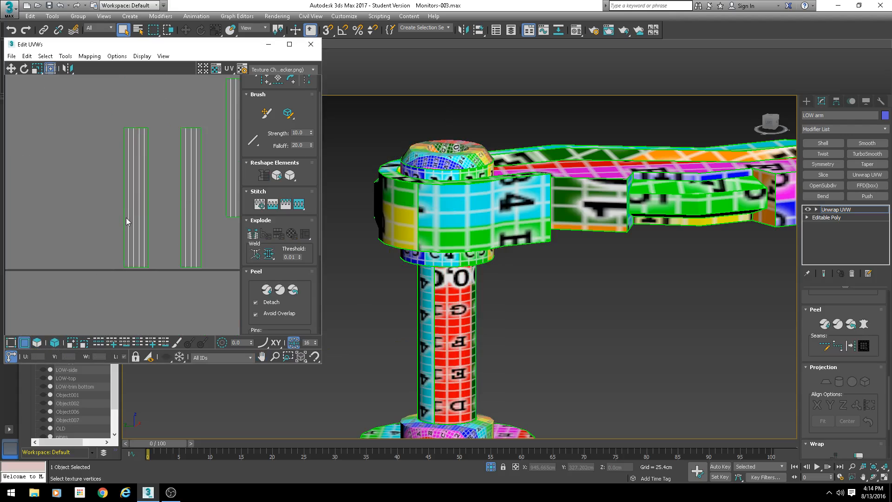
{"action": "left_click", "coordinate": [124, 264]}
{"action": "key", "text": "s"}
{"action": "key", "text": "Return"}
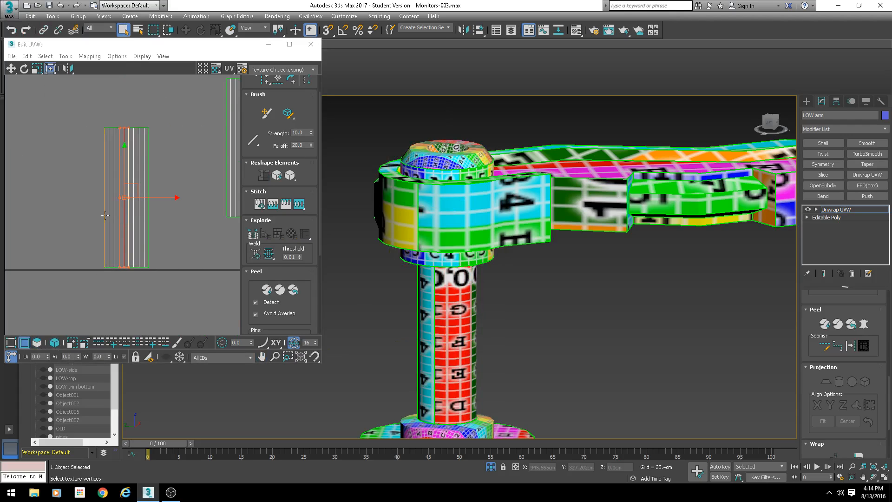
- Stitch the remaining pole strips together with the Stitch tool, keeping Align Clusters and Scale Clusters on
{"action": "left_click", "coordinate": [105, 215]}
{"action": "key", "text": "s"}
{"action": "key", "text": "Return"}
{"action": "left_click", "coordinate": [89, 215]}
{"action": "key", "text": "s"}
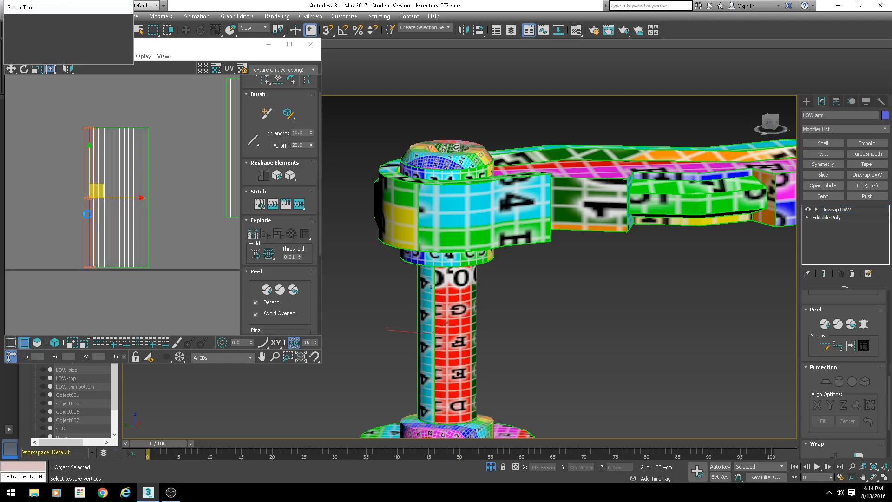
{"action": "key", "text": "Return"}
{"action": "key", "text": "s"}
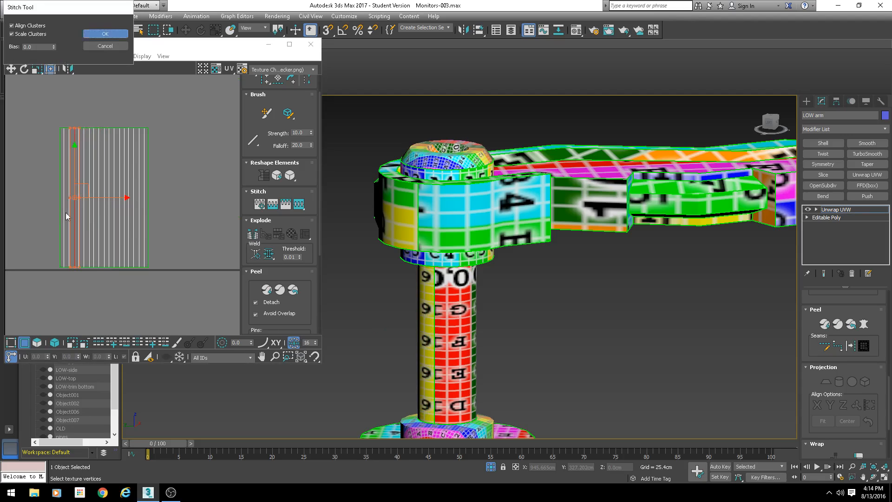
{"action": "key", "text": "Return"}
- Select a pole face and switch the UV editor's background texture to the CheckerPattern map
{"action": "left_click", "coordinate": [51, 208]}
{"action": "scroll", "coordinate": [130, 210], "scroll_direction": "down", "scroll_amount": 3}
{"action": "middle_click_drag", "start_coordinate": [479, 341], "coordinate": [450, 247]}
{"action": "scroll", "coordinate": [484, 243], "scroll_direction": "down", "scroll_amount": 3}
{"action": "scroll", "coordinate": [439, 313], "scroll_direction": "up", "scroll_amount": 3}
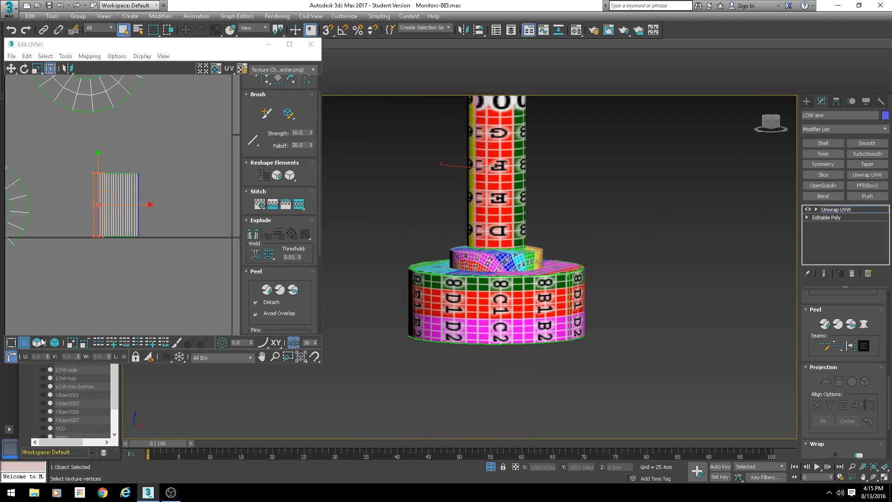
{"action": "left_click", "coordinate": [41, 340]}
{"action": "left_click", "coordinate": [167, 214]}
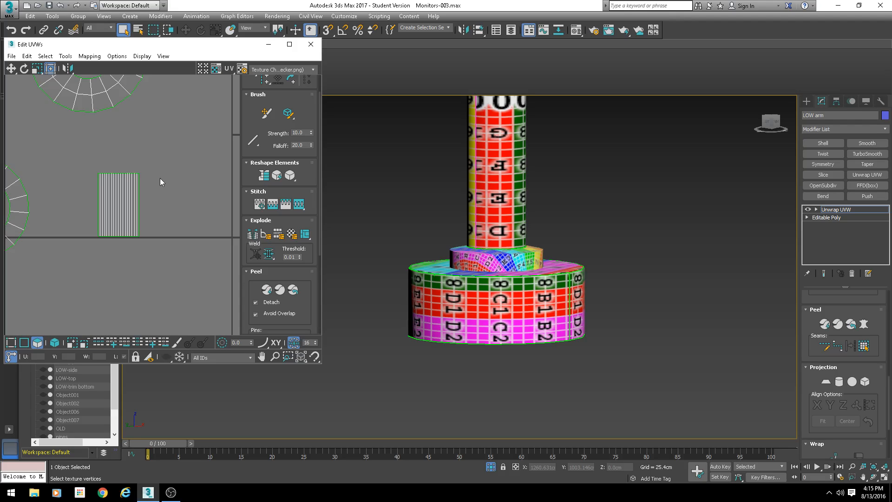
{"action": "middle_click_drag", "start_coordinate": [514, 188], "coordinate": [525, 238]}
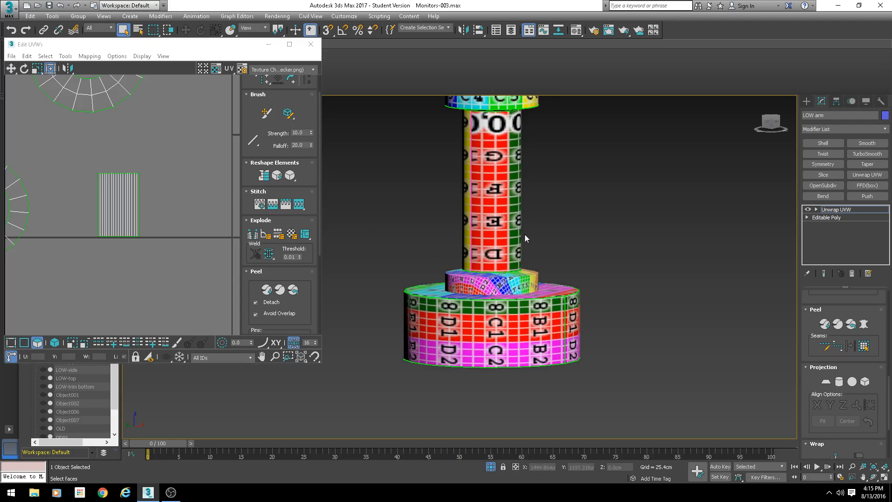
{"action": "left_click", "coordinate": [493, 239]}
{"action": "scroll", "coordinate": [483, 223], "scroll_direction": "up", "scroll_amount": 3}
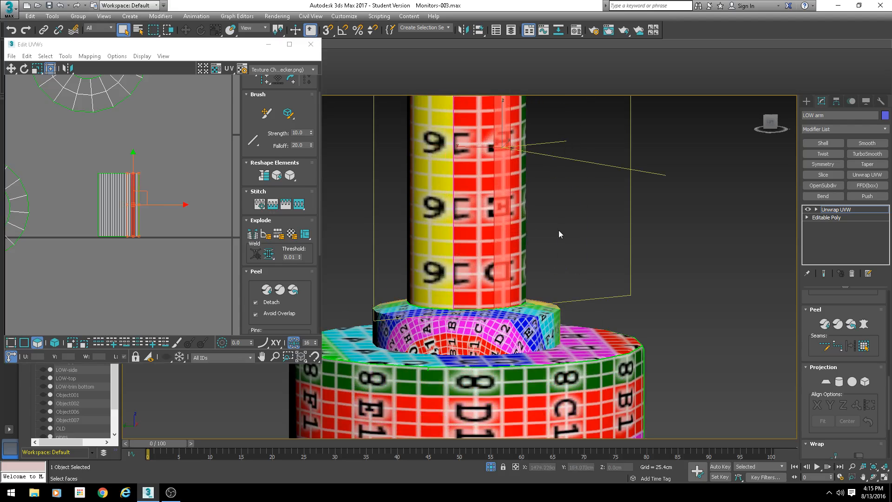
{"action": "left_click", "coordinate": [262, 69]}
{"action": "left_click", "coordinate": [279, 79]}
{"action": "scroll", "coordinate": [530, 252], "scroll_direction": "down", "scroll_amount": 4}
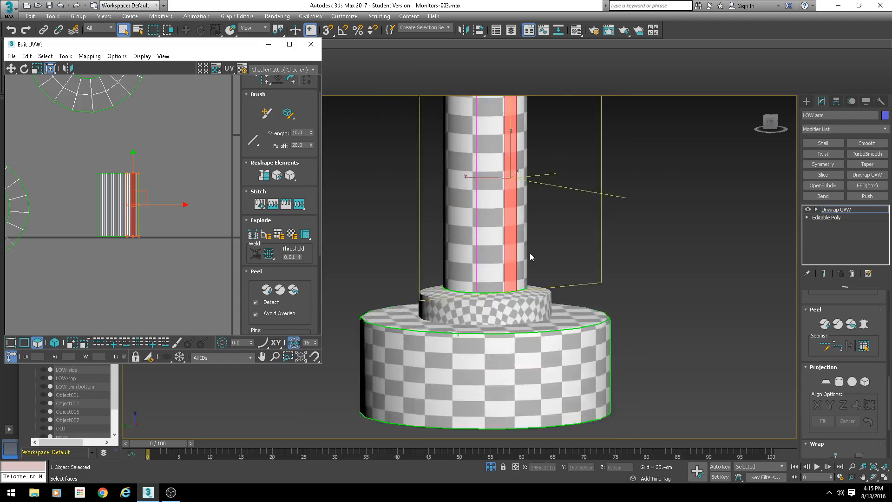
- Inspect the checker pattern on the pole and base from several angles
{"action": "left_click", "coordinate": [545, 234]}
{"action": "middle_click_drag", "start_coordinate": [546, 234], "coordinate": [529, 272]}
{"action": "middle_click_drag", "start_coordinate": [529, 272], "coordinate": [458, 260], "text": "alt"}
{"action": "middle_click_drag", "start_coordinate": [650, 272], "coordinate": [530, 270]}
{"action": "left_click", "coordinate": [617, 274]}
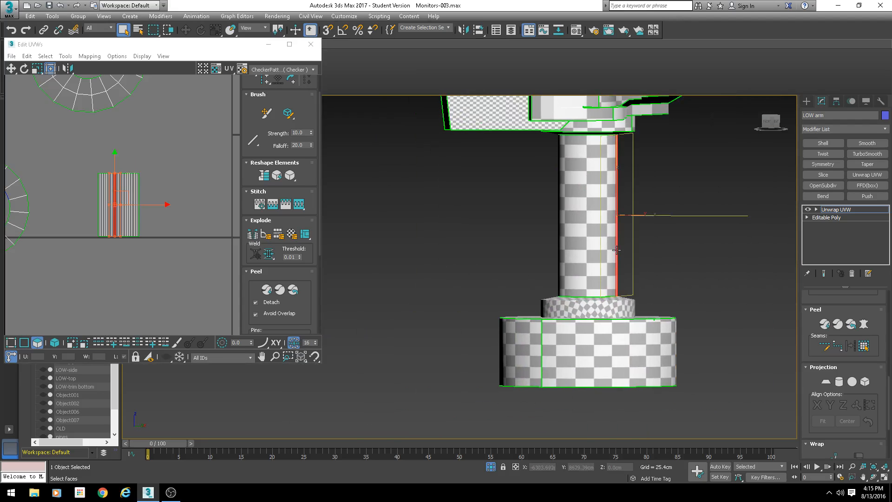
{"action": "middle_click_drag", "start_coordinate": [657, 289], "coordinate": [574, 274], "text": "alt"}
{"action": "middle_click_drag", "start_coordinate": [676, 227], "coordinate": [648, 221], "text": "alt"}
{"action": "middle_click_drag", "start_coordinate": [671, 251], "coordinate": [705, 289], "text": "alt"}
{"action": "scroll", "coordinate": [687, 246], "scroll_direction": "down", "scroll_amount": 4}
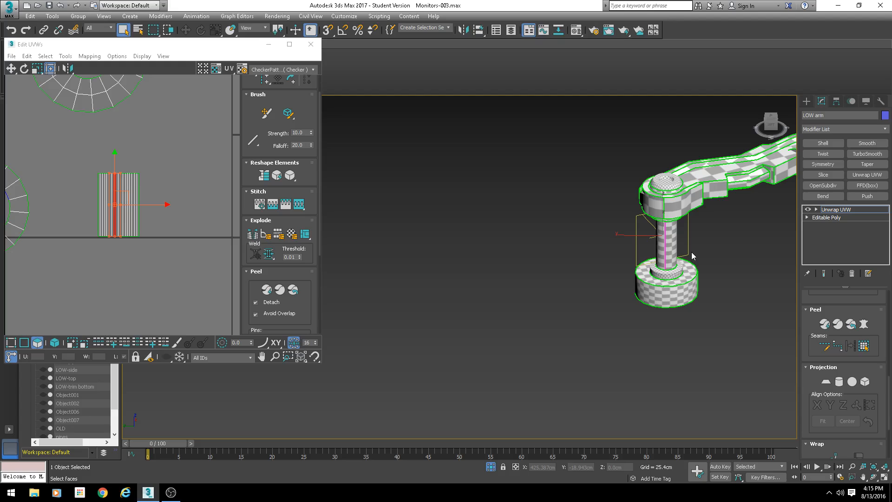
{"action": "middle_click_drag", "start_coordinate": [689, 254], "coordinate": [549, 285]}
{"action": "mouse_move", "coordinate": [549, 285]}
{"action": "middle_mouse_down", "text": "alt"}
{"action": "mouse_move", "coordinate": [592, 319]}
{"action": "mouse_move", "coordinate": [560, 297]}
{"action": "middle_mouse_up", "text": "alt"}
{"action": "scroll", "coordinate": [578, 300], "scroll_direction": "up", "scroll_amount": 2}
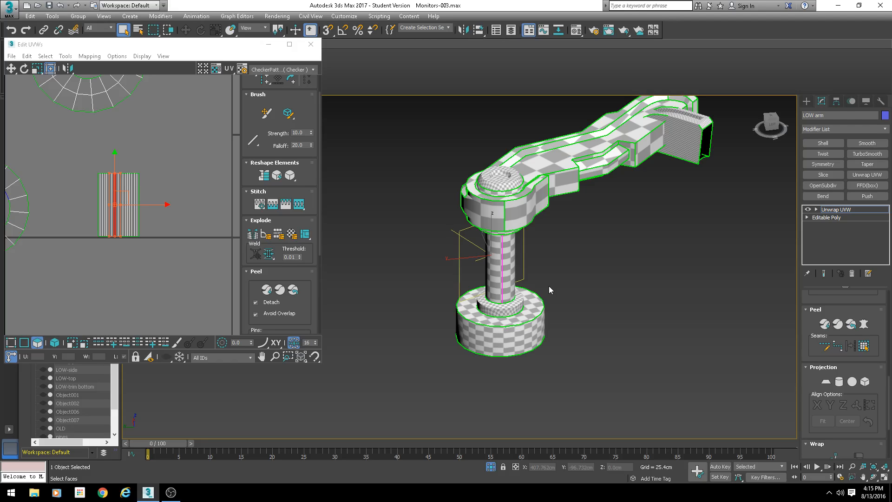
{"action": "middle_click_drag", "start_coordinate": [583, 269], "coordinate": [520, 269], "text": "alt"}
{"action": "scroll", "coordinate": [505, 268], "scroll_direction": "up", "scroll_amount": 3}
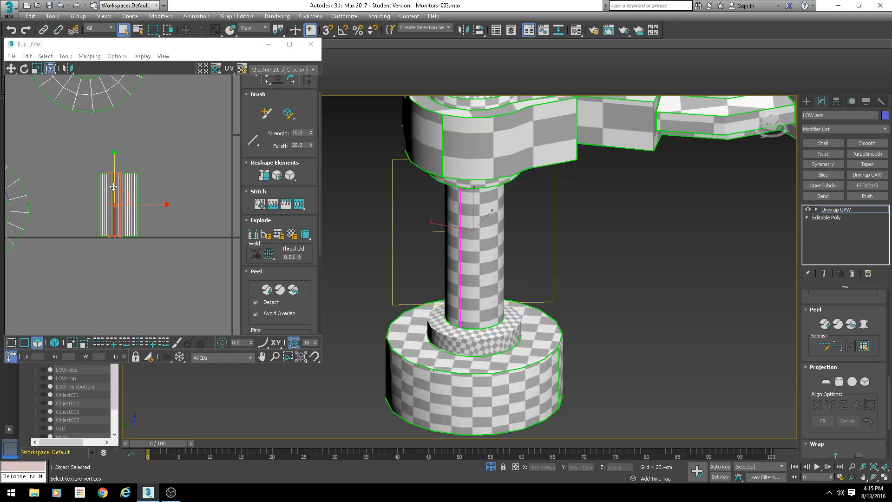
{"action": "scroll", "coordinate": [139, 209], "scroll_direction": "up", "scroll_amount": 6}
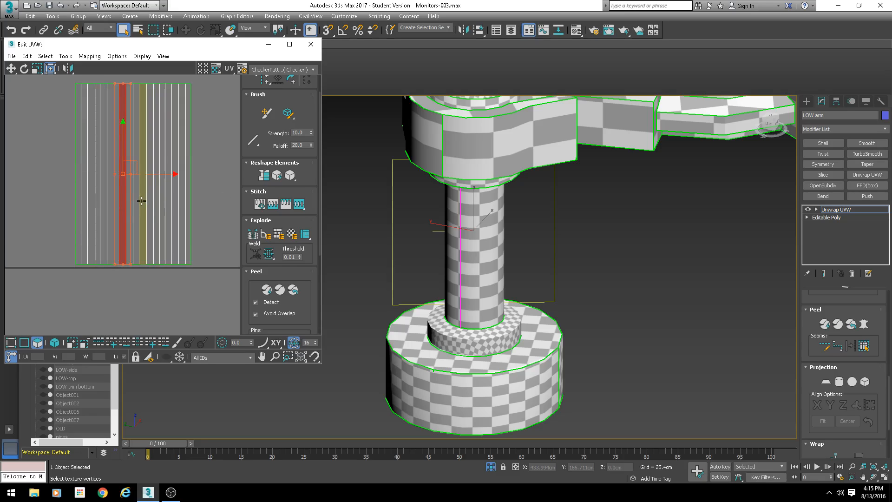
{"action": "scroll", "coordinate": [140, 277], "scroll_direction": "down", "scroll_amount": 2}
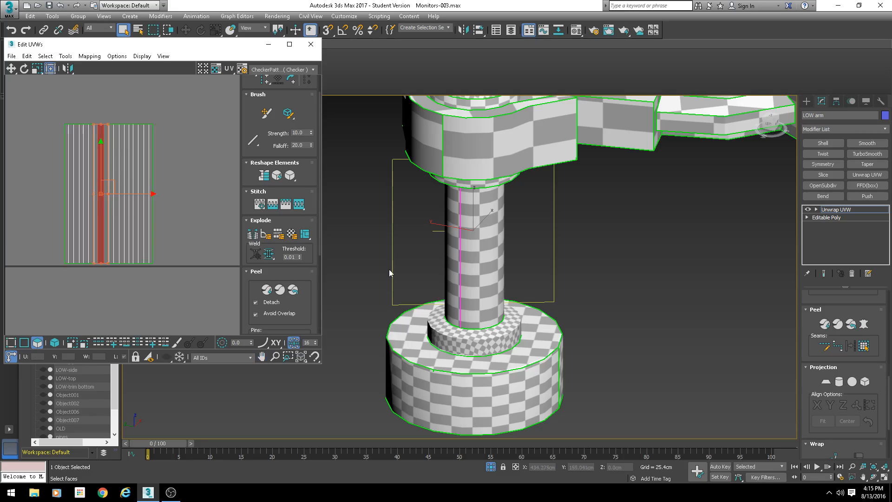
- Select the pole's remaining separate strip and stitch it onto the main pole shell, then move the shell
{"action": "left_click", "coordinate": [466, 298]}
{"action": "left_click", "coordinate": [474, 294], "text": "ctrl"}
{"action": "left_click", "coordinate": [487, 295], "text": "ctrl"}
{"action": "middle_click_drag", "start_coordinate": [492, 306], "coordinate": [460, 326], "text": "alt"}
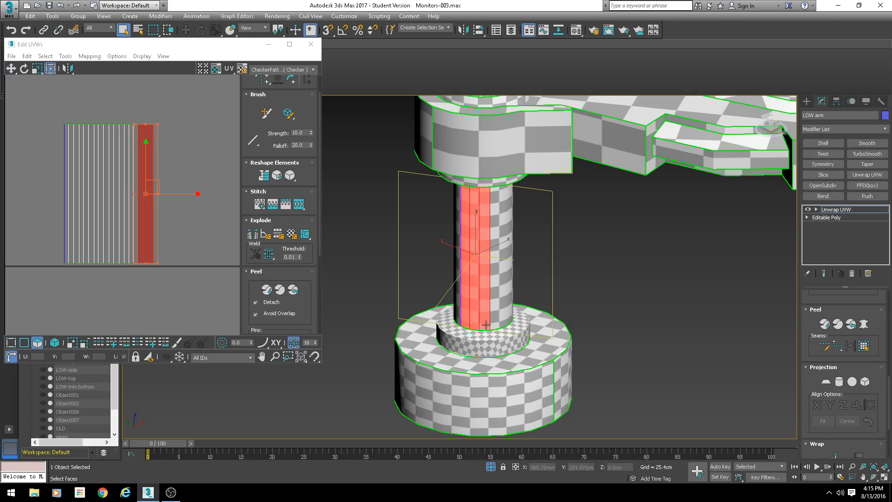
{"action": "scroll", "coordinate": [181, 226], "scroll_direction": "down", "scroll_amount": 2}
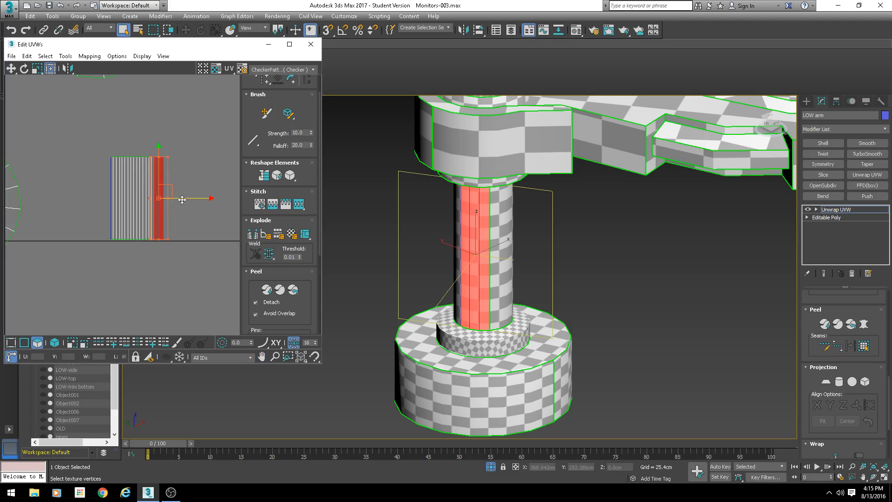
{"action": "left_click_drag", "start_coordinate": [182, 199], "coordinate": [192, 200]}
{"action": "left_click", "coordinate": [24, 342]}
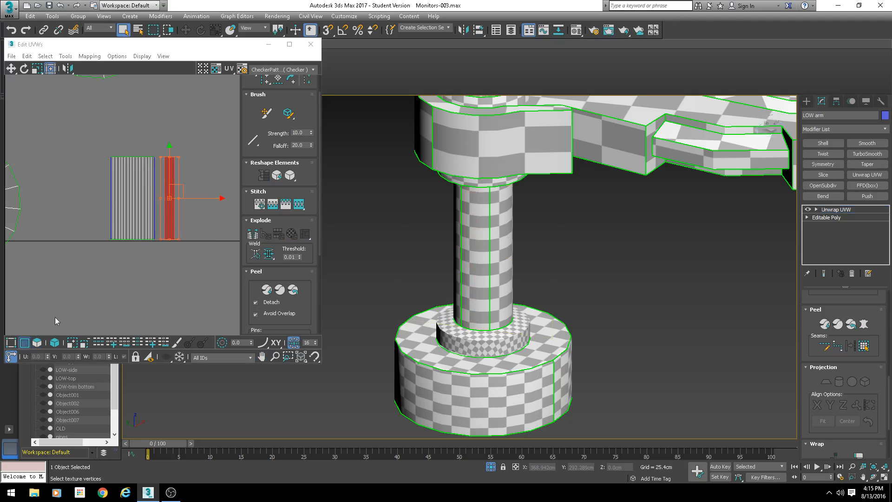
{"action": "left_click", "coordinate": [111, 199]}
{"action": "key", "text": "s"}
{"action": "key", "text": "Return"}
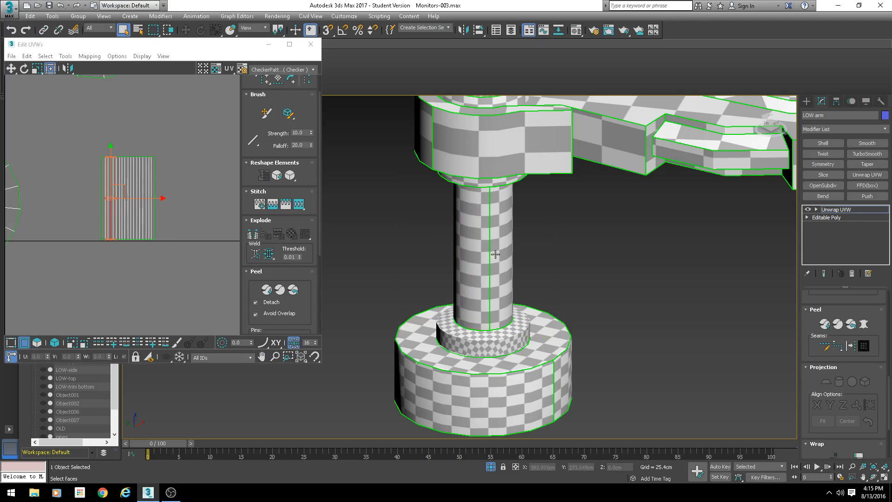
{"action": "middle_click_drag", "start_coordinate": [163, 193], "coordinate": [190, 179]}
- Select all of the arm's UV shells in element mode
{"action": "scroll", "coordinate": [149, 172], "scroll_direction": "down", "scroll_amount": 3}
{"action": "scroll", "coordinate": [524, 273], "scroll_direction": "down", "scroll_amount": 3}
{"action": "middle_click_drag", "start_coordinate": [523, 272], "coordinate": [667, 270], "text": "alt"}
{"action": "scroll", "coordinate": [155, 208], "scroll_direction": "down", "scroll_amount": 5}
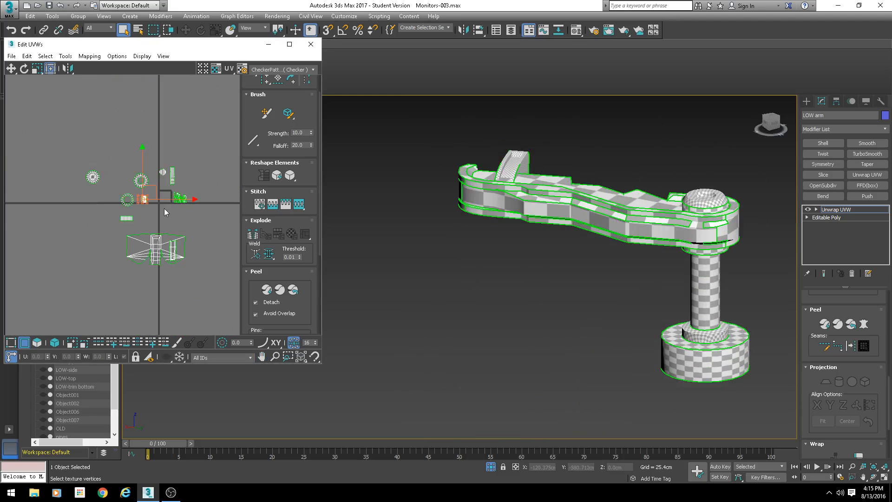
{"action": "scroll", "coordinate": [164, 209], "scroll_direction": "up", "scroll_amount": 4}
{"action": "scroll", "coordinate": [163, 117], "scroll_direction": "up", "scroll_amount": 3}
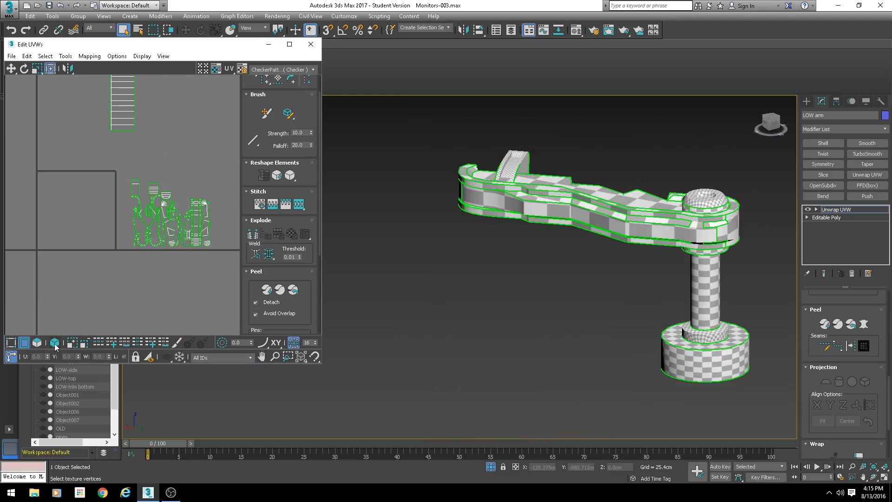
{"action": "left_click", "coordinate": [40, 343]}
{"action": "scroll", "coordinate": [98, 172], "scroll_direction": "down", "scroll_amount": 3}
{"action": "left_click_drag", "start_coordinate": [85, 153], "coordinate": [186, 243]}
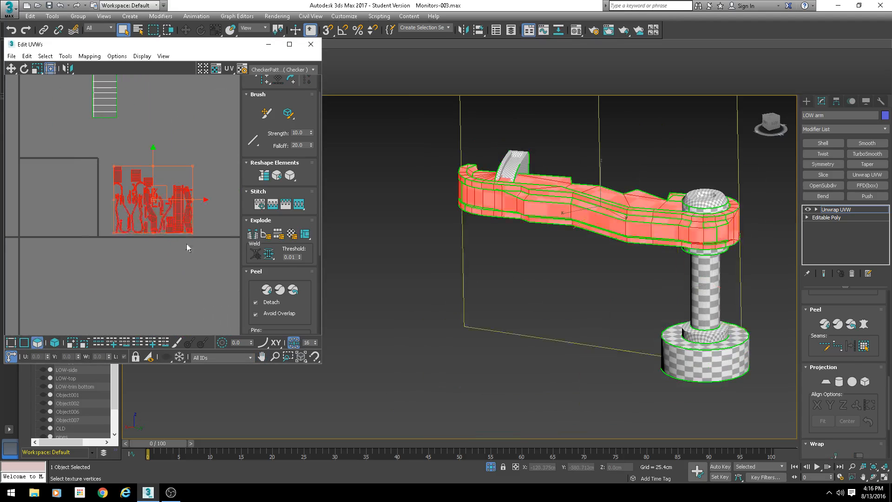
- Select the arm's top-surface UV shell and move it to the right of the other shells
{"action": "scroll", "coordinate": [170, 235], "scroll_direction": "up", "scroll_amount": 4}
{"action": "middle_click_drag", "start_coordinate": [556, 265], "coordinate": [540, 220], "text": "alt"}
{"action": "scroll", "coordinate": [613, 259], "scroll_direction": "up", "scroll_amount": 4}
{"action": "left_click", "coordinate": [436, 187]}
{"action": "scroll", "coordinate": [135, 158], "scroll_direction": "down", "scroll_amount": 5}
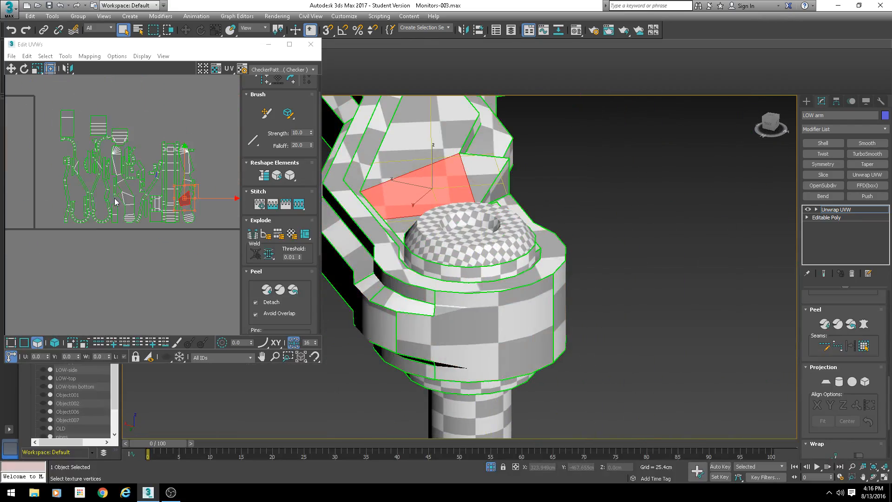
{"action": "left_click", "coordinate": [135, 158]}
{"action": "middle_click_drag", "start_coordinate": [138, 148], "coordinate": [105, 200]}
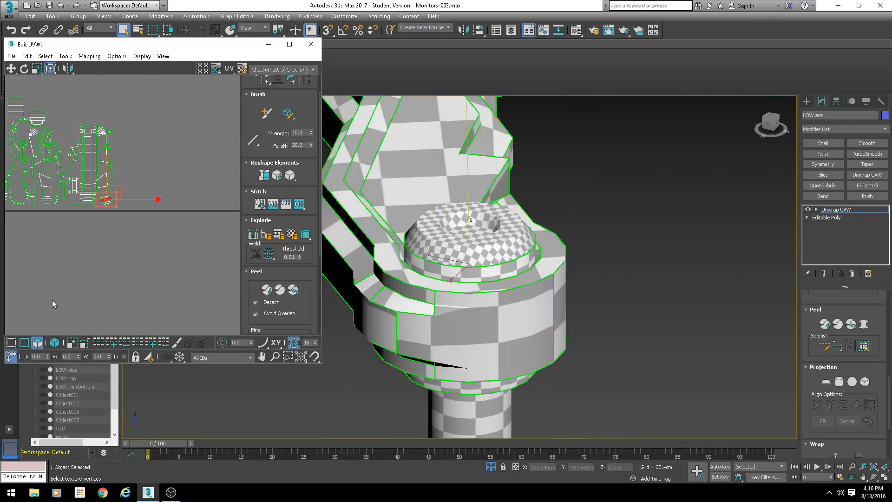
{"action": "left_click", "coordinate": [54, 342]}
{"action": "left_click", "coordinate": [111, 183]}
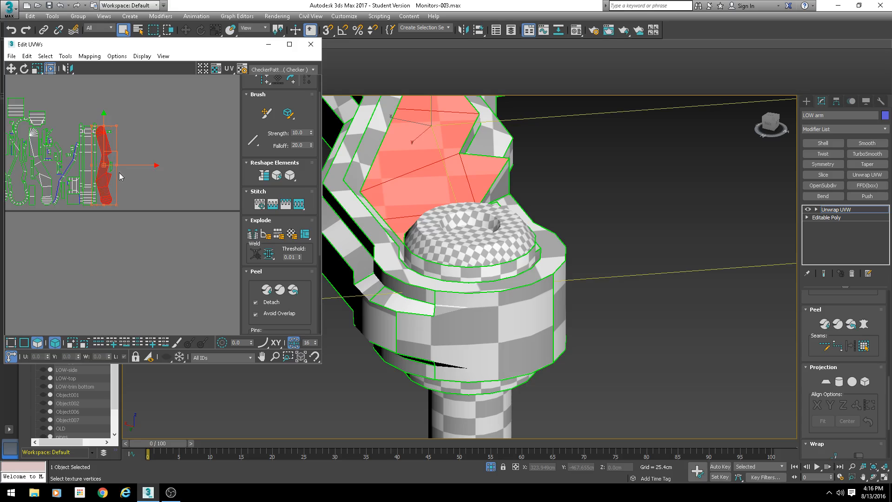
{"action": "left_click_drag", "start_coordinate": [116, 159], "coordinate": [222, 160]}
{"action": "middle_click_drag", "start_coordinate": [484, 167], "coordinate": [362, 243], "text": "alt"}
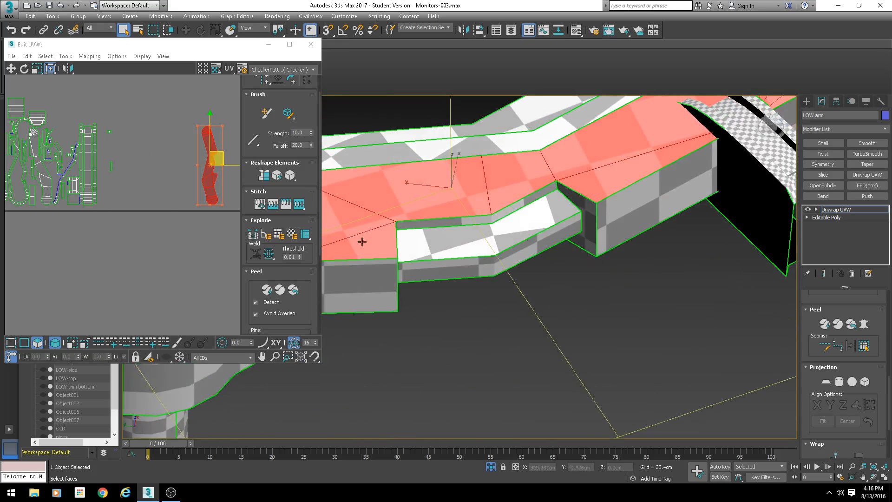
{"action": "middle_click_drag", "start_coordinate": [110, 172], "coordinate": [174, 200]}
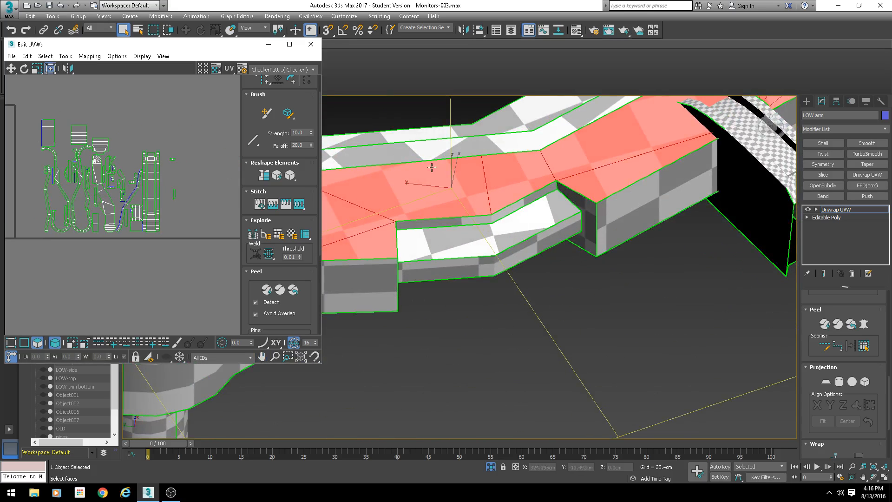
{"action": "scroll", "coordinate": [431, 167], "scroll_direction": "down", "scroll_amount": 5}
{"action": "middle_click_drag", "start_coordinate": [507, 218], "coordinate": [444, 249], "text": "alt"}
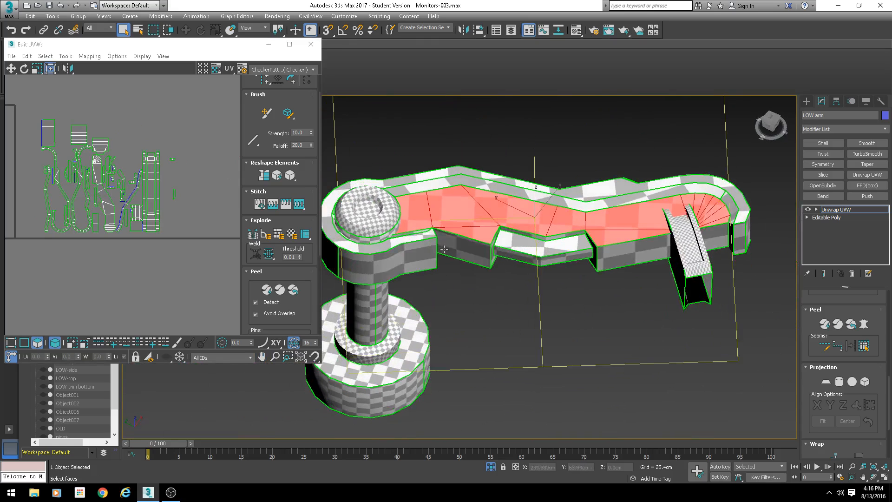
{"action": "scroll", "coordinate": [823, 313], "scroll_direction": "up", "scroll_amount": 1}
{"action": "scroll", "coordinate": [804, 336], "scroll_direction": "up", "scroll_amount": 4}
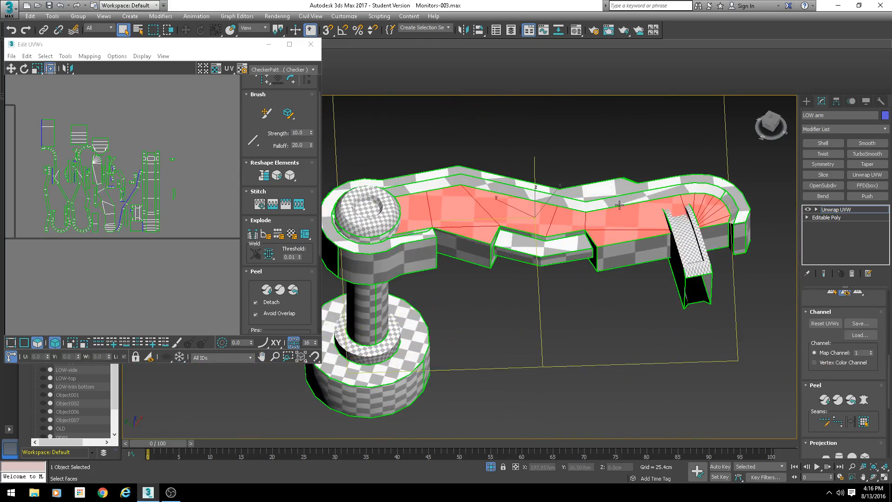
{"action": "scroll", "coordinate": [552, 244], "scroll_direction": "up", "scroll_amount": 5}
{"action": "scroll", "coordinate": [551, 243], "scroll_direction": "down", "scroll_amount": 8}
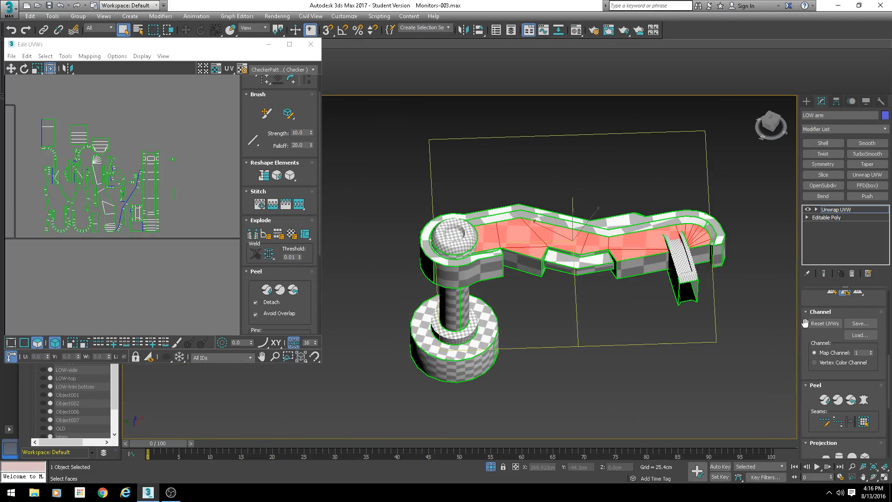
- Grow the face selection across the arm's top surface and check it from several angles
{"action": "scroll", "coordinate": [805, 322], "scroll_direction": "up", "scroll_amount": 10}
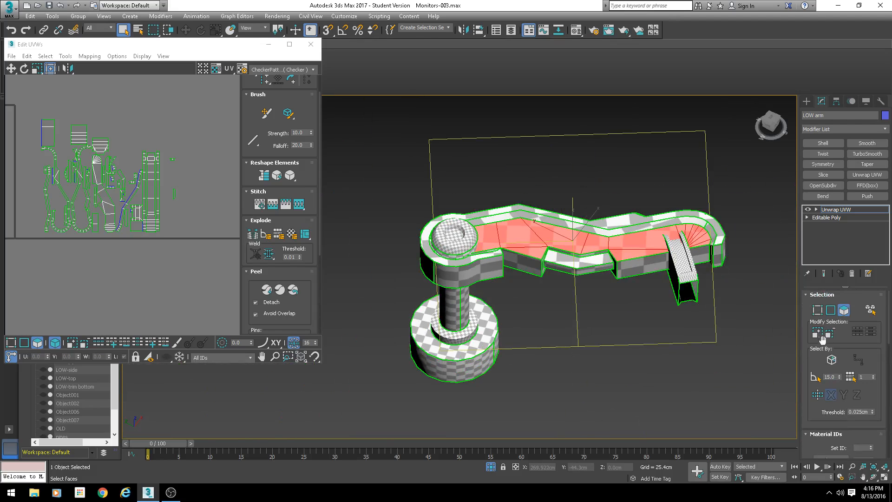
{"action": "left_click", "coordinate": [819, 331]}
{"action": "left_click", "coordinate": [819, 331]}
{"action": "middle_click_drag", "start_coordinate": [608, 288], "coordinate": [709, 308], "text": "alt"}
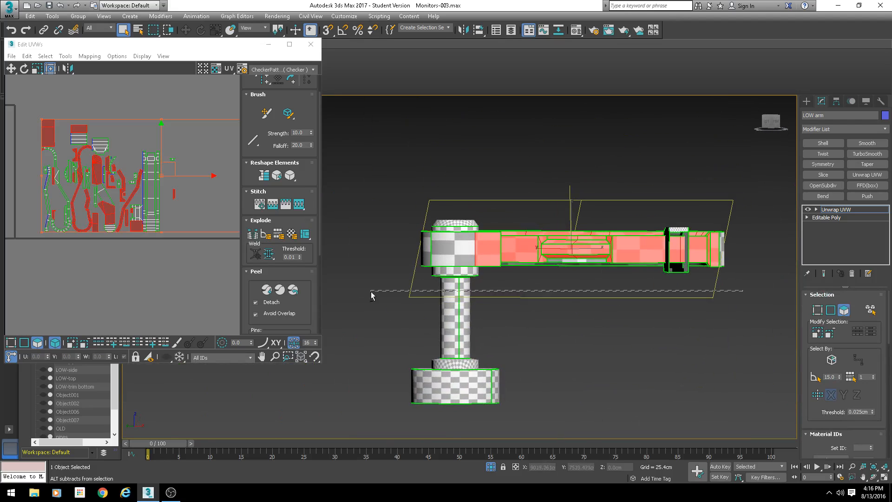
{"action": "left_click_drag", "start_coordinate": [384, 245], "coordinate": [384, 244], "text": "alt"}
{"action": "scroll", "coordinate": [579, 310], "scroll_direction": "up", "scroll_amount": 3}
{"action": "middle_click_drag", "start_coordinate": [579, 310], "coordinate": [597, 305], "text": "alt"}
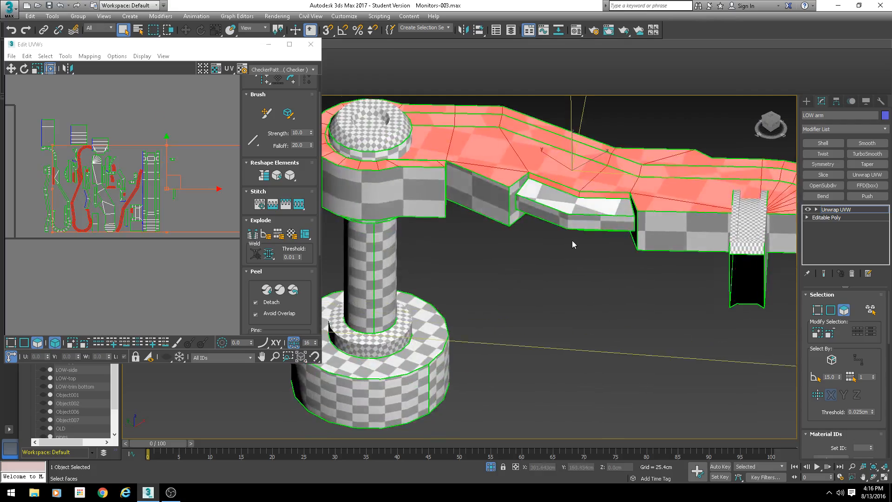
{"action": "middle_click_drag", "start_coordinate": [573, 240], "coordinate": [312, 192], "text": "alt"}
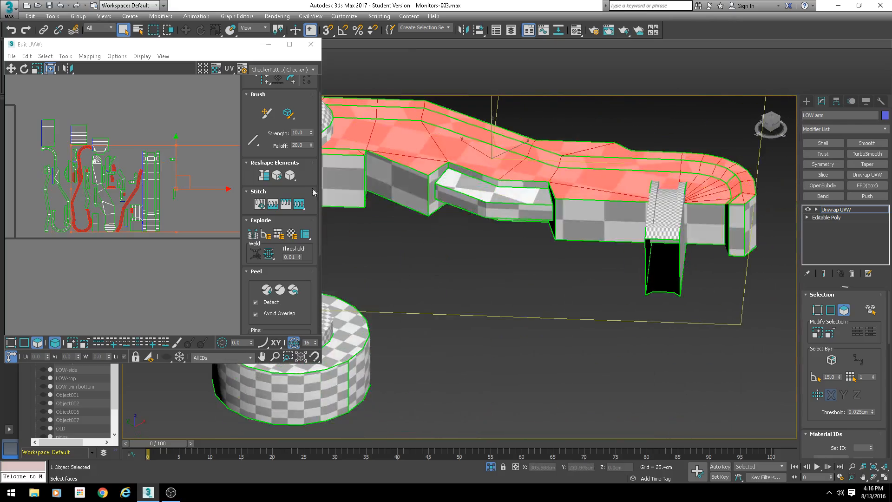
{"action": "key", "text": "z"}
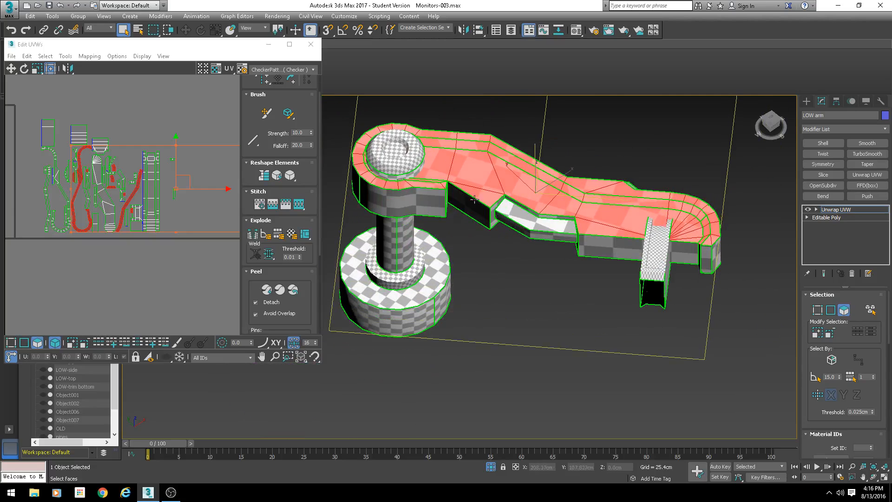
- Apply a Planar projection to the selected top faces of the arm
{"action": "scroll", "coordinate": [810, 358], "scroll_direction": "down", "scroll_amount": 10}
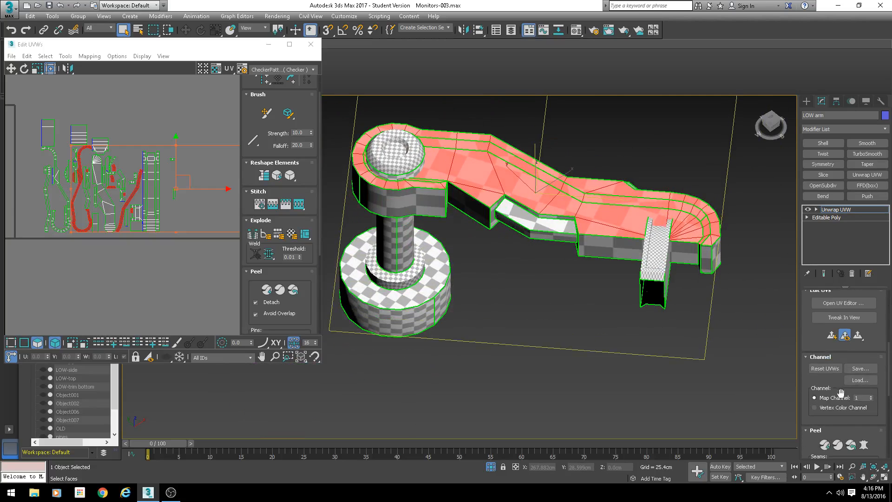
{"action": "left_click", "coordinate": [826, 363]}
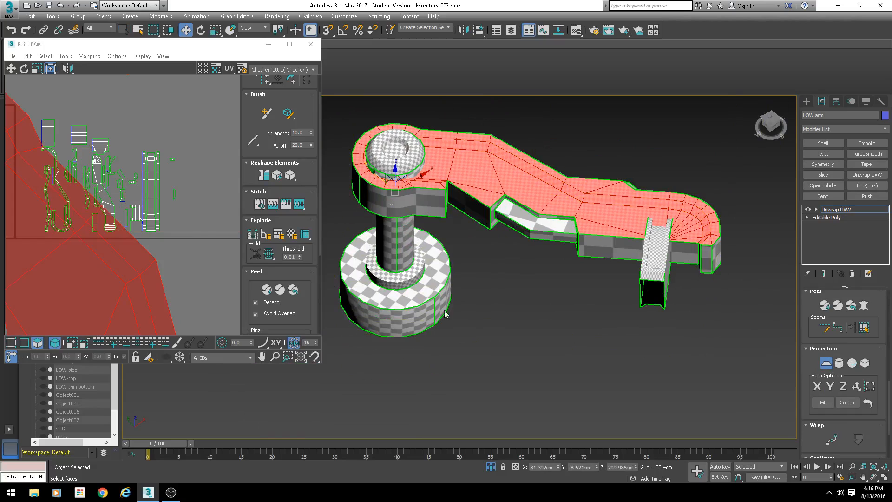
{"action": "scroll", "coordinate": [183, 221], "scroll_direction": "down", "scroll_amount": 8}
{"action": "scroll", "coordinate": [99, 134], "scroll_direction": "up", "scroll_amount": 2}
{"action": "middle_click_drag", "start_coordinate": [180, 230], "coordinate": [160, 171]}
{"action": "scroll", "coordinate": [87, 154], "scroll_direction": "down", "scroll_amount": 1}
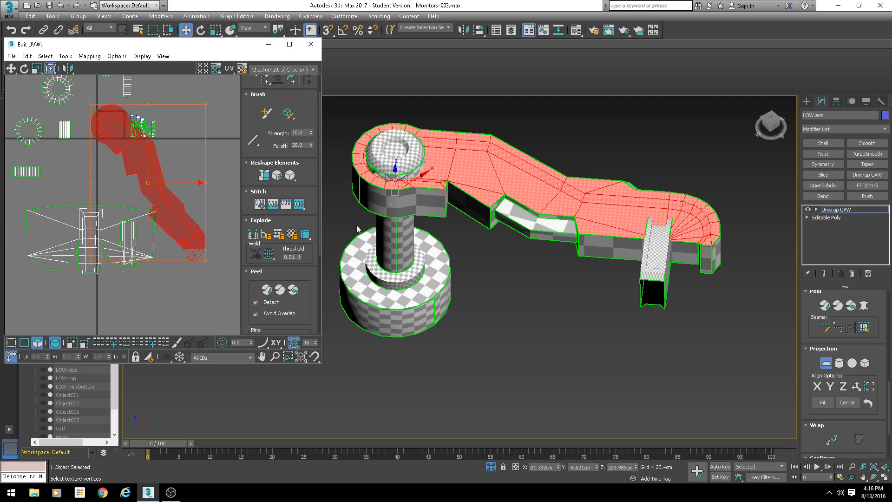
{"action": "left_click", "coordinate": [825, 363]}
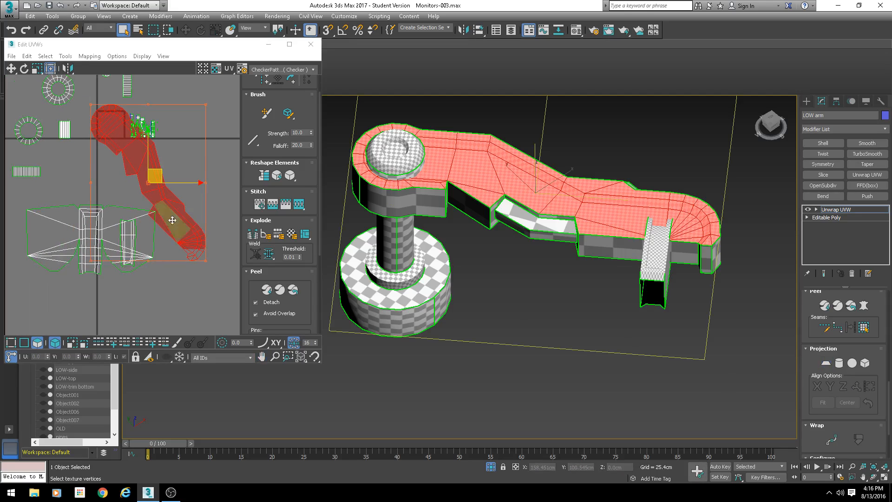
- Move the newly projected arm shell clear of the other UV shells
{"action": "left_click_drag", "start_coordinate": [159, 172], "coordinate": [233, 127]}
{"action": "middle_click_drag", "start_coordinate": [207, 171], "coordinate": [108, 199]}
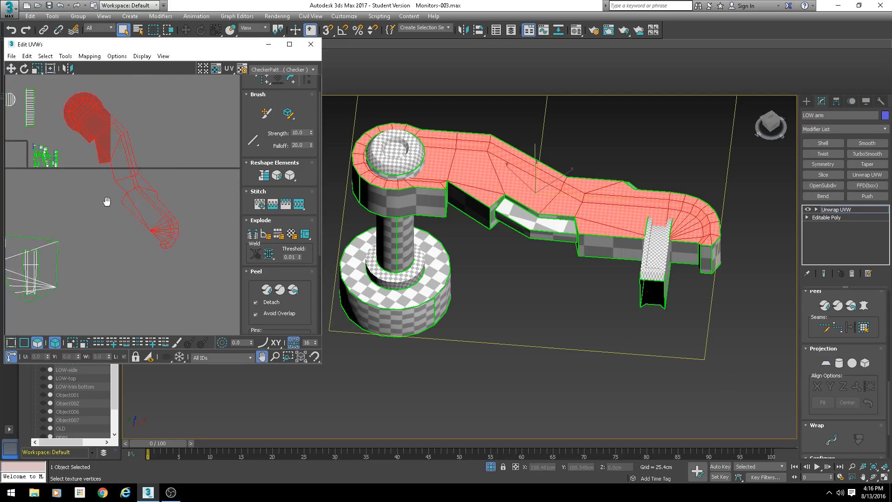
{"action": "scroll", "coordinate": [108, 201], "scroll_direction": "down", "scroll_amount": 1}
{"action": "left_click_drag", "start_coordinate": [132, 173], "coordinate": [186, 173]}
{"action": "middle_click_drag", "start_coordinate": [126, 208], "coordinate": [155, 233]}
{"action": "scroll", "coordinate": [96, 190], "scroll_direction": "up", "scroll_amount": 5}
{"action": "scroll", "coordinate": [95, 190], "scroll_direction": "up", "scroll_amount": 3}
{"action": "middle_click_drag", "start_coordinate": [95, 191], "coordinate": [237, 195]}
- Select faces on the arm's underside and grow the selection across the whole underside
{"action": "middle_click_drag", "start_coordinate": [525, 325], "coordinate": [535, 227], "text": "alt"}
{"action": "left_click", "coordinate": [539, 239]}
{"action": "middle_click_drag", "start_coordinate": [493, 253], "coordinate": [479, 241], "text": "alt"}
{"action": "left_click", "coordinate": [452, 259], "text": "ctrl"}
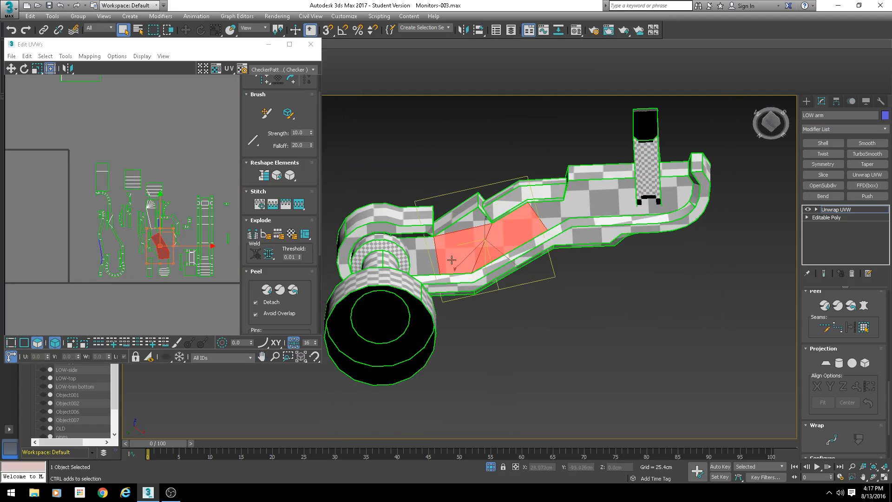
{"action": "left_click", "coordinate": [423, 260], "text": "ctrl"}
{"action": "left_click", "coordinate": [531, 220], "text": "ctrl"}
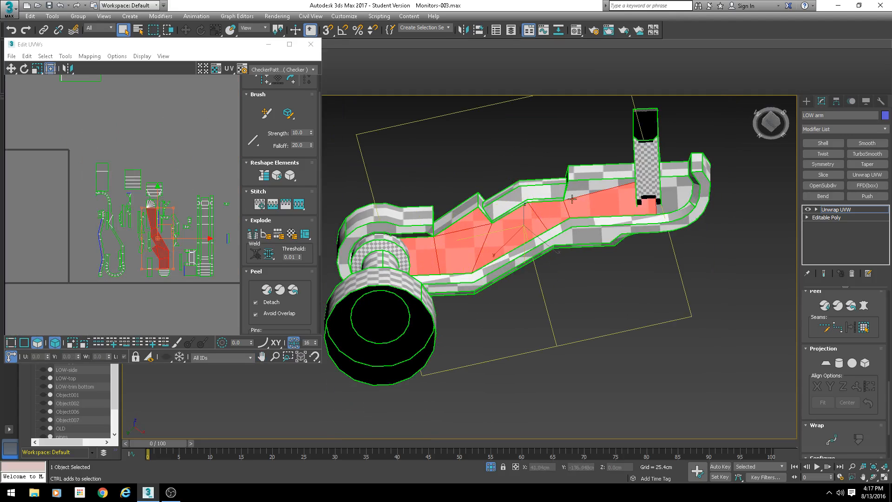
{"action": "left_click", "coordinate": [677, 186], "text": "ctrl"}
{"action": "left_click", "coordinate": [679, 192], "text": "ctrl"}
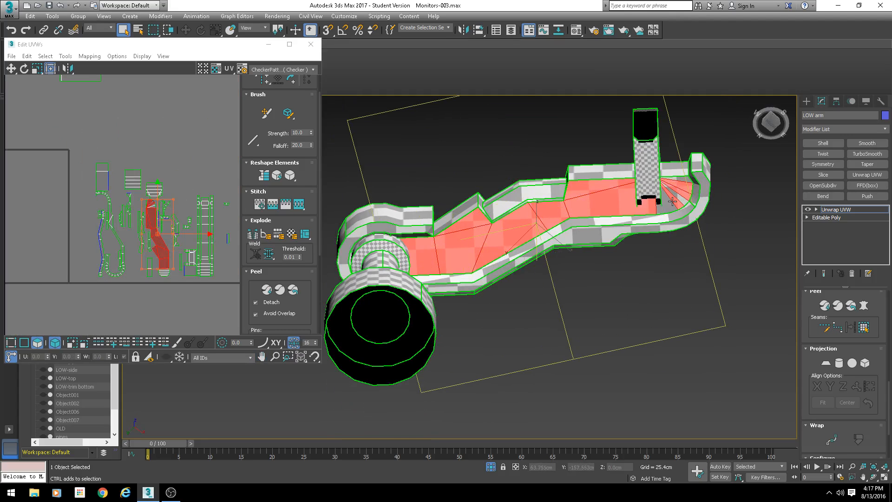
{"action": "scroll", "coordinate": [207, 263], "scroll_direction": "up", "scroll_amount": 3}
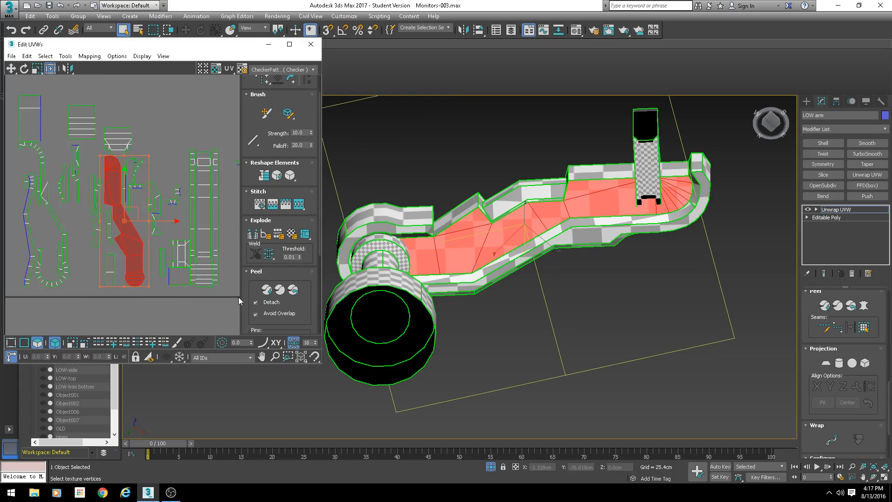
{"action": "scroll", "coordinate": [812, 321], "scroll_direction": "up", "scroll_amount": 10}
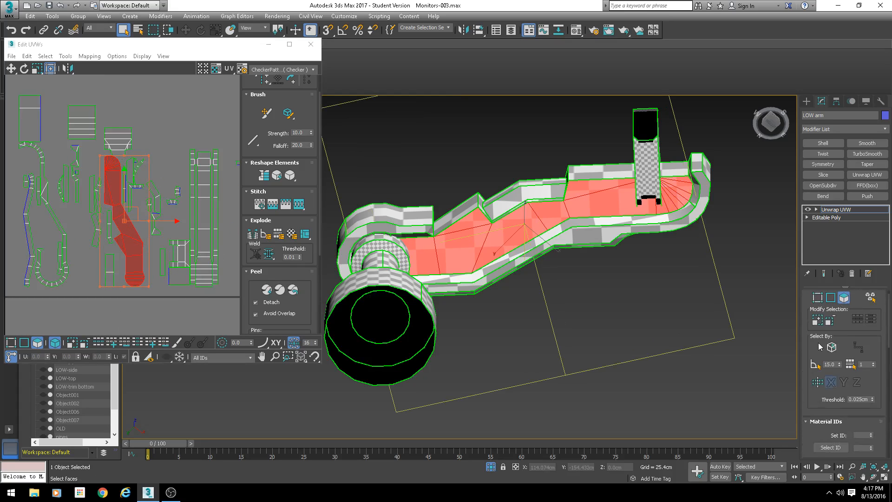
{"action": "left_click", "coordinate": [819, 339]}
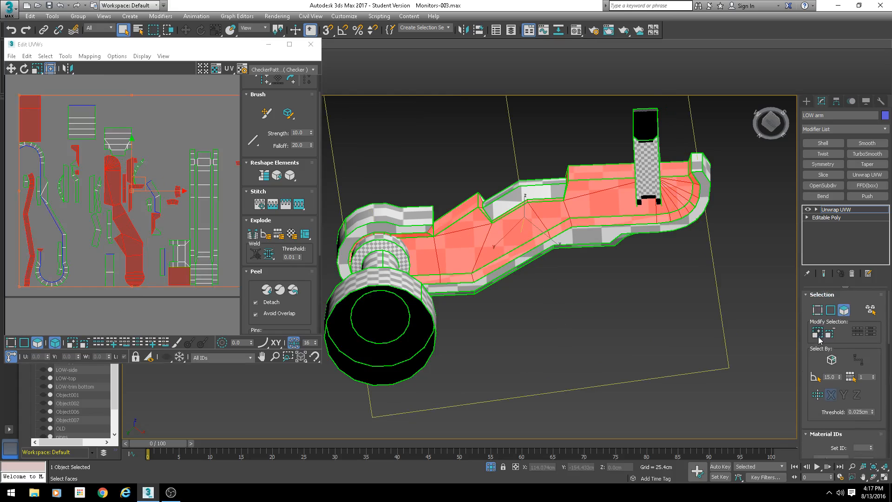
{"action": "left_click", "coordinate": [819, 338]}
- Apply a Planar projection to the selected underside faces of the arm
{"action": "middle_click_drag", "start_coordinate": [672, 213], "coordinate": [721, 193], "text": "alt"}
{"action": "left_click_drag", "start_coordinate": [542, 218], "coordinate": [542, 220], "text": "alt"}
{"action": "middle_click_drag", "start_coordinate": [542, 220], "coordinate": [538, 235], "text": "alt"}
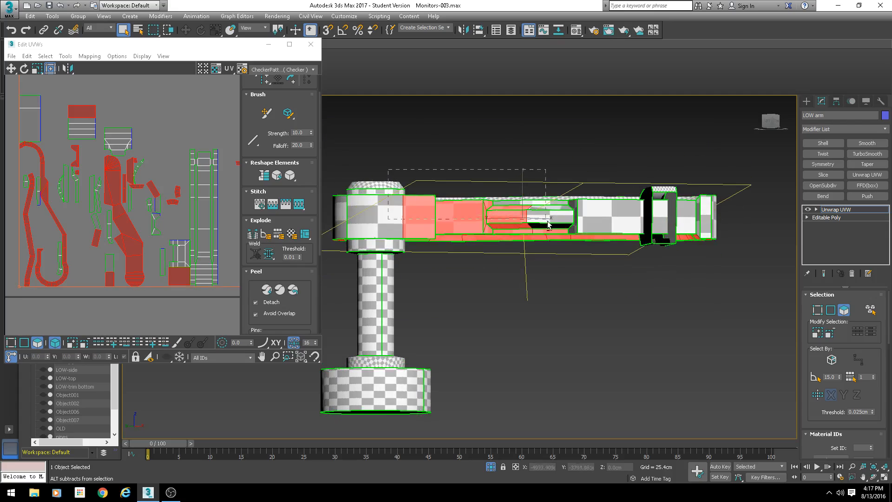
{"action": "left_click_drag", "start_coordinate": [543, 234], "coordinate": [543, 234], "text": "alt"}
{"action": "middle_click_drag", "start_coordinate": [543, 233], "coordinate": [507, 190], "text": "alt"}
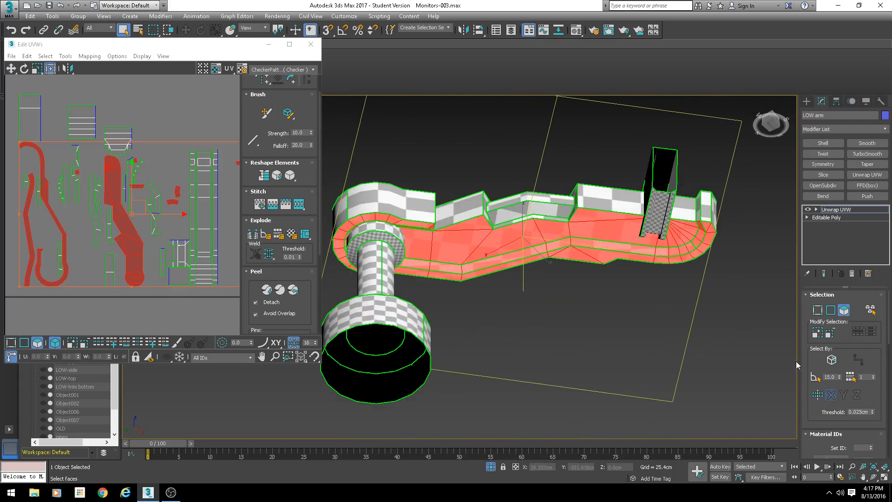
{"action": "scroll", "coordinate": [810, 361], "scroll_direction": "down", "scroll_amount": 10}
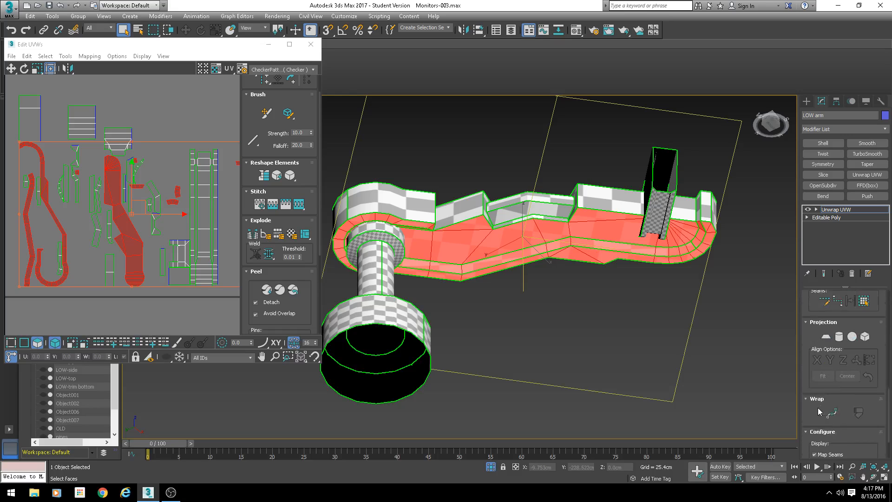
{"action": "left_click", "coordinate": [825, 308]}
{"action": "middle_click_drag", "start_coordinate": [107, 291], "coordinate": [96, 189]}
{"action": "scroll", "coordinate": [90, 174], "scroll_direction": "down", "scroll_amount": 5}
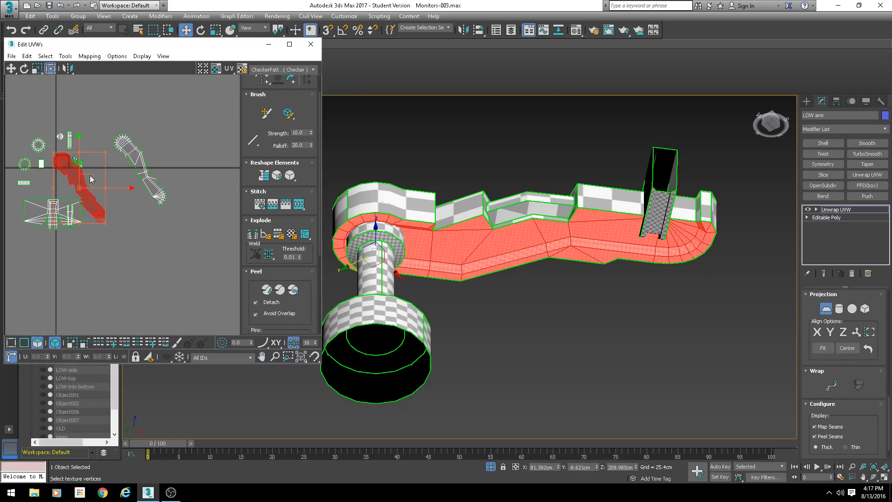
{"action": "left_click", "coordinate": [826, 308]}
- Move the underside shell away from the other shells in the UV editor
{"action": "left_click_drag", "start_coordinate": [95, 174], "coordinate": [157, 209]}
{"action": "scroll", "coordinate": [93, 161], "scroll_direction": "up", "scroll_amount": 8}
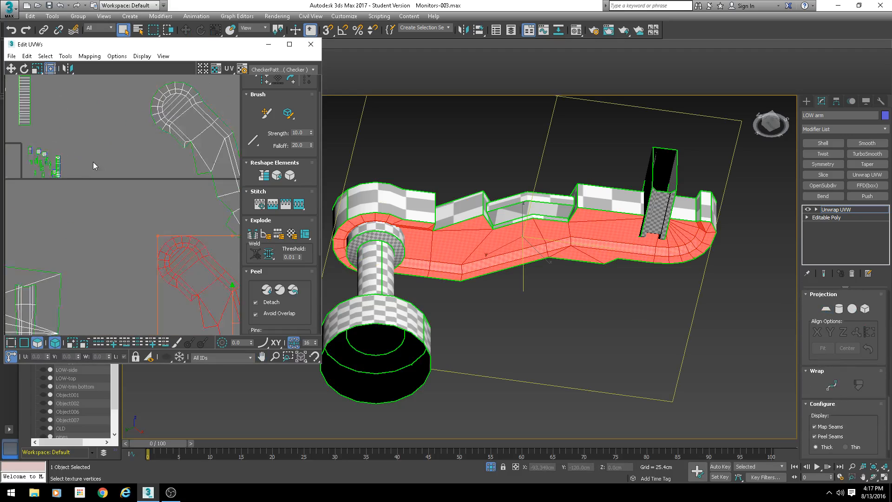
{"action": "middle_click_drag", "start_coordinate": [57, 144], "coordinate": [205, 149]}
{"action": "left_click_drag", "start_coordinate": [207, 127], "coordinate": [102, 198]}
- Select the face on the arm's end cap
{"action": "middle_click_drag", "start_coordinate": [595, 233], "coordinate": [563, 271], "text": "alt"}
{"action": "middle_click_drag", "start_coordinate": [641, 270], "coordinate": [559, 280]}
{"action": "scroll", "coordinate": [559, 280], "scroll_direction": "up", "scroll_amount": 3}
{"action": "left_click", "coordinate": [532, 237]}
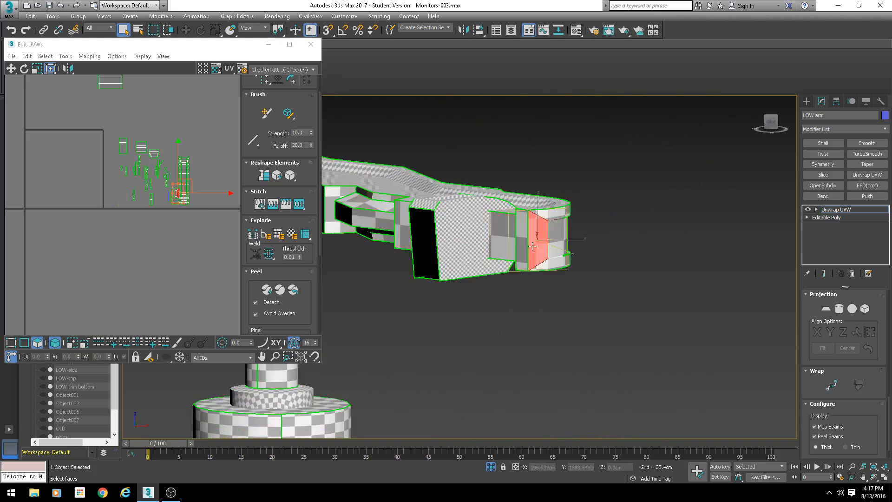
{"action": "middle_click_drag", "start_coordinate": [532, 246], "coordinate": [395, 255], "text": "alt"}
{"action": "scroll", "coordinate": [139, 177], "scroll_direction": "up", "scroll_amount": 6}
{"action": "middle_click_drag", "start_coordinate": [205, 223], "coordinate": [137, 205]}
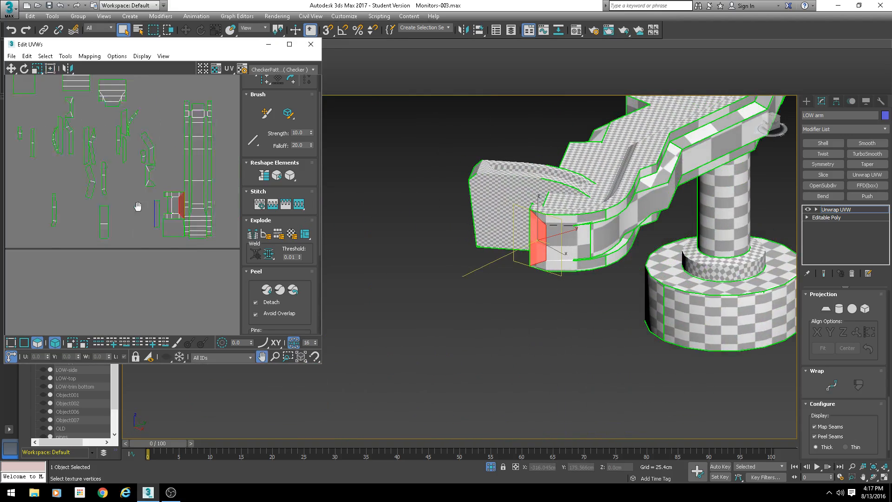
- Select the arm's long side strip shell in the UV editor and shift it slightly
{"action": "scroll", "coordinate": [186, 195], "scroll_direction": "up", "scroll_amount": 3}
{"action": "left_click", "coordinate": [194, 149]}
{"action": "scroll", "coordinate": [221, 167], "scroll_direction": "down", "scroll_amount": 3}
{"action": "middle_click_drag", "start_coordinate": [600, 217], "coordinate": [480, 222], "text": "alt"}
{"action": "middle_click_drag", "start_coordinate": [175, 196], "coordinate": [156, 243]}
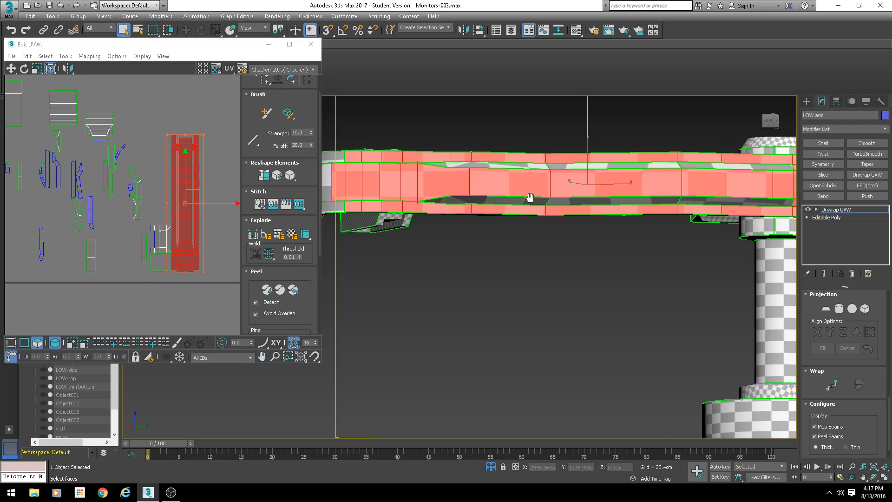
- Add the faces of the arm's outer side walls to the selection
{"action": "middle_click_drag", "start_coordinate": [529, 197], "coordinate": [403, 205], "text": "alt"}
{"action": "left_click_drag", "start_coordinate": [643, 183], "coordinate": [529, 177], "text": "ctrl"}
{"action": "middle_click_drag", "start_coordinate": [407, 169], "coordinate": [465, 180], "text": "alt"}
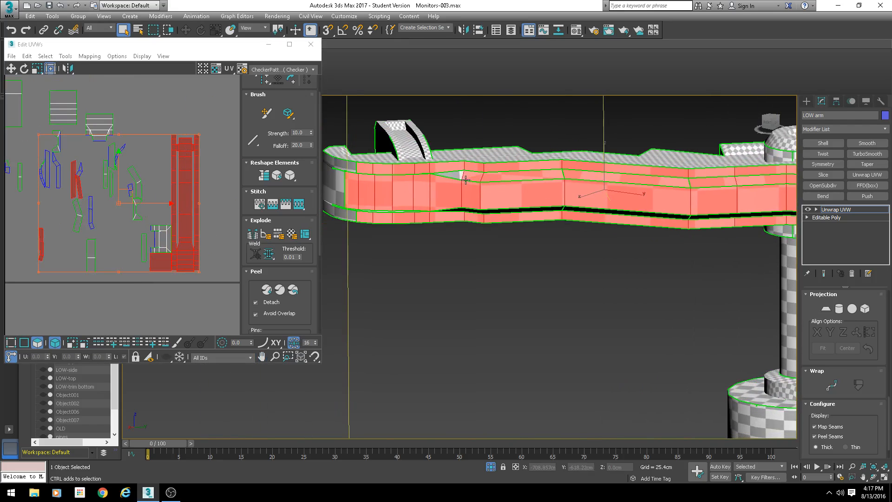
{"action": "middle_click_drag", "start_coordinate": [496, 232], "coordinate": [452, 195], "text": "alt"}
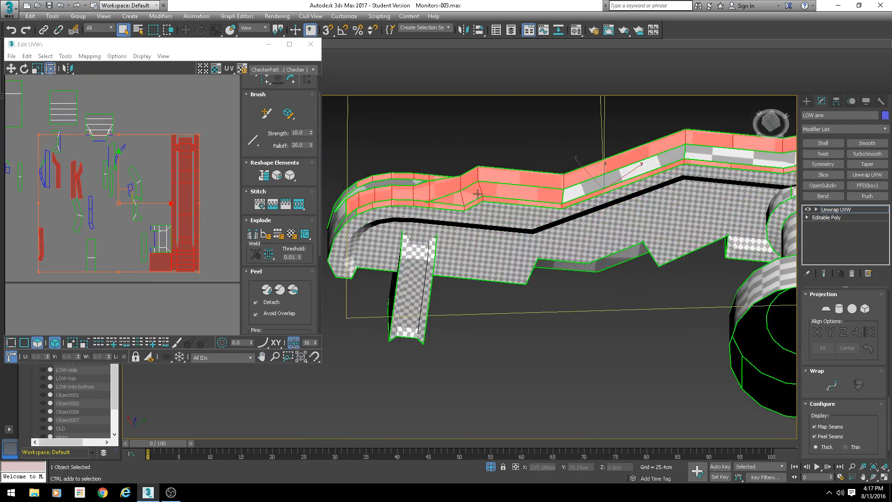
{"action": "left_click", "coordinate": [707, 155], "text": "ctrl"}
{"action": "middle_click_drag", "start_coordinate": [775, 161], "coordinate": [515, 201]}
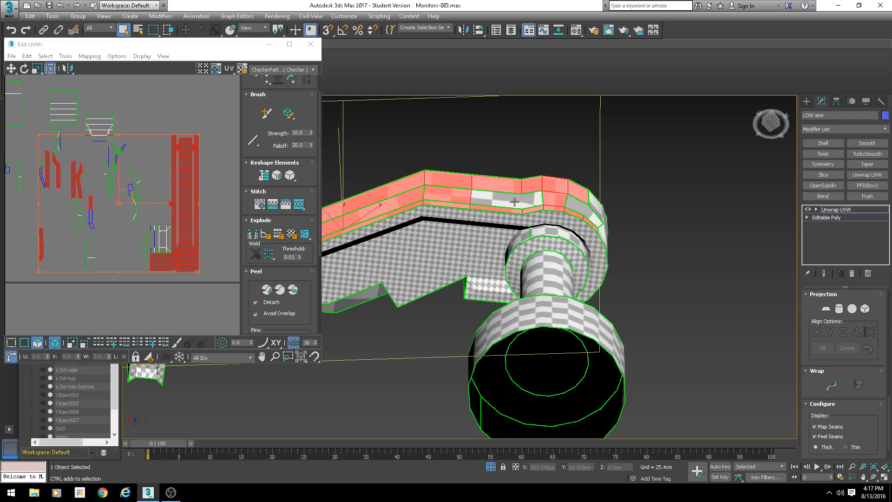
{"action": "left_click", "coordinate": [485, 199], "text": "ctrl"}
{"action": "left_click", "coordinate": [537, 200], "text": "ctrl"}
{"action": "middle_click_drag", "start_coordinate": [216, 207], "coordinate": [197, 169]}
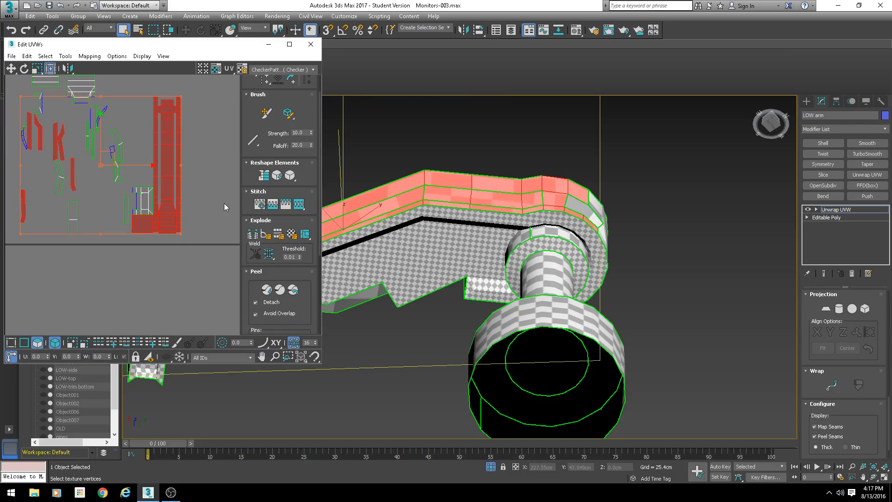
{"action": "middle_click_drag", "start_coordinate": [418, 200], "coordinate": [371, 241], "text": "alt"}
{"action": "scroll", "coordinate": [191, 219], "scroll_direction": "up", "scroll_amount": 2}
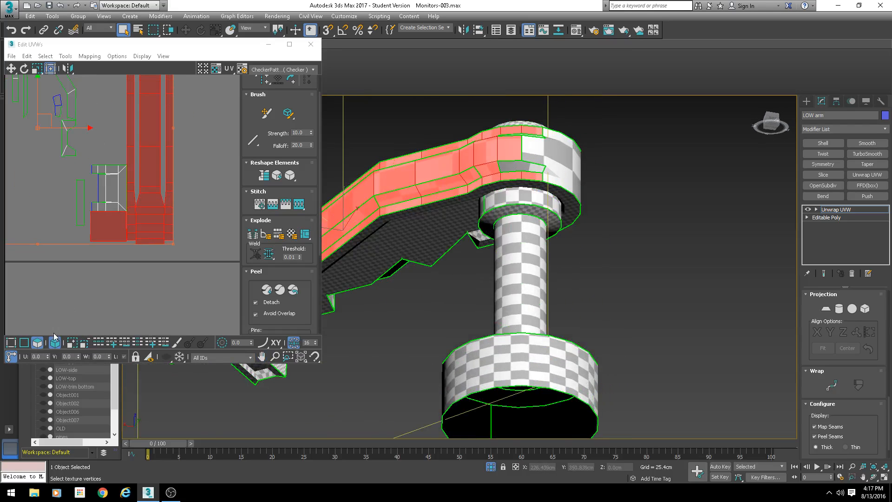
- Switch to edge selection to inspect the selection border, then return to face selection
{"action": "left_click", "coordinate": [24, 342]}
{"action": "left_click", "coordinate": [78, 312]}
{"action": "scroll", "coordinate": [169, 163], "scroll_direction": "up", "scroll_amount": 4}
{"action": "left_click_drag", "start_coordinate": [168, 165], "coordinate": [164, 173]}
{"action": "scroll", "coordinate": [224, 245], "scroll_direction": "down", "scroll_amount": 2}
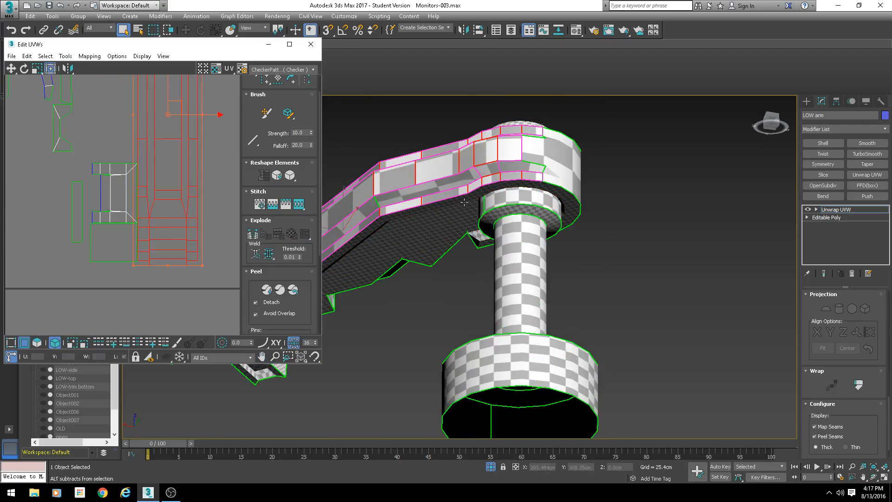
{"action": "middle_click_drag", "start_coordinate": [464, 202], "coordinate": [518, 241], "text": "alt"}
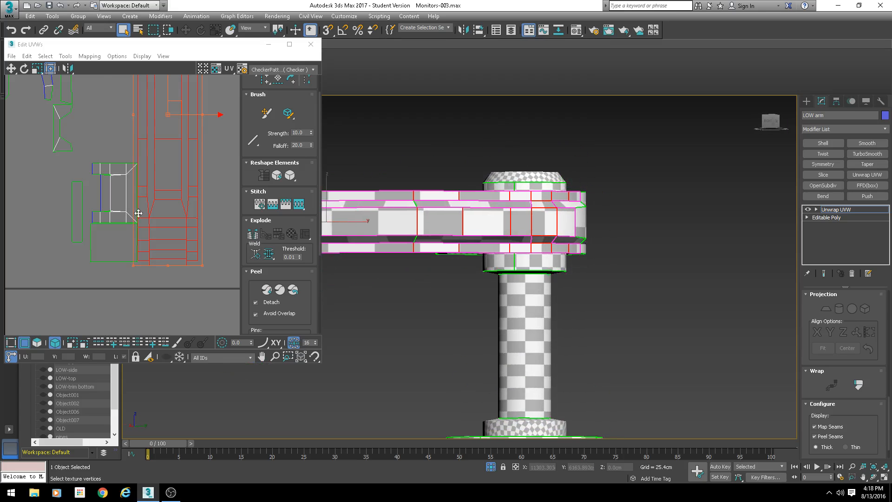
{"action": "left_click", "coordinate": [37, 342]}
- Add the faces of the arm's lower side strip near its tip to the face selection
{"action": "scroll", "coordinate": [198, 228], "scroll_direction": "down", "scroll_amount": 4}
{"action": "middle_click_drag", "start_coordinate": [428, 222], "coordinate": [519, 181], "text": "alt"}
{"action": "scroll", "coordinate": [519, 181], "scroll_direction": "up", "scroll_amount": 5}
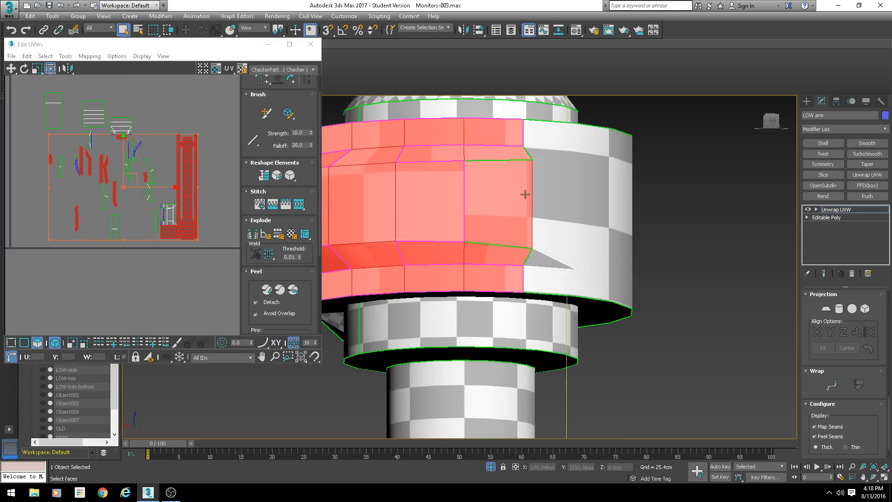
{"action": "scroll", "coordinate": [493, 247], "scroll_direction": "down", "scroll_amount": 5}
{"action": "middle_click_drag", "start_coordinate": [493, 247], "coordinate": [516, 247], "text": "alt"}
{"action": "middle_click_drag", "start_coordinate": [516, 246], "coordinate": [706, 260]}
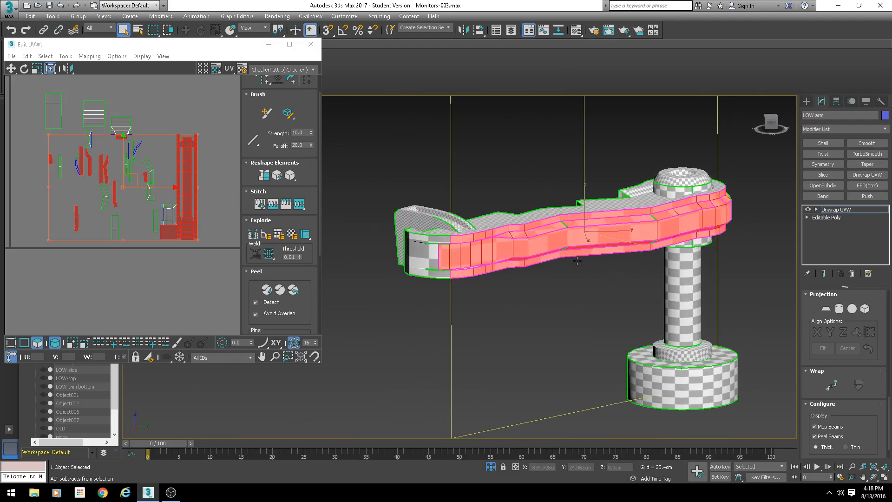
{"action": "scroll", "coordinate": [444, 255], "scroll_direction": "up", "scroll_amount": 4}
{"action": "middle_click_drag", "start_coordinate": [423, 233], "coordinate": [480, 195], "text": "alt"}
{"action": "mouse_move", "coordinate": [552, 191]}
{"action": "left_mouse_down", "text": "ctrl"}
{"action": "mouse_move", "coordinate": [487, 163]}
{"action": "mouse_move", "coordinate": [420, 153]}
{"action": "mouse_move", "coordinate": [421, 173]}
{"action": "mouse_move", "coordinate": [395, 175]}
{"action": "left_mouse_up", "text": "ctrl"}
{"action": "left_click", "coordinate": [397, 165], "text": "ctrl"}
{"action": "left_click", "coordinate": [396, 161], "text": "ctrl"}
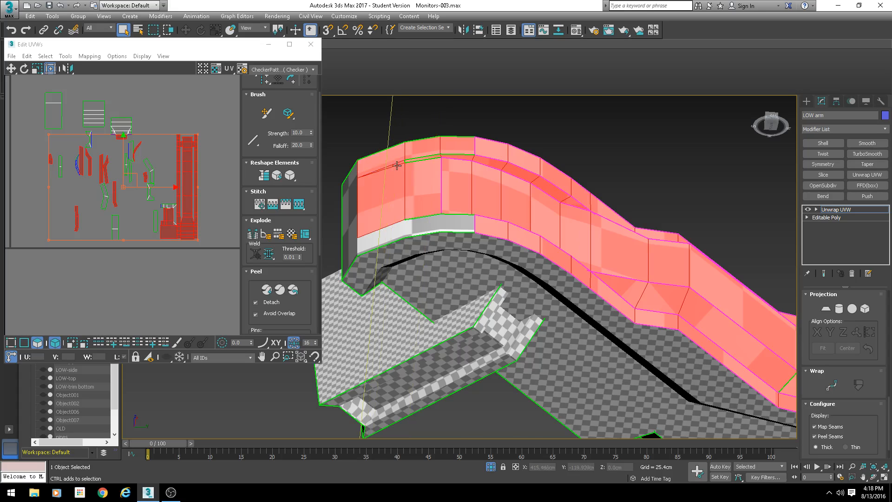
{"action": "middle_click_drag", "start_coordinate": [396, 162], "coordinate": [485, 272], "text": "alt"}
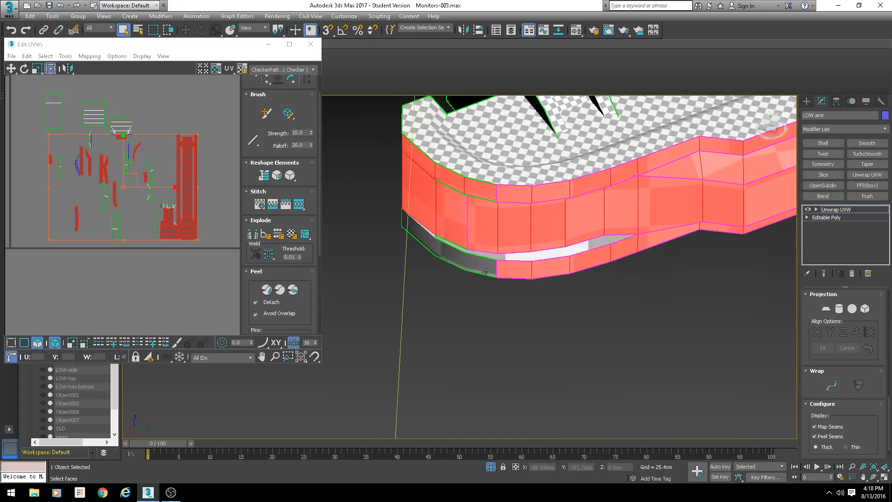
{"action": "mouse_move", "coordinate": [433, 231]}
{"action": "left_mouse_down", "text": "ctrl"}
{"action": "mouse_move", "coordinate": [464, 248]}
{"action": "mouse_move", "coordinate": [545, 255]}
{"action": "left_mouse_up", "text": "ctrl"}
{"action": "left_click", "coordinate": [520, 256], "text": "ctrl"}
{"action": "left_click", "coordinate": [590, 246], "text": "ctrl"}
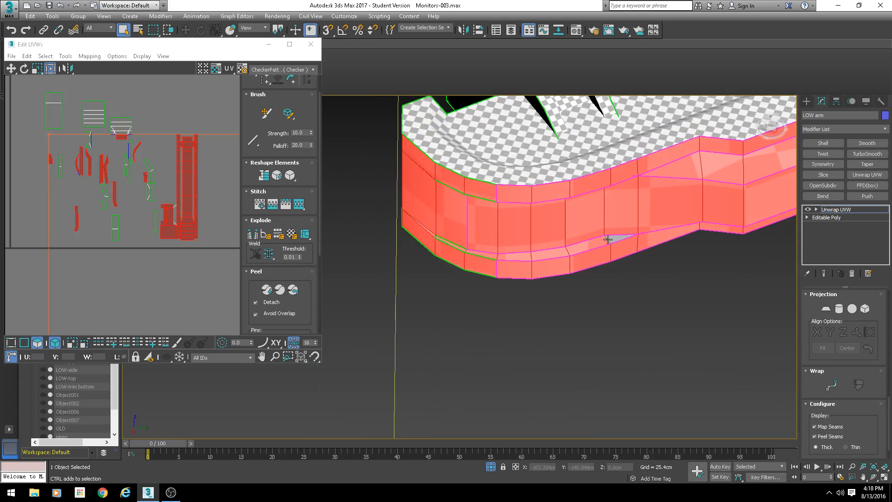
{"action": "left_click", "coordinate": [609, 240], "text": "ctrl"}
- Add the faces of the arm's tip end and its lower edge strip to the selection
{"action": "scroll", "coordinate": [556, 241], "scroll_direction": "down", "scroll_amount": 5}
{"action": "middle_click_drag", "start_coordinate": [556, 241], "coordinate": [599, 220], "text": "alt"}
{"action": "scroll", "coordinate": [600, 220], "scroll_direction": "up", "scroll_amount": 3}
{"action": "left_click", "coordinate": [623, 245], "text": "ctrl"}
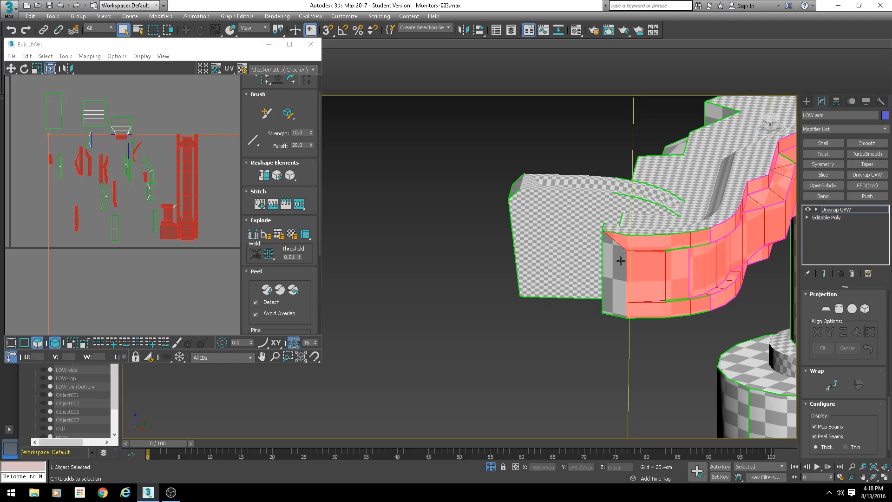
{"action": "left_click", "coordinate": [619, 282], "text": "ctrl"}
{"action": "left_click", "coordinate": [620, 313], "text": "ctrl"}
{"action": "middle_click_drag", "start_coordinate": [620, 314], "coordinate": [551, 251], "text": "alt"}
{"action": "scroll", "coordinate": [611, 277], "scroll_direction": "down", "scroll_amount": 3}
{"action": "scroll", "coordinate": [551, 251], "scroll_direction": "up", "scroll_amount": 3}
- Add the side wall faces around the arm's pivot end to the selection
{"action": "left_click", "coordinate": [554, 267], "text": "ctrl"}
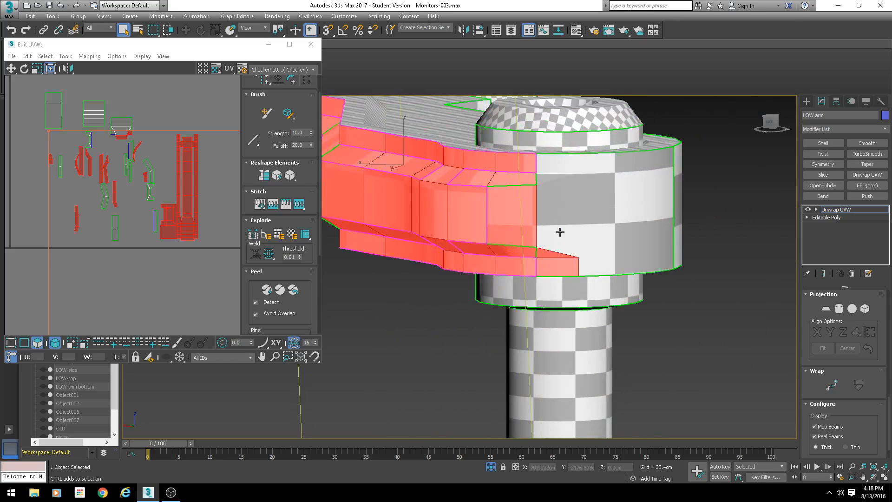
{"action": "left_click", "coordinate": [557, 222], "text": "ctrl"}
{"action": "left_click", "coordinate": [545, 174], "text": "ctrl"}
{"action": "left_click", "coordinate": [545, 169], "text": "ctrl"}
{"action": "scroll", "coordinate": [593, 219], "scroll_direction": "down", "scroll_amount": 5}
{"action": "middle_click_drag", "start_coordinate": [593, 219], "coordinate": [555, 234], "text": "alt"}
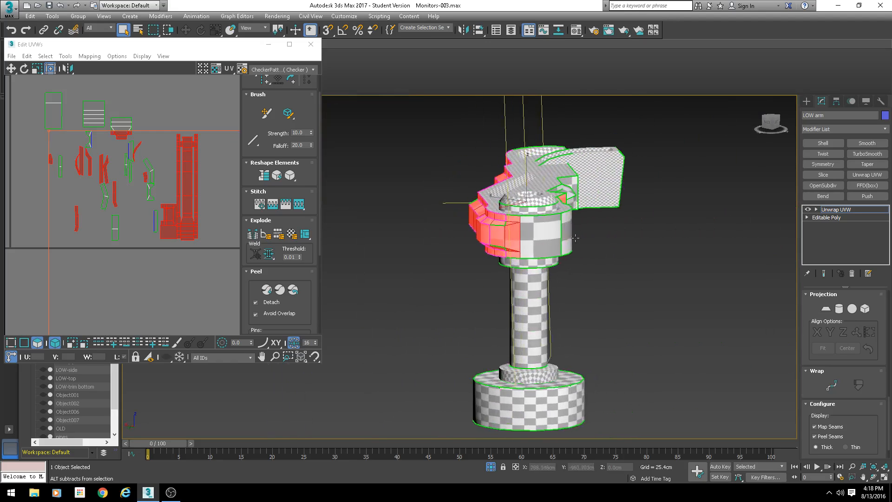
{"action": "scroll", "coordinate": [555, 235], "scroll_direction": "up", "scroll_amount": 2}
{"action": "left_click", "coordinate": [509, 235], "text": "ctrl"}
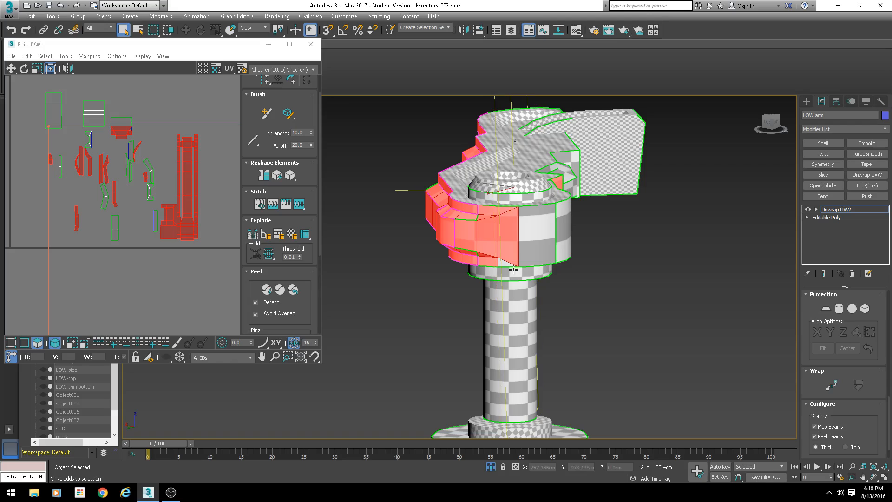
{"action": "left_click", "coordinate": [535, 236], "text": "ctrl"}
{"action": "left_click", "coordinate": [546, 236], "text": "ctrl"}
{"action": "middle_click_drag", "start_coordinate": [672, 274], "coordinate": [569, 259], "text": "alt"}
{"action": "left_click", "coordinate": [460, 219], "text": "alt"}
- Apply a planar projection to the selected side wall faces aligned to Y, then leave the projection
{"action": "left_click_drag", "start_coordinate": [803, 385], "coordinate": [791, 273]}
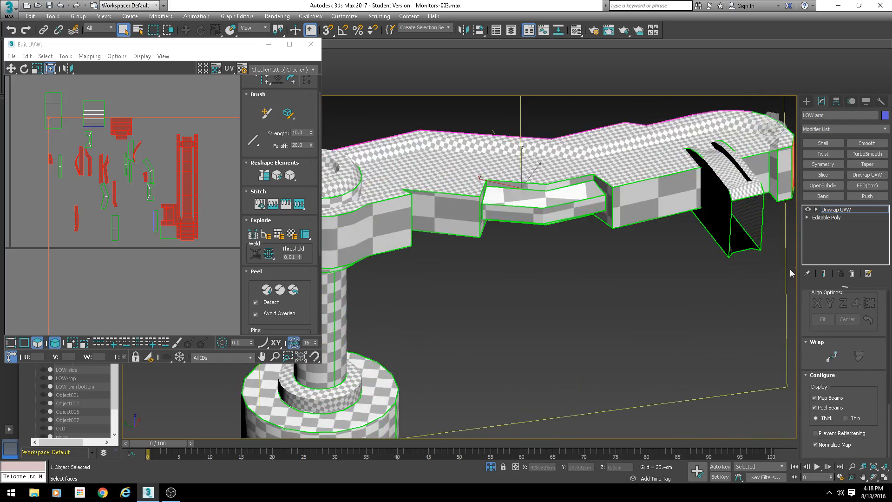
{"action": "scroll", "coordinate": [819, 388], "scroll_direction": "up", "scroll_amount": 5}
{"action": "scroll", "coordinate": [827, 414], "scroll_direction": "down", "scroll_amount": 3}
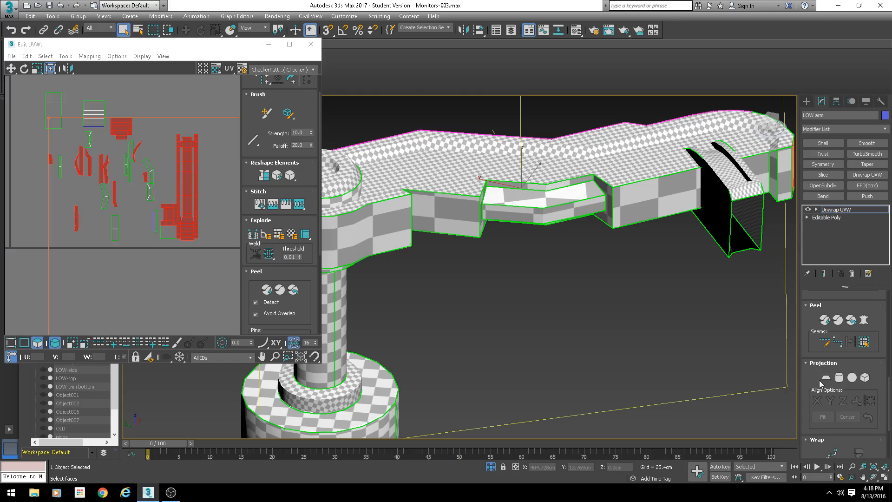
{"action": "left_click", "coordinate": [824, 378]}
{"action": "scroll", "coordinate": [534, 288], "scroll_direction": "down", "scroll_amount": 5}
{"action": "middle_click_drag", "start_coordinate": [534, 287], "coordinate": [507, 281], "text": "alt"}
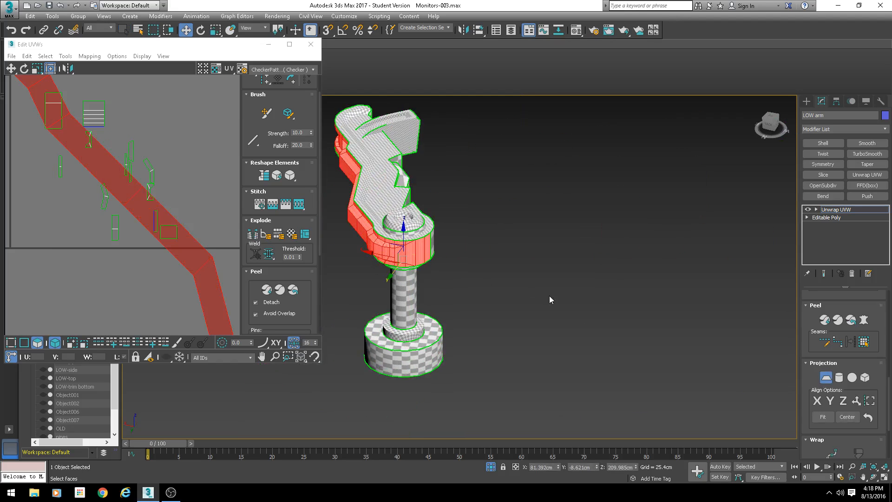
{"action": "left_click", "coordinate": [831, 401]}
{"action": "scroll", "coordinate": [98, 192], "scroll_direction": "up", "scroll_amount": 3}
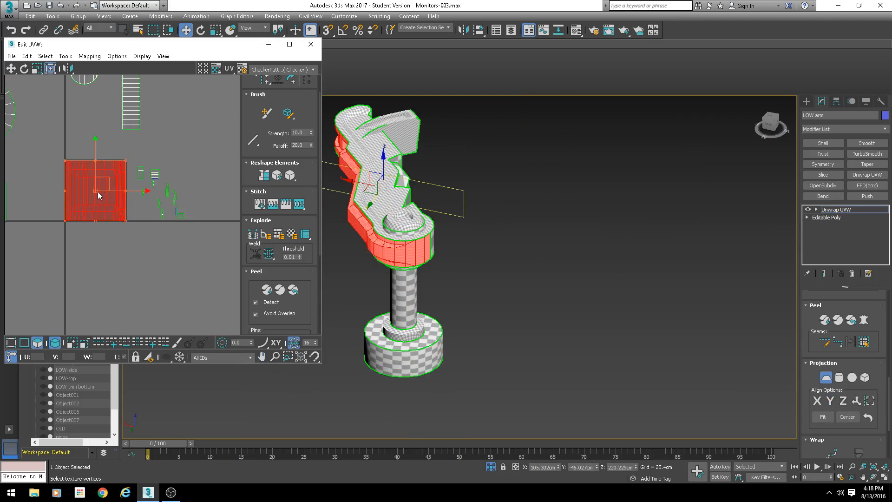
{"action": "left_click", "coordinate": [826, 377]}
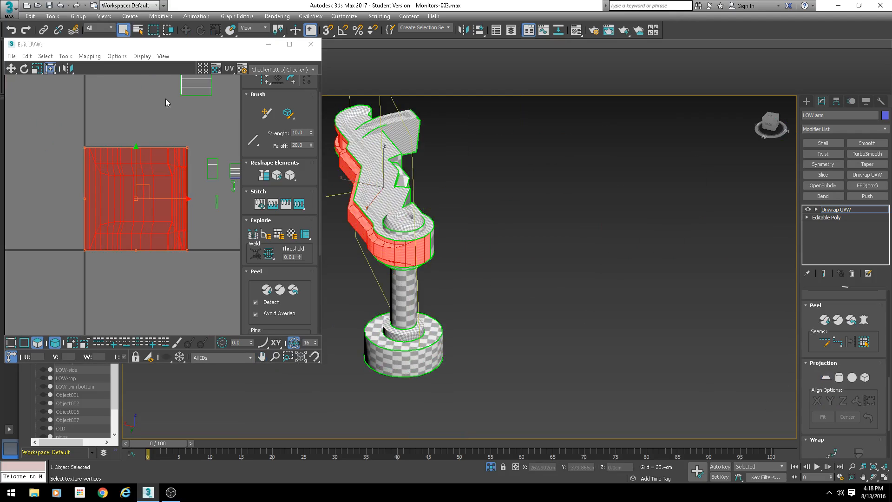
- Pelt map the side wall selection, run and stop the relax, and commit the pelt
{"action": "left_click", "coordinate": [864, 320]}
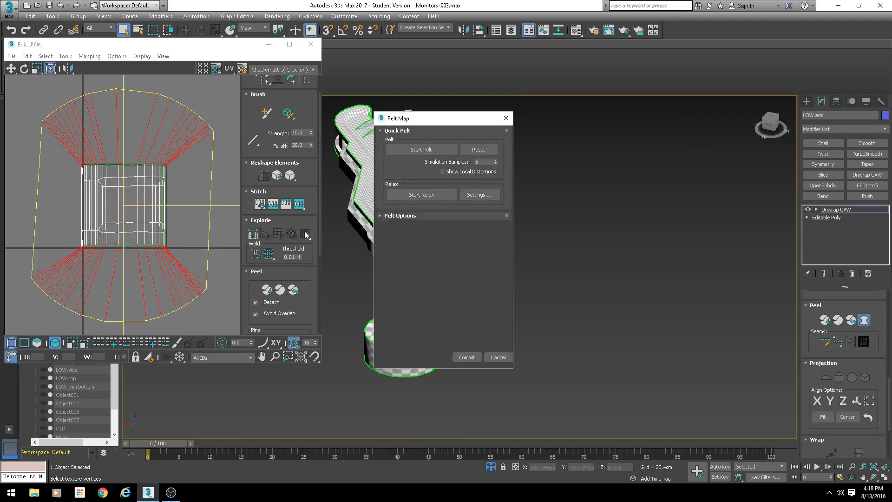
{"action": "left_click", "coordinate": [421, 149]}
{"action": "left_click", "coordinate": [435, 197]}
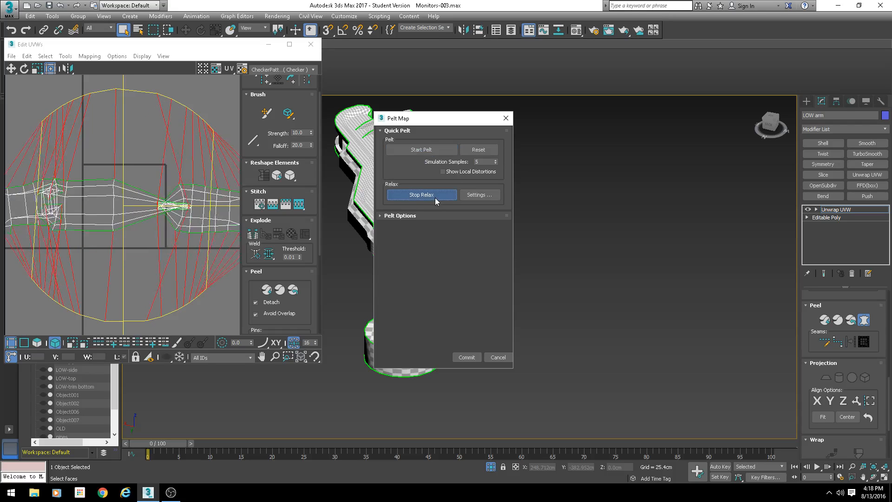
{"action": "scroll", "coordinate": [116, 207], "scroll_direction": "down", "scroll_amount": 3}
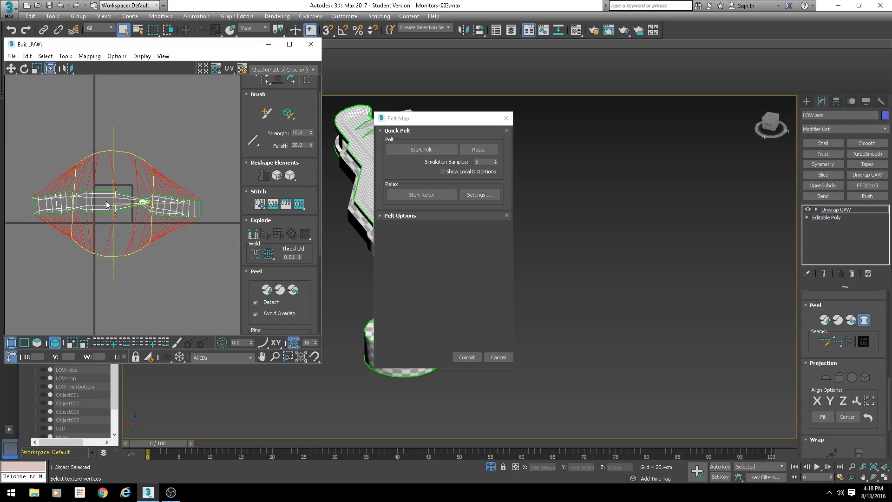
{"action": "left_click", "coordinate": [449, 197]}
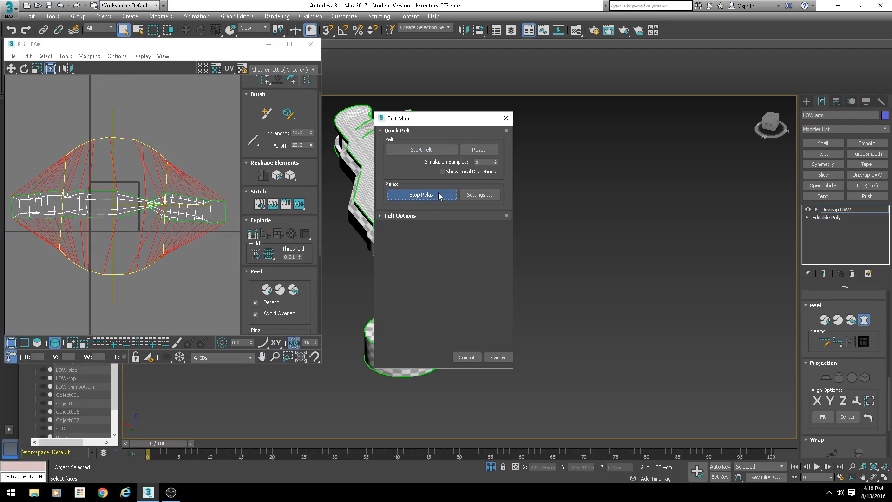
{"action": "left_click", "coordinate": [444, 195]}
{"action": "left_click", "coordinate": [468, 357]}
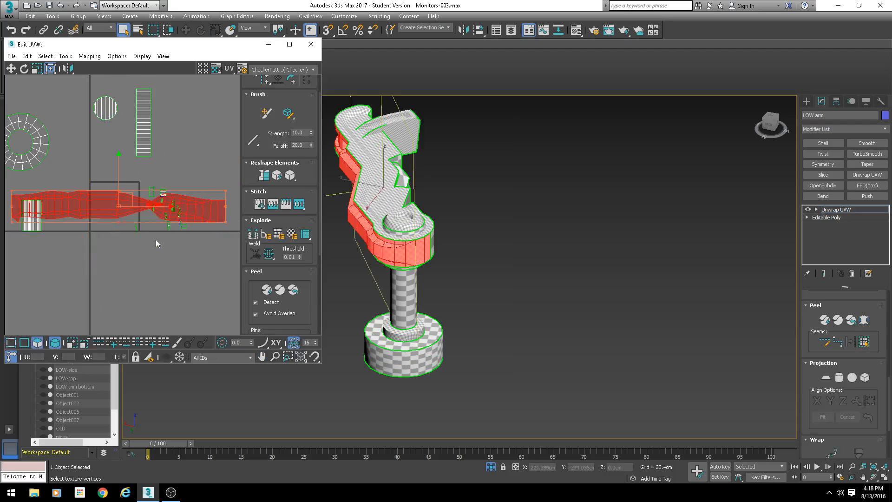
- Move the pelted side wall shell to an empty area of the UV editor
{"action": "scroll", "coordinate": [155, 239], "scroll_direction": "down", "scroll_amount": 2}
{"action": "middle_click_drag", "start_coordinate": [144, 219], "coordinate": [119, 133]}
{"action": "left_click_drag", "start_coordinate": [116, 121], "coordinate": [156, 338]}
{"action": "middle_click_drag", "start_coordinate": [154, 278], "coordinate": [154, 169]}
{"action": "scroll", "coordinate": [106, 259], "scroll_direction": "up", "scroll_amount": 3}
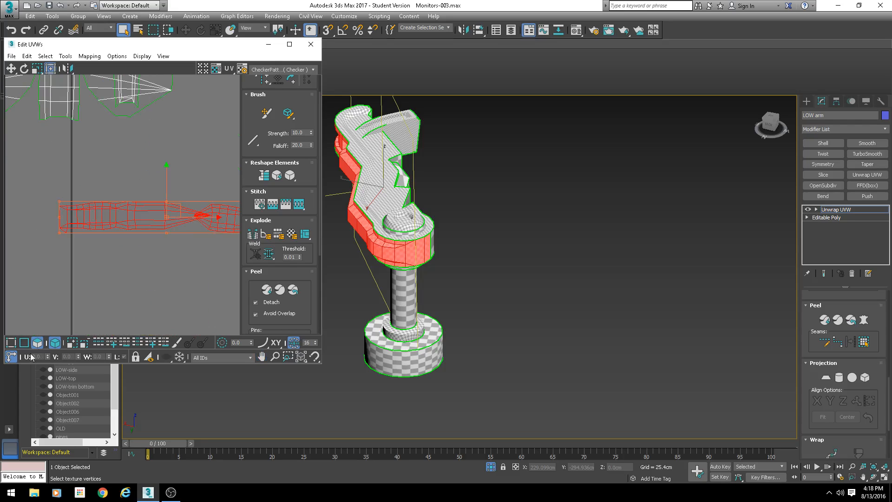
- Select the faces of the side wall shell's end half in the UV editor, undoing an accidental move
{"action": "left_click", "coordinate": [52, 343]}
{"action": "middle_click_drag", "start_coordinate": [205, 246], "coordinate": [135, 241]}
{"action": "left_click", "coordinate": [202, 169]}
{"action": "left_click_drag", "start_coordinate": [121, 249], "coordinate": [216, 145]}
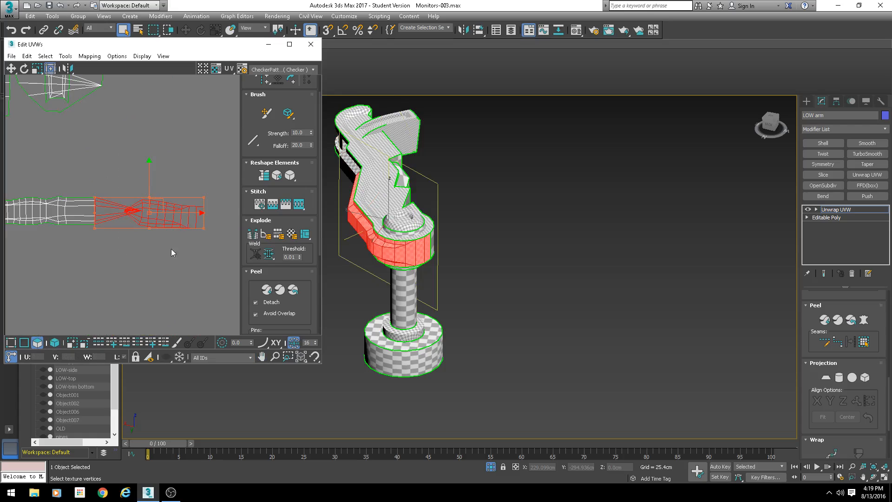
{"action": "scroll", "coordinate": [151, 225], "scroll_direction": "up", "scroll_amount": 1}
{"action": "left_click_drag", "start_coordinate": [99, 170], "coordinate": [55, 233], "text": "alt"}
{"action": "scroll", "coordinate": [160, 227], "scroll_direction": "up", "scroll_amount": 2}
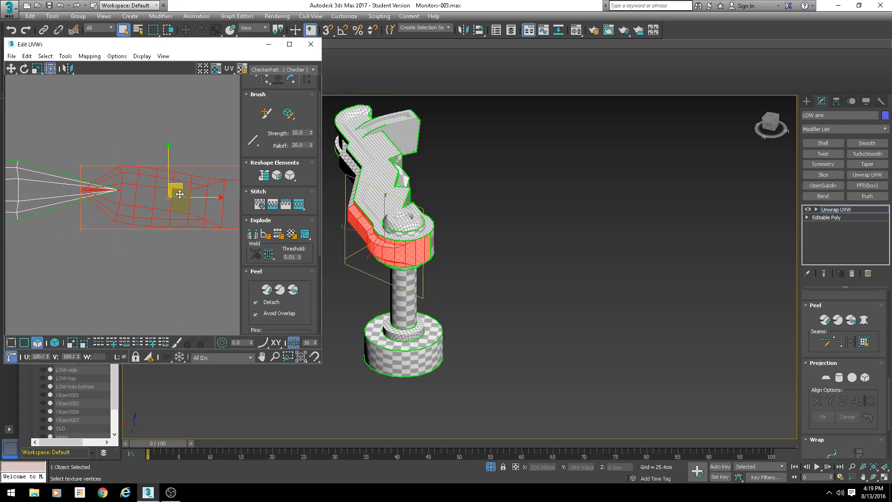
{"action": "left_click_drag", "start_coordinate": [180, 195], "coordinate": [228, 223]}
{"action": "key", "text": "ctrl+z"}
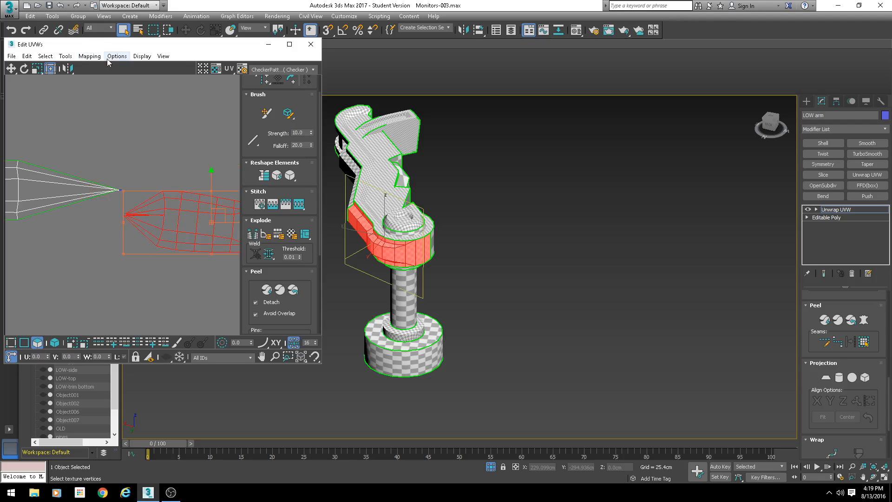
- Pelt map the selected end half faces, relax them and commit
{"action": "left_click", "coordinate": [864, 320]}
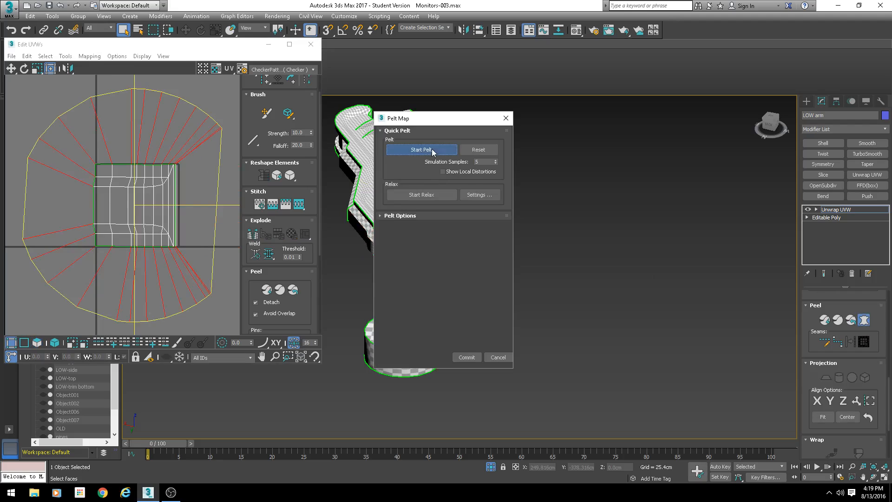
{"action": "left_click", "coordinate": [433, 196]}
{"action": "left_click", "coordinate": [433, 196]}
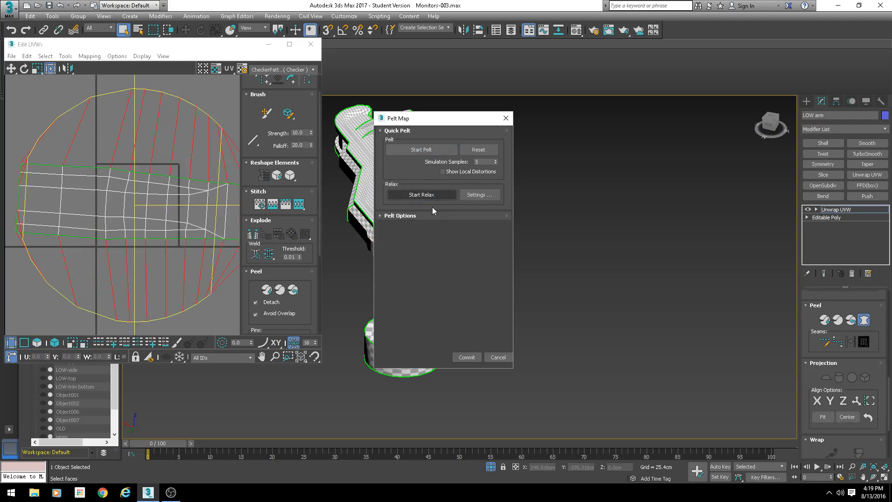
{"action": "left_click", "coordinate": [467, 356]}
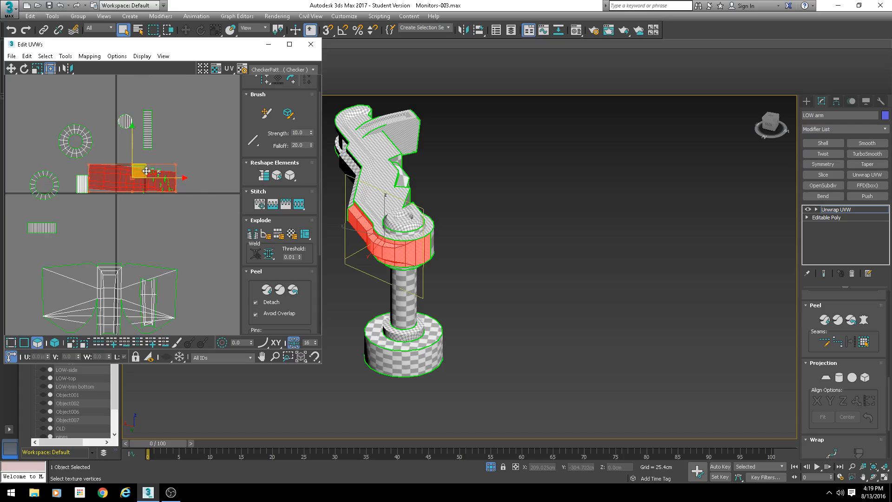
- Move the new end half shell away from the other shells in the UV editor
{"action": "left_click_drag", "start_coordinate": [146, 171], "coordinate": [250, 232]}
{"action": "middle_click_drag", "start_coordinate": [166, 195], "coordinate": [89, 102]}
{"action": "scroll", "coordinate": [89, 102], "scroll_direction": "down", "scroll_amount": 3}
{"action": "middle_click_drag", "start_coordinate": [114, 143], "coordinate": [128, 192]}
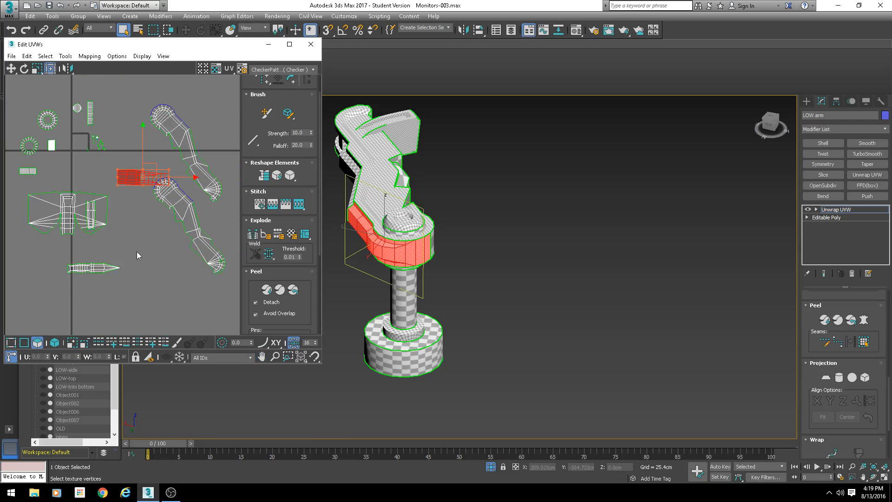
- Select the remaining side wall strip, pelt map it, relax and commit
{"action": "left_click_drag", "start_coordinate": [137, 255], "coordinate": [65, 278]}
{"action": "left_click", "coordinate": [864, 320]}
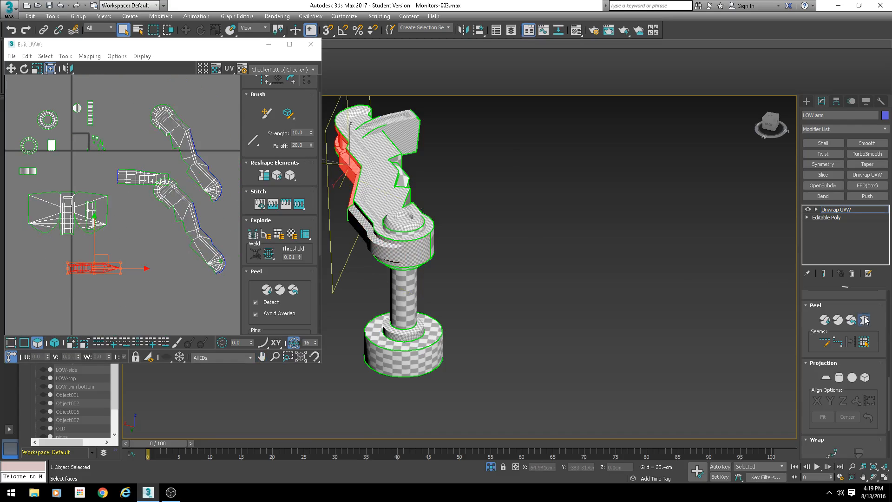
{"action": "left_click", "coordinate": [421, 149]}
{"action": "left_click", "coordinate": [431, 199]}
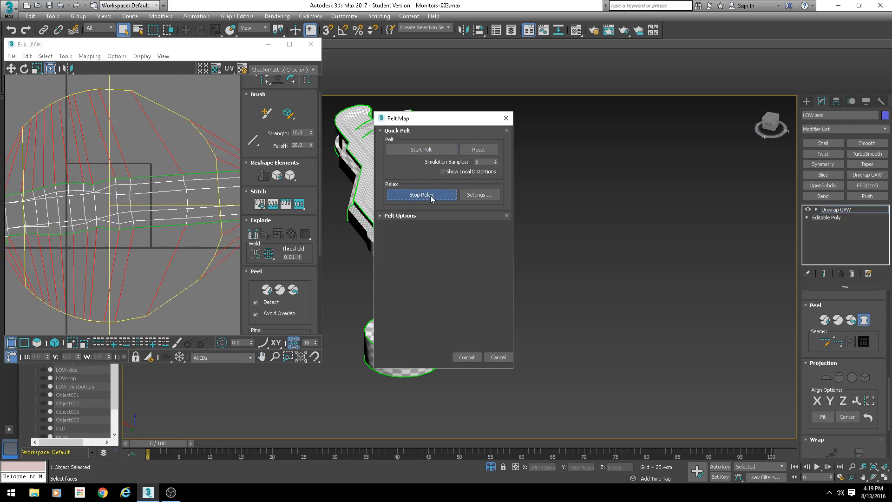
{"action": "left_click", "coordinate": [430, 199]}
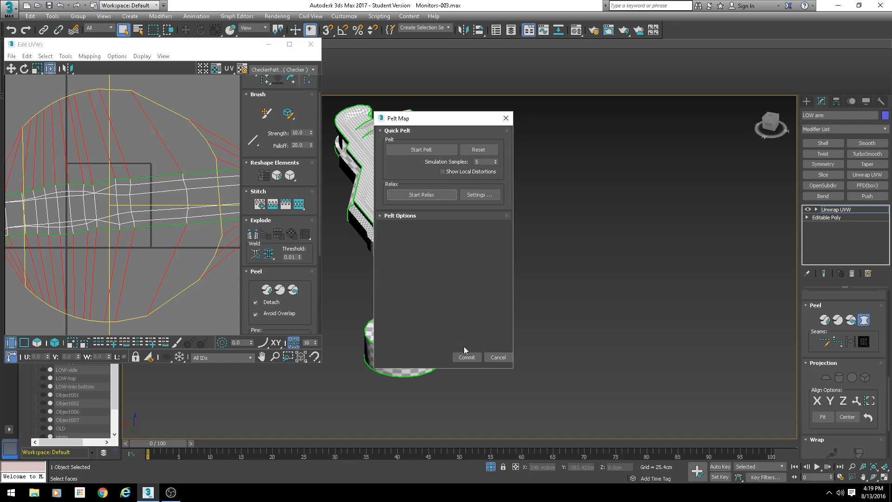
{"action": "left_click", "coordinate": [475, 356]}
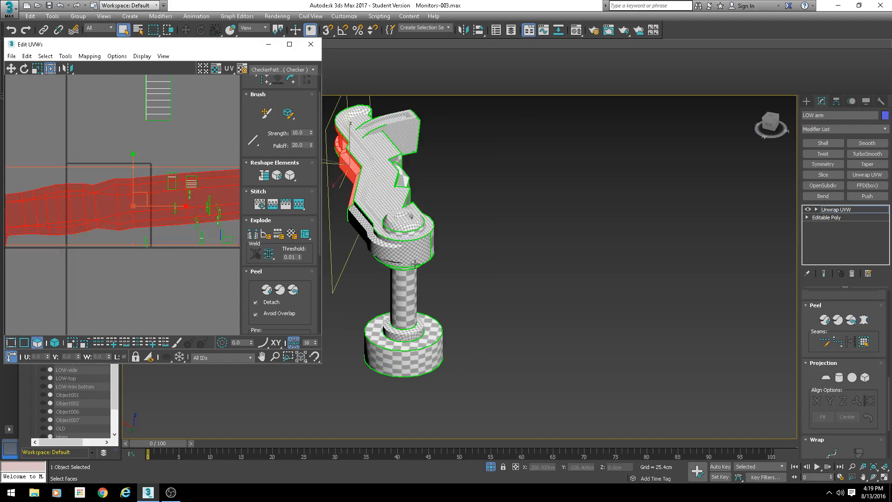
- Move the relaxed strip shell below the other shells in the UV editor
{"action": "scroll", "coordinate": [129, 146], "scroll_direction": "down", "scroll_amount": 5}
{"action": "left_click_drag", "start_coordinate": [129, 146], "coordinate": [122, 300]}
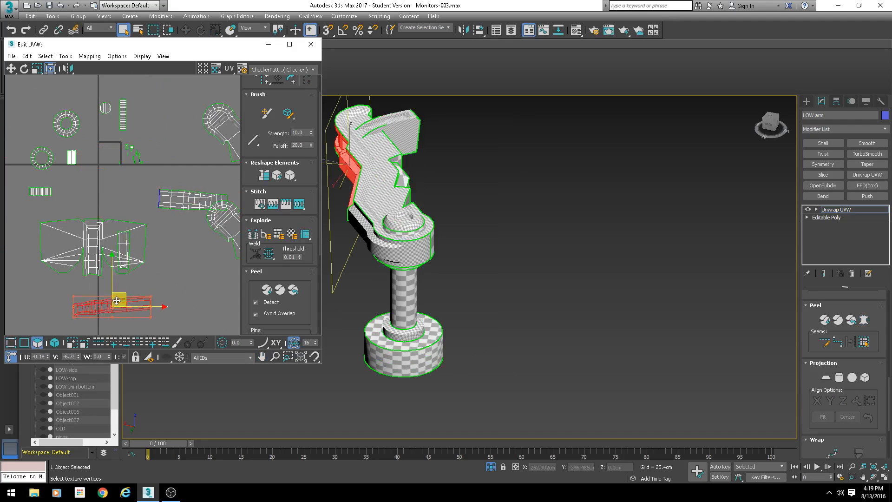
{"action": "scroll", "coordinate": [122, 300], "scroll_direction": "up", "scroll_amount": 2}
- Select vertices on the side wall strip and stitch them to the neighbouring shell with Align Clusters and Scale Clusters
{"action": "left_click", "coordinate": [25, 344]}
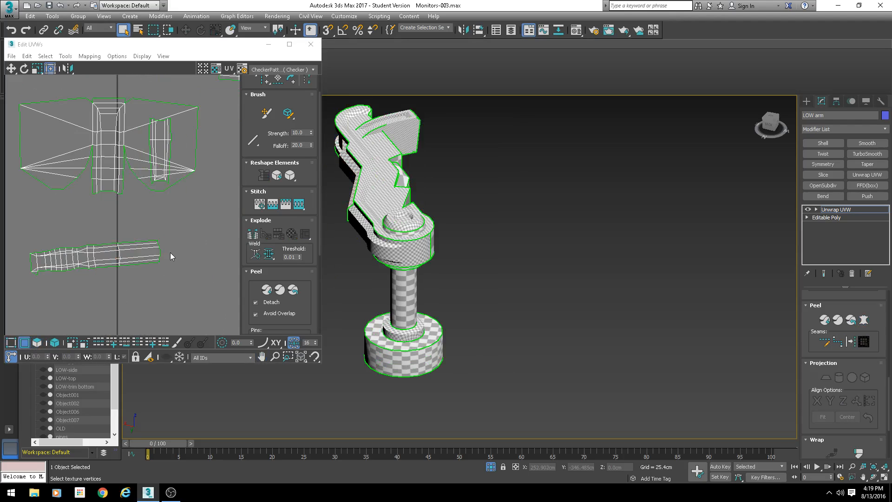
{"action": "left_click", "coordinate": [161, 251]}
{"action": "scroll", "coordinate": [188, 269], "scroll_direction": "up", "scroll_amount": 2}
{"action": "key", "text": "s"}
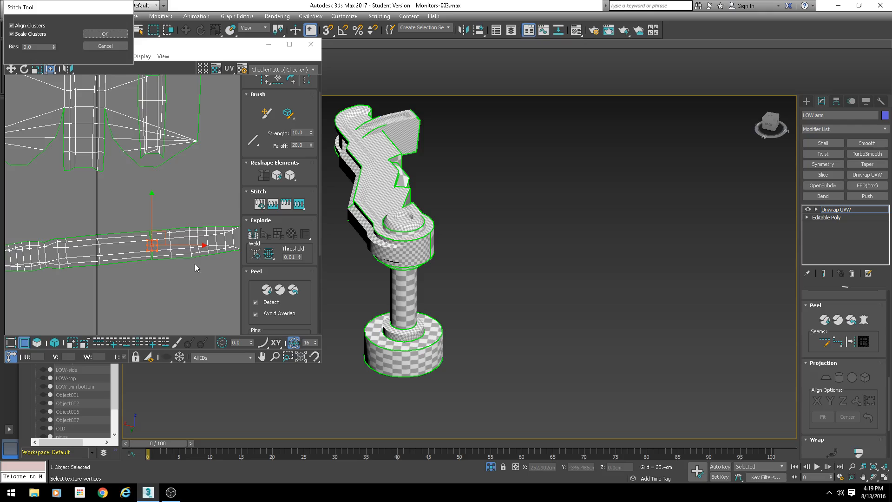
{"action": "scroll", "coordinate": [194, 264], "scroll_direction": "up", "scroll_amount": 5}
{"action": "key", "text": "s"}
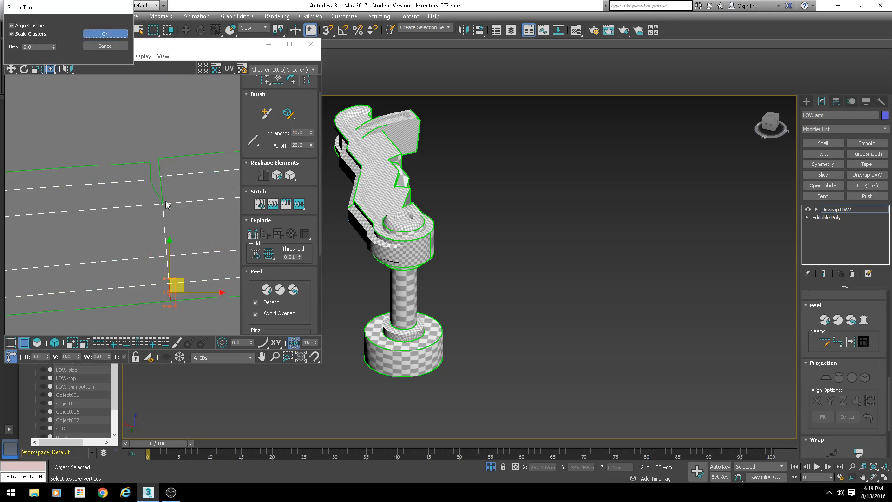
{"action": "key", "text": "Return"}
{"action": "left_click", "coordinate": [159, 169]}
{"action": "key", "text": "s"}
{"action": "key", "text": "Return"}
- Widen the UV editor and move the strip shell up just below the top shell
{"action": "scroll", "coordinate": [171, 241], "scroll_direction": "down", "scroll_amount": 5}
{"action": "scroll", "coordinate": [171, 243], "scroll_direction": "down", "scroll_amount": 5}
{"action": "middle_click_drag", "start_coordinate": [181, 264], "coordinate": [137, 212]}
{"action": "left_click_drag", "start_coordinate": [322, 232], "coordinate": [446, 232]}
{"action": "scroll", "coordinate": [183, 225], "scroll_direction": "up", "scroll_amount": 3}
{"action": "scroll", "coordinate": [303, 217], "scroll_direction": "down", "scroll_amount": 4}
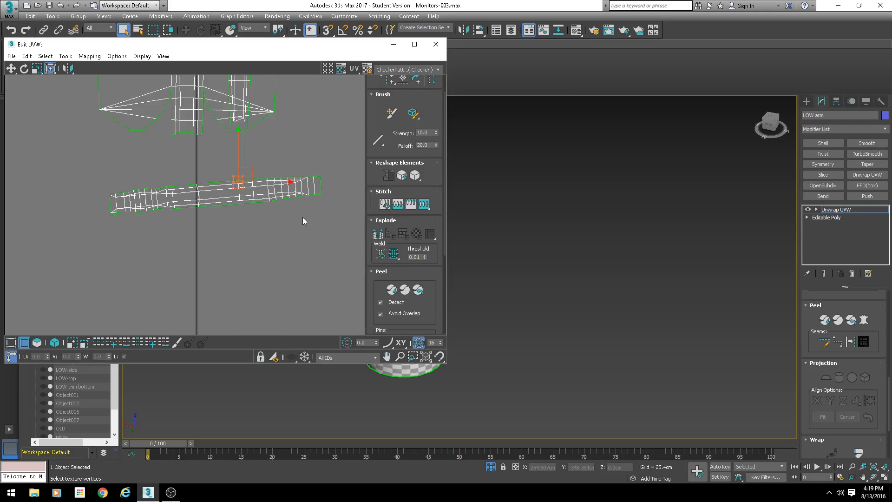
{"action": "left_click_drag", "start_coordinate": [60, 250], "coordinate": [324, 174]}
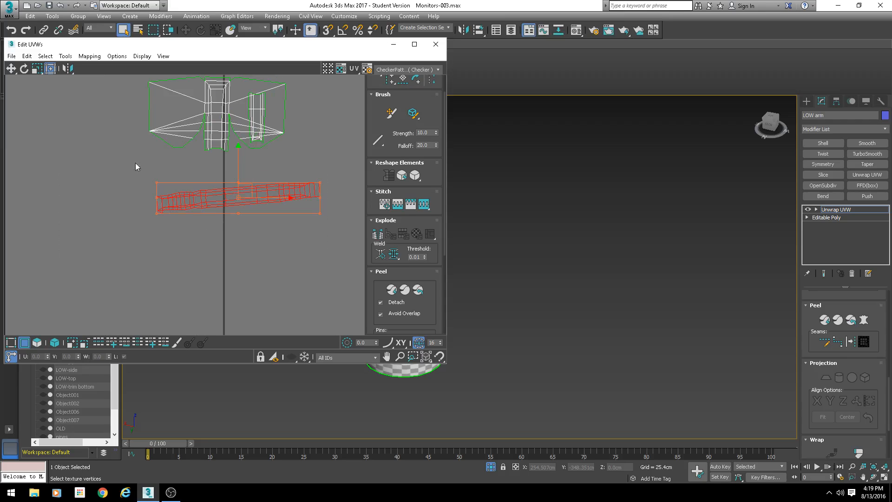
{"action": "scroll", "coordinate": [183, 241], "scroll_direction": "up", "scroll_amount": 3}
{"action": "middle_click_drag", "start_coordinate": [276, 130], "coordinate": [192, 275]}
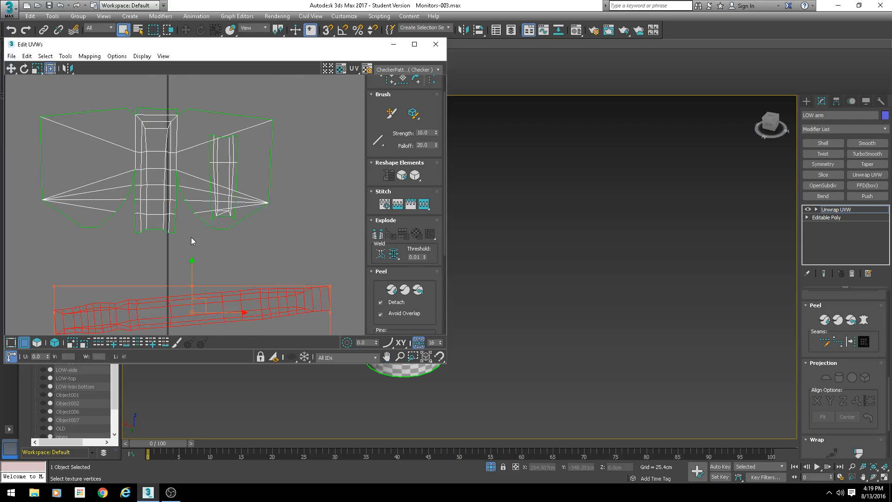
{"action": "middle_click_drag", "start_coordinate": [250, 278], "coordinate": [258, 214]}
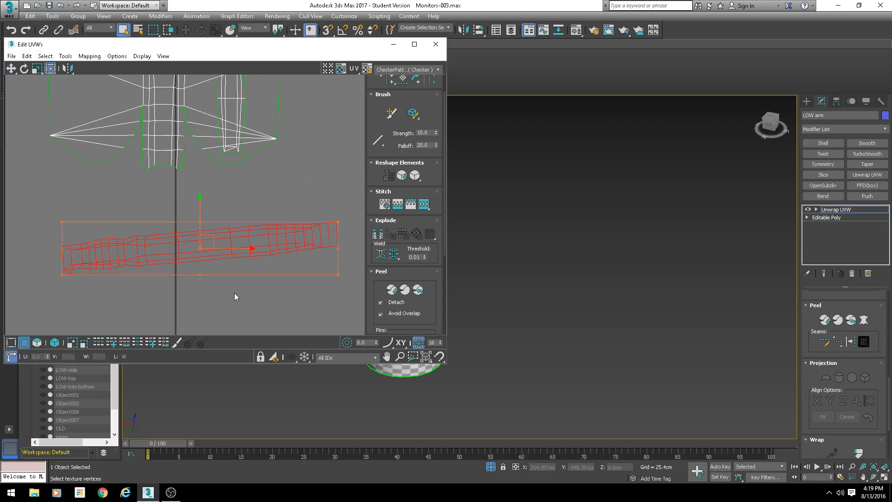
{"action": "scroll", "coordinate": [233, 293], "scroll_direction": "up", "scroll_amount": 2}
{"action": "left_click", "coordinate": [152, 301]}
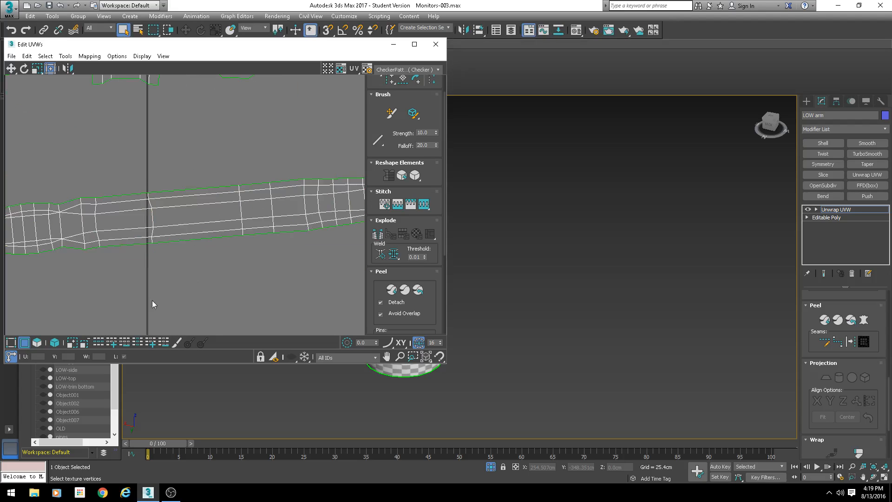
- Straighten the side wall strip by aligning it to one of its long edges
{"action": "scroll", "coordinate": [205, 268], "scroll_direction": "down", "scroll_amount": 2}
{"action": "scroll", "coordinate": [187, 257], "scroll_direction": "up", "scroll_amount": 2}
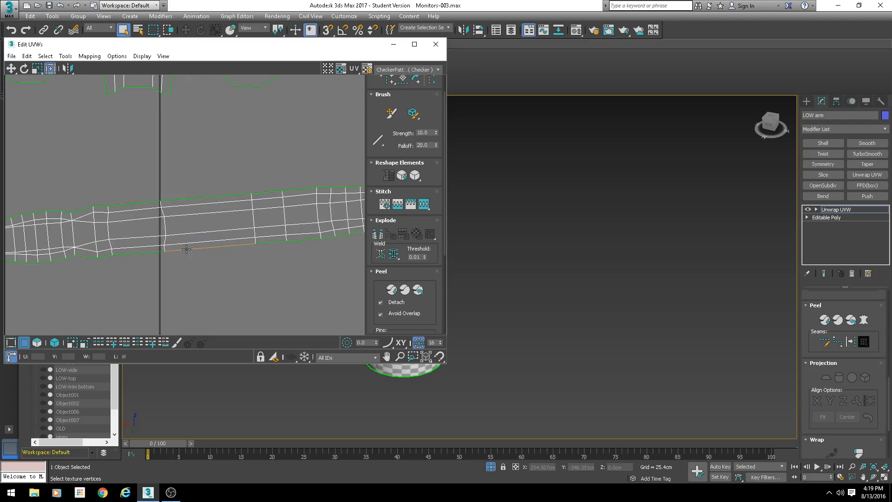
{"action": "left_click", "coordinate": [187, 249]}
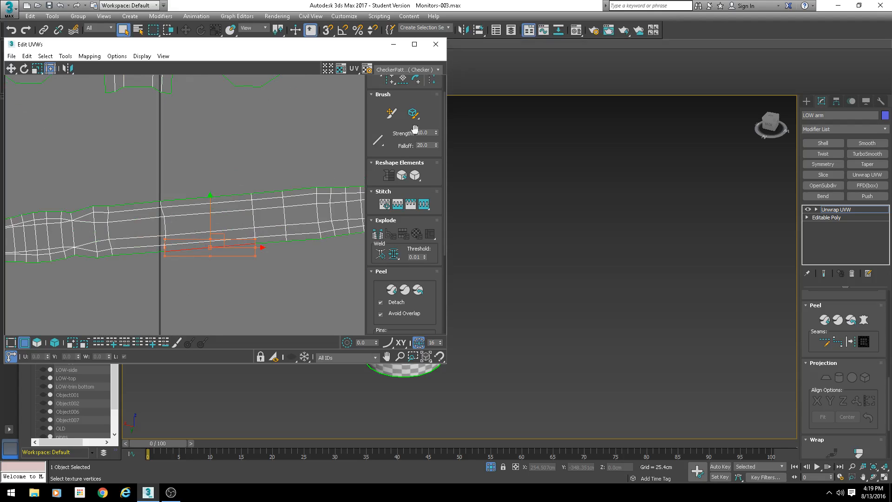
{"action": "scroll", "coordinate": [403, 103], "scroll_direction": "up", "scroll_amount": 1}
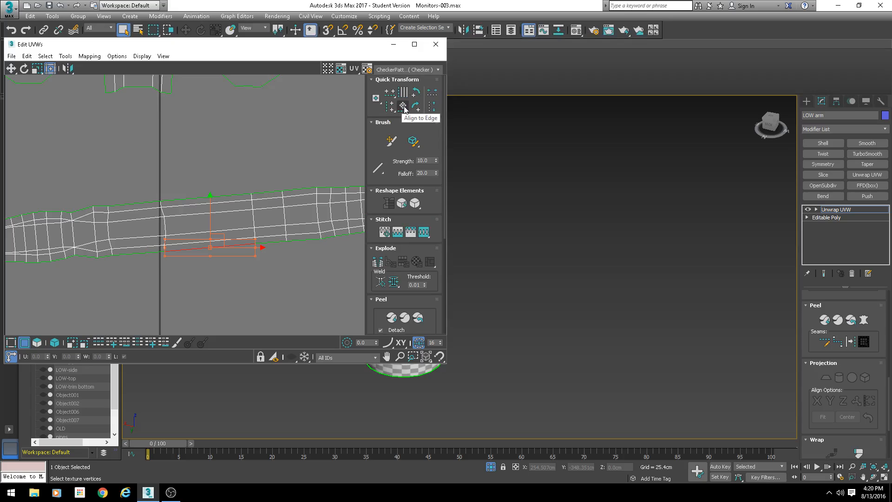
{"action": "left_click", "coordinate": [404, 108]}
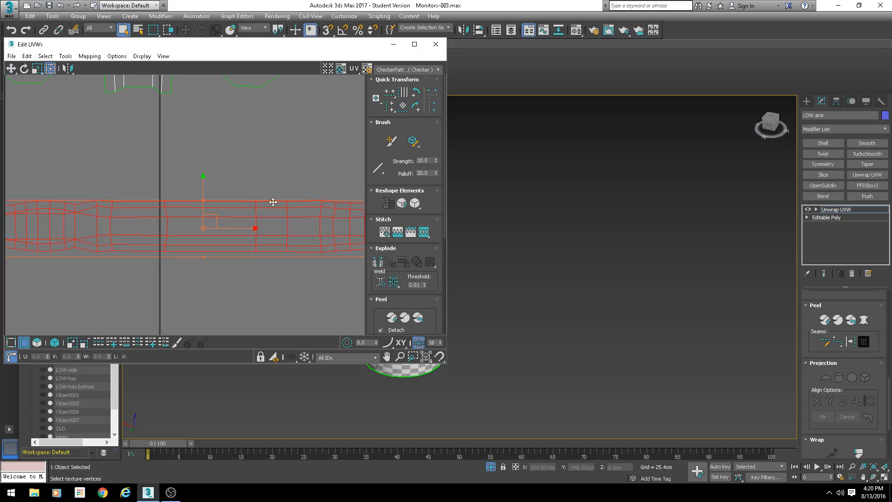
{"action": "scroll", "coordinate": [264, 230], "scroll_direction": "down", "scroll_amount": 3}
{"action": "left_click", "coordinate": [224, 244]}
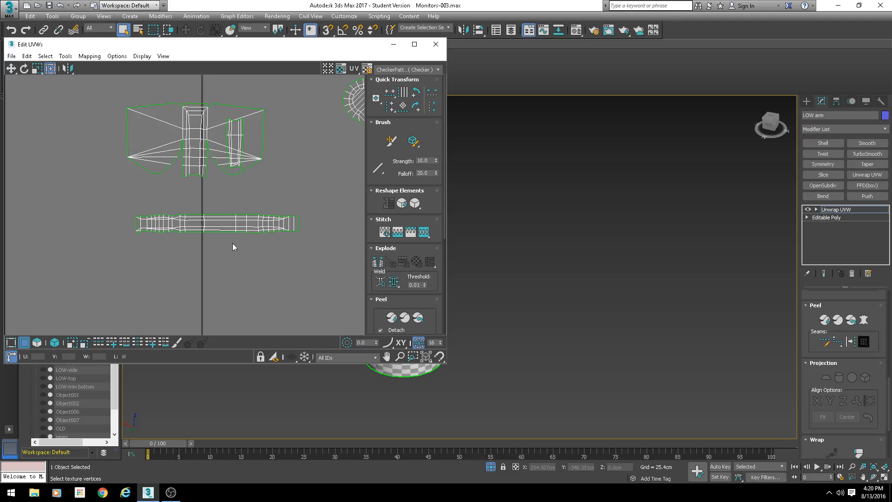
- Straighten the top shell by aligning it to an edge of its central column
{"action": "scroll", "coordinate": [219, 237], "scroll_direction": "up", "scroll_amount": 5}
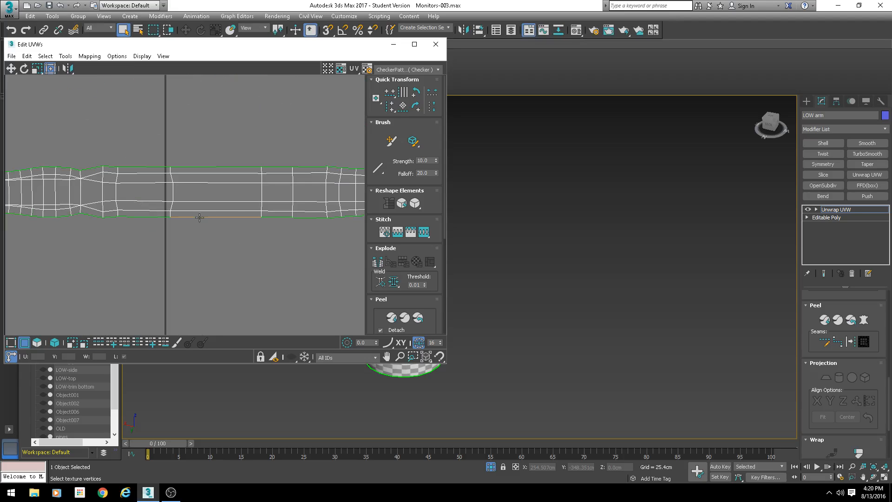
{"action": "scroll", "coordinate": [206, 173], "scroll_direction": "down", "scroll_amount": 2}
{"action": "middle_click_drag", "start_coordinate": [196, 155], "coordinate": [234, 309]}
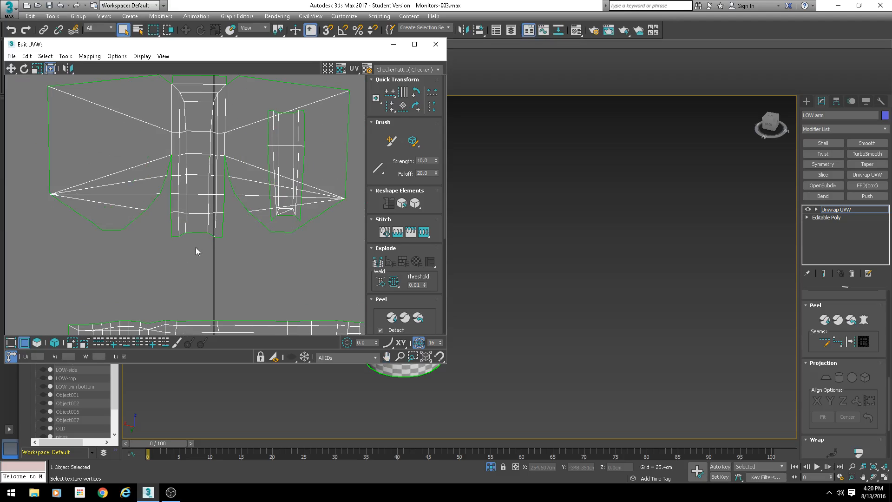
{"action": "middle_click_drag", "start_coordinate": [199, 139], "coordinate": [198, 176]}
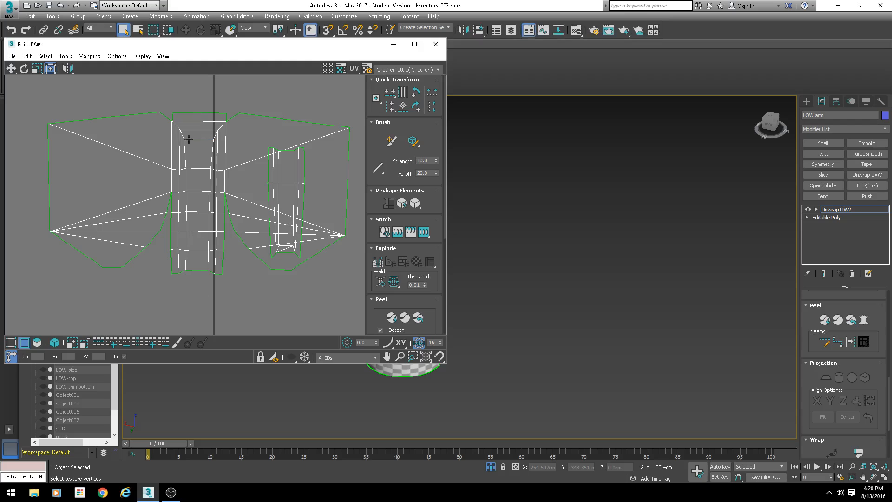
{"action": "left_click", "coordinate": [404, 111]}
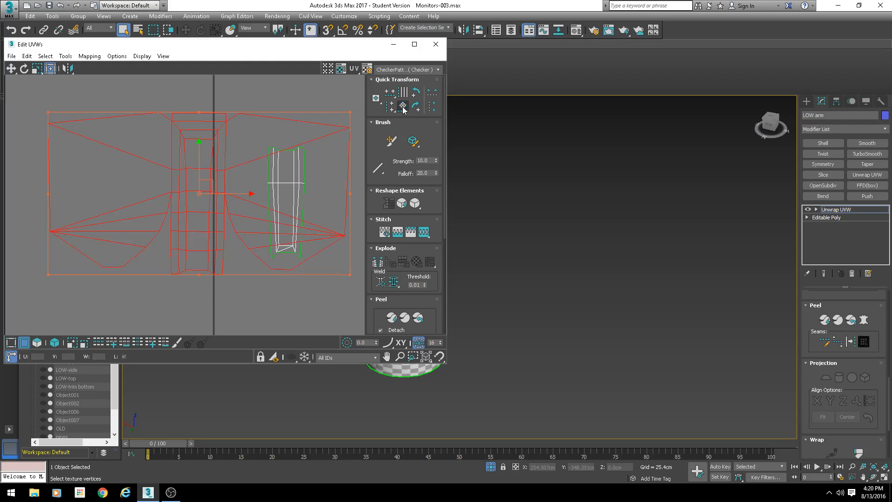
{"action": "left_click", "coordinate": [234, 89]}
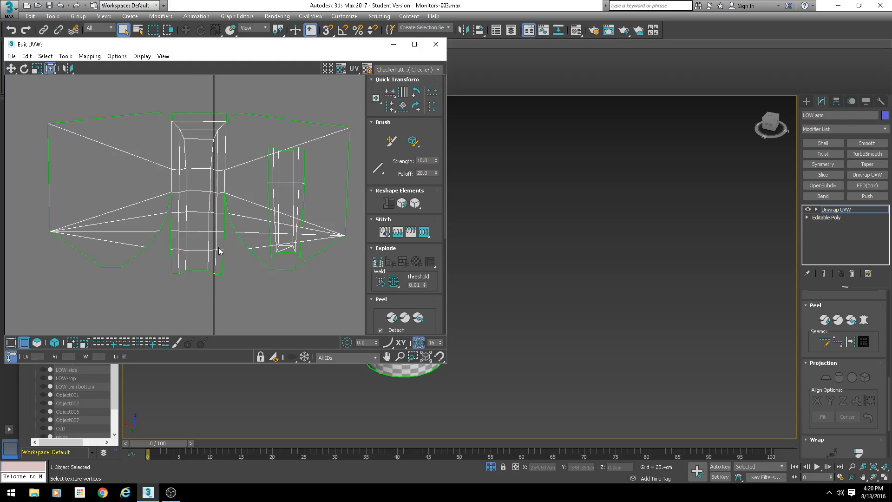
- Review the layout of all UV shells in the editor
{"action": "scroll", "coordinate": [246, 254], "scroll_direction": "down", "scroll_amount": 5}
{"action": "middle_click_drag", "start_coordinate": [246, 254], "coordinate": [167, 266]}
{"action": "scroll", "coordinate": [230, 183], "scroll_direction": "up", "scroll_amount": 7}
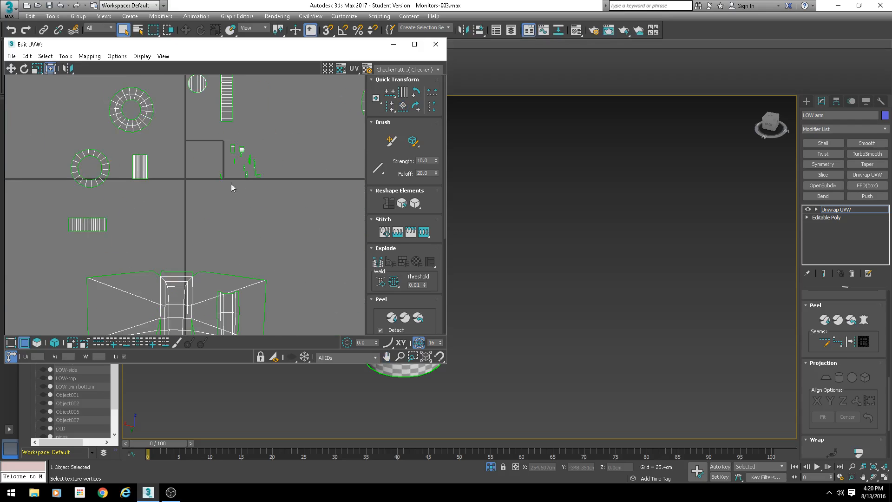
{"action": "middle_click_drag", "start_coordinate": [249, 167], "coordinate": [241, 202]}
{"action": "scroll", "coordinate": [232, 232], "scroll_direction": "down", "scroll_amount": 4}
{"action": "middle_click_drag", "start_coordinate": [265, 248], "coordinate": [193, 170]}
{"action": "scroll", "coordinate": [193, 170], "scroll_direction": "down", "scroll_amount": 6}
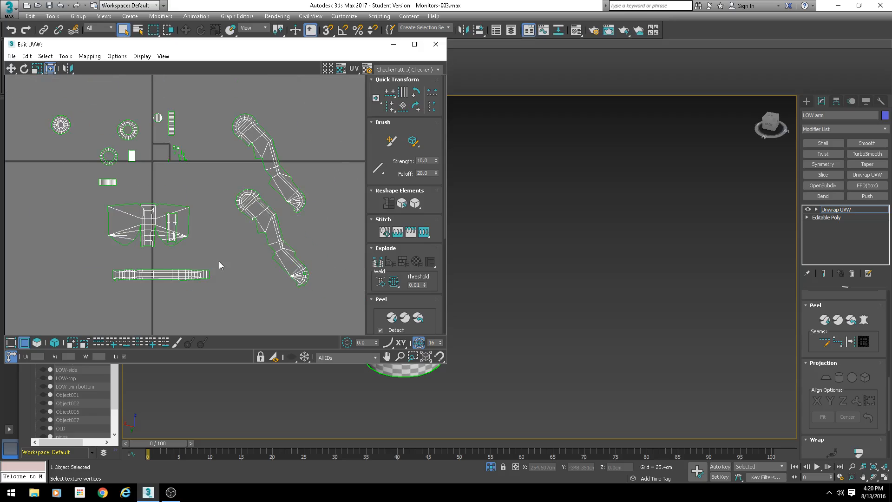
{"action": "middle_click_drag", "start_coordinate": [242, 281], "coordinate": [229, 253]}
- Select the loose face on the arm's rounded end and stitch it onto the end of the side wall strip
{"action": "left_click", "coordinate": [38, 342]}
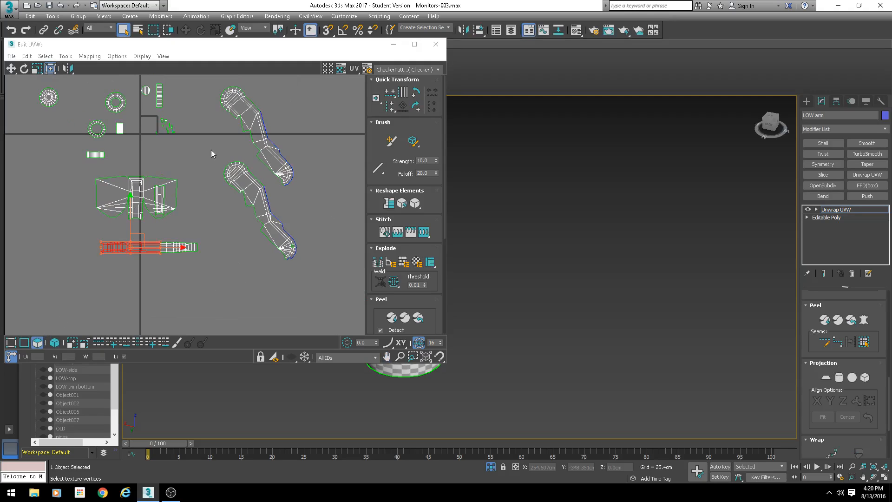
{"action": "scroll", "coordinate": [210, 203], "scroll_direction": "up", "scroll_amount": 6}
{"action": "left_click_drag", "start_coordinate": [245, 241], "coordinate": [246, 241]}
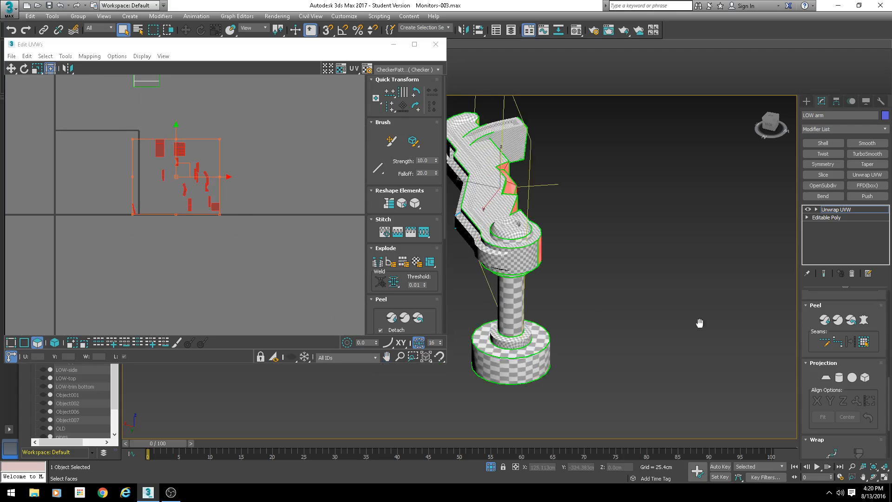
{"action": "middle_click_drag", "start_coordinate": [610, 280], "coordinate": [553, 277], "text": "alt"}
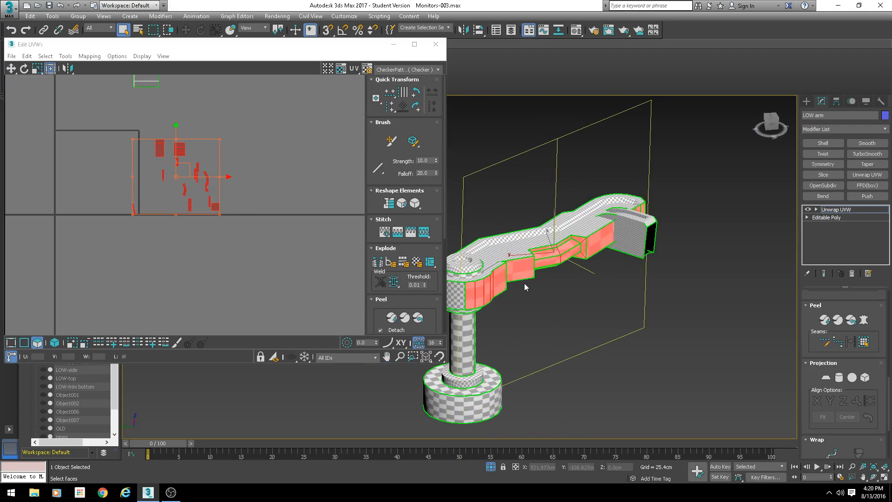
{"action": "middle_click_drag", "start_coordinate": [556, 280], "coordinate": [514, 275], "text": "alt"}
{"action": "scroll", "coordinate": [530, 285], "scroll_direction": "up", "scroll_amount": 5}
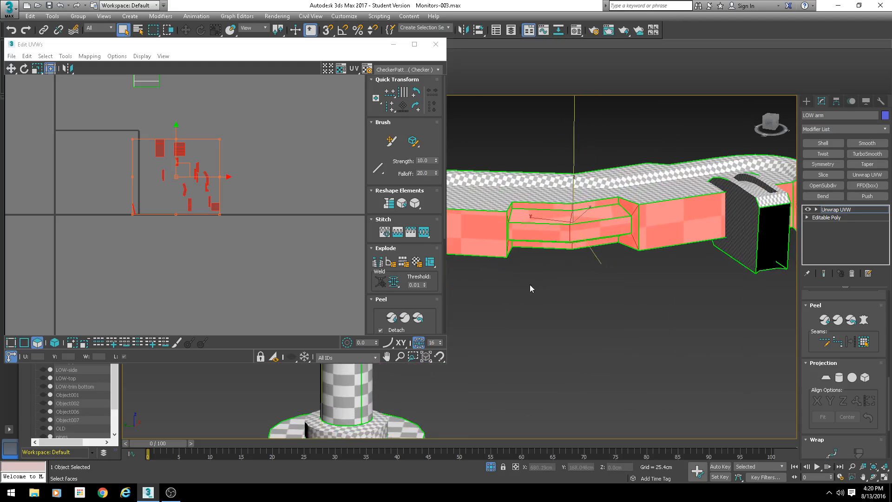
{"action": "middle_click_drag", "start_coordinate": [575, 274], "coordinate": [581, 307], "text": "alt"}
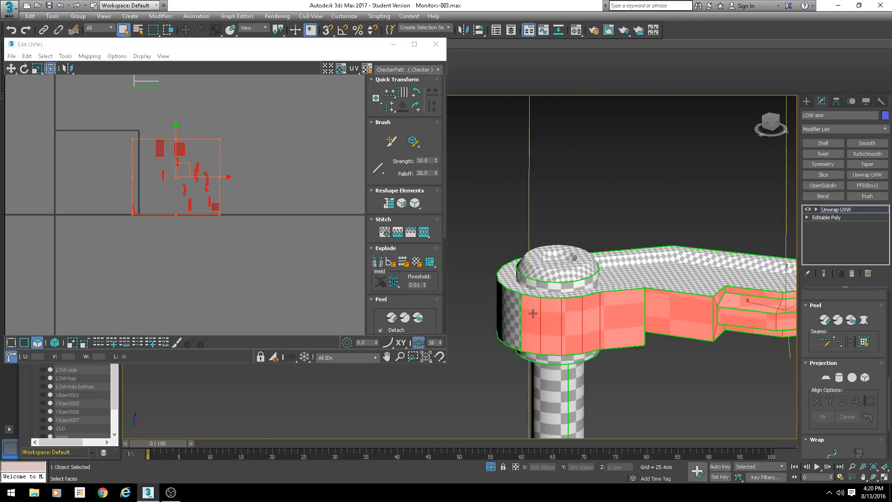
{"action": "left_click", "coordinate": [532, 311]}
{"action": "scroll", "coordinate": [181, 171], "scroll_direction": "down", "scroll_amount": 4}
{"action": "middle_click_drag", "start_coordinate": [176, 274], "coordinate": [109, 69]}
{"action": "scroll", "coordinate": [224, 236], "scroll_direction": "down", "scroll_amount": 2}
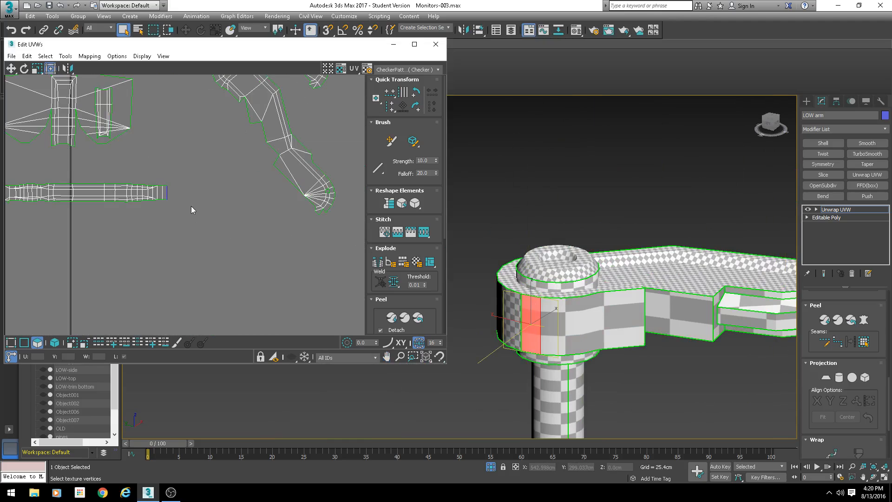
{"action": "scroll", "coordinate": [191, 209], "scroll_direction": "up", "scroll_amount": 2}
{"action": "key", "text": "2"}
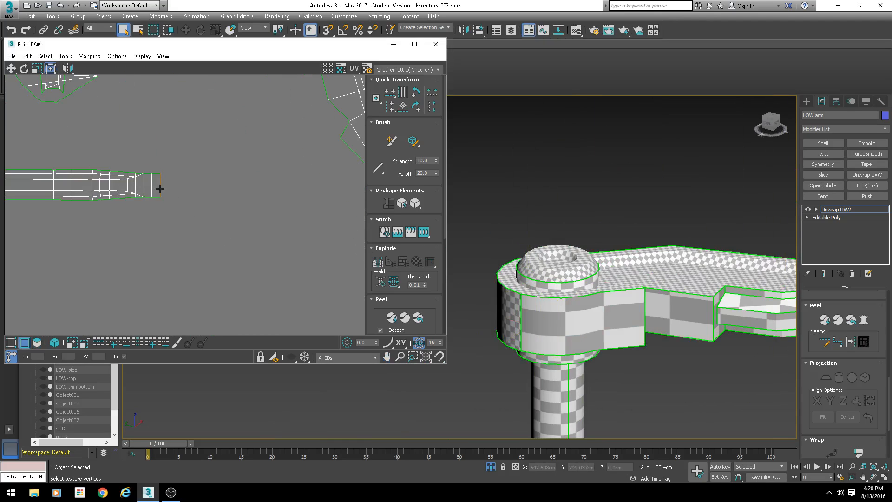
{"action": "left_click", "coordinate": [160, 189]}
{"action": "key", "text": "s"}
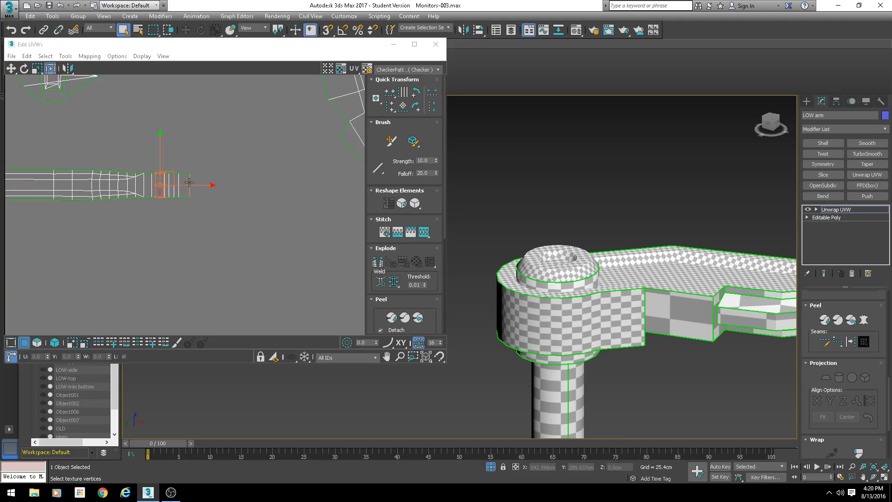
{"action": "left_click", "coordinate": [189, 183]}
{"action": "middle_click_drag", "start_coordinate": [539, 293], "coordinate": [569, 310], "text": "alt"}
{"action": "middle_click_drag", "start_coordinate": [199, 208], "coordinate": [196, 222]}
{"action": "key", "text": "s"}
{"action": "key", "text": "Return"}
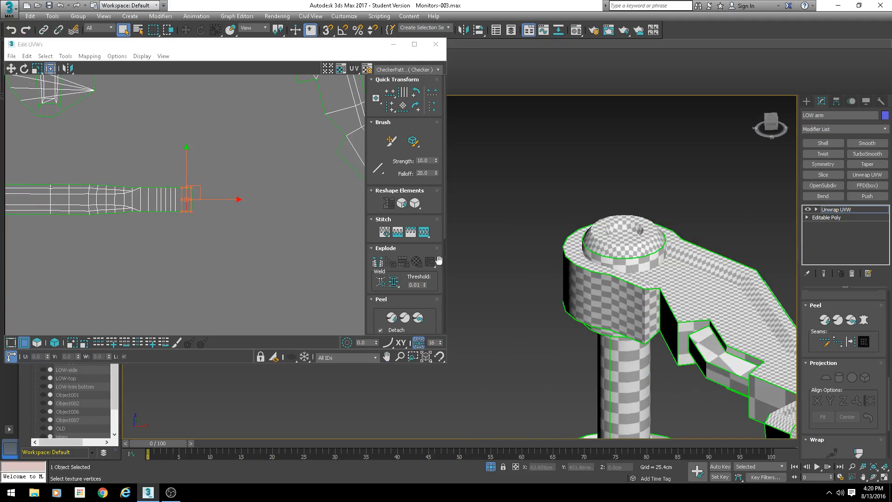
- Stitch the remaining edges at the rounded end of the side wall strip onto the adjoining shell
{"action": "middle_click_drag", "start_coordinate": [685, 301], "coordinate": [556, 267]}
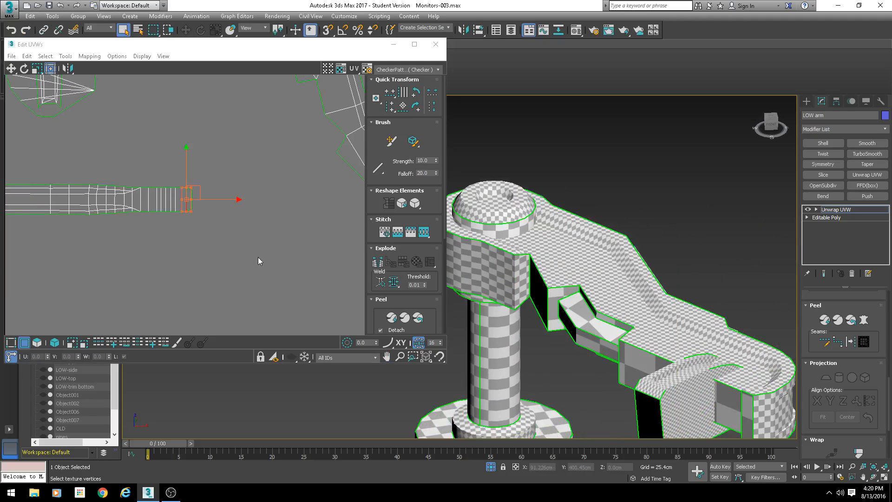
{"action": "middle_click_drag", "start_coordinate": [607, 283], "coordinate": [556, 275], "text": "alt"}
{"action": "scroll", "coordinate": [266, 195], "scroll_direction": "down", "scroll_amount": 3}
{"action": "middle_click_drag", "start_coordinate": [267, 195], "coordinate": [274, 225]}
{"action": "middle_click_drag", "start_coordinate": [595, 267], "coordinate": [497, 251], "text": "alt"}
{"action": "left_click", "coordinate": [177, 212]}
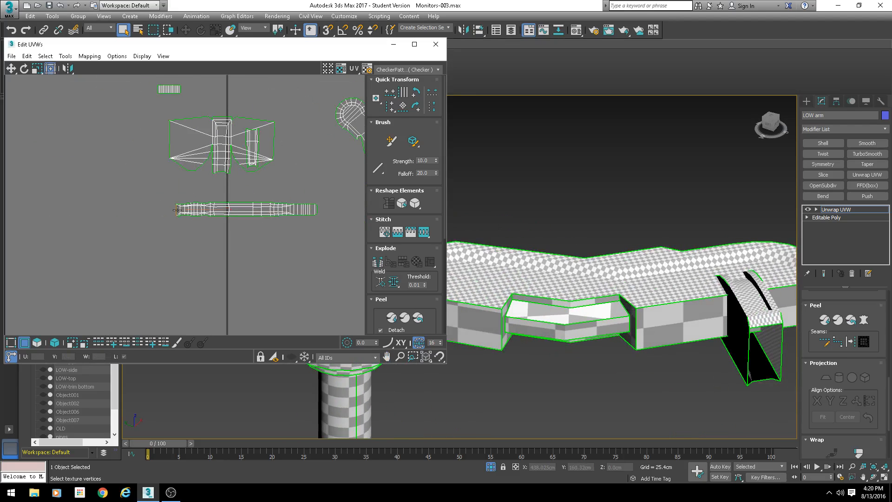
{"action": "left_click", "coordinate": [177, 210]}
{"action": "middle_click_drag", "start_coordinate": [764, 283], "coordinate": [665, 200]}
{"action": "scroll", "coordinate": [677, 262], "scroll_direction": "down", "scroll_amount": 4}
{"action": "scroll", "coordinate": [676, 266], "scroll_direction": "up", "scroll_amount": 3}
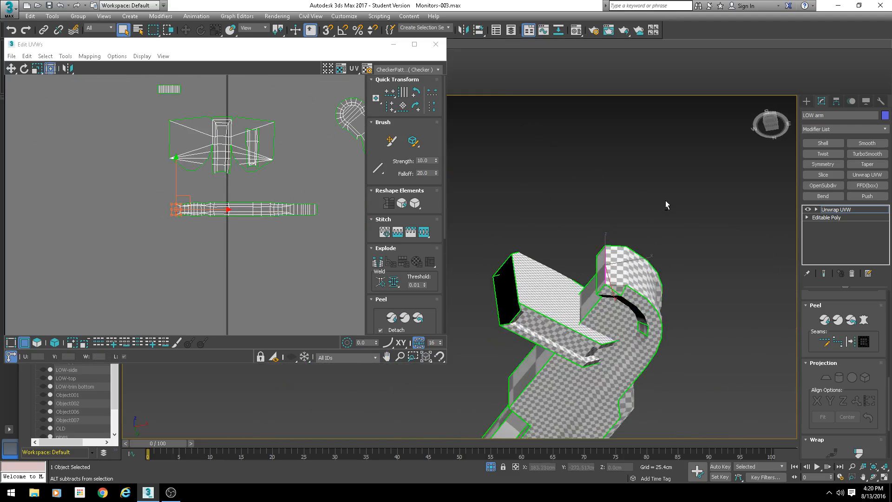
{"action": "scroll", "coordinate": [639, 267], "scroll_direction": "up", "scroll_amount": 5}
{"action": "middle_click_drag", "start_coordinate": [636, 278], "coordinate": [629, 204], "text": "alt"}
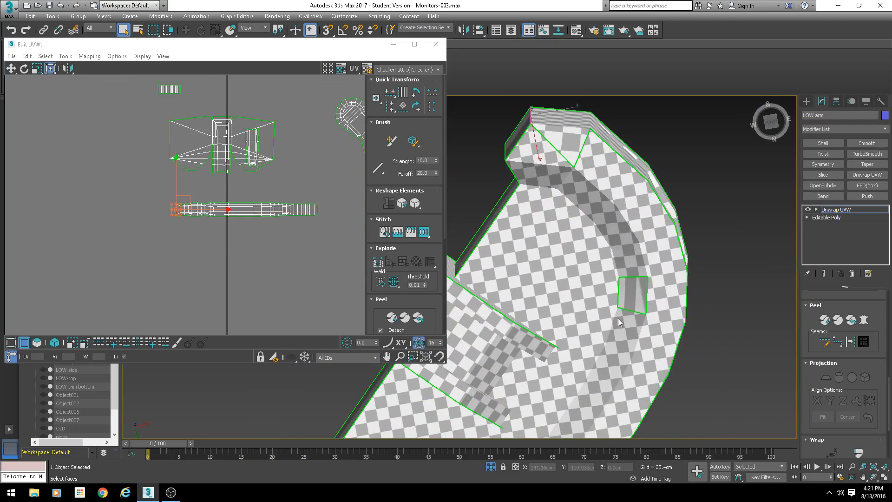
{"action": "middle_click_drag", "start_coordinate": [619, 322], "coordinate": [616, 380]}
{"action": "scroll", "coordinate": [228, 235], "scroll_direction": "up", "scroll_amount": 3}
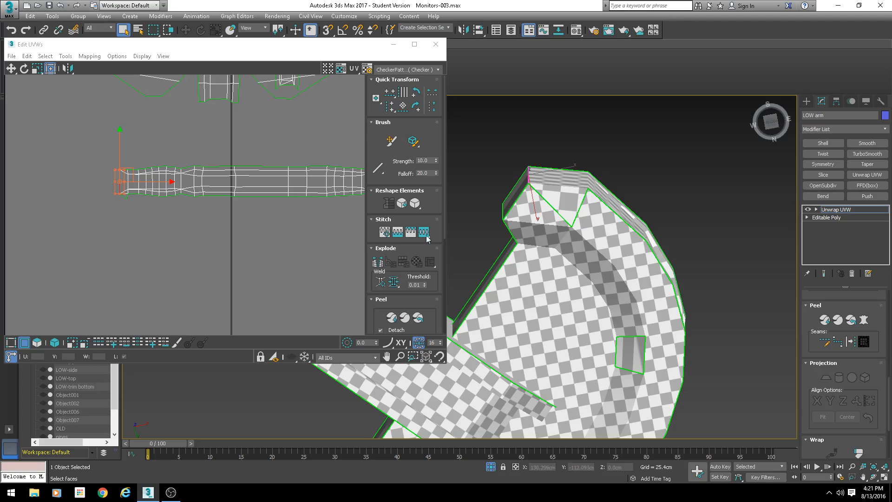
{"action": "middle_click_drag", "start_coordinate": [523, 246], "coordinate": [573, 302], "text": "alt"}
{"action": "middle_click_drag", "start_coordinate": [128, 181], "coordinate": [186, 200]}
{"action": "scroll", "coordinate": [173, 203], "scroll_direction": "up", "scroll_amount": 3}
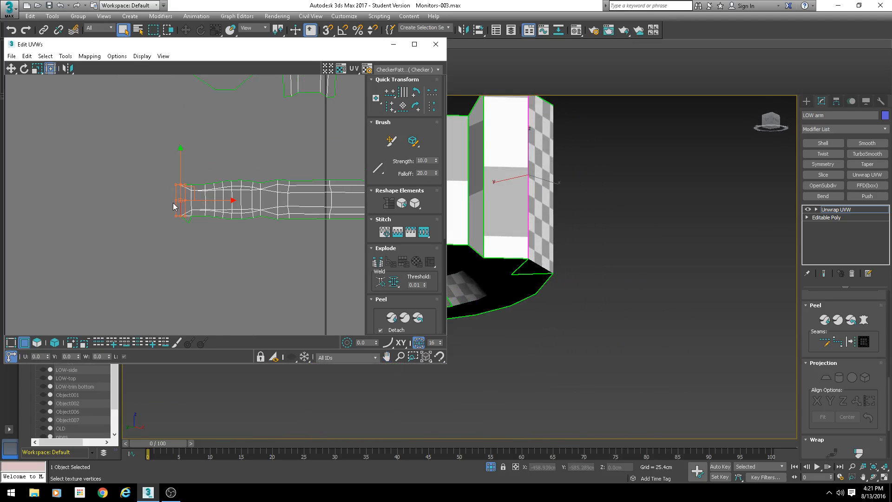
{"action": "key", "text": "s"}
{"action": "key", "text": "Return"}
{"action": "left_click", "coordinate": [175, 199]}
{"action": "key", "text": "s"}
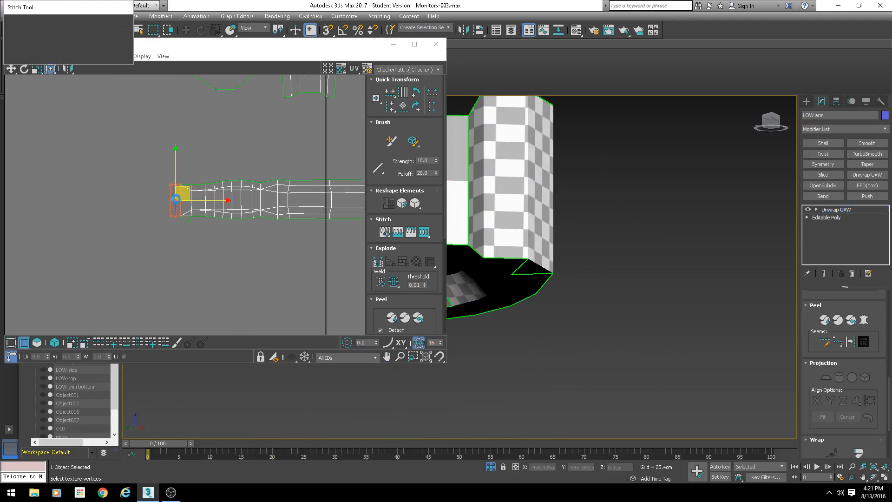
{"action": "key", "text": "Return"}
- Select the small triangular and square faces on the arm's top and flatten their mapping
{"action": "scroll", "coordinate": [177, 199], "scroll_direction": "down", "scroll_amount": 2}
{"action": "middle_click_drag", "start_coordinate": [195, 223], "coordinate": [213, 230]}
{"action": "scroll", "coordinate": [212, 231], "scroll_direction": "down", "scroll_amount": 3}
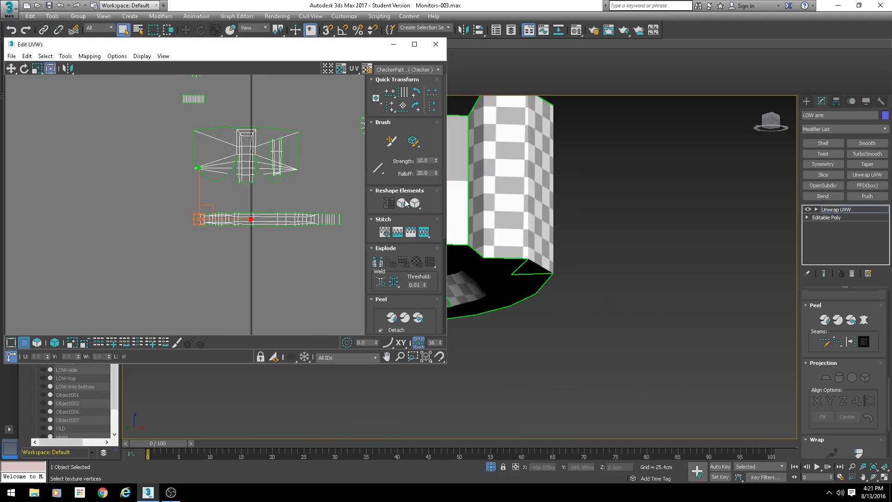
{"action": "left_click", "coordinate": [37, 342]}
{"action": "left_click", "coordinate": [525, 275]}
{"action": "middle_click_drag", "start_coordinate": [555, 325], "coordinate": [528, 251], "text": "alt"}
{"action": "scroll", "coordinate": [529, 251], "scroll_direction": "down", "scroll_amount": 3}
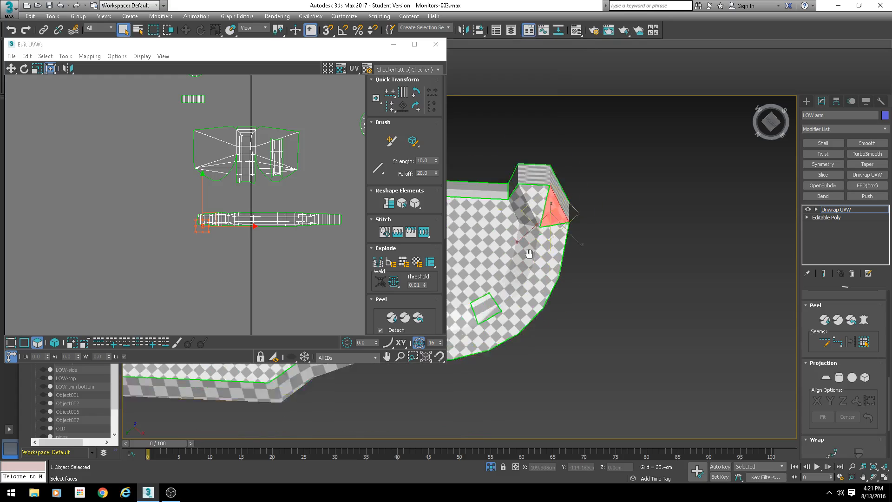
{"action": "left_click", "coordinate": [494, 300], "text": "ctrl"}
{"action": "scroll", "coordinate": [160, 197], "scroll_direction": "down", "scroll_amount": 3}
{"action": "middle_click_drag", "start_coordinate": [159, 196], "coordinate": [160, 204]}
{"action": "scroll", "coordinate": [159, 205], "scroll_direction": "down", "scroll_amount": 1}
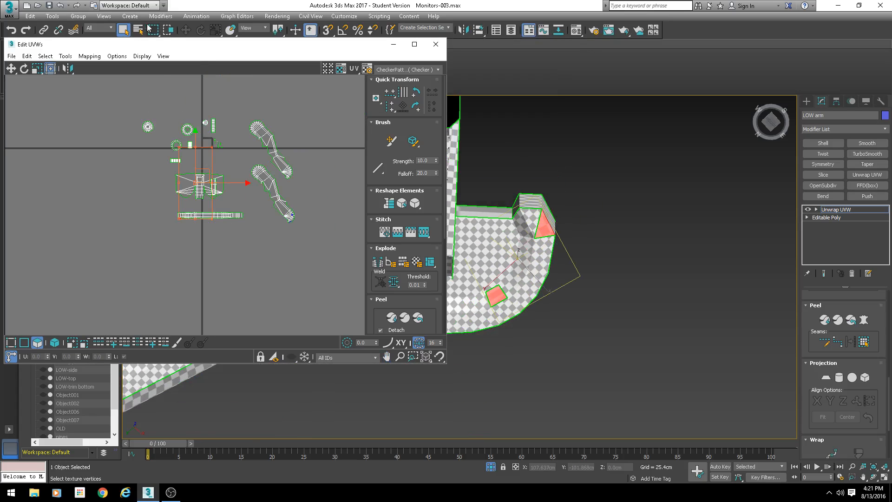
{"action": "left_click", "coordinate": [89, 56]}
{"action": "left_click", "coordinate": [87, 66]}
{"action": "key", "text": "Return"}
- Stitch the edges of the flattened small faces into the top shell so they join seamlessly
{"action": "scroll", "coordinate": [170, 141], "scroll_direction": "up", "scroll_amount": 4}
{"action": "scroll", "coordinate": [223, 241], "scroll_direction": "up", "scroll_amount": 4}
{"action": "scroll", "coordinate": [274, 231], "scroll_direction": "down", "scroll_amount": 4}
{"action": "middle_click_drag", "start_coordinate": [326, 216], "coordinate": [49, 231]}
{"action": "scroll", "coordinate": [246, 192], "scroll_direction": "up", "scroll_amount": 10}
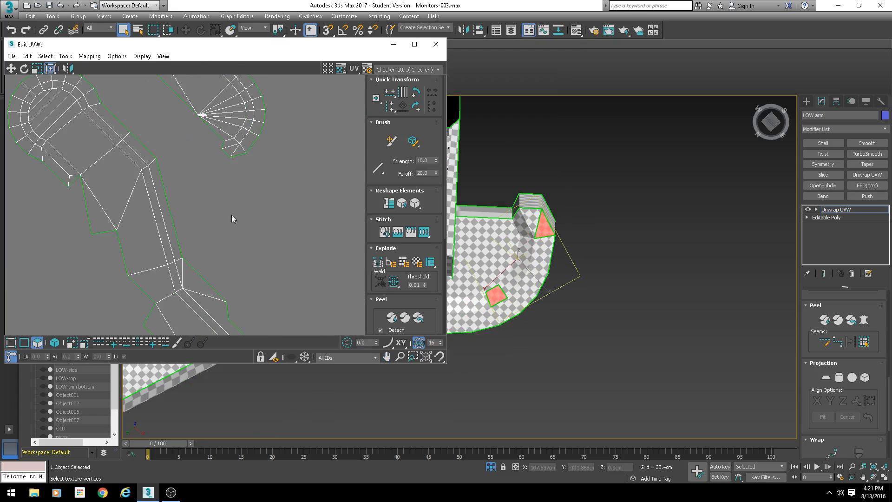
{"action": "scroll", "coordinate": [215, 254], "scroll_direction": "up", "scroll_amount": 1}
{"action": "key", "text": "2"}
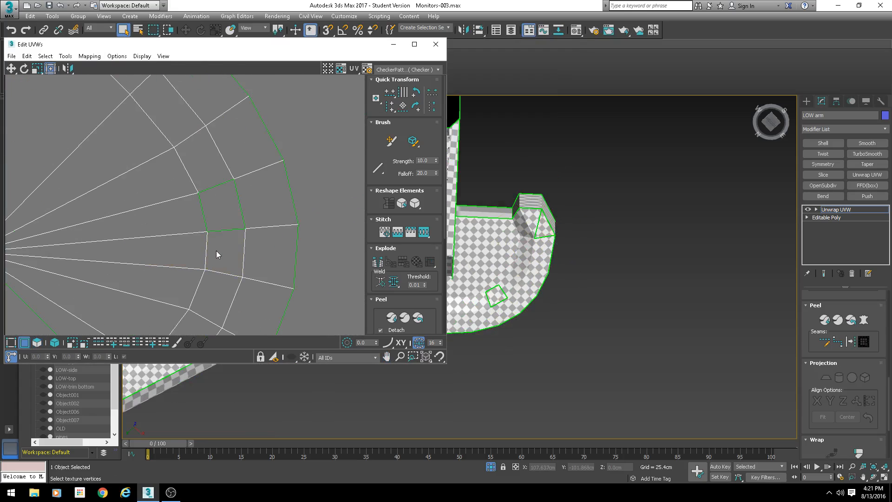
{"action": "left_click", "coordinate": [241, 212]}
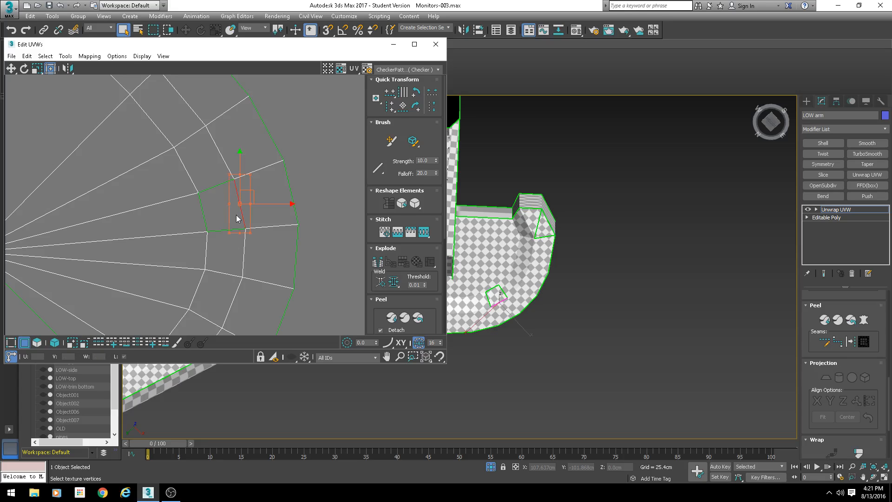
{"action": "key", "text": "s"}
{"action": "key", "text": "Return"}
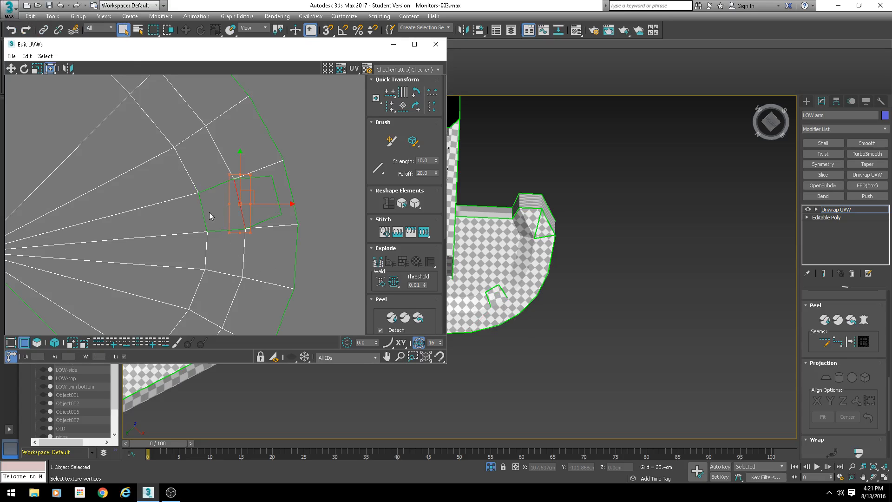
{"action": "left_click", "coordinate": [203, 213]}
{"action": "key", "text": "s"}
{"action": "key", "text": "Return"}
{"action": "middle_click_drag", "start_coordinate": [229, 329], "coordinate": [231, 194]}
{"action": "left_click", "coordinate": [191, 275]}
{"action": "key", "text": "s"}
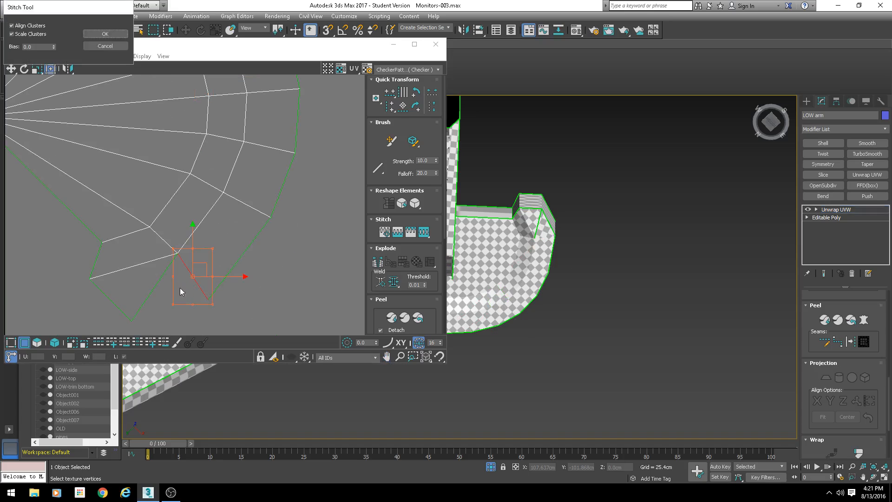
{"action": "key", "text": "Return"}
{"action": "left_click", "coordinate": [155, 287]}
{"action": "key", "text": "s"}
{"action": "key", "text": "Return"}
{"action": "left_click", "coordinate": [213, 302]}
- Try stitching the small inner wall pieces of the arm's slot together, then undo the stitches
{"action": "scroll", "coordinate": [214, 301], "scroll_direction": "down", "scroll_amount": 5}
{"action": "scroll", "coordinate": [199, 211], "scroll_direction": "down", "scroll_amount": 4}
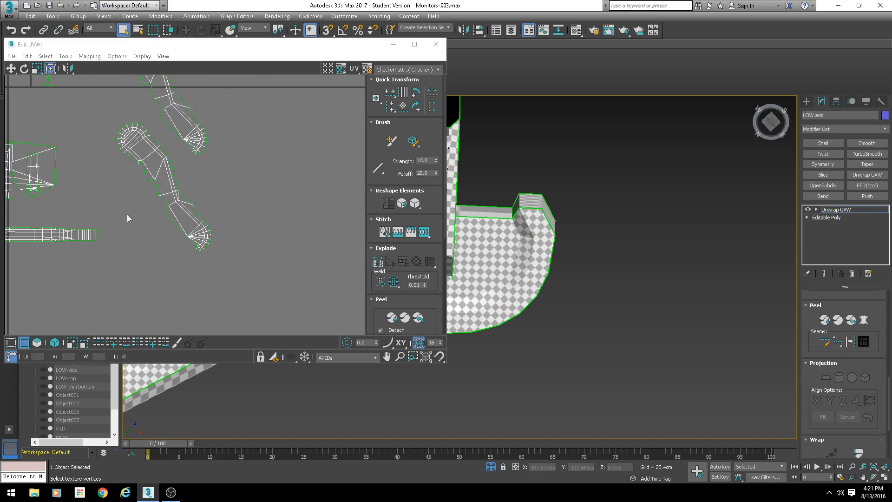
{"action": "middle_click_drag", "start_coordinate": [126, 214], "coordinate": [236, 202]}
{"action": "scroll", "coordinate": [182, 228], "scroll_direction": "up", "scroll_amount": 1}
{"action": "scroll", "coordinate": [129, 211], "scroll_direction": "down", "scroll_amount": 2}
{"action": "middle_click_drag", "start_coordinate": [129, 211], "coordinate": [256, 321]}
{"action": "scroll", "coordinate": [242, 204], "scroll_direction": "up", "scroll_amount": 5}
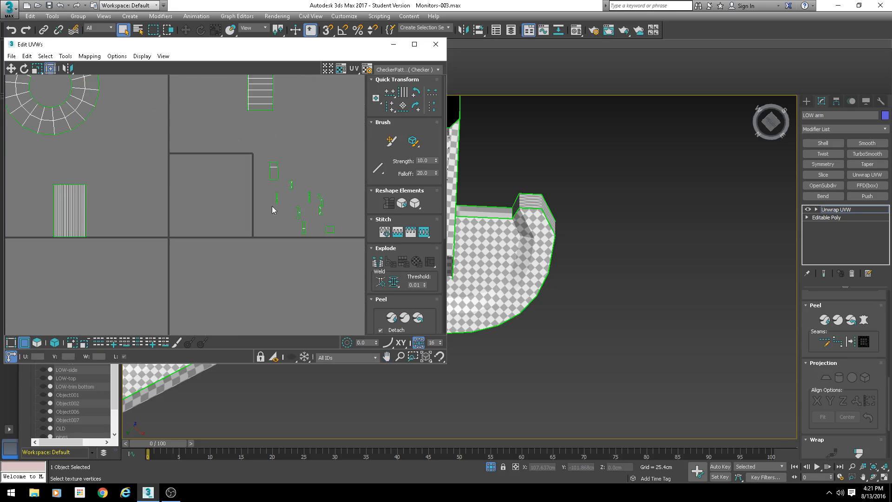
{"action": "left_click", "coordinate": [270, 178]}
{"action": "middle_click_drag", "start_coordinate": [523, 227], "coordinate": [560, 296]}
{"action": "middle_click_drag", "start_coordinate": [560, 295], "coordinate": [595, 298]}
{"action": "left_click", "coordinate": [273, 175]}
{"action": "left_click", "coordinate": [273, 162]}
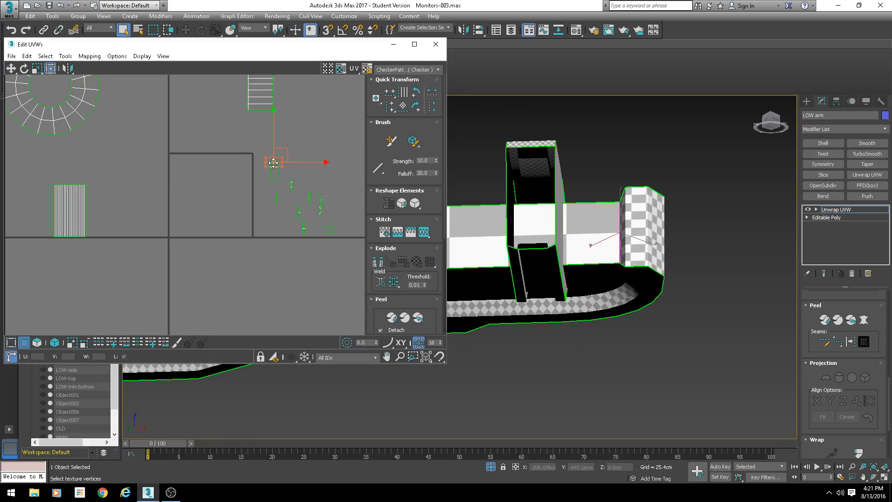
{"action": "left_click", "coordinate": [274, 179]}
{"action": "scroll", "coordinate": [281, 199], "scroll_direction": "up", "scroll_amount": 6}
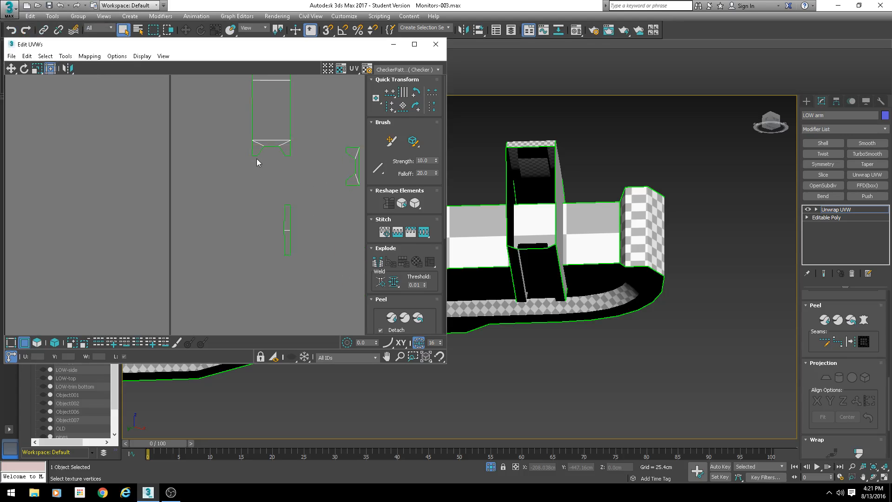
{"action": "left_click", "coordinate": [255, 156]}
{"action": "key", "text": "s"}
{"action": "key", "text": "Return"}
{"action": "left_click", "coordinate": [287, 155]}
{"action": "key", "text": "s"}
{"action": "key", "text": "Return"}
{"action": "scroll", "coordinate": [469, 238], "scroll_direction": "down", "scroll_amount": 2}
{"action": "middle_click_drag", "start_coordinate": [469, 238], "coordinate": [546, 267]}
{"action": "scroll", "coordinate": [238, 163], "scroll_direction": "up", "scroll_amount": 2}
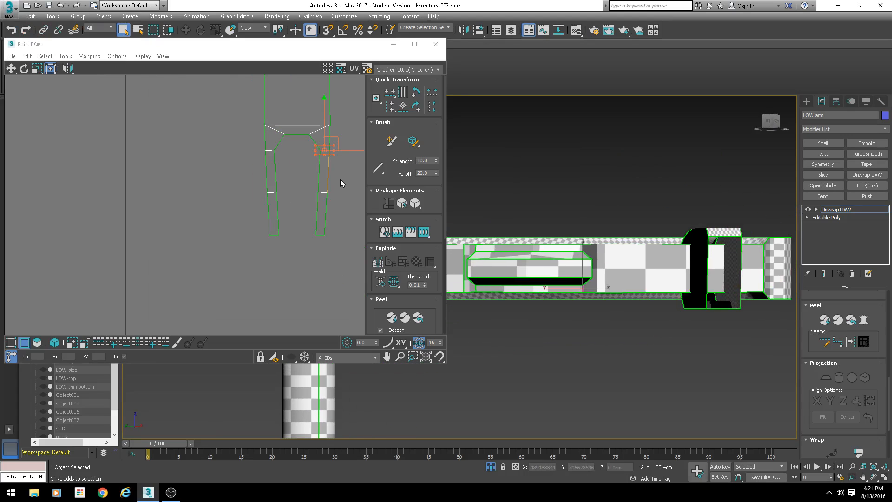
{"action": "key", "text": "ctrl+z"}
{"action": "key", "text": "ctrl+z"}
{"action": "key", "text": "ctrl+z"}
- Select a row of vertices on one slot wall piece and align them horizontally
{"action": "middle_click_drag", "start_coordinate": [324, 163], "coordinate": [241, 178]}
{"action": "scroll", "coordinate": [293, 204], "scroll_direction": "up", "scroll_amount": 2}
{"action": "scroll", "coordinate": [343, 192], "scroll_direction": "up", "scroll_amount": 2}
{"action": "scroll", "coordinate": [241, 192], "scroll_direction": "down", "scroll_amount": 2}
{"action": "middle_click_drag", "start_coordinate": [197, 158], "coordinate": [241, 169]}
{"action": "scroll", "coordinate": [235, 160], "scroll_direction": "up", "scroll_amount": 2}
{"action": "middle_click_drag", "start_coordinate": [595, 249], "coordinate": [662, 253]}
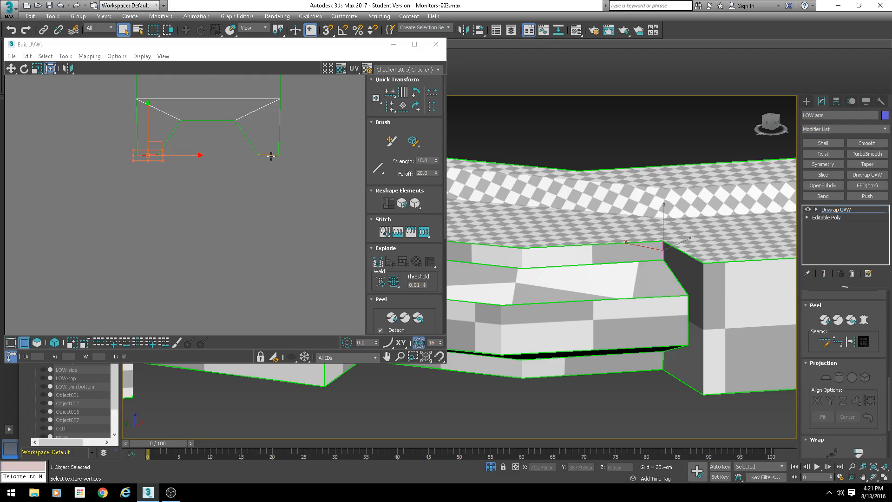
{"action": "key", "text": "1"}
{"action": "left_click_drag", "start_coordinate": [300, 149], "coordinate": [122, 182]}
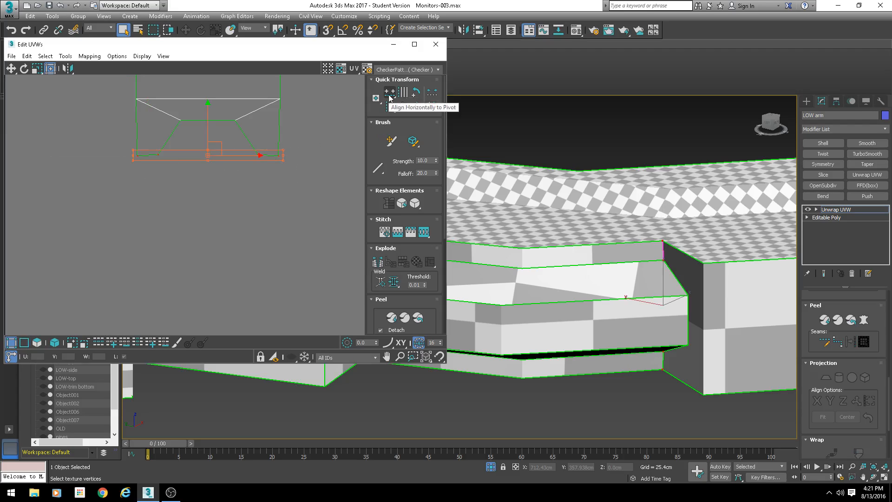
{"action": "scroll", "coordinate": [263, 214], "scroll_direction": "down", "scroll_amount": 3}
{"action": "middle_click_drag", "start_coordinate": [268, 241], "coordinate": [176, 158]}
{"action": "left_click", "coordinate": [200, 169]}
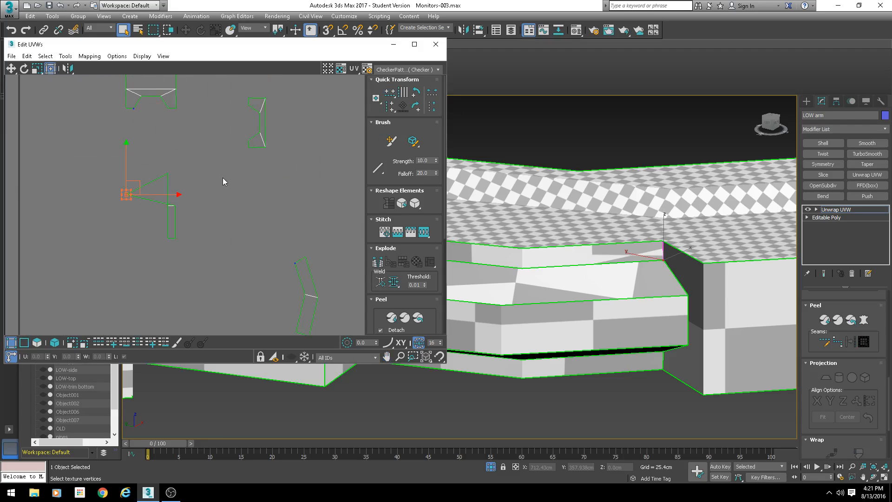
{"action": "left_click", "coordinate": [175, 173]}
{"action": "left_click_drag", "start_coordinate": [209, 153], "coordinate": [139, 187]}
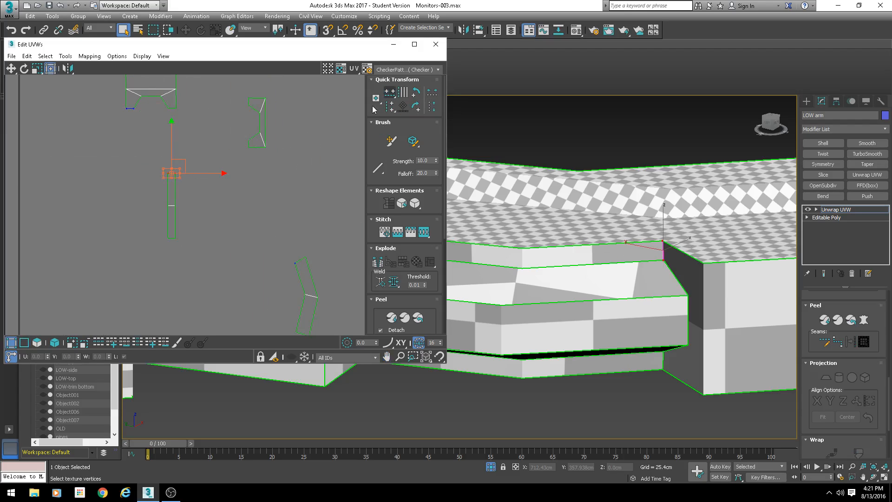
{"action": "scroll", "coordinate": [261, 207], "scroll_direction": "down", "scroll_amount": 6}
{"action": "scroll", "coordinate": [274, 248], "scroll_direction": "up", "scroll_amount": 3}
{"action": "middle_click_drag", "start_coordinate": [273, 248], "coordinate": [260, 207]}
{"action": "scroll", "coordinate": [182, 182], "scroll_direction": "up", "scroll_amount": 3}
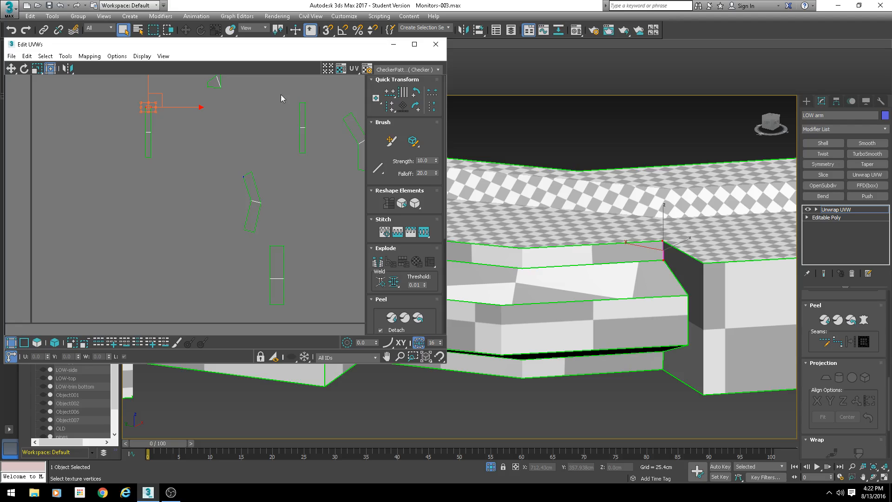
{"action": "left_click_drag", "start_coordinate": [281, 94], "coordinate": [320, 113]}
{"action": "left_click", "coordinate": [389, 94]}
- Stitch the slot's wall pieces together along their shared edges into one continuous strip
{"action": "scroll", "coordinate": [128, 128], "scroll_direction": "up", "scroll_amount": 1}
{"action": "middle_click_drag", "start_coordinate": [127, 129], "coordinate": [192, 249]}
{"action": "scroll", "coordinate": [192, 249], "scroll_direction": "up", "scroll_amount": 1}
{"action": "key", "text": "2"}
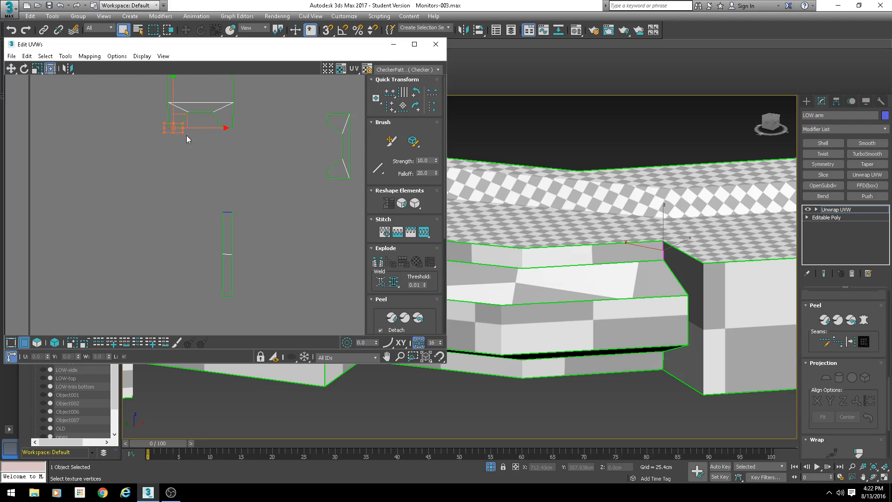
{"action": "key", "text": "s"}
{"action": "key", "text": "Return"}
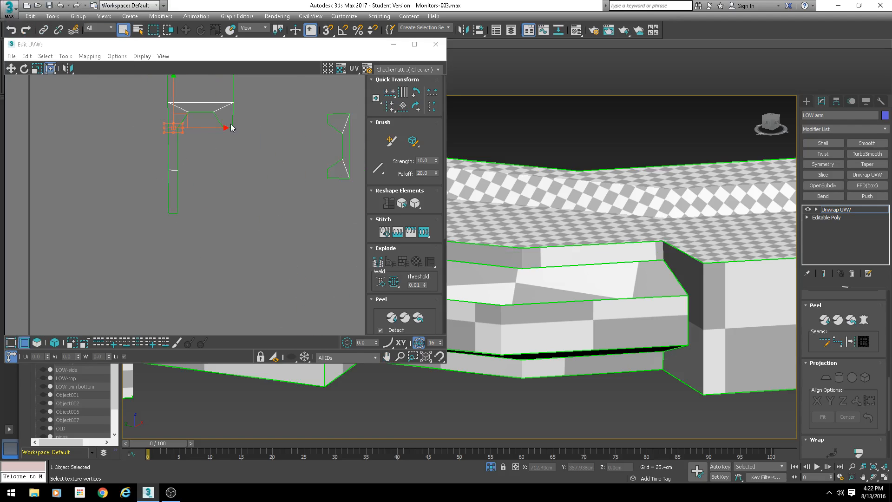
{"action": "left_click", "coordinate": [228, 127]}
{"action": "key", "text": "s"}
{"action": "key", "text": "Return"}
{"action": "left_click", "coordinate": [227, 214]}
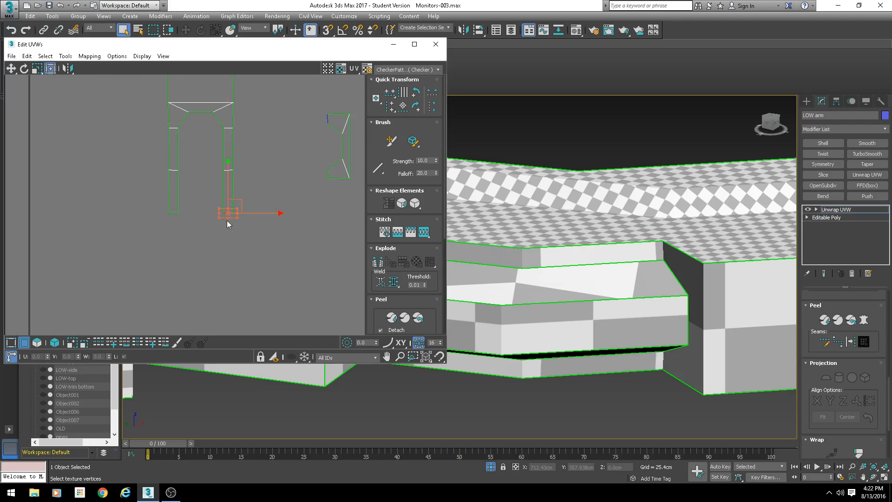
{"action": "key", "text": "s"}
{"action": "key", "text": "Return"}
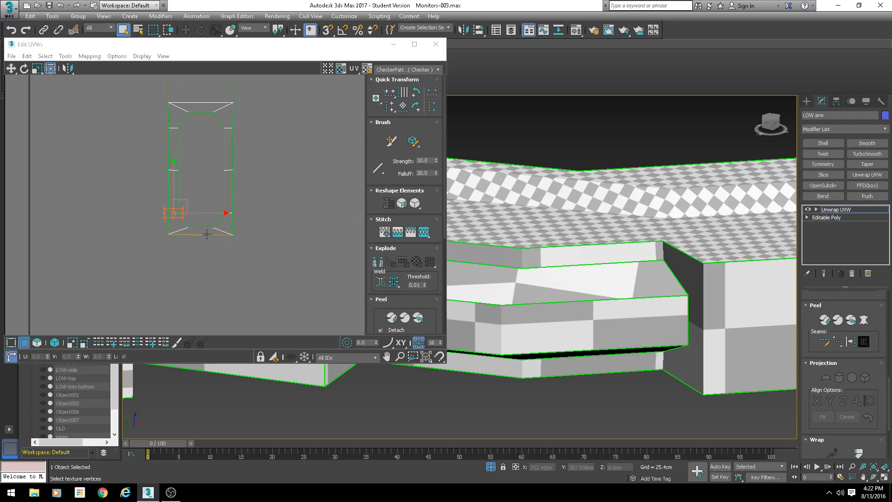
{"action": "left_click", "coordinate": [206, 236]}
{"action": "left_click", "coordinate": [201, 235]}
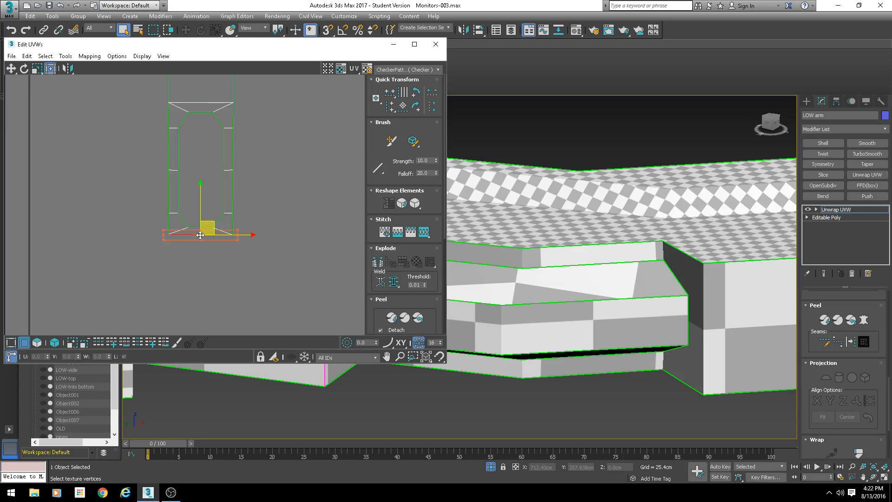
- Stitch the next slot wall pieces onto the end of the strip, undoing an accidental move
{"action": "scroll", "coordinate": [471, 284], "scroll_direction": "down", "scroll_amount": 3}
{"action": "middle_click_drag", "start_coordinate": [472, 284], "coordinate": [727, 302]}
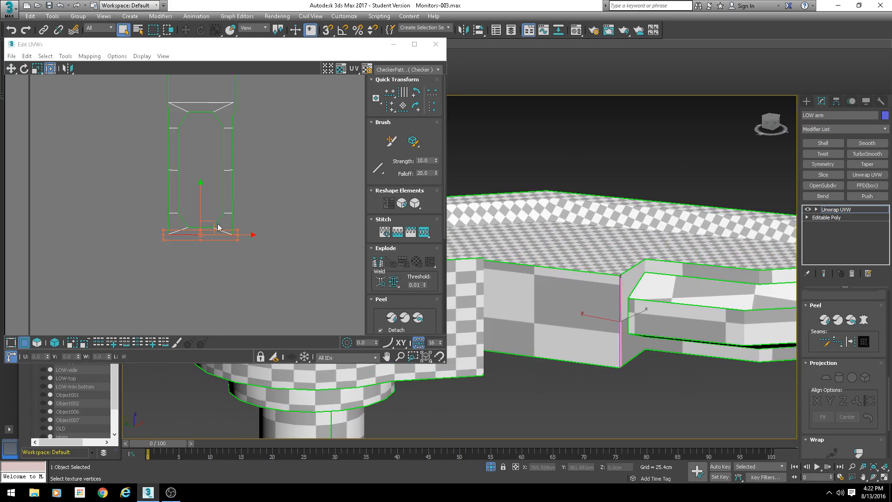
{"action": "middle_click_drag", "start_coordinate": [218, 225], "coordinate": [237, 181]}
{"action": "scroll", "coordinate": [228, 199], "scroll_direction": "down", "scroll_amount": 3}
{"action": "key", "text": "s"}
{"action": "key", "text": "Return"}
{"action": "left_click", "coordinate": [233, 209]}
{"action": "key", "text": "s"}
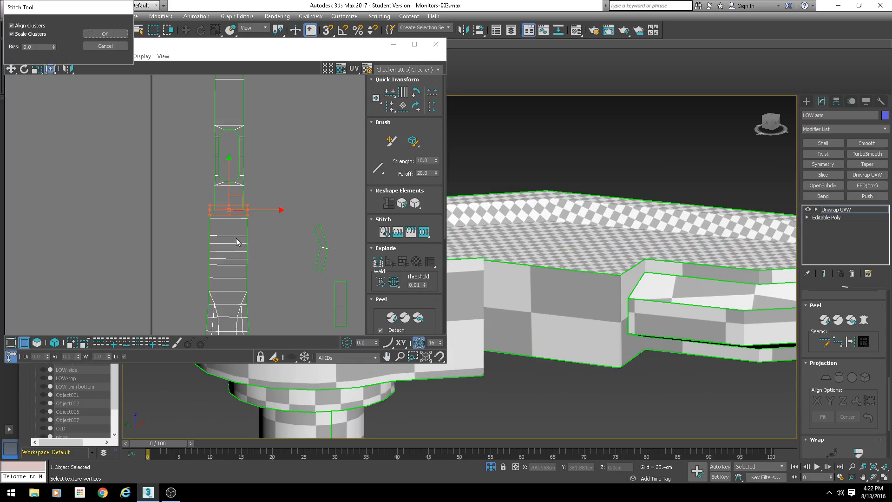
{"action": "key", "text": "Return"}
{"action": "scroll", "coordinate": [260, 246], "scroll_direction": "down", "scroll_amount": 1}
{"action": "middle_click_drag", "start_coordinate": [268, 227], "coordinate": [266, 205]}
{"action": "key", "text": "ctrl+z"}
{"action": "scroll", "coordinate": [247, 155], "scroll_direction": "up", "scroll_amount": 5}
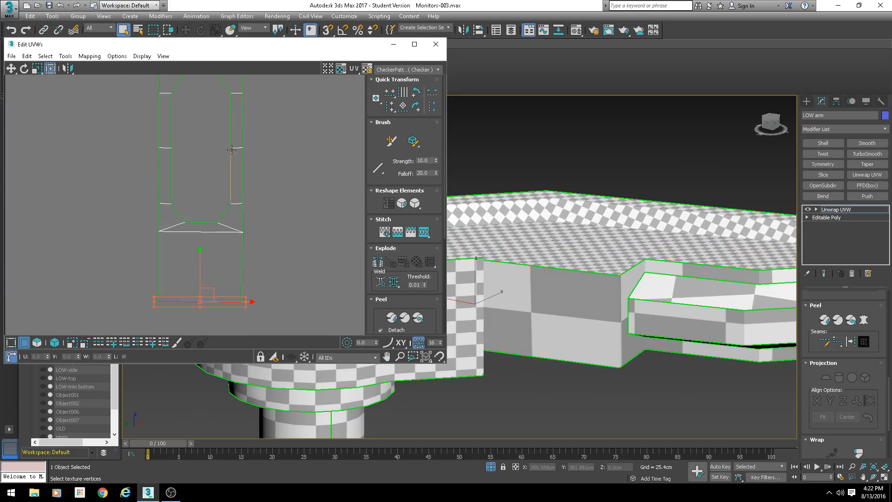
- Stitch the remaining slot wall pieces onto the sides of the strip to close the loop
{"action": "left_click", "coordinate": [230, 149]}
{"action": "key", "text": "s"}
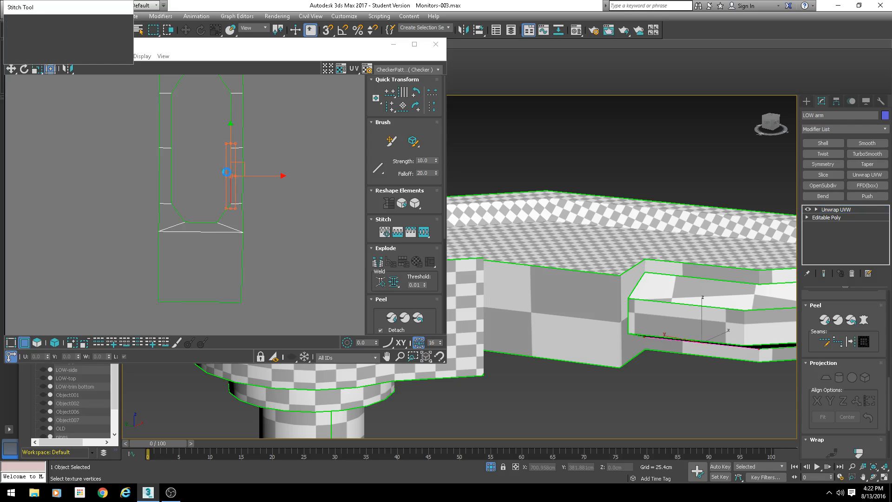
{"action": "key", "text": "Return"}
{"action": "left_click", "coordinate": [172, 167]}
{"action": "key", "text": "s"}
{"action": "key", "text": "Return"}
{"action": "middle_click_drag", "start_coordinate": [201, 133], "coordinate": [205, 198]}
{"action": "left_click", "coordinate": [205, 136]}
{"action": "key", "text": "s"}
{"action": "key", "text": "Return"}
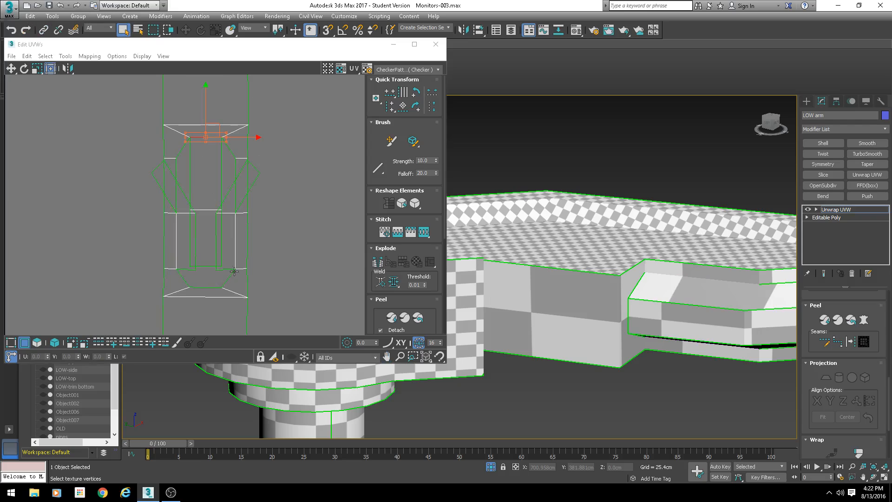
- Select the slot's two diagonal side pieces as elements and move them aside in UV space
{"action": "key", "text": "2"}
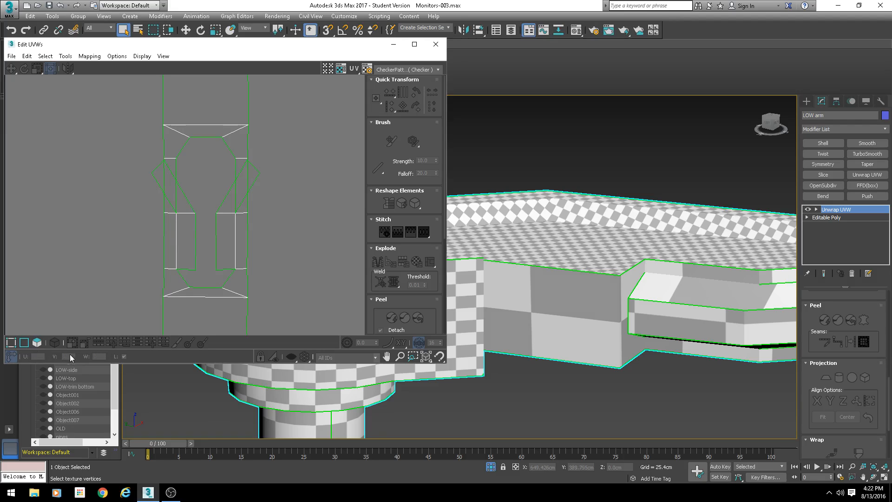
{"action": "key", "text": "2"}
{"action": "left_click", "coordinate": [193, 207]}
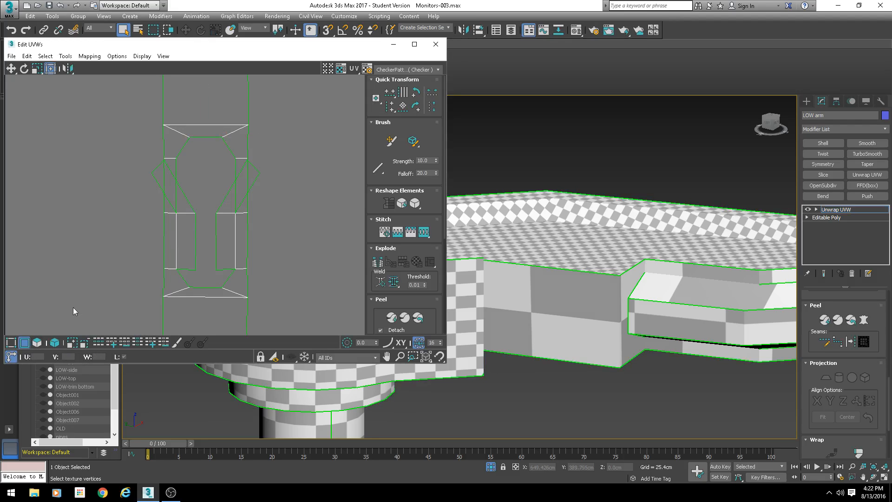
{"action": "key", "text": "3"}
{"action": "left_click", "coordinate": [229, 195]}
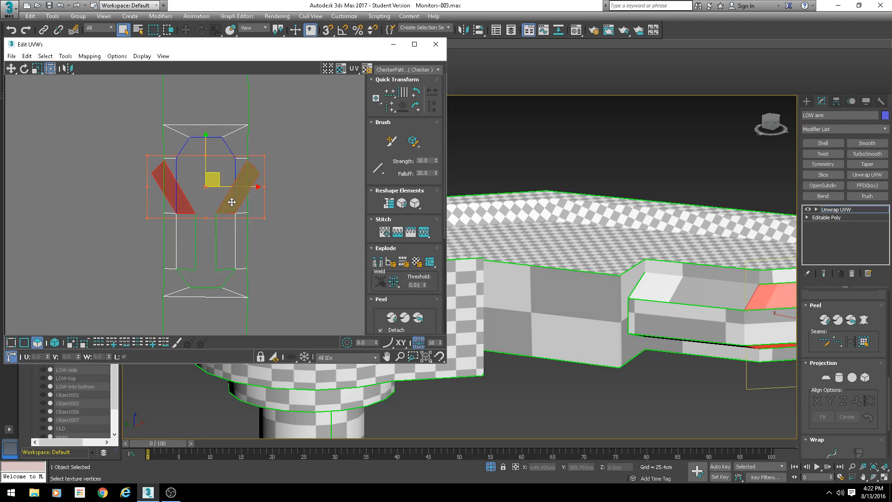
{"action": "scroll", "coordinate": [232, 202], "scroll_direction": "down", "scroll_amount": 4}
{"action": "left_click_drag", "start_coordinate": [230, 186], "coordinate": [132, 186], "text": "shift"}
{"action": "scroll", "coordinate": [207, 219], "scroll_direction": "up", "scroll_amount": 4}
{"action": "key", "text": "2"}
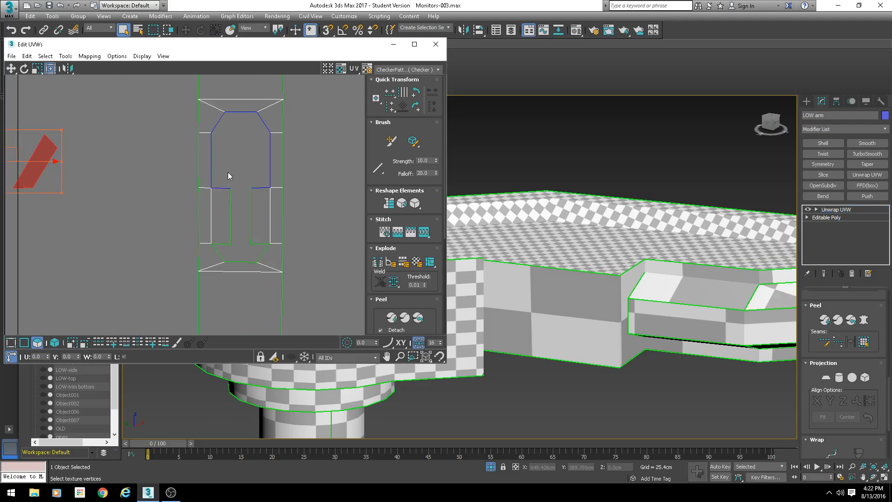
- Stitch the side, top and bottom wall pieces onto the slot's central strip along their shared edges
{"action": "left_click", "coordinate": [211, 175]}
{"action": "key", "text": "s"}
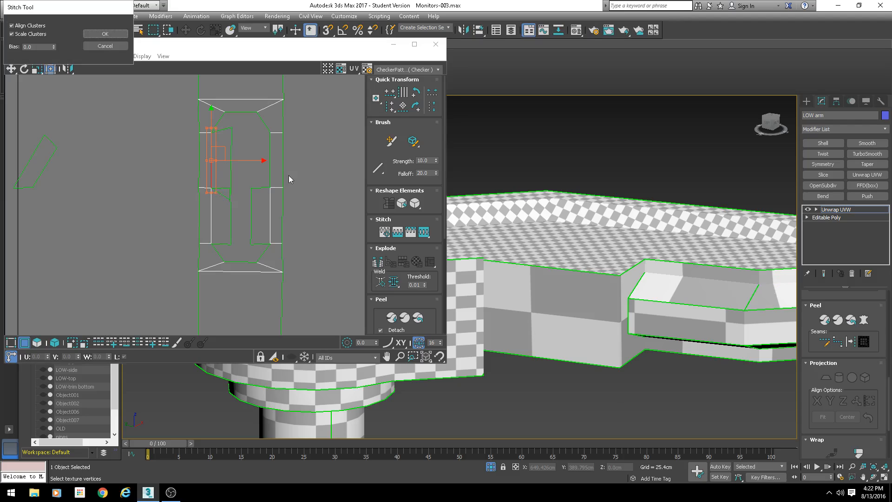
{"action": "key", "text": "space"}
{"action": "left_click", "coordinate": [271, 174]}
{"action": "key", "text": "s"}
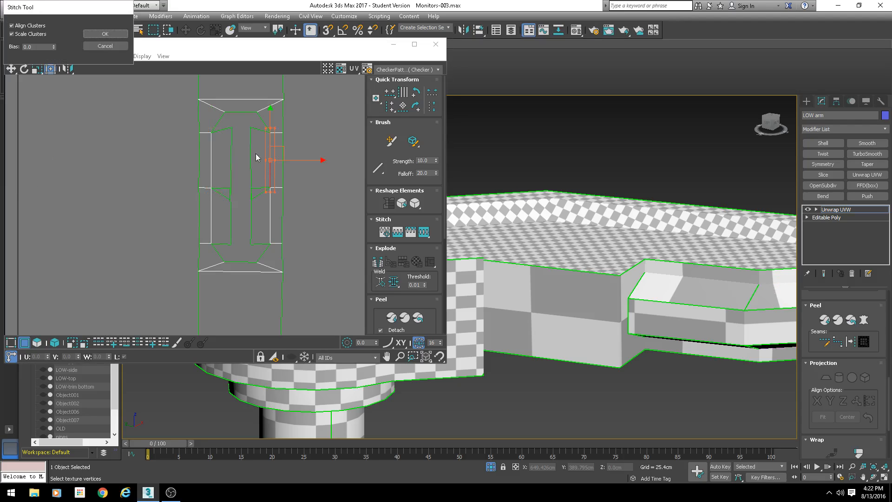
{"action": "key", "text": "space"}
{"action": "left_click", "coordinate": [241, 111]}
{"action": "key", "text": "s"}
{"action": "key", "text": "space"}
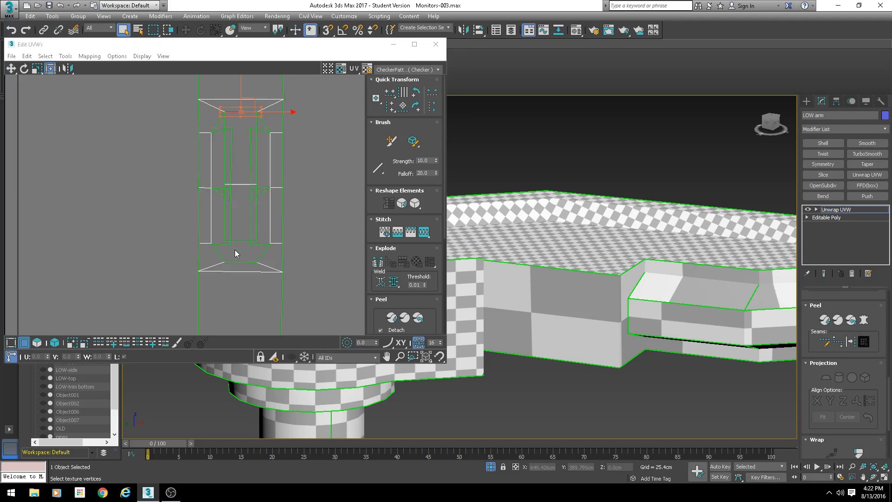
{"action": "left_click", "coordinate": [233, 261]}
{"action": "key", "text": "s"}
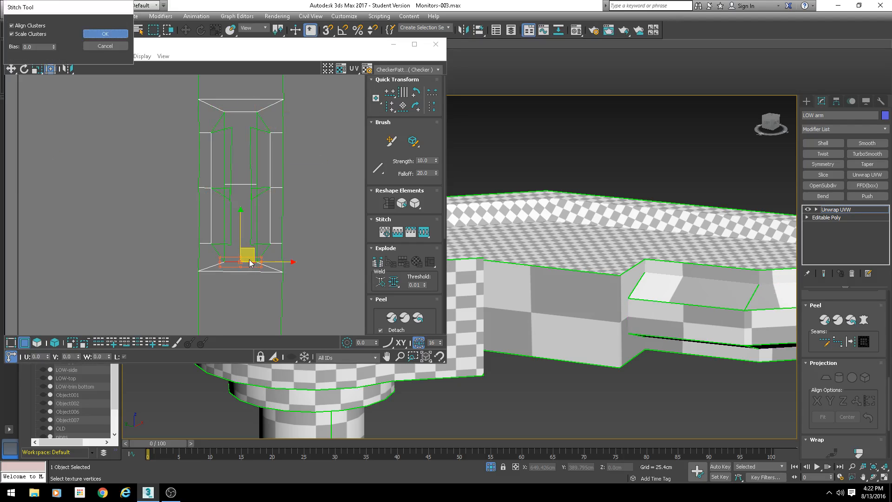
{"action": "key", "text": "space"}
- Stitch the remaining inner edges of the slot wall pieces to join them into one shell
{"action": "scroll", "coordinate": [235, 260], "scroll_direction": "up", "scroll_amount": 3}
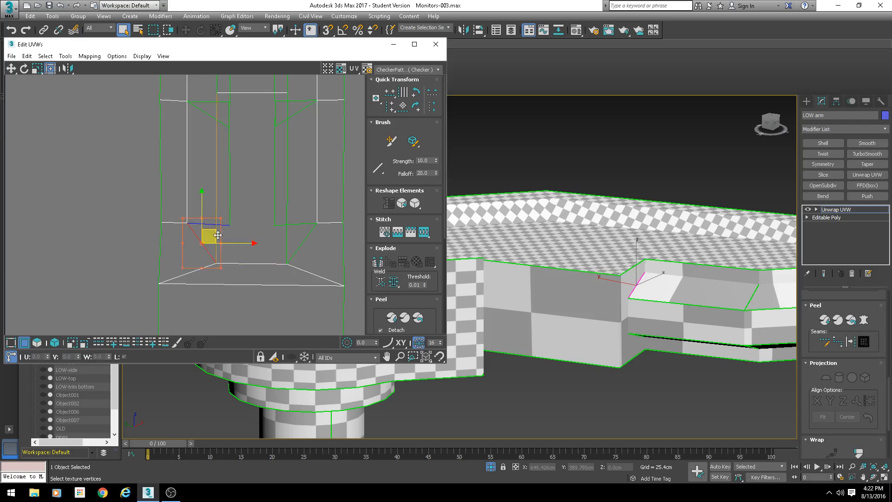
{"action": "left_click", "coordinate": [217, 184]}
{"action": "key", "text": "s"}
{"action": "key", "text": "space"}
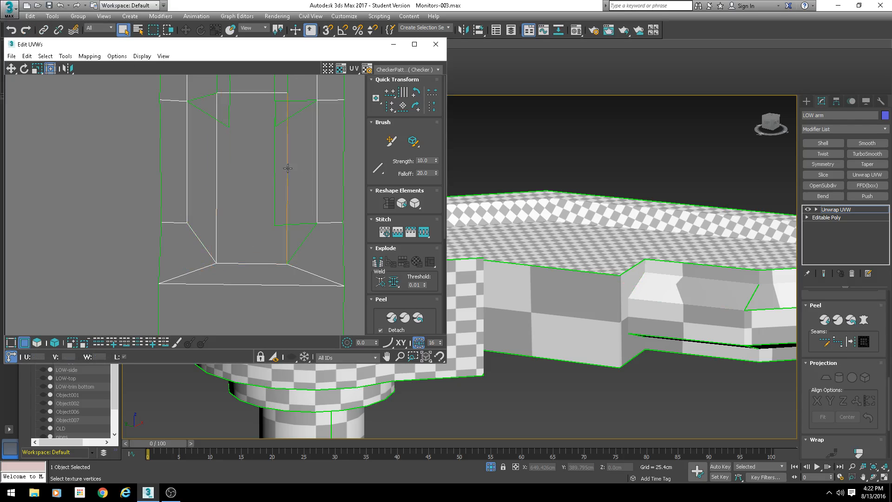
{"action": "left_click", "coordinate": [288, 168]}
{"action": "middle_click_drag", "start_coordinate": [281, 130], "coordinate": [267, 256]}
{"action": "key", "text": "s"}
{"action": "key", "text": "space"}
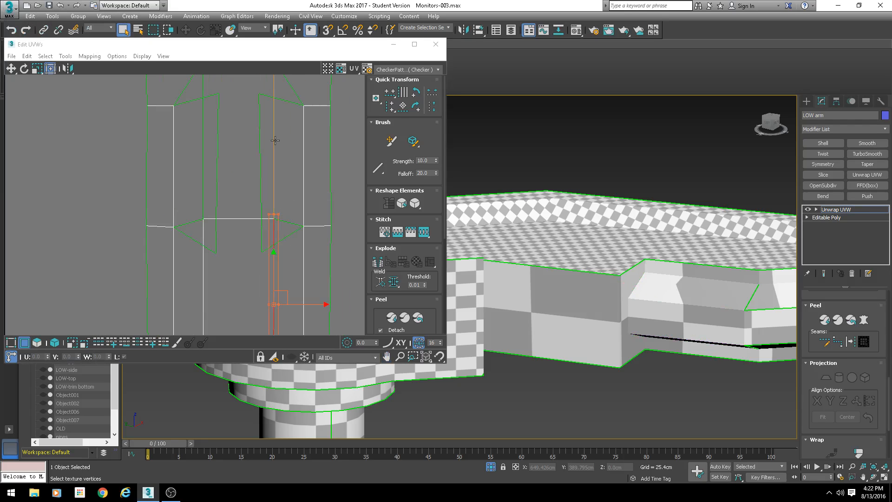
{"action": "left_click", "coordinate": [273, 141]}
{"action": "middle_click_drag", "start_coordinate": [264, 141], "coordinate": [265, 217]}
{"action": "key", "text": "s"}
{"action": "key", "text": "space"}
{"action": "left_click", "coordinate": [204, 167]}
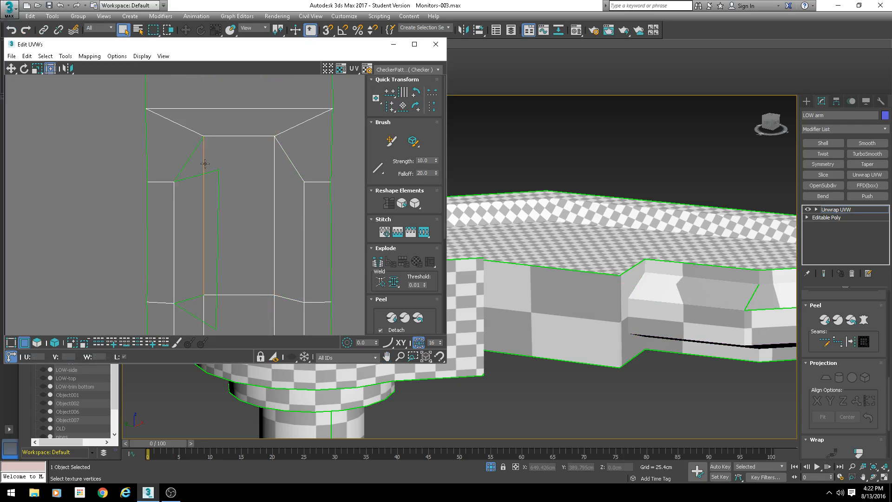
{"action": "key", "text": "s"}
{"action": "key", "text": "space"}
{"action": "left_click", "coordinate": [204, 163]}
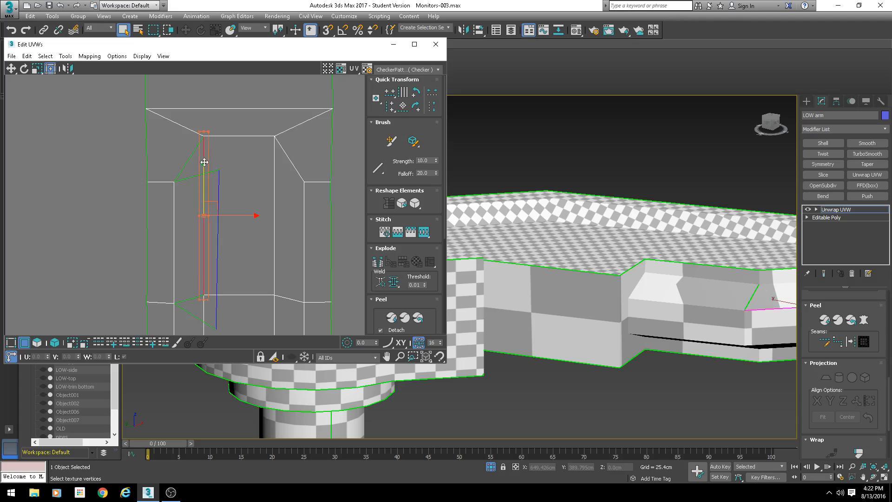
{"action": "key", "text": "s"}
{"action": "key", "text": "space"}
- Reposition the stitched slot shell within the arm's UV layout
{"action": "scroll", "coordinate": [252, 197], "scroll_direction": "down", "scroll_amount": 10}
{"action": "scroll", "coordinate": [261, 210], "scroll_direction": "down", "scroll_amount": 5}
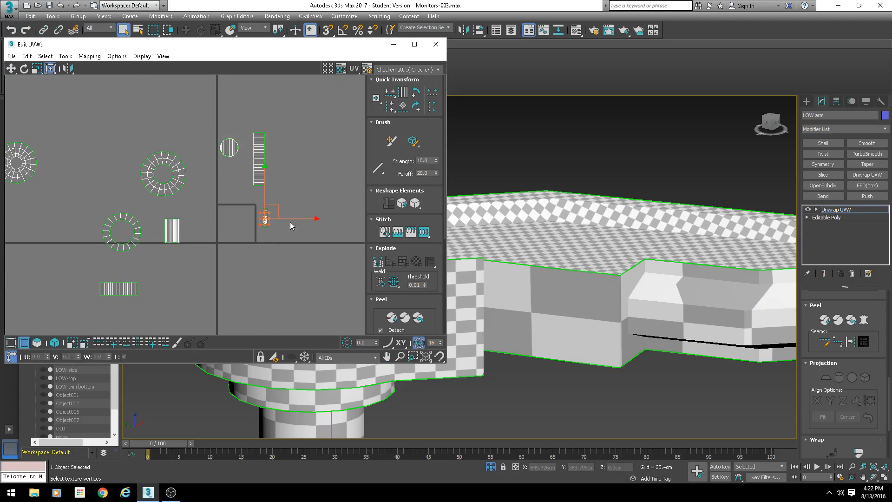
{"action": "scroll", "coordinate": [545, 288], "scroll_direction": "down", "scroll_amount": 8}
{"action": "middle_click_drag", "start_coordinate": [626, 328], "coordinate": [569, 260], "text": "alt"}
{"action": "middle_click_drag", "start_coordinate": [263, 243], "coordinate": [249, 153]}
{"action": "scroll", "coordinate": [248, 153], "scroll_direction": "down", "scroll_amount": 1}
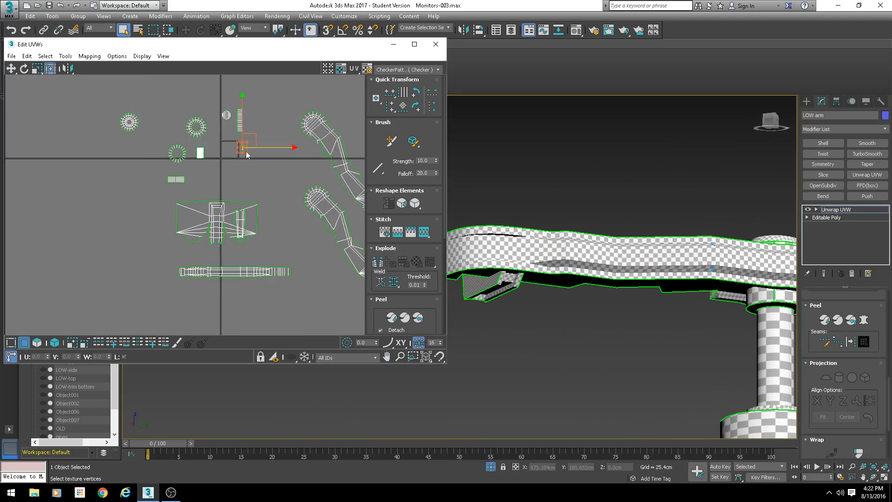
{"action": "scroll", "coordinate": [253, 215], "scroll_direction": "up", "scroll_amount": 2}
{"action": "middle_click_drag", "start_coordinate": [276, 249], "coordinate": [223, 178]}
{"action": "scroll", "coordinate": [223, 178], "scroll_direction": "down", "scroll_amount": 3}
{"action": "scroll", "coordinate": [552, 232], "scroll_direction": "down", "scroll_amount": 2}
{"action": "scroll", "coordinate": [552, 232], "scroll_direction": "down", "scroll_amount": 3}
{"action": "middle_click_drag", "start_coordinate": [552, 232], "coordinate": [559, 297]}
{"action": "scroll", "coordinate": [559, 297], "scroll_direction": "up", "scroll_amount": 5}
- Convert the arm to Editable Poly, collapsing the Unwrap UVW modifier
{"action": "right_click", "coordinate": [491, 247]}
{"action": "mouse_move", "coordinate": [537, 344]}
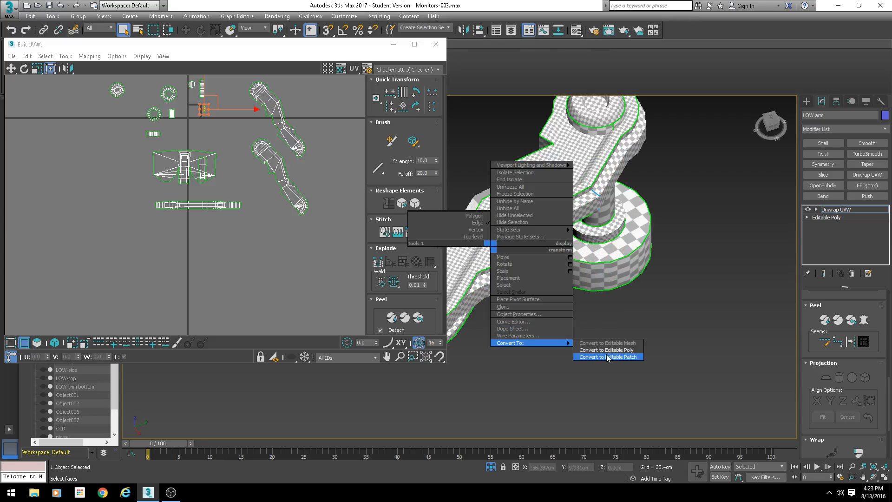
{"action": "left_click", "coordinate": [604, 352]}
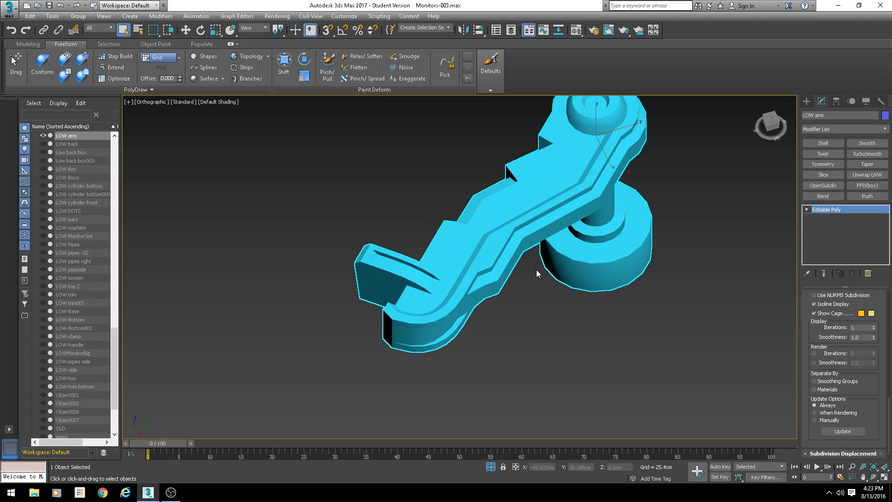
- Isolate the arm, select the unwrapped slot wall element and copy it across into the second slot opening
{"action": "left_click", "coordinate": [491, 467]}
{"action": "scroll", "coordinate": [804, 324], "scroll_direction": "up", "scroll_amount": 10}
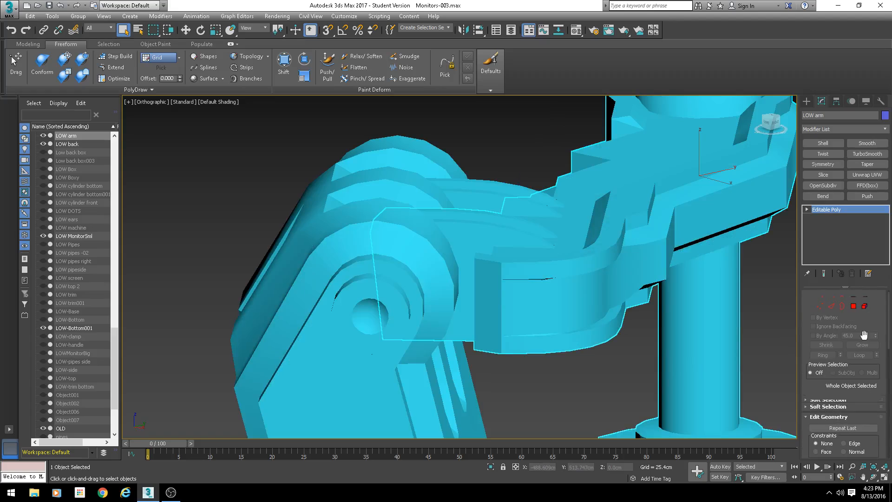
{"action": "scroll", "coordinate": [582, 297], "scroll_direction": "down", "scroll_amount": 3}
{"action": "middle_click_drag", "start_coordinate": [576, 297], "coordinate": [507, 323], "text": "alt"}
{"action": "left_click", "coordinate": [449, 280]}
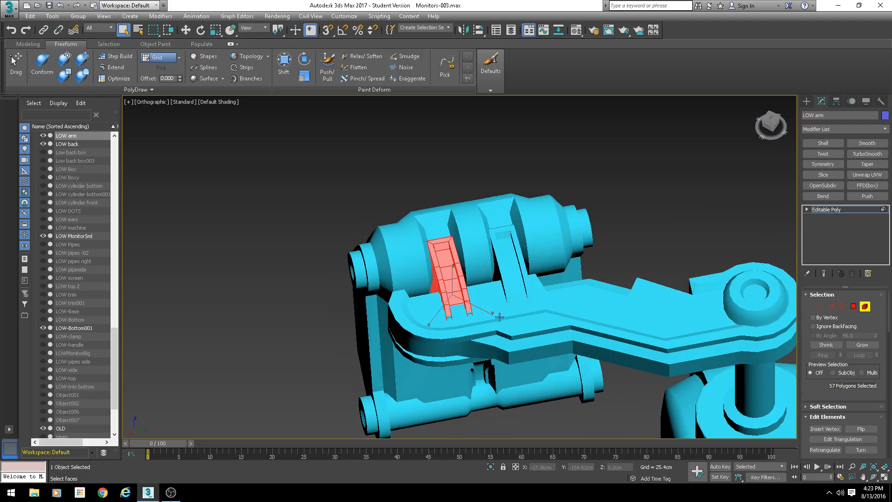
{"action": "scroll", "coordinate": [530, 319], "scroll_direction": "up", "scroll_amount": 2}
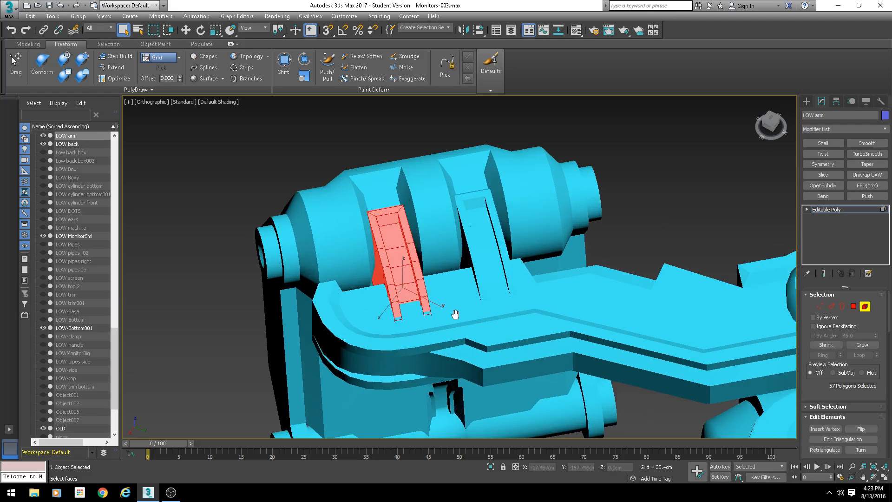
{"action": "scroll", "coordinate": [456, 315], "scroll_direction": "down", "scroll_amount": 2}
{"action": "middle_click_drag", "start_coordinate": [534, 338], "coordinate": [541, 323], "text": "alt"}
{"action": "middle_click_drag", "start_coordinate": [425, 329], "coordinate": [413, 314]}
{"action": "scroll", "coordinate": [405, 262], "scroll_direction": "up", "scroll_amount": 3}
{"action": "key", "text": "w"}
{"action": "scroll", "coordinate": [404, 260], "scroll_direction": "down", "scroll_amount": 1}
{"action": "middle_click_drag", "start_coordinate": [403, 258], "coordinate": [344, 252]}
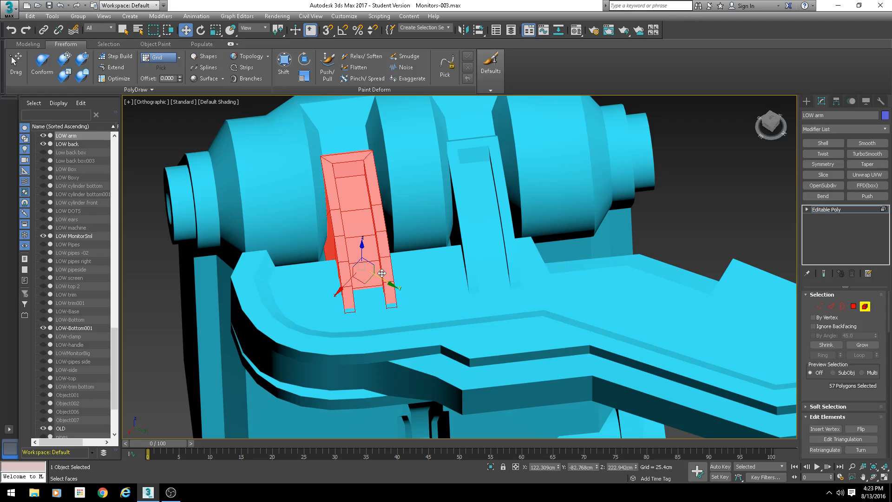
{"action": "middle_click_drag", "start_coordinate": [406, 248], "coordinate": [350, 266]}
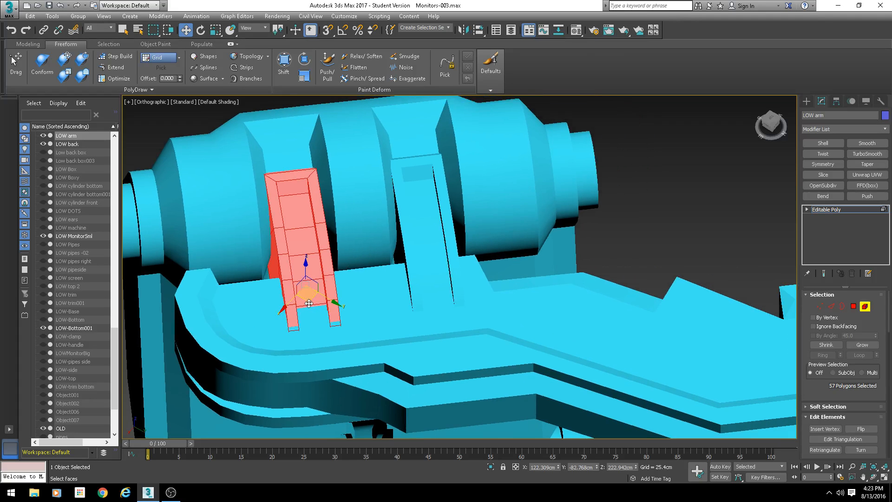
{"action": "left_click_drag", "start_coordinate": [313, 301], "coordinate": [432, 288], "text": "shift"}
- Show edged faces, reselect the whole arm, apply an Unwrap UVW modifier and open the UV editor
{"action": "key", "text": "F4"}
{"action": "left_click", "coordinate": [491, 249]}
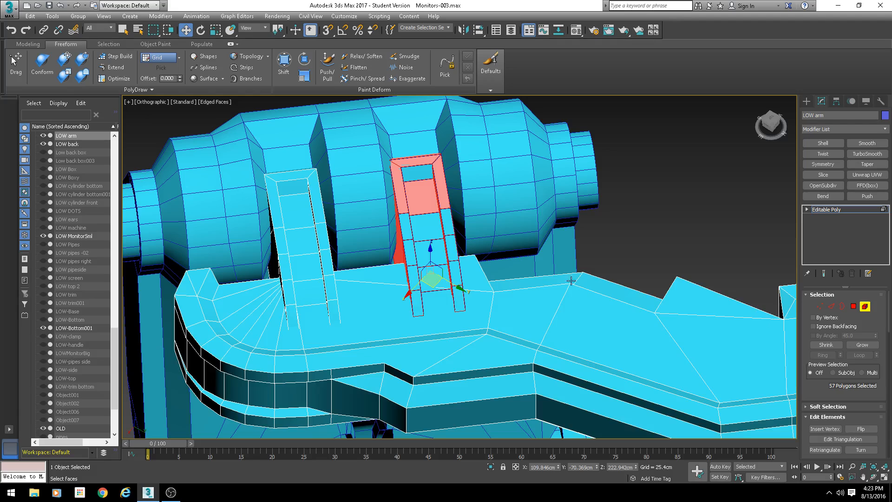
{"action": "left_click", "coordinate": [865, 306]}
{"action": "scroll", "coordinate": [491, 298], "scroll_direction": "down", "scroll_amount": 3}
{"action": "left_click", "coordinate": [451, 251]}
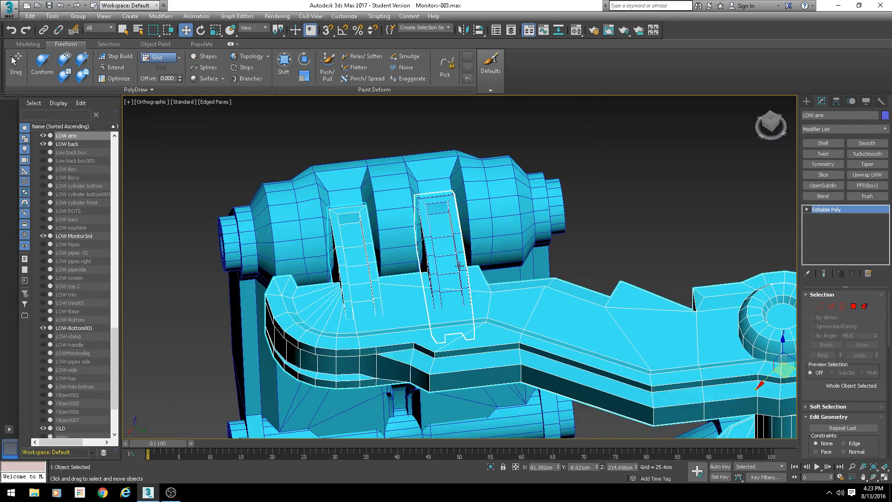
{"action": "left_click", "coordinate": [510, 318]}
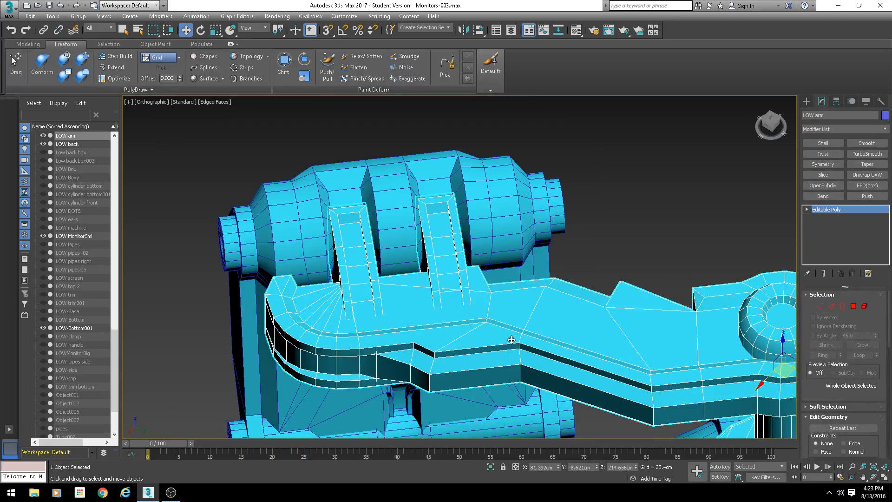
{"action": "key", "text": "u"}
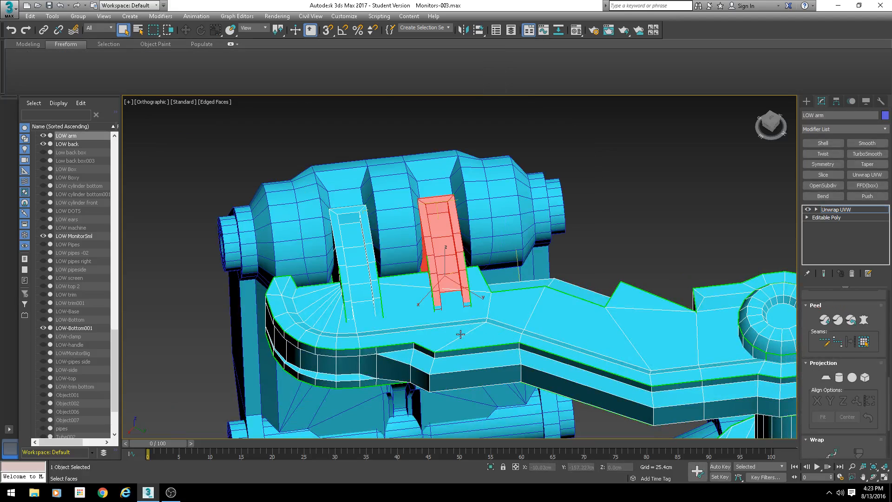
{"action": "scroll", "coordinate": [494, 305], "scroll_direction": "down", "scroll_amount": 2}
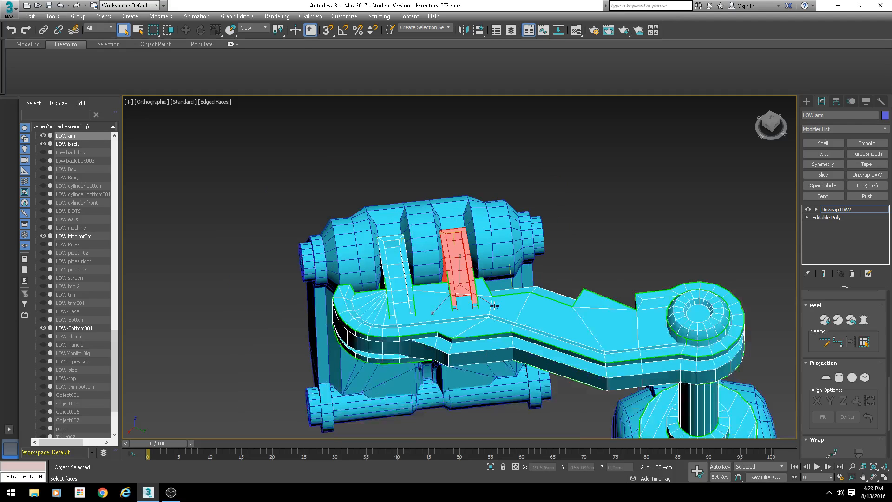
{"action": "scroll", "coordinate": [827, 349], "scroll_direction": "down", "scroll_amount": 5}
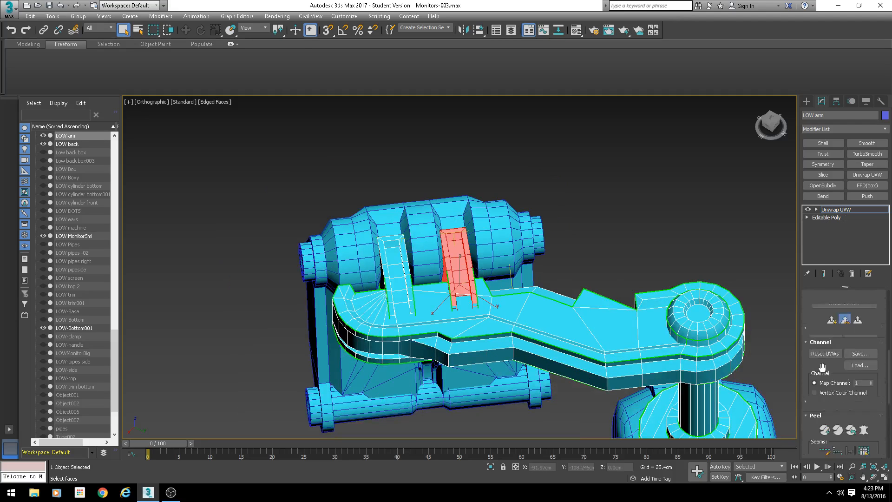
{"action": "scroll", "coordinate": [828, 353], "scroll_direction": "up", "scroll_amount": 1}
{"action": "left_click", "coordinate": [844, 413]}
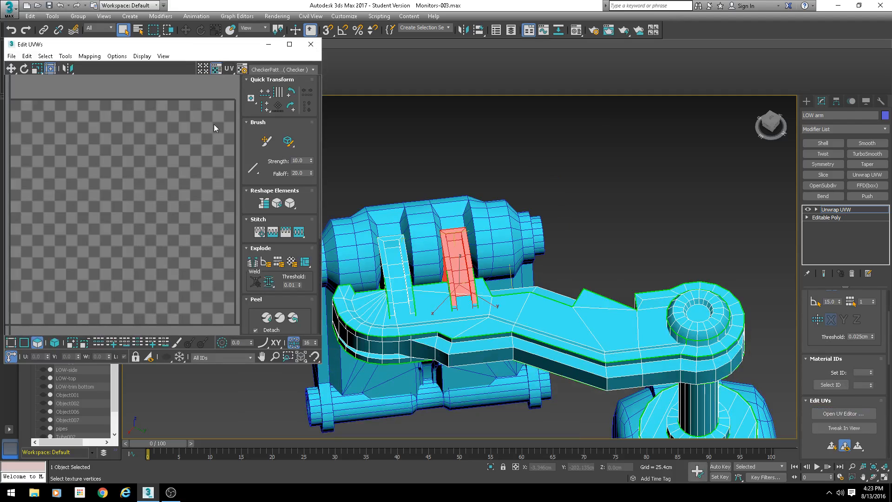
- Select faces of the copied slot to locate their UV shell, undoing an accidental move
{"action": "scroll", "coordinate": [112, 186], "scroll_direction": "down", "scroll_amount": 4}
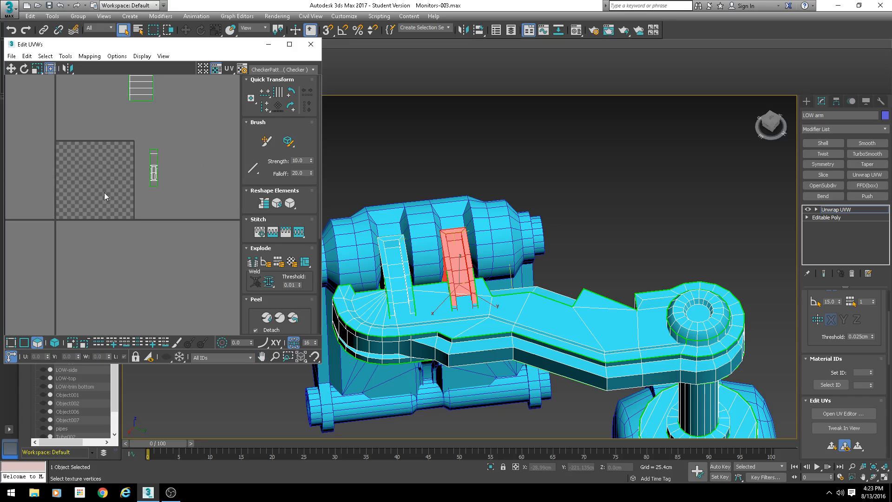
{"action": "left_click", "coordinate": [54, 343]}
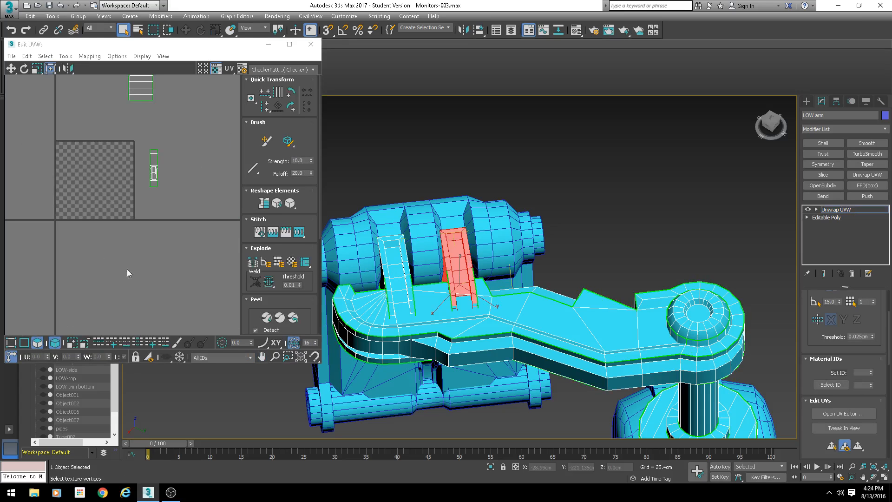
{"action": "left_click", "coordinate": [388, 262]}
{"action": "scroll", "coordinate": [113, 218], "scroll_direction": "down", "scroll_amount": 4}
{"action": "middle_click_drag", "start_coordinate": [111, 223], "coordinate": [146, 91]}
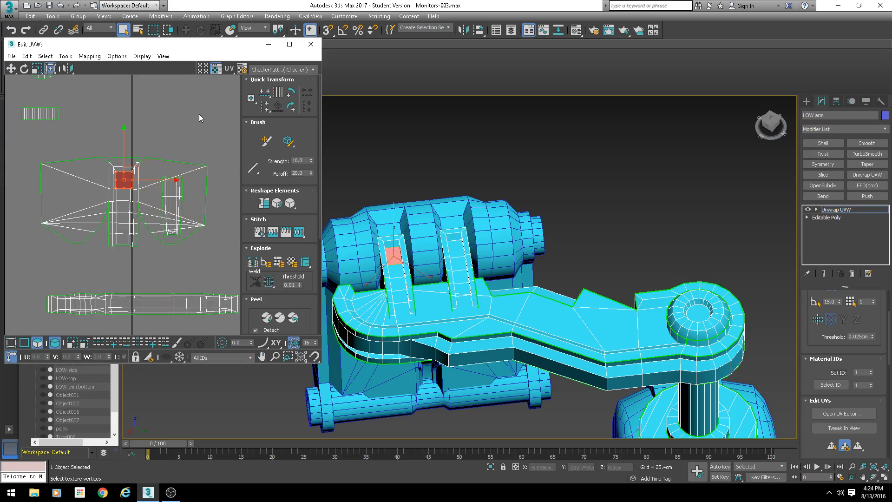
{"action": "left_click", "coordinate": [79, 275]}
{"action": "scroll", "coordinate": [114, 266], "scroll_direction": "down", "scroll_amount": 3}
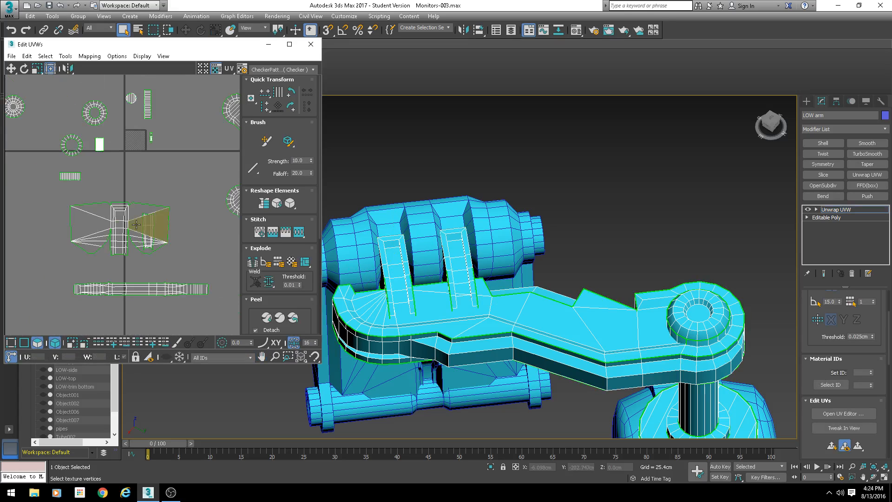
{"action": "mouse_move", "coordinate": [102, 230]}
{"action": "left_mouse_down"}
{"action": "mouse_move", "coordinate": [1, 243]}
{"action": "mouse_move", "coordinate": [121, 237]}
{"action": "mouse_move", "coordinate": [99, 240]}
{"action": "left_mouse_up"}
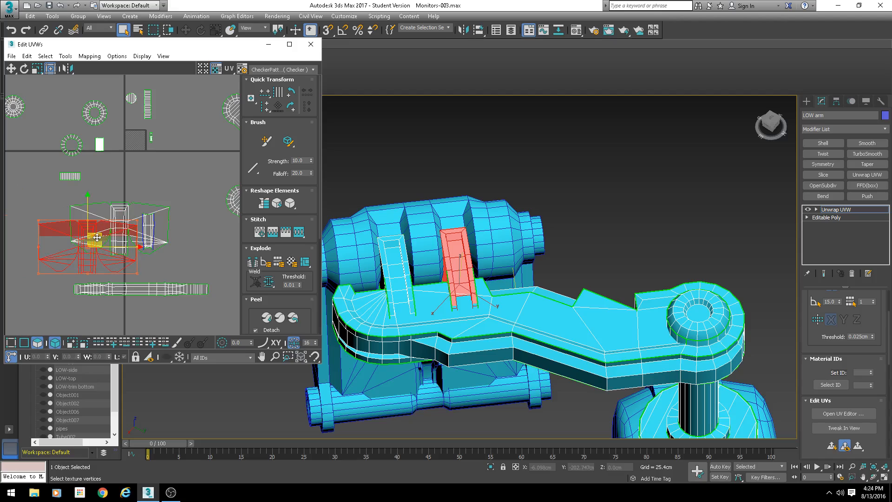
{"action": "key", "text": "ctrl+z"}
{"action": "left_click", "coordinate": [160, 178]}
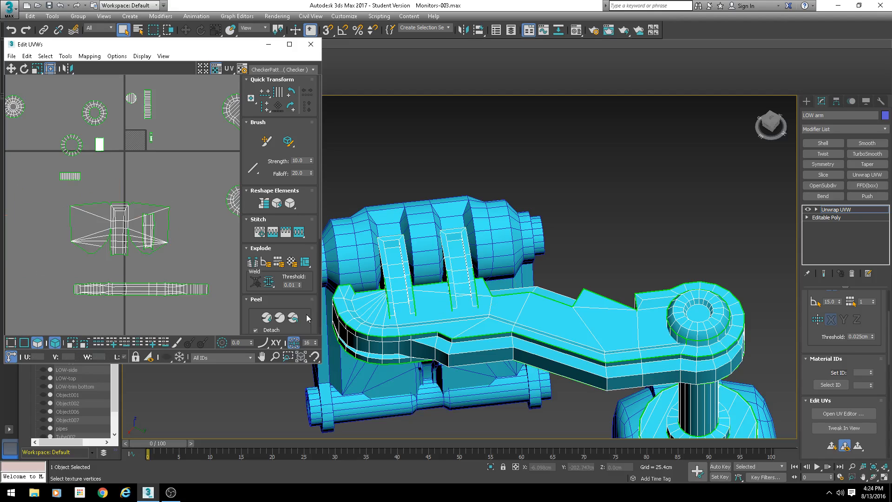
- Pack all of the arm's UV shells into the UV square with Rescale enabled
{"action": "left_click_drag", "start_coordinate": [246, 310], "coordinate": [279, 211]}
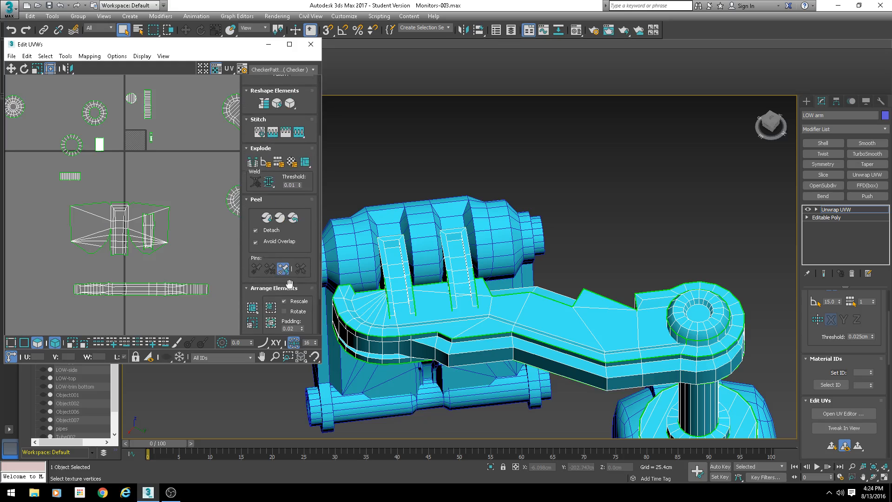
{"action": "left_click", "coordinate": [269, 325]}
{"action": "scroll", "coordinate": [116, 147], "scroll_direction": "up", "scroll_amount": 10}
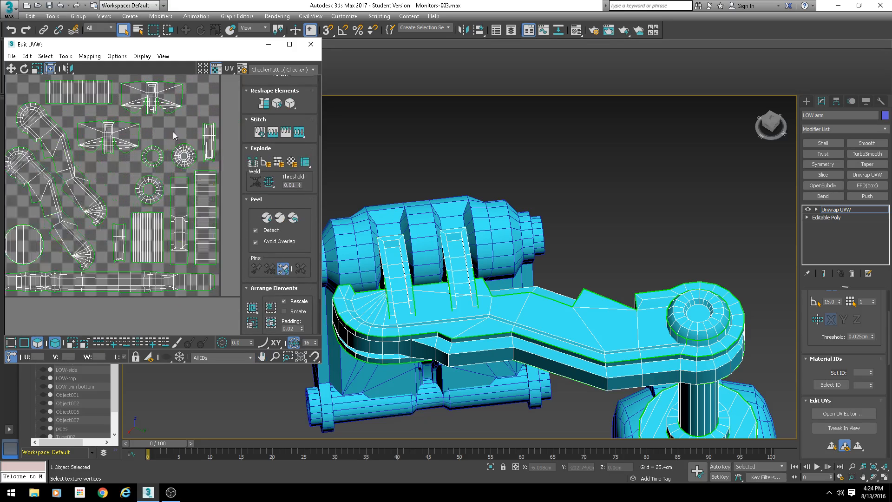
- Select the copied slot's UV shell to see which faces it covers on the arm
{"action": "left_click", "coordinate": [125, 131]}
{"action": "left_click", "coordinate": [138, 102]}
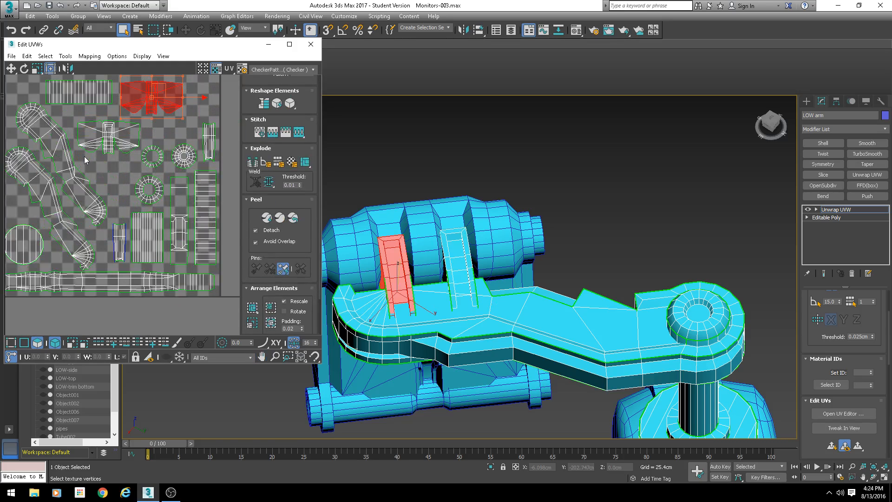
{"action": "scroll", "coordinate": [97, 158], "scroll_direction": "up", "scroll_amount": 3}
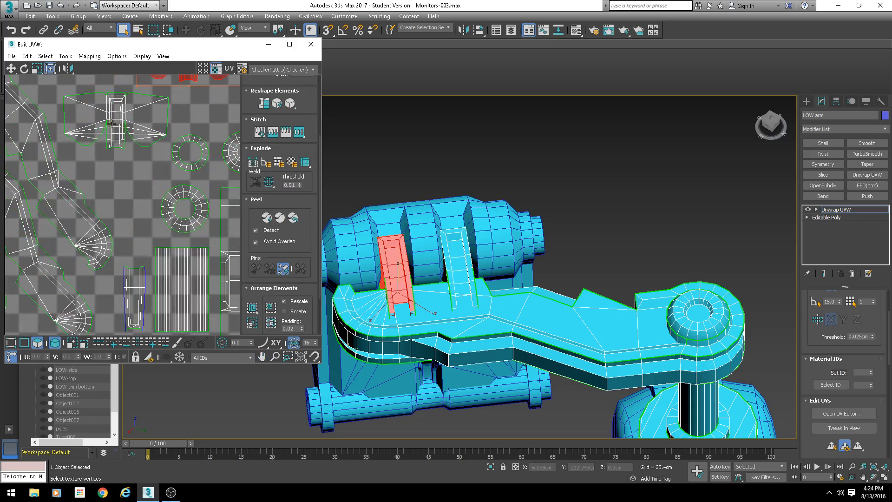
{"action": "scroll", "coordinate": [131, 176], "scroll_direction": "down", "scroll_amount": 3}
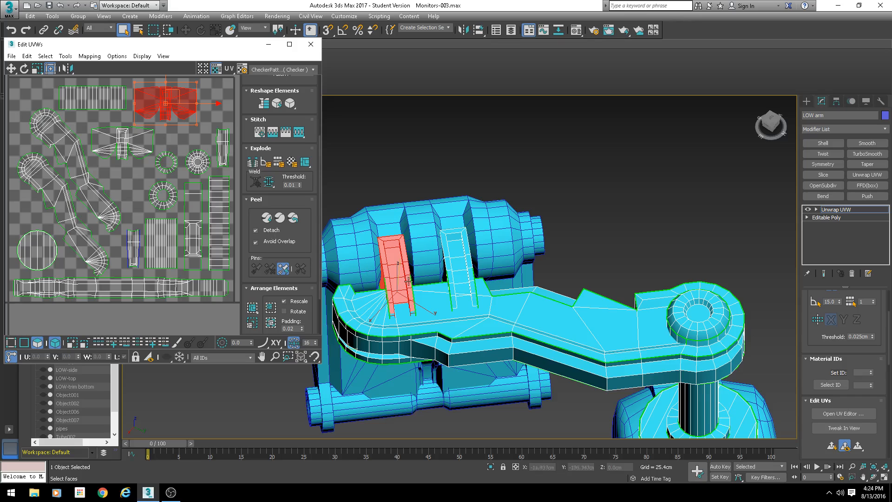
- End isolation, select the small monitor object, and undo an accidental edit on it
{"action": "middle_click_drag", "start_coordinate": [453, 286], "coordinate": [451, 241], "text": "alt"}
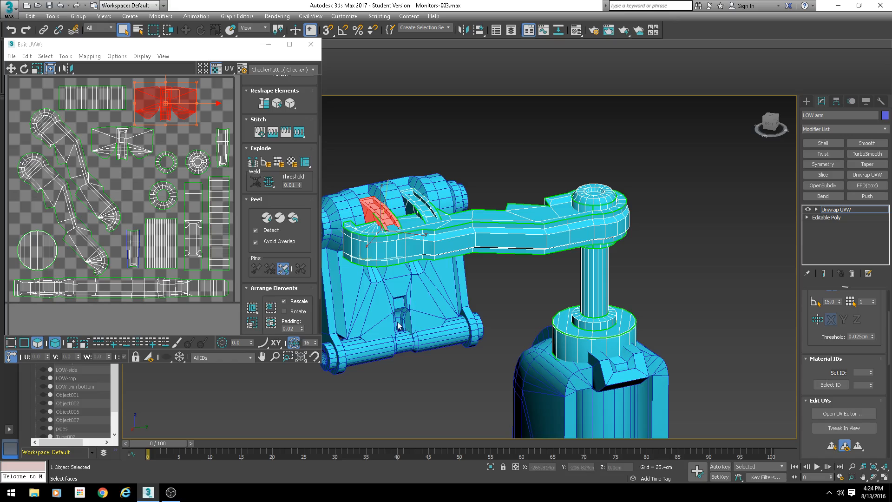
{"action": "middle_click_drag", "start_coordinate": [394, 270], "coordinate": [434, 254]}
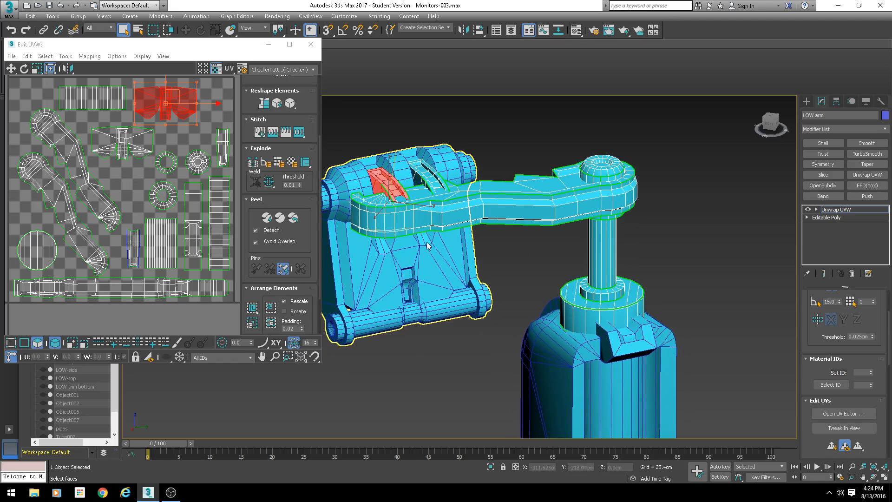
{"action": "right_click", "coordinate": [417, 196]}
{"action": "mouse_move", "coordinate": [464, 295]}
{"action": "left_click", "coordinate": [526, 300]}
{"action": "middle_click_drag", "start_coordinate": [529, 300], "coordinate": [573, 297], "text": "alt"}
{"action": "left_click", "coordinate": [568, 284]}
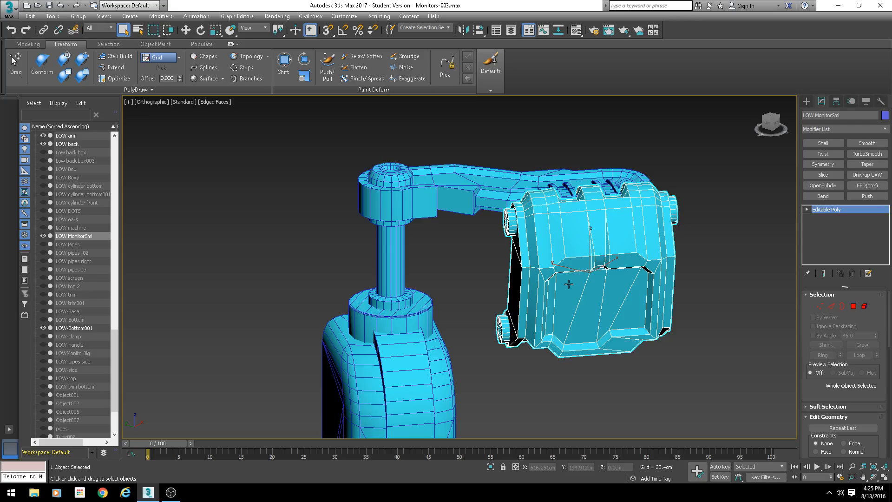
{"action": "middle_click_drag", "start_coordinate": [587, 361], "coordinate": [530, 355], "text": "alt"}
{"action": "scroll", "coordinate": [544, 352], "scroll_direction": "up", "scroll_amount": 5}
{"action": "key", "text": "ctrl+z"}
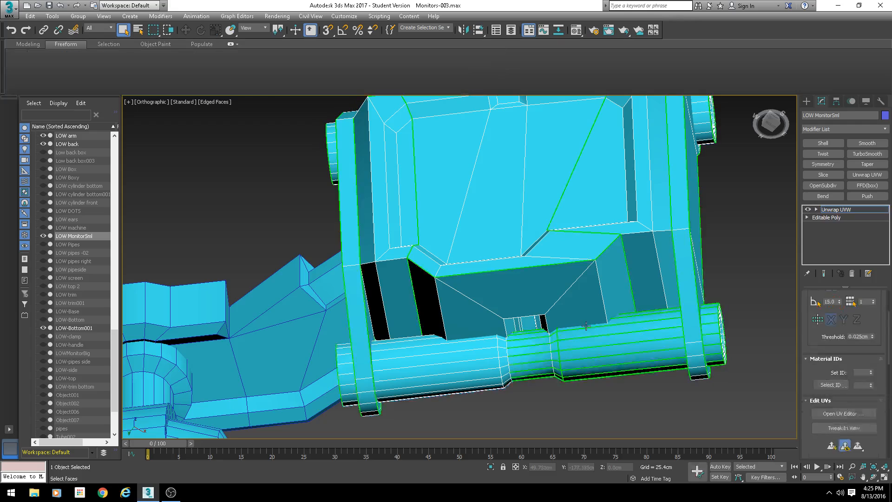
- Open the UV editor for the small monitor and examine its UV shells against the model
{"action": "left_click_drag", "start_coordinate": [801, 341], "coordinate": [815, 418]}
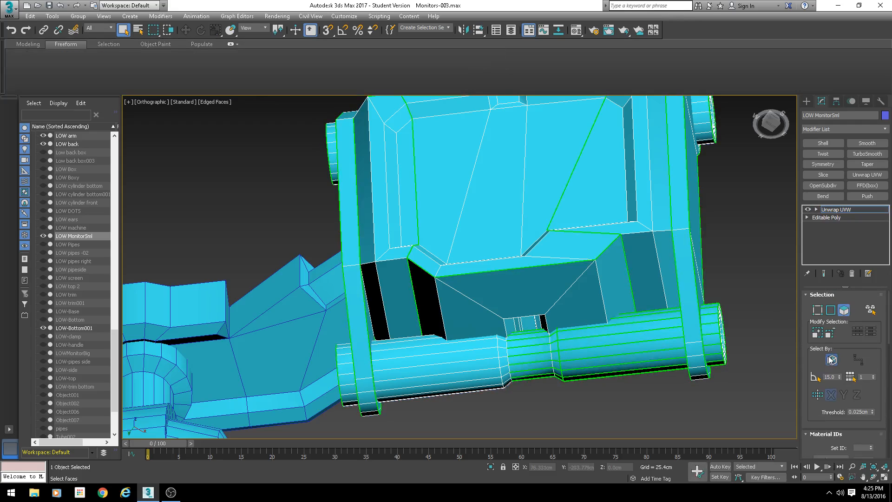
{"action": "scroll", "coordinate": [832, 361], "scroll_direction": "down", "scroll_amount": 6}
{"action": "left_click", "coordinate": [835, 405]}
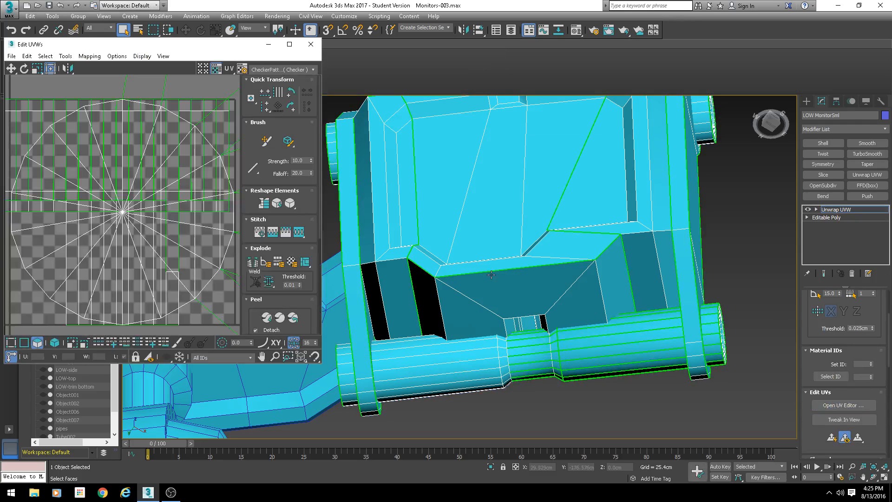
{"action": "scroll", "coordinate": [504, 265], "scroll_direction": "down", "scroll_amount": 5}
{"action": "middle_click_drag", "start_coordinate": [504, 266], "coordinate": [501, 306], "text": "alt"}
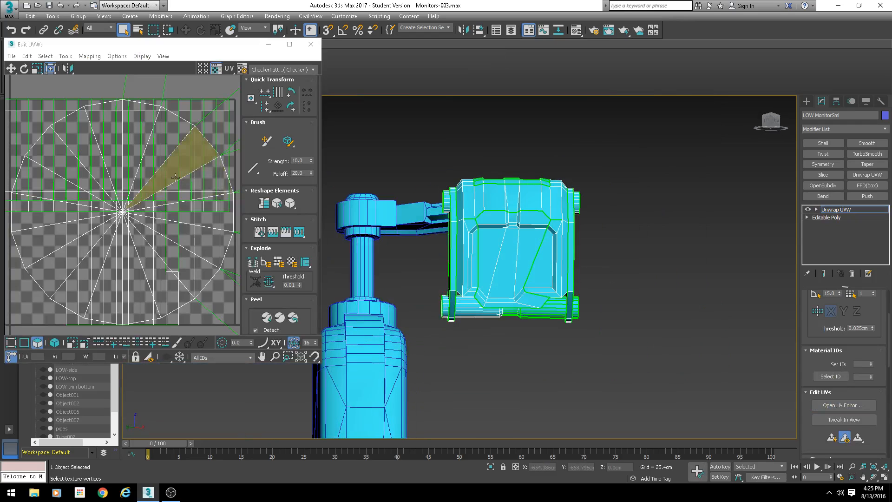
{"action": "scroll", "coordinate": [162, 181], "scroll_direction": "down", "scroll_amount": 7}
{"action": "middle_click_drag", "start_coordinate": [193, 194], "coordinate": [150, 186]}
{"action": "scroll", "coordinate": [146, 187], "scroll_direction": "up", "scroll_amount": 2}
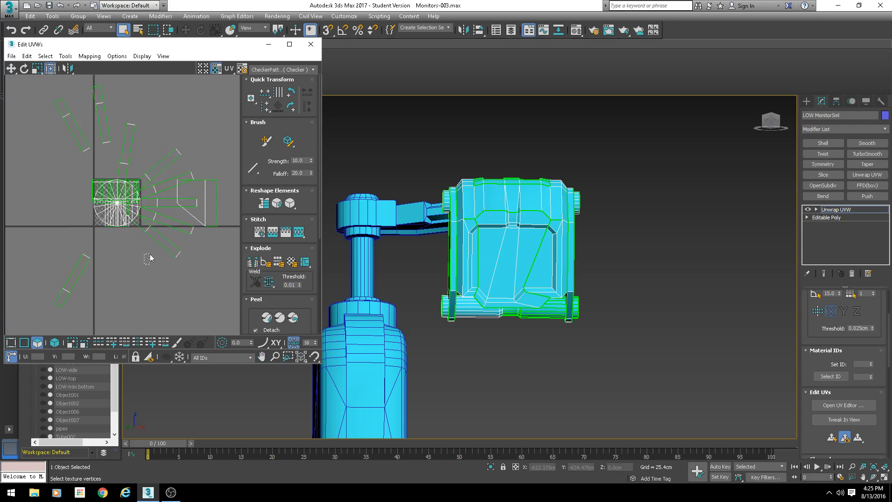
{"action": "left_click_drag", "start_coordinate": [150, 255], "coordinate": [166, 225]}
{"action": "middle_click_drag", "start_coordinate": [564, 327], "coordinate": [462, 359], "text": "alt"}
{"action": "scroll", "coordinate": [499, 276], "scroll_direction": "up", "scroll_amount": 5}
{"action": "middle_click_drag", "start_coordinate": [525, 242], "coordinate": [431, 194], "text": "alt"}
{"action": "scroll", "coordinate": [533, 136], "scroll_direction": "up", "scroll_amount": 5}
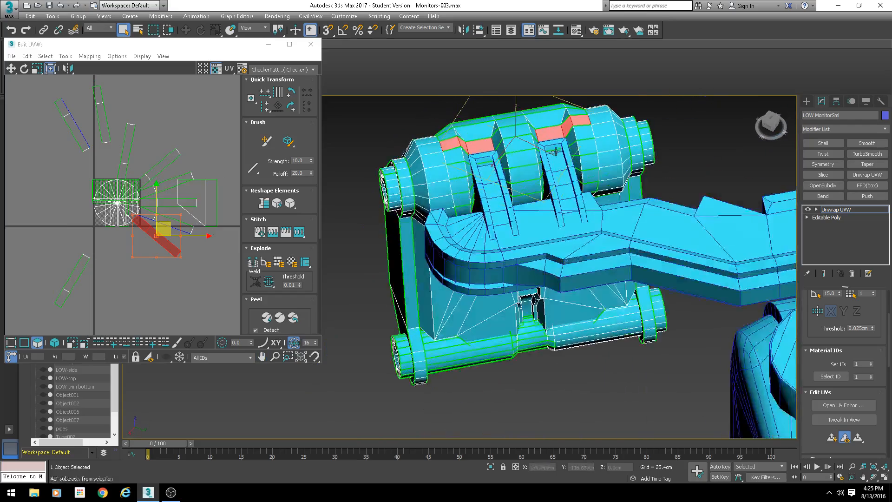
{"action": "scroll", "coordinate": [102, 247], "scroll_direction": "down", "scroll_amount": 5}
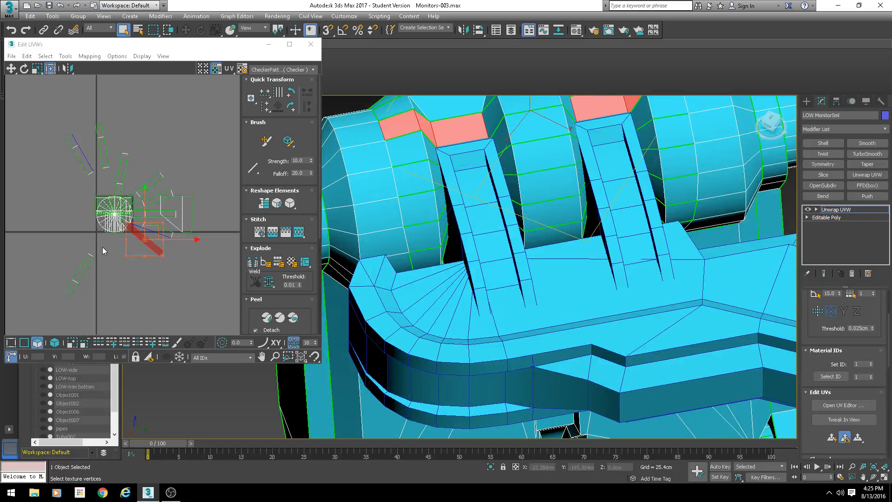
- Apply Flatten Mapping to all of the monitor's UVs with default settings
{"action": "left_click", "coordinate": [130, 113]}
{"action": "left_click", "coordinate": [90, 57]}
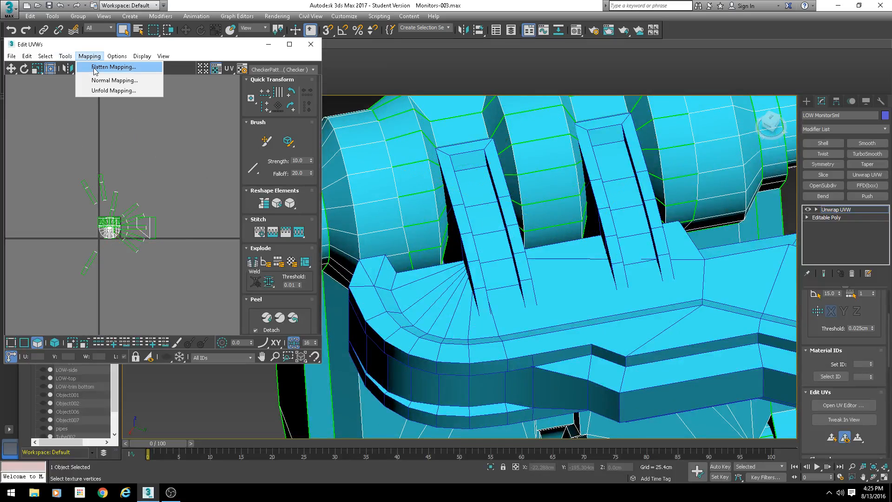
{"action": "left_click", "coordinate": [93, 66]}
{"action": "key", "text": "Return"}
{"action": "scroll", "coordinate": [107, 224], "scroll_direction": "up", "scroll_amount": 8}
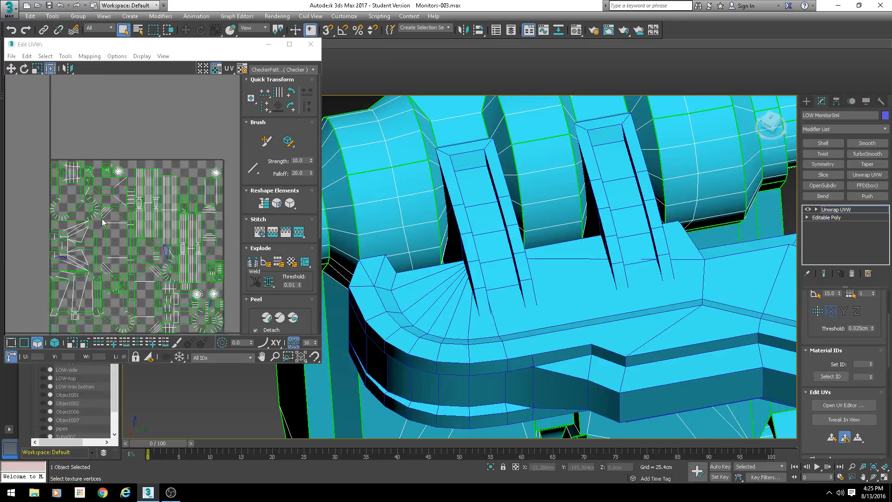
- Select all the monitor's UVs, then select its two cylinder end caps as elements
{"action": "middle_click_drag", "start_coordinate": [168, 238], "coordinate": [135, 144]}
{"action": "scroll", "coordinate": [127, 181], "scroll_direction": "down", "scroll_amount": 5}
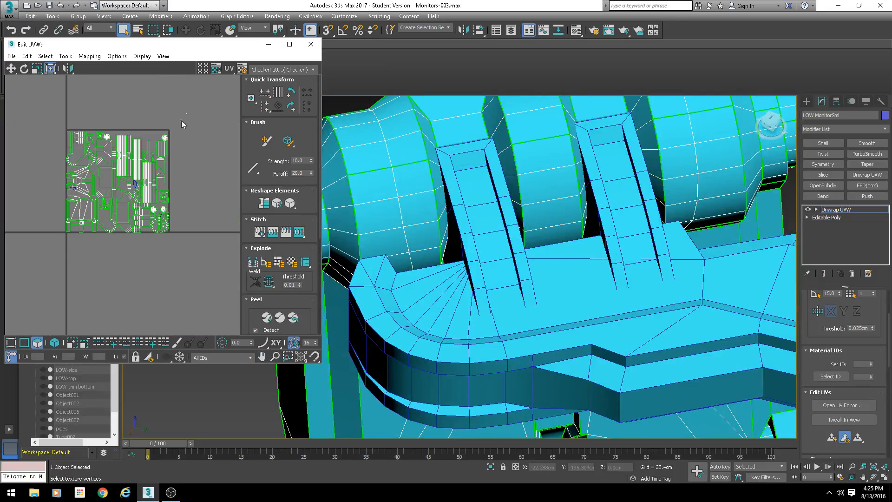
{"action": "left_click_drag", "start_coordinate": [185, 114], "coordinate": [52, 253]}
{"action": "scroll", "coordinate": [65, 260], "scroll_direction": "down", "scroll_amount": 3}
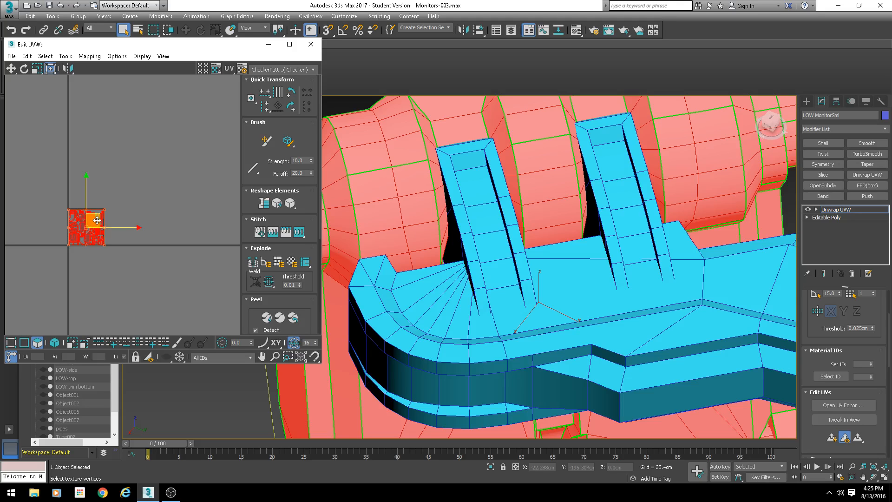
{"action": "scroll", "coordinate": [514, 218], "scroll_direction": "down", "scroll_amount": 6}
{"action": "middle_click_drag", "start_coordinate": [514, 220], "coordinate": [619, 244], "text": "alt"}
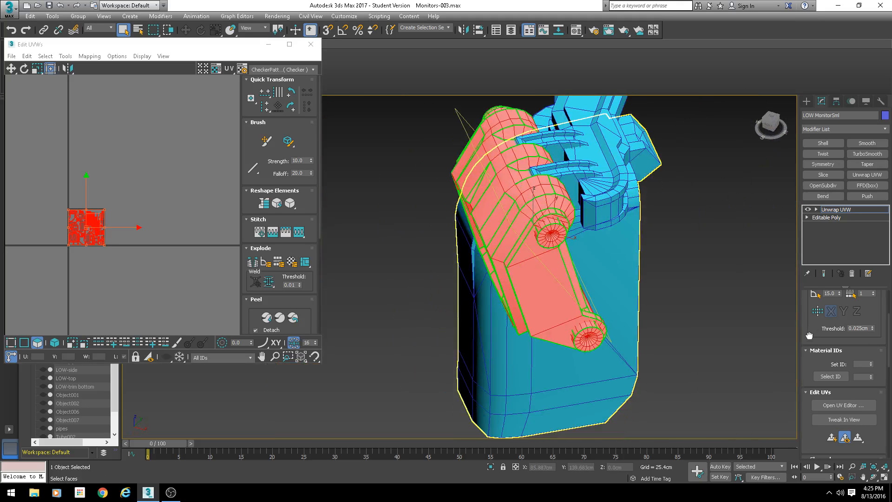
{"action": "scroll", "coordinate": [850, 342], "scroll_direction": "up", "scroll_amount": 3}
{"action": "left_click", "coordinate": [871, 310]}
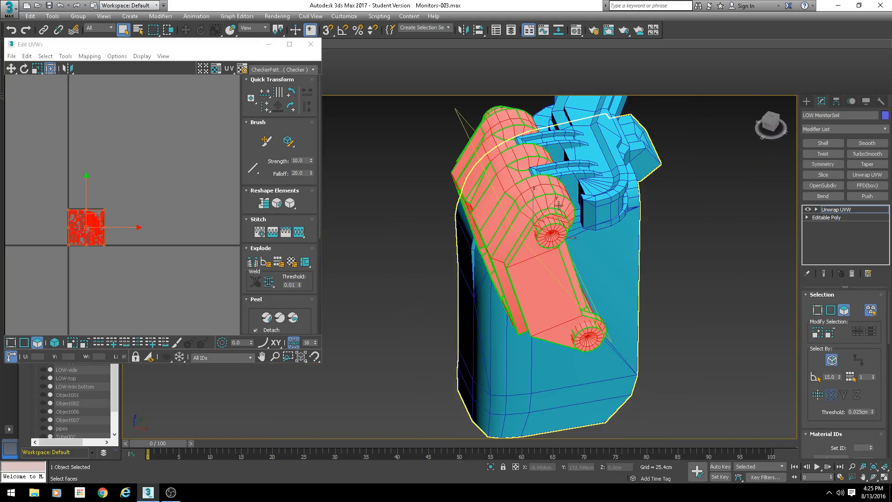
{"action": "left_click", "coordinate": [543, 228]}
{"action": "left_click", "coordinate": [587, 334], "text": "ctrl"}
- Rearrange the monitor's UV shells, moving the end caps aside and shifting the main layout to the right
{"action": "middle_click_drag", "start_coordinate": [117, 242], "coordinate": [83, 173]}
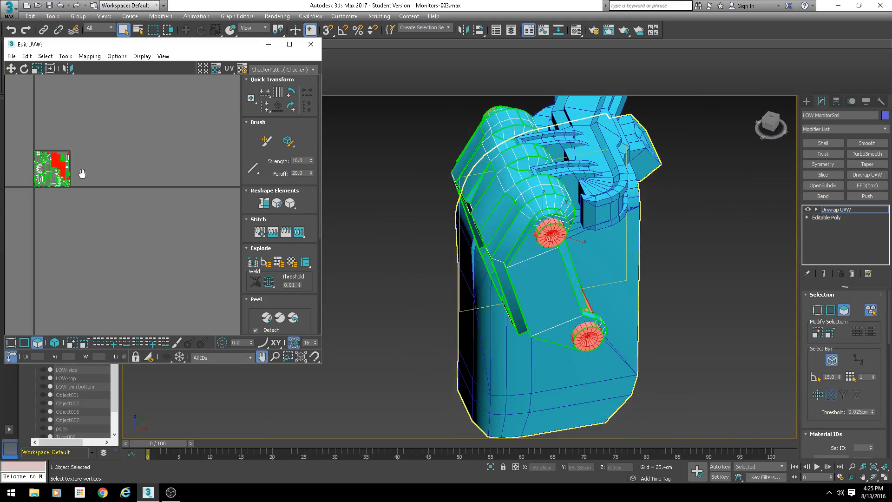
{"action": "left_click_drag", "start_coordinate": [70, 147], "coordinate": [52, 115]}
{"action": "left_click", "coordinate": [512, 293]}
{"action": "middle_click_drag", "start_coordinate": [510, 294], "coordinate": [523, 271], "text": "alt"}
{"action": "middle_click_drag", "start_coordinate": [73, 200], "coordinate": [189, 177]}
{"action": "left_click_drag", "start_coordinate": [177, 130], "coordinate": [174, 185]}
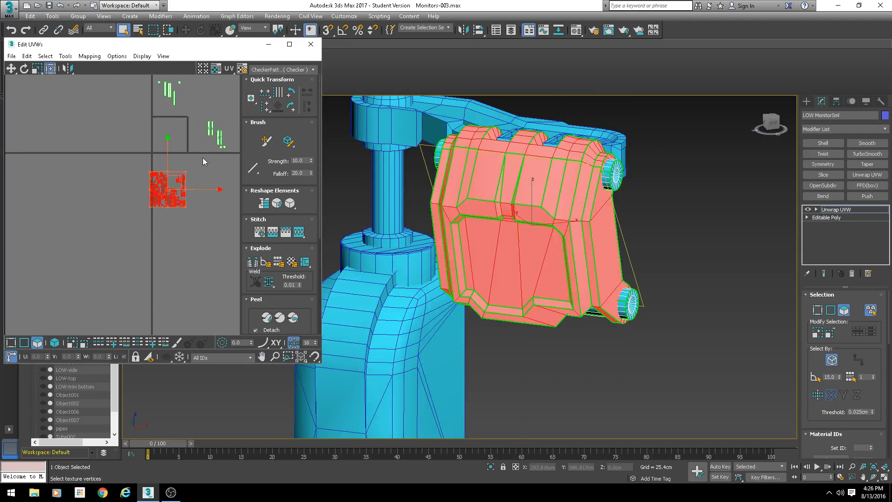
- Locate the monitor's slot wall strip shells in the UV editor and switch to edge selection
{"action": "scroll", "coordinate": [204, 156], "scroll_direction": "up", "scroll_amount": 3}
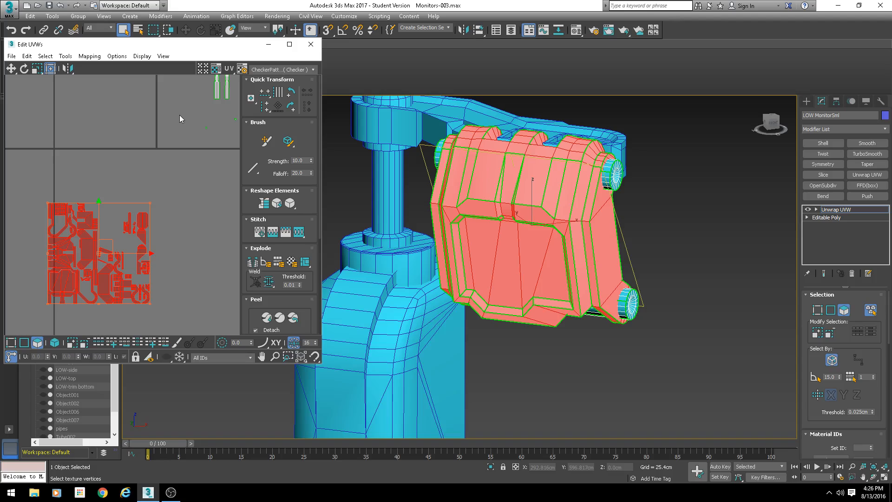
{"action": "scroll", "coordinate": [190, 153], "scroll_direction": "down", "scroll_amount": 1}
{"action": "middle_click_drag", "start_coordinate": [193, 170], "coordinate": [54, 234]}
{"action": "scroll", "coordinate": [99, 155], "scroll_direction": "up", "scroll_amount": 3}
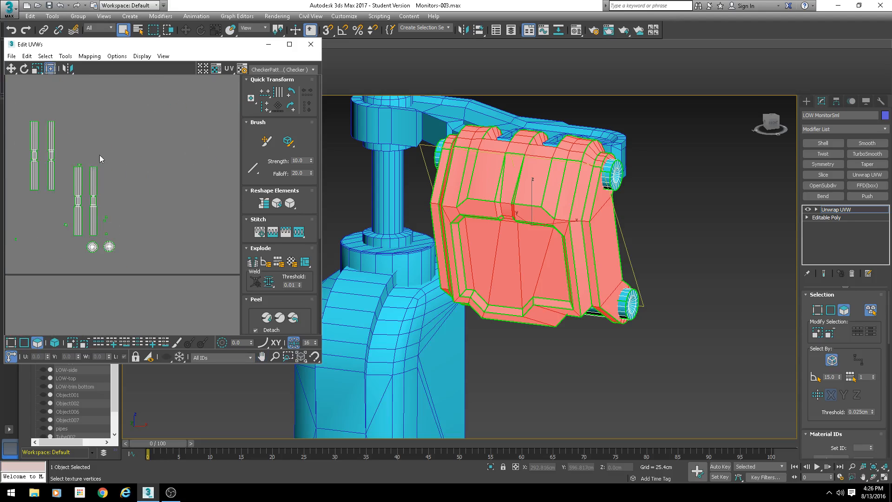
{"action": "middle_click_drag", "start_coordinate": [109, 184], "coordinate": [233, 205]}
{"action": "scroll", "coordinate": [169, 194], "scroll_direction": "up", "scroll_amount": 3}
{"action": "left_click", "coordinate": [154, 182]}
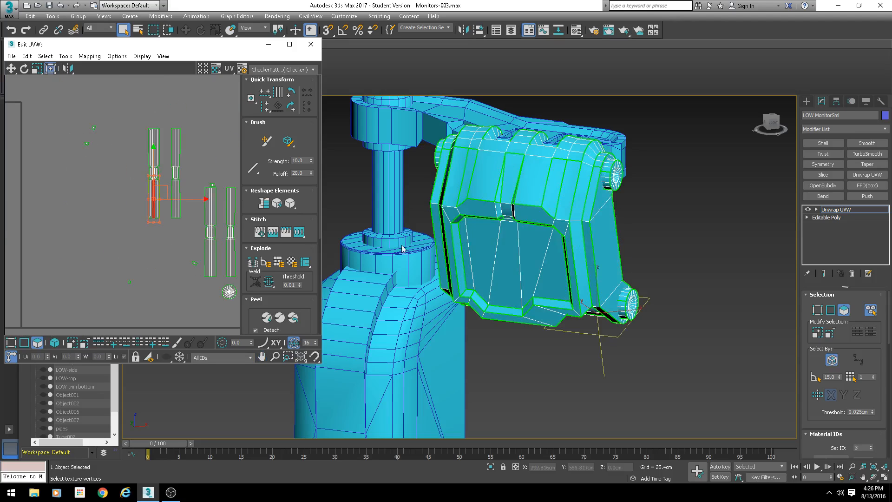
{"action": "scroll", "coordinate": [194, 180], "scroll_direction": "up", "scroll_amount": 2}
{"action": "scroll", "coordinate": [231, 292], "scroll_direction": "down", "scroll_amount": 1}
{"action": "middle_click_drag", "start_coordinate": [230, 291], "coordinate": [122, 199]}
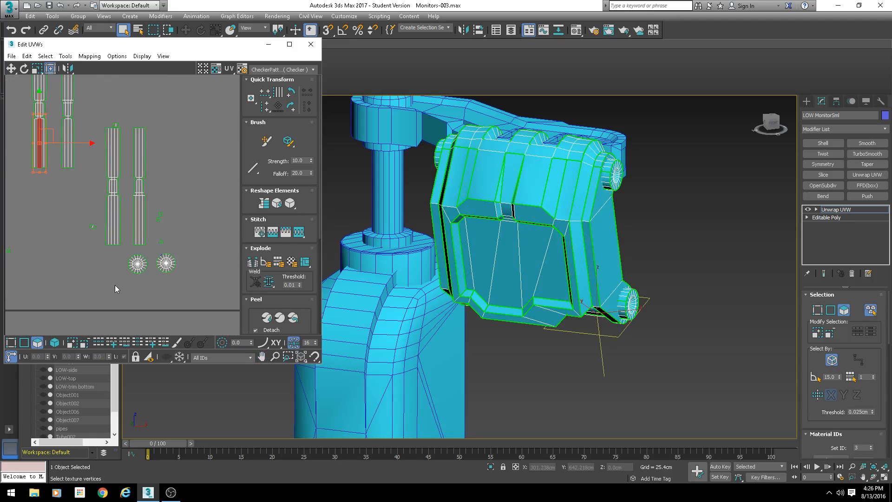
{"action": "left_click", "coordinate": [24, 342]}
{"action": "scroll", "coordinate": [141, 187], "scroll_direction": "up", "scroll_amount": 3}
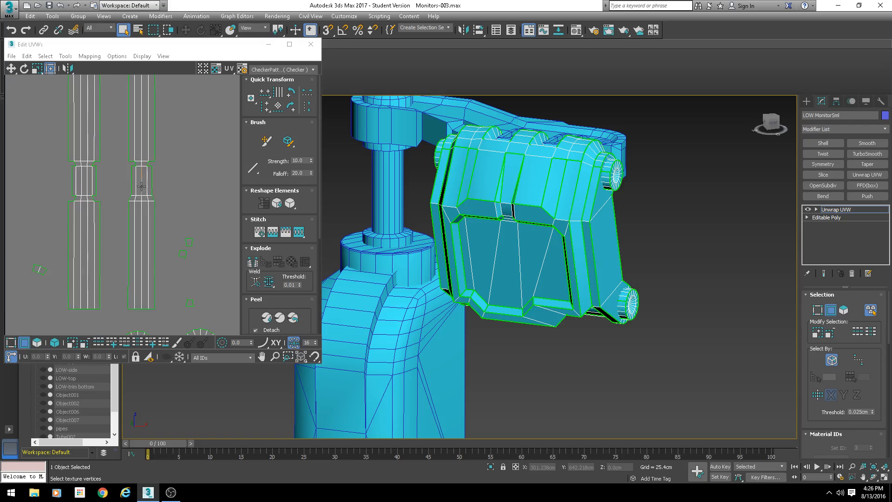
- Stitch the slot wall strips together along their selected edges with the Stitch tool
{"action": "left_click", "coordinate": [152, 183]}
{"action": "key", "text": "s"}
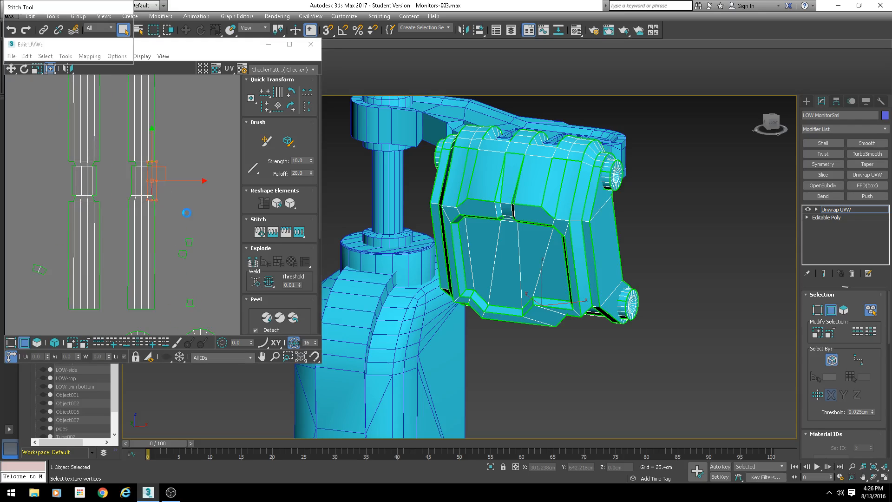
{"action": "key", "text": "Return"}
{"action": "left_click", "coordinate": [176, 174]}
{"action": "key", "text": "s"}
{"action": "key", "text": "Return"}
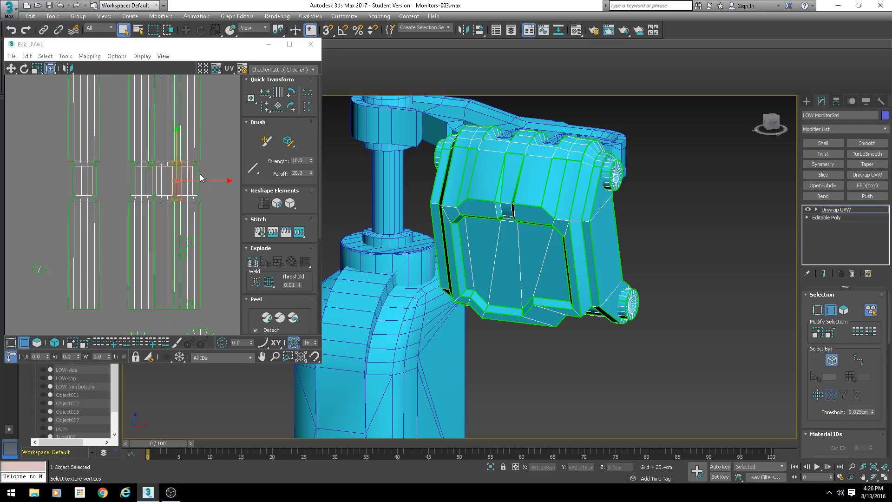
{"action": "key", "text": "s"}
{"action": "key", "text": "Return"}
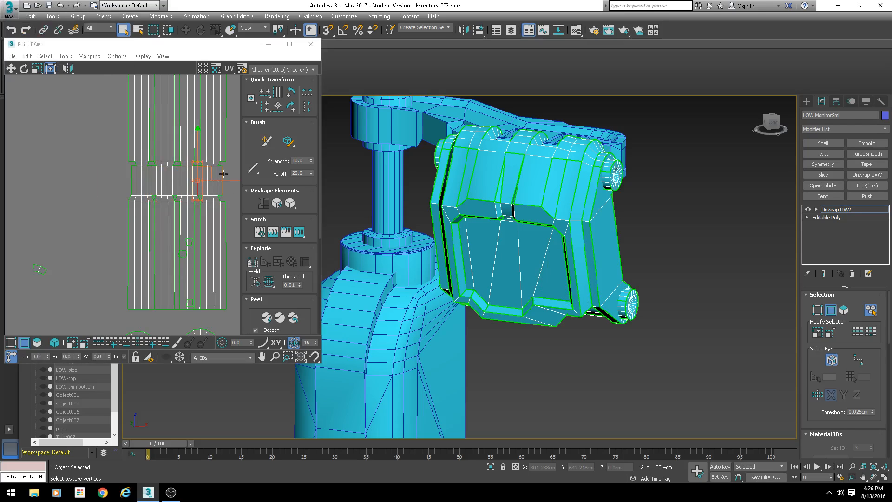
- Stitch further slot wall edge pairs together one at a time with the Stitch tool
{"action": "scroll", "coordinate": [223, 173], "scroll_direction": "up", "scroll_amount": 8}
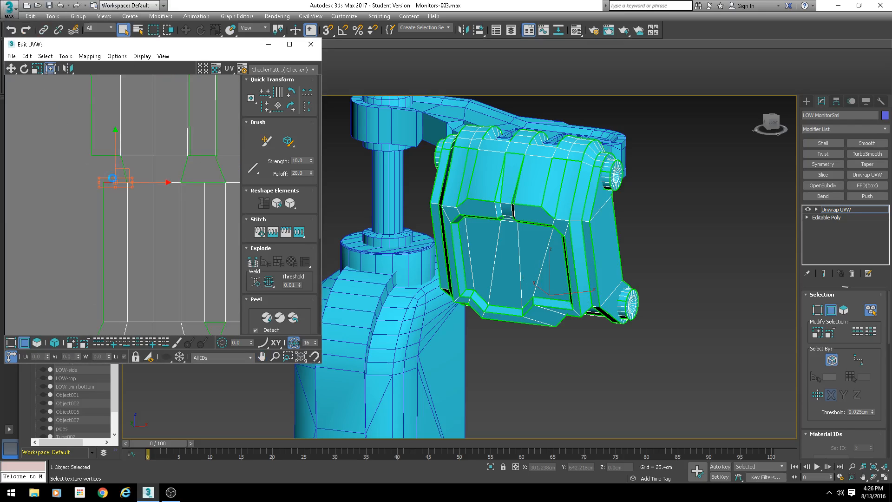
{"action": "key", "text": "s"}
{"action": "key", "text": "Return"}
{"action": "left_click", "coordinate": [106, 156]}
{"action": "key", "text": "s"}
{"action": "key", "text": "Return"}
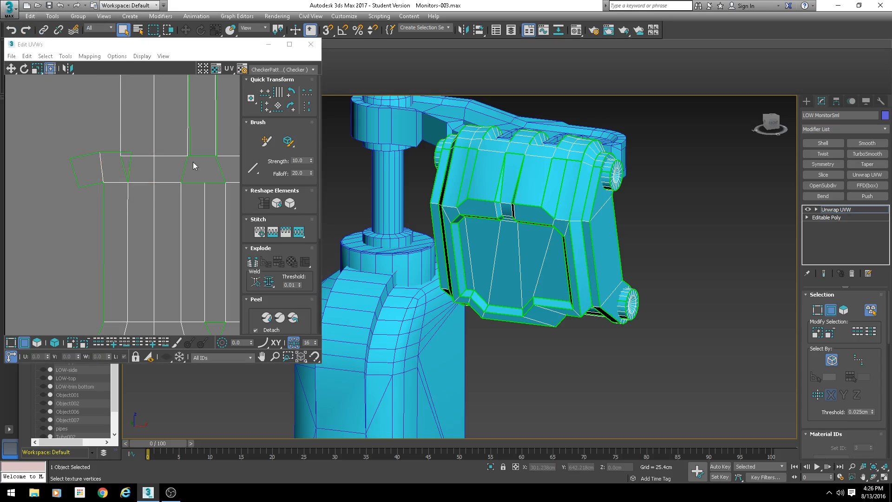
{"action": "left_click", "coordinate": [106, 152]}
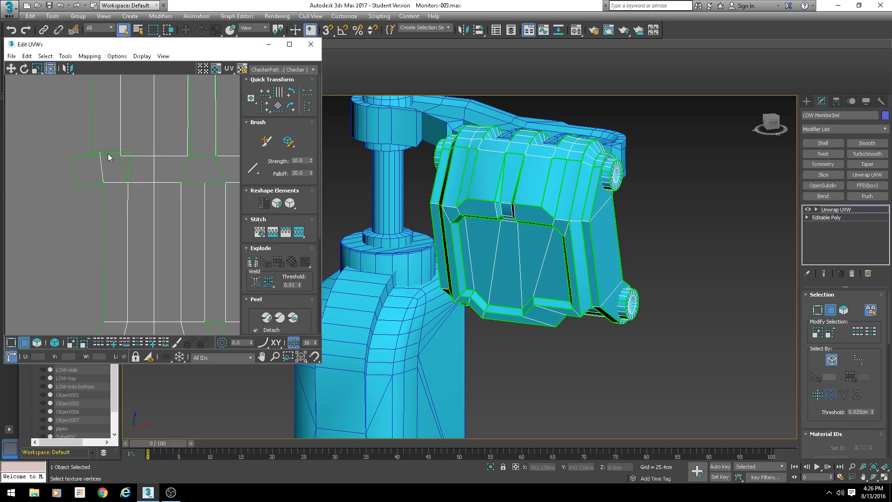
{"action": "left_click", "coordinate": [108, 153]}
{"action": "scroll", "coordinate": [137, 169], "scroll_direction": "down", "scroll_amount": 4}
{"action": "key", "text": "s"}
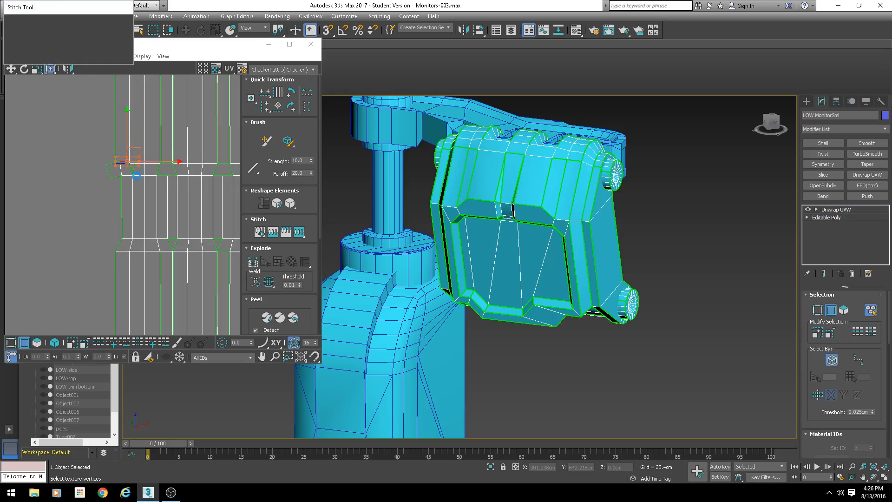
{"action": "key", "text": "Return"}
{"action": "scroll", "coordinate": [164, 192], "scroll_direction": "down", "scroll_amount": 5}
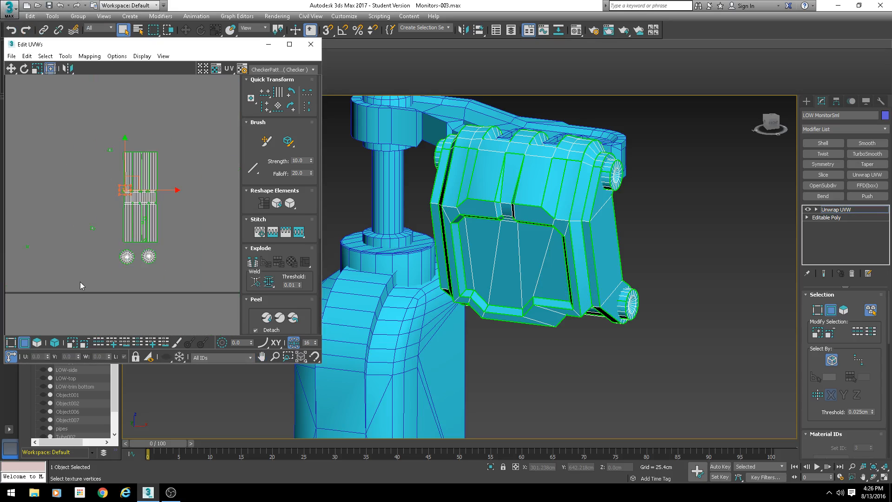
- Move the stitched slot wall shell aside and select the faces of the monitor's hinge barrel
{"action": "left_click", "coordinate": [56, 342]}
{"action": "left_click", "coordinate": [37, 342]}
{"action": "left_click", "coordinate": [149, 190]}
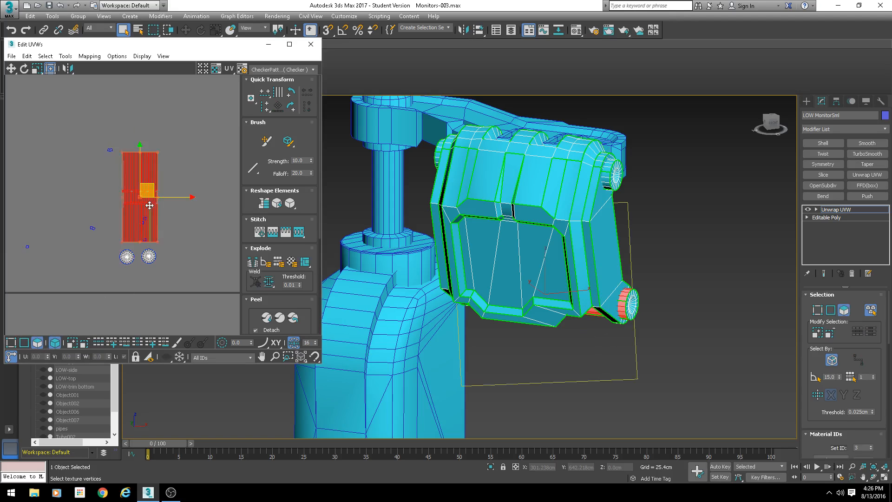
{"action": "middle_click_drag", "start_coordinate": [154, 186], "coordinate": [200, 144]}
{"action": "left_click_drag", "start_coordinate": [89, 132], "coordinate": [102, 152]}
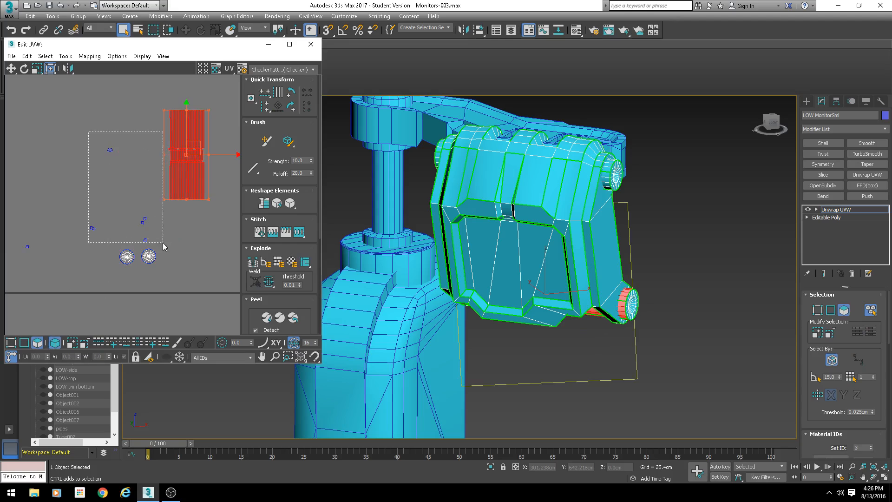
{"action": "left_click_drag", "start_coordinate": [162, 243], "coordinate": [164, 244], "text": "ctrl"}
{"action": "middle_click_drag", "start_coordinate": [58, 225], "coordinate": [131, 216]}
{"action": "left_click_drag", "start_coordinate": [130, 215], "coordinate": [89, 250], "text": "ctrl"}
{"action": "middle_click_drag", "start_coordinate": [86, 163], "coordinate": [96, 220]}
{"action": "scroll", "coordinate": [96, 221], "scroll_direction": "down", "scroll_amount": 3}
{"action": "left_click_drag", "start_coordinate": [69, 169], "coordinate": [93, 183], "text": "ctrl"}
{"action": "middle_click_drag", "start_coordinate": [188, 233], "coordinate": [151, 210]}
- Map the hinge barrel faces with a cylindrical projection, aligning the gizmo along the barrel's X axis
{"action": "left_click", "coordinate": [812, 357]}
{"action": "scroll", "coordinate": [815, 353], "scroll_direction": "down", "scroll_amount": 5}
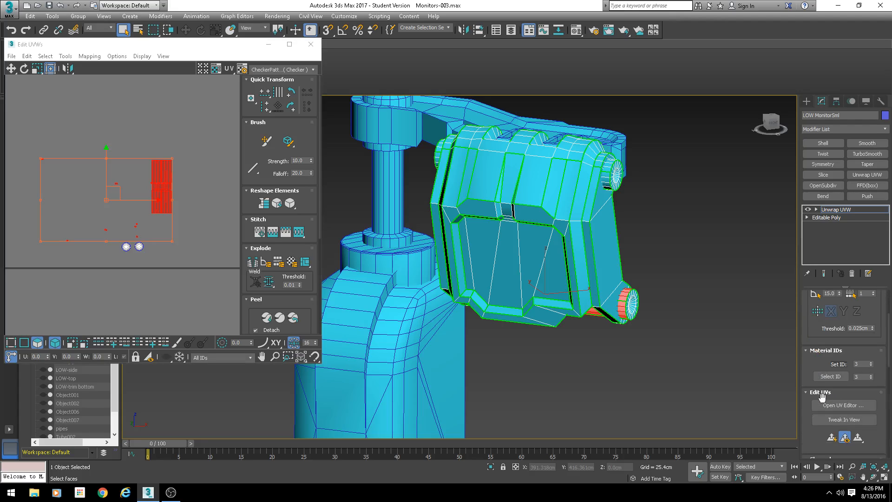
{"action": "scroll", "coordinate": [820, 398], "scroll_direction": "down", "scroll_amount": 2}
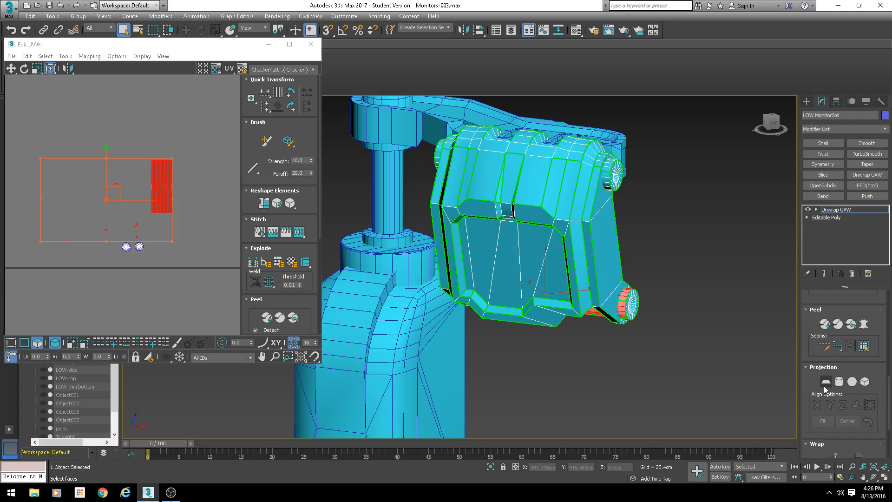
{"action": "left_click", "coordinate": [839, 382]}
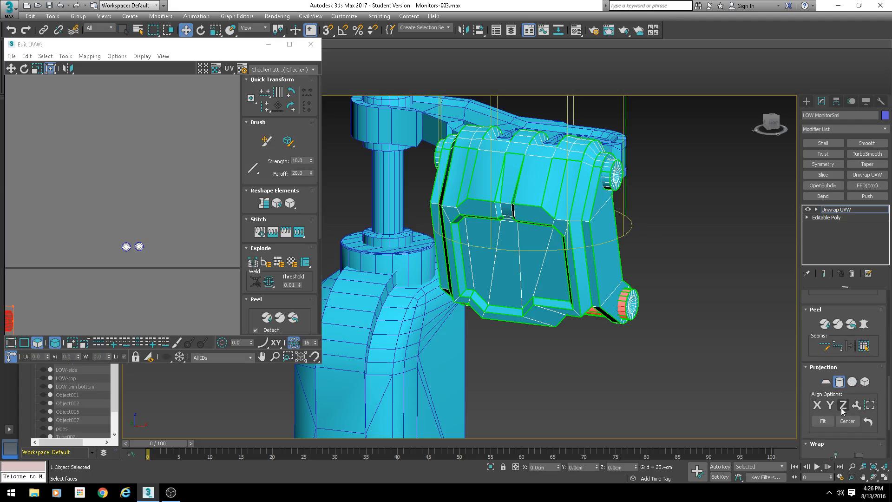
{"action": "left_click", "coordinate": [843, 407]}
{"action": "left_click", "coordinate": [818, 405]}
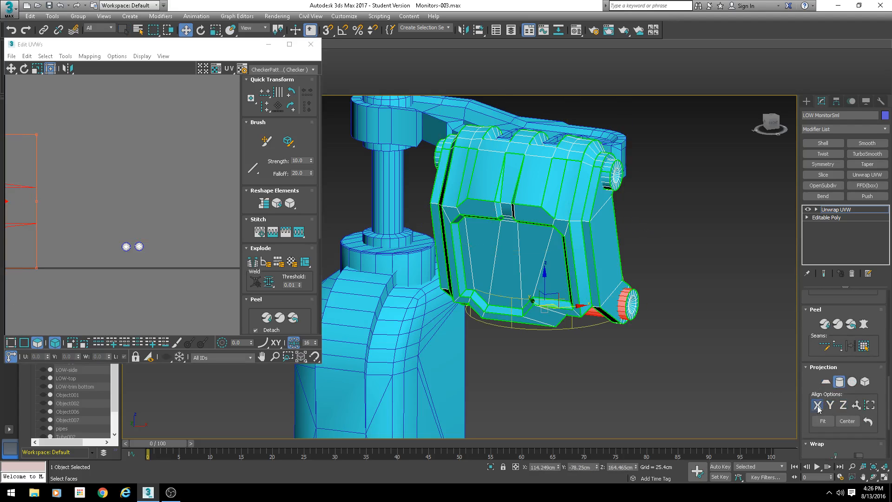
{"action": "middle_click_drag", "start_coordinate": [671, 367], "coordinate": [630, 273], "text": "alt"}
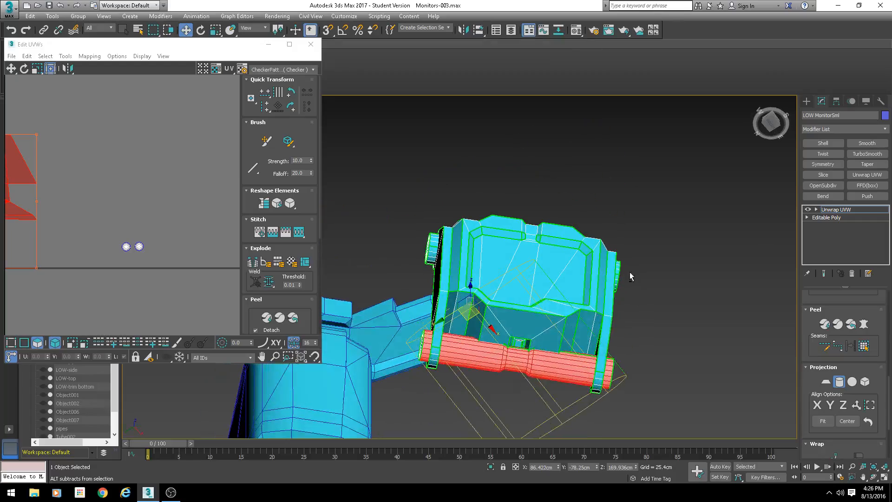
{"action": "left_click", "coordinate": [857, 407]}
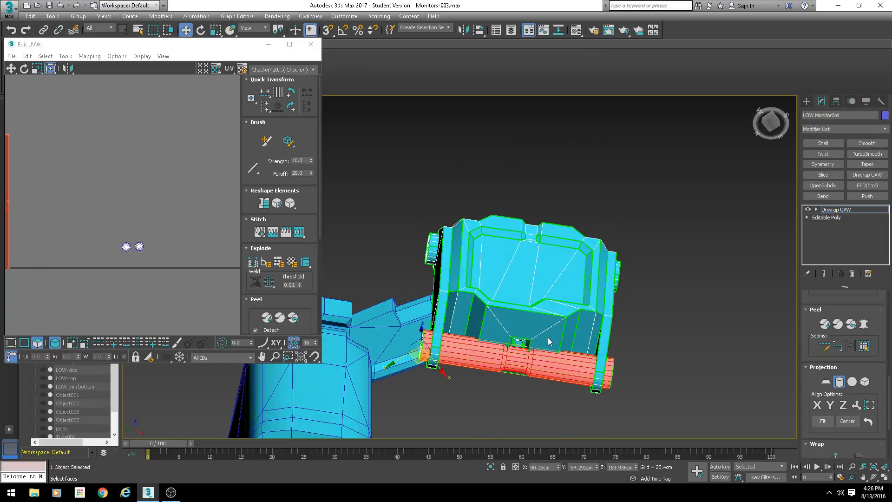
{"action": "middle_click_drag", "start_coordinate": [548, 337], "coordinate": [517, 334], "text": "alt"}
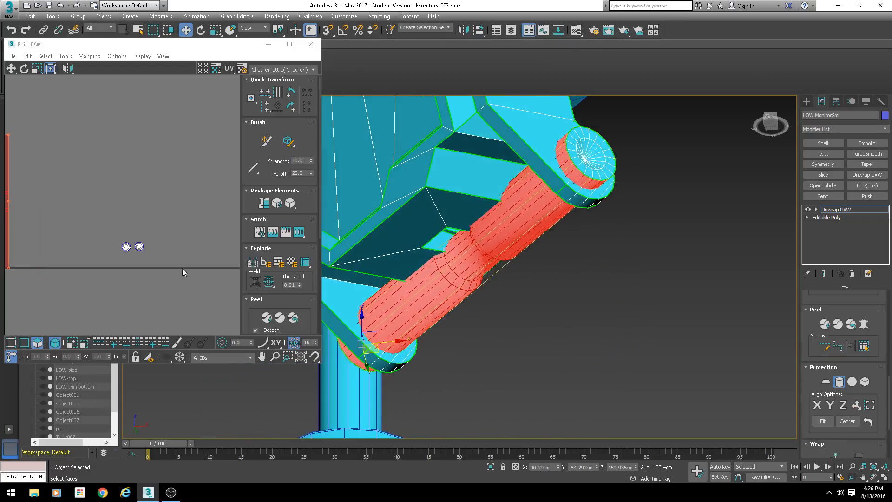
{"action": "scroll", "coordinate": [68, 218], "scroll_direction": "down", "scroll_amount": 4}
{"action": "scroll", "coordinate": [61, 209], "scroll_direction": "up", "scroll_amount": 5}
{"action": "middle_click_drag", "start_coordinate": [51, 205], "coordinate": [175, 201]}
{"action": "scroll", "coordinate": [176, 198], "scroll_direction": "down", "scroll_amount": 3}
{"action": "scroll", "coordinate": [126, 195], "scroll_direction": "down", "scroll_amount": 2}
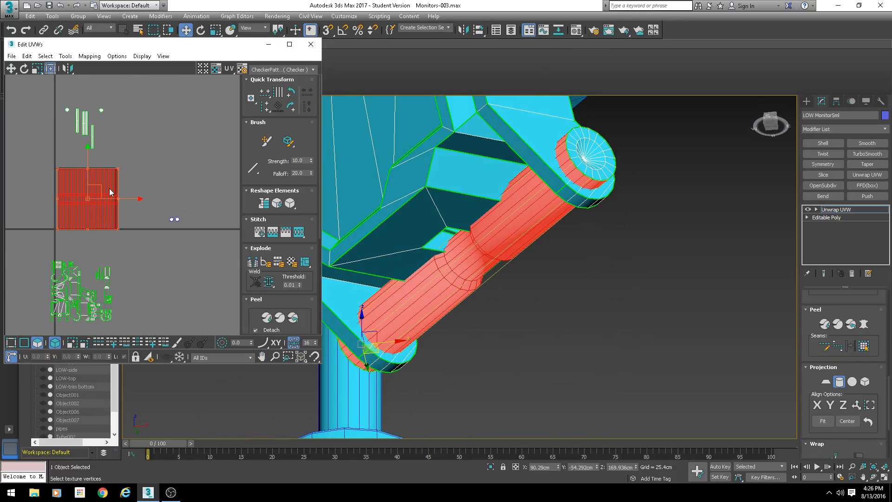
{"action": "left_click", "coordinate": [838, 381]}
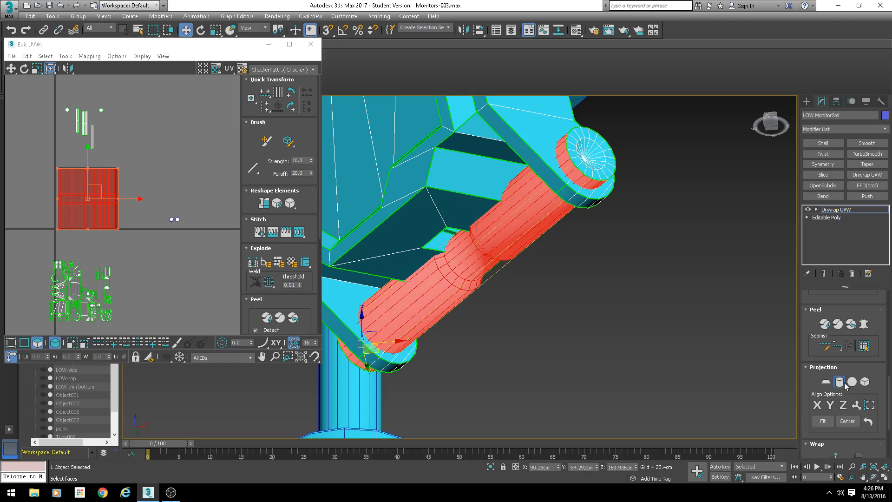
- Move the hinge barrel shell aside, show the checker texture and stretch the shell vertically
{"action": "scroll", "coordinate": [278, 242], "scroll_direction": "down", "scroll_amount": 1}
{"action": "left_click_drag", "start_coordinate": [100, 191], "coordinate": [204, 152]}
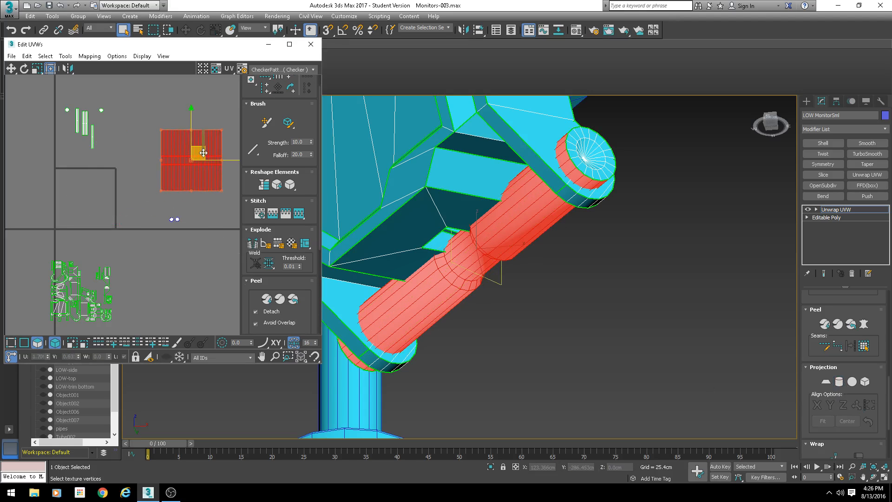
{"action": "left_click", "coordinate": [288, 69]}
{"action": "left_click", "coordinate": [301, 99]}
{"action": "middle_click_drag", "start_coordinate": [446, 237], "coordinate": [534, 232], "text": "alt"}
{"action": "scroll", "coordinate": [492, 232], "scroll_direction": "up", "scroll_amount": 2}
{"action": "scroll", "coordinate": [197, 150], "scroll_direction": "up", "scroll_amount": 2}
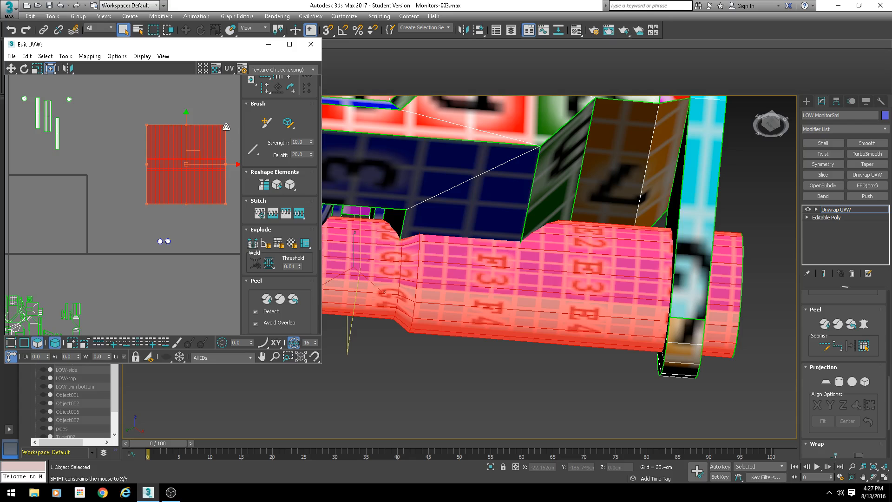
{"action": "left_click_drag", "start_coordinate": [226, 124], "coordinate": [225, 91]}
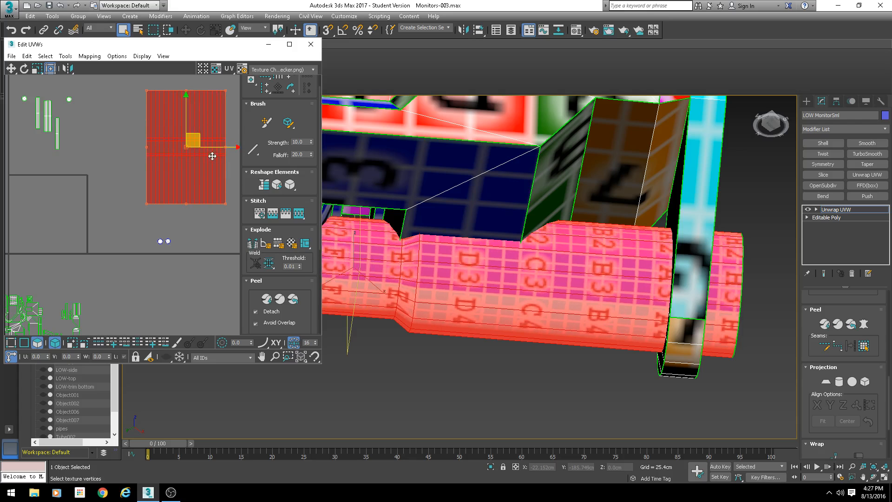
{"action": "middle_click_drag", "start_coordinate": [659, 295], "coordinate": [750, 284]}
{"action": "scroll", "coordinate": [549, 287], "scroll_direction": "up", "scroll_amount": 3}
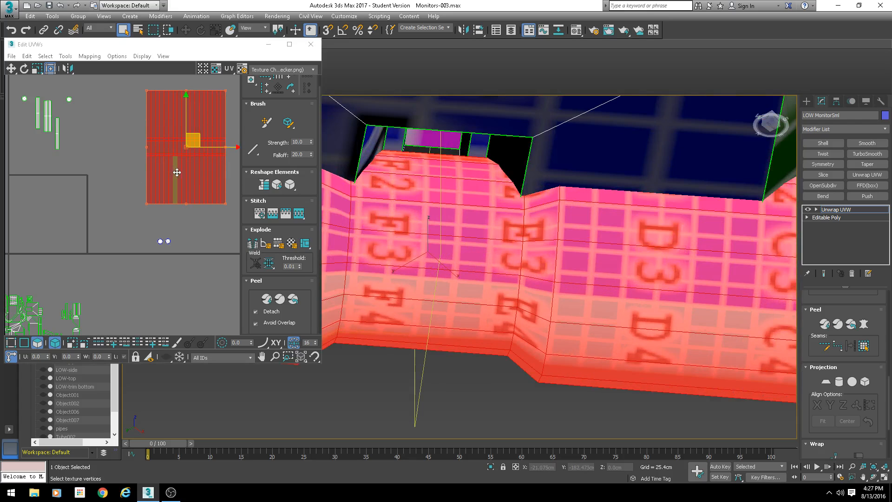
- Position the hinge barrel shell against the slot wall strips, undoing one misplaced move
{"action": "middle_click_drag", "start_coordinate": [194, 139], "coordinate": [165, 194]}
{"action": "left_click_drag", "start_coordinate": [204, 110], "coordinate": [106, 197]}
{"action": "scroll", "coordinate": [109, 195], "scroll_direction": "up", "scroll_amount": 3}
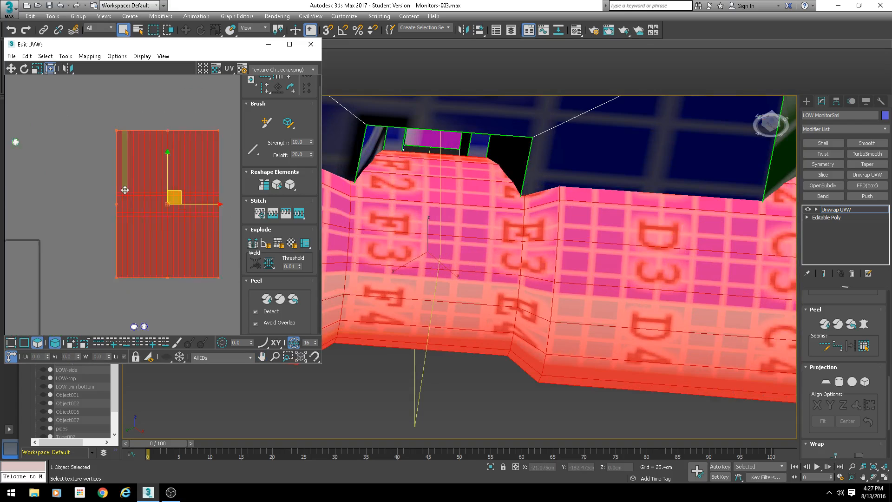
{"action": "left_click", "coordinate": [56, 347]}
{"action": "middle_click_drag", "start_coordinate": [154, 234], "coordinate": [107, 236]}
{"action": "scroll", "coordinate": [108, 237], "scroll_direction": "down", "scroll_amount": 4}
{"action": "left_click_drag", "start_coordinate": [185, 133], "coordinate": [54, 224]}
{"action": "scroll", "coordinate": [109, 203], "scroll_direction": "up", "scroll_amount": 3}
{"action": "left_click_drag", "start_coordinate": [128, 195], "coordinate": [127, 168]}
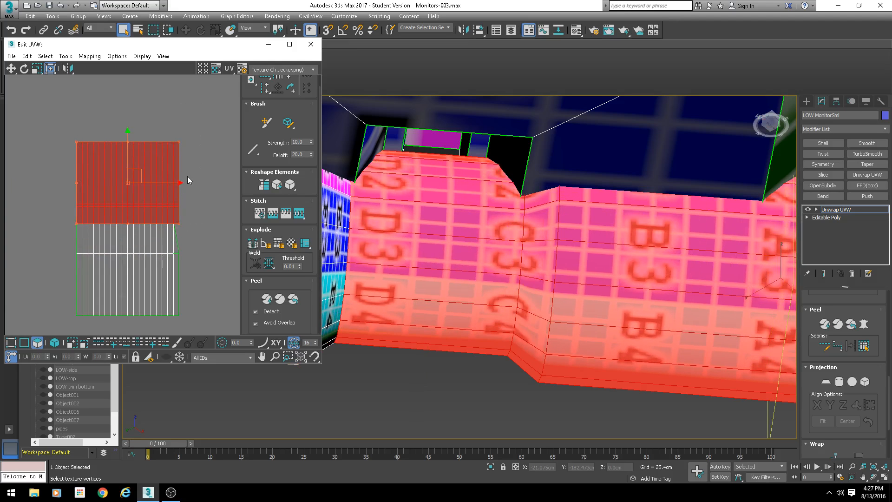
{"action": "key", "text": "ctrl+z"}
{"action": "middle_click_drag", "start_coordinate": [187, 265], "coordinate": [189, 239]}
{"action": "scroll", "coordinate": [188, 240], "scroll_direction": "up", "scroll_amount": 3}
- Select matching edges of the hinge barrel and slot wall shells and stitch them with the Stitch tool
{"action": "key", "text": "2"}
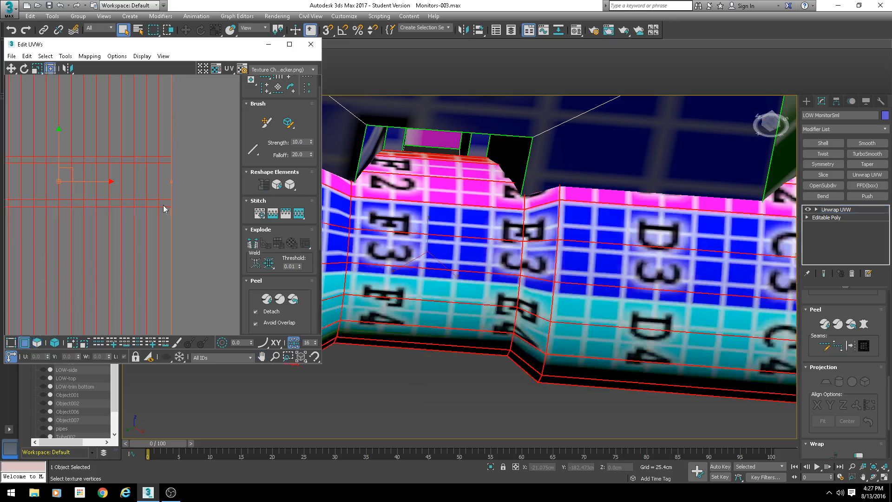
{"action": "left_click", "coordinate": [199, 210]}
{"action": "left_click", "coordinate": [167, 200]}
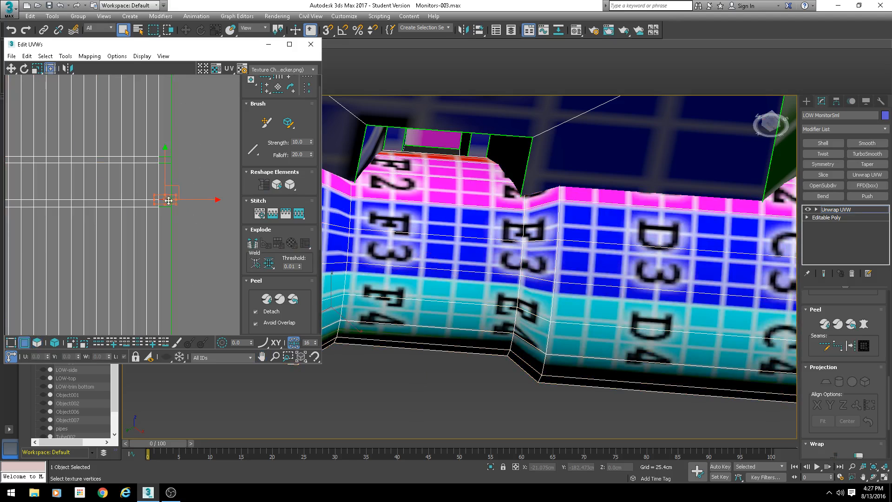
{"action": "left_click", "coordinate": [191, 216]}
{"action": "left_click", "coordinate": [168, 207]}
{"action": "key", "text": "s"}
{"action": "key", "text": "Return"}
{"action": "left_click", "coordinate": [166, 162]}
{"action": "key", "text": "s"}
{"action": "key", "text": "Return"}
{"action": "left_click", "coordinate": [164, 156]}
{"action": "key", "text": "s"}
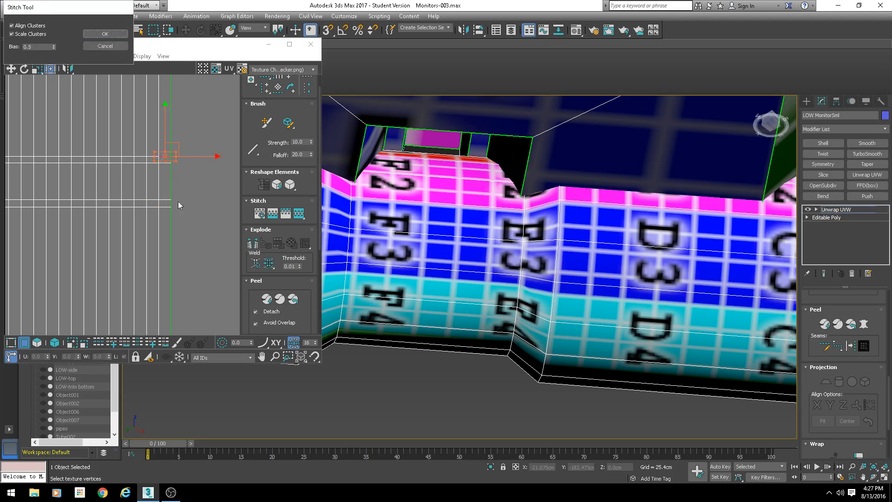
{"action": "key", "text": "Return"}
- Select the combined hinge and slot wall shell as an element and move it into place in the layout
{"action": "left_click", "coordinate": [181, 208]}
{"action": "scroll", "coordinate": [131, 230], "scroll_direction": "down", "scroll_amount": 6}
{"action": "middle_click_drag", "start_coordinate": [60, 222], "coordinate": [141, 220]}
{"action": "scroll", "coordinate": [149, 210], "scroll_direction": "up", "scroll_amount": 4}
{"action": "scroll", "coordinate": [188, 245], "scroll_direction": "down", "scroll_amount": 3}
{"action": "scroll", "coordinate": [189, 245], "scroll_direction": "down", "scroll_amount": 3}
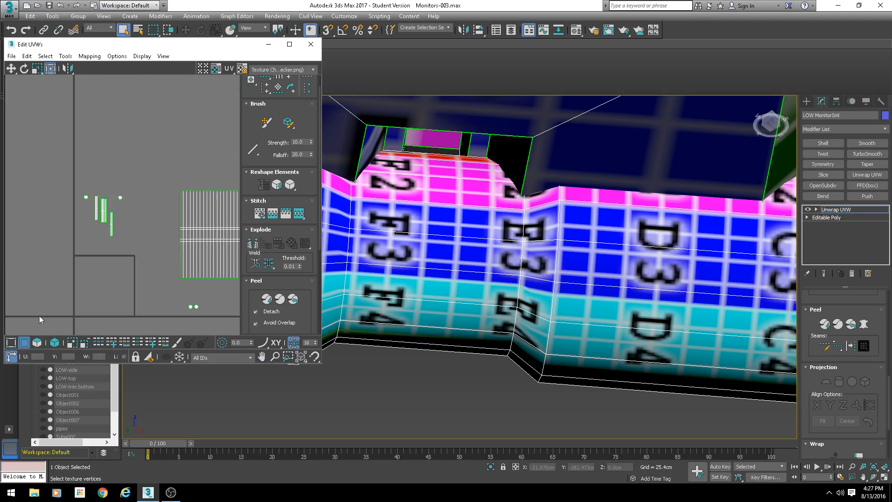
{"action": "left_click", "coordinate": [36, 344]}
{"action": "middle_click_drag", "start_coordinate": [209, 229], "coordinate": [102, 205]}
{"action": "left_click_drag", "start_coordinate": [173, 126], "coordinate": [70, 213]}
{"action": "left_click_drag", "start_coordinate": [103, 155], "coordinate": [102, 150]}
{"action": "left_click_drag", "start_coordinate": [158, 129], "coordinate": [70, 182]}
{"action": "left_click_drag", "start_coordinate": [103, 137], "coordinate": [102, 130]}
{"action": "left_click", "coordinate": [164, 126]}
{"action": "scroll", "coordinate": [572, 265], "scroll_direction": "down", "scroll_amount": 3}
{"action": "scroll", "coordinate": [572, 265], "scroll_direction": "down", "scroll_amount": 3}
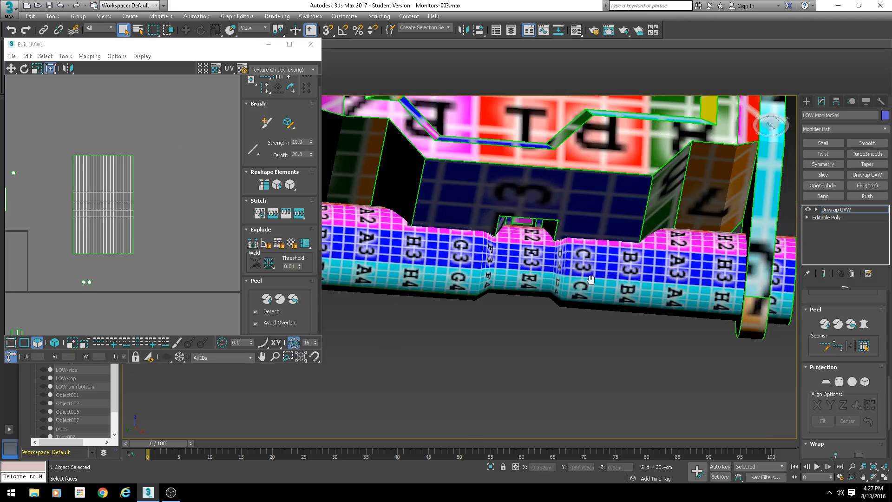
- Inspect the hinge barrel's checker mapping on the monitor and the shell in an enlarged UV editor window
{"action": "middle_click_drag", "start_coordinate": [571, 265], "coordinate": [602, 293], "text": "alt"}
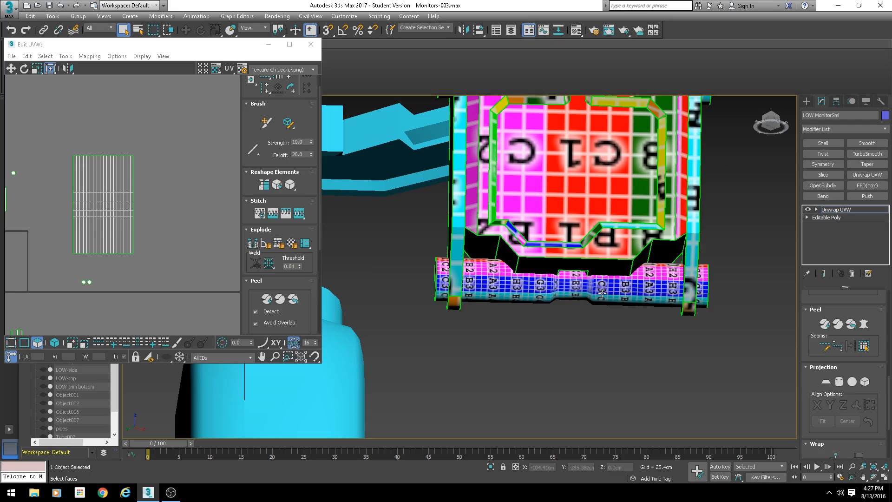
{"action": "scroll", "coordinate": [603, 294], "scroll_direction": "up", "scroll_amount": 4}
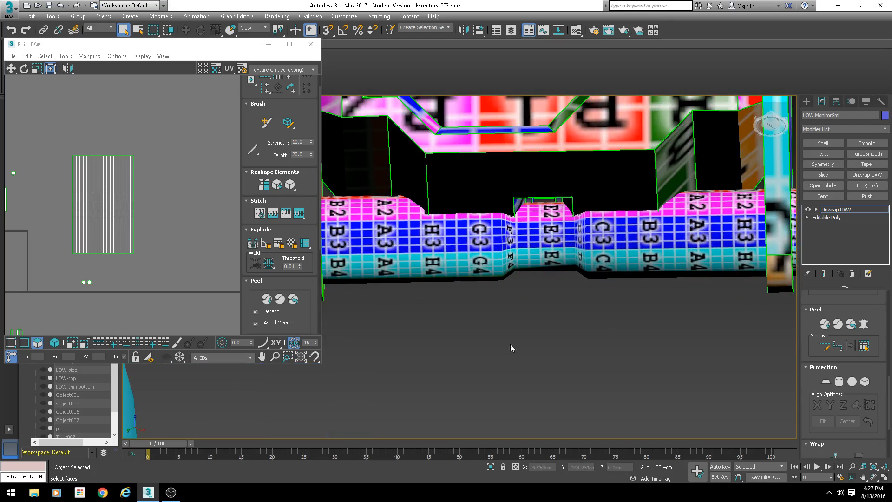
{"action": "left_click", "coordinate": [492, 467]}
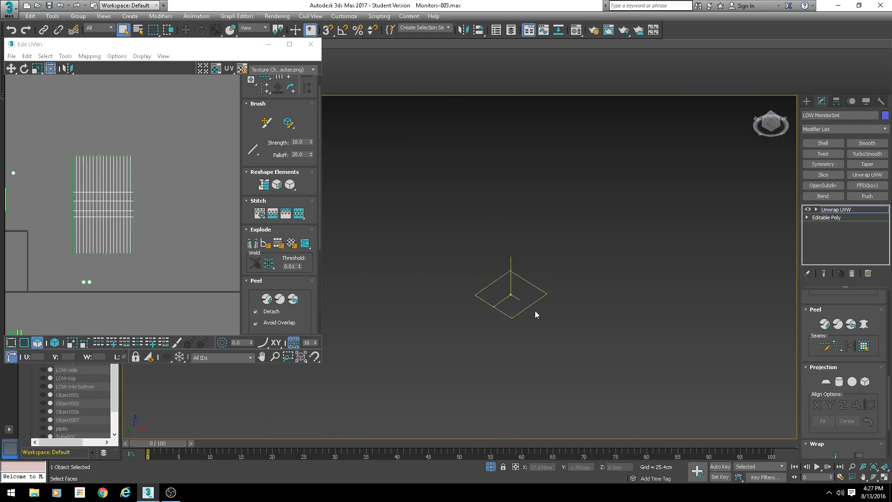
{"action": "scroll", "coordinate": [537, 239], "scroll_direction": "down", "scroll_amount": 5}
{"action": "middle_click_drag", "start_coordinate": [537, 239], "coordinate": [501, 294]}
{"action": "scroll", "coordinate": [529, 277], "scroll_direction": "down", "scroll_amount": 6}
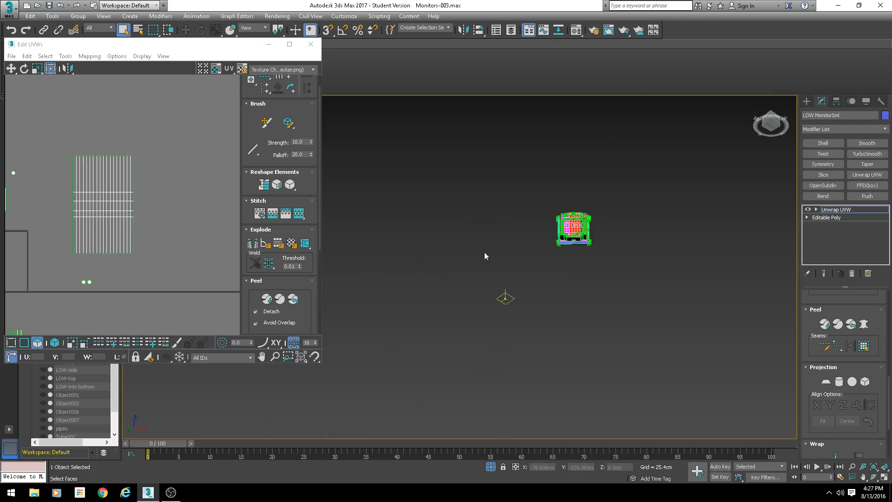
{"action": "scroll", "coordinate": [86, 218], "scroll_direction": "up", "scroll_amount": 2}
{"action": "middle_click_drag", "start_coordinate": [86, 218], "coordinate": [123, 176]}
{"action": "left_click_drag", "start_coordinate": [194, 103], "coordinate": [68, 258]}
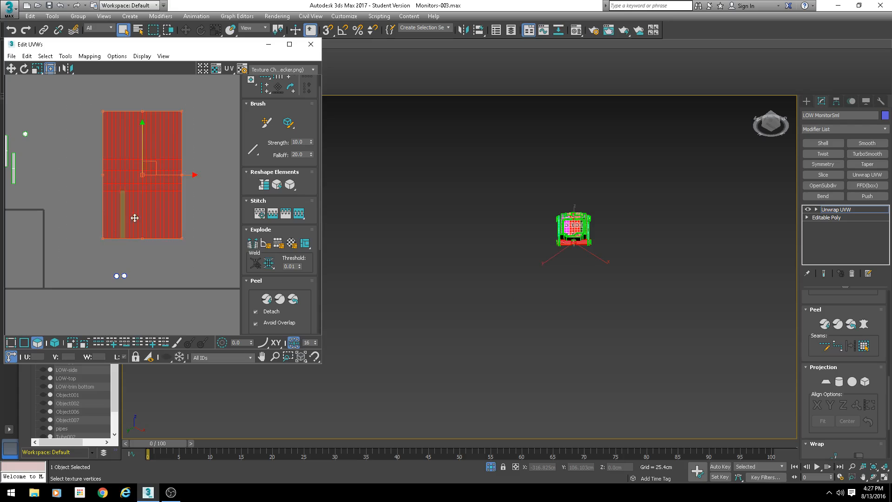
{"action": "left_click", "coordinate": [187, 212]}
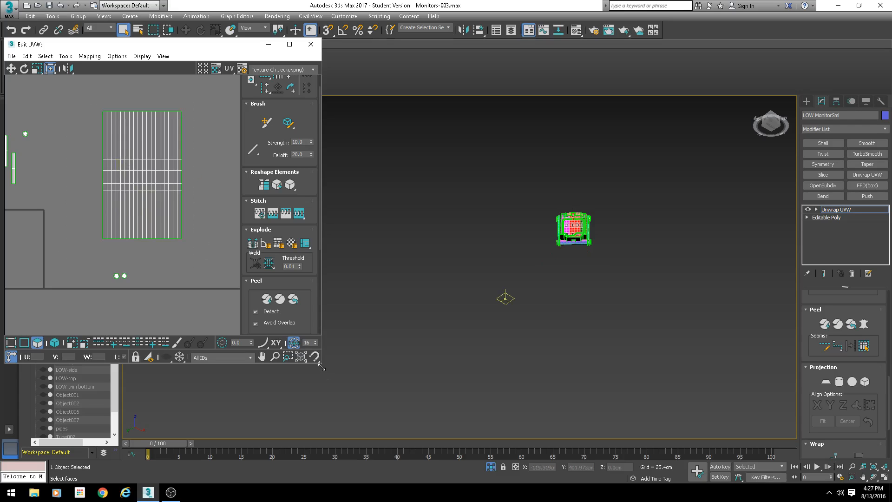
{"action": "left_click_drag", "start_coordinate": [321, 368], "coordinate": [402, 426]}
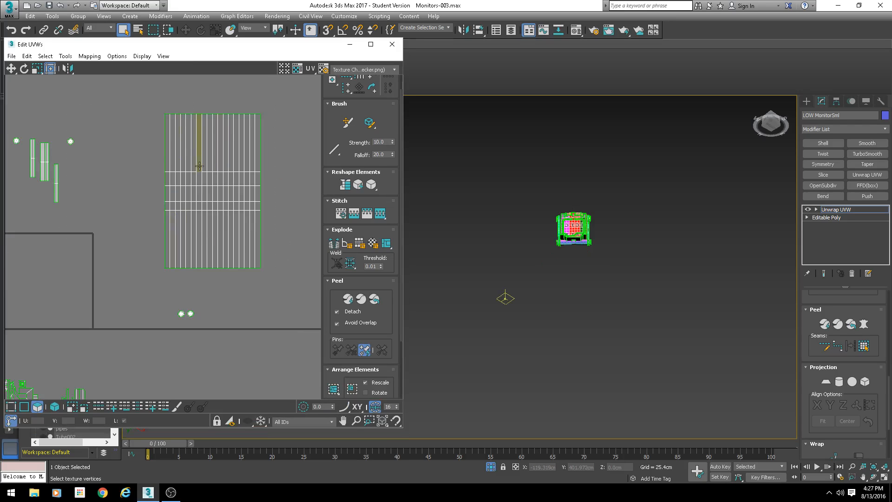
{"action": "scroll", "coordinate": [532, 235], "scroll_direction": "up", "scroll_amount": 10}
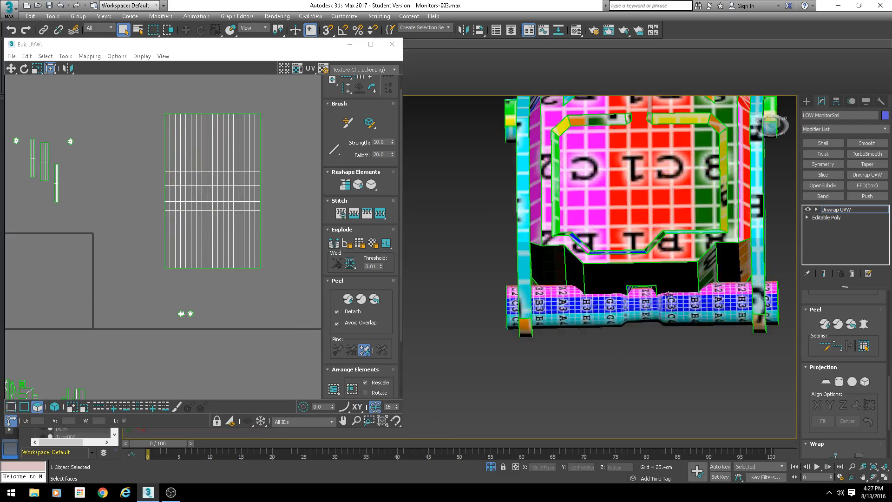
- Select the hinge barrel in the viewport to locate its UV shell, then clear the selection
{"action": "scroll", "coordinate": [617, 283], "scroll_direction": "up", "scroll_amount": 5}
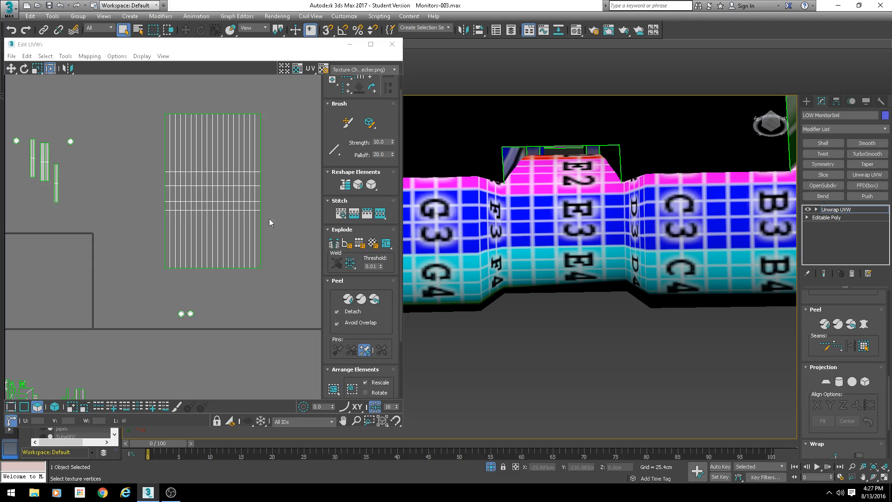
{"action": "left_click", "coordinate": [635, 235]}
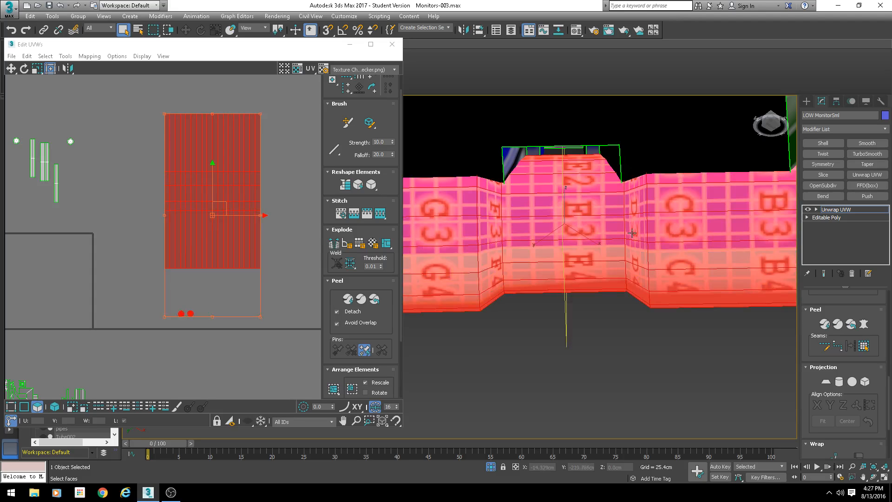
{"action": "left_click", "coordinate": [40, 408]}
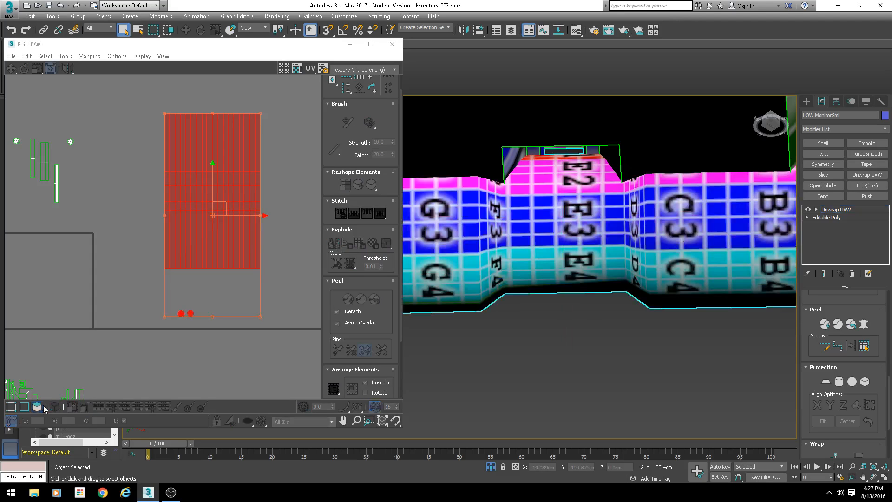
{"action": "left_click", "coordinate": [40, 408]}
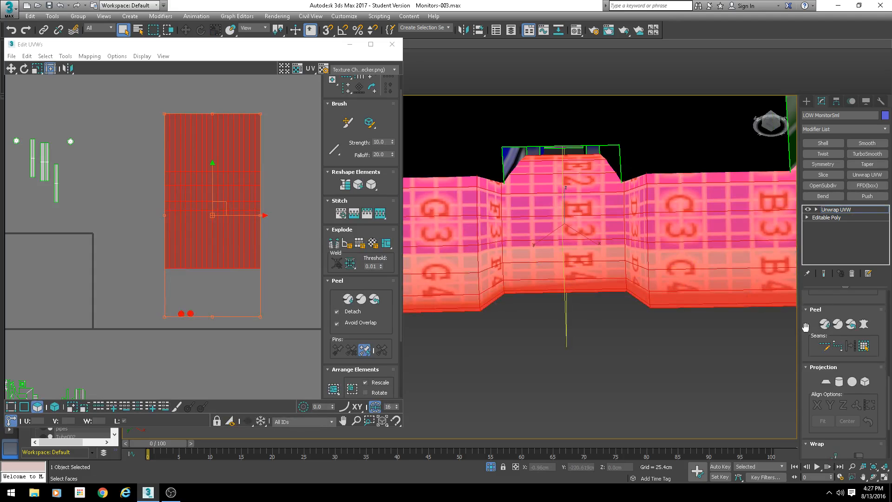
{"action": "scroll", "coordinate": [805, 327], "scroll_direction": "up", "scroll_amount": 5}
{"action": "left_click", "coordinate": [709, 345]}
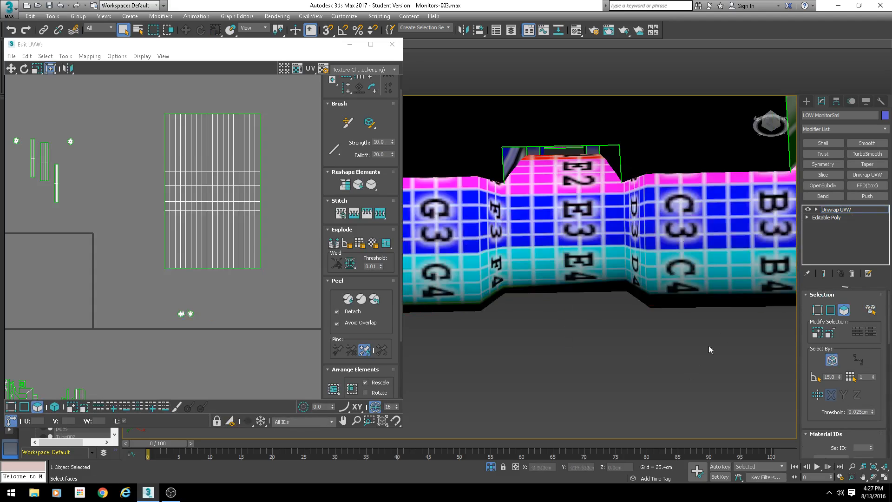
{"action": "scroll", "coordinate": [604, 272], "scroll_direction": "up", "scroll_amount": 5}
- Select individual faces on the hinge barrel in the viewport to check where they sit within its UV shell
{"action": "left_click", "coordinate": [677, 263]}
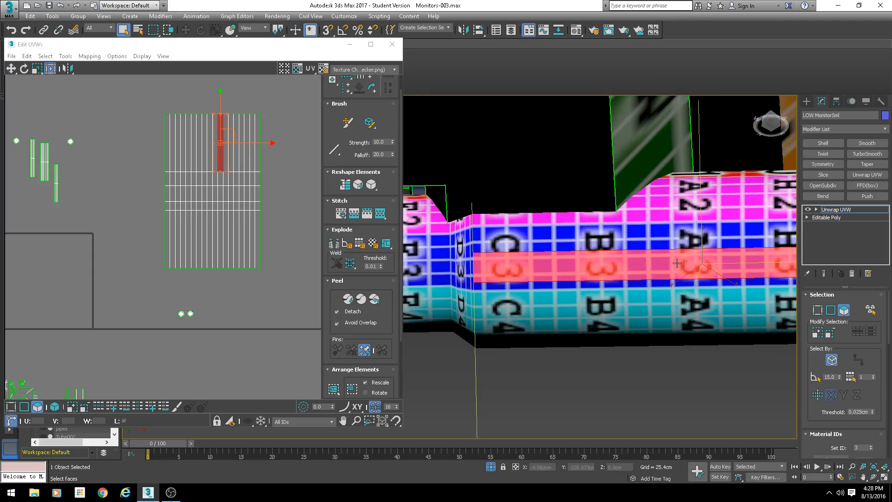
{"action": "middle_click_drag", "start_coordinate": [487, 307], "coordinate": [551, 266]}
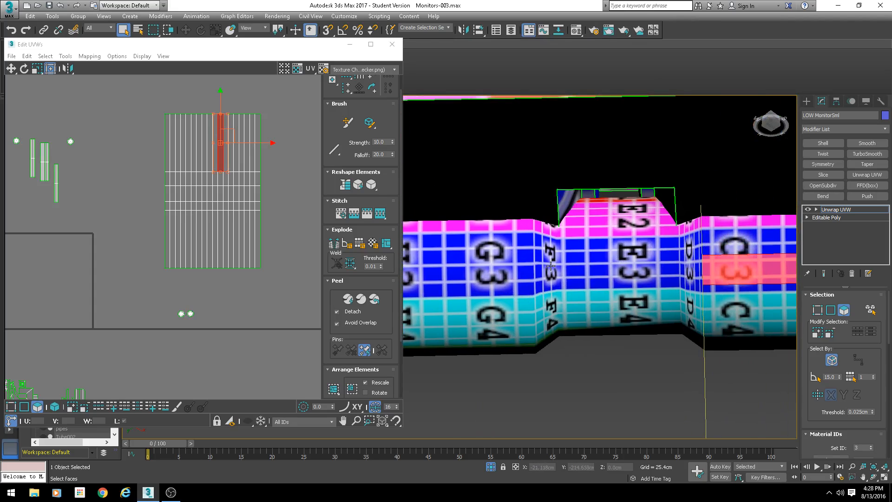
{"action": "left_click", "coordinate": [702, 262]}
{"action": "middle_click_drag", "start_coordinate": [703, 263], "coordinate": [601, 255]}
{"action": "scroll", "coordinate": [549, 216], "scroll_direction": "up", "scroll_amount": 5}
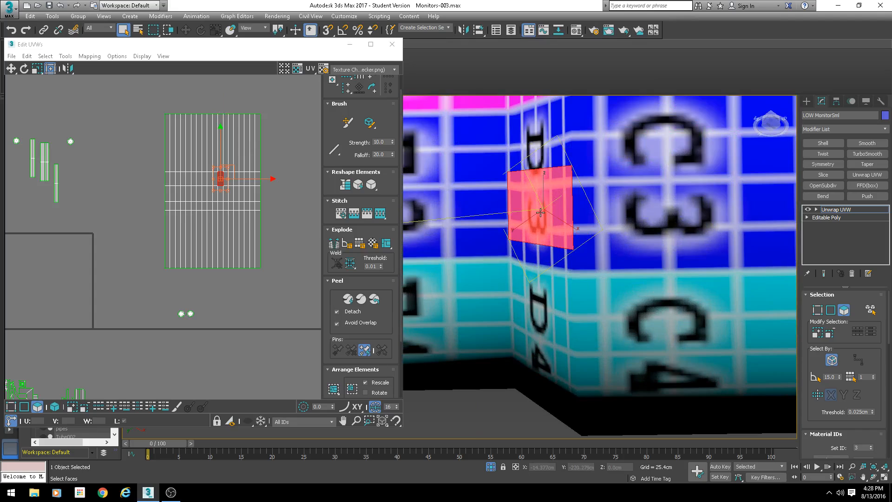
{"action": "scroll", "coordinate": [577, 232], "scroll_direction": "down", "scroll_amount": 3}
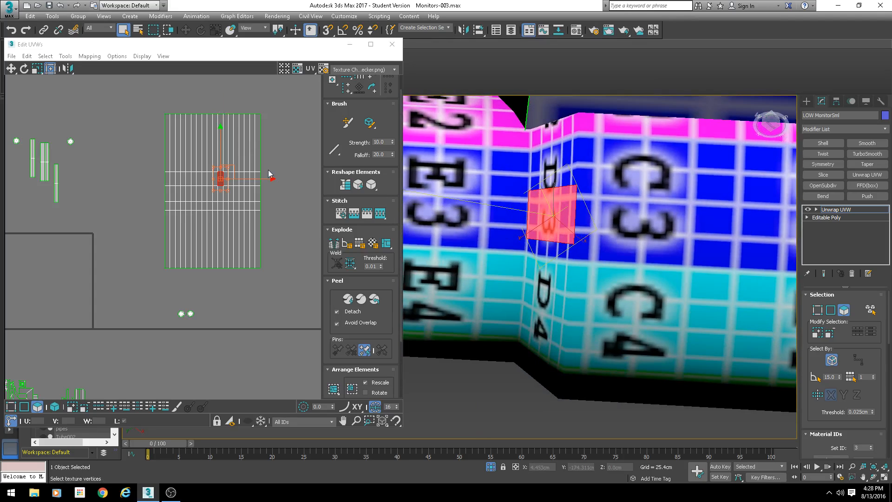
{"action": "scroll", "coordinate": [216, 176], "scroll_direction": "up", "scroll_amount": 3}
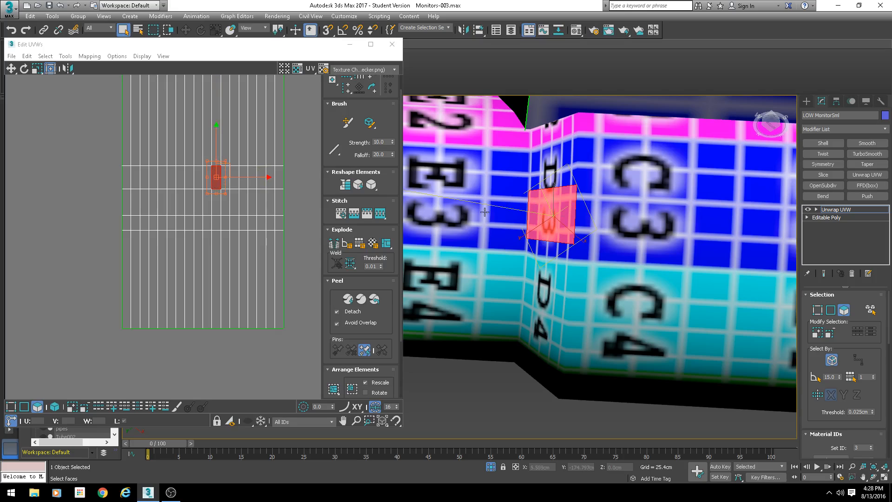
{"action": "scroll", "coordinate": [562, 216], "scroll_direction": "down", "scroll_amount": 8}
{"action": "scroll", "coordinate": [546, 264], "scroll_direction": "up", "scroll_amount": 2}
{"action": "middle_click_drag", "start_coordinate": [546, 264], "coordinate": [570, 265]}
{"action": "scroll", "coordinate": [571, 265], "scroll_direction": "up", "scroll_amount": 2}
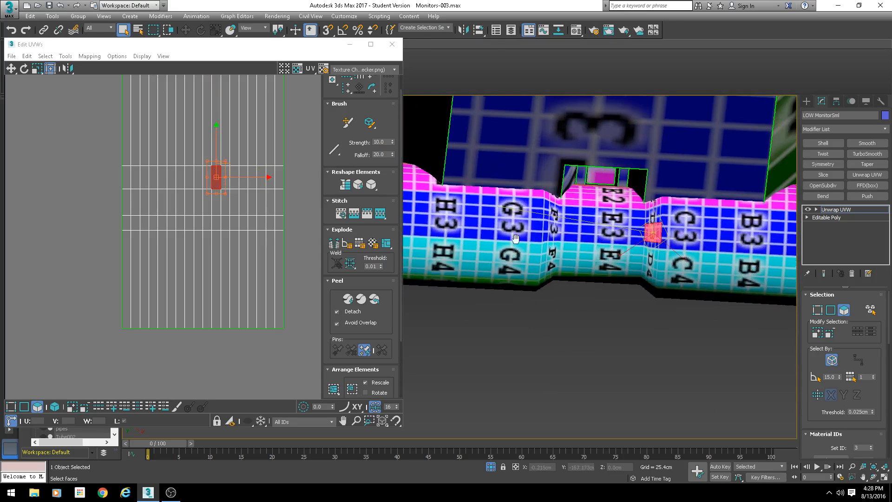
{"action": "middle_click_drag", "start_coordinate": [513, 238], "coordinate": [619, 222]}
{"action": "scroll", "coordinate": [711, 274], "scroll_direction": "up", "scroll_amount": 3}
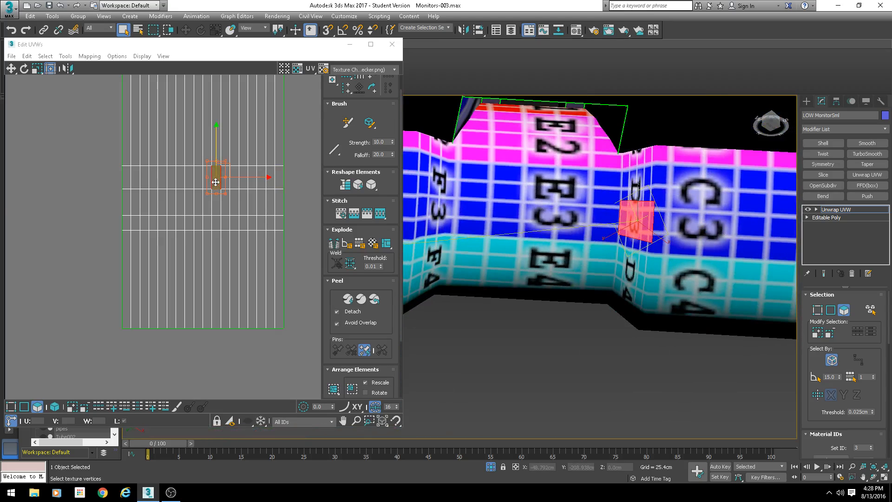
{"action": "scroll", "coordinate": [227, 182], "scroll_direction": "down", "scroll_amount": 2}
{"action": "middle_click_drag", "start_coordinate": [248, 178], "coordinate": [216, 222]}
{"action": "scroll", "coordinate": [623, 228], "scroll_direction": "down", "scroll_amount": 3}
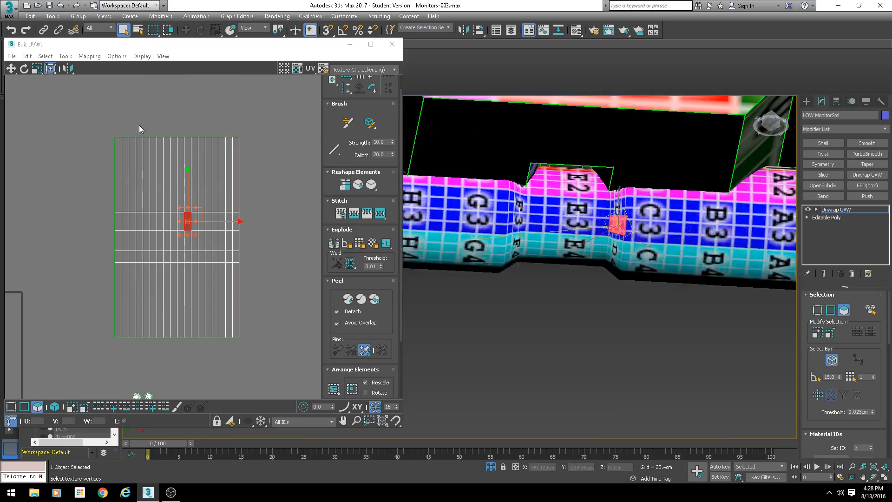
- Box-select the upper block of the hinge barrel's UV shell and move it down slightly
{"action": "left_click_drag", "start_coordinate": [281, 103], "coordinate": [98, 223]}
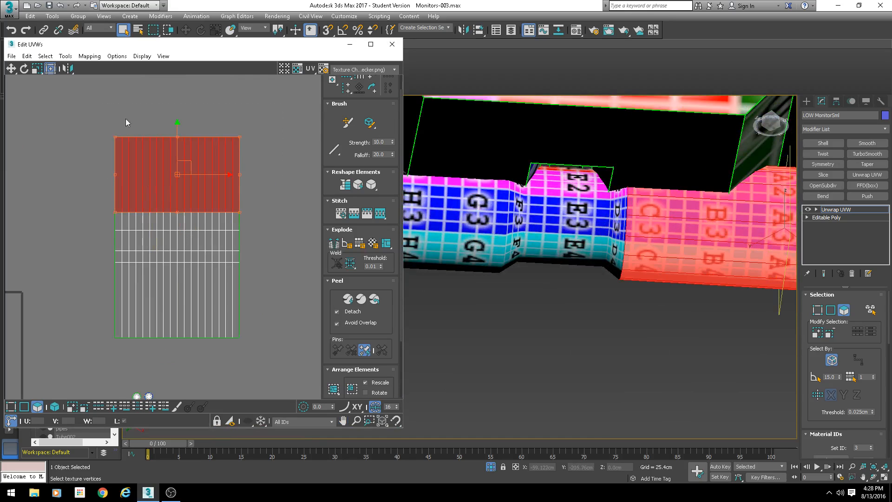
{"action": "scroll", "coordinate": [177, 154], "scroll_direction": "up", "scroll_amount": 3}
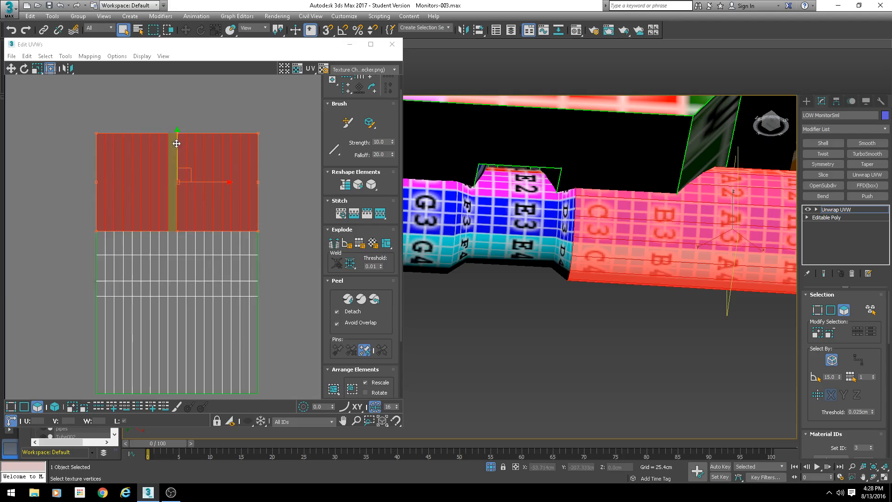
{"action": "scroll", "coordinate": [155, 130], "scroll_direction": "up", "scroll_amount": 3}
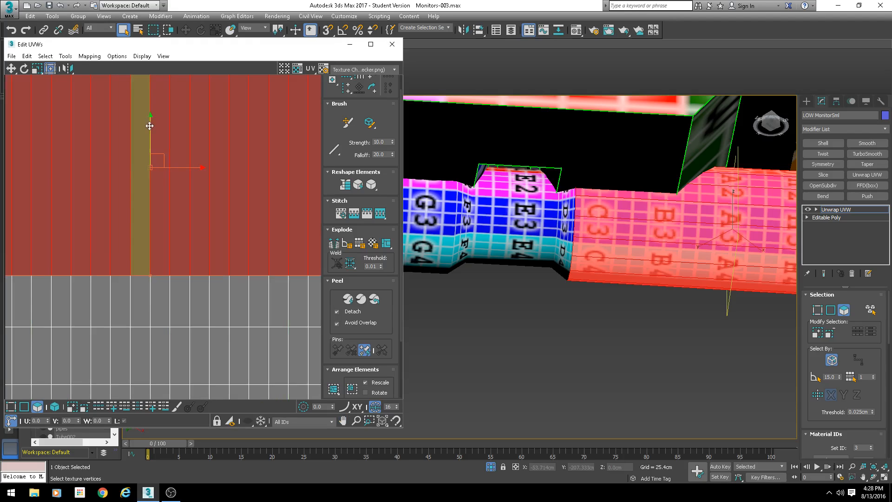
{"action": "left_click_drag", "start_coordinate": [149, 130], "coordinate": [144, 160]}
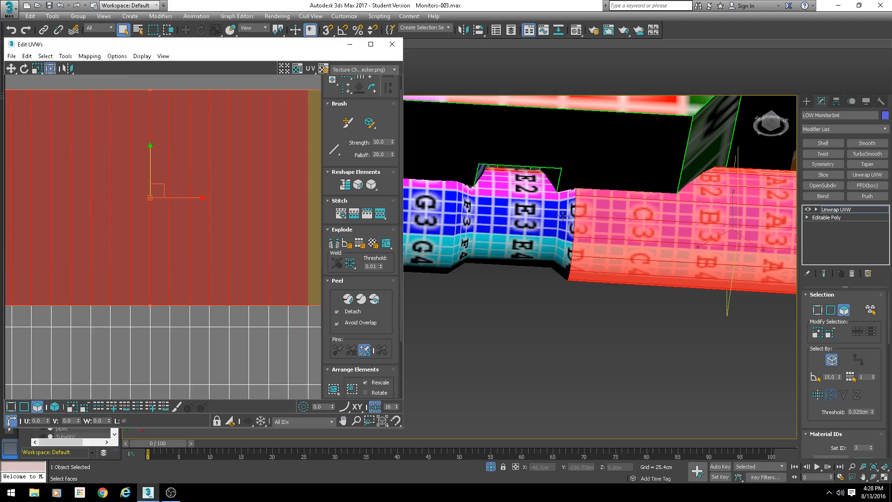
- Select a single barrel face in the viewport to find its location in the UV editor
{"action": "middle_click_drag", "start_coordinate": [569, 218], "coordinate": [516, 240], "text": "alt"}
{"action": "scroll", "coordinate": [576, 227], "scroll_direction": "up", "scroll_amount": 2}
{"action": "left_click", "coordinate": [518, 233]}
{"action": "scroll", "coordinate": [156, 177], "scroll_direction": "down", "scroll_amount": 3}
{"action": "scroll", "coordinate": [174, 265], "scroll_direction": "up", "scroll_amount": 2}
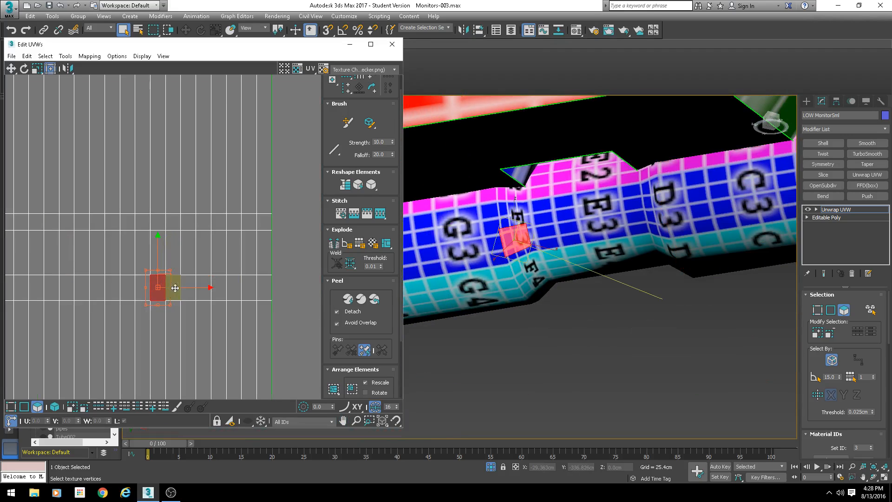
{"action": "scroll", "coordinate": [218, 200], "scroll_direction": "down", "scroll_amount": 3}
{"action": "scroll", "coordinate": [222, 175], "scroll_direction": "up", "scroll_amount": 2}
- Reselect the upper block of the barrel shell and nudge it into line with the lower block
{"action": "left_click_drag", "start_coordinate": [260, 105], "coordinate": [84, 246]}
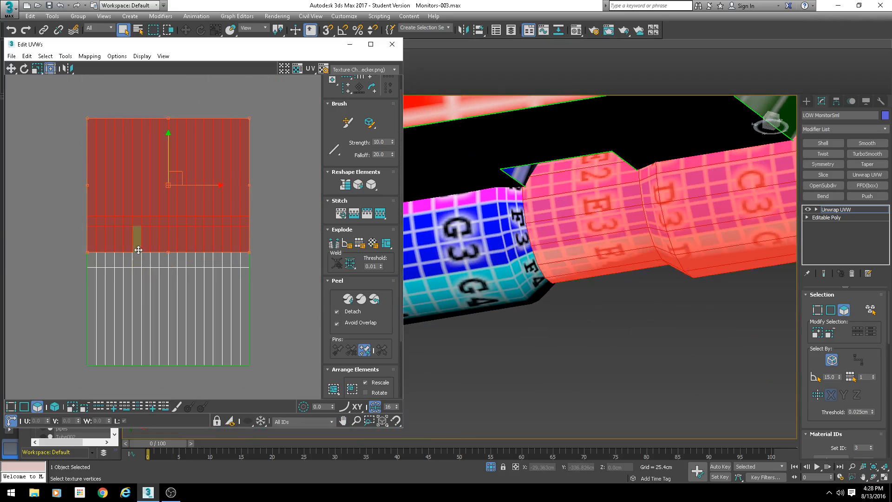
{"action": "scroll", "coordinate": [159, 197], "scroll_direction": "up", "scroll_amount": 3}
{"action": "left_click_drag", "start_coordinate": [179, 150], "coordinate": [183, 166]}
{"action": "scroll", "coordinate": [236, 238], "scroll_direction": "down", "scroll_amount": 4}
{"action": "middle_click_drag", "start_coordinate": [236, 237], "coordinate": [203, 198]}
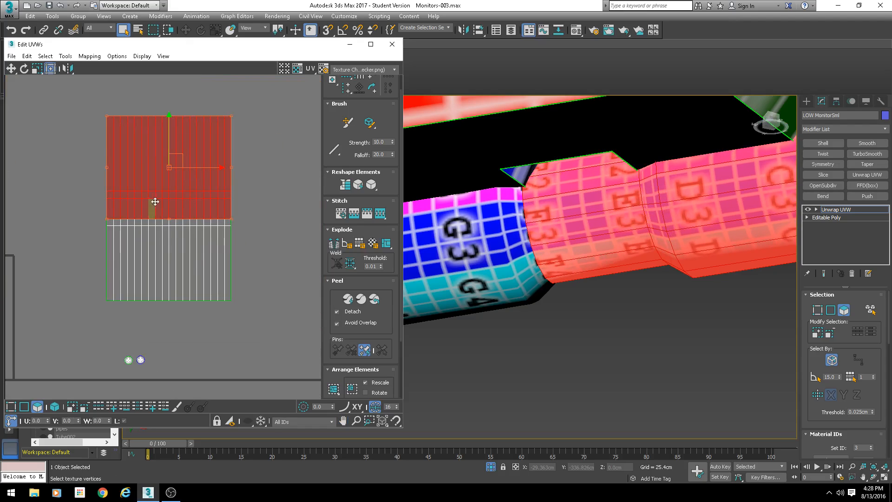
{"action": "scroll", "coordinate": [154, 202], "scroll_direction": "up", "scroll_amount": 3}
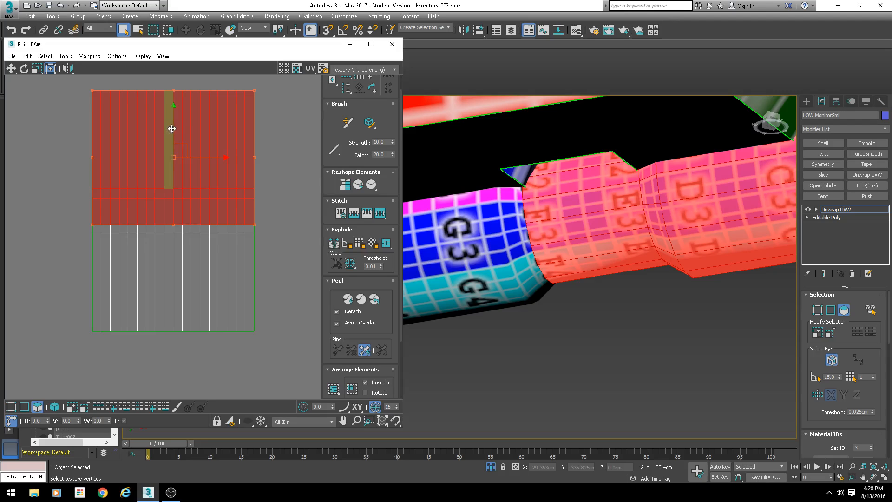
{"action": "mouse_move", "coordinate": [173, 113]}
{"action": "left_mouse_down"}
{"action": "mouse_move", "coordinate": [169, 125]}
{"action": "mouse_move", "coordinate": [162, 108]}
{"action": "left_mouse_up"}
{"action": "left_click_drag", "start_coordinate": [183, 140], "coordinate": [173, 121]}
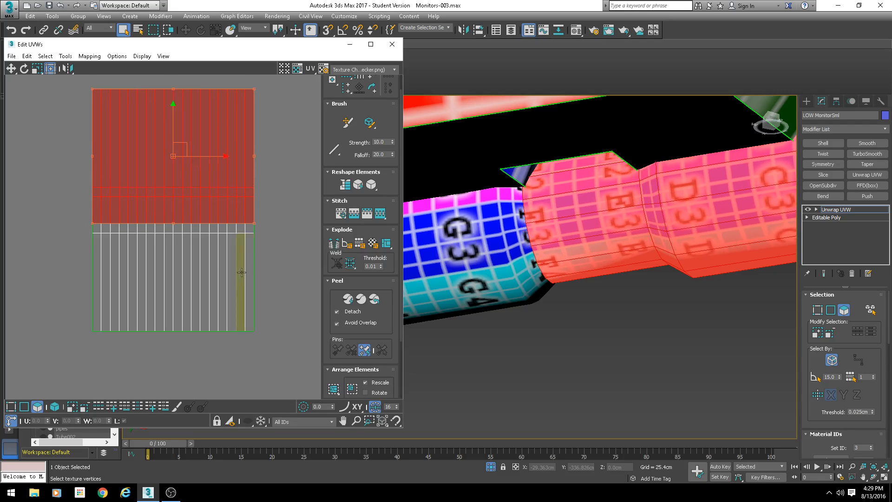
{"action": "middle_click_drag", "start_coordinate": [228, 271], "coordinate": [206, 278]}
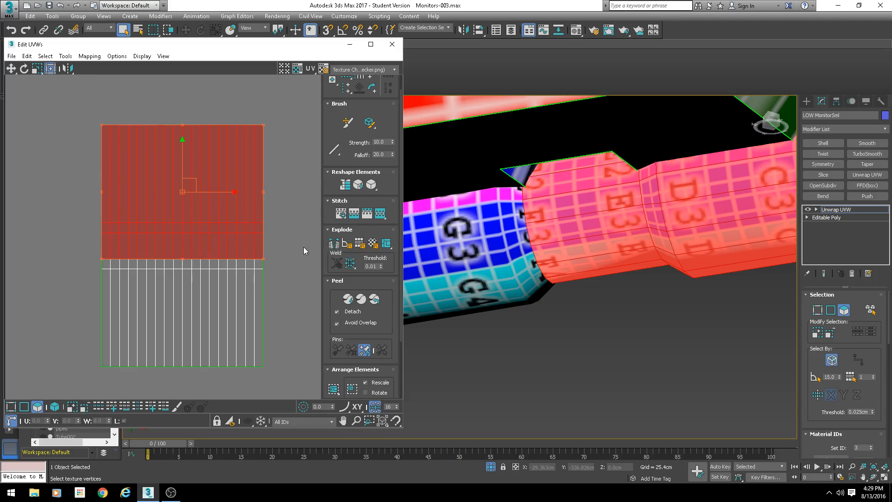
- Reselect the upper block of the barrel shell and switch to Freeform Mode
{"action": "left_click", "coordinate": [299, 287]}
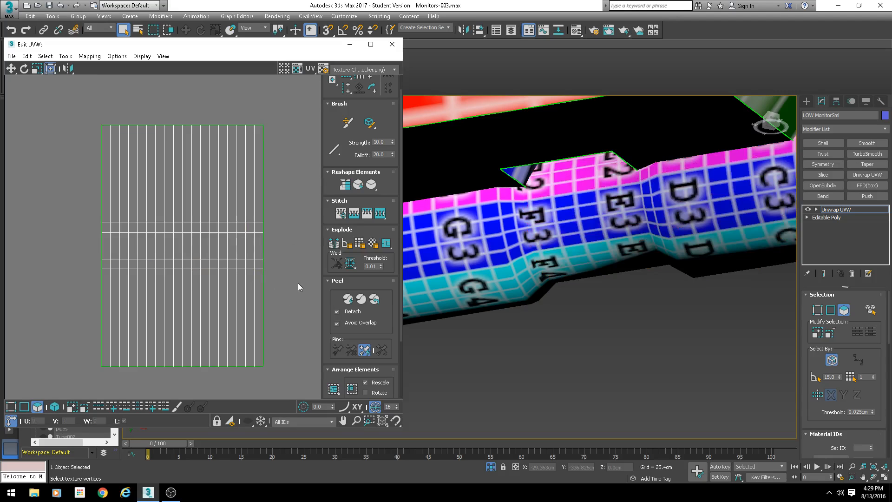
{"action": "left_click", "coordinate": [189, 174]}
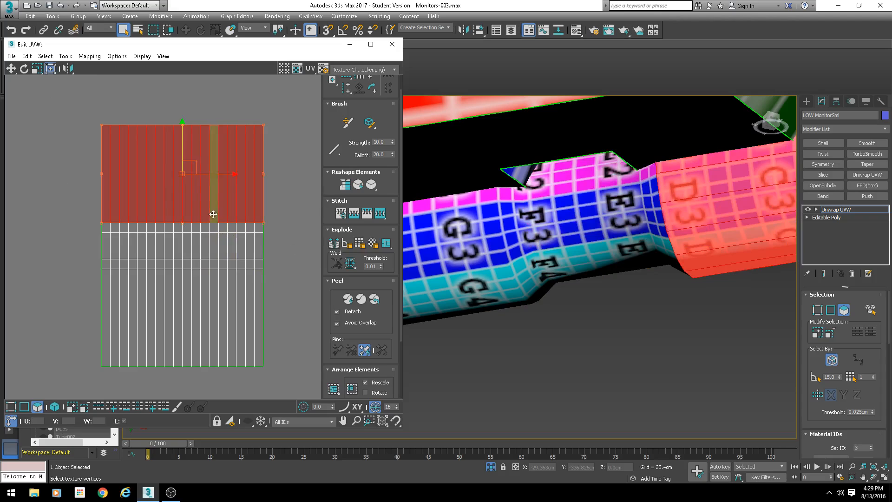
{"action": "left_click", "coordinate": [50, 69]}
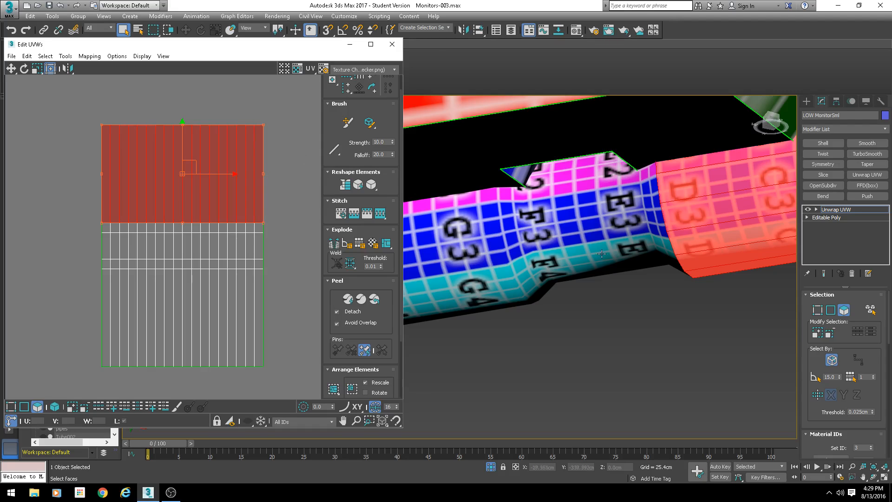
- Inspect the pipe's end caps and side strip UV shells in the viewport and UV editor
{"action": "scroll", "coordinate": [602, 254], "scroll_direction": "down", "scroll_amount": 5}
{"action": "middle_click_drag", "start_coordinate": [610, 271], "coordinate": [372, 285], "text": "alt"}
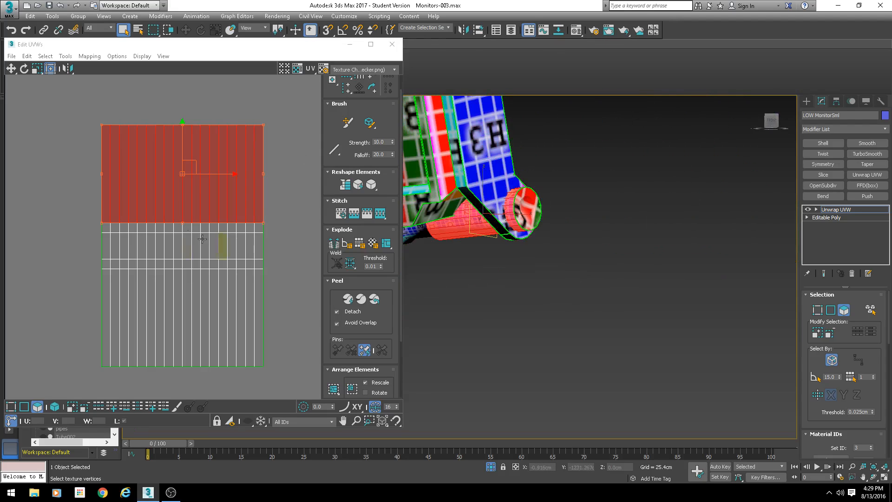
{"action": "scroll", "coordinate": [186, 240], "scroll_direction": "down", "scroll_amount": 4}
{"action": "middle_click_drag", "start_coordinate": [180, 310], "coordinate": [243, 215]}
{"action": "scroll", "coordinate": [242, 215], "scroll_direction": "up", "scroll_amount": 8}
{"action": "left_click_drag", "start_coordinate": [230, 177], "coordinate": [116, 247]}
{"action": "scroll", "coordinate": [553, 211], "scroll_direction": "up", "scroll_amount": 5}
{"action": "middle_click_drag", "start_coordinate": [554, 211], "coordinate": [646, 238]}
{"action": "scroll", "coordinate": [123, 218], "scroll_direction": "down", "scroll_amount": 4}
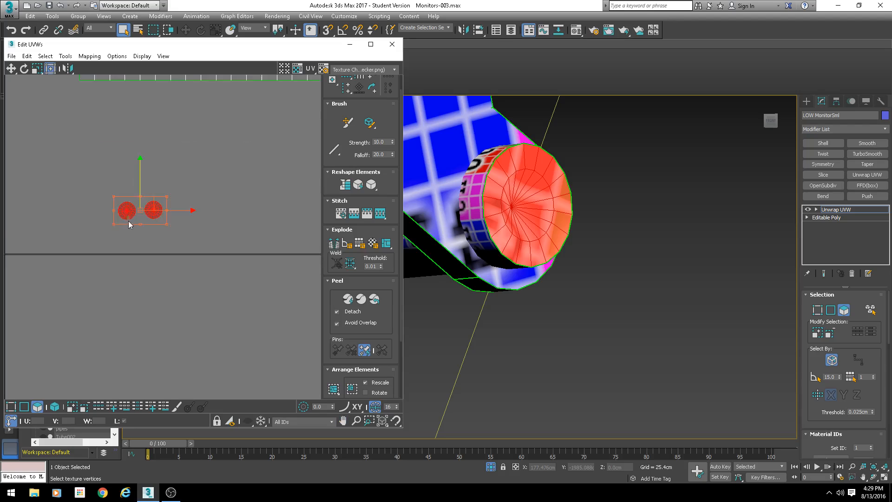
{"action": "scroll", "coordinate": [129, 221], "scroll_direction": "down", "scroll_amount": 6}
{"action": "middle_click_drag", "start_coordinate": [108, 207], "coordinate": [229, 194]}
{"action": "scroll", "coordinate": [202, 172], "scroll_direction": "up", "scroll_amount": 8}
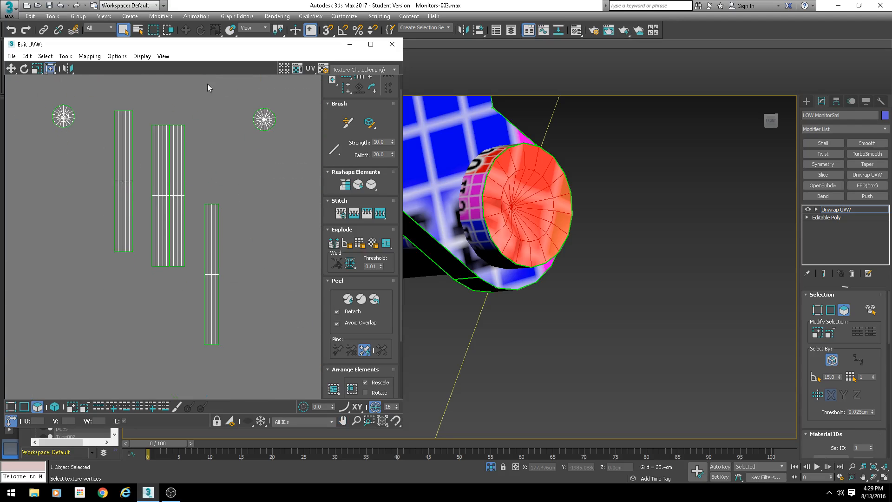
- Box-select the pipe's side strip shells in the UV editor and shift them slightly
{"action": "left_click_drag", "start_coordinate": [225, 105], "coordinate": [92, 344]}
{"action": "middle_click_drag", "start_coordinate": [188, 311], "coordinate": [175, 285]}
{"action": "scroll", "coordinate": [135, 232], "scroll_direction": "down", "scroll_amount": 4}
{"action": "middle_click_drag", "start_coordinate": [594, 268], "coordinate": [604, 285]}
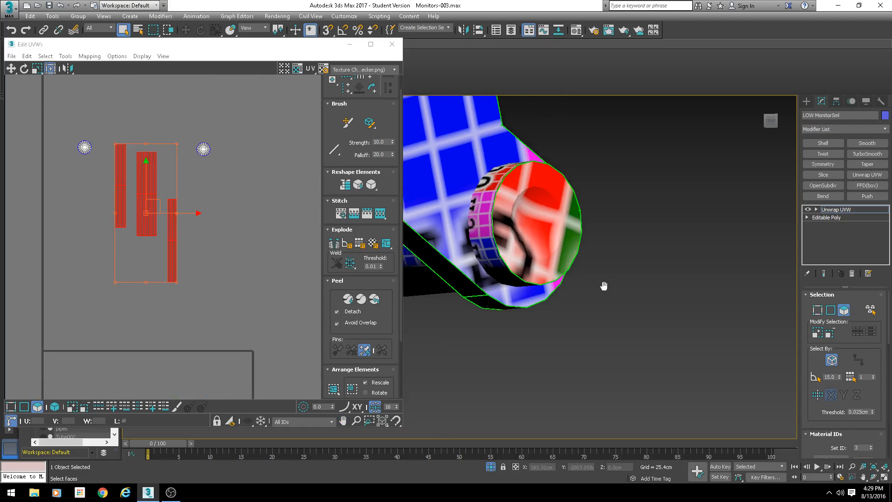
- Apply a cylindrical projection to the selected pipe faces and align the gizmo along the pipe
{"action": "scroll", "coordinate": [555, 173], "scroll_direction": "down", "scroll_amount": 9}
{"action": "scroll", "coordinate": [545, 288], "scroll_direction": "up", "scroll_amount": 9}
{"action": "middle_click_drag", "start_coordinate": [554, 176], "coordinate": [518, 322]}
{"action": "middle_click_drag", "start_coordinate": [517, 323], "coordinate": [588, 346]}
{"action": "scroll", "coordinate": [847, 371], "scroll_direction": "down", "scroll_amount": 1}
{"action": "scroll", "coordinate": [806, 343], "scroll_direction": "down", "scroll_amount": 5}
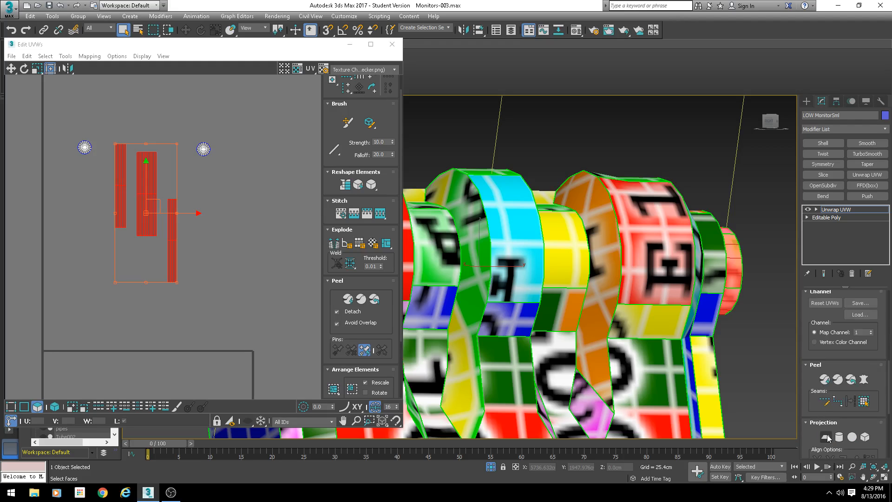
{"action": "left_click", "coordinate": [829, 437]}
{"action": "left_click", "coordinate": [840, 438]}
{"action": "scroll", "coordinate": [849, 417], "scroll_direction": "down", "scroll_amount": 3}
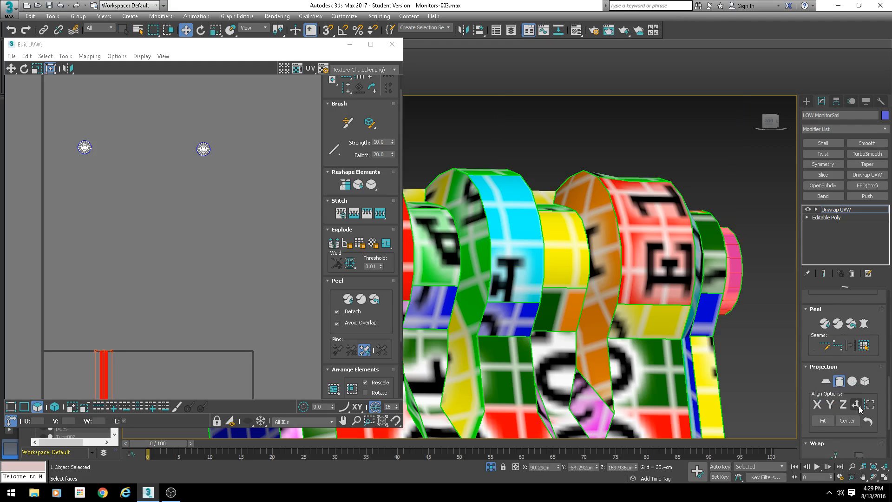
{"action": "scroll", "coordinate": [286, 252], "scroll_direction": "down", "scroll_amount": 5}
{"action": "scroll", "coordinate": [517, 322], "scroll_direction": "down", "scroll_amount": 8}
{"action": "middle_click_drag", "start_coordinate": [517, 322], "coordinate": [790, 374], "text": "alt"}
{"action": "left_click", "coordinate": [824, 405]}
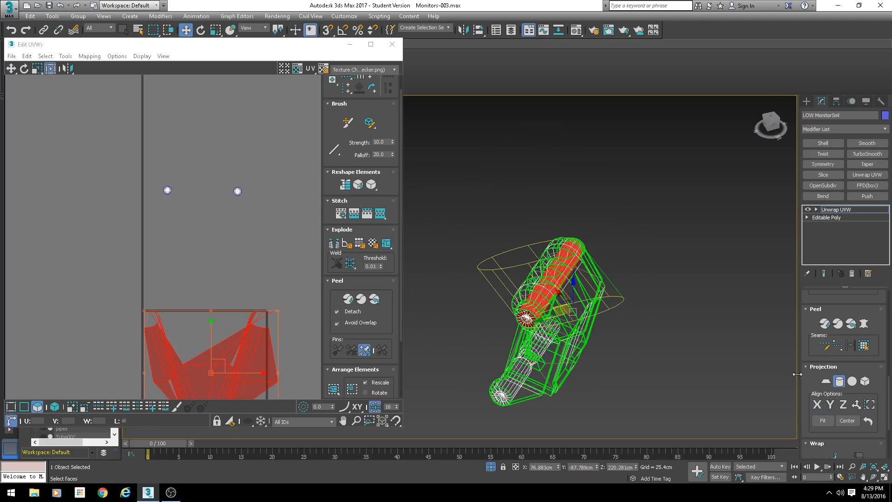
{"action": "left_click", "coordinate": [830, 404]}
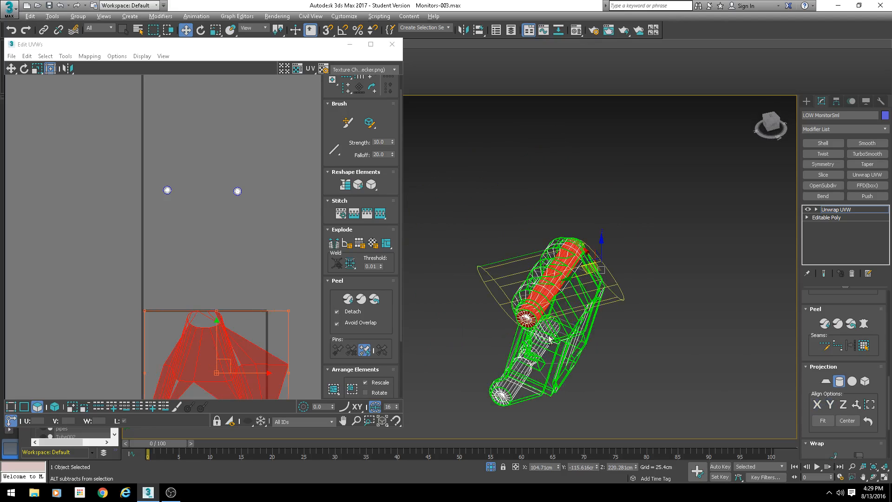
{"action": "left_click", "coordinate": [857, 404]}
{"action": "middle_click_drag", "start_coordinate": [643, 364], "coordinate": [554, 286], "text": "alt"}
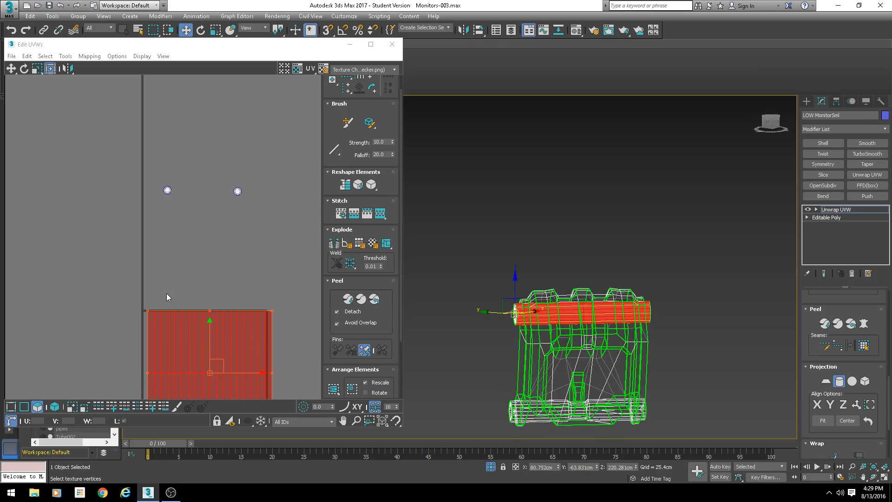
- Move the projected pipe shell beside the other strips and exit the cylindrical projection
{"action": "middle_click_drag", "start_coordinate": [167, 293], "coordinate": [8, 53]}
{"action": "scroll", "coordinate": [8, 54], "scroll_direction": "down", "scroll_amount": 3}
{"action": "middle_click_drag", "start_coordinate": [58, 83], "coordinate": [120, 167]}
{"action": "scroll", "coordinate": [121, 167], "scroll_direction": "down", "scroll_amount": 3}
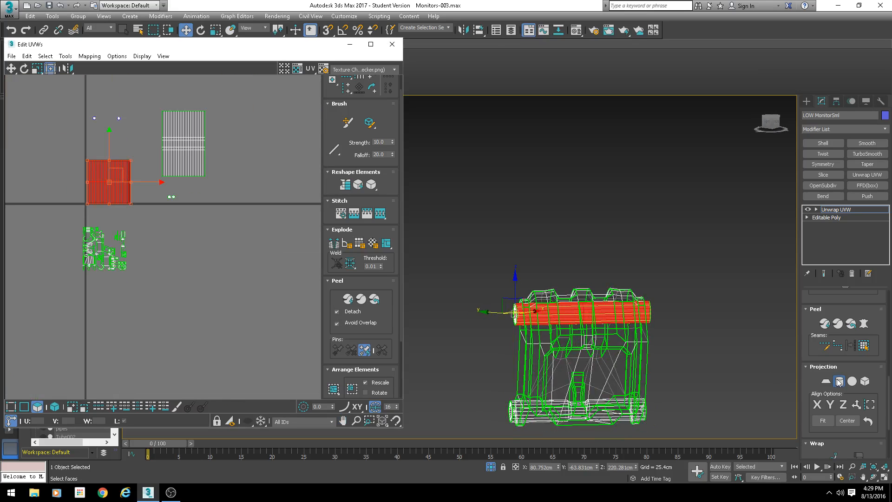
{"action": "left_click", "coordinate": [839, 381]}
{"action": "left_click_drag", "start_coordinate": [122, 174], "coordinate": [249, 126]}
{"action": "scroll", "coordinate": [241, 121], "scroll_direction": "up", "scroll_amount": 4}
{"action": "key", "text": "F3"}
{"action": "scroll", "coordinate": [562, 295], "scroll_direction": "up", "scroll_amount": 3}
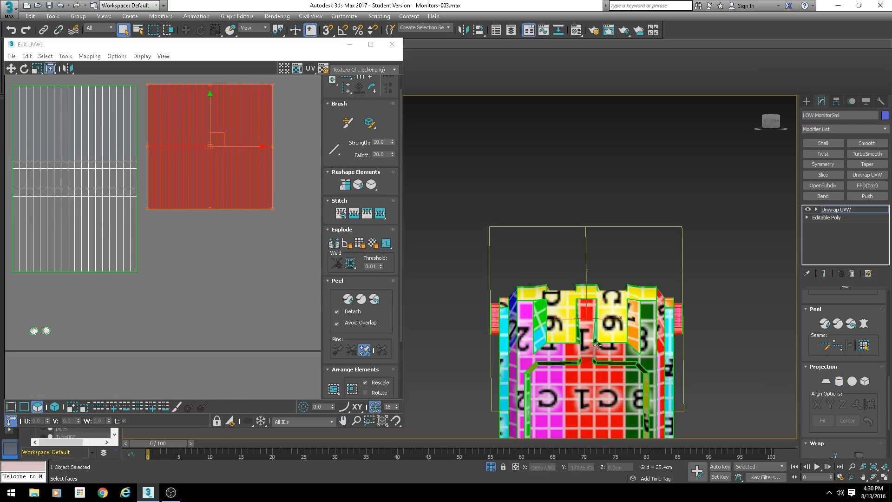
- Stretch the pipe shell vertically in the UV editor to even out the checker squares
{"action": "middle_click_drag", "start_coordinate": [562, 295], "coordinate": [527, 304], "text": "alt"}
{"action": "scroll", "coordinate": [595, 260], "scroll_direction": "up", "scroll_amount": 6}
{"action": "mouse_move", "coordinate": [594, 260]}
{"action": "middle_mouse_down"}
{"action": "mouse_move", "coordinate": [613, 219]}
{"action": "mouse_move", "coordinate": [634, 337]}
{"action": "middle_mouse_up"}
{"action": "scroll", "coordinate": [633, 337], "scroll_direction": "down", "scroll_amount": 5}
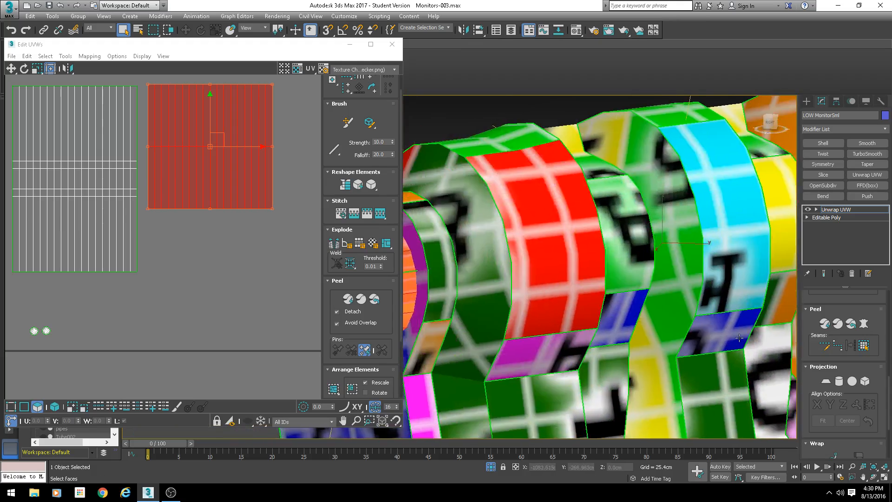
{"action": "scroll", "coordinate": [654, 303], "scroll_direction": "up", "scroll_amount": 3}
{"action": "middle_click_drag", "start_coordinate": [654, 303], "coordinate": [503, 303], "text": "alt"}
{"action": "scroll", "coordinate": [503, 303], "scroll_direction": "up", "scroll_amount": 2}
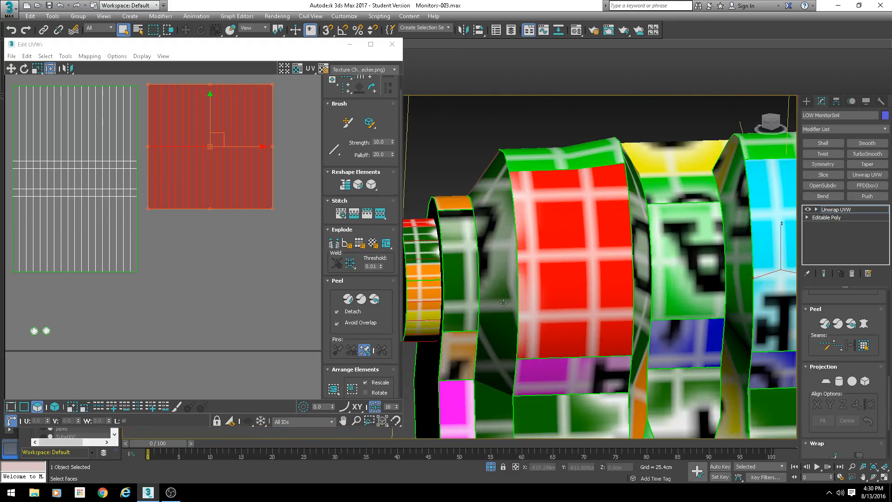
{"action": "left_click_drag", "start_coordinate": [273, 209], "coordinate": [269, 301]}
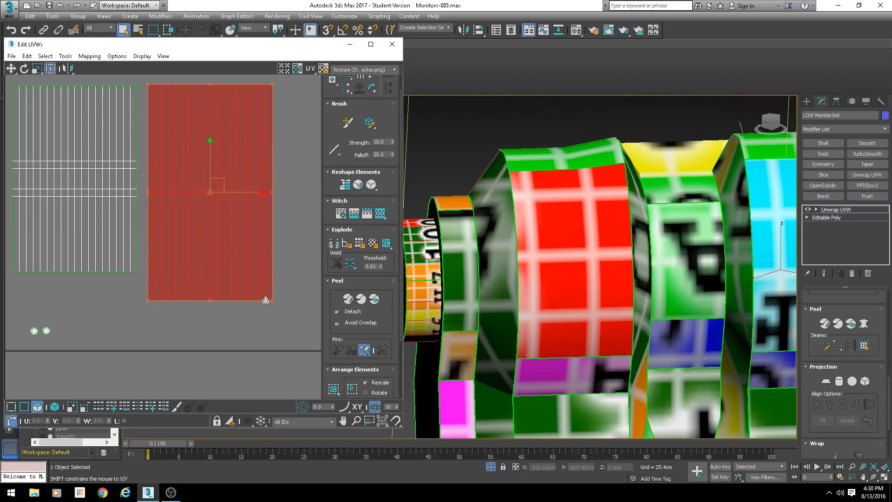
- Select the other pipe strip shell and shrink it vertically in the UV editor
{"action": "scroll", "coordinate": [199, 241], "scroll_direction": "down", "scroll_amount": 3}
{"action": "middle_click_drag", "start_coordinate": [143, 217], "coordinate": [185, 187]}
{"action": "middle_click_drag", "start_coordinate": [584, 321], "coordinate": [578, 133]}
{"action": "middle_click_drag", "start_coordinate": [539, 401], "coordinate": [536, 222]}
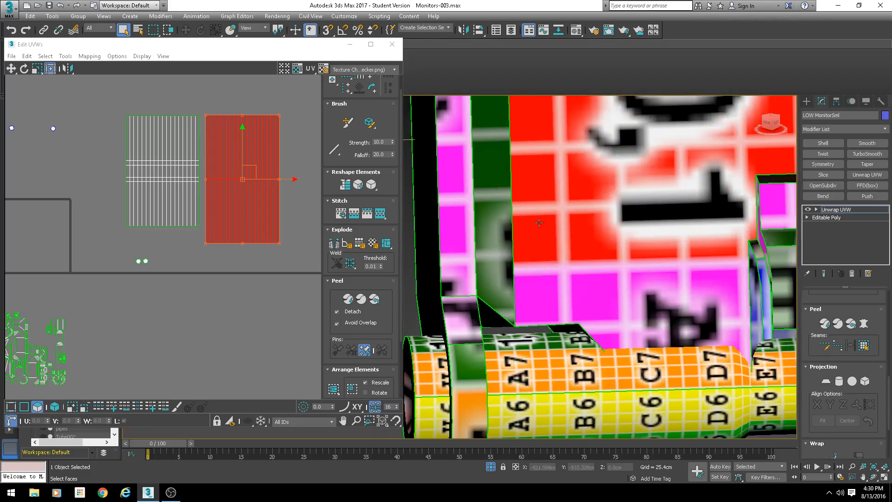
{"action": "middle_click_drag", "start_coordinate": [487, 389], "coordinate": [453, 238]}
{"action": "left_click_drag", "start_coordinate": [118, 112], "coordinate": [194, 251]}
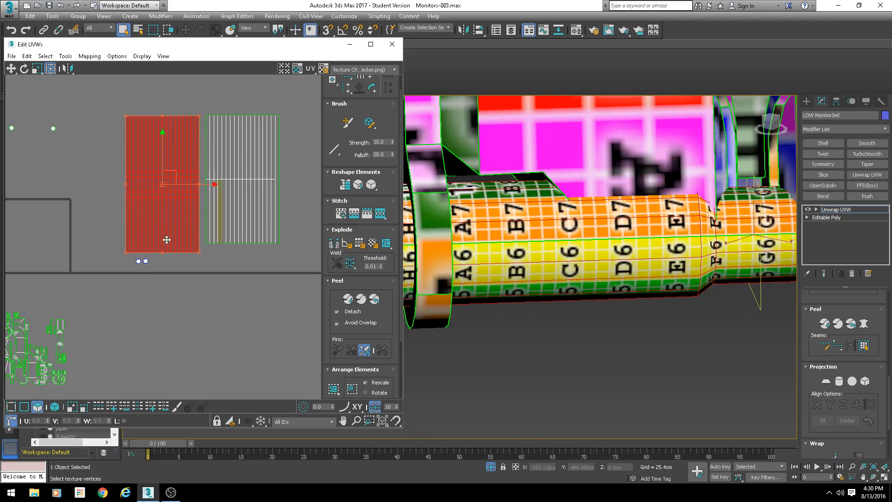
{"action": "left_click_drag", "start_coordinate": [198, 177], "coordinate": [162, 103]}
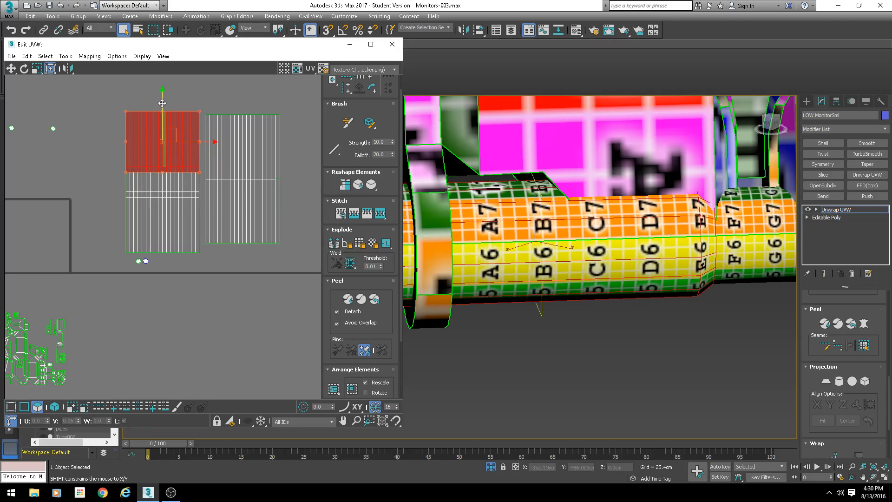
- Box-select the packed cluster of UV shells and nudge it in the UV editor
{"action": "middle_click_drag", "start_coordinate": [762, 279], "coordinate": [613, 240]}
{"action": "scroll", "coordinate": [614, 240], "scroll_direction": "down", "scroll_amount": 5}
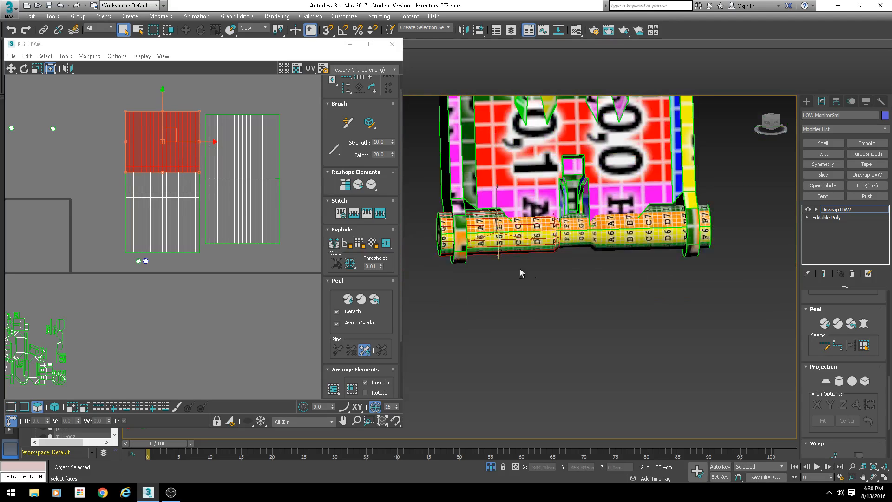
{"action": "middle_click_drag", "start_coordinate": [522, 273], "coordinate": [599, 255], "text": "alt"}
{"action": "middle_click_drag", "start_coordinate": [600, 256], "coordinate": [667, 355]}
{"action": "scroll", "coordinate": [595, 311], "scroll_direction": "down", "scroll_amount": 4}
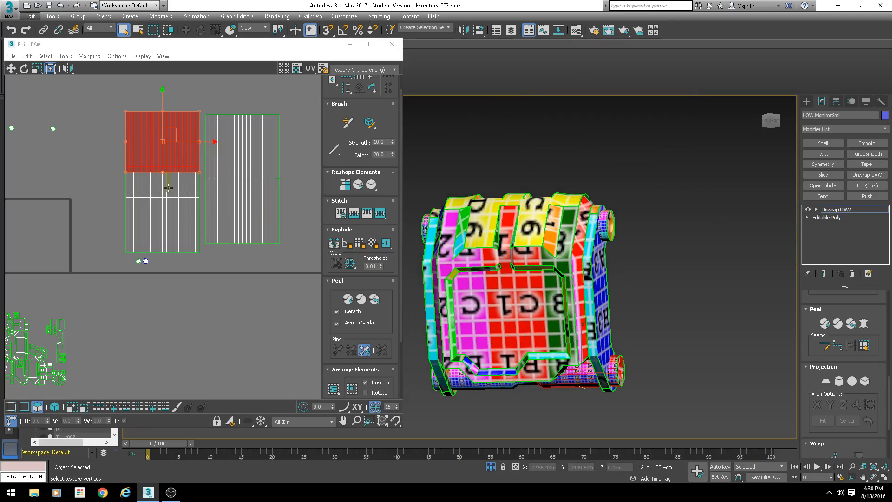
{"action": "scroll", "coordinate": [50, 185], "scroll_direction": "down", "scroll_amount": 2}
{"action": "middle_click_drag", "start_coordinate": [50, 185], "coordinate": [122, 172]}
{"action": "scroll", "coordinate": [122, 172], "scroll_direction": "up", "scroll_amount": 2}
{"action": "middle_click_drag", "start_coordinate": [163, 257], "coordinate": [214, 169]}
{"action": "left_click_drag", "start_coordinate": [51, 316], "coordinate": [232, 190]}
{"action": "middle_click_drag", "start_coordinate": [525, 310], "coordinate": [547, 237]}
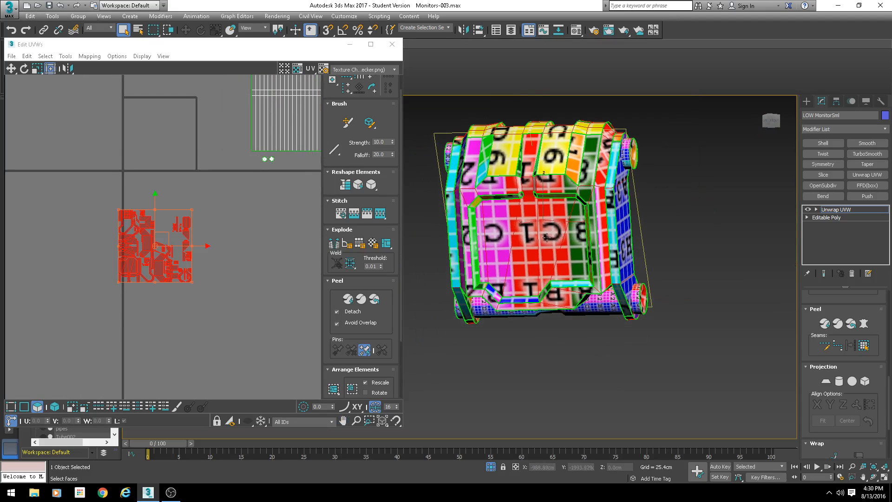
{"action": "scroll", "coordinate": [468, 282], "scroll_direction": "up", "scroll_amount": 4}
{"action": "middle_click_drag", "start_coordinate": [498, 315], "coordinate": [539, 284], "text": "alt"}
{"action": "scroll", "coordinate": [562, 268], "scroll_direction": "down", "scroll_amount": 3}
{"action": "scroll", "coordinate": [228, 237], "scroll_direction": "up", "scroll_amount": 2}
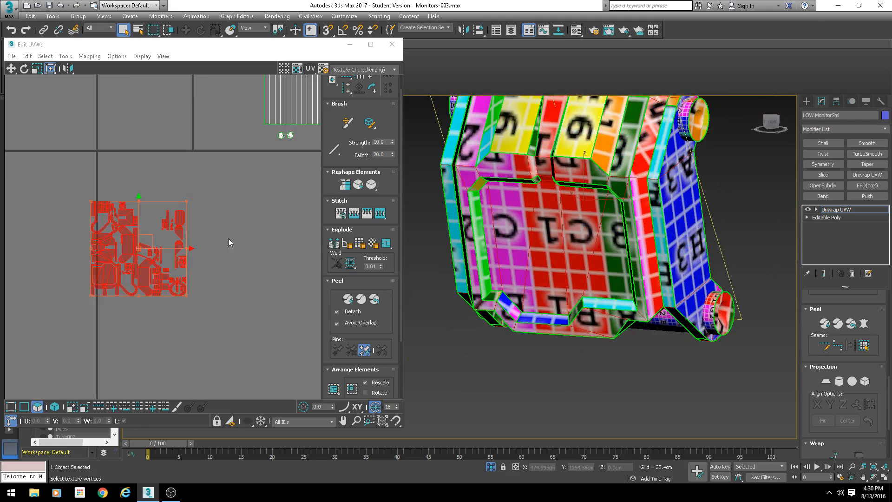
{"action": "middle_click_drag", "start_coordinate": [171, 232], "coordinate": [186, 212]}
{"action": "left_click", "coordinate": [247, 219]}
- Switch the UV editor's displayed texture to the checker pattern
{"action": "left_click", "coordinate": [516, 253]}
{"action": "middle_click_drag", "start_coordinate": [520, 254], "coordinate": [548, 246], "text": "alt"}
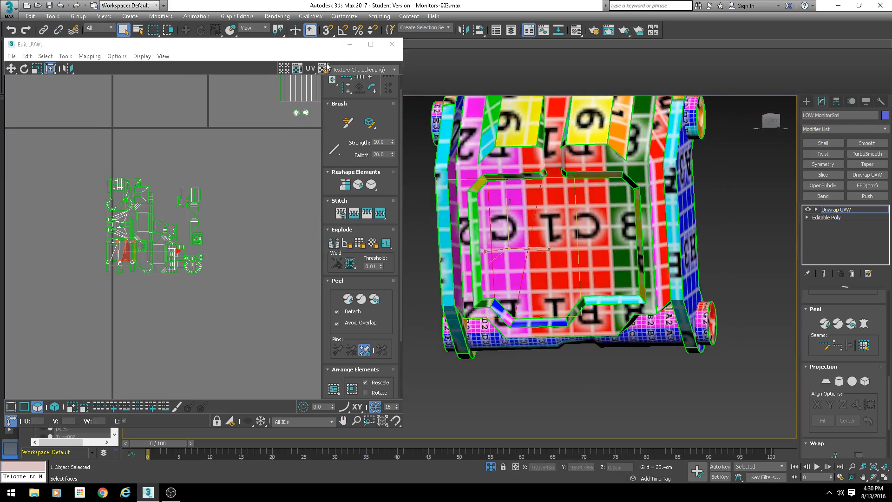
{"action": "left_click", "coordinate": [342, 70]}
{"action": "left_click", "coordinate": [355, 80]}
{"action": "scroll", "coordinate": [584, 199], "scroll_direction": "up", "scroll_amount": 5}
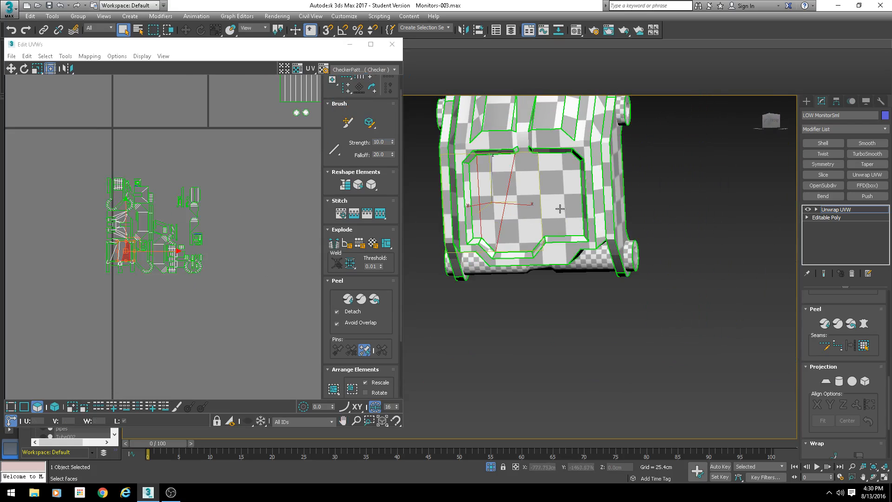
- Turn on shaded face highlighting and select the monitor screen's faces in the viewport
{"action": "key", "text": "F2"}
{"action": "left_click", "coordinate": [498, 184], "text": "ctrl"}
{"action": "left_click", "coordinate": [595, 196], "text": "ctrl"}
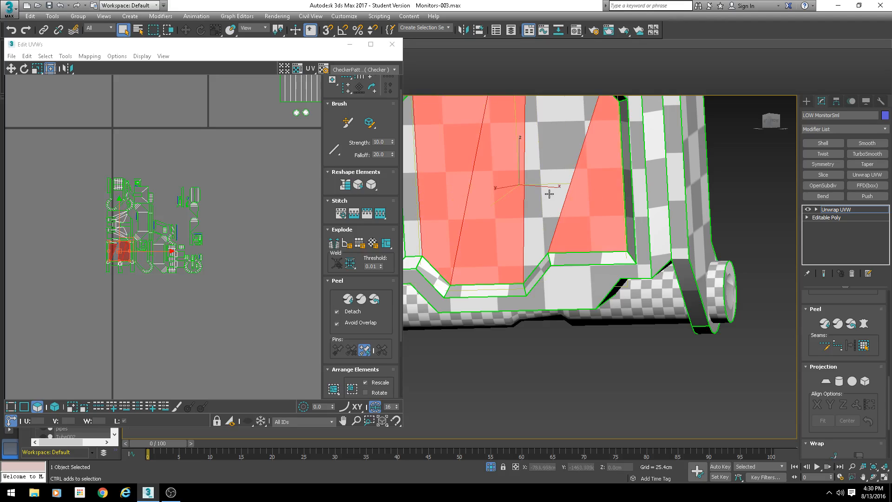
{"action": "left_click", "coordinate": [549, 192], "text": "ctrl"}
{"action": "scroll", "coordinate": [549, 192], "scroll_direction": "down", "scroll_amount": 2}
{"action": "scroll", "coordinate": [549, 192], "scroll_direction": "down", "scroll_amount": 3}
{"action": "middle_click_drag", "start_coordinate": [549, 192], "coordinate": [645, 252], "text": "alt"}
{"action": "scroll", "coordinate": [553, 214], "scroll_direction": "up", "scroll_amount": 3}
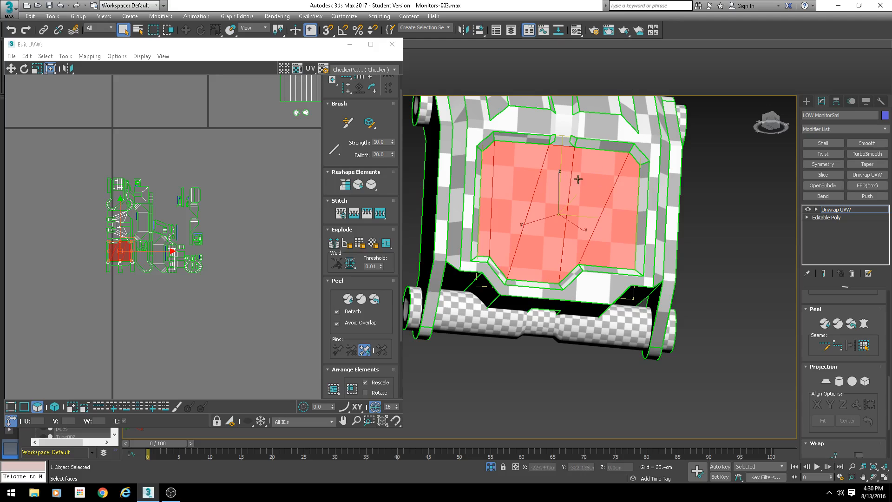
- Add the screen's remaining edge faces to the selection
{"action": "scroll", "coordinate": [580, 238], "scroll_direction": "down", "scroll_amount": 5}
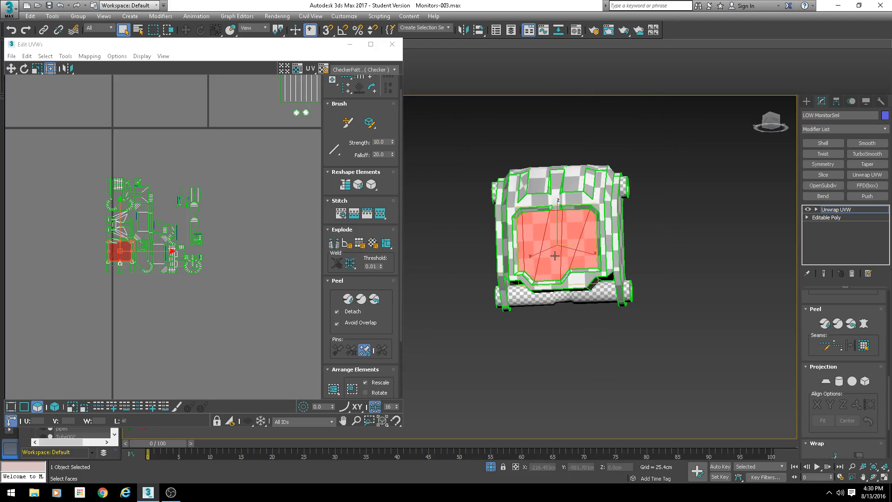
{"action": "scroll", "coordinate": [571, 257], "scroll_direction": "up", "scroll_amount": 6}
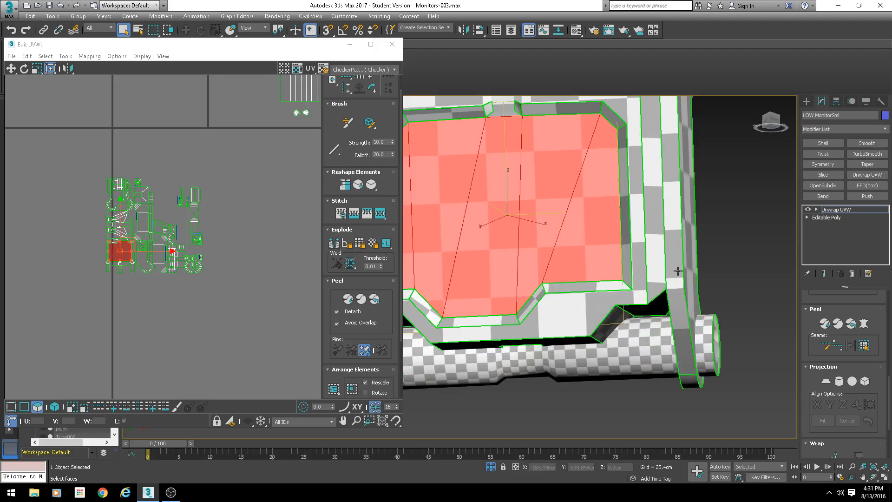
{"action": "scroll", "coordinate": [645, 259], "scroll_direction": "down", "scroll_amount": 4}
{"action": "scroll", "coordinate": [622, 205], "scroll_direction": "up", "scroll_amount": 8}
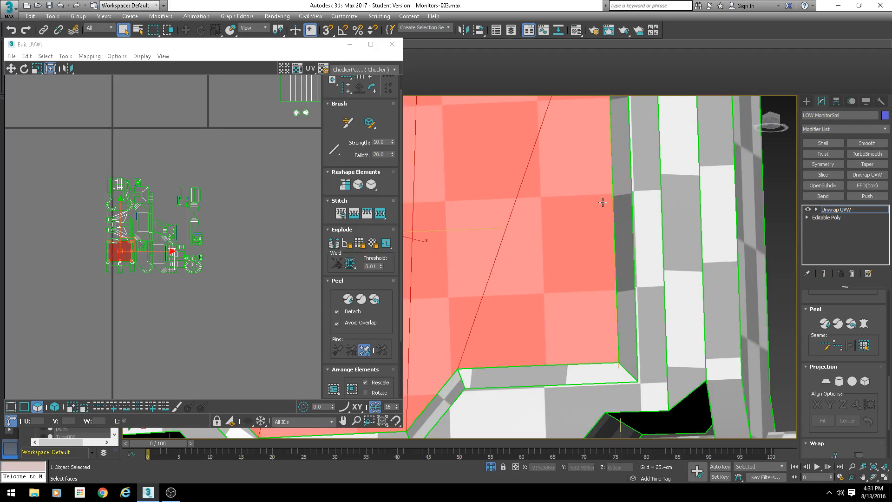
{"action": "scroll", "coordinate": [602, 205], "scroll_direction": "down", "scroll_amount": 3}
{"action": "scroll", "coordinate": [590, 211], "scroll_direction": "up", "scroll_amount": 4}
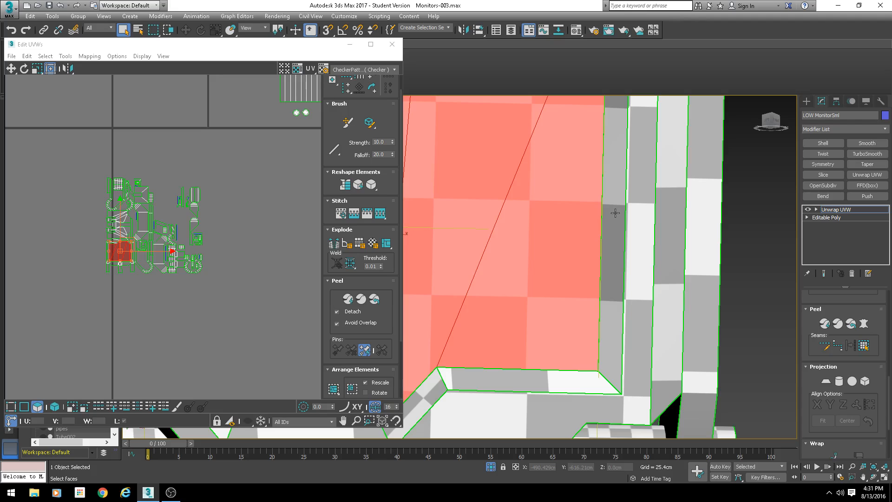
{"action": "left_click", "coordinate": [611, 211]}
{"action": "left_click", "coordinate": [594, 212], "text": "ctrl"}
{"action": "scroll", "coordinate": [578, 203], "scroll_direction": "down", "scroll_amount": 3}
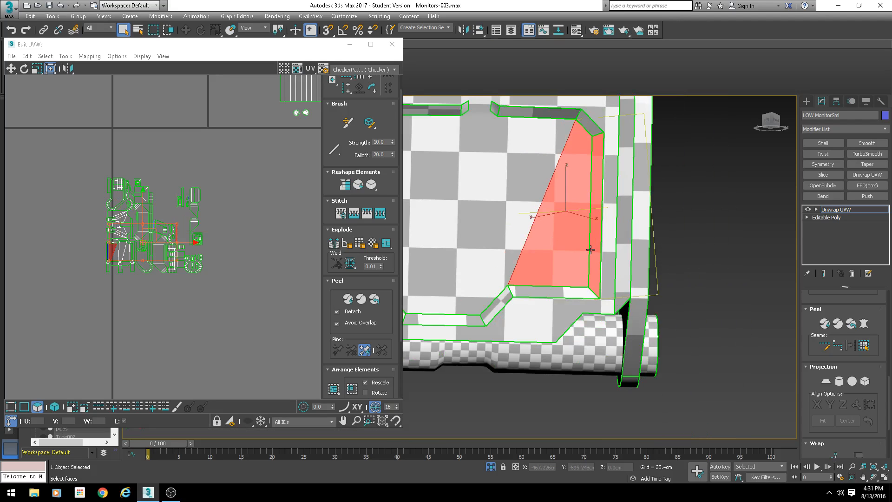
{"action": "scroll", "coordinate": [590, 249], "scroll_direction": "up", "scroll_amount": 3}
{"action": "scroll", "coordinate": [581, 243], "scroll_direction": "down", "scroll_amount": 3}
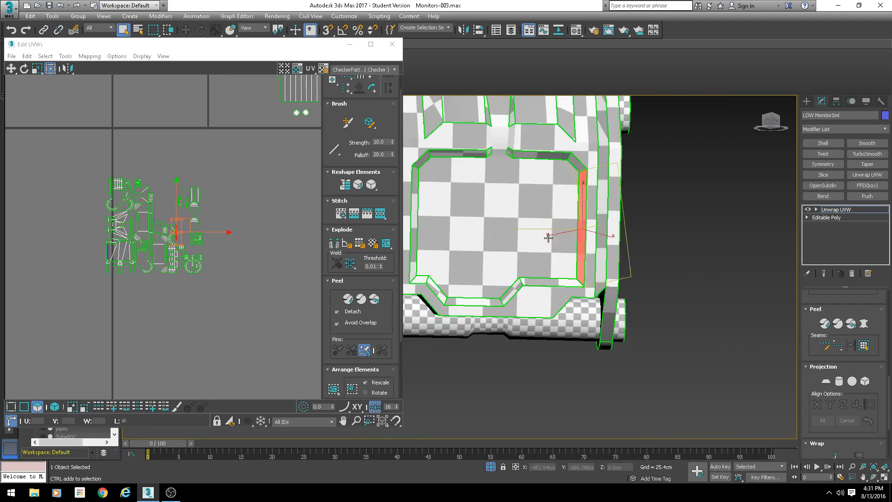
{"action": "left_click", "coordinate": [548, 238]}
{"action": "scroll", "coordinate": [175, 203], "scroll_direction": "up", "scroll_amount": 4}
{"action": "scroll", "coordinate": [167, 194], "scroll_direction": "up", "scroll_amount": 5}
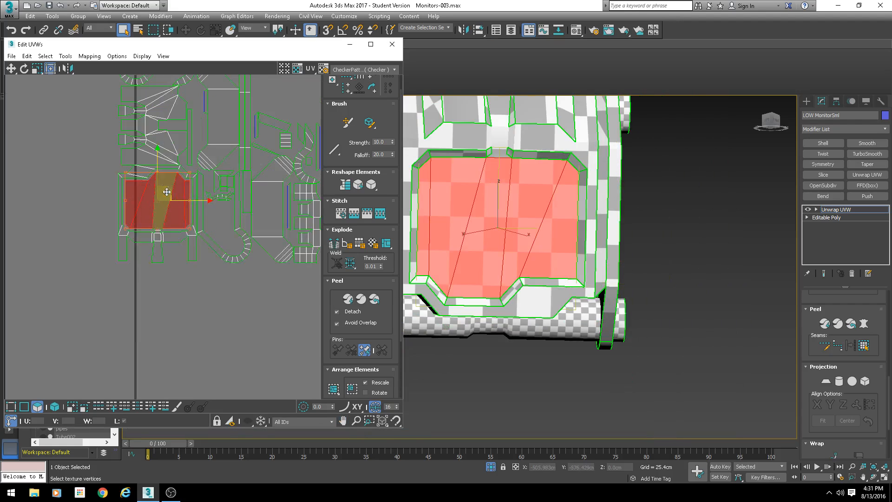
- Try moving the screen's UV shell toward the upper left in the UV editor
{"action": "key", "text": "f"}
{"action": "left_click_drag", "start_coordinate": [163, 199], "coordinate": [128, 149]}
{"action": "scroll", "coordinate": [179, 239], "scroll_direction": "down", "scroll_amount": 8}
{"action": "key", "text": "ctrl+z"}
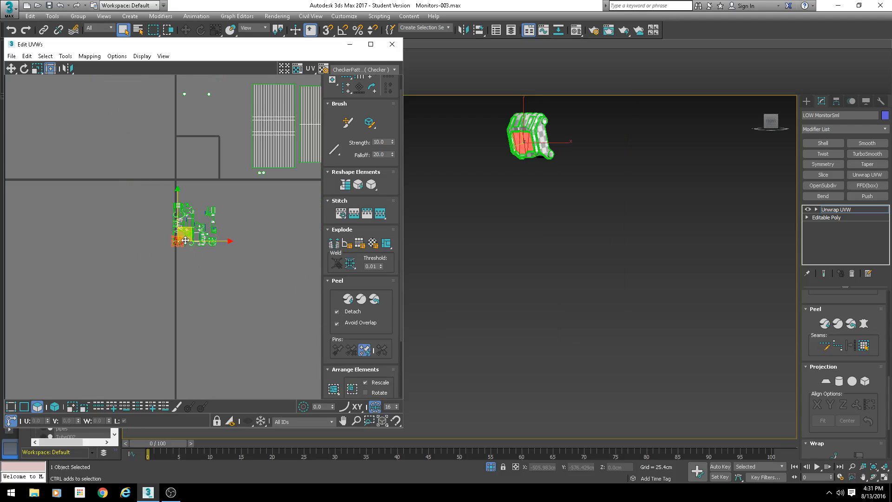
{"action": "scroll", "coordinate": [188, 231], "scroll_direction": "up", "scroll_amount": 4}
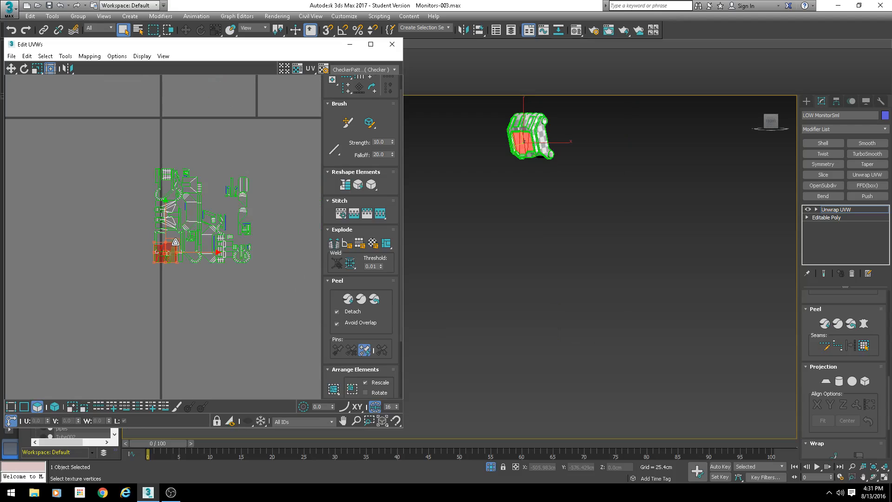
{"action": "left_click_drag", "start_coordinate": [177, 242], "coordinate": [175, 244]}
{"action": "key", "text": "w"}
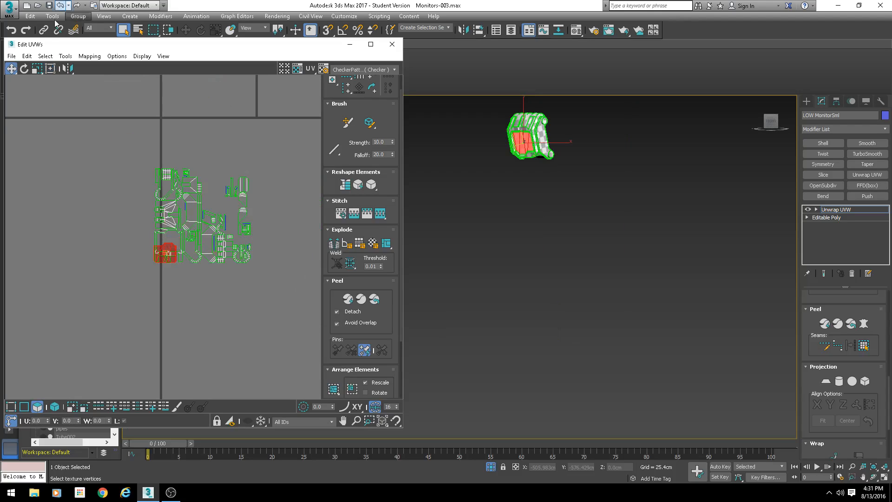
{"action": "left_click", "coordinate": [53, 71]}
{"action": "left_click_drag", "start_coordinate": [173, 241], "coordinate": [148, 127]}
{"action": "key", "text": "ctrl+z"}
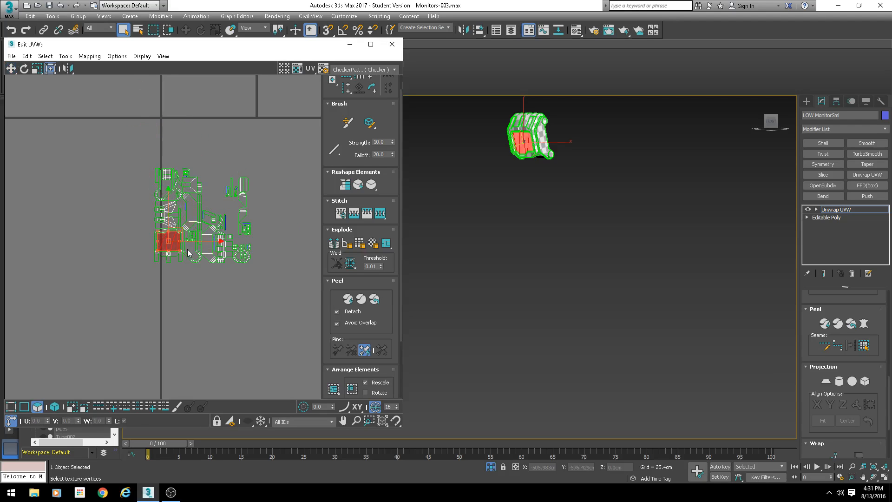
- Move the screen's UV shell out to the upper left corner of the UV editor
{"action": "scroll", "coordinate": [188, 253], "scroll_direction": "up", "scroll_amount": 5}
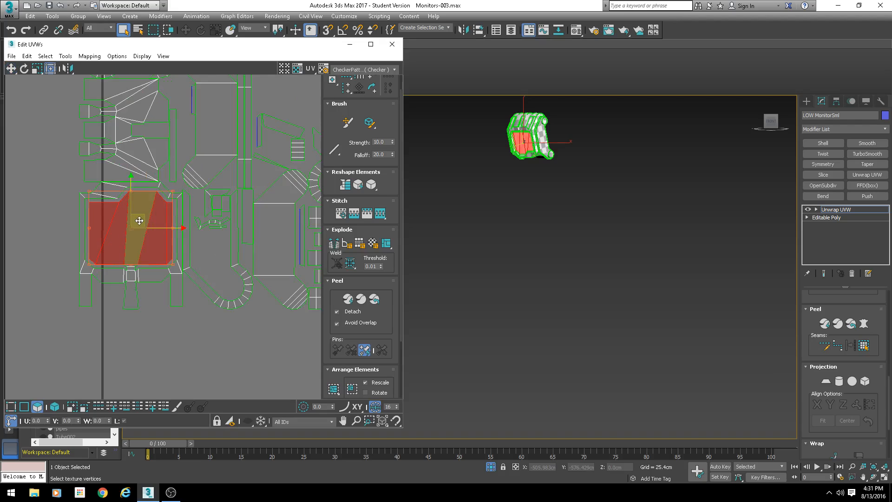
{"action": "scroll", "coordinate": [125, 139], "scroll_direction": "down", "scroll_amount": 10}
{"action": "left_click_drag", "start_coordinate": [129, 138], "coordinate": [69, 70]}
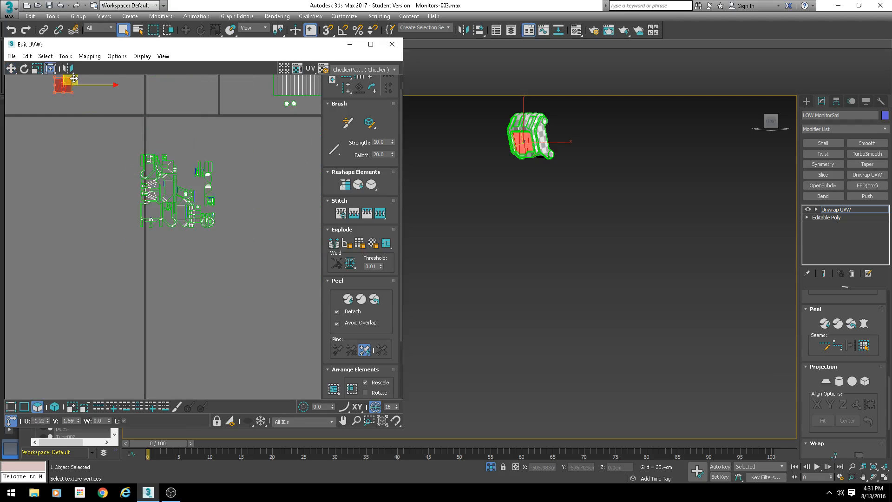
- Switch to face selection in the UV editor and select the monitor frame's UV shell
{"action": "middle_click_drag", "start_coordinate": [580, 222], "coordinate": [573, 327]}
{"action": "scroll", "coordinate": [519, 282], "scroll_direction": "up", "scroll_amount": 6}
{"action": "middle_click_drag", "start_coordinate": [490, 247], "coordinate": [515, 222], "text": "alt"}
{"action": "scroll", "coordinate": [130, 229], "scroll_direction": "up", "scroll_amount": 5}
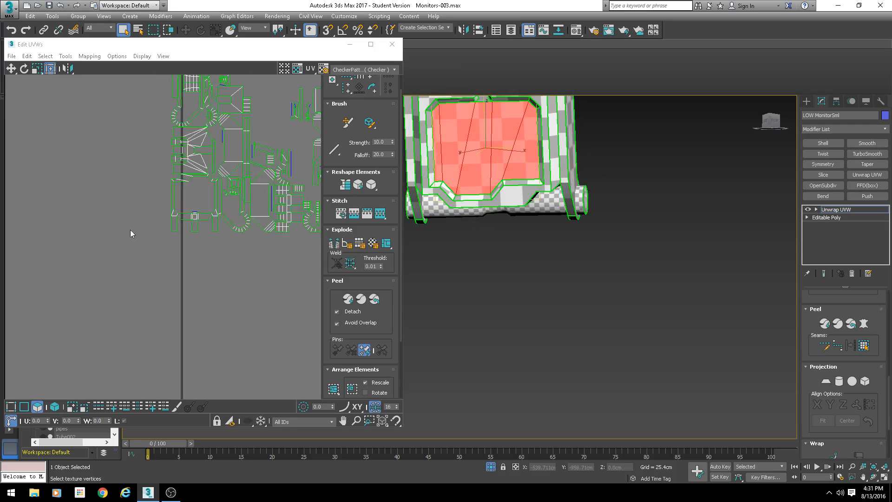
{"action": "left_click", "coordinate": [188, 201]}
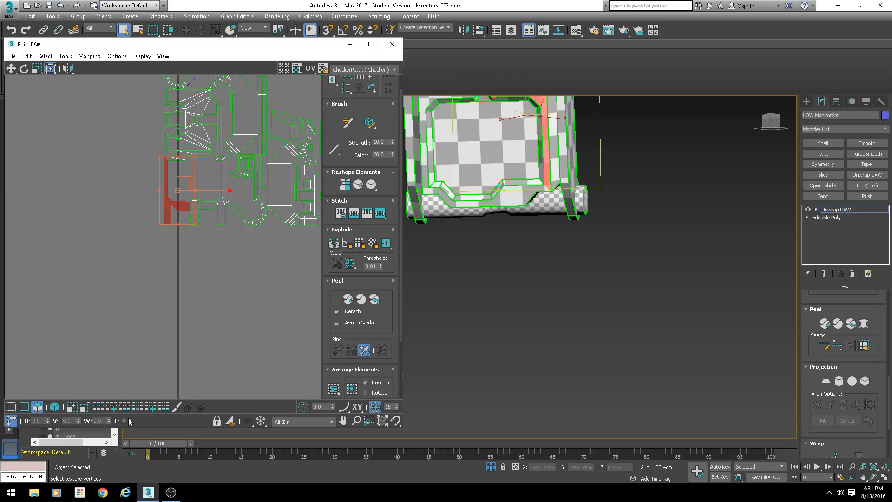
{"action": "left_click", "coordinate": [55, 407]}
{"action": "left_click", "coordinate": [195, 201]}
{"action": "middle_click_drag", "start_coordinate": [521, 243], "coordinate": [507, 325]}
{"action": "middle_click_drag", "start_coordinate": [508, 325], "coordinate": [507, 271], "text": "alt"}
{"action": "scroll", "coordinate": [508, 271], "scroll_direction": "up", "scroll_amount": 4}
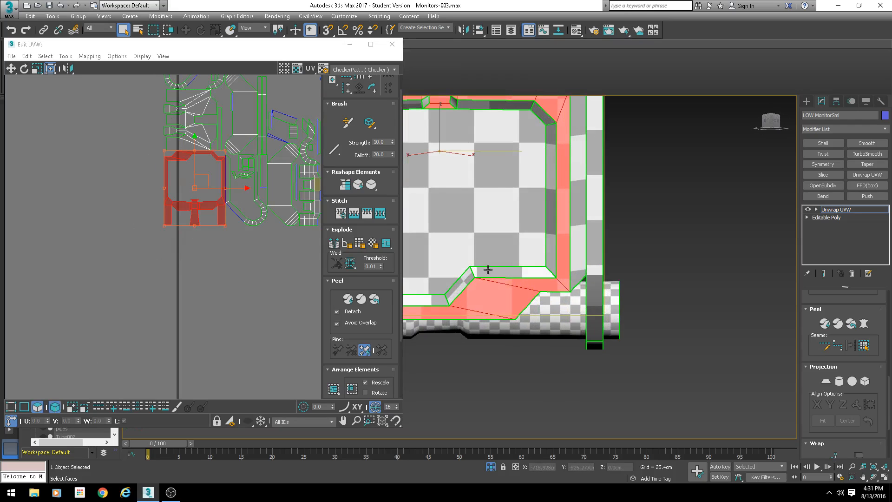
- Add the frame's lower front bevel faces to the selection in the viewport
{"action": "left_click", "coordinate": [488, 271], "text": "ctrl"}
{"action": "left_click", "coordinate": [461, 288], "text": "ctrl"}
{"action": "left_click", "coordinate": [434, 301], "text": "ctrl"}
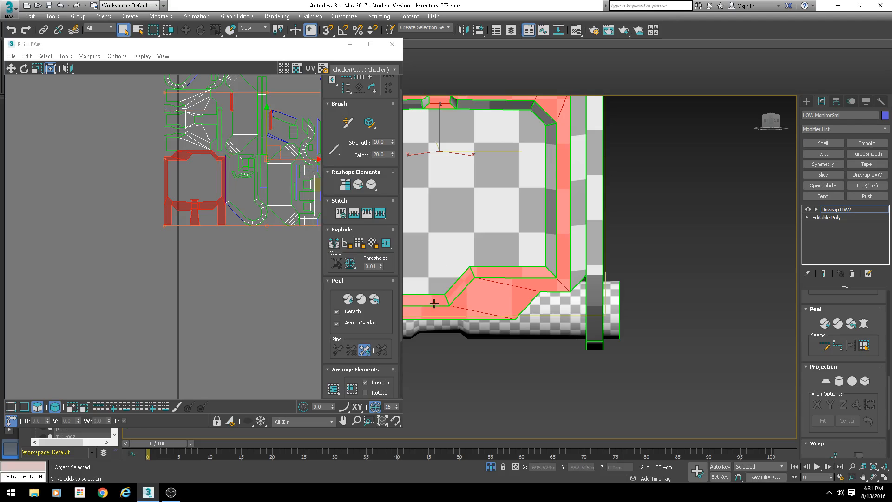
{"action": "middle_click_drag", "start_coordinate": [434, 303], "coordinate": [640, 331]}
{"action": "left_click", "coordinate": [563, 323], "text": "ctrl"}
{"action": "left_click", "coordinate": [542, 298], "text": "ctrl"}
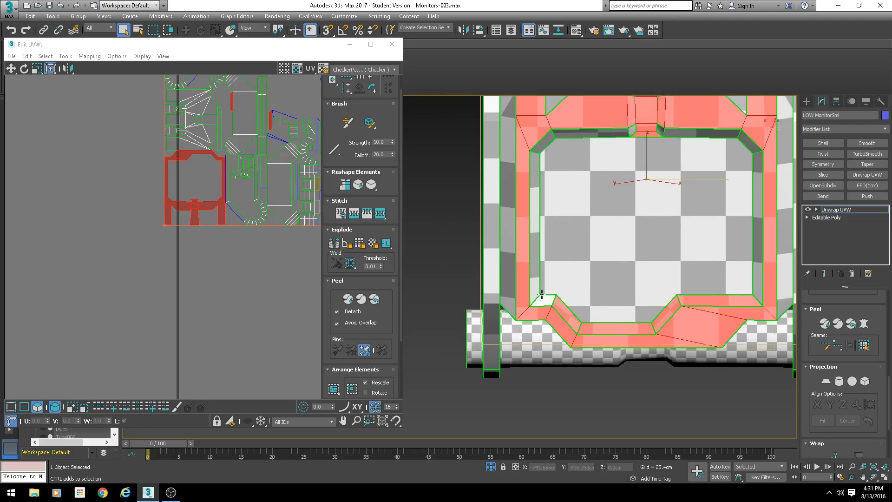
{"action": "left_click", "coordinate": [536, 284], "text": "ctrl"}
- Add the frame's upper and side bevel faces around the screen to the selection
{"action": "middle_click_drag", "start_coordinate": [549, 241], "coordinate": [549, 152], "text": "alt"}
{"action": "middle_click_drag", "start_coordinate": [550, 152], "coordinate": [494, 231]}
{"action": "left_click", "coordinate": [492, 229], "text": "ctrl"}
{"action": "left_click", "coordinate": [537, 222], "text": "ctrl"}
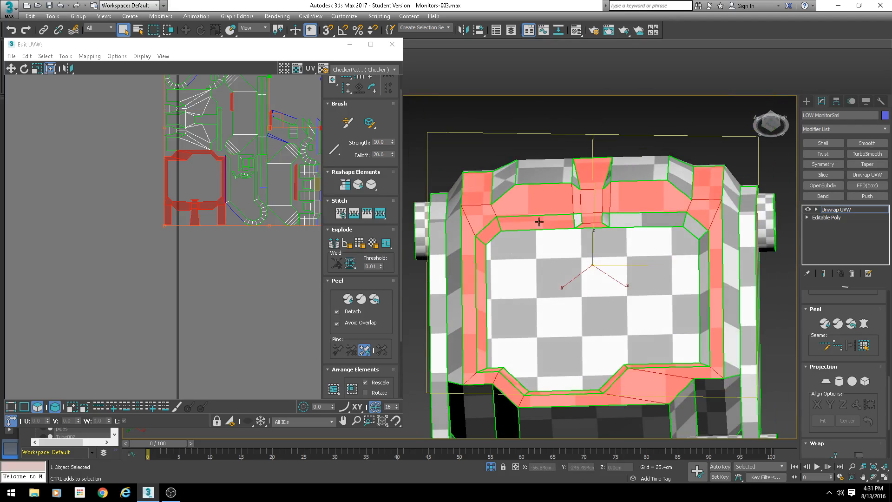
{"action": "left_click", "coordinate": [631, 217], "text": "ctrl"}
{"action": "middle_click_drag", "start_coordinate": [699, 226], "coordinate": [683, 192], "text": "alt"}
{"action": "left_click", "coordinate": [645, 216], "text": "alt"}
{"action": "left_click", "coordinate": [576, 230], "text": "ctrl"}
{"action": "left_click", "coordinate": [584, 260], "text": "ctrl"}
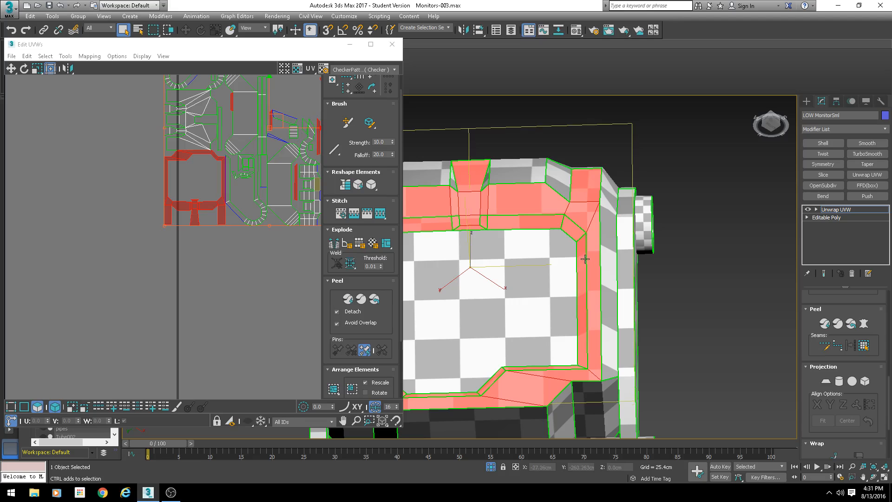
- Add the remaining top faces of the monitor frame to the selection
{"action": "middle_click_drag", "start_coordinate": [584, 259], "coordinate": [572, 290], "text": "alt"}
{"action": "scroll", "coordinate": [573, 289], "scroll_direction": "down", "scroll_amount": 2}
{"action": "middle_click_drag", "start_coordinate": [509, 226], "coordinate": [523, 199], "text": "alt"}
{"action": "left_click", "coordinate": [480, 216], "text": "ctrl"}
{"action": "left_click", "coordinate": [501, 215], "text": "ctrl"}
{"action": "left_click", "coordinate": [434, 202], "text": "ctrl"}
{"action": "left_click", "coordinate": [459, 191], "text": "ctrl"}
{"action": "left_click", "coordinate": [524, 199], "text": "ctrl"}
{"action": "left_click", "coordinate": [561, 196], "text": "ctrl"}
{"action": "middle_click_drag", "start_coordinate": [604, 207], "coordinate": [641, 297], "text": "alt"}
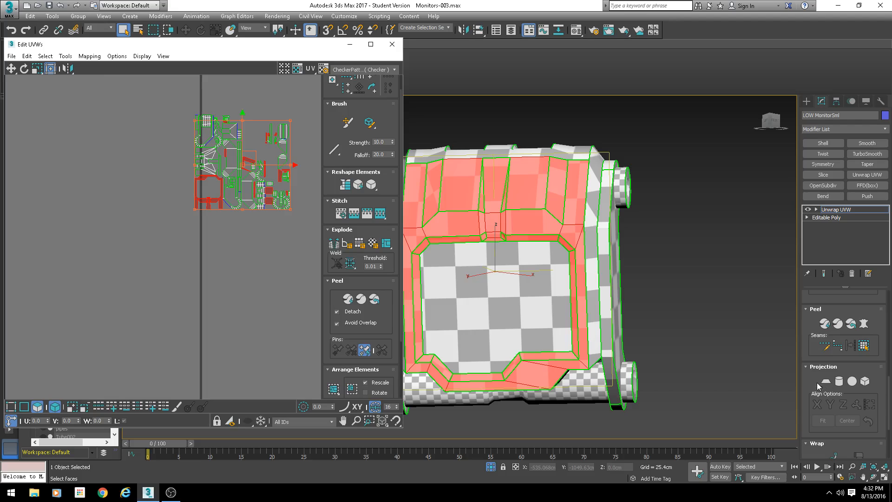
- Apply a planar projection to the selected frame faces aligned to the Y axis
{"action": "left_click", "coordinate": [827, 382]}
{"action": "scroll", "coordinate": [225, 230], "scroll_direction": "down", "scroll_amount": 6}
{"action": "scroll", "coordinate": [226, 229], "scroll_direction": "up", "scroll_amount": 2}
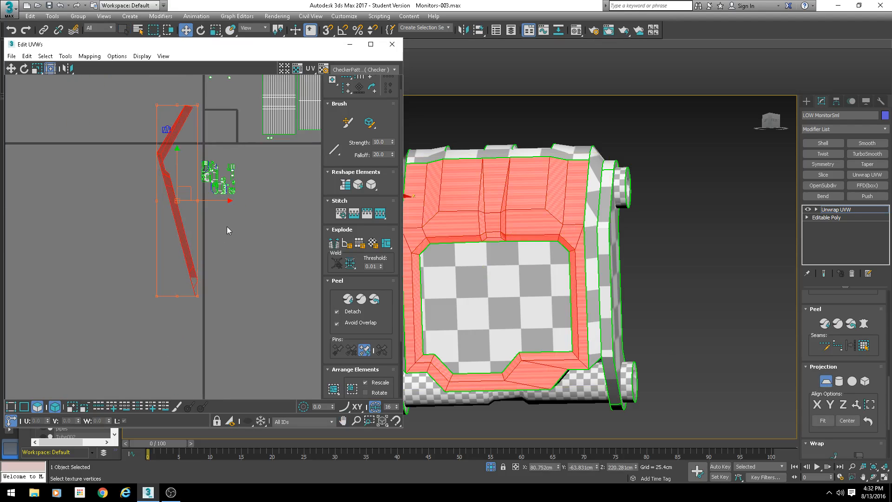
{"action": "left_click", "coordinate": [842, 403]}
{"action": "scroll", "coordinate": [223, 202], "scroll_direction": "up", "scroll_amount": 5}
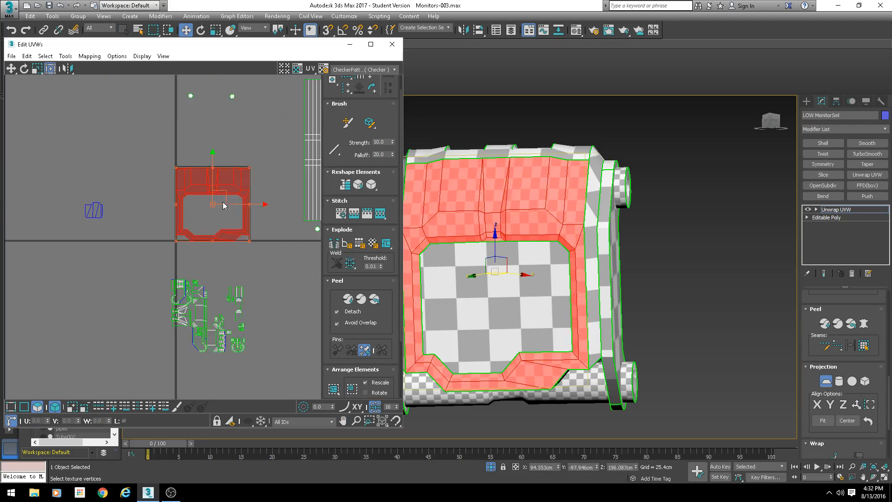
{"action": "scroll", "coordinate": [221, 212], "scroll_direction": "down", "scroll_amount": 3}
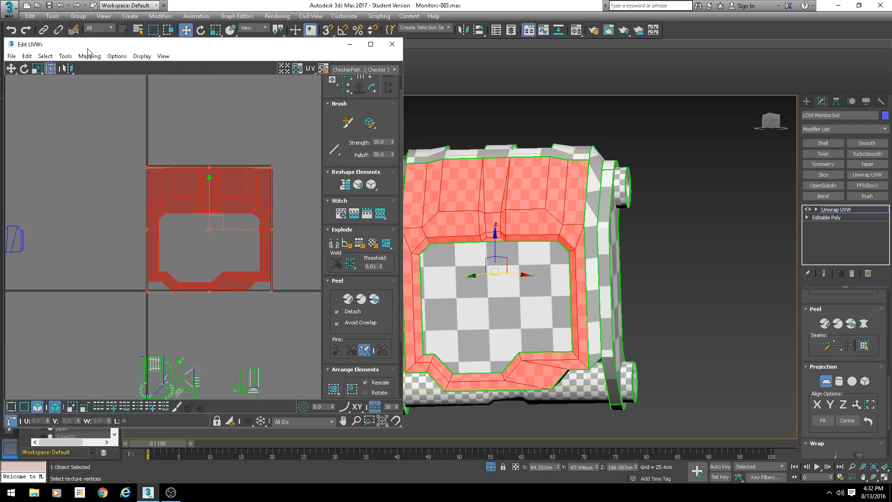
- Relax the frame's UV shell by polygon angles with 100 iterations, then undo it
{"action": "left_click", "coordinate": [65, 55]}
{"action": "left_click", "coordinate": [88, 212]}
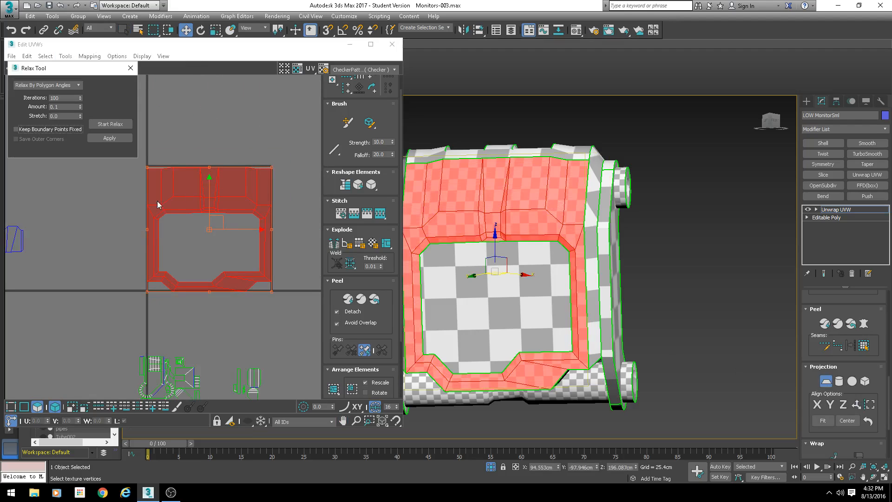
{"action": "left_click", "coordinate": [106, 139]}
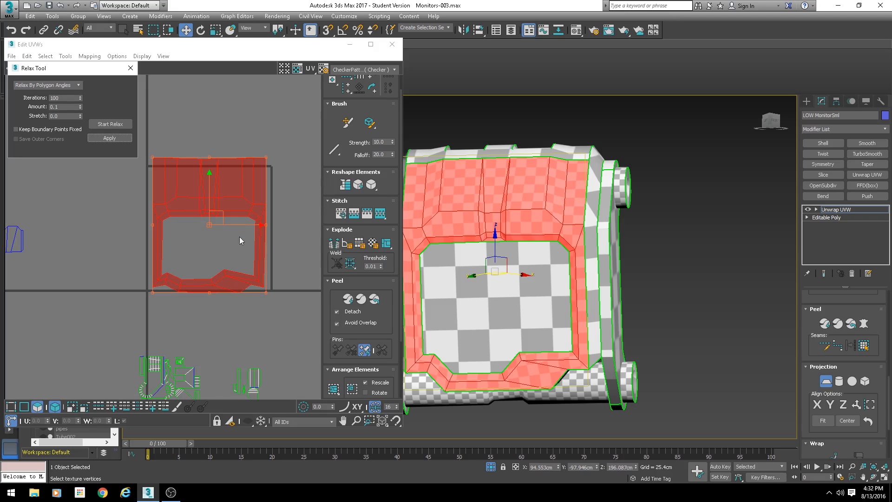
{"action": "scroll", "coordinate": [239, 236], "scroll_direction": "up", "scroll_amount": 2}
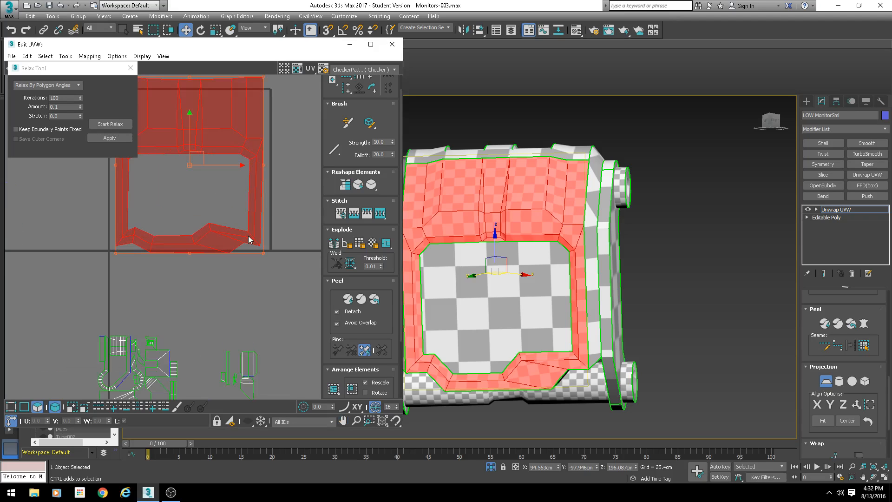
{"action": "key", "text": "ctrl+z"}
{"action": "key", "text": "ctrl+z"}
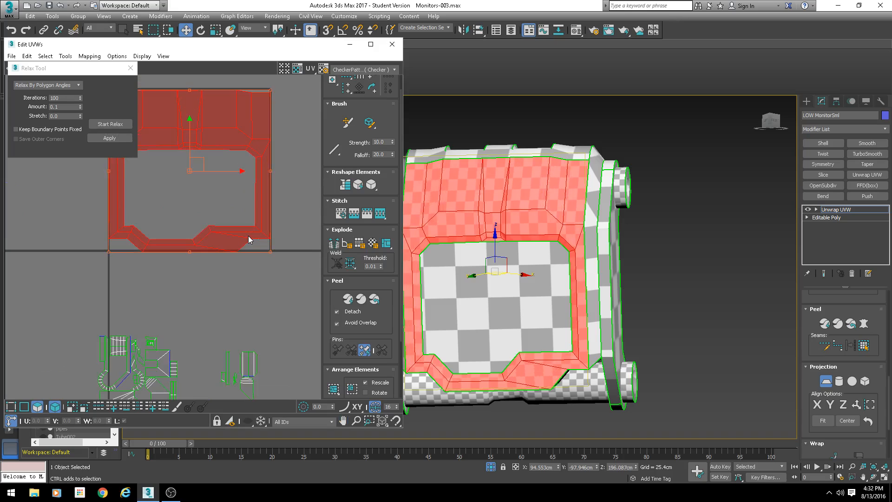
- Apply the relax twice more to the frame's UV shell
{"action": "middle_click_drag", "start_coordinate": [222, 234], "coordinate": [243, 247]}
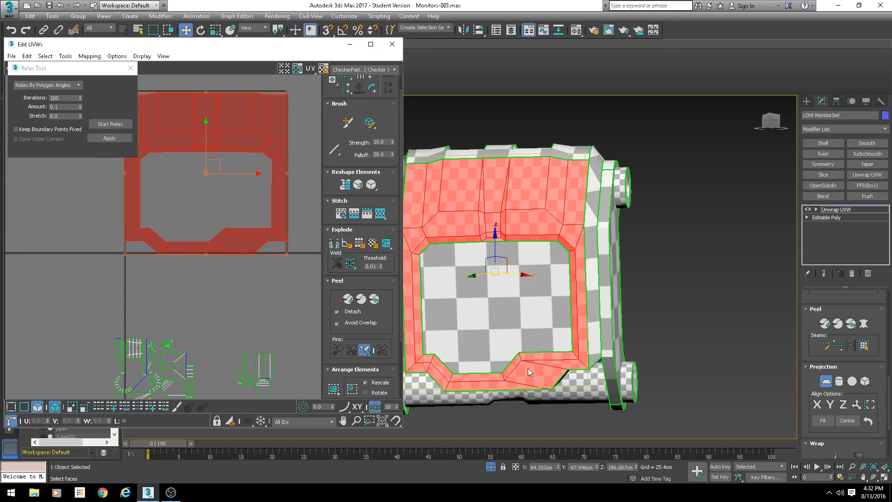
{"action": "scroll", "coordinate": [589, 354], "scroll_direction": "up", "scroll_amount": 5}
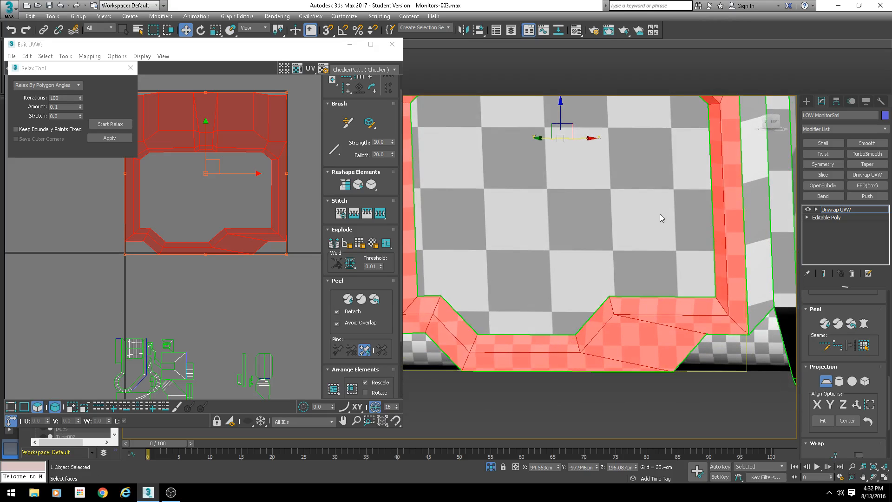
{"action": "scroll", "coordinate": [592, 297], "scroll_direction": "down", "scroll_amount": 5}
{"action": "middle_click_drag", "start_coordinate": [592, 297], "coordinate": [555, 241], "text": "alt"}
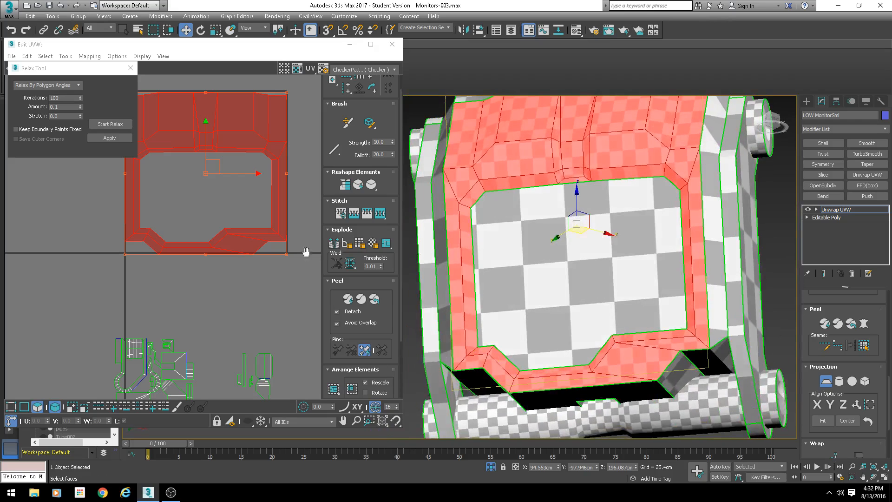
{"action": "left_click", "coordinate": [110, 138]}
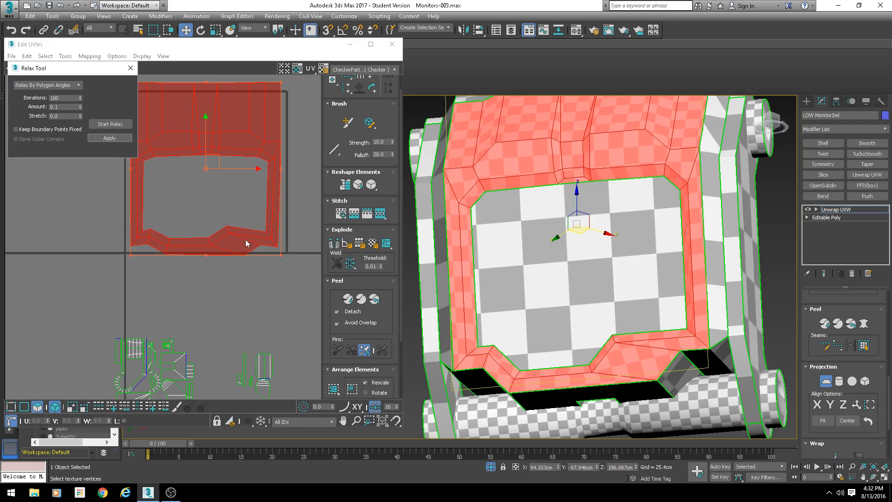
{"action": "left_click", "coordinate": [110, 138]}
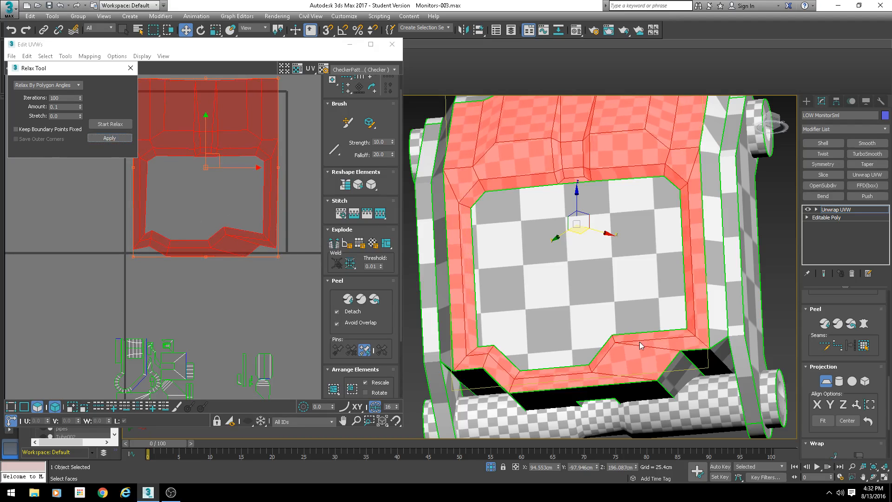
{"action": "scroll", "coordinate": [640, 341], "scroll_direction": "up", "scroll_amount": 10}
{"action": "middle_click_drag", "start_coordinate": [641, 309], "coordinate": [639, 297], "text": "alt"}
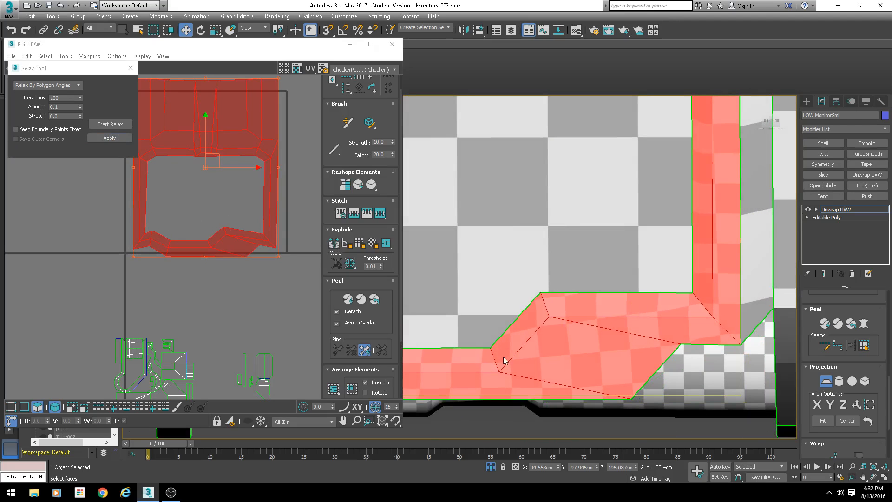
{"action": "scroll", "coordinate": [681, 310], "scroll_direction": "down", "scroll_amount": 5}
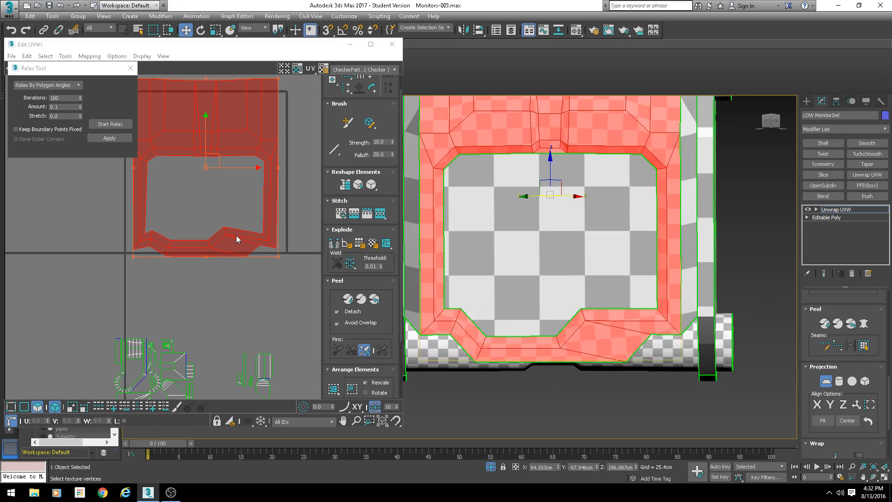
{"action": "key", "text": "ctrl+z"}
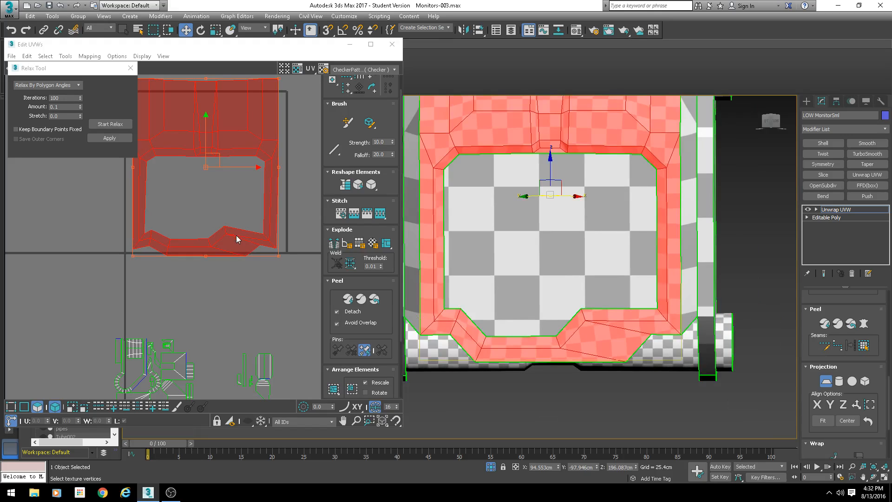
- Close the Relax Tool and undo the remaining relax changes
{"action": "left_click", "coordinate": [132, 64]}
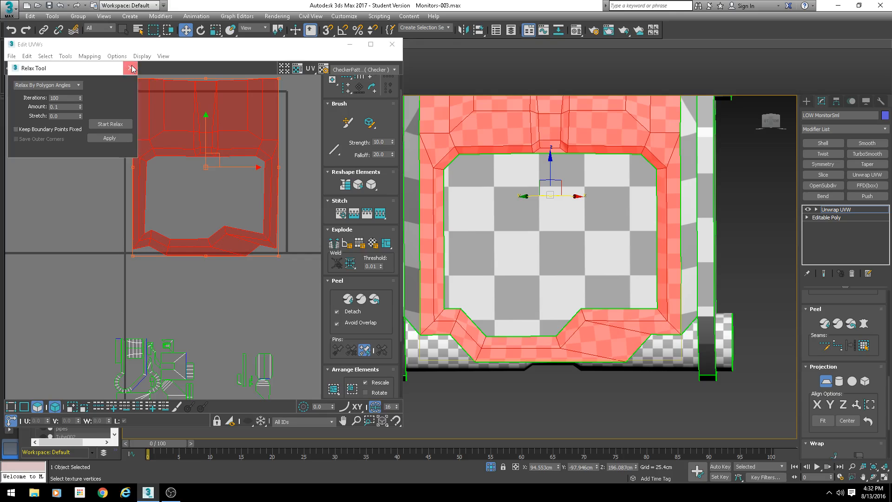
{"action": "key", "text": "ctrl+z"}
{"action": "key", "text": "ctrl+z"}
{"action": "key", "text": "ctrl+z"}
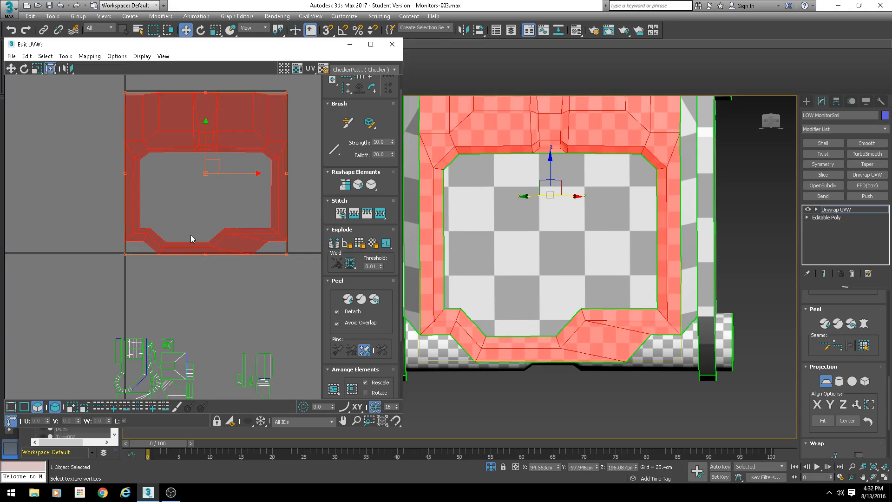
- Switch to edge selection, select the frame shell's left border edge and stitch the matching side strip to it
{"action": "middle_click_drag", "start_coordinate": [473, 210], "coordinate": [474, 184], "text": "alt"}
{"action": "middle_click_drag", "start_coordinate": [475, 184], "coordinate": [437, 227]}
{"action": "scroll", "coordinate": [195, 189], "scroll_direction": "down", "scroll_amount": 2}
{"action": "scroll", "coordinate": [172, 227], "scroll_direction": "up", "scroll_amount": 2}
{"action": "scroll", "coordinate": [57, 320], "scroll_direction": "down", "scroll_amount": 1}
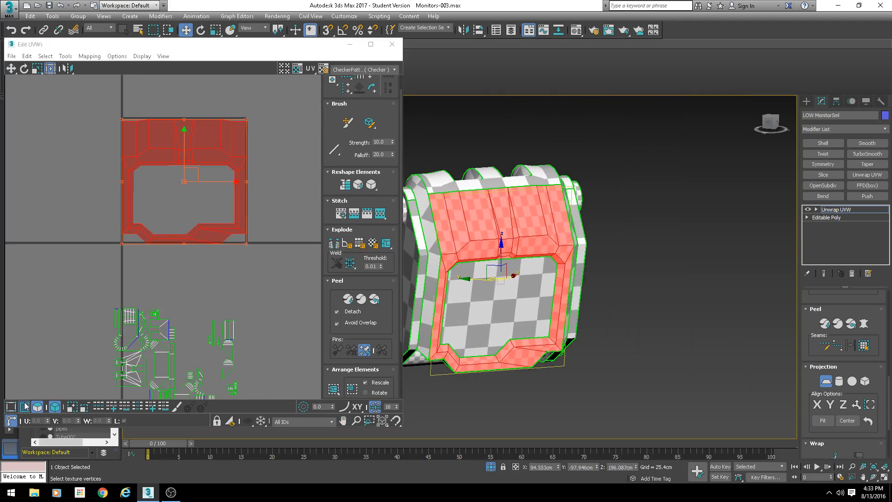
{"action": "left_click", "coordinate": [24, 407]}
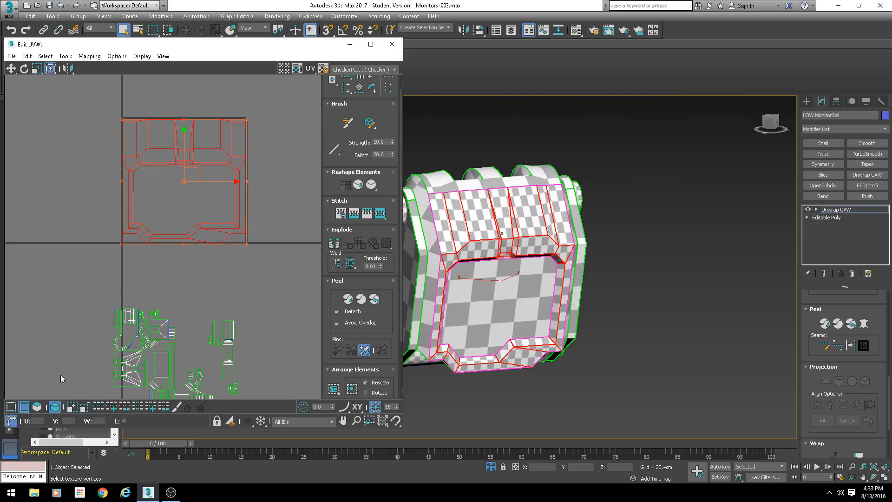
{"action": "left_click_drag", "start_coordinate": [108, 188], "coordinate": [125, 196]}
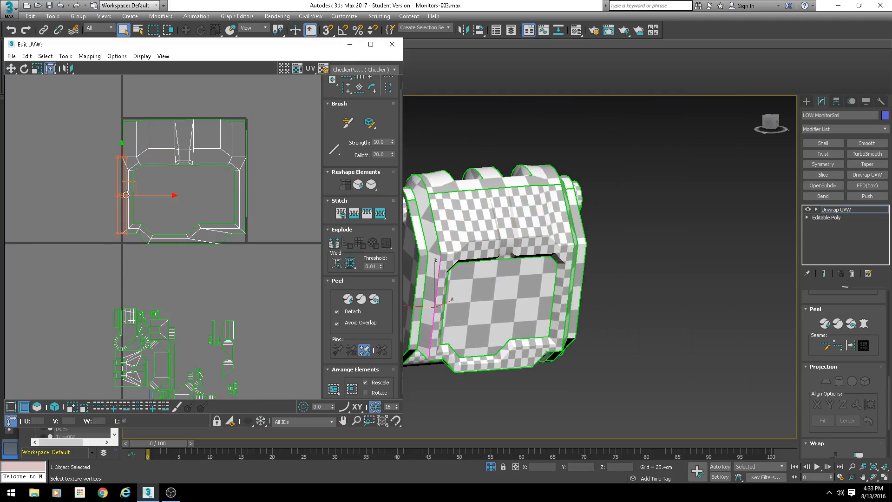
{"action": "scroll", "coordinate": [132, 195], "scroll_direction": "up", "scroll_amount": 2}
{"action": "right_click", "coordinate": [147, 225]}
{"action": "left_click", "coordinate": [120, 215]}
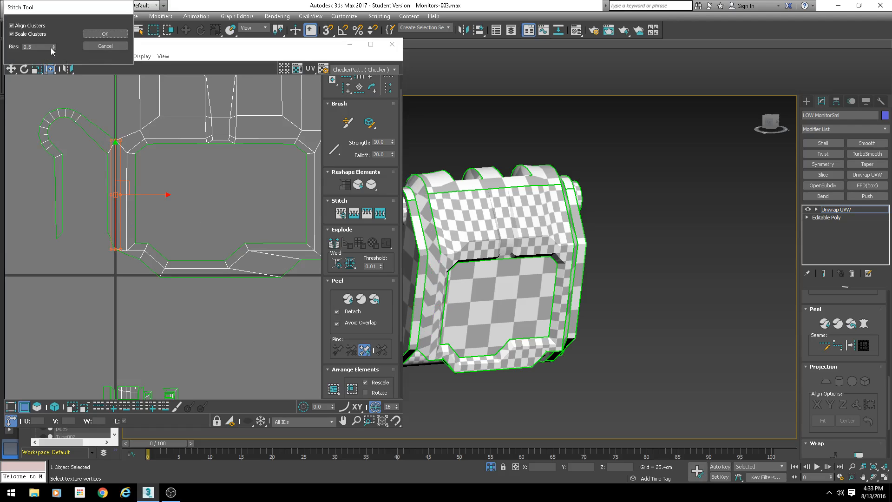
{"action": "right_click", "coordinate": [53, 48]}
{"action": "left_click", "coordinate": [95, 33]}
- Select the frame shell's right border edge and stitch the opposite side strip to it
{"action": "middle_click_drag", "start_coordinate": [304, 194], "coordinate": [184, 219]}
{"action": "left_click_drag", "start_coordinate": [228, 213], "coordinate": [202, 221]}
{"action": "key", "text": "s"}
{"action": "key", "text": "Return"}
{"action": "scroll", "coordinate": [228, 261], "scroll_direction": "down", "scroll_amount": 4}
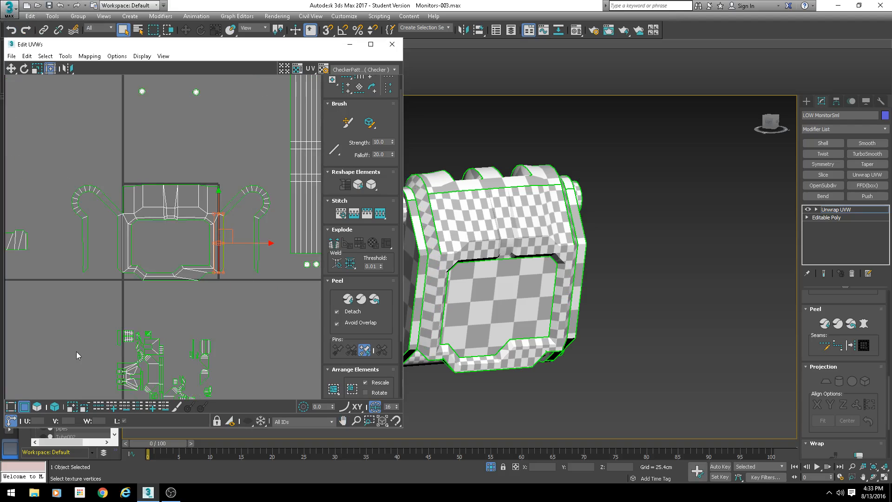
- Switch to element selection, select both side strip shells and move them down away from the frame shell
{"action": "left_click", "coordinate": [43, 406]}
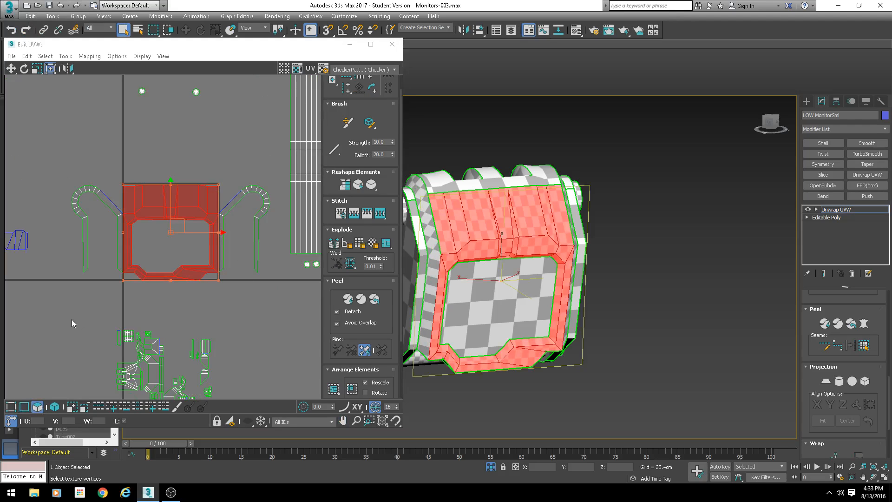
{"action": "left_click", "coordinate": [112, 204]}
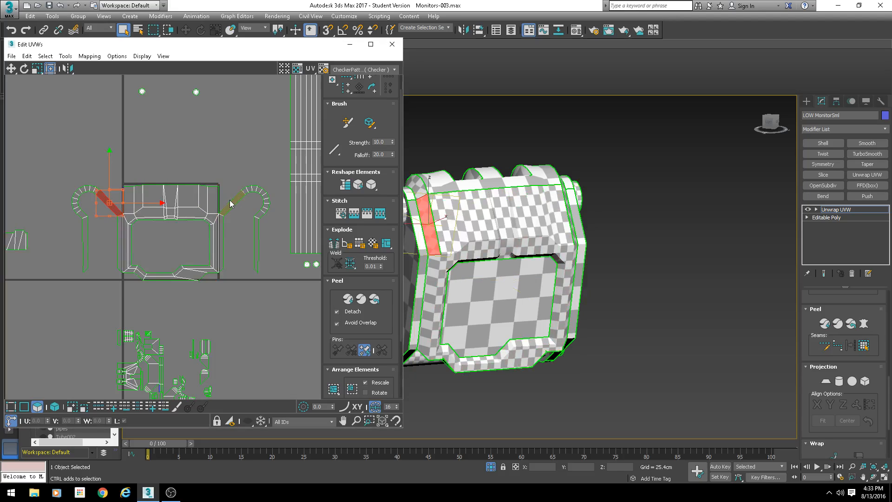
{"action": "left_click", "coordinate": [234, 203], "text": "ctrl"}
{"action": "scroll", "coordinate": [233, 202], "scroll_direction": "up", "scroll_amount": 2}
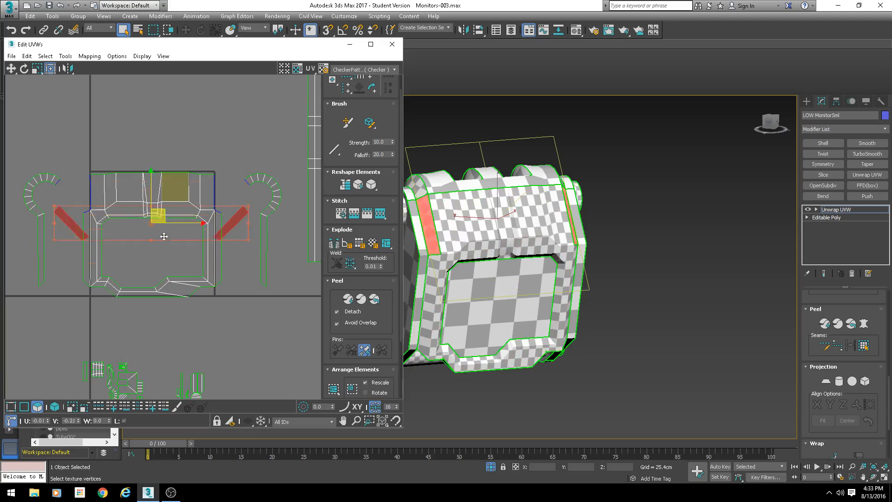
{"action": "left_click_drag", "start_coordinate": [211, 198], "coordinate": [203, 327]}
- Switch to edge selection and stitch the left side strip onto the frame shell's left border edge
{"action": "left_click", "coordinate": [26, 409]}
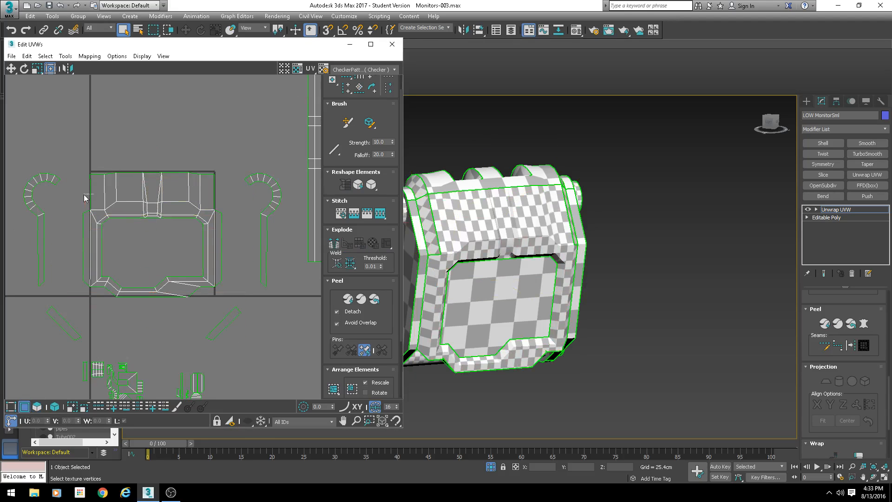
{"action": "left_click", "coordinate": [90, 196]}
{"action": "key", "text": "s"}
{"action": "key", "text": "Return"}
- Stitch the right side strip onto the frame shell's right border edge
{"action": "left_click", "coordinate": [215, 194]}
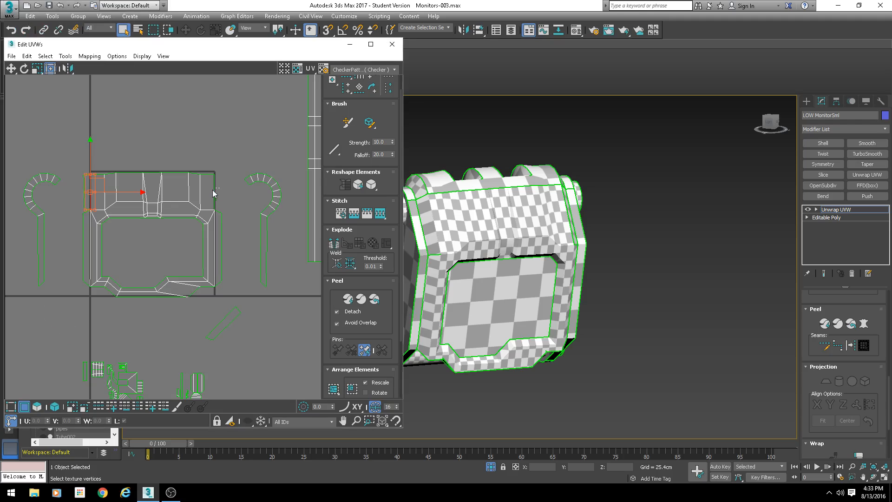
{"action": "key", "text": "s"}
{"action": "key", "text": "Return"}
{"action": "scroll", "coordinate": [220, 213], "scroll_direction": "up", "scroll_amount": 3}
{"action": "scroll", "coordinate": [220, 214], "scroll_direction": "up", "scroll_amount": 2}
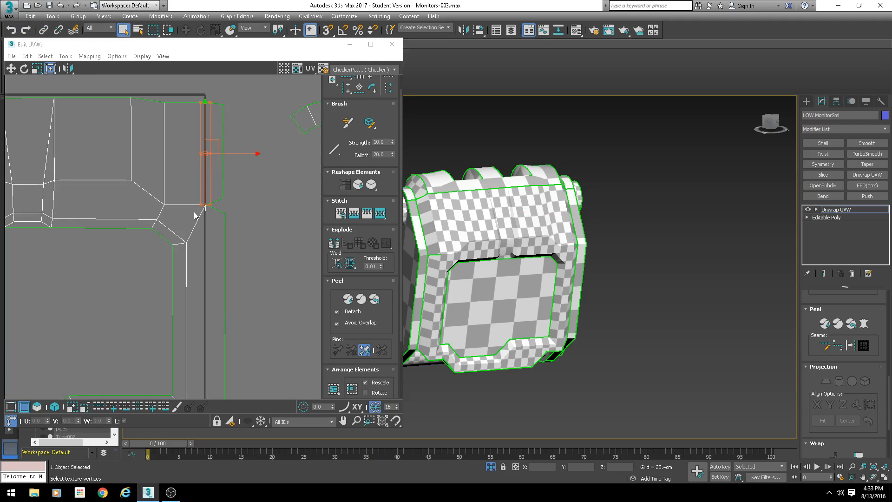
{"action": "scroll", "coordinate": [210, 199], "scroll_direction": "down", "scroll_amount": 3}
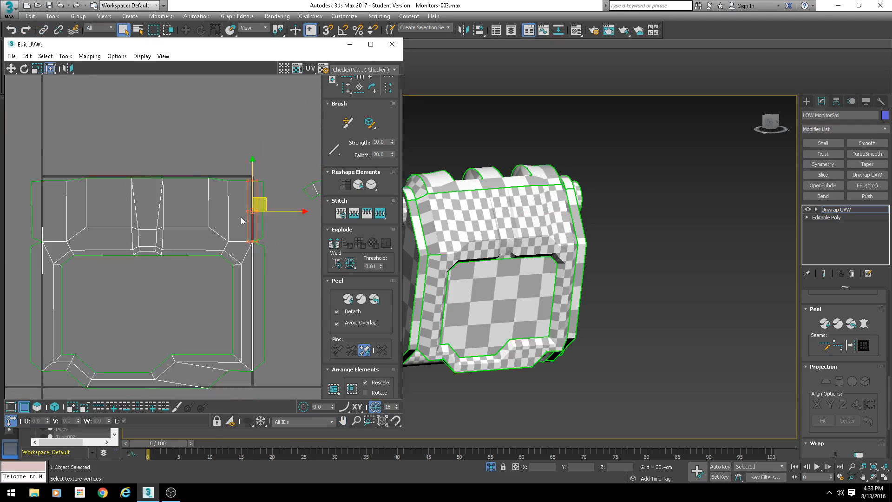
- Stitch the upper strip shells onto the middle of the frame shell's top edge
{"action": "left_click", "coordinate": [147, 183]}
{"action": "key", "text": "s"}
{"action": "key", "text": "Return"}
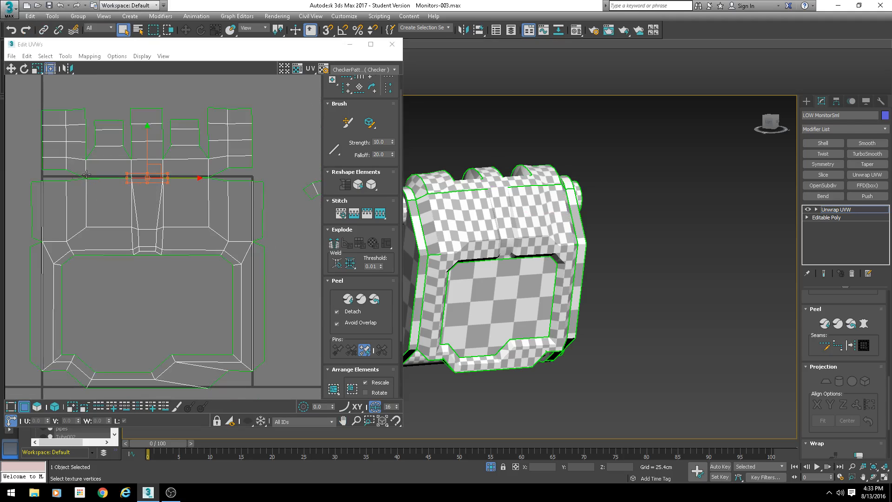
- Stitch the frame's top-left and top-right edges to the upper strips, confirming the Stitch Tool settings
{"action": "left_click", "coordinate": [63, 180]}
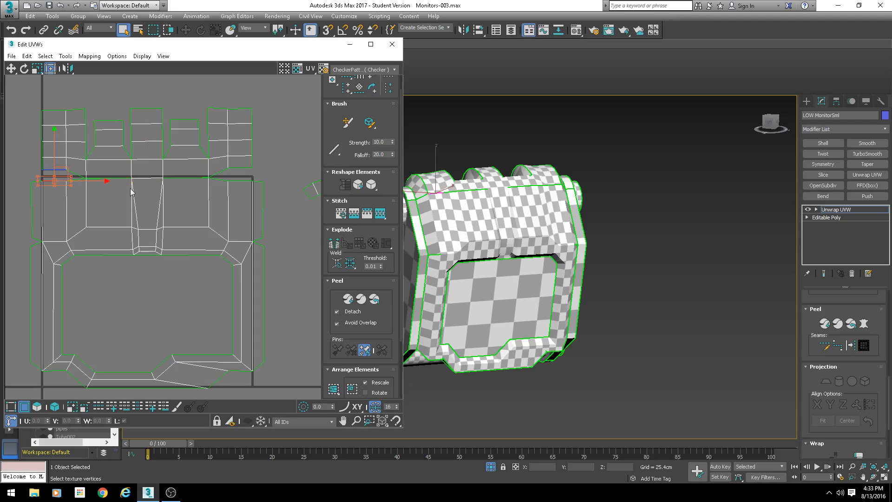
{"action": "key", "text": "s"}
{"action": "double_click", "coordinate": [36, 47]}
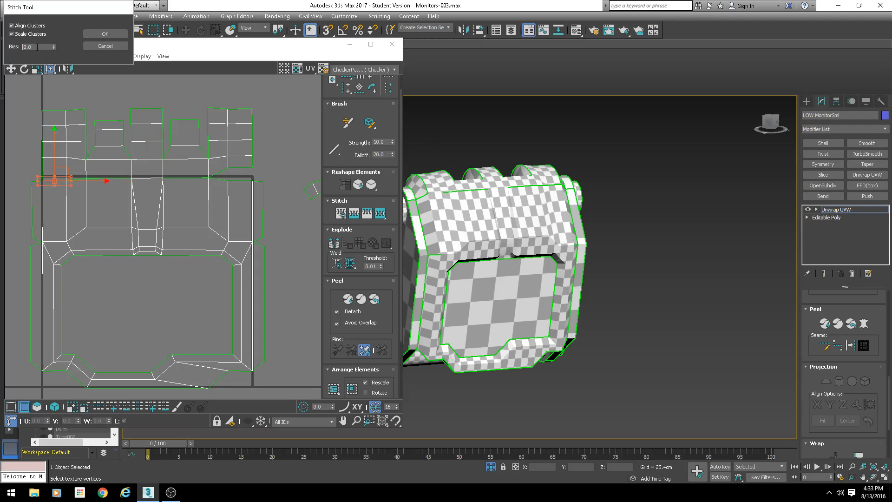
{"action": "left_click", "coordinate": [112, 35]}
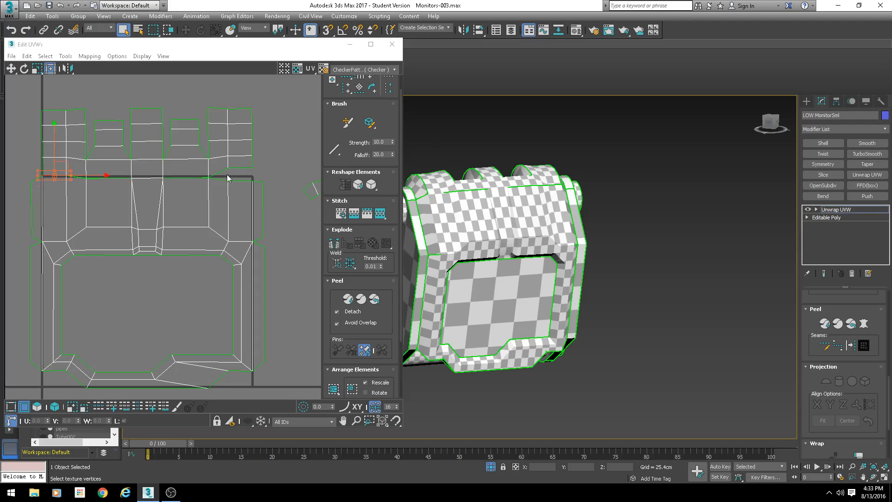
{"action": "left_click", "coordinate": [234, 181]}
{"action": "key", "text": "s"}
{"action": "key", "text": "Return"}
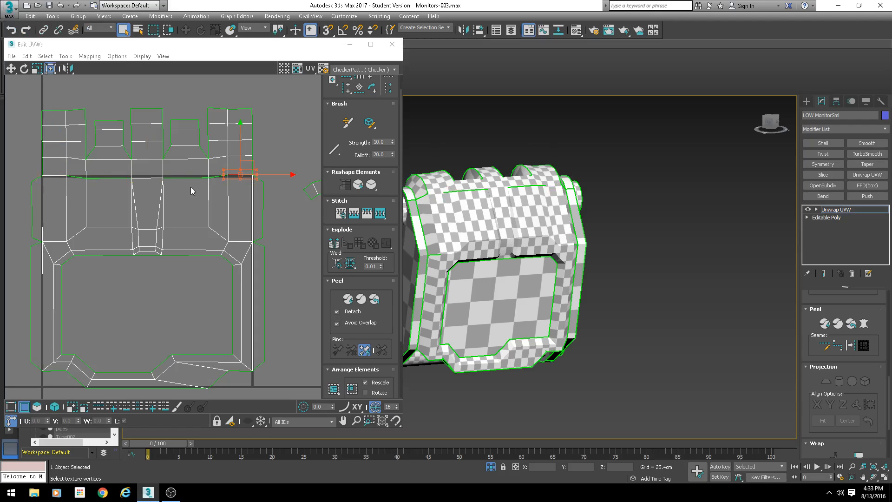
- Stitch the two remaining top middle edges of the frame to the upper strips
{"action": "left_click", "coordinate": [186, 180]}
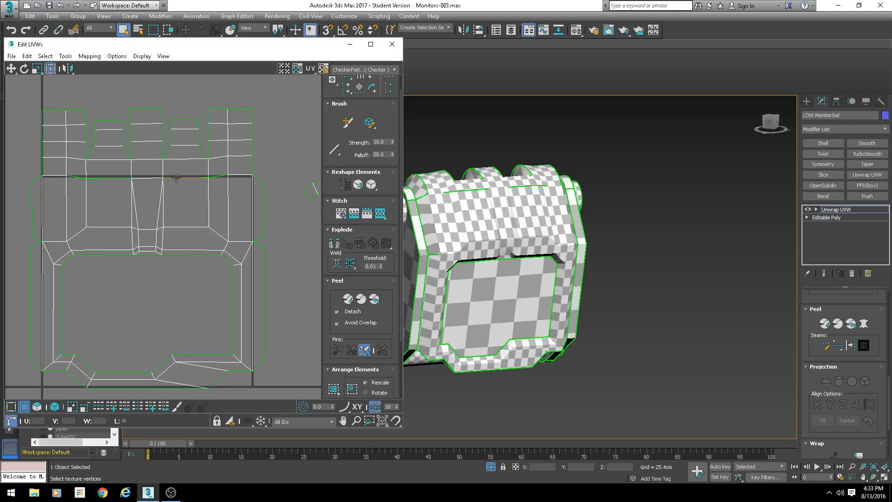
{"action": "left_click", "coordinate": [176, 177]}
{"action": "key", "text": "s"}
{"action": "key", "text": "Return"}
{"action": "left_click", "coordinate": [119, 179]}
{"action": "key", "text": "s"}
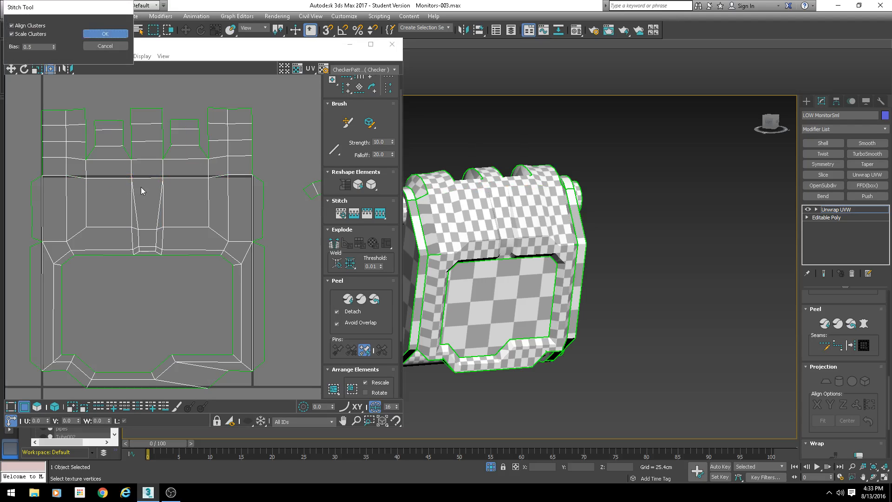
{"action": "key", "text": "Return"}
- Select the top seam row of vertices and align them horizontally
{"action": "mouse_move", "coordinate": [255, 168]}
{"action": "left_mouse_down"}
{"action": "mouse_move", "coordinate": [40, 192]}
{"action": "mouse_move", "coordinate": [271, 168]}
{"action": "left_mouse_up"}
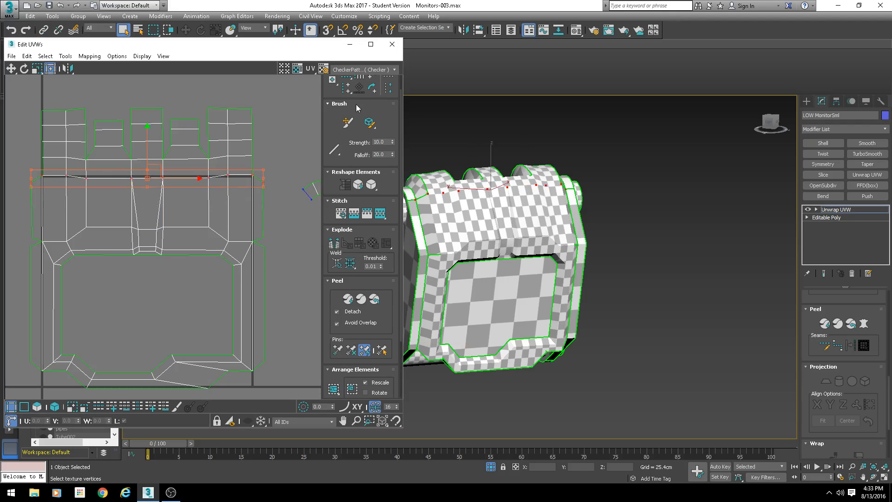
{"action": "left_click_drag", "start_coordinate": [325, 91], "coordinate": [326, 109]}
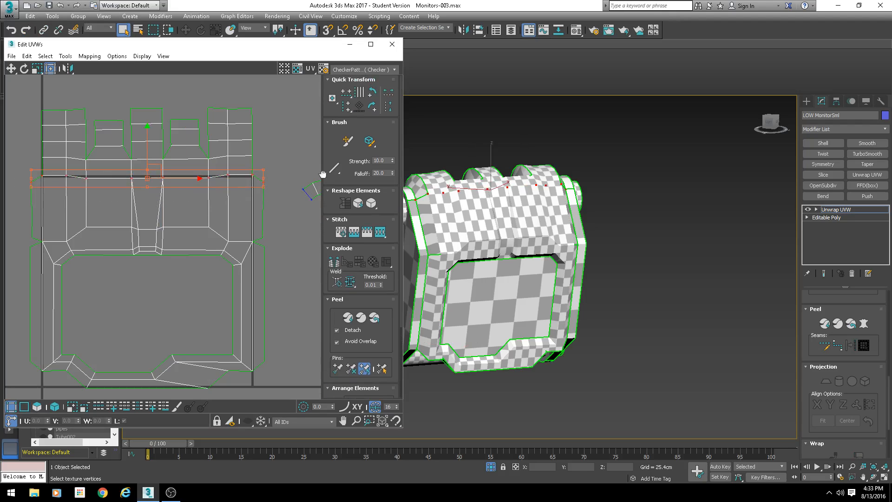
{"action": "left_click", "coordinate": [346, 92]}
{"action": "left_click_drag", "start_coordinate": [251, 154], "coordinate": [29, 162]}
{"action": "left_click", "coordinate": [346, 93]}
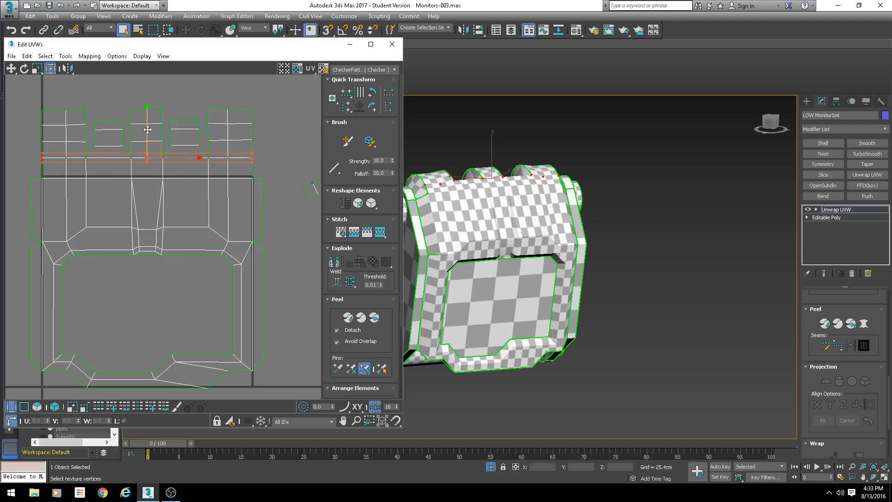
- Switch to edge selection and stitch the frame's left outer edge to its neighbouring shell
{"action": "scroll", "coordinate": [162, 136], "scroll_direction": "up", "scroll_amount": 1}
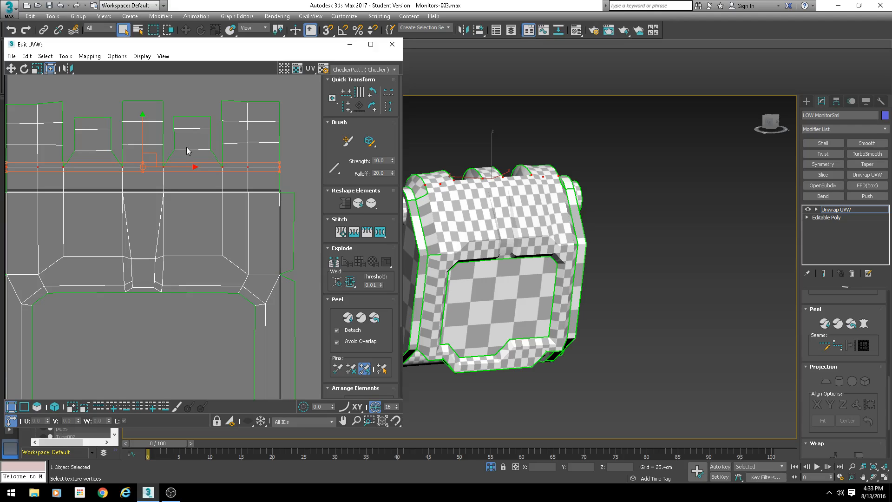
{"action": "scroll", "coordinate": [186, 147], "scroll_direction": "down", "scroll_amount": 1}
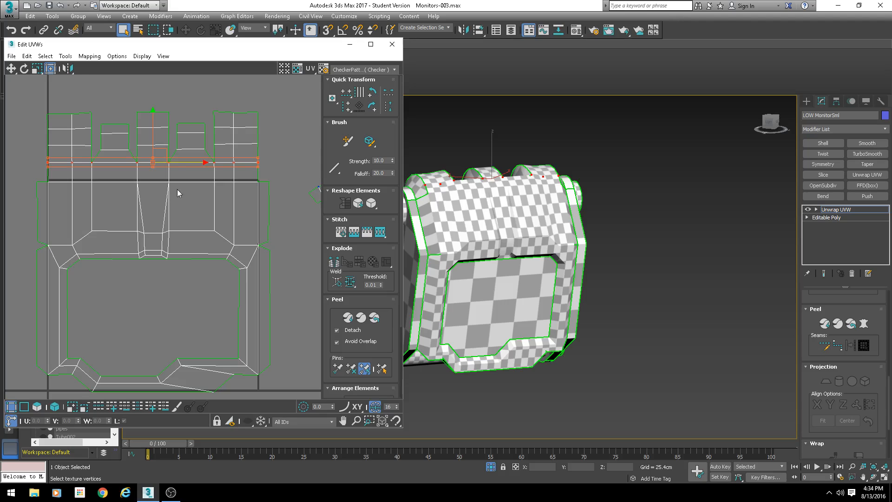
{"action": "scroll", "coordinate": [177, 189], "scroll_direction": "down", "scroll_amount": 2}
{"action": "middle_click_drag", "start_coordinate": [203, 253], "coordinate": [195, 207]}
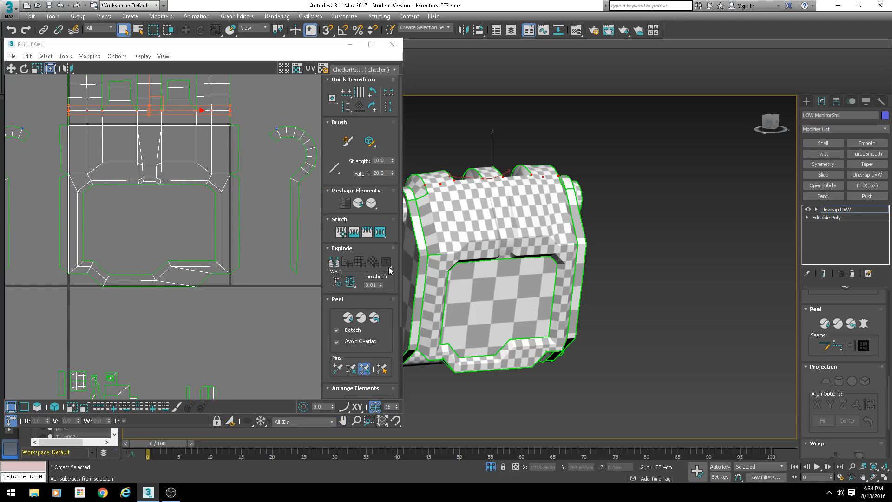
{"action": "scroll", "coordinate": [99, 194], "scroll_direction": "up", "scroll_amount": 3}
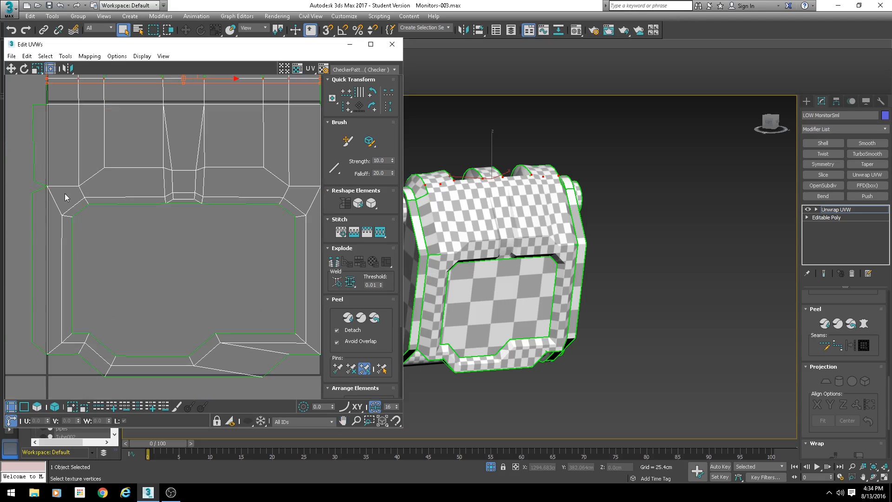
{"action": "left_click", "coordinate": [40, 188]}
{"action": "key", "text": "2"}
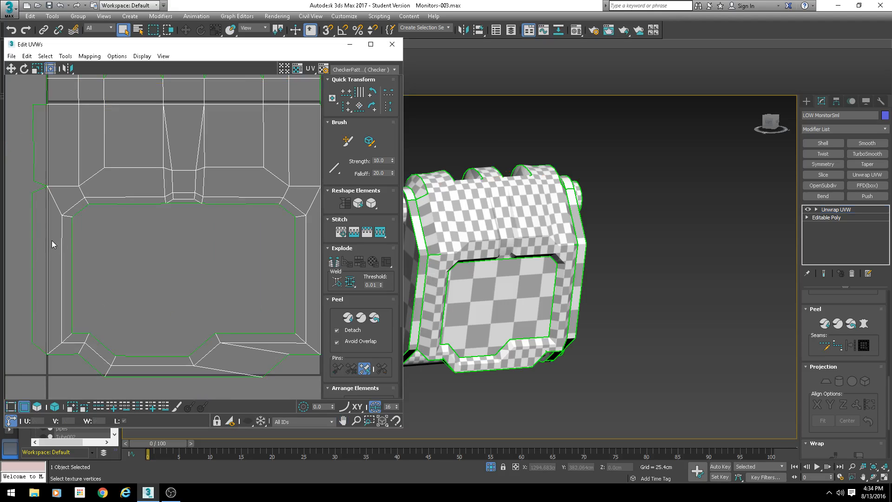
{"action": "left_click", "coordinate": [41, 186]}
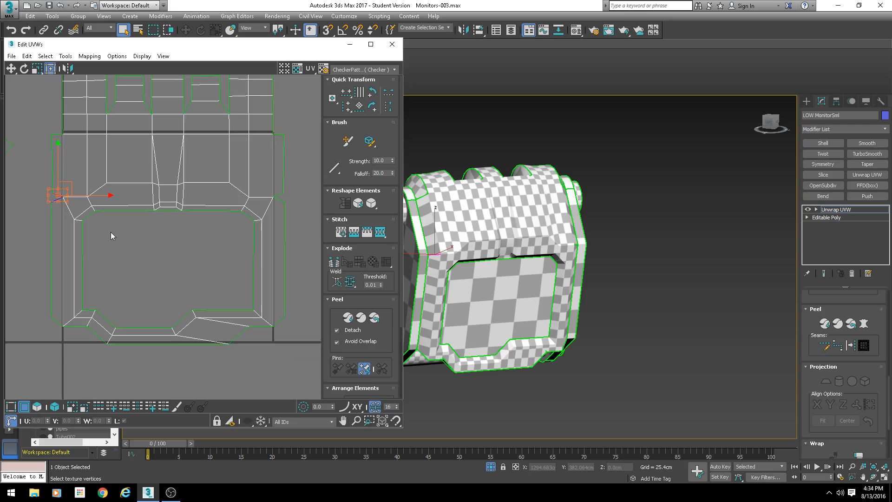
{"action": "key", "text": "ctrl+shift+s"}
{"action": "key", "text": "Return"}
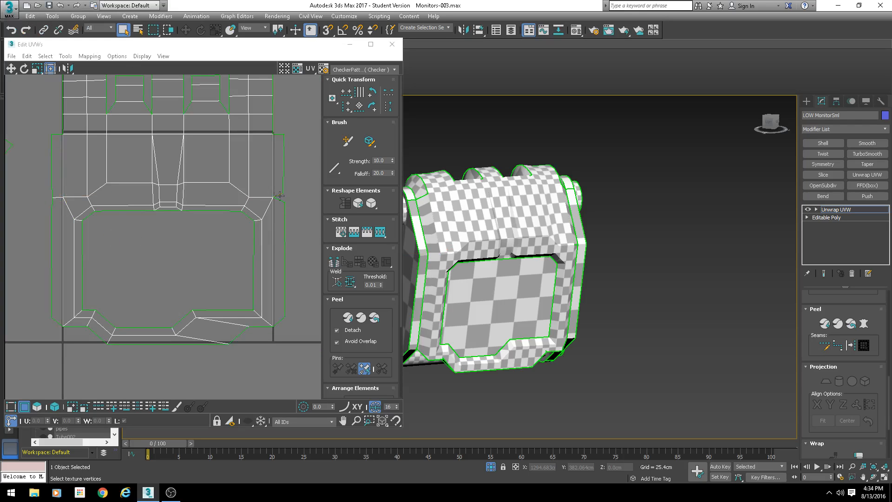
- Stitch the frame's right outer edge to its neighbouring shell
{"action": "left_click", "coordinate": [280, 196]}
{"action": "key", "text": "ctrl+shift+s"}
{"action": "key", "text": "Return"}
- Select the frame's left seam edge and inspect it on the model from several angles
{"action": "left_click", "coordinate": [284, 215]}
{"action": "left_click", "coordinate": [52, 189]}
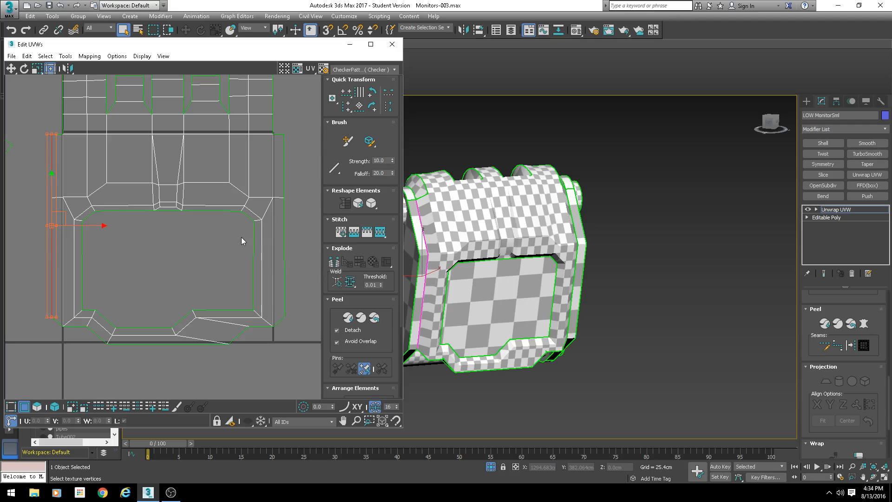
{"action": "scroll", "coordinate": [241, 237], "scroll_direction": "down", "scroll_amount": 2}
{"action": "scroll", "coordinate": [120, 150], "scroll_direction": "up", "scroll_amount": 2}
{"action": "middle_click_drag", "start_coordinate": [220, 182], "coordinate": [204, 193]}
{"action": "scroll", "coordinate": [203, 193], "scroll_direction": "up", "scroll_amount": 2}
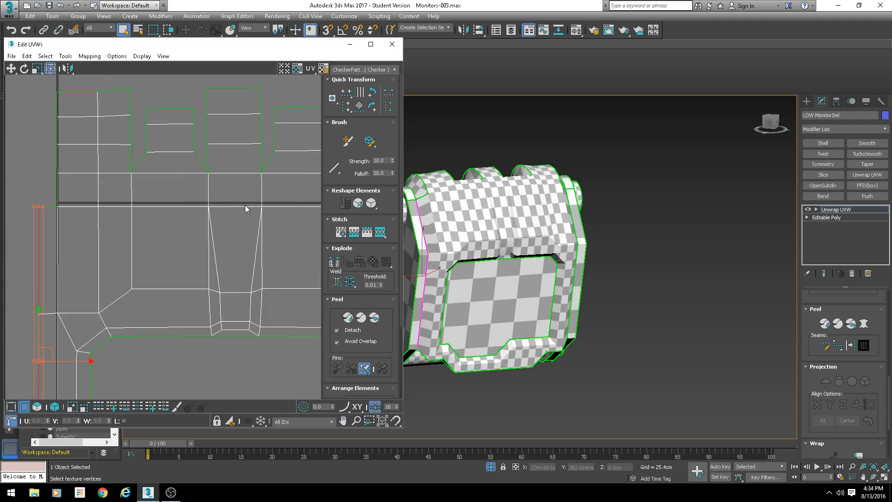
{"action": "scroll", "coordinate": [244, 204], "scroll_direction": "down", "scroll_amount": 2}
{"action": "scroll", "coordinate": [229, 267], "scroll_direction": "down", "scroll_amount": 1}
{"action": "middle_click_drag", "start_coordinate": [230, 267], "coordinate": [179, 185]}
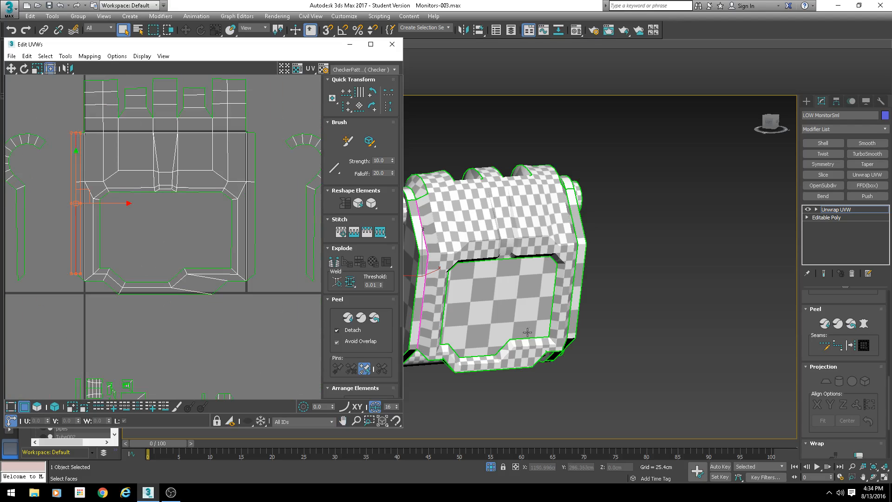
{"action": "middle_click_drag", "start_coordinate": [520, 337], "coordinate": [511, 309], "text": "alt"}
{"action": "scroll", "coordinate": [511, 310], "scroll_direction": "up", "scroll_amount": 2}
{"action": "middle_click_drag", "start_coordinate": [495, 352], "coordinate": [527, 321], "text": "alt"}
{"action": "middle_click_drag", "start_coordinate": [527, 321], "coordinate": [576, 281]}
{"action": "key", "text": "u"}
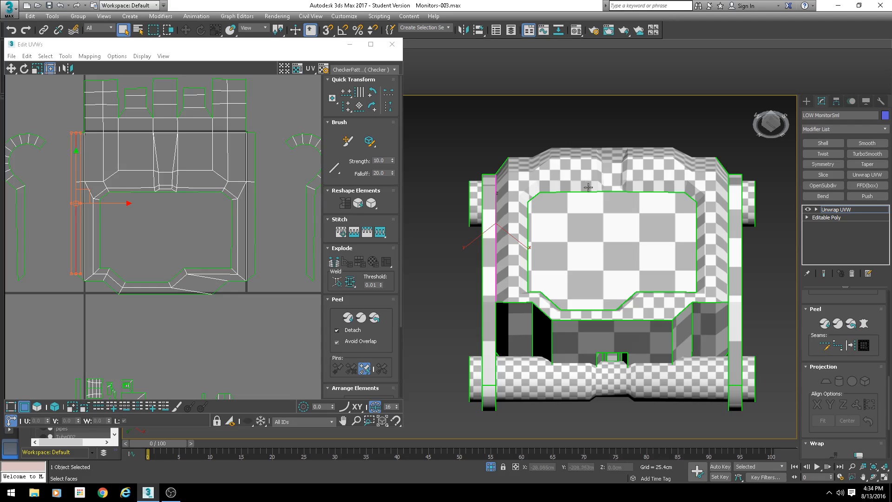
{"action": "middle_click_drag", "start_coordinate": [587, 201], "coordinate": [573, 225], "text": "alt"}
{"action": "scroll", "coordinate": [84, 158], "scroll_direction": "up", "scroll_amount": 2}
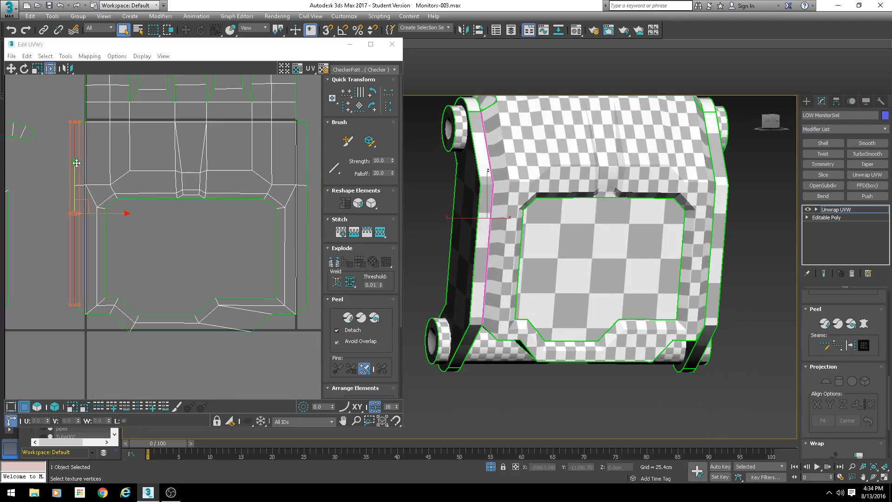
- Select the frame's right seam edge and shift it slightly sideways
{"action": "left_click_drag", "start_coordinate": [103, 215], "coordinate": [98, 217]}
{"action": "middle_click_drag", "start_coordinate": [187, 219], "coordinate": [74, 217]}
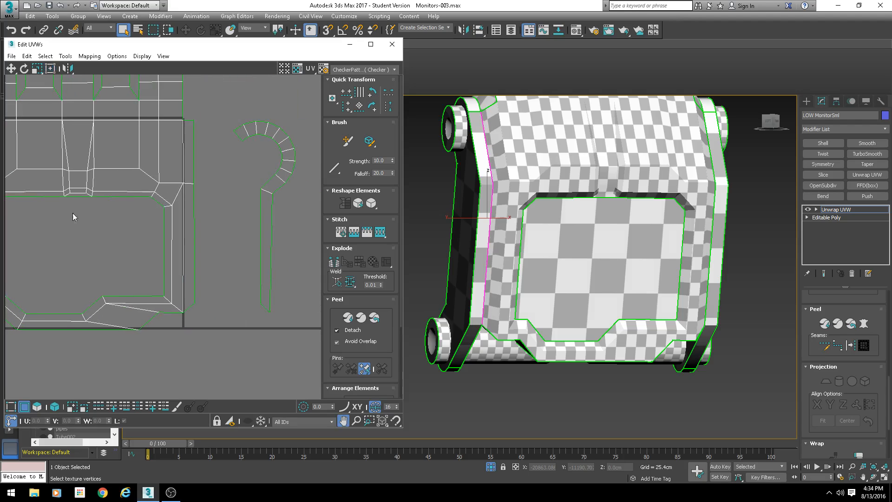
{"action": "left_click", "coordinate": [194, 166]}
{"action": "left_click_drag", "start_coordinate": [226, 211], "coordinate": [235, 209]}
{"action": "middle_click_drag", "start_coordinate": [716, 239], "coordinate": [665, 245]}
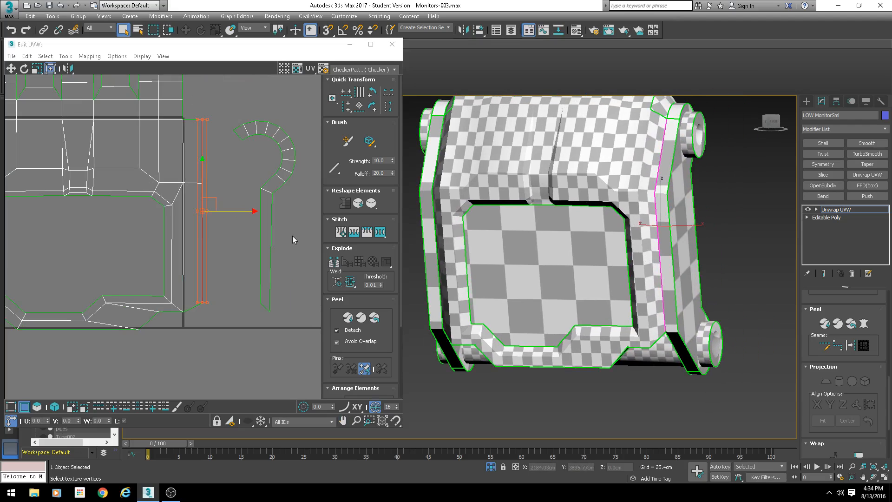
{"action": "left_click_drag", "start_coordinate": [232, 211], "coordinate": [229, 210]}
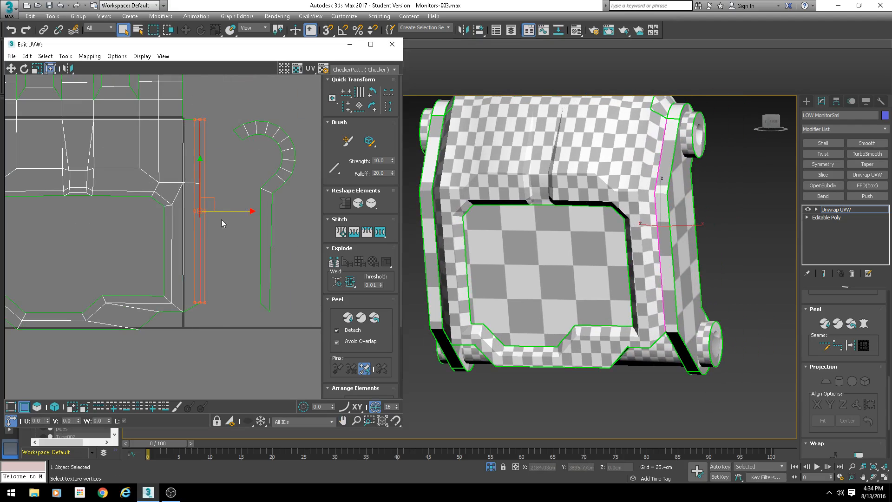
{"action": "middle_click_drag", "start_coordinate": [221, 220], "coordinate": [240, 216]}
- Select the edge at the frame's upper right and stitch the adjoining curved ear strip shell to it
{"action": "scroll", "coordinate": [250, 168], "scroll_direction": "down", "scroll_amount": 3}
{"action": "scroll", "coordinate": [227, 102], "scroll_direction": "up", "scroll_amount": 3}
{"action": "middle_click_drag", "start_coordinate": [227, 101], "coordinate": [207, 168]}
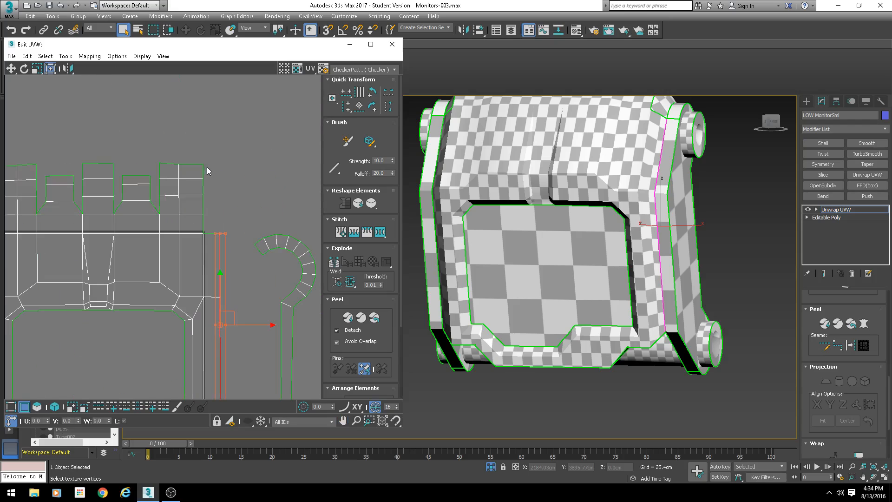
{"action": "left_click", "coordinate": [204, 223]}
{"action": "scroll", "coordinate": [211, 232], "scroll_direction": "up", "scroll_amount": 2}
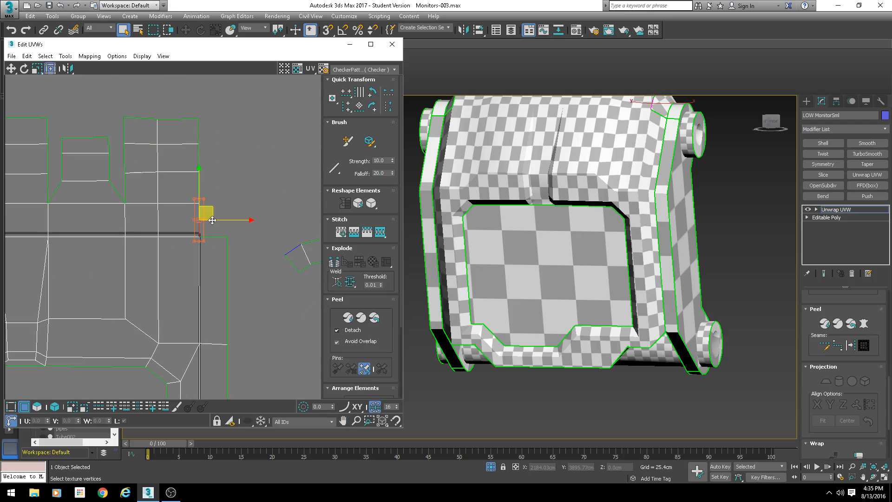
{"action": "middle_click_drag", "start_coordinate": [668, 180], "coordinate": [632, 185], "text": "alt"}
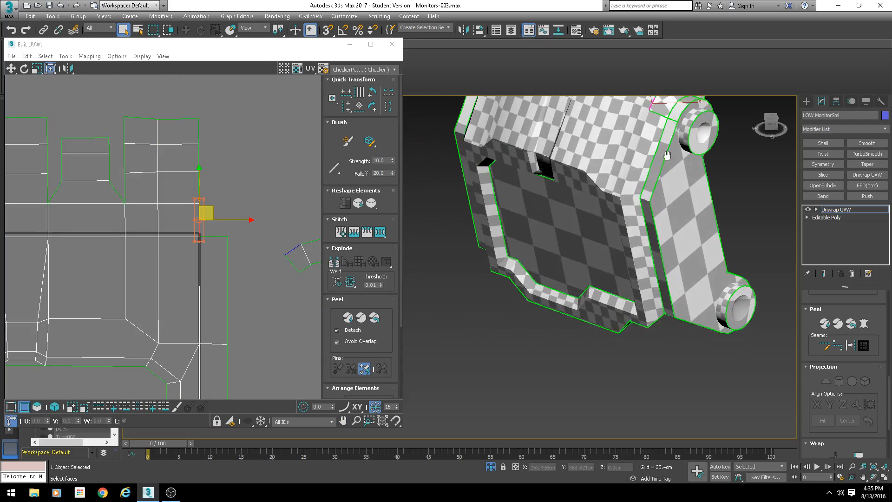
{"action": "middle_click_drag", "start_coordinate": [645, 154], "coordinate": [583, 254]}
{"action": "scroll", "coordinate": [583, 254], "scroll_direction": "up", "scroll_amount": 2}
{"action": "left_click", "coordinate": [577, 214]}
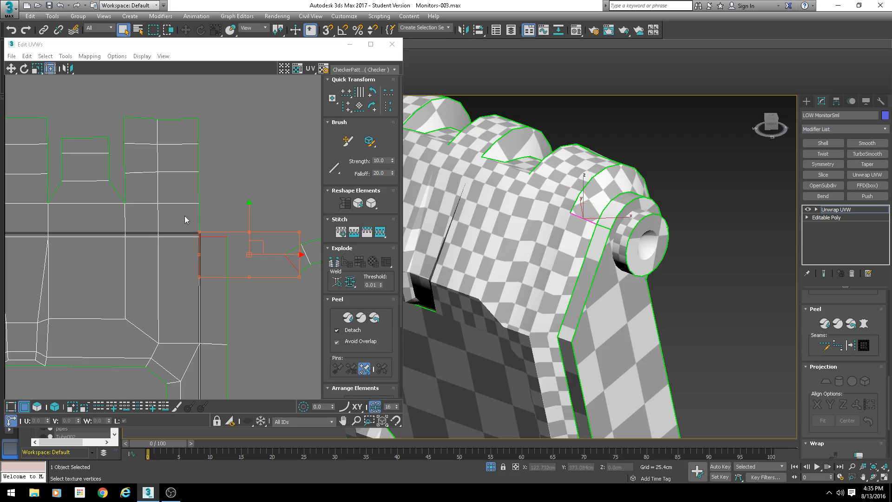
{"action": "left_click", "coordinate": [200, 217]}
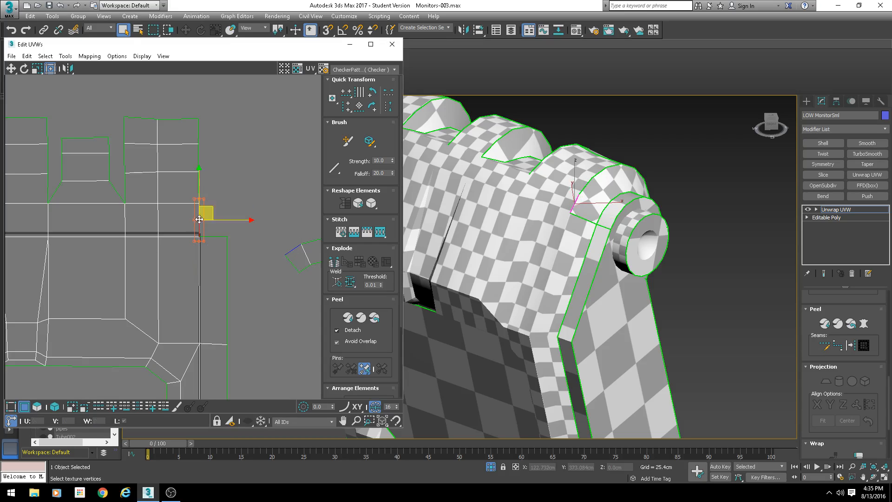
{"action": "key", "text": "s"}
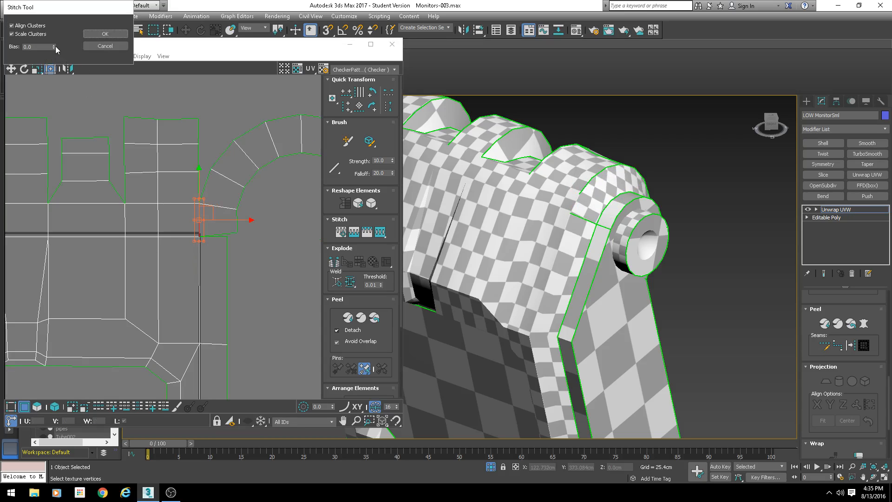
{"action": "left_click", "coordinate": [115, 34]}
- Stitch the shell adjoining the frame's upper-left edge onto the frame
{"action": "middle_click_drag", "start_coordinate": [74, 208], "coordinate": [152, 210]}
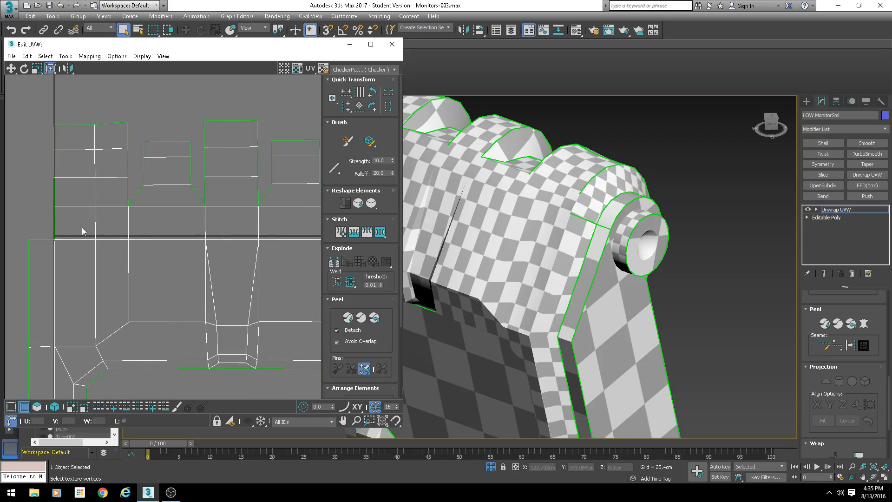
{"action": "left_click", "coordinate": [53, 228]}
{"action": "key", "text": "s"}
{"action": "left_click", "coordinate": [112, 34]}
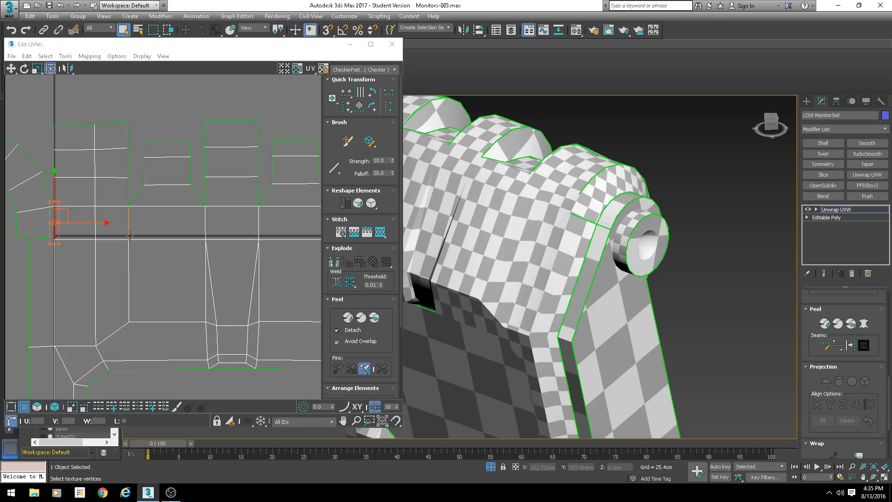
- Switch to face selection, select the small faces at both ear tips and move them upward off the frame
{"action": "scroll", "coordinate": [133, 299], "scroll_direction": "down", "scroll_amount": 4}
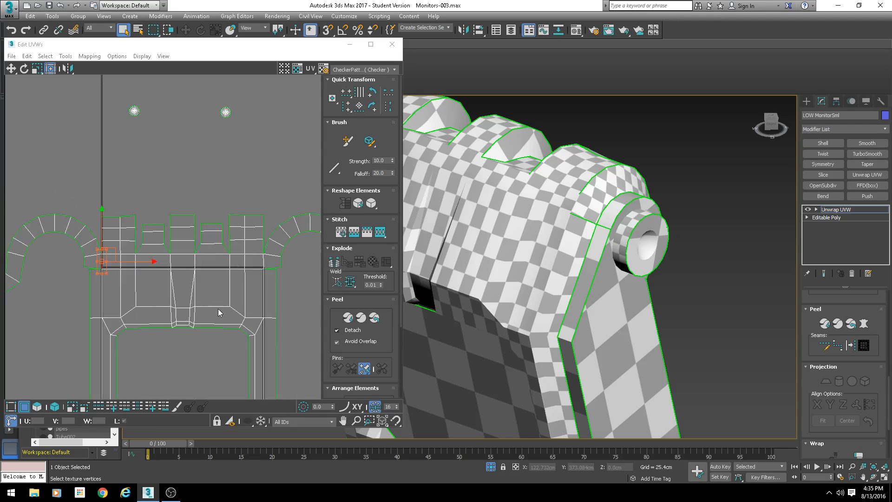
{"action": "left_click", "coordinate": [39, 409]}
{"action": "left_click", "coordinate": [47, 235]}
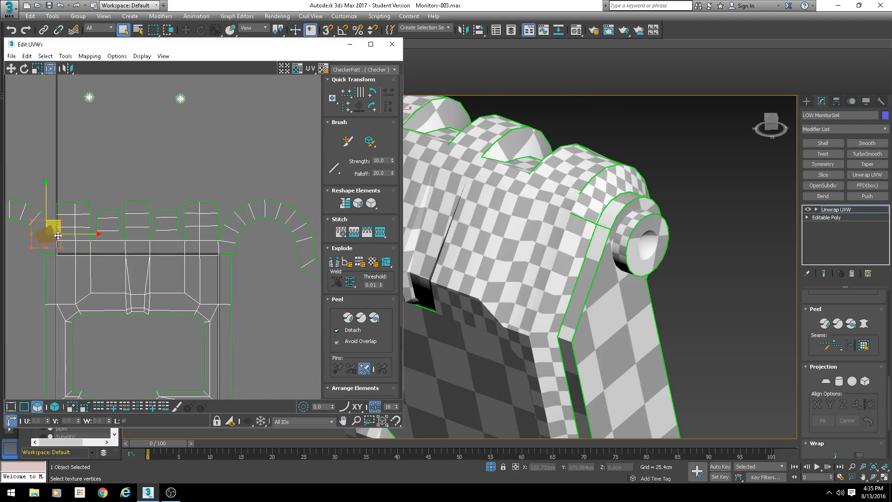
{"action": "left_click", "coordinate": [230, 235], "text": "ctrl"}
{"action": "scroll", "coordinate": [194, 236], "scroll_direction": "down", "scroll_amount": 2}
{"action": "scroll", "coordinate": [176, 232], "scroll_direction": "down", "scroll_amount": 1}
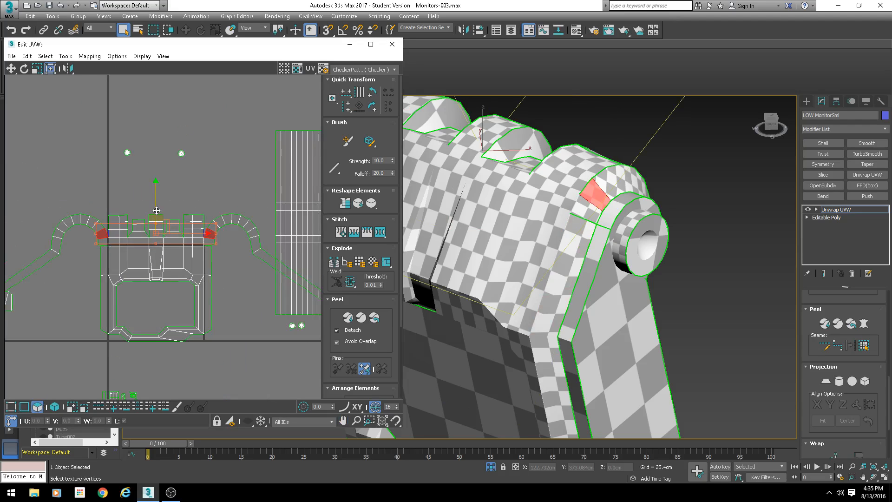
{"action": "left_click_drag", "start_coordinate": [156, 200], "coordinate": [153, 142]}
- Select the curved ear strip faces on both sides and move them upward above the frame layout
{"action": "left_click", "coordinate": [93, 222]}
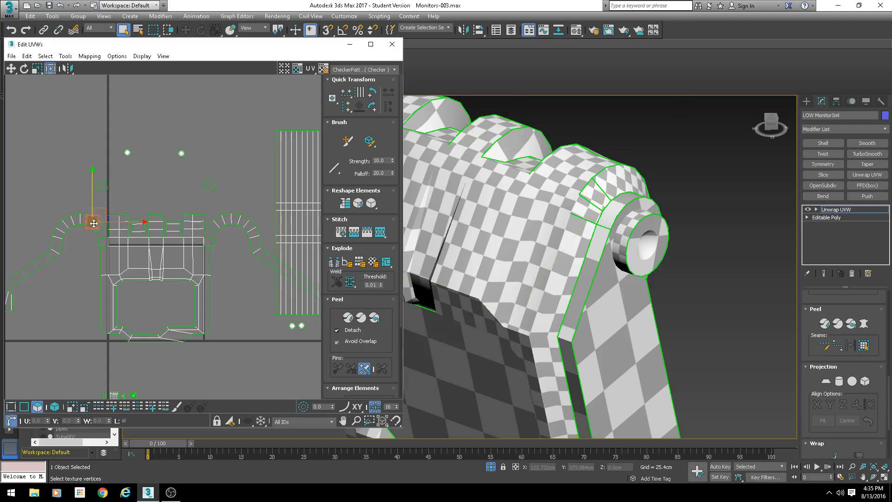
{"action": "left_click", "coordinate": [75, 220], "text": "ctrl"}
{"action": "left_click", "coordinate": [63, 226], "text": "ctrl"}
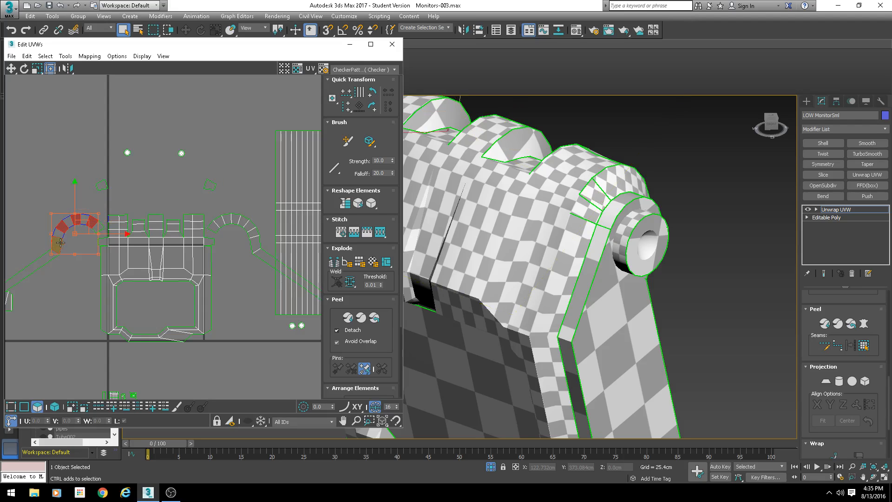
{"action": "scroll", "coordinate": [218, 228], "scroll_direction": "up", "scroll_amount": 3}
{"action": "left_click", "coordinate": [211, 215]}
{"action": "left_click", "coordinate": [247, 209], "text": "ctrl"}
{"action": "left_click", "coordinate": [274, 223], "text": "ctrl"}
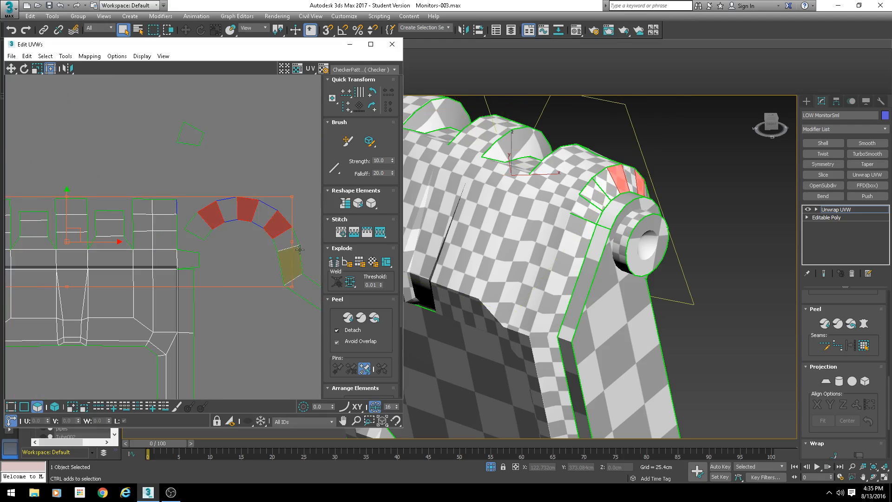
{"action": "left_click", "coordinate": [289, 257], "text": "ctrl"}
{"action": "scroll", "coordinate": [242, 247], "scroll_direction": "down", "scroll_amount": 3}
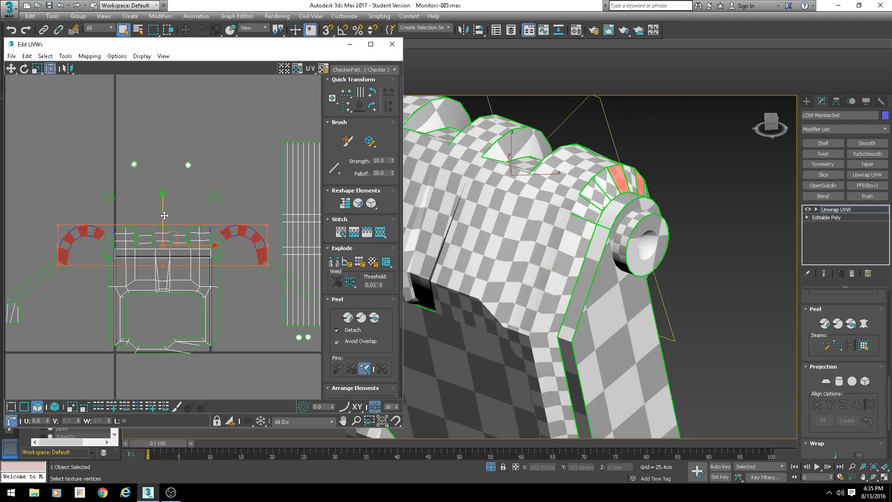
{"action": "left_click_drag", "start_coordinate": [164, 223], "coordinate": [164, 137]}
{"action": "scroll", "coordinate": [151, 266], "scroll_direction": "up", "scroll_amount": 3}
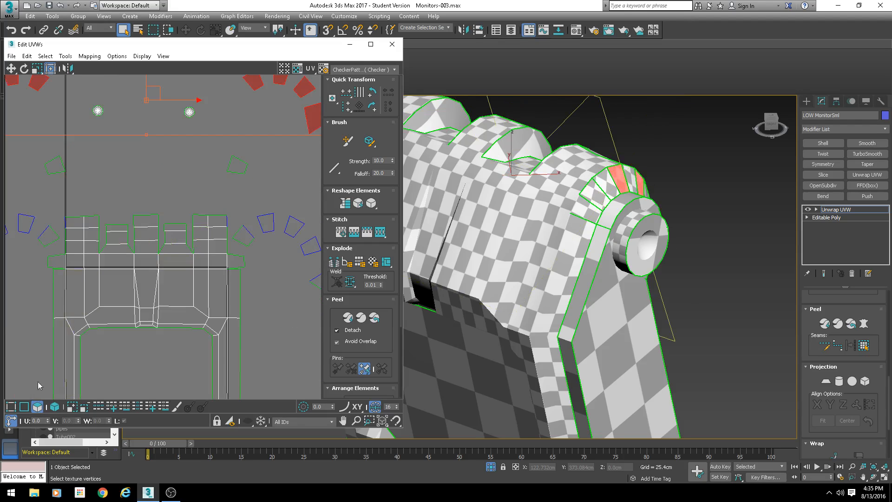
- Switch to vertex selection and stitch the vertices at the frame's upper-right corner to the neighbouring shell
{"action": "left_click", "coordinate": [25, 406]}
{"action": "scroll", "coordinate": [239, 274], "scroll_direction": "up", "scroll_amount": 3}
{"action": "left_click_drag", "start_coordinate": [223, 203], "coordinate": [208, 218]}
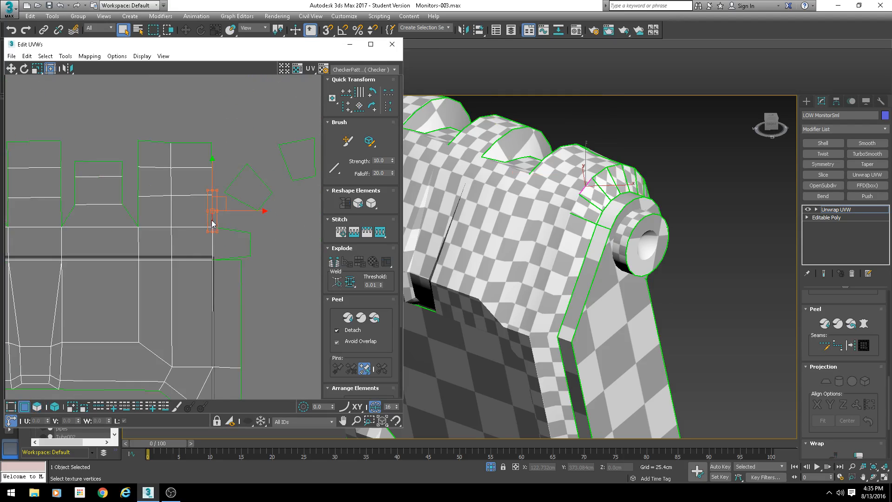
{"action": "key", "text": "s"}
{"action": "left_click_drag", "start_coordinate": [209, 178], "coordinate": [207, 160]}
{"action": "key", "text": "Return"}
{"action": "key", "text": "s"}
{"action": "key", "text": "Return"}
- Stitch the loose vertices along the frame's upper-left edge to the neighbouring shell
{"action": "middle_click_drag", "start_coordinate": [152, 205], "coordinate": [392, 232]}
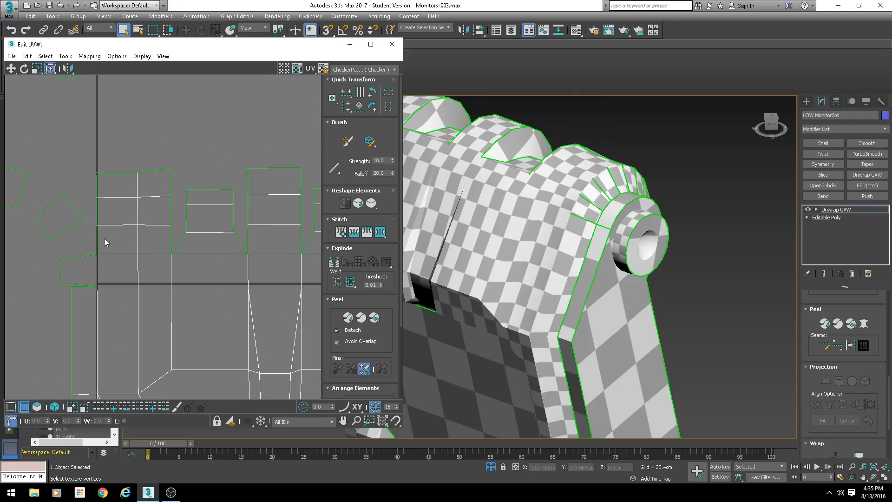
{"action": "key", "text": "s"}
{"action": "left_click_drag", "start_coordinate": [105, 237], "coordinate": [91, 219]}
{"action": "key", "text": "Return"}
{"action": "key", "text": "s"}
{"action": "key", "text": "Return"}
{"action": "left_click_drag", "start_coordinate": [109, 185], "coordinate": [89, 190]}
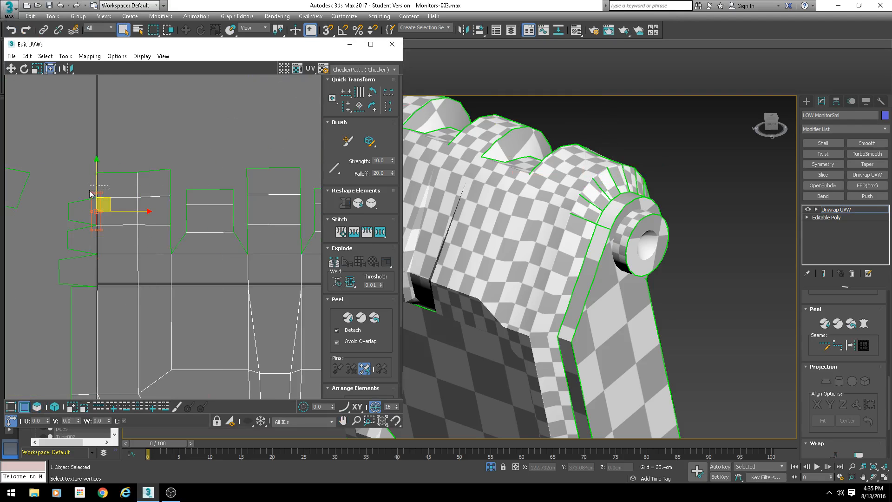
{"action": "key", "text": "s"}
{"action": "key", "text": "Return"}
- Stitch two more vertices on the frame's left side to their neighbouring shell
{"action": "scroll", "coordinate": [135, 268], "scroll_direction": "down", "scroll_amount": 4}
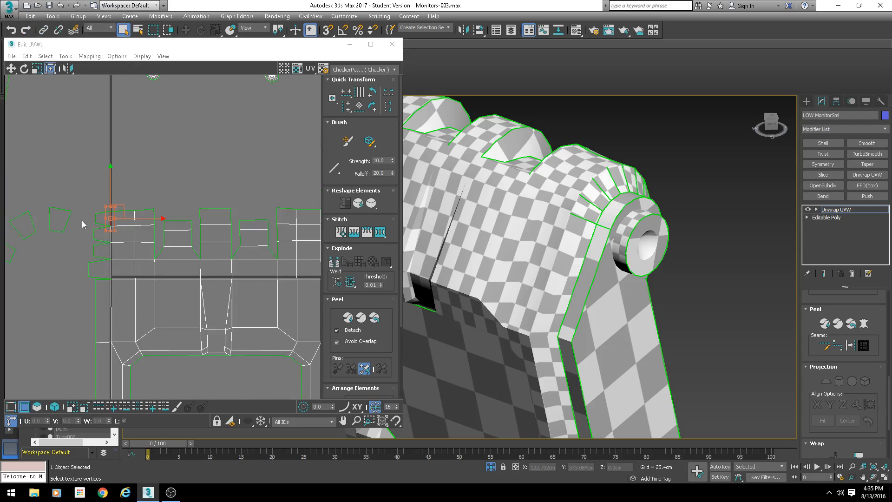
{"action": "left_click", "coordinate": [98, 224]}
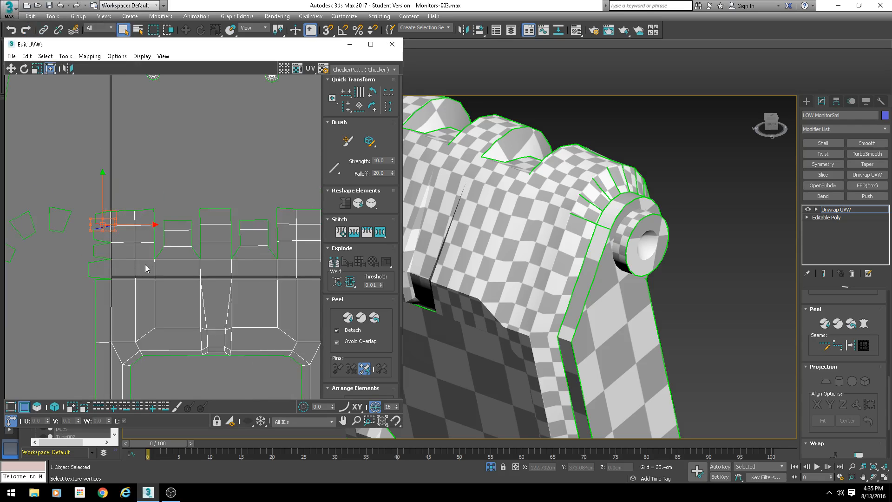
{"action": "key", "text": "s"}
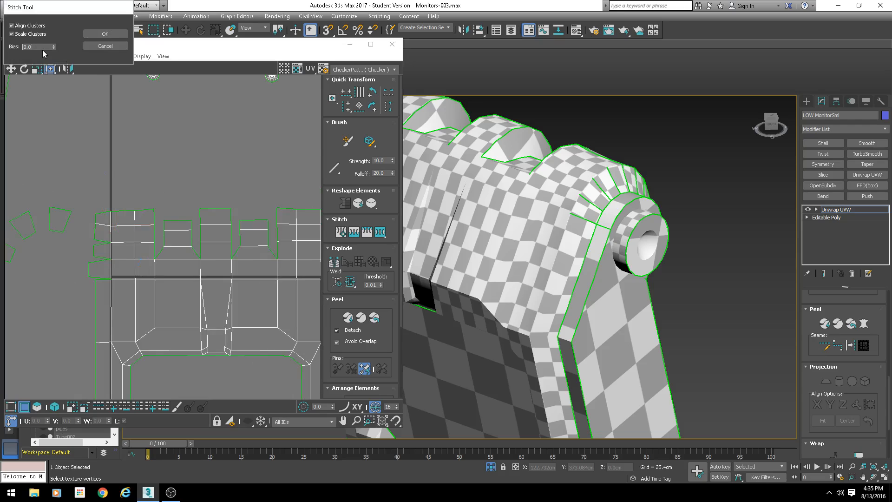
{"action": "left_click", "coordinate": [117, 35]}
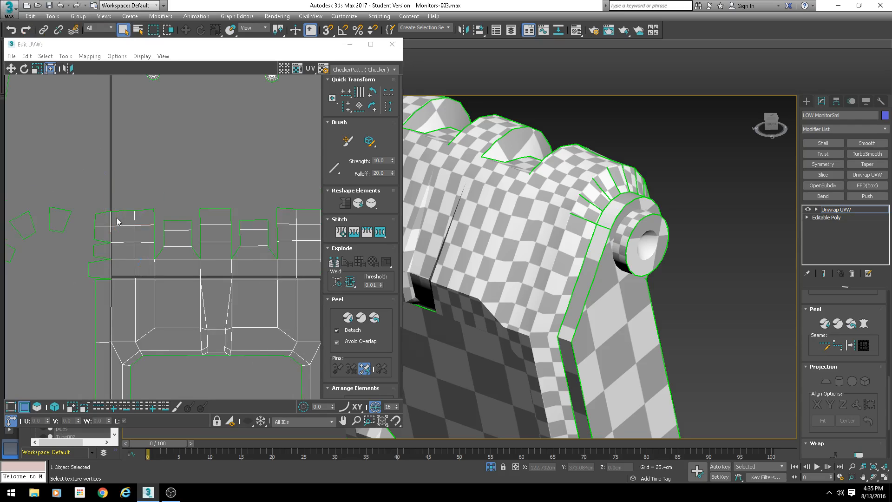
{"action": "scroll", "coordinate": [120, 221], "scroll_direction": "up", "scroll_amount": 4}
{"action": "left_click", "coordinate": [89, 256]}
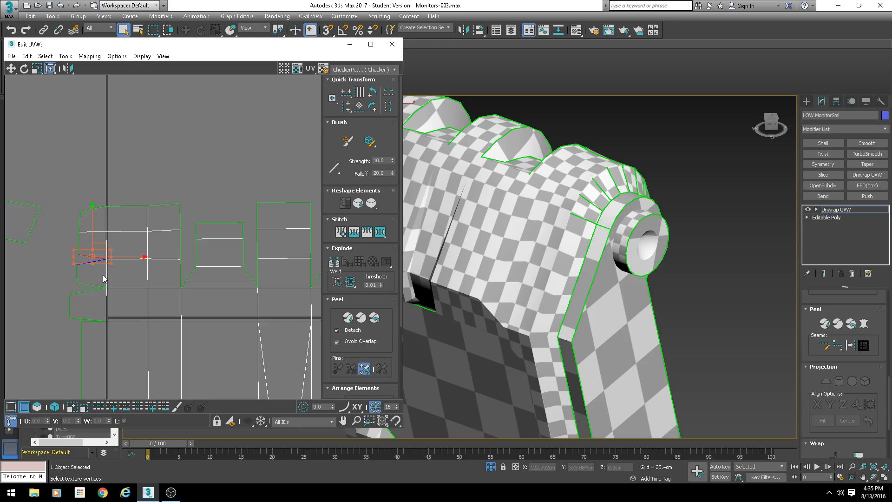
{"action": "left_click_drag", "start_coordinate": [90, 256], "coordinate": [88, 285]}
{"action": "key", "text": "s"}
{"action": "key", "text": "Return"}
- Stitch three loose vertices along the frame's right side to the neighbouring shell
{"action": "middle_click_drag", "start_coordinate": [169, 325], "coordinate": [100, 275]}
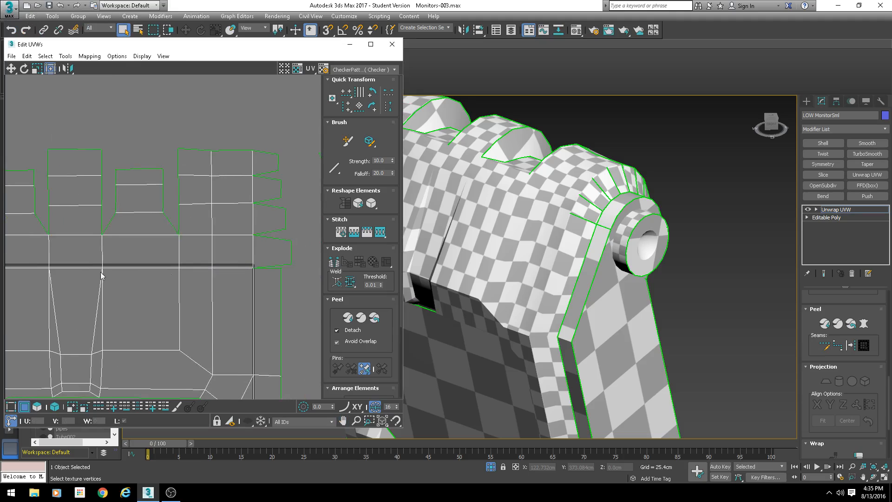
{"action": "left_click", "coordinate": [266, 267]}
{"action": "key", "text": "s"}
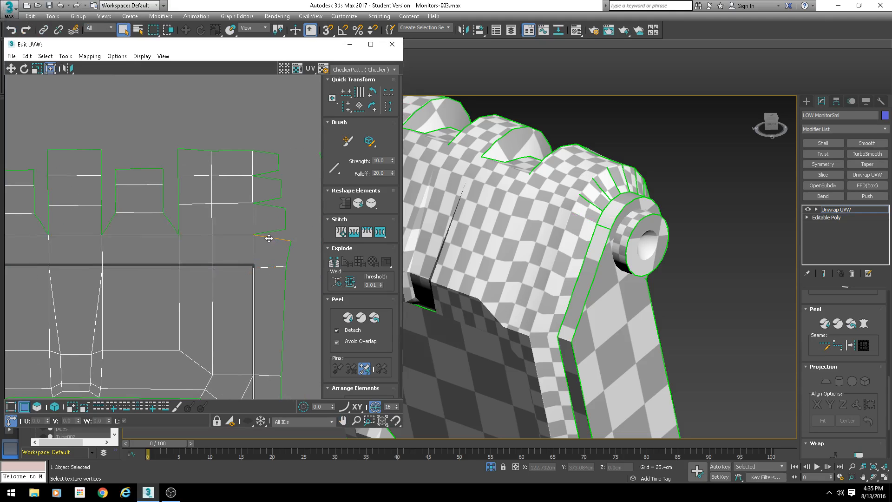
{"action": "key", "text": "Return"}
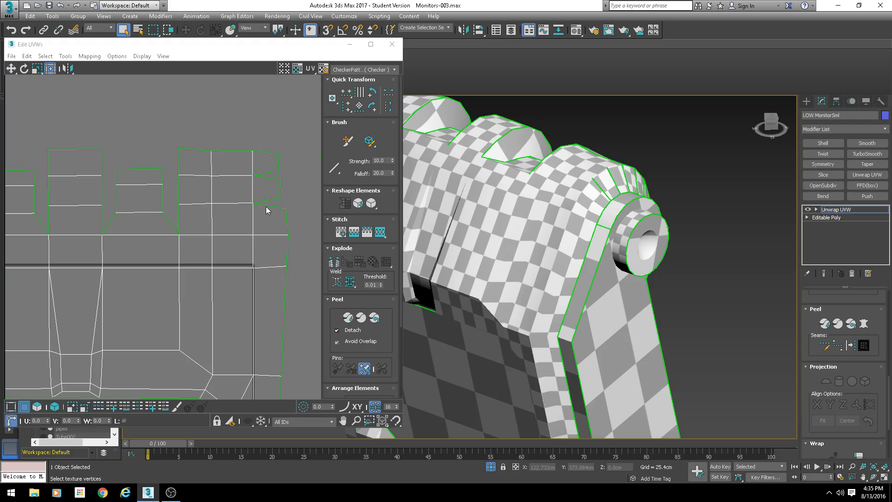
{"action": "left_click", "coordinate": [266, 206]}
{"action": "key", "text": "s"}
{"action": "key", "text": "Return"}
{"action": "left_click", "coordinate": [267, 177]}
{"action": "key", "text": "s"}
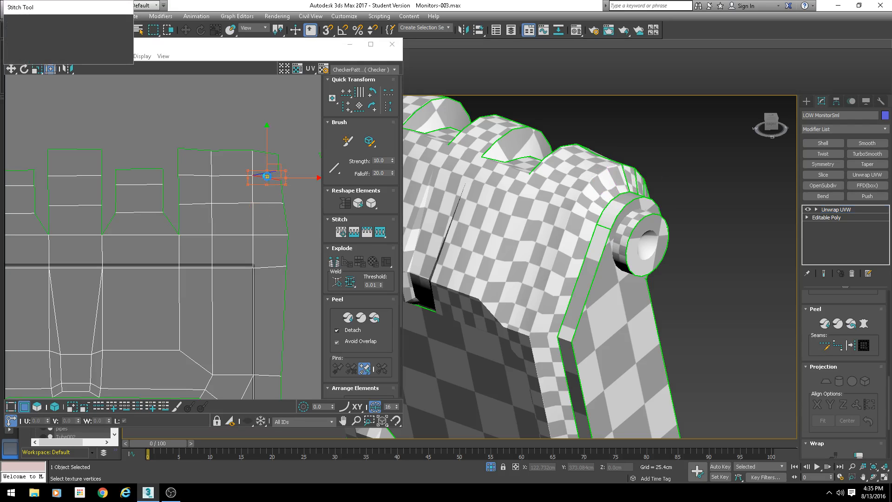
{"action": "key", "text": "Return"}
- Align the frame shell's left and right border vertex columns vertically
{"action": "scroll", "coordinate": [256, 205], "scroll_direction": "down", "scroll_amount": 5}
{"action": "scroll", "coordinate": [123, 192], "scroll_direction": "up", "scroll_amount": 3}
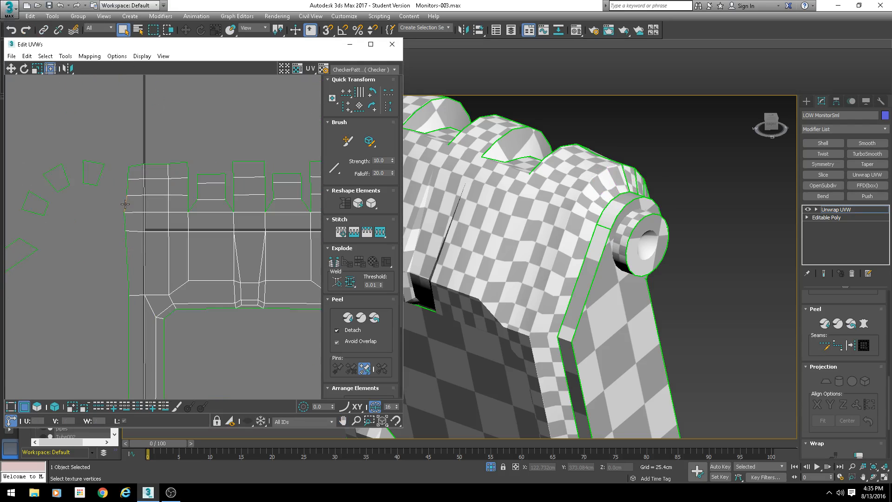
{"action": "left_click", "coordinate": [125, 204]}
{"action": "left_click", "coordinate": [345, 106]}
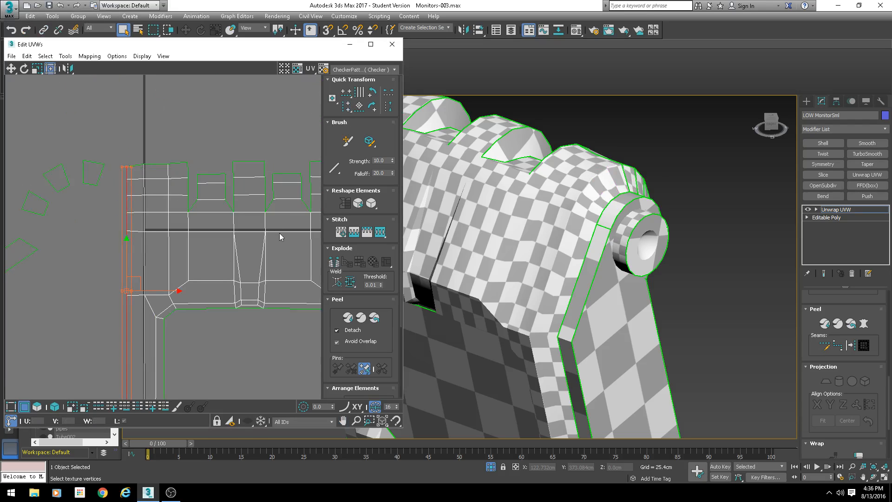
{"action": "middle_click_drag", "start_coordinate": [280, 233], "coordinate": [200, 209]}
{"action": "left_click", "coordinate": [295, 200]}
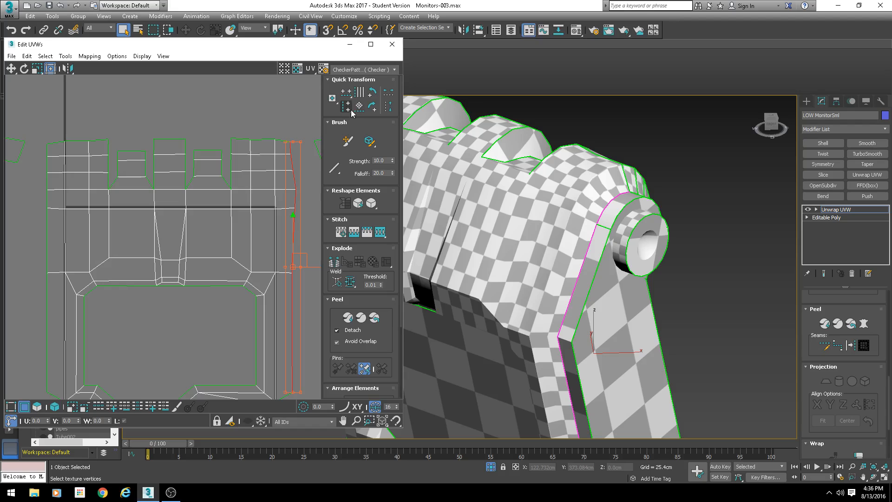
{"action": "left_click", "coordinate": [346, 106]}
- Select border vertices of the frame and inspect where they lie on the model in the viewport
{"action": "mouse_move", "coordinate": [265, 179]}
{"action": "middle_mouse_down"}
{"action": "mouse_move", "coordinate": [255, 191]}
{"action": "mouse_move", "coordinate": [272, 195]}
{"action": "middle_mouse_up"}
{"action": "scroll", "coordinate": [174, 192], "scroll_direction": "up", "scroll_amount": 3}
{"action": "middle_click_drag", "start_coordinate": [418, 204], "coordinate": [586, 272], "text": "alt"}
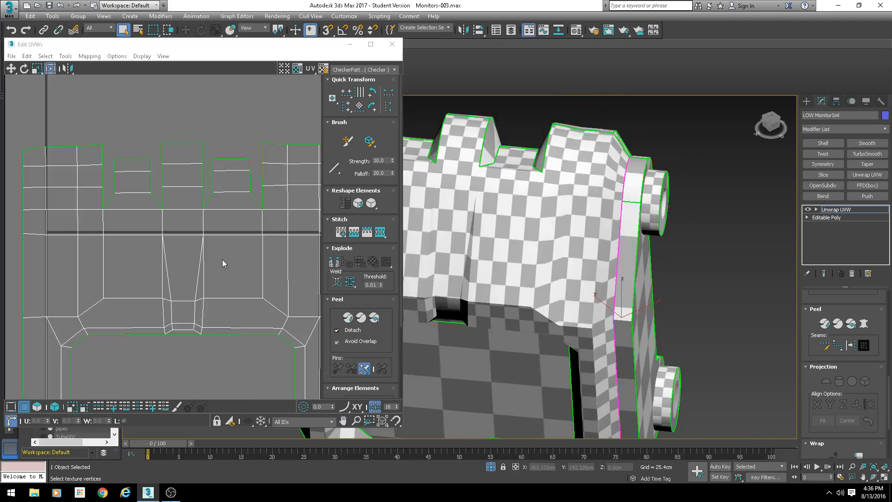
{"action": "left_click", "coordinate": [204, 253]}
{"action": "scroll", "coordinate": [228, 260], "scroll_direction": "down", "scroll_amount": 2}
{"action": "left_click", "coordinate": [215, 240]}
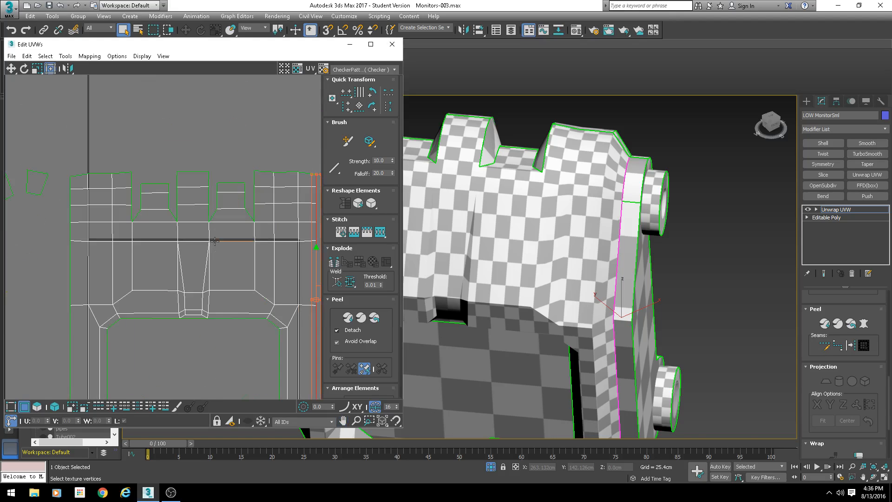
{"action": "scroll", "coordinate": [226, 252], "scroll_direction": "down", "scroll_amount": 3}
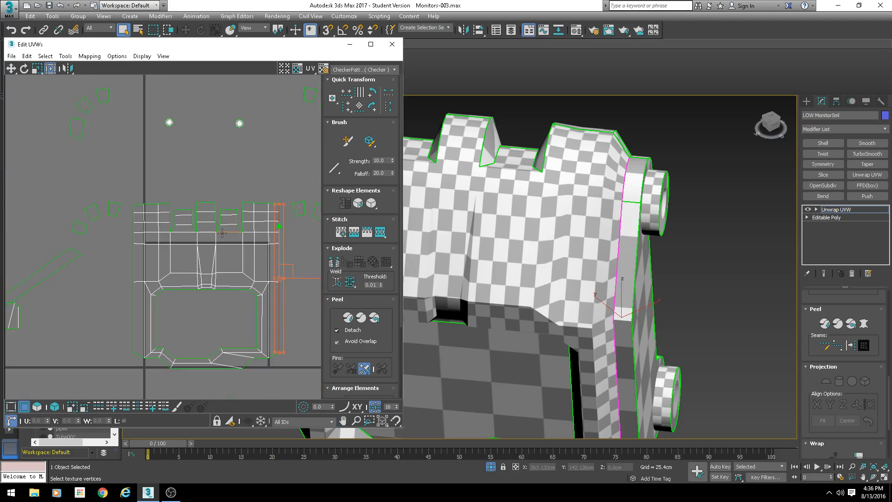
{"action": "scroll", "coordinate": [222, 233], "scroll_direction": "up", "scroll_amount": 2}
- Stitch a vertex inside one of the notches along the frame's top edge to its neighbouring shell
{"action": "left_click_drag", "start_coordinate": [91, 180], "coordinate": [28, 231]}
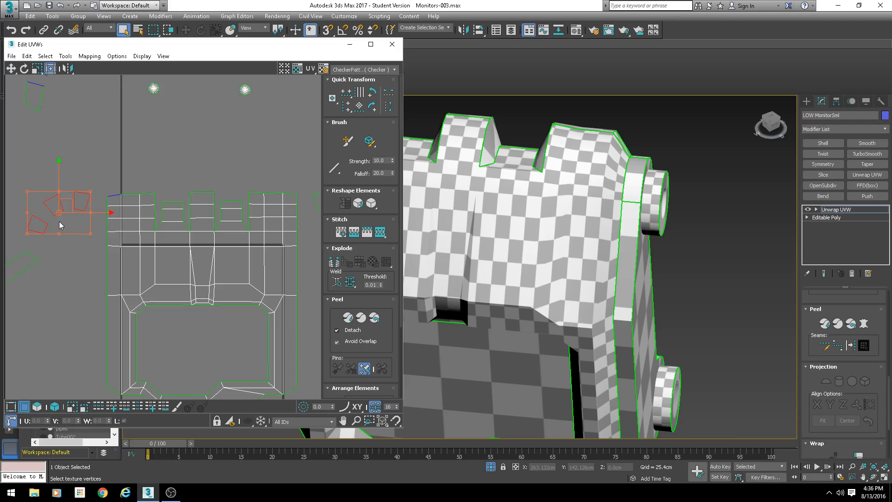
{"action": "scroll", "coordinate": [217, 242], "scroll_direction": "up", "scroll_amount": 5}
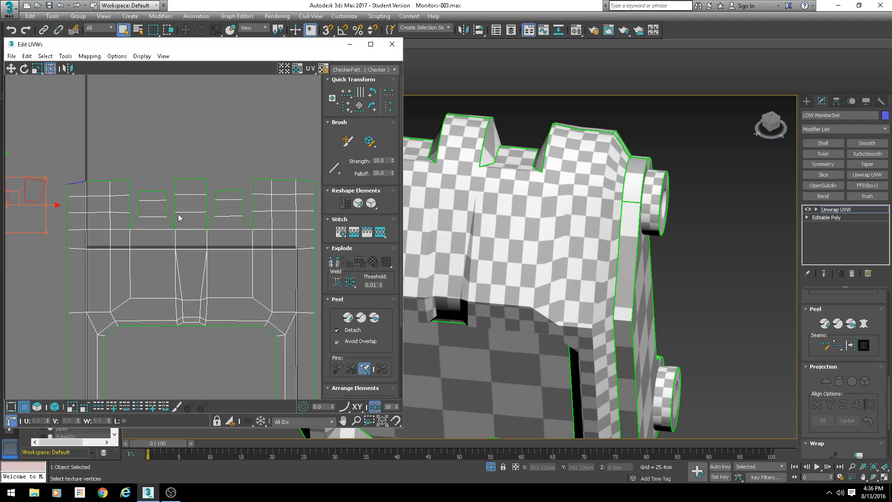
{"action": "left_click", "coordinate": [161, 214]}
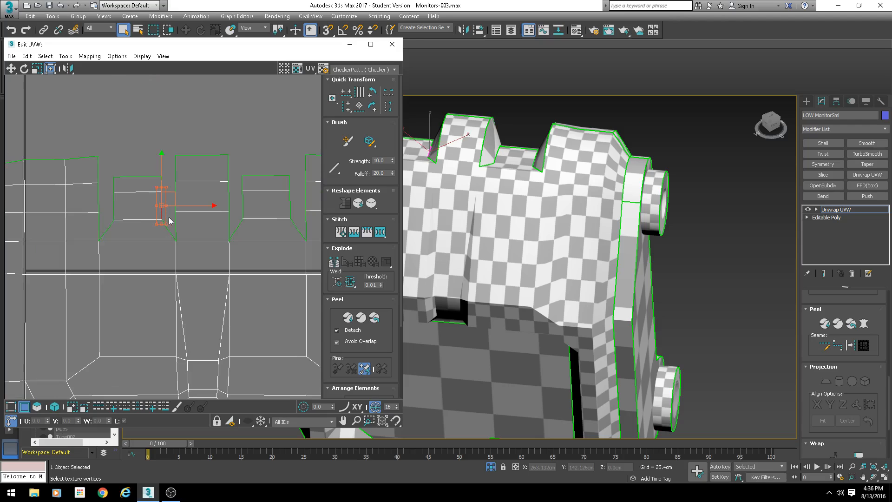
{"action": "key", "text": "s"}
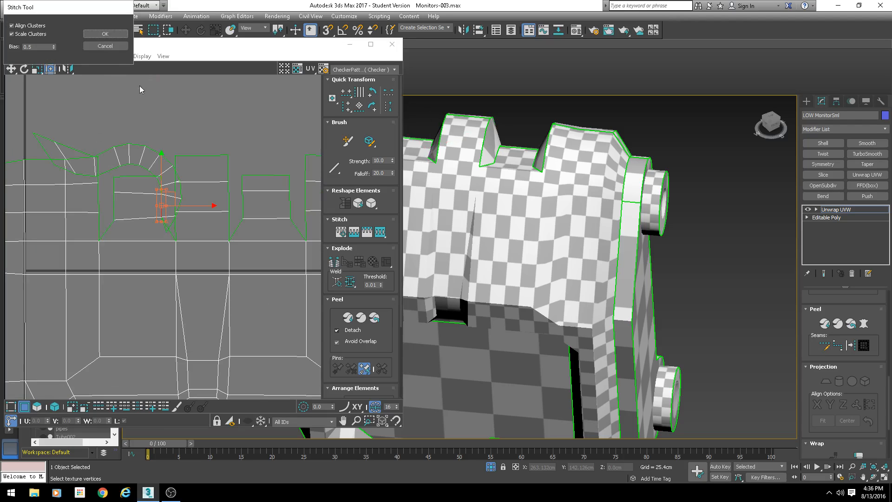
{"action": "left_click", "coordinate": [105, 34]}
- Examine the frame's top border vertices in the UV editor alongside the model in the viewport
{"action": "scroll", "coordinate": [193, 265], "scroll_direction": "down", "scroll_amount": 4}
{"action": "middle_click_drag", "start_coordinate": [254, 337], "coordinate": [207, 265]}
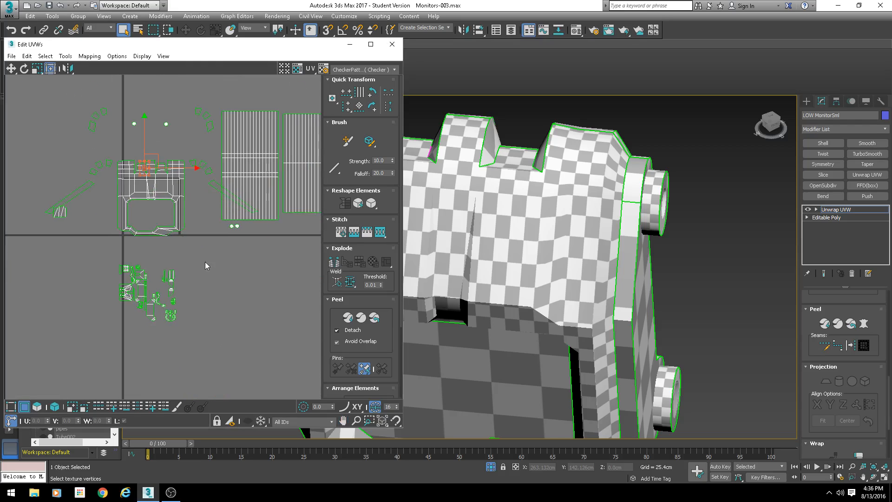
{"action": "scroll", "coordinate": [170, 288], "scroll_direction": "up", "scroll_amount": 2}
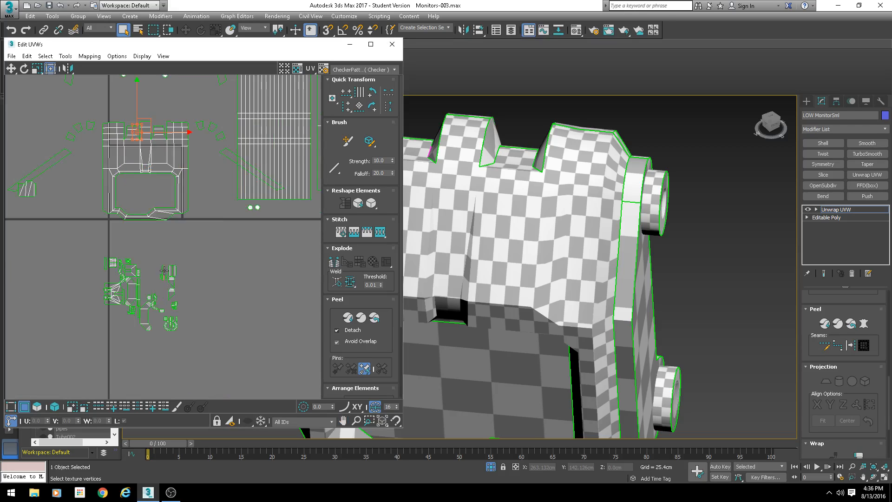
{"action": "scroll", "coordinate": [189, 255], "scroll_direction": "down", "scroll_amount": 2}
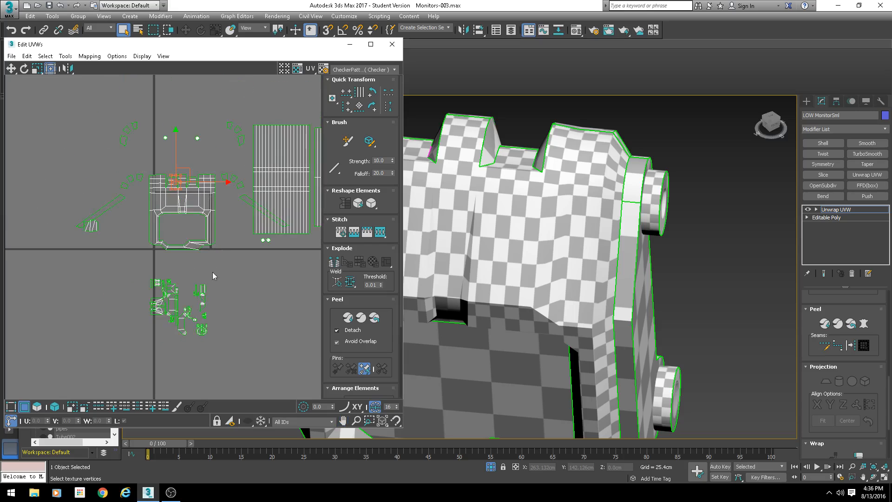
{"action": "mouse_move", "coordinate": [226, 272]}
{"action": "middle_mouse_down"}
{"action": "mouse_move", "coordinate": [194, 267]}
{"action": "mouse_move", "coordinate": [218, 279]}
{"action": "middle_mouse_up"}
{"action": "scroll", "coordinate": [219, 279], "scroll_direction": "up", "scroll_amount": 2}
{"action": "middle_click_drag", "start_coordinate": [613, 231], "coordinate": [512, 280], "text": "alt"}
{"action": "scroll", "coordinate": [512, 279], "scroll_direction": "up", "scroll_amount": 3}
{"action": "middle_click_drag", "start_coordinate": [183, 179], "coordinate": [178, 161]}
{"action": "scroll", "coordinate": [178, 160], "scroll_direction": "up", "scroll_amount": 1}
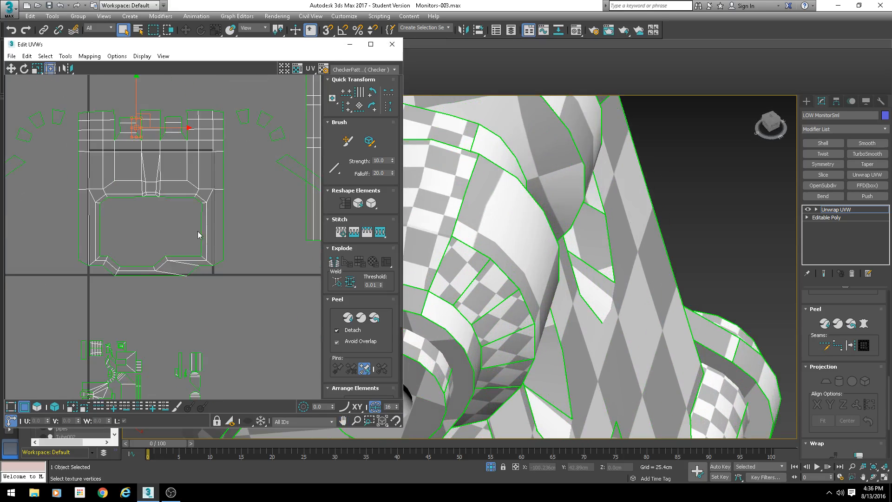
{"action": "middle_click_drag", "start_coordinate": [212, 126], "coordinate": [219, 204]}
{"action": "left_click_drag", "start_coordinate": [232, 175], "coordinate": [83, 198]}
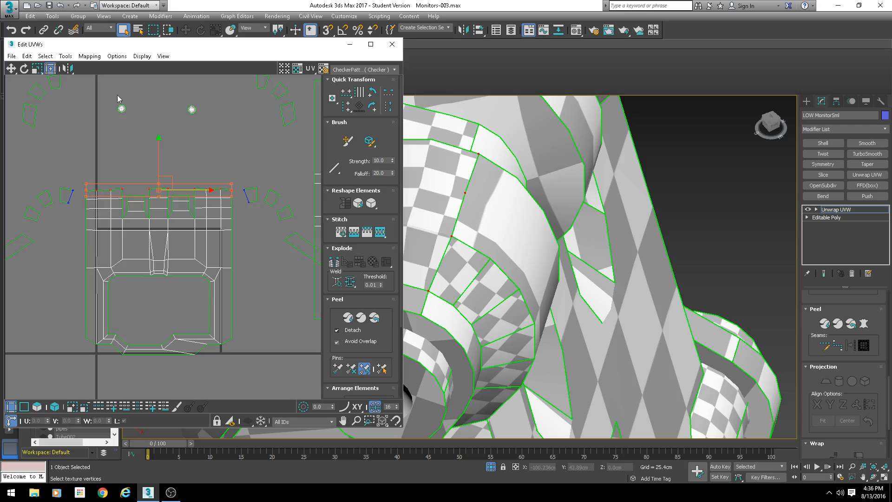
{"action": "scroll", "coordinate": [199, 185], "scroll_direction": "up", "scroll_amount": 2}
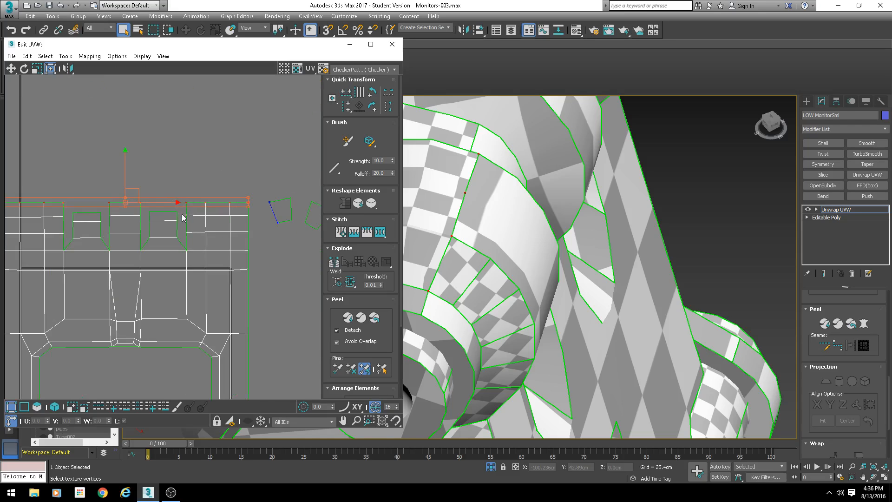
{"action": "left_click", "coordinate": [209, 206]}
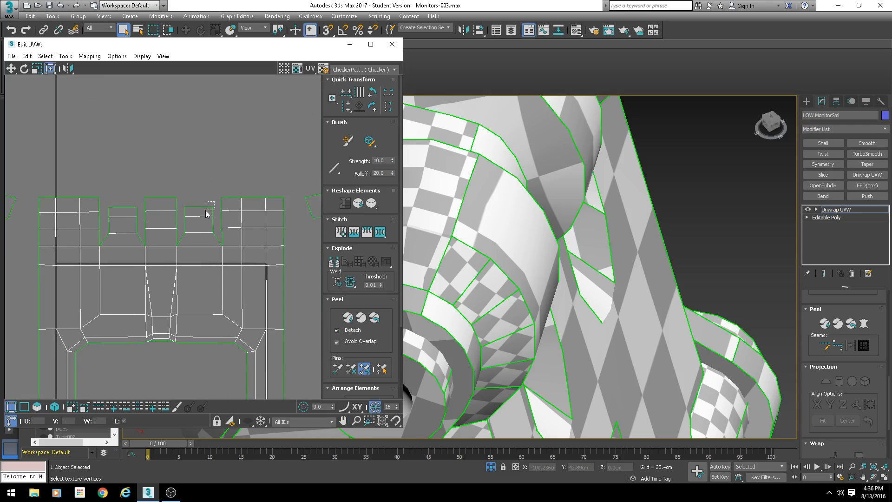
{"action": "left_click_drag", "start_coordinate": [208, 213], "coordinate": [208, 213]}
{"action": "scroll", "coordinate": [208, 216], "scroll_direction": "up", "scroll_amount": 2}
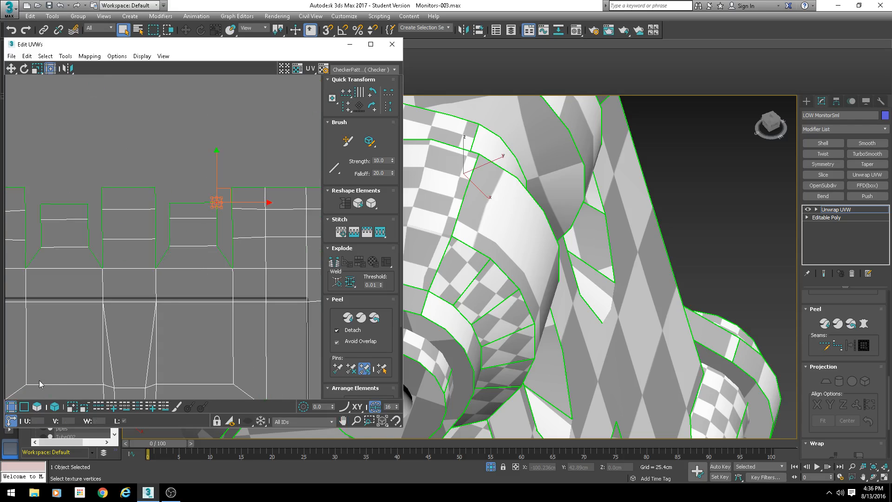
- Switch to face selection, select the faces of an ear's curved strip and move them to the right
{"action": "left_click", "coordinate": [24, 407]}
{"action": "scroll", "coordinate": [126, 188], "scroll_direction": "down", "scroll_amount": 6}
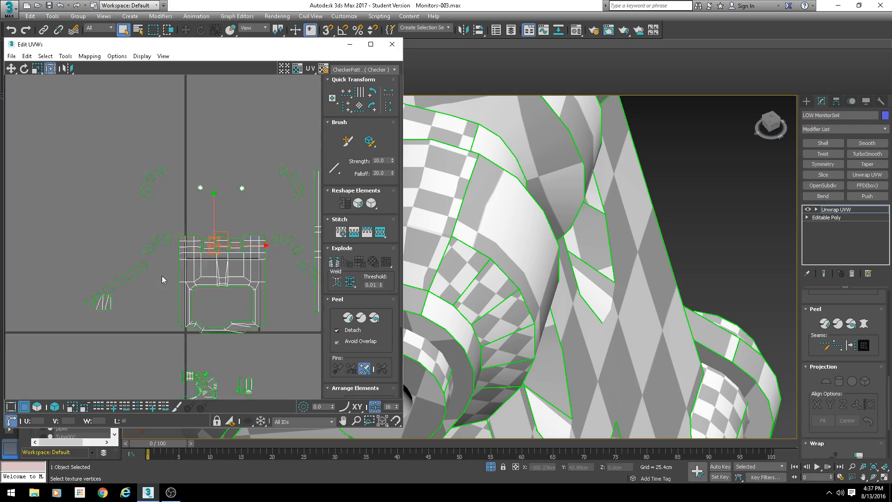
{"action": "scroll", "coordinate": [163, 279], "scroll_direction": "up", "scroll_amount": 6}
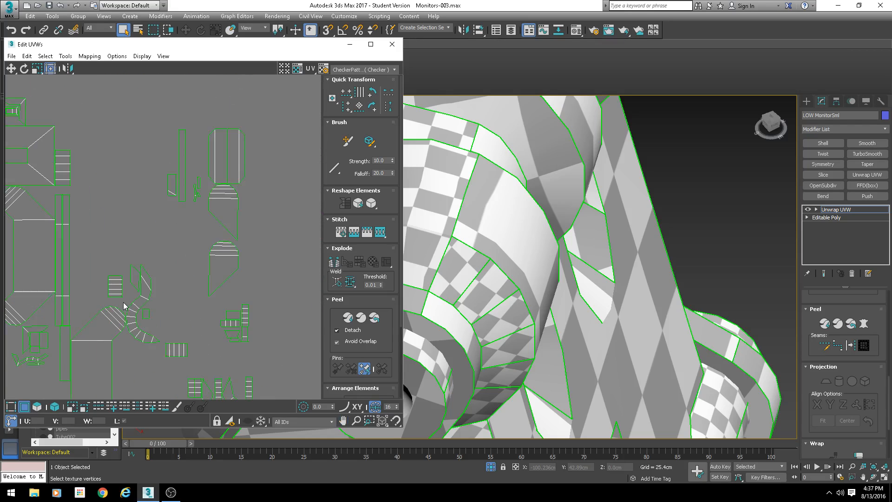
{"action": "left_click", "coordinate": [39, 407]}
{"action": "scroll", "coordinate": [153, 352], "scroll_direction": "up", "scroll_amount": 4}
{"action": "left_click", "coordinate": [142, 313]}
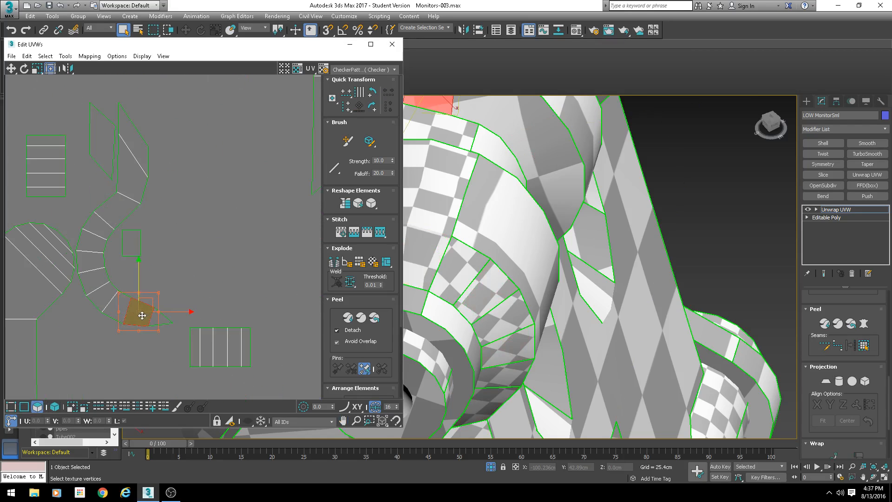
{"action": "left_click", "coordinate": [108, 287], "text": "ctrl"}
{"action": "left_click", "coordinate": [92, 259], "text": "ctrl"}
{"action": "left_click", "coordinate": [99, 224], "text": "ctrl"}
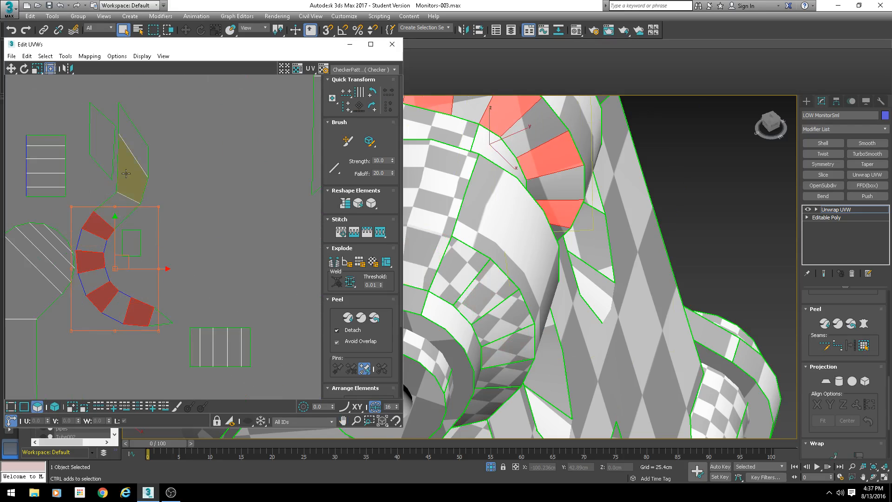
{"action": "left_click", "coordinate": [128, 168], "text": "ctrl"}
{"action": "left_click_drag", "start_coordinate": [174, 230], "coordinate": [237, 230]}
- Select the faces of a second ear strip and move them to the left, away from the overlapping shells
{"action": "scroll", "coordinate": [208, 300], "scroll_direction": "down", "scroll_amount": 3}
{"action": "middle_click_drag", "start_coordinate": [208, 382], "coordinate": [159, 233]}
{"action": "left_click", "coordinate": [160, 258]}
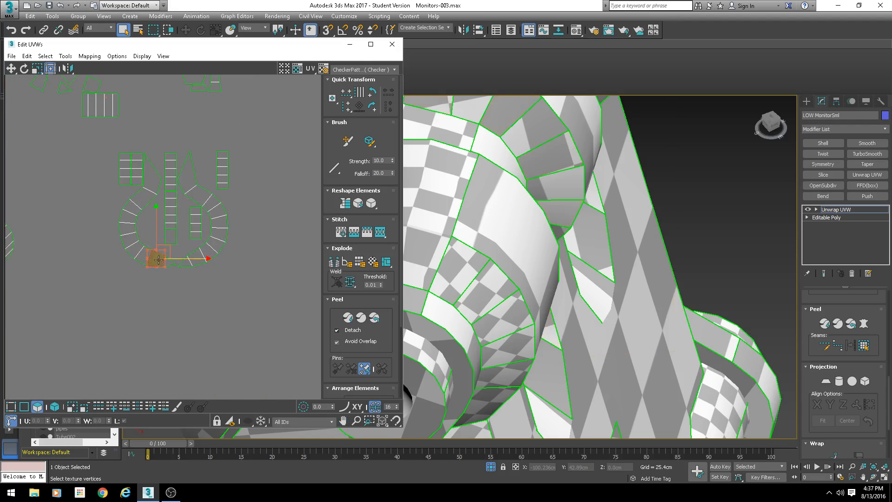
{"action": "left_click", "coordinate": [136, 249], "text": "ctrl"}
{"action": "left_click", "coordinate": [129, 233], "text": "ctrl"}
{"action": "left_click", "coordinate": [131, 207], "text": "ctrl"}
{"action": "left_click", "coordinate": [151, 176], "text": "ctrl"}
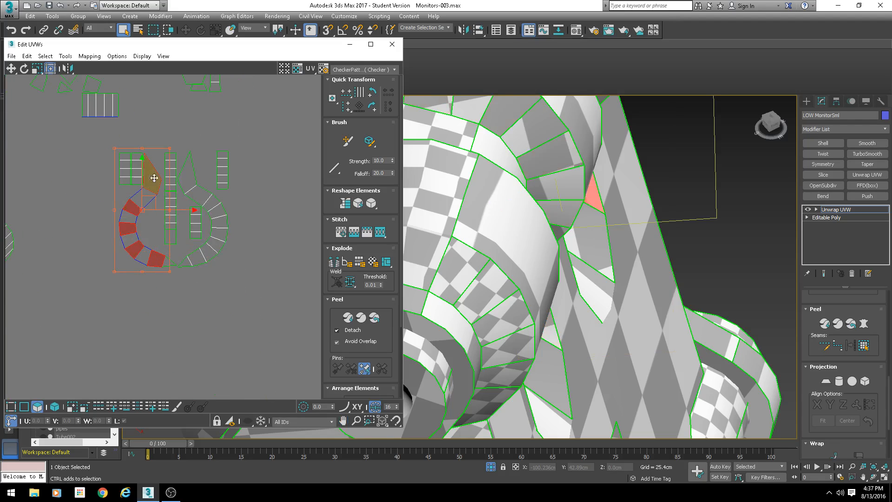
{"action": "left_click_drag", "start_coordinate": [185, 211], "coordinate": [106, 212]}
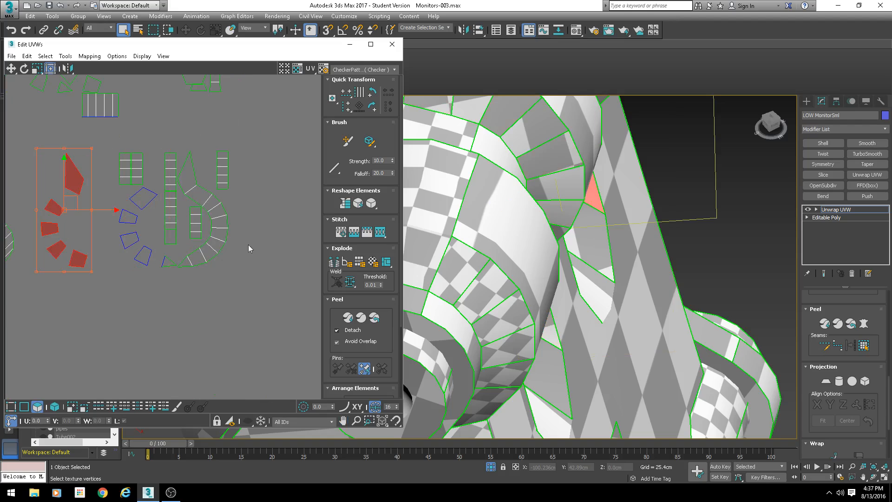
- Select the faces of a third ear strip and move them to the right into open space
{"action": "left_click", "coordinate": [199, 258]}
{"action": "left_click", "coordinate": [217, 247], "text": "ctrl"}
{"action": "left_click", "coordinate": [224, 225], "text": "ctrl"}
{"action": "left_click", "coordinate": [214, 204], "text": "ctrl"}
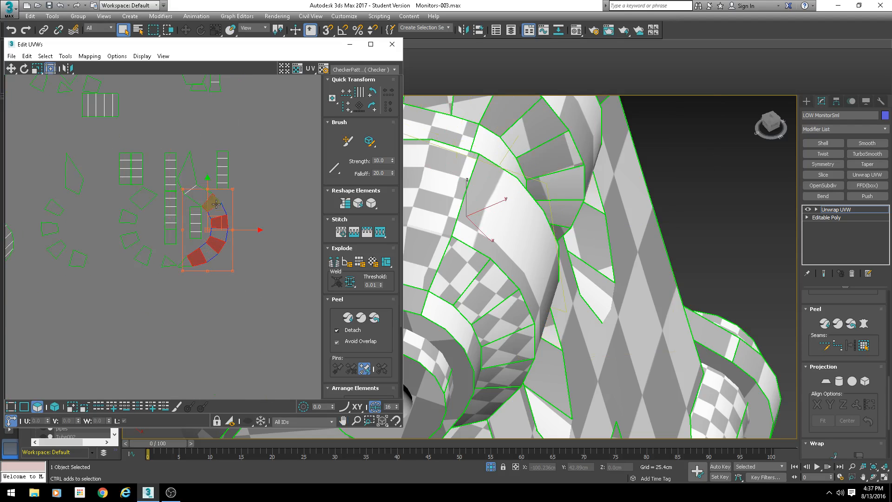
{"action": "left_click", "coordinate": [186, 175], "text": "ctrl"}
{"action": "left_click_drag", "start_coordinate": [236, 210], "coordinate": [299, 210]}
- Select the faces of another ear strip near the frame's side and move them to the left
{"action": "scroll", "coordinate": [233, 210], "scroll_direction": "down", "scroll_amount": 4}
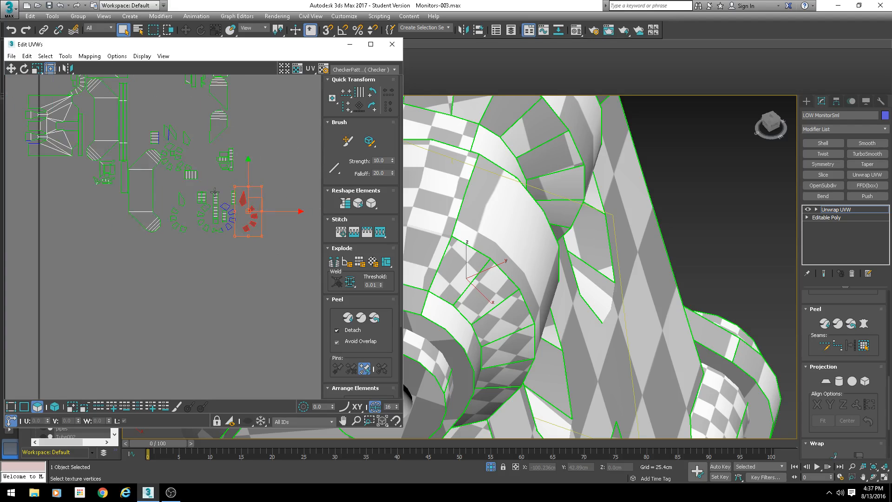
{"action": "scroll", "coordinate": [112, 197], "scroll_direction": "up", "scroll_amount": 4}
{"action": "middle_click_drag", "start_coordinate": [102, 197], "coordinate": [133, 259]}
{"action": "middle_click_drag", "start_coordinate": [65, 189], "coordinate": [137, 267]}
{"action": "scroll", "coordinate": [208, 270], "scroll_direction": "down", "scroll_amount": 2}
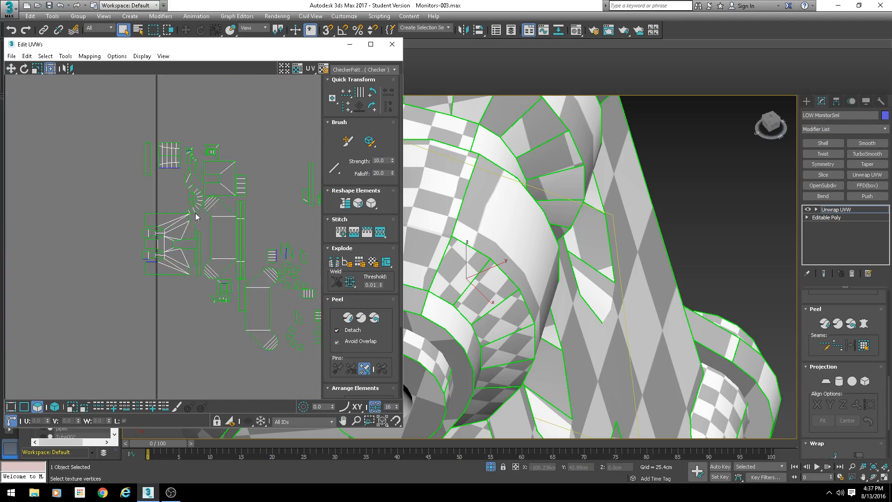
{"action": "scroll", "coordinate": [204, 199], "scroll_direction": "up", "scroll_amount": 3}
{"action": "left_click", "coordinate": [183, 219]}
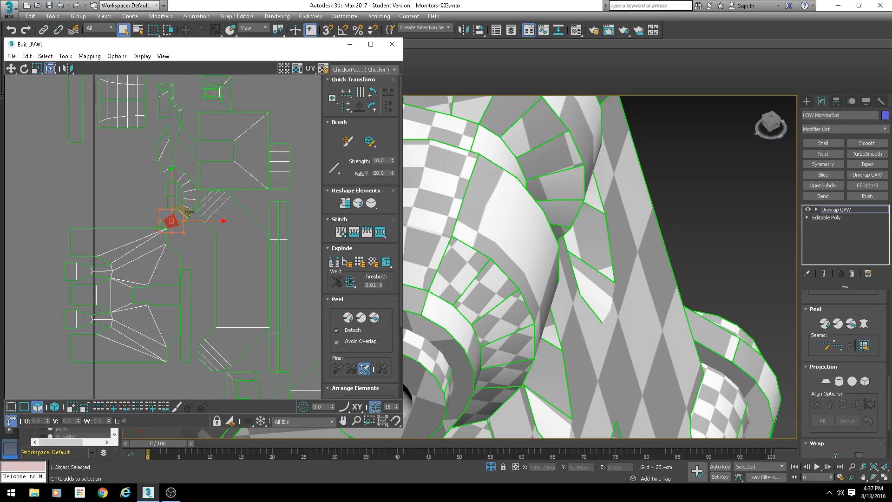
{"action": "left_click", "coordinate": [189, 206], "text": "ctrl"}
{"action": "left_click", "coordinate": [189, 194], "text": "ctrl"}
{"action": "left_click", "coordinate": [186, 179], "text": "ctrl"}
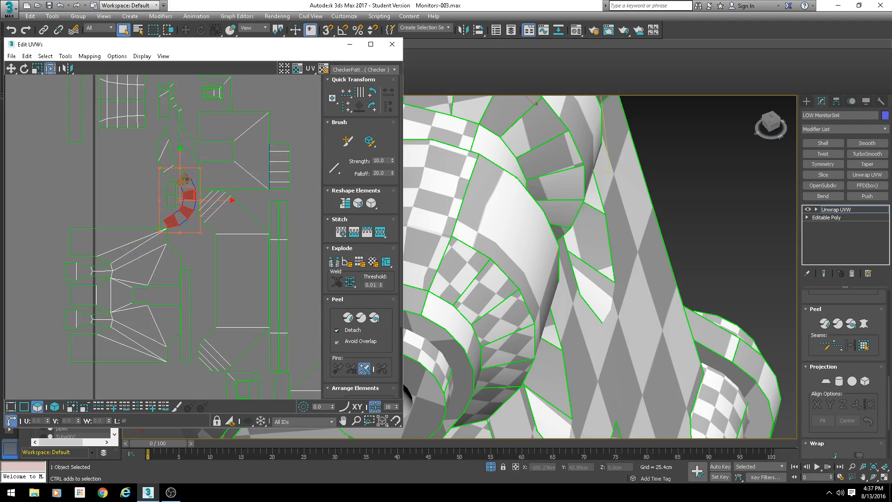
{"action": "left_click", "coordinate": [167, 164], "text": "ctrl"}
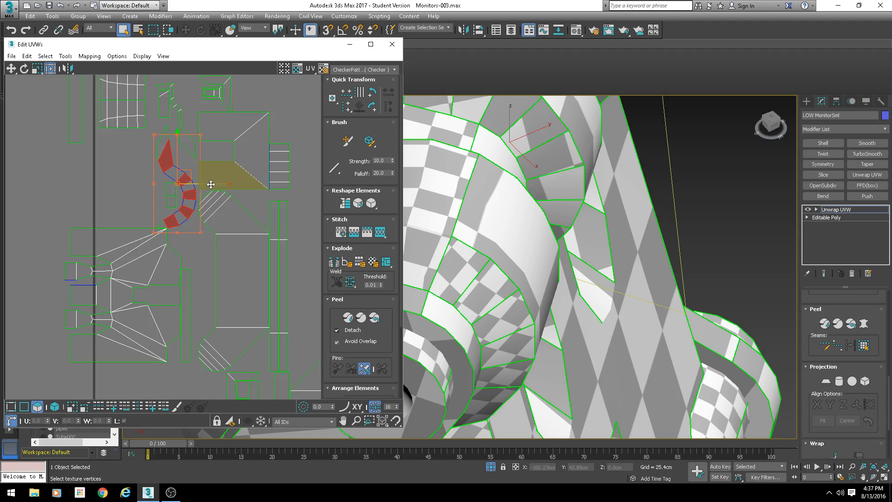
{"action": "left_click_drag", "start_coordinate": [212, 184], "coordinate": [83, 184]}
- Select two remaining ear faces, move them left and reposition the loose ear pieces beside the frame
{"action": "middle_click_drag", "start_coordinate": [200, 175], "coordinate": [169, 280]}
{"action": "scroll", "coordinate": [162, 211], "scroll_direction": "up", "scroll_amount": 6}
{"action": "left_click", "coordinate": [132, 185]}
{"action": "left_click", "coordinate": [156, 231], "text": "ctrl"}
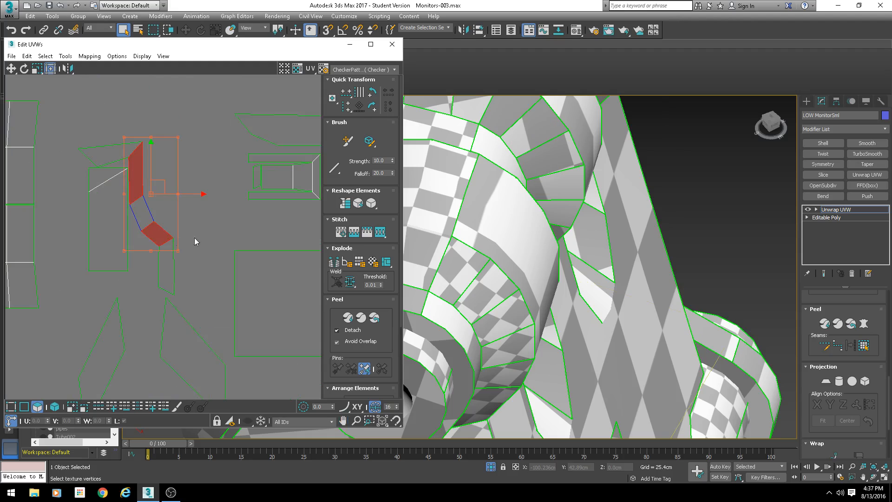
{"action": "left_click_drag", "start_coordinate": [183, 195], "coordinate": [93, 195]}
{"action": "scroll", "coordinate": [140, 233], "scroll_direction": "down", "scroll_amount": 6}
{"action": "middle_click_drag", "start_coordinate": [261, 264], "coordinate": [124, 296]}
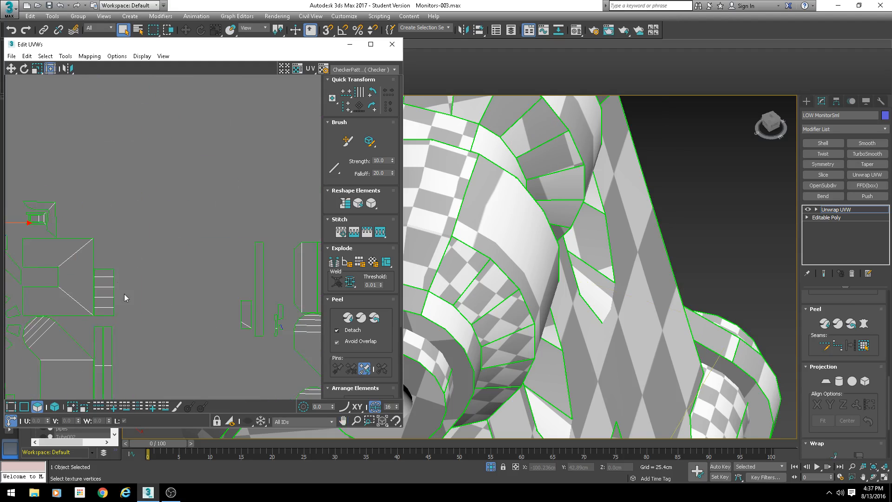
{"action": "middle_click_drag", "start_coordinate": [181, 281], "coordinate": [35, 204]}
{"action": "scroll", "coordinate": [118, 247], "scroll_direction": "down", "scroll_amount": 3}
{"action": "middle_click_drag", "start_coordinate": [69, 315], "coordinate": [176, 218]}
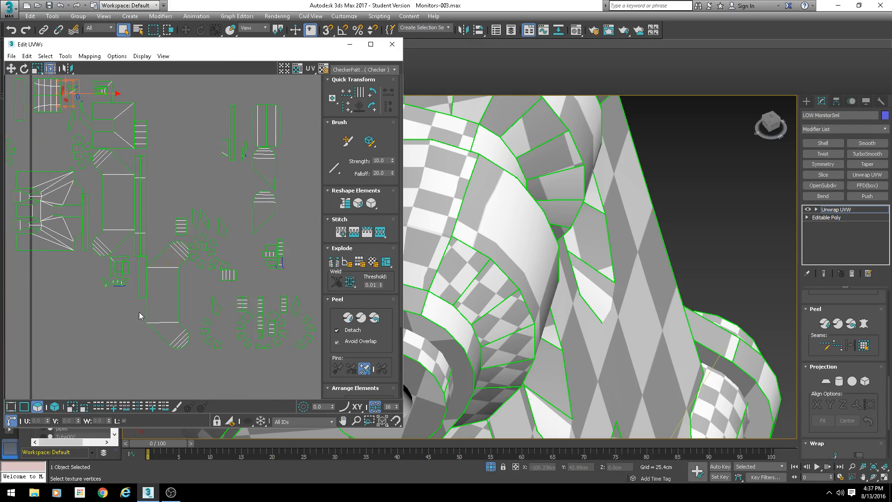
- Return to vertex selection and stitch a vertex on the frame's inner notch edge to its neighbouring shell
{"action": "left_click", "coordinate": [24, 407]}
{"action": "scroll", "coordinate": [228, 223], "scroll_direction": "down", "scroll_amount": 4}
{"action": "scroll", "coordinate": [137, 184], "scroll_direction": "up", "scroll_amount": 5}
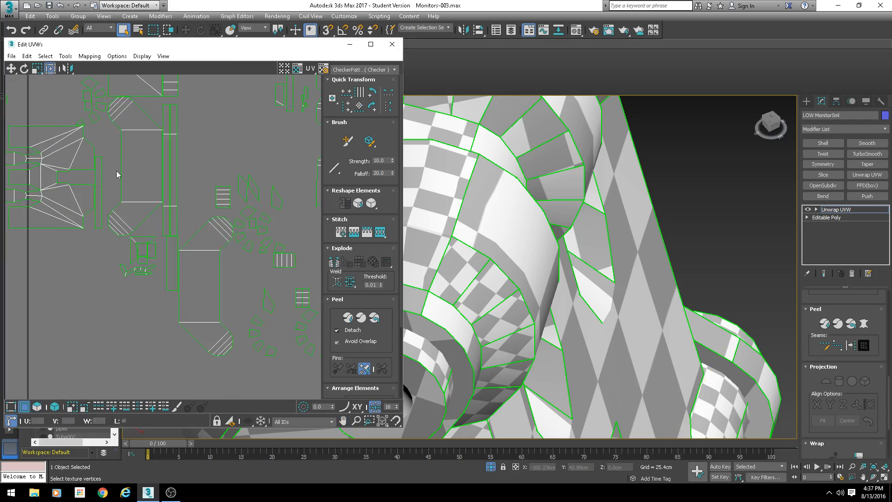
{"action": "scroll", "coordinate": [235, 221], "scroll_direction": "down", "scroll_amount": 4}
{"action": "middle_click_drag", "start_coordinate": [235, 221], "coordinate": [139, 282]}
{"action": "middle_click_drag", "start_coordinate": [124, 114], "coordinate": [145, 250]}
{"action": "middle_click_drag", "start_coordinate": [140, 186], "coordinate": [149, 215]}
{"action": "scroll", "coordinate": [117, 134], "scroll_direction": "up", "scroll_amount": 2}
{"action": "scroll", "coordinate": [117, 134], "scroll_direction": "up", "scroll_amount": 5}
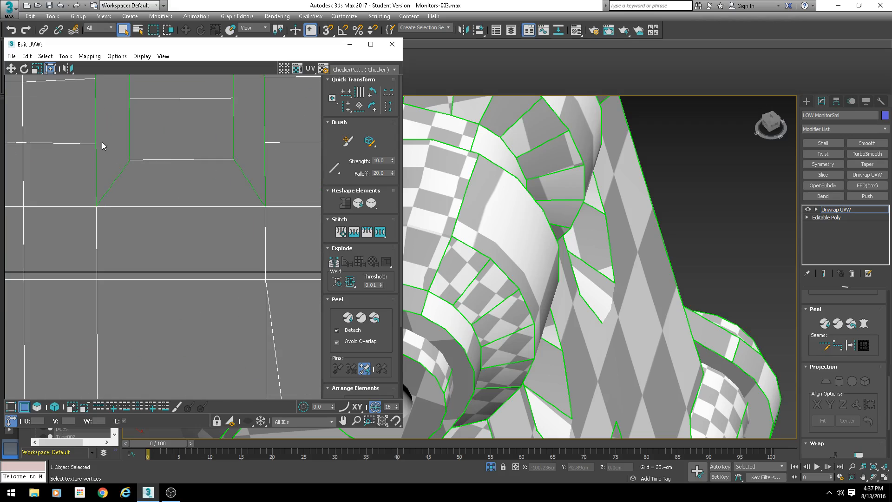
{"action": "left_click", "coordinate": [95, 168]}
{"action": "key", "text": "s"}
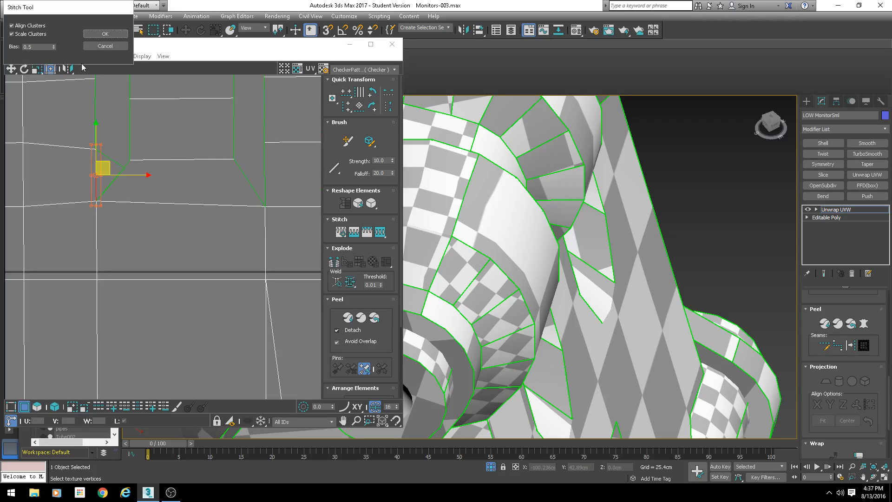
{"action": "left_click", "coordinate": [105, 34]}
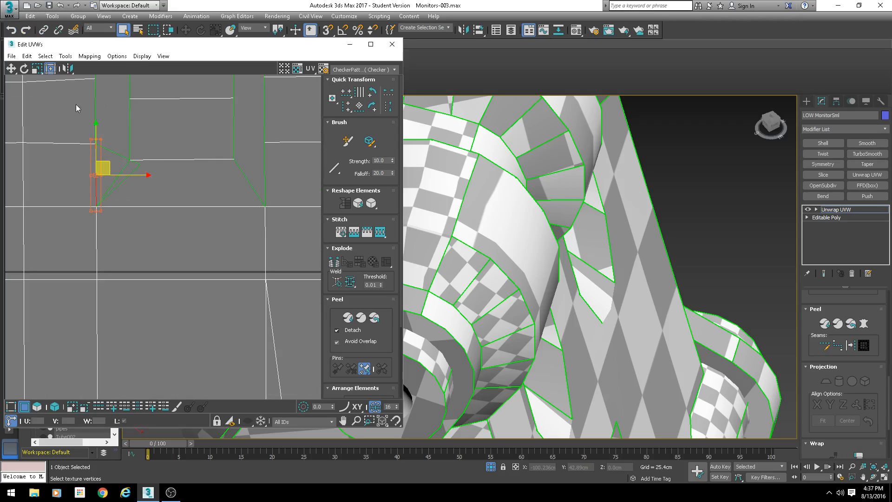
- Stitch two more notch-corner vertices along the frame's top edge to their neighbouring shells
{"action": "middle_click_drag", "start_coordinate": [124, 138], "coordinate": [144, 258]}
{"action": "left_click", "coordinate": [118, 164]}
{"action": "key", "text": "s"}
{"action": "key", "text": "Return"}
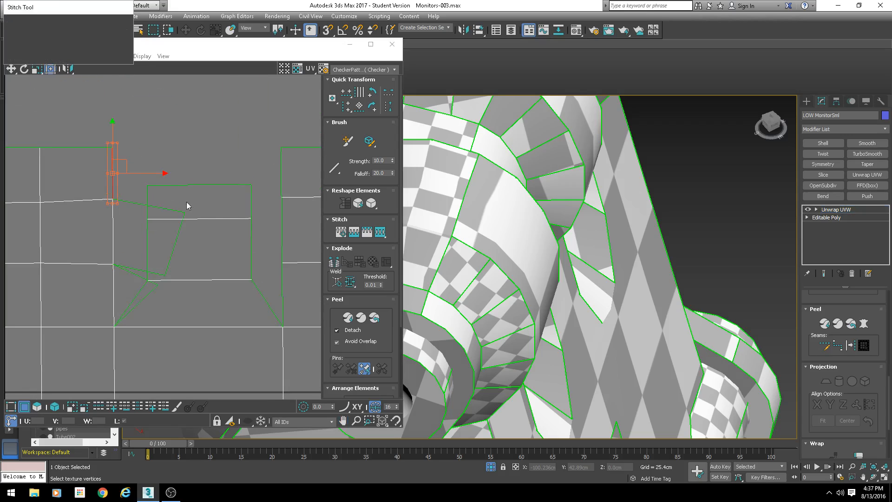
{"action": "middle_click_drag", "start_coordinate": [225, 222], "coordinate": [66, 143]}
{"action": "left_click", "coordinate": [244, 206]}
{"action": "key", "text": "s"}
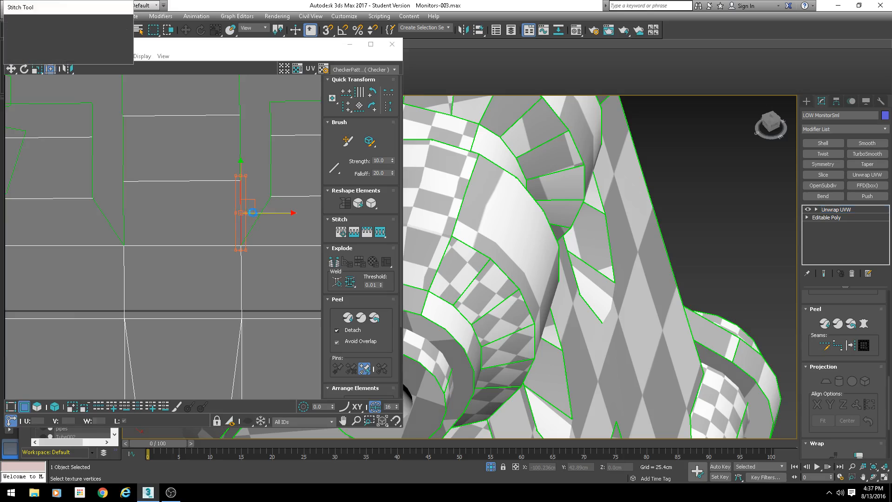
{"action": "key", "text": "Return"}
- Stitch a vertex on the notch's vertical edge and the adjacent vertex above it to their matching shells
{"action": "left_click", "coordinate": [243, 146]}
{"action": "middle_click_drag", "start_coordinate": [246, 138], "coordinate": [243, 207]}
{"action": "key", "text": "s"}
{"action": "key", "text": "Return"}
{"action": "left_click", "coordinate": [238, 160]}
{"action": "key", "text": "s"}
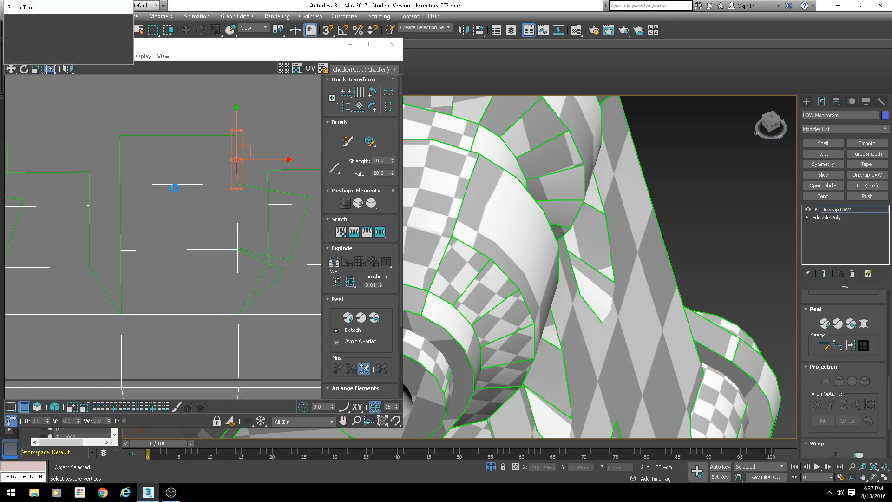
{"action": "key", "text": "Return"}
- Stitch two vertices along the left edge of the centre strip to the neighbouring shell
{"action": "left_click", "coordinate": [119, 223]}
{"action": "key", "text": "s"}
{"action": "key", "text": "Return"}
{"action": "left_click", "coordinate": [118, 159]}
{"action": "key", "text": "s"}
{"action": "key", "text": "Return"}
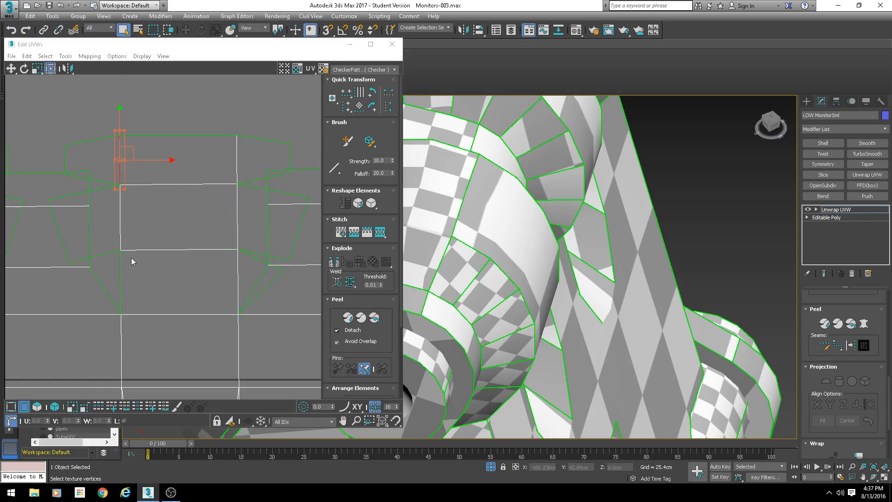
- Stitch a vertex at the lower end of the centre strip's edge to its matching shell
{"action": "left_click", "coordinate": [118, 264]}
{"action": "key", "text": "s"}
{"action": "key", "text": "Return"}
{"action": "middle_click_drag", "start_coordinate": [150, 297], "coordinate": [295, 264]}
{"action": "scroll", "coordinate": [294, 265], "scroll_direction": "down", "scroll_amount": 2}
{"action": "scroll", "coordinate": [190, 256], "scroll_direction": "up", "scroll_amount": 2}
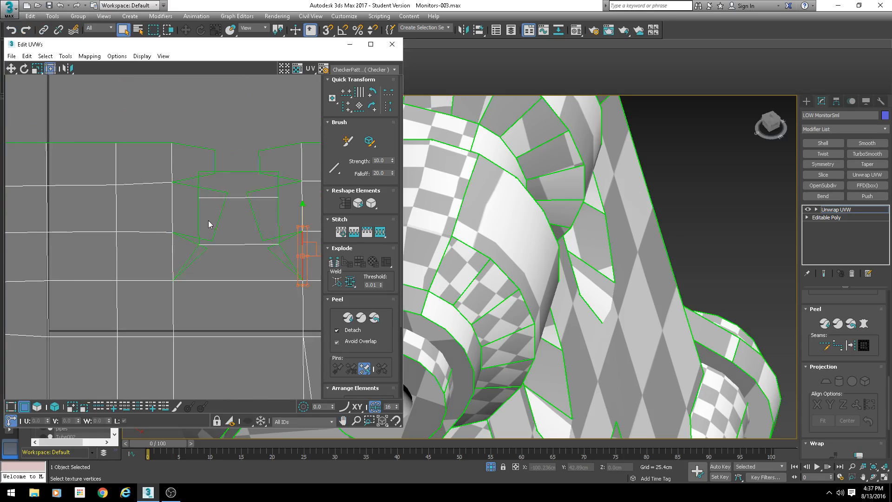
- Stitch two vertices on the left side of the next notch to the frame shell
{"action": "left_click", "coordinate": [199, 217]}
{"action": "key", "text": "s"}
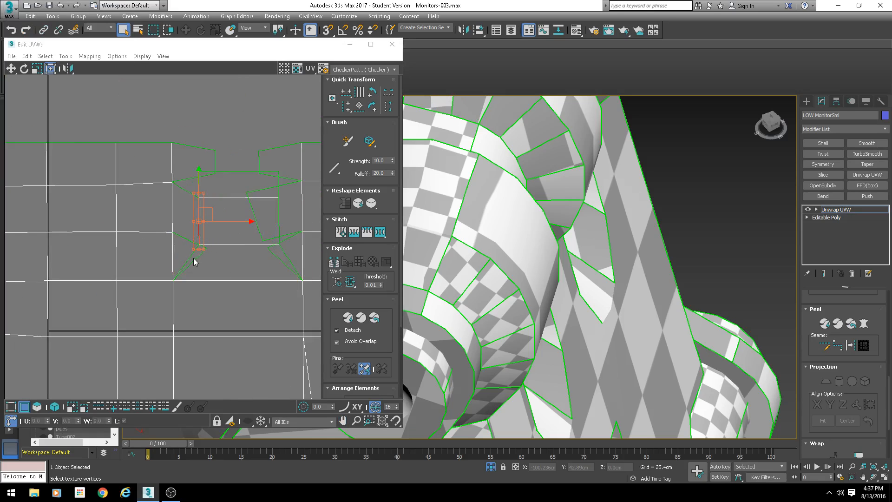
{"action": "key", "text": "Return"}
{"action": "left_click", "coordinate": [201, 190]}
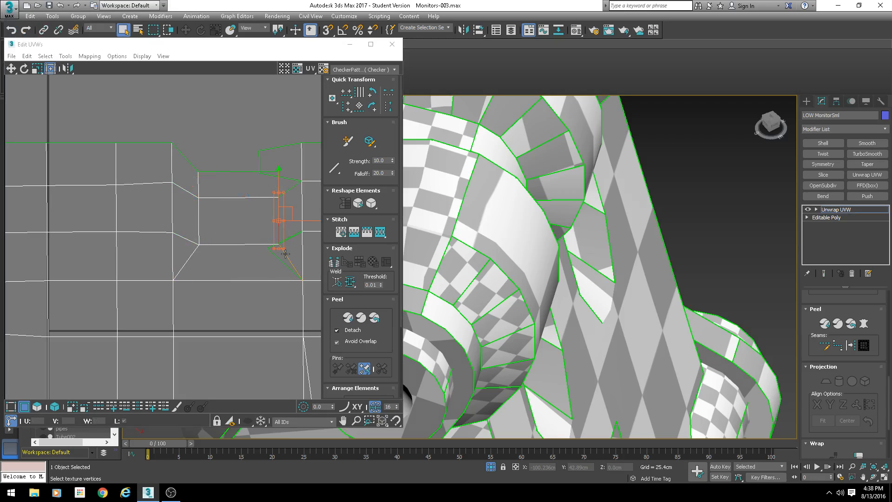
{"action": "key", "text": "s"}
{"action": "key", "text": "Return"}
- Stitch the vertex at the notch's upper-right corner and the one beside it to their matching shells
{"action": "left_click", "coordinate": [279, 186]}
{"action": "key", "text": "s"}
{"action": "key", "text": "Return"}
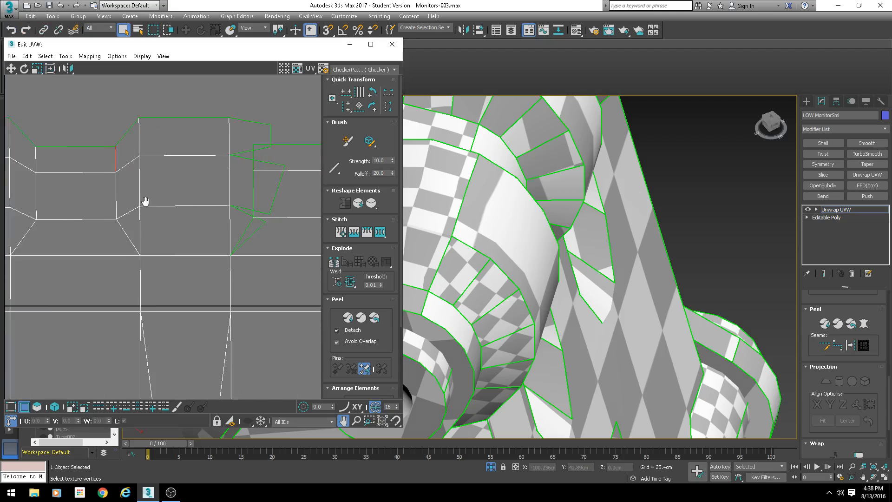
{"action": "left_click_drag", "start_coordinate": [192, 191], "coordinate": [192, 191]}
{"action": "key", "text": "s"}
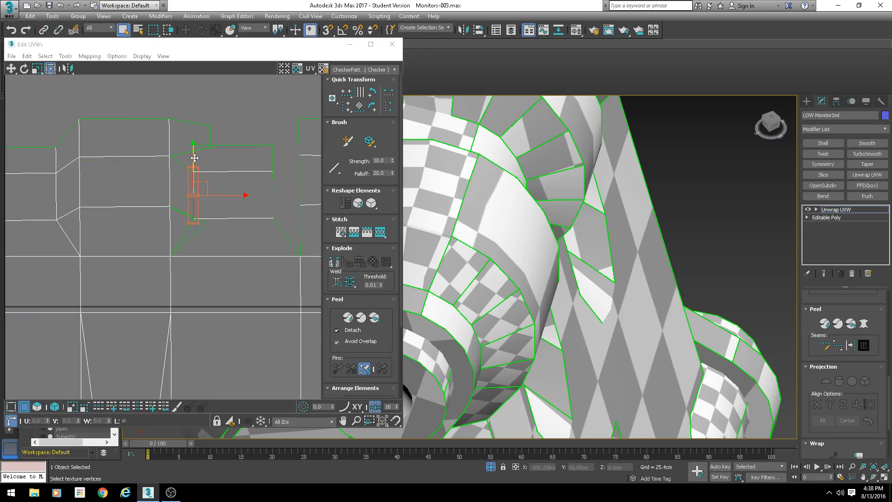
{"action": "key", "text": "Return"}
- Stitch two more vertices along the top of the notched frame edge to their neighbouring shells
{"action": "left_click", "coordinate": [273, 159]}
{"action": "key", "text": "s"}
{"action": "key", "text": "Return"}
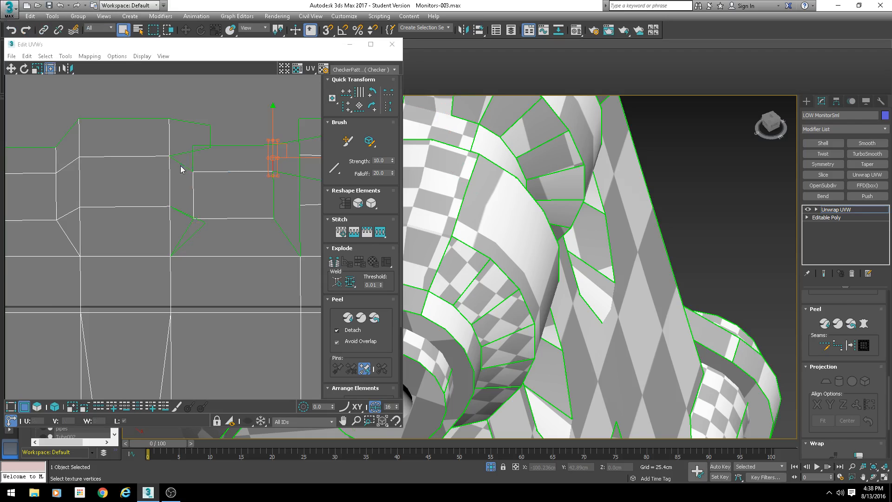
{"action": "left_click", "coordinate": [194, 163]}
{"action": "key", "text": "s"}
{"action": "key", "text": "Return"}
- Stitch the corner vertices at the right end of the frame's top notch to their neighbouring shells
{"action": "left_click", "coordinate": [299, 134]}
{"action": "key", "text": "s"}
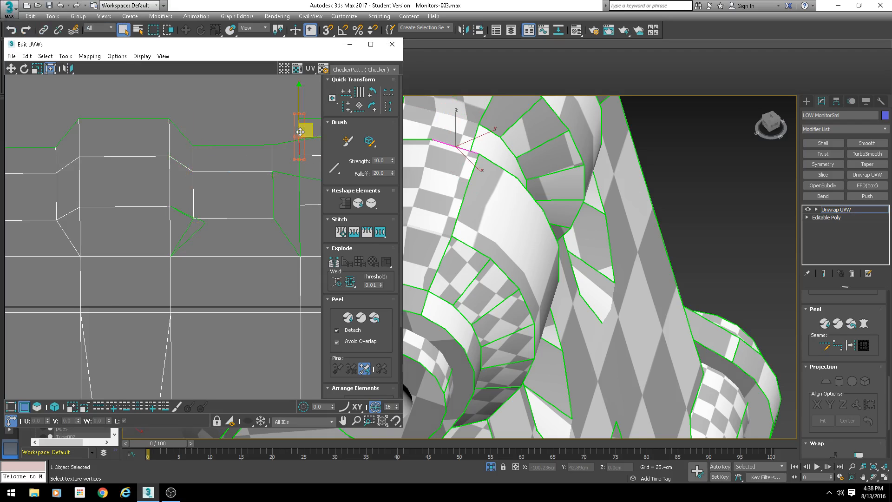
{"action": "key", "text": "Return"}
{"action": "key", "text": "s"}
{"action": "left_click", "coordinate": [274, 194]}
{"action": "key", "text": "s"}
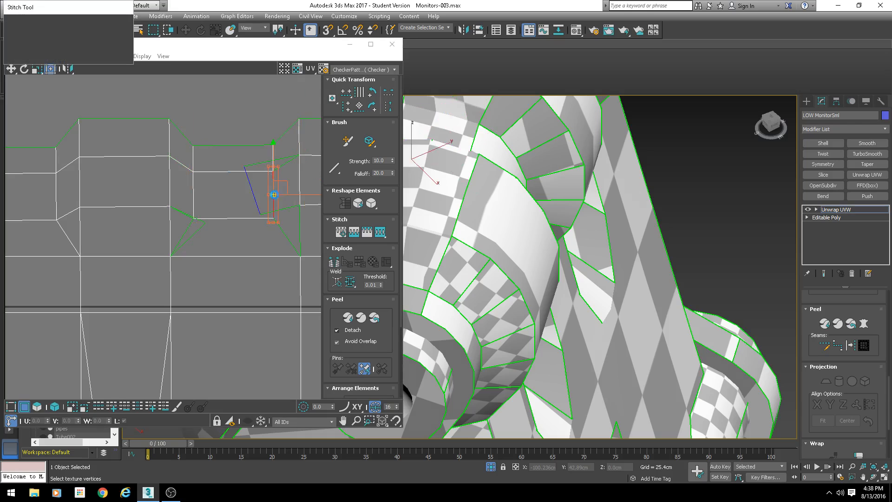
- Stitch three more vertices around the lower-right notch corner to the adjacent shells
{"action": "left_click", "coordinate": [188, 228]}
{"action": "key", "text": "s"}
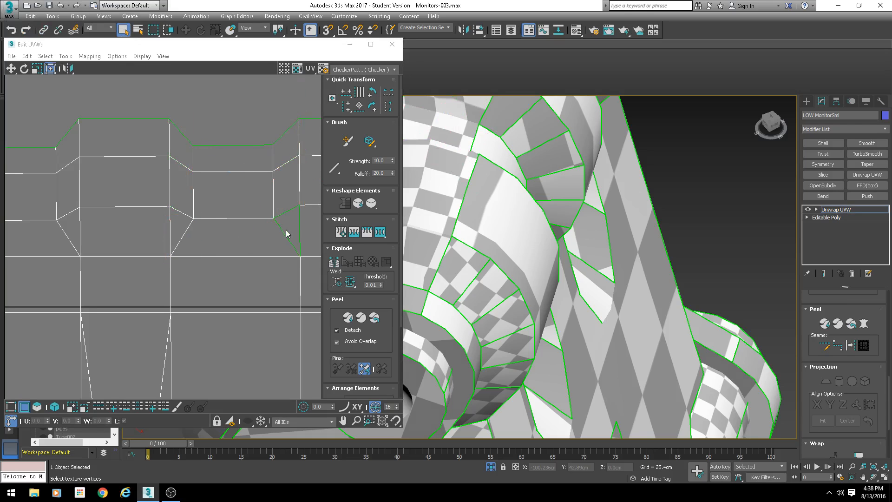
{"action": "left_click", "coordinate": [285, 233]}
{"action": "key", "text": "s"}
{"action": "left_click", "coordinate": [300, 220]}
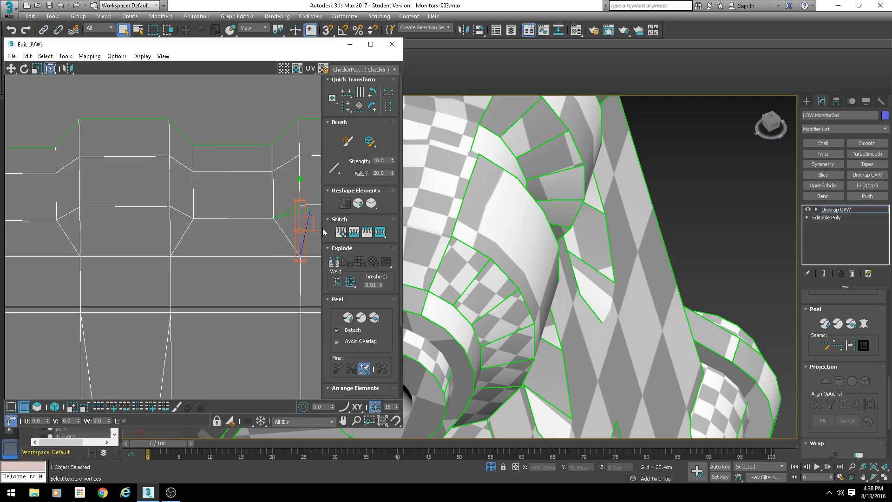
{"action": "key", "text": "s"}
- Examine the ear pieces on the model and the vertices along the frame's top edge
{"action": "scroll", "coordinate": [244, 246], "scroll_direction": "down", "scroll_amount": 5}
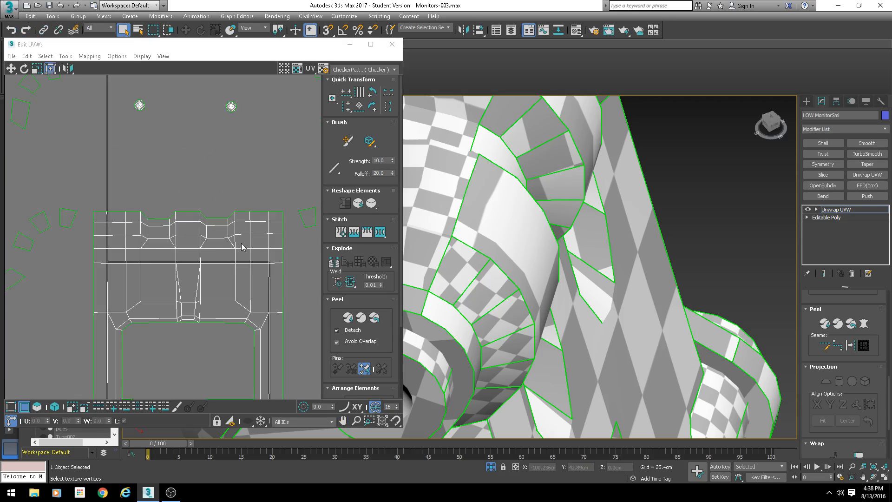
{"action": "scroll", "coordinate": [179, 237], "scroll_direction": "up", "scroll_amount": 3}
{"action": "scroll", "coordinate": [605, 331], "scroll_direction": "down", "scroll_amount": 3}
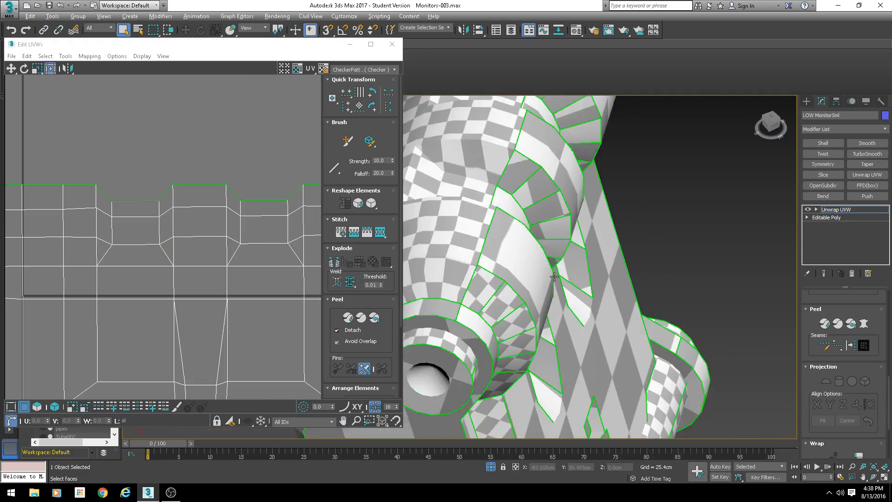
{"action": "middle_click_drag", "start_coordinate": [605, 331], "coordinate": [549, 282], "text": "alt"}
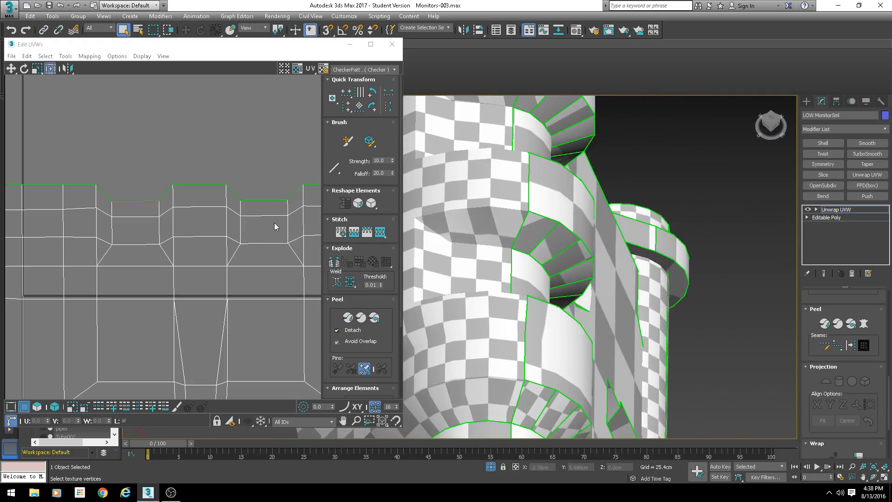
{"action": "left_click", "coordinate": [150, 200]}
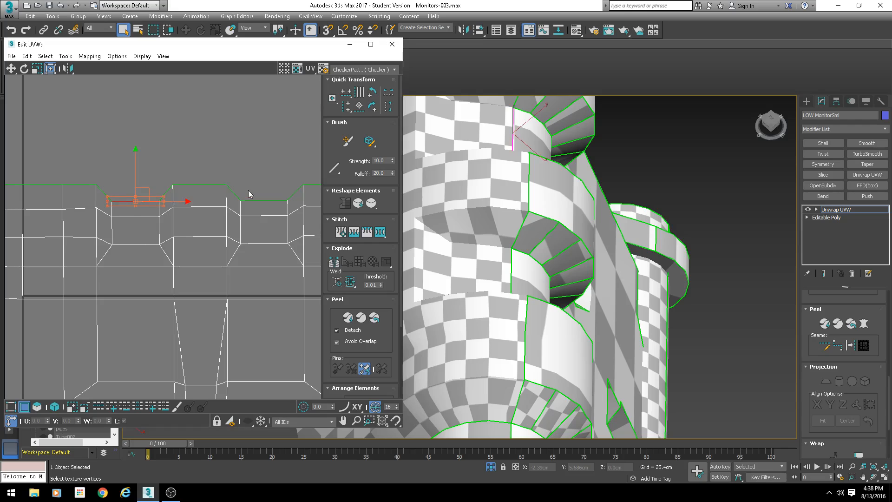
{"action": "left_click", "coordinate": [253, 202], "text": "ctrl"}
{"action": "left_click_drag", "start_coordinate": [201, 169], "coordinate": [197, 167]}
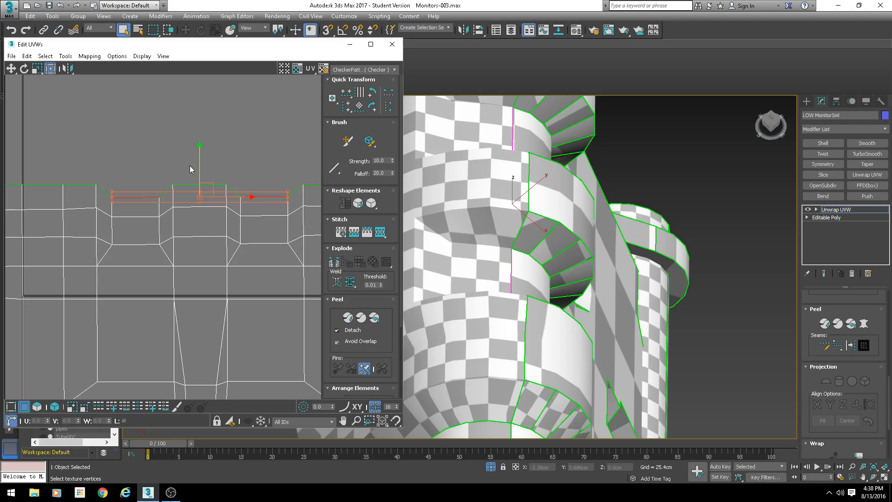
{"action": "scroll", "coordinate": [186, 153], "scroll_direction": "down", "scroll_amount": 6}
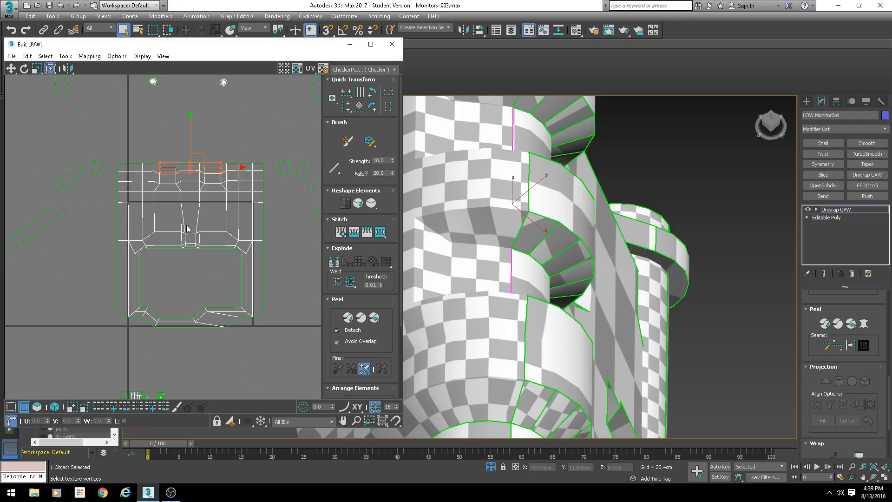
{"action": "scroll", "coordinate": [153, 171], "scroll_direction": "up", "scroll_amount": 3}
- Stitch the centre ear strip's bottom edge onto the frame's top edge
{"action": "left_click", "coordinate": [195, 160]}
{"action": "left_click_drag", "start_coordinate": [212, 160], "coordinate": [214, 165]}
{"action": "middle_click_drag", "start_coordinate": [230, 196], "coordinate": [204, 213]}
{"action": "key", "text": "s"}
{"action": "left_click", "coordinate": [104, 34]}
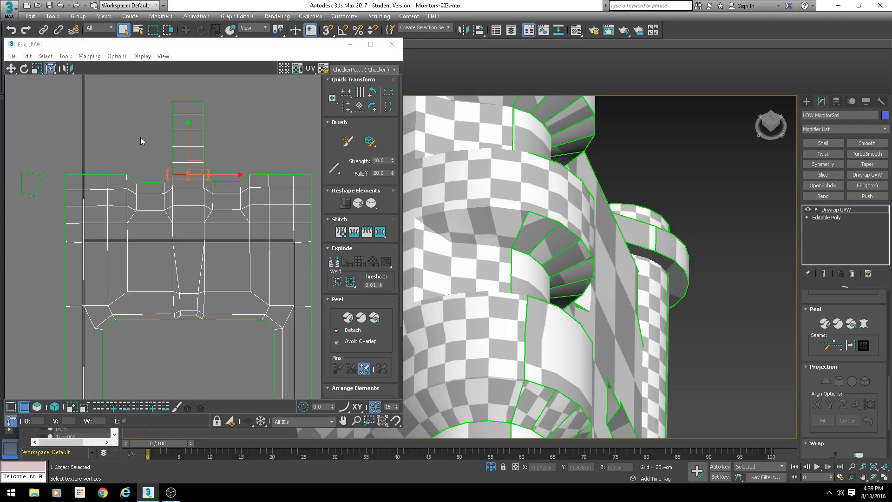
- Stitch two more ear strips onto the frame's top edge at its left and right
{"action": "left_click", "coordinate": [97, 175]}
{"action": "key", "text": "s"}
{"action": "key", "text": "Return"}
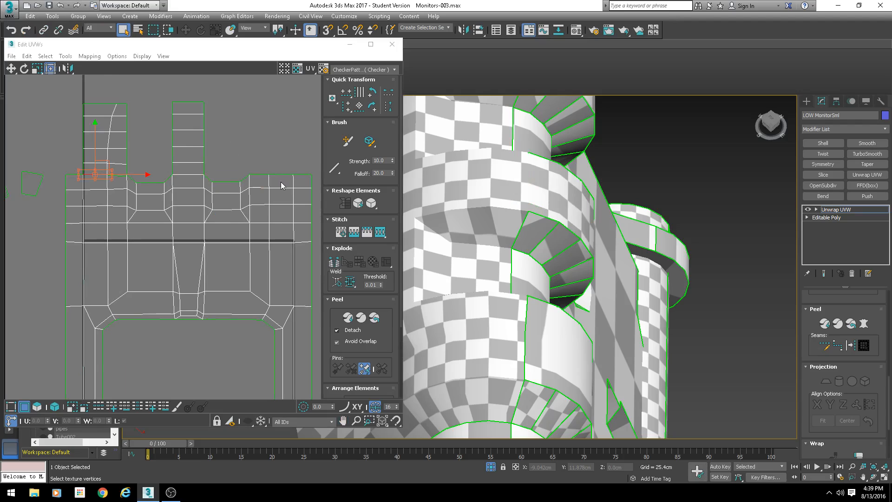
{"action": "left_click", "coordinate": [281, 175]}
{"action": "key", "text": "s"}
{"action": "key", "text": "Return"}
{"action": "scroll", "coordinate": [255, 177], "scroll_direction": "up", "scroll_amount": 4}
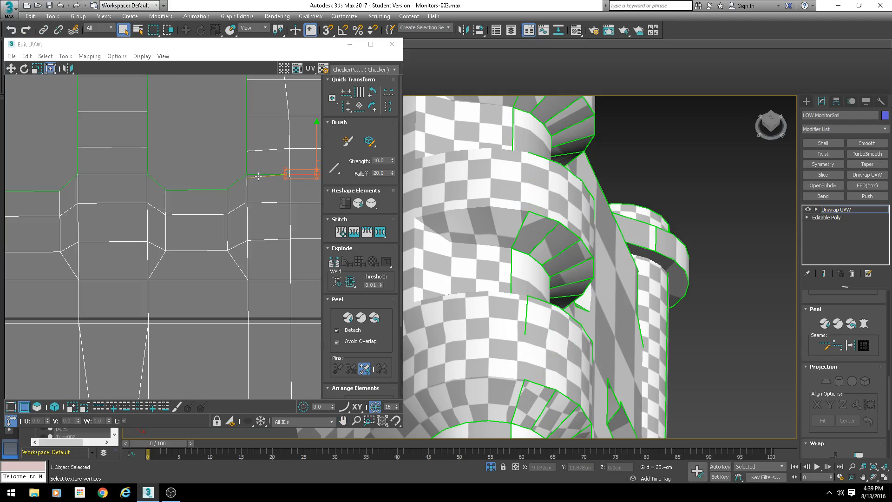
- Stitch the notch-edge vertices of the two outer ear strips to the frame
{"action": "left_click", "coordinate": [259, 176]}
{"action": "key", "text": "s"}
{"action": "key", "text": "Return"}
{"action": "middle_click_drag", "start_coordinate": [134, 204], "coordinate": [304, 205]}
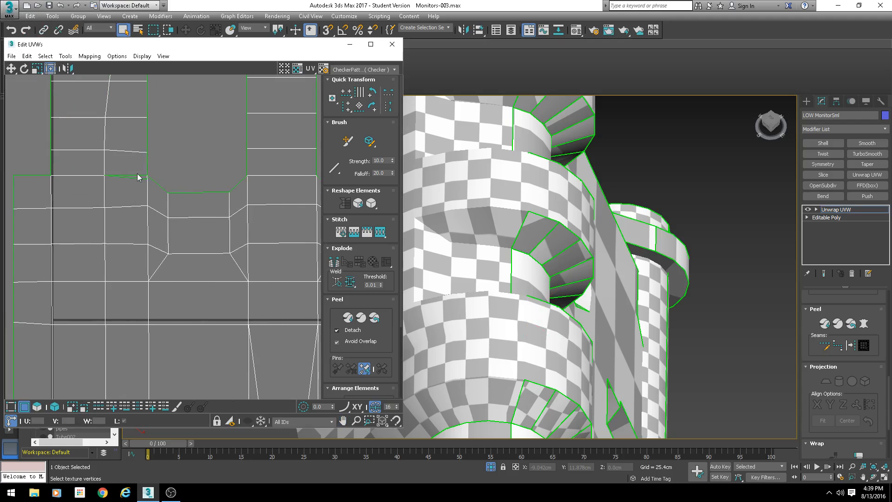
{"action": "left_click", "coordinate": [137, 176]}
{"action": "key", "text": "s"}
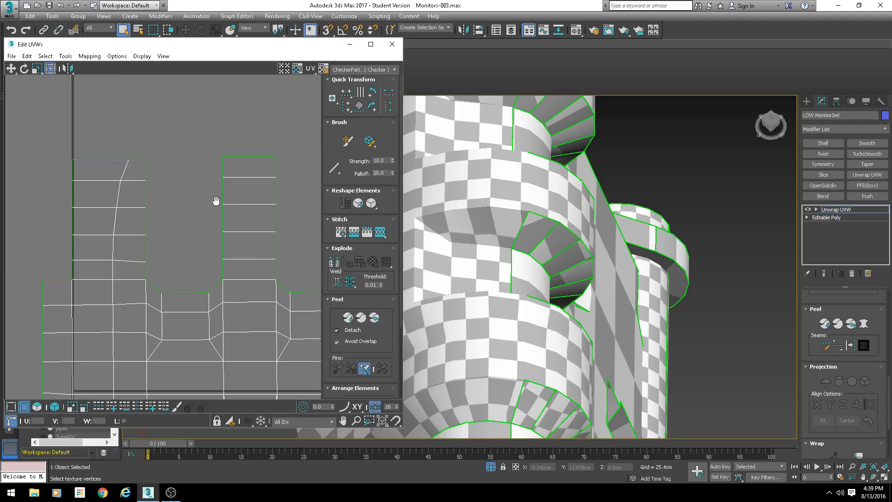
{"action": "key", "text": "Return"}
- Stitch two vertices along the centre ear strip's lower edge to the frame
{"action": "left_click", "coordinate": [135, 167]}
{"action": "key", "text": "s"}
{"action": "key", "text": "Return"}
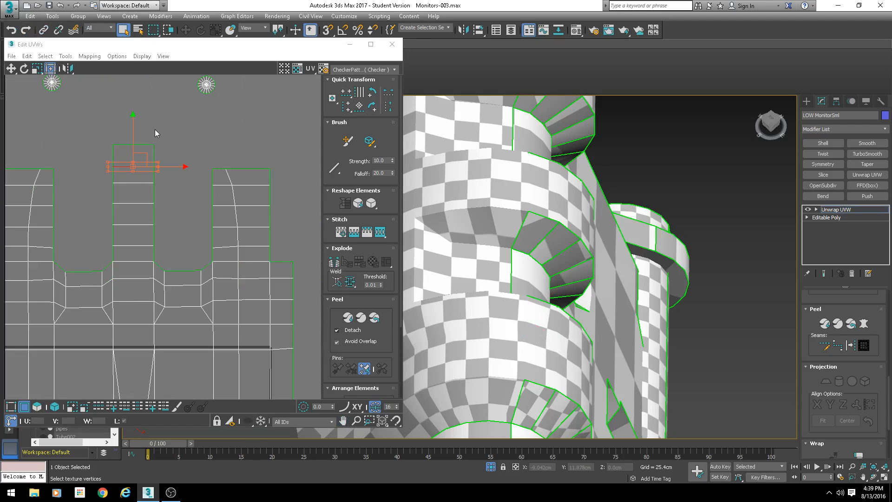
{"action": "left_click", "coordinate": [140, 144]}
{"action": "key", "text": "s"}
{"action": "key", "text": "Return"}
{"action": "scroll", "coordinate": [172, 181], "scroll_direction": "down", "scroll_amount": 6}
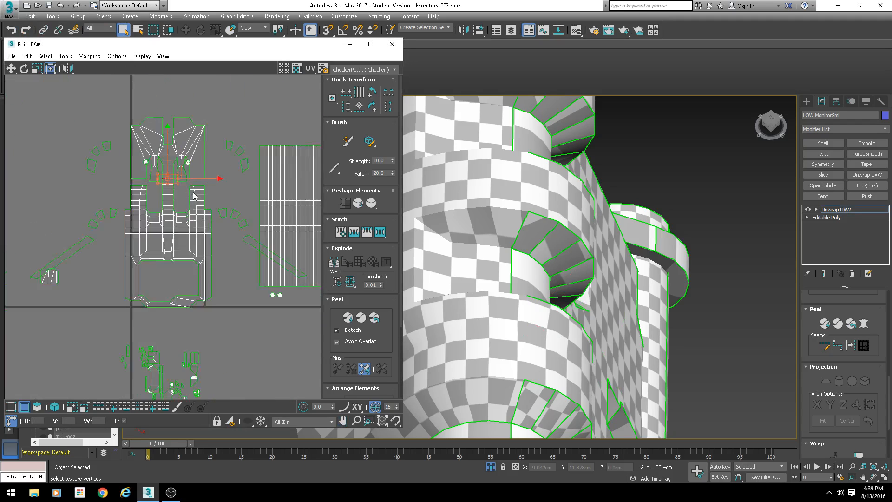
- Examine the checker pattern on the unwrapped monitor from the front in the viewport
{"action": "scroll", "coordinate": [193, 200], "scroll_direction": "up", "scroll_amount": 2}
{"action": "scroll", "coordinate": [563, 186], "scroll_direction": "down", "scroll_amount": 5}
{"action": "middle_click_drag", "start_coordinate": [548, 283], "coordinate": [570, 261], "text": "alt"}
{"action": "scroll", "coordinate": [562, 242], "scroll_direction": "down", "scroll_amount": 4}
{"action": "scroll", "coordinate": [570, 261], "scroll_direction": "up", "scroll_amount": 3}
{"action": "scroll", "coordinate": [571, 261], "scroll_direction": "up", "scroll_amount": 4}
{"action": "scroll", "coordinate": [615, 279], "scroll_direction": "down", "scroll_amount": 3}
{"action": "scroll", "coordinate": [615, 278], "scroll_direction": "down", "scroll_amount": 3}
{"action": "middle_click_drag", "start_coordinate": [615, 279], "coordinate": [604, 297], "text": "alt"}
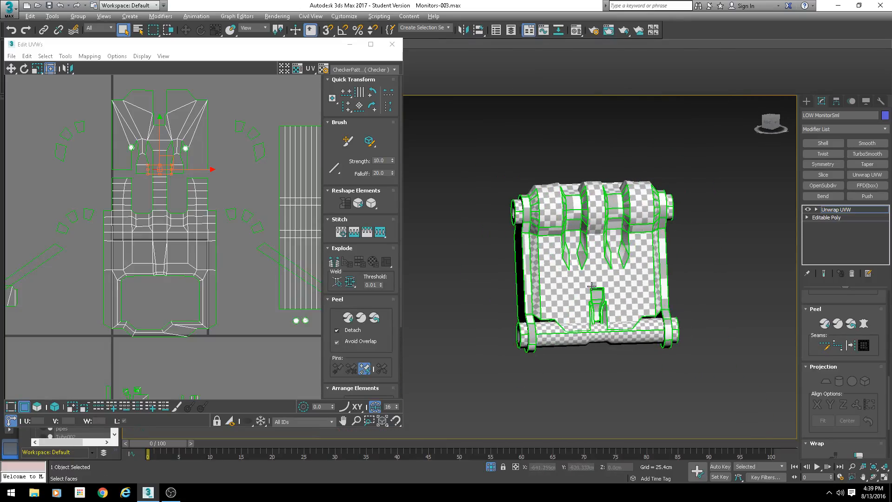
{"action": "scroll", "coordinate": [603, 297], "scroll_direction": "up", "scroll_amount": 2}
{"action": "scroll", "coordinate": [194, 193], "scroll_direction": "up", "scroll_amount": 2}
{"action": "scroll", "coordinate": [82, 192], "scroll_direction": "up", "scroll_amount": 2}
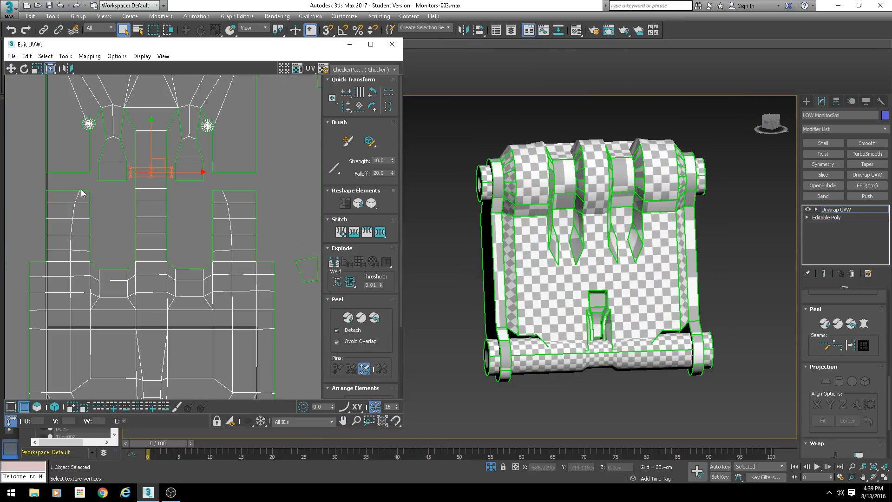
- Stitch a vertex at the top corner of the left side frame strip to its neighbouring shell
{"action": "left_click", "coordinate": [69, 172]}
{"action": "middle_click_drag", "start_coordinate": [613, 228], "coordinate": [581, 232], "text": "alt"}
{"action": "scroll", "coordinate": [61, 196], "scroll_direction": "up", "scroll_amount": 2}
{"action": "middle_click_drag", "start_coordinate": [61, 199], "coordinate": [103, 213]}
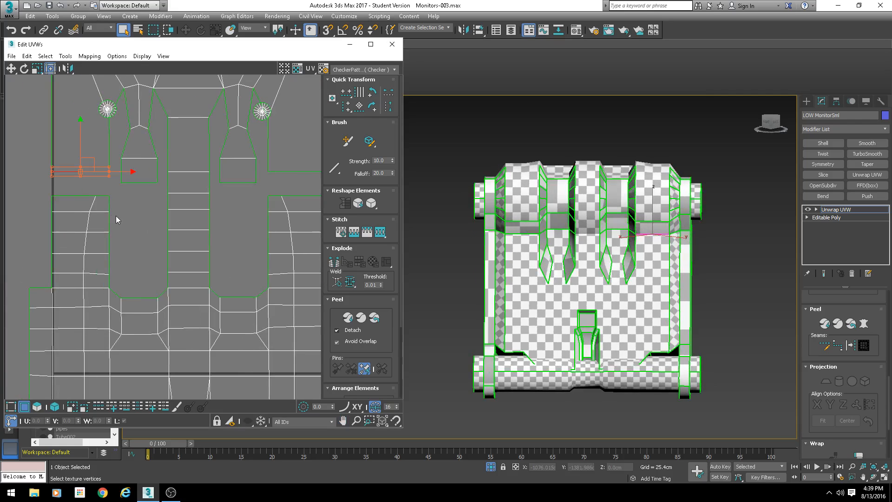
{"action": "left_click", "coordinate": [78, 195]}
{"action": "left_click_drag", "start_coordinate": [78, 196], "coordinate": [103, 197]}
{"action": "scroll", "coordinate": [104, 202], "scroll_direction": "up", "scroll_amount": 3}
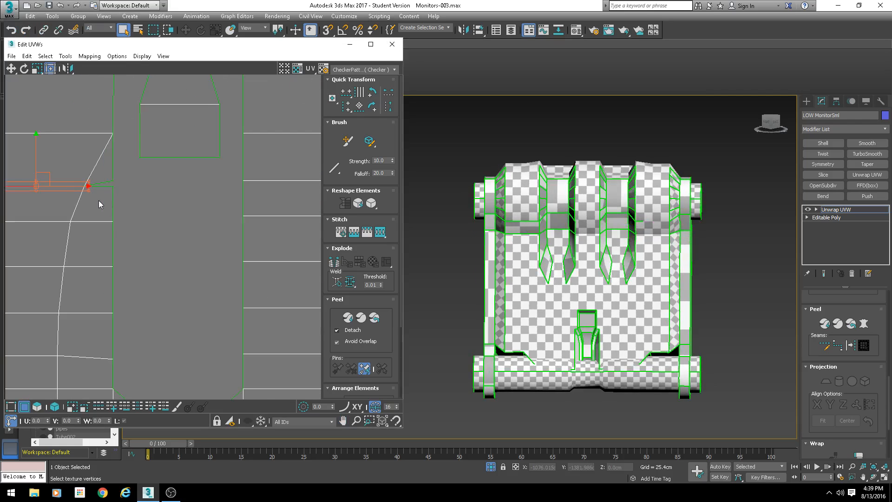
{"action": "left_click", "coordinate": [100, 203]}
{"action": "left_click", "coordinate": [103, 187]}
{"action": "key", "text": "s"}
{"action": "key", "text": "Return"}
- Stitch a vertex at the corner of the left ear strip to the adjacent shell
{"action": "scroll", "coordinate": [174, 214], "scroll_direction": "down", "scroll_amount": 3}
{"action": "middle_click_drag", "start_coordinate": [237, 196], "coordinate": [87, 202]}
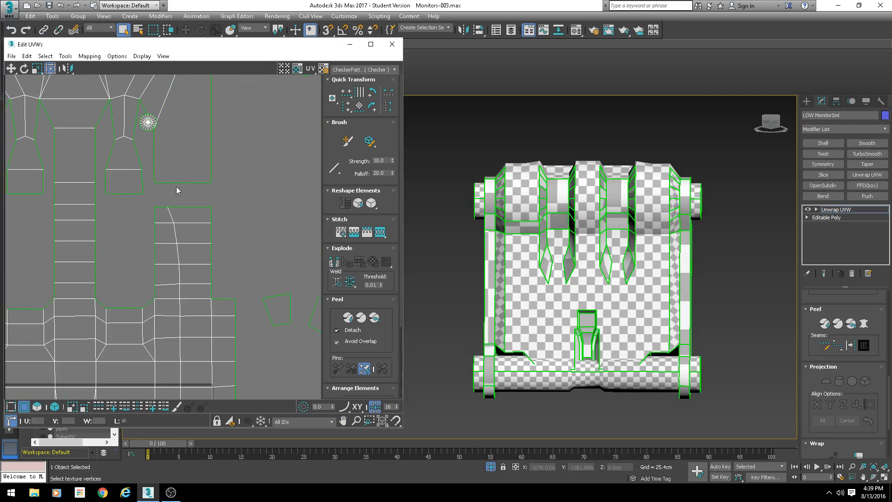
{"action": "left_click", "coordinate": [176, 184]}
{"action": "key", "text": "s"}
{"action": "key", "text": "Return"}
- Stitch two vertices on either side of the side strip's notch to their neighbouring shells
{"action": "scroll", "coordinate": [164, 206], "scroll_direction": "up", "scroll_amount": 3}
{"action": "left_click", "coordinate": [161, 205]}
{"action": "key", "text": "s"}
{"action": "key", "text": "Return"}
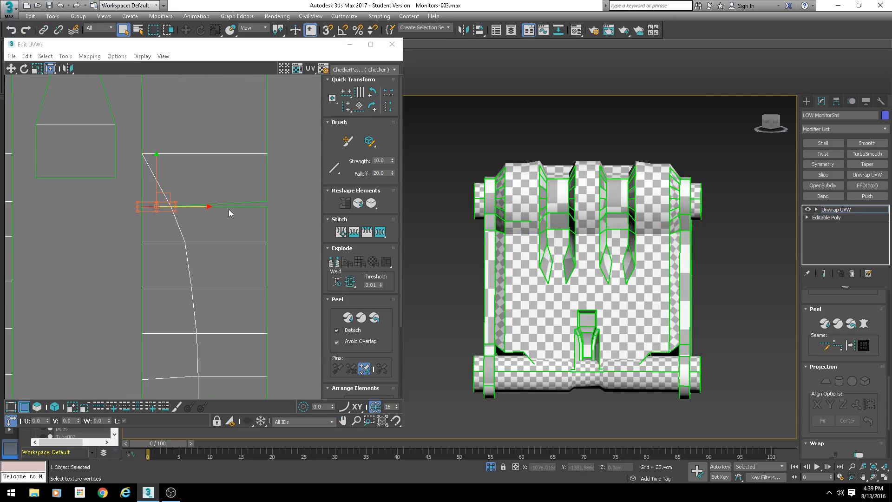
{"action": "left_click", "coordinate": [233, 206]}
{"action": "key", "text": "s"}
{"action": "key", "text": "Return"}
{"action": "scroll", "coordinate": [178, 243], "scroll_direction": "down", "scroll_amount": 4}
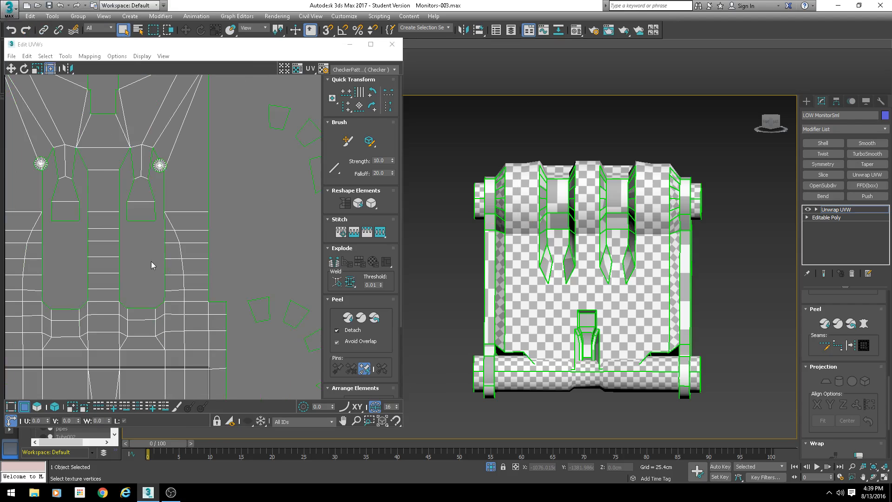
- Stitch the bottom vertex of the centre ear slot to the frame
{"action": "middle_click_drag", "start_coordinate": [135, 242], "coordinate": [168, 239]}
{"action": "scroll", "coordinate": [153, 279], "scroll_direction": "up", "scroll_amount": 4}
{"action": "left_click", "coordinate": [137, 319]}
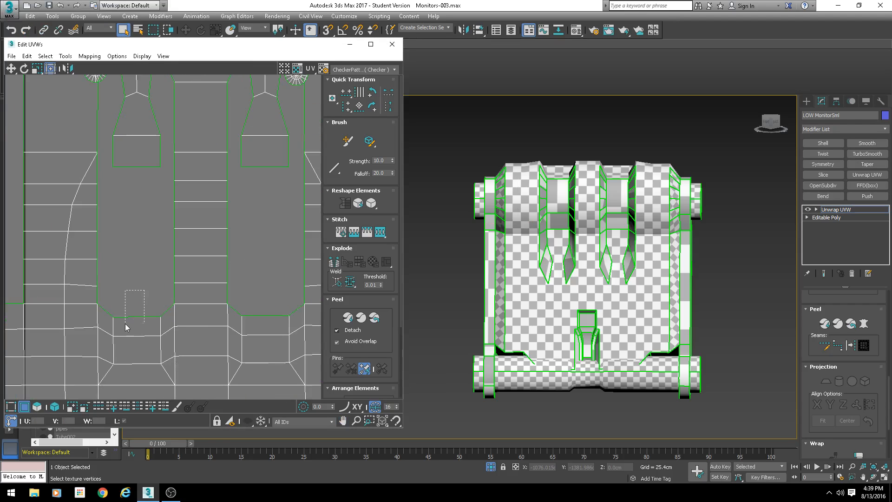
{"action": "key", "text": "s"}
{"action": "key", "text": "Return"}
- Stitch three vertices along the lower ends of the two ear strips to their adjacent shells
{"action": "left_click", "coordinate": [266, 315]}
{"action": "key", "text": "s"}
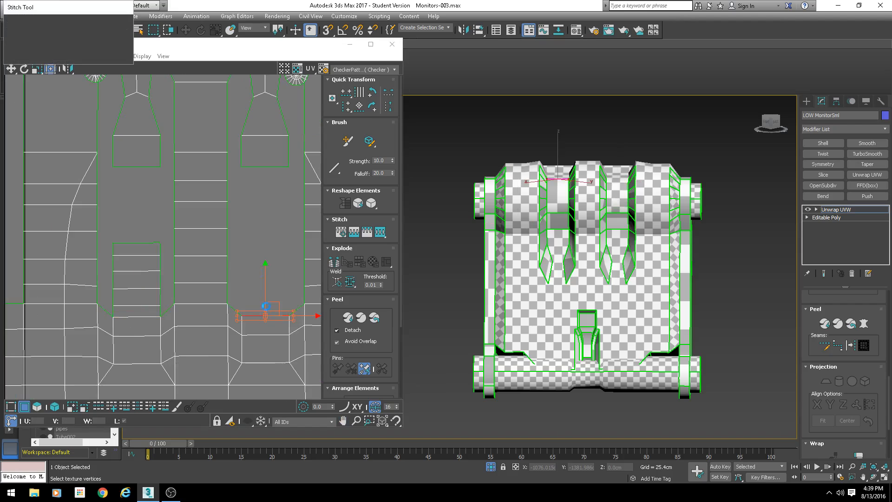
{"action": "key", "text": "Return"}
{"action": "left_click", "coordinate": [265, 242]}
{"action": "key", "text": "s"}
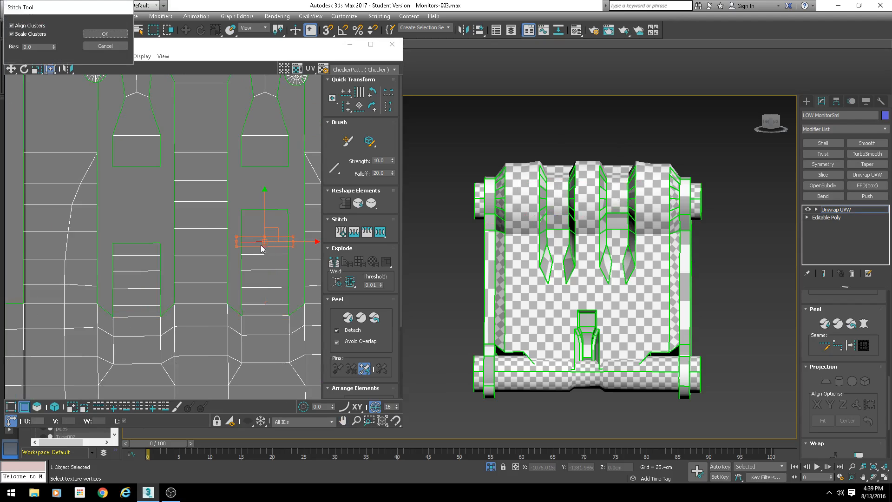
{"action": "key", "text": "Return"}
{"action": "left_click", "coordinate": [135, 242]}
{"action": "key", "text": "s"}
{"action": "key", "text": "Return"}
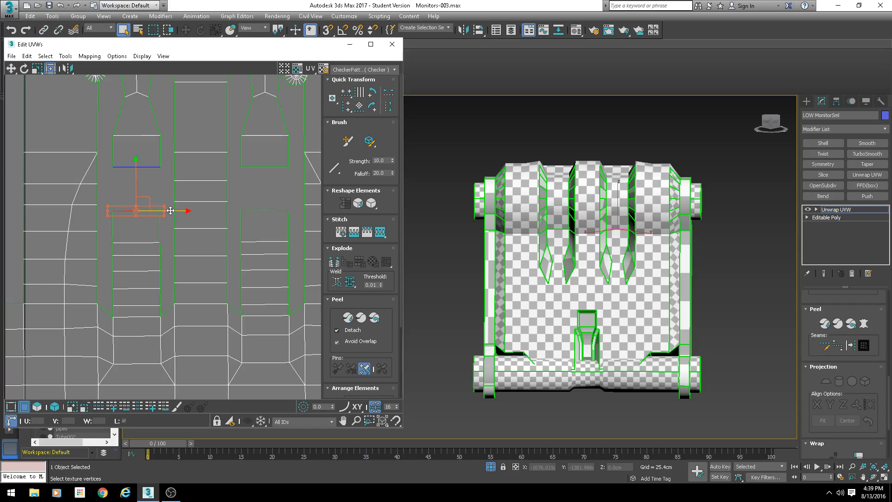
- Stitch four vertices running down the left edge of the centre slot strip to the neighbouring shell
{"action": "middle_click_drag", "start_coordinate": [131, 208], "coordinate": [145, 264]}
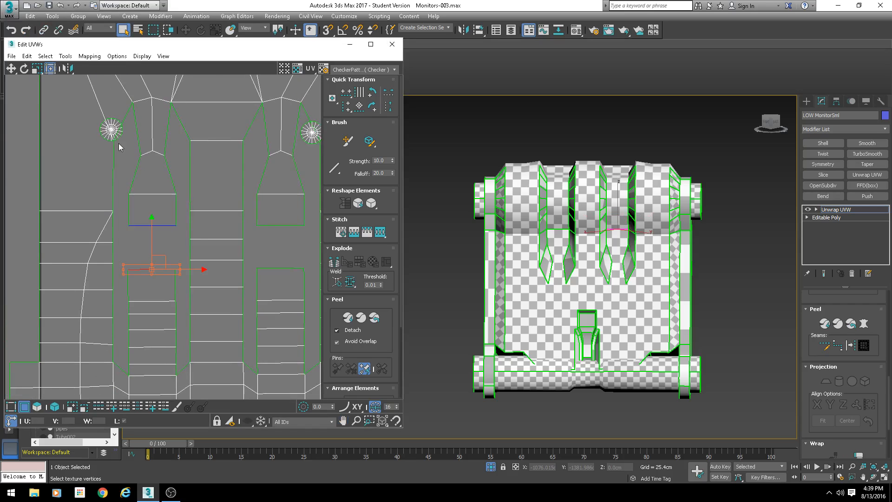
{"action": "scroll", "coordinate": [129, 175], "scroll_direction": "down", "scroll_amount": 3}
{"action": "scroll", "coordinate": [182, 261], "scroll_direction": "down", "scroll_amount": 5}
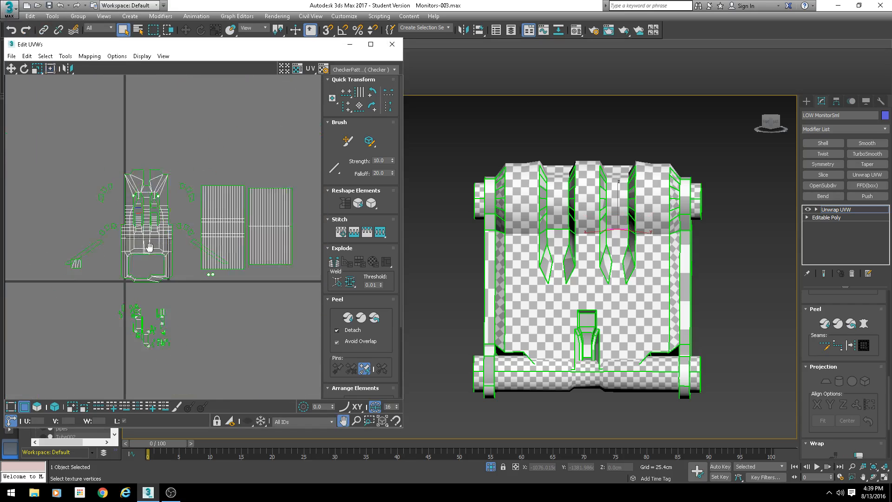
{"action": "left_click", "coordinate": [54, 406]}
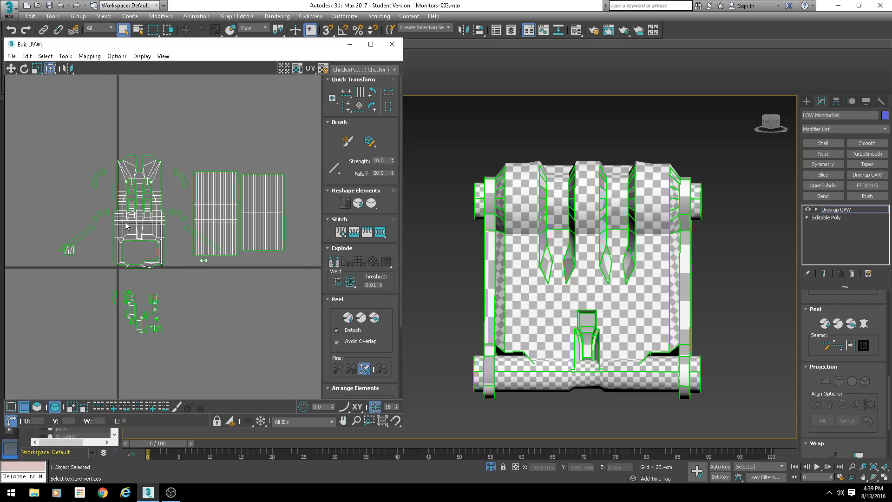
{"action": "left_click", "coordinate": [126, 220]}
{"action": "left_click_drag", "start_coordinate": [170, 211], "coordinate": [78, 227]}
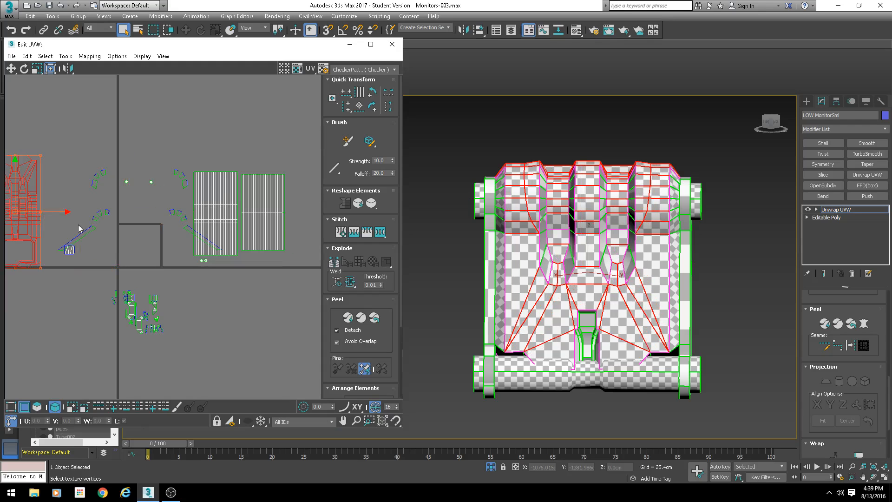
{"action": "middle_click_drag", "start_coordinate": [78, 228], "coordinate": [261, 220]}
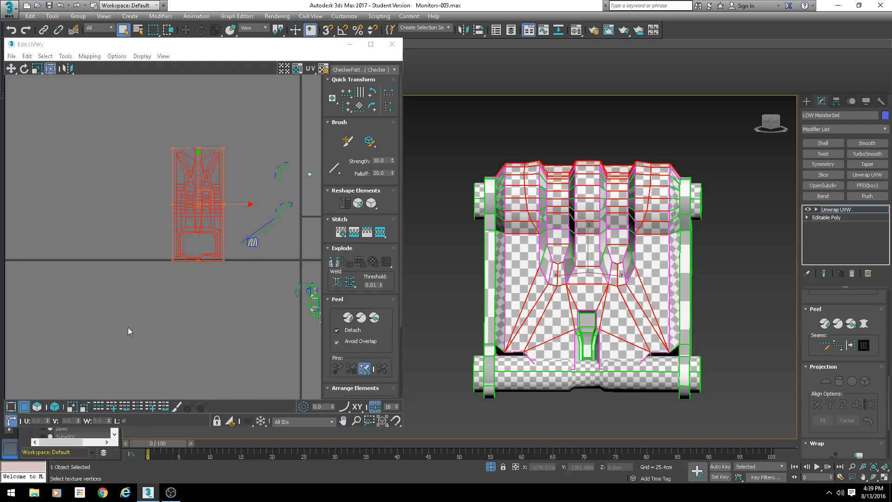
{"action": "scroll", "coordinate": [169, 186], "scroll_direction": "up", "scroll_amount": 6}
{"action": "left_click", "coordinate": [166, 128]}
{"action": "scroll", "coordinate": [177, 244], "scroll_direction": "up", "scroll_amount": 2}
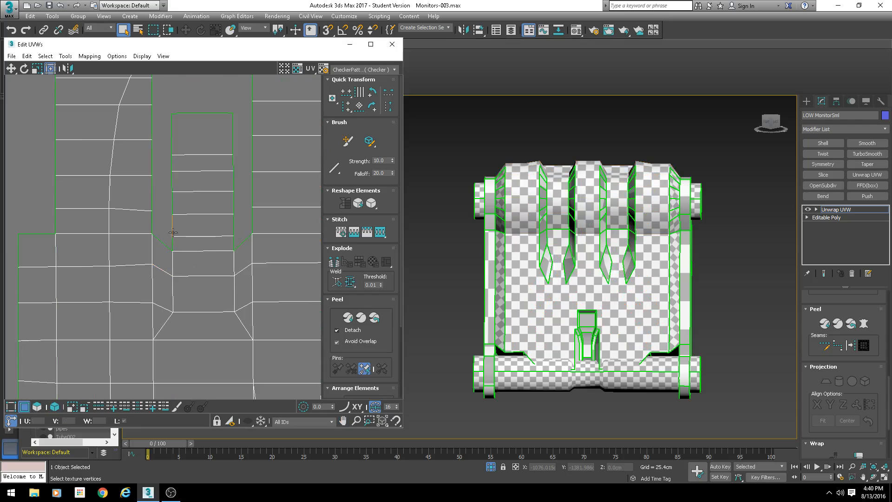
{"action": "left_click", "coordinate": [152, 223]}
{"action": "key", "text": "s"}
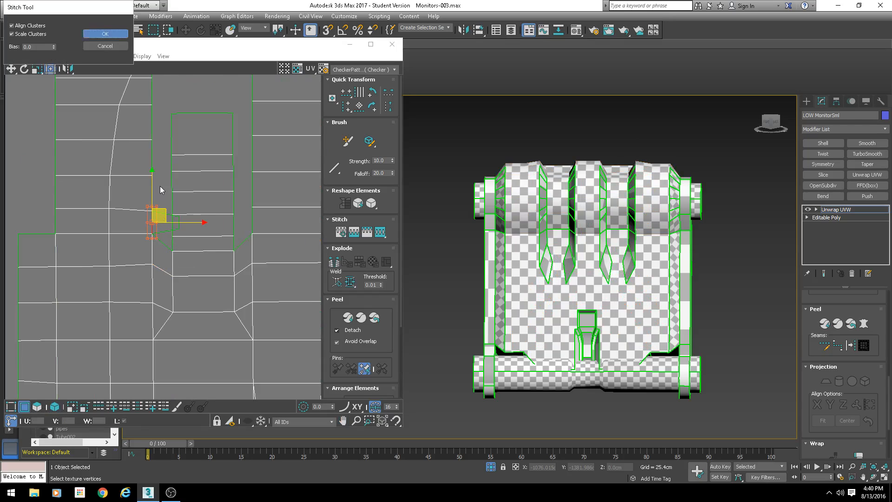
{"action": "key", "text": "Return"}
{"action": "left_click", "coordinate": [150, 192]}
{"action": "key", "text": "s"}
{"action": "key", "text": "Return"}
{"action": "left_click", "coordinate": [152, 159]}
{"action": "key", "text": "s"}
{"action": "key", "text": "Return"}
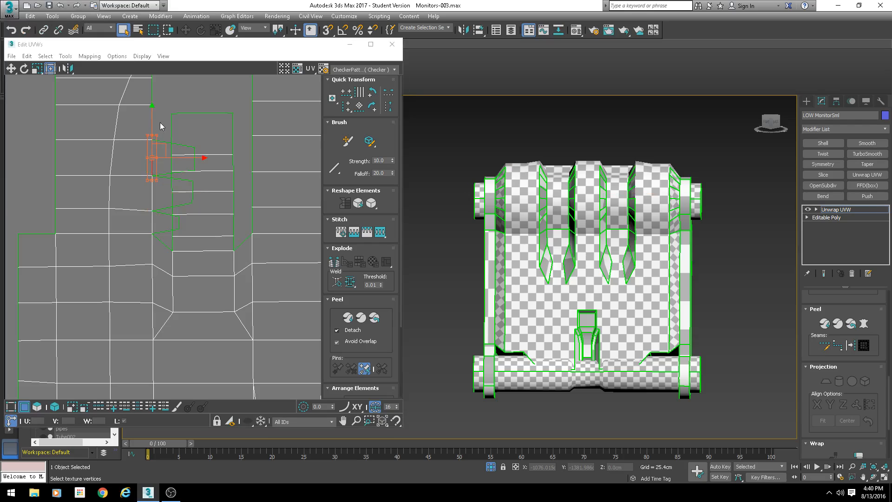
{"action": "left_click", "coordinate": [151, 125]}
{"action": "key", "text": "s"}
{"action": "key", "text": "Return"}
- Stitch four vertices running down the right edge of the centre slot strip to the neighbouring shell
{"action": "left_click", "coordinate": [250, 124]}
{"action": "key", "text": "s"}
{"action": "key", "text": "Return"}
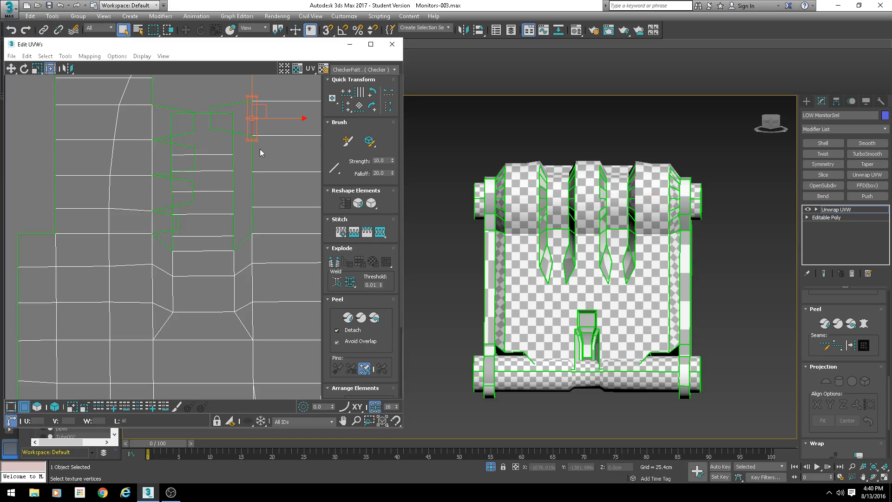
{"action": "left_click", "coordinate": [253, 159]}
{"action": "key", "text": "s"}
{"action": "key", "text": "Return"}
{"action": "left_click", "coordinate": [251, 191]}
{"action": "key", "text": "s"}
{"action": "key", "text": "Return"}
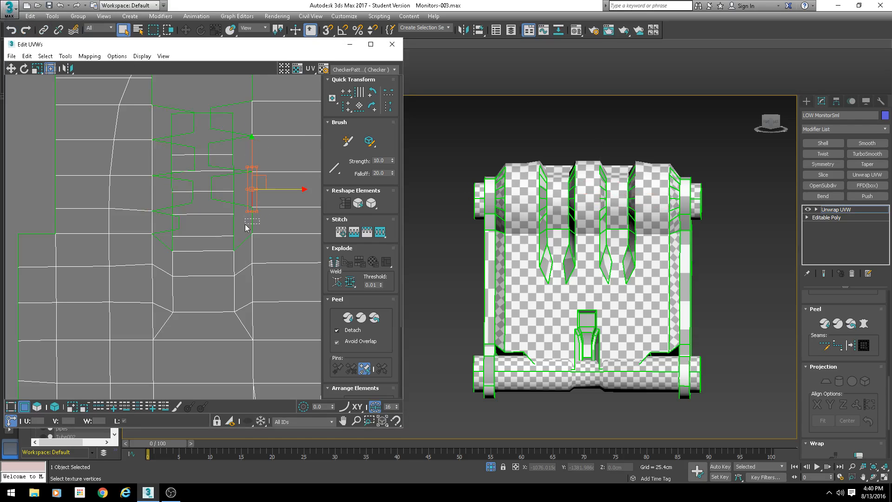
{"action": "left_click", "coordinate": [247, 225]}
{"action": "key", "text": "s"}
{"action": "key", "text": "Return"}
- Stitch three more vertices further along the strip's right edge to the adjacent shell
{"action": "middle_click_drag", "start_coordinate": [247, 142], "coordinate": [260, 194]}
{"action": "left_click", "coordinate": [254, 213]}
{"action": "key", "text": "s"}
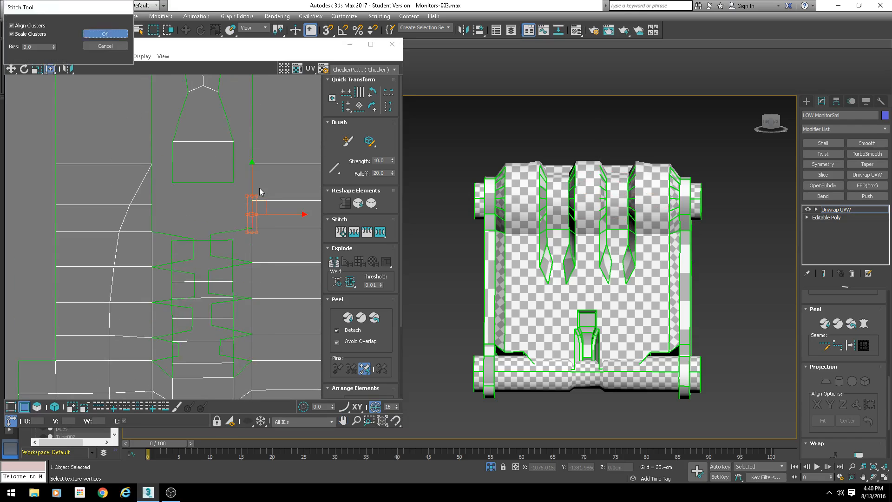
{"action": "key", "text": "Return"}
{"action": "left_click", "coordinate": [250, 186]}
{"action": "key", "text": "s"}
{"action": "key", "text": "Return"}
{"action": "left_click", "coordinate": [252, 137]}
{"action": "key", "text": "s"}
{"action": "key", "text": "Return"}
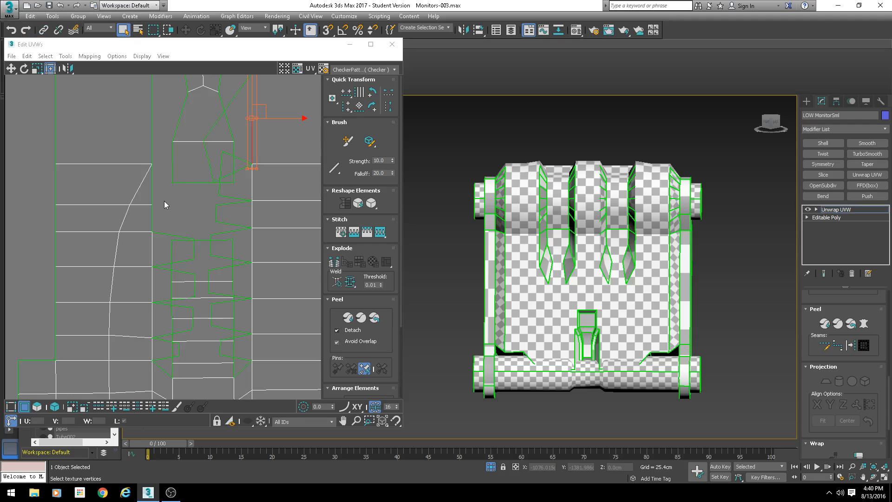
- Stitch three more vertices along the strip's left edge to the adjacent shell
{"action": "left_click", "coordinate": [150, 215]}
{"action": "key", "text": "s"}
{"action": "key", "text": "Return"}
{"action": "left_click", "coordinate": [155, 184]}
{"action": "key", "text": "s"}
{"action": "key", "text": "Return"}
{"action": "left_click", "coordinate": [151, 122]}
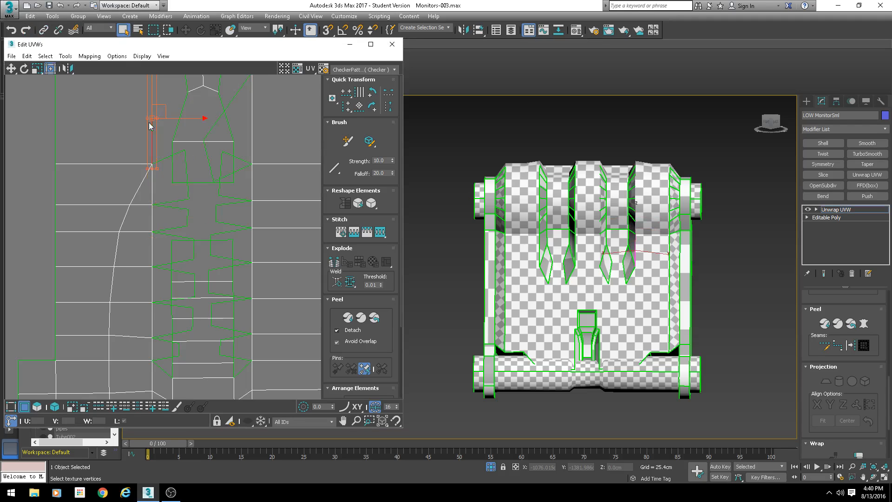
{"action": "middle_click_drag", "start_coordinate": [154, 114], "coordinate": [161, 230]}
{"action": "key", "text": "s"}
{"action": "key", "text": "Return"}
- Stitch the two vertices at the top corners of the slot to the frame shell
{"action": "left_click", "coordinate": [167, 166]}
{"action": "key", "text": "s"}
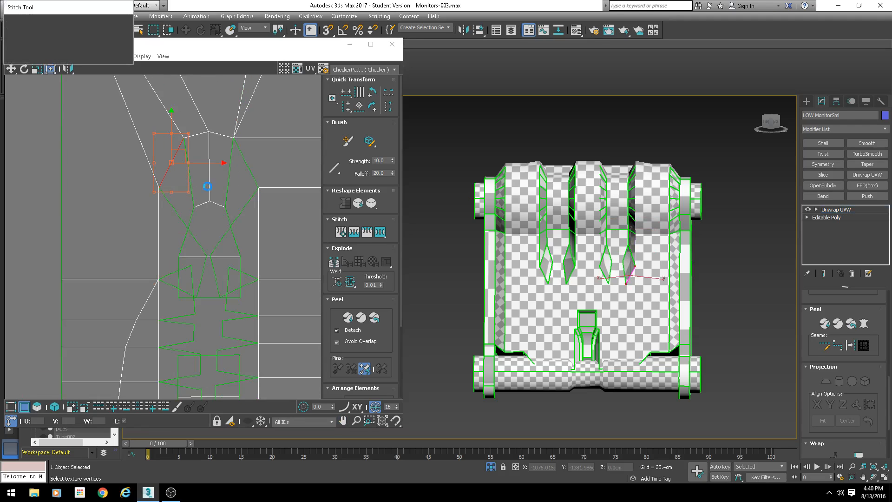
{"action": "key", "text": "Return"}
{"action": "left_click", "coordinate": [250, 163]}
{"action": "key", "text": "s"}
{"action": "key", "text": "Return"}
- Stitch a vertex at the lower left corner of the slot to its neighbouring shell with a bias of 0.0
{"action": "scroll", "coordinate": [236, 206], "scroll_direction": "up", "scroll_amount": 2}
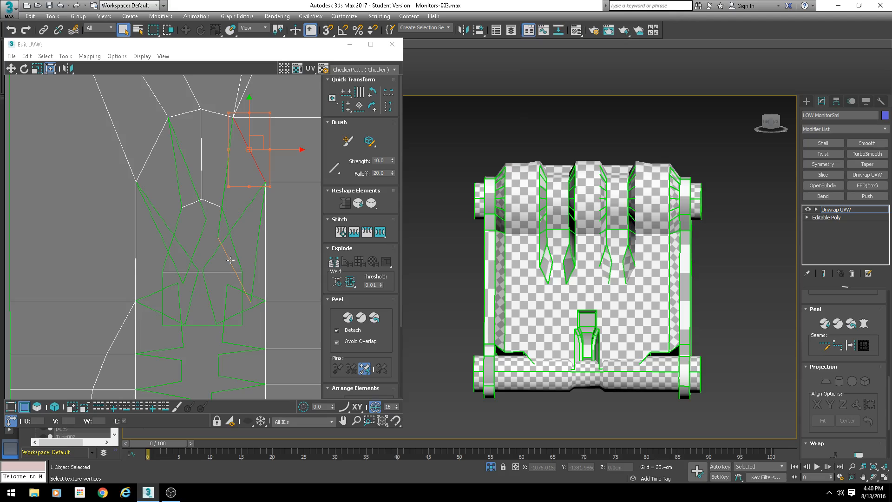
{"action": "left_click", "coordinate": [208, 293]}
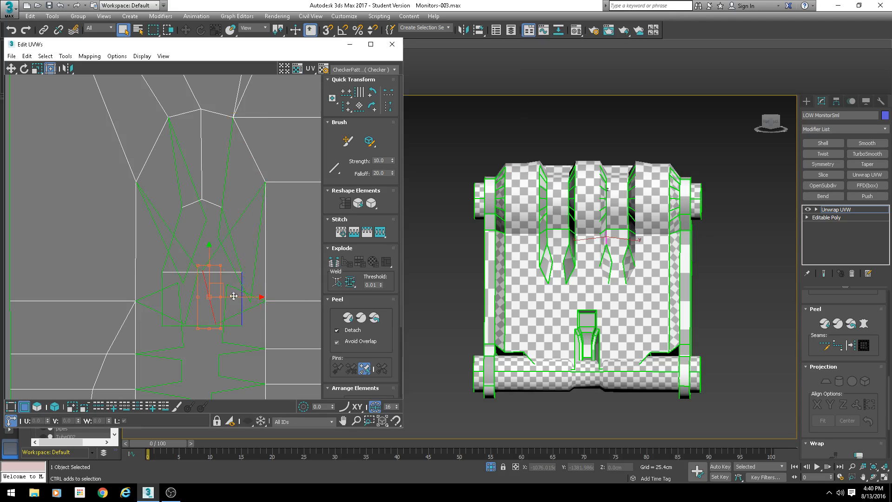
{"action": "left_click_drag", "start_coordinate": [233, 296], "coordinate": [207, 299]}
{"action": "left_click", "coordinate": [197, 289]}
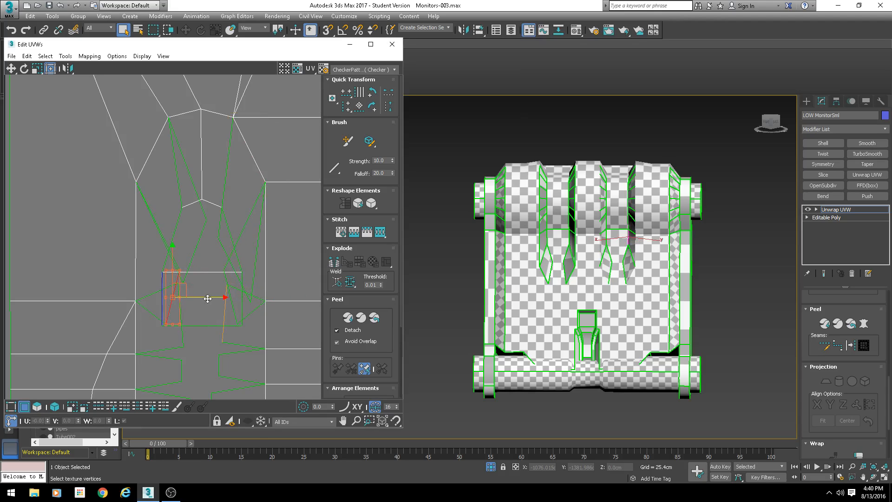
{"action": "middle_click_drag", "start_coordinate": [534, 232], "coordinate": [599, 279], "text": "alt"}
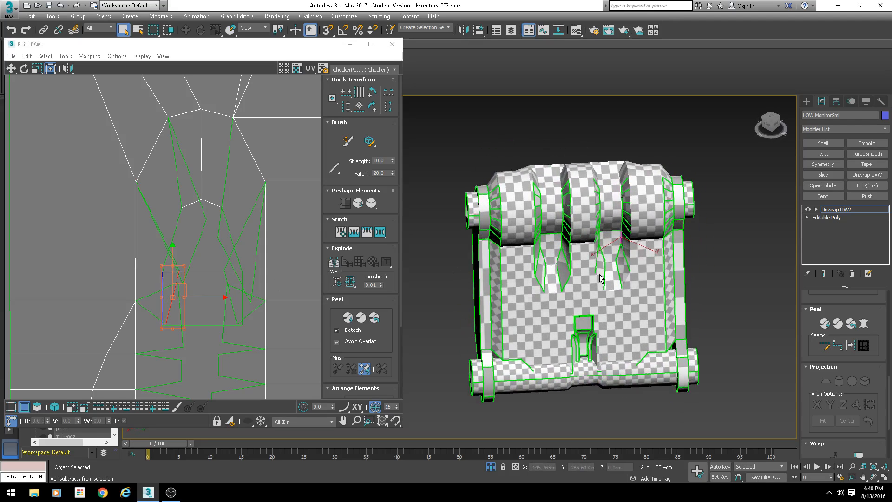
{"action": "scroll", "coordinate": [196, 271], "scroll_direction": "up", "scroll_amount": 2}
{"action": "key", "text": "s"}
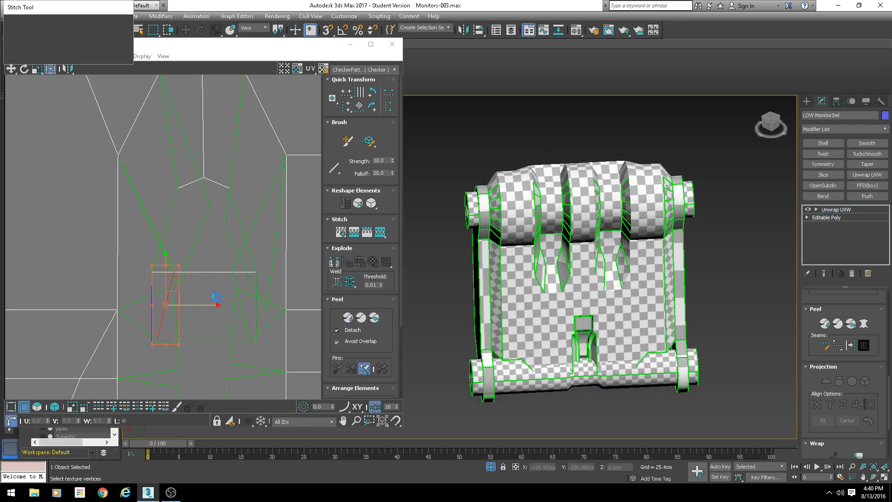
{"action": "left_click", "coordinate": [41, 49]}
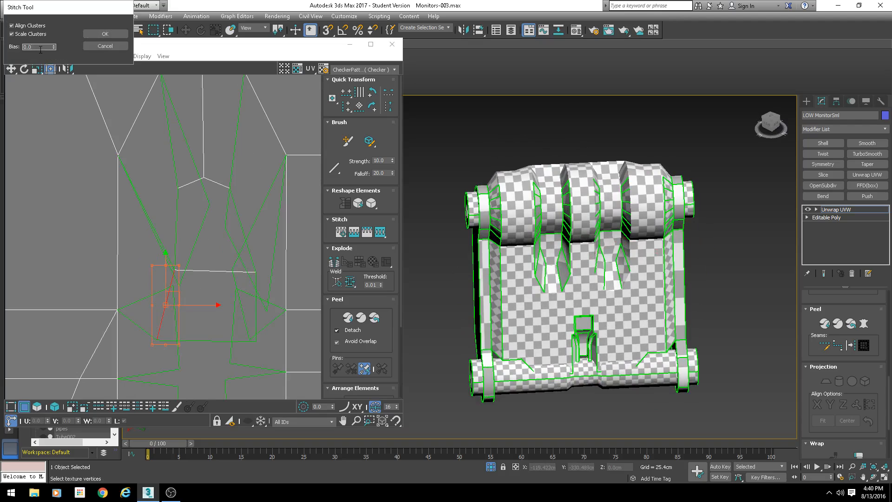
{"action": "left_click", "coordinate": [105, 34]}
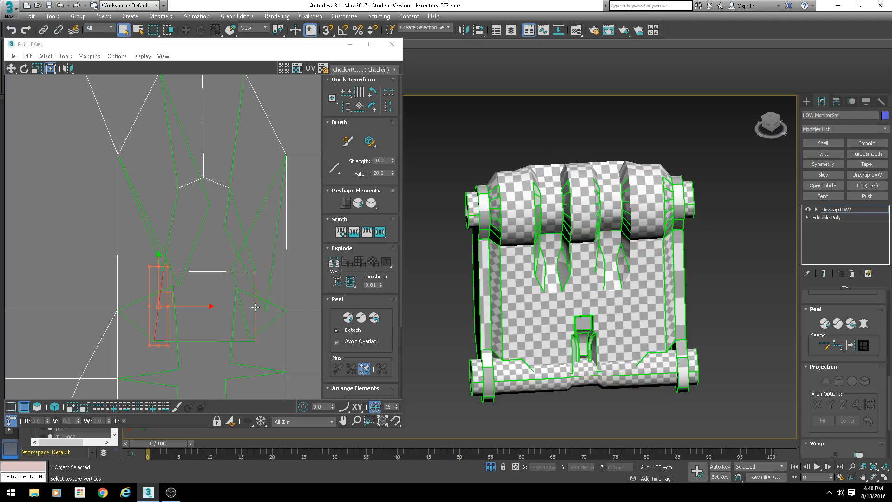
- Stitch a vertex on the slot's right side and one on its upper left edge to neighbouring shells
{"action": "left_click", "coordinate": [255, 307]}
{"action": "key", "text": "s"}
{"action": "key", "text": "Return"}
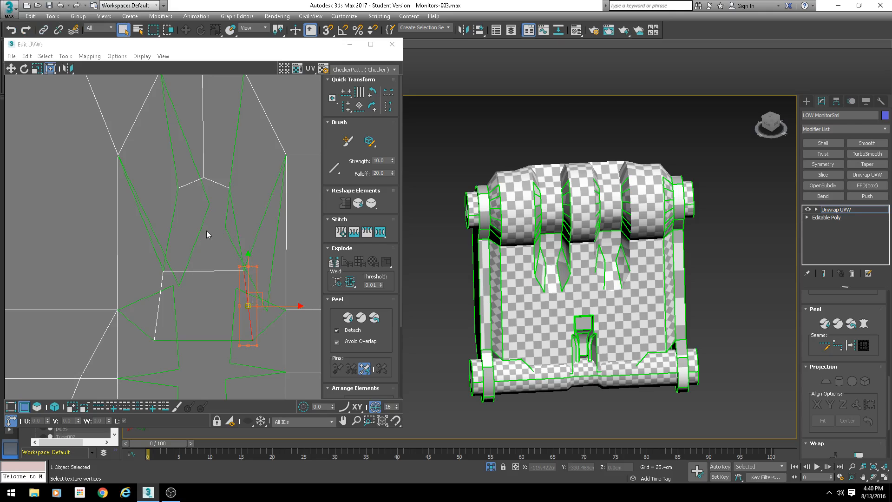
{"action": "left_click", "coordinate": [173, 213]}
{"action": "key", "text": "s"}
{"action": "key", "text": "Return"}
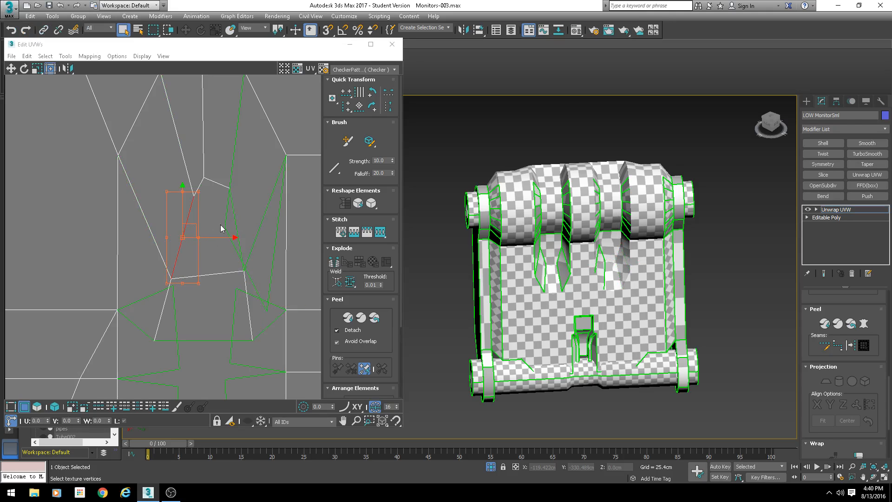
- Undo the last stitch and stitch the vertex again with a bias of 0.5
{"action": "key", "text": "ctrl+z"}
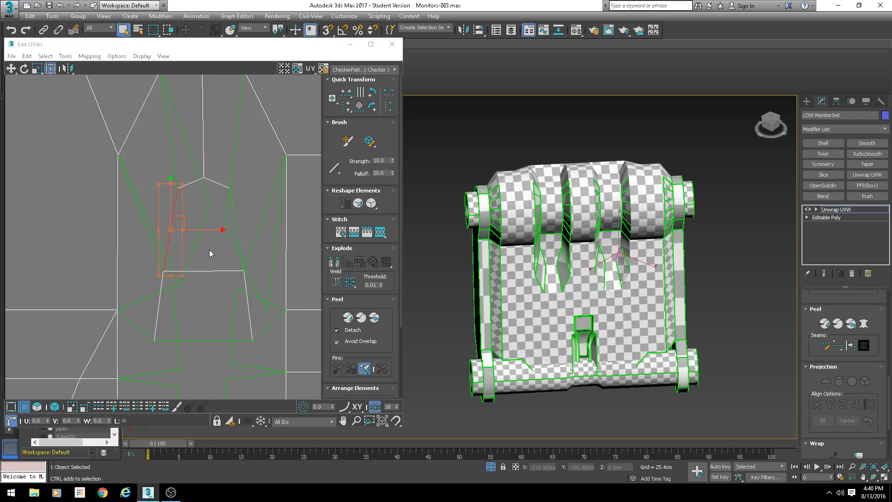
{"action": "key", "text": "s"}
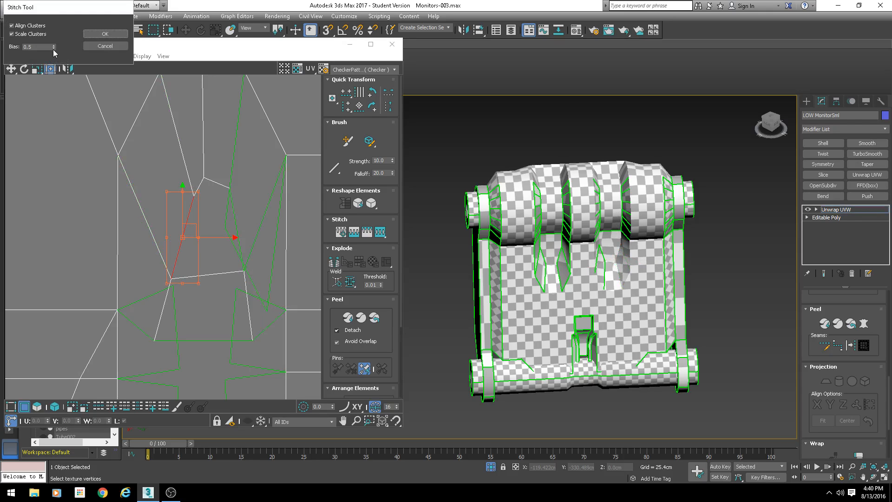
{"action": "left_click", "coordinate": [98, 34]}
- Stitch the vertex on the slot's upper right edge to the neighbouring shell
{"action": "left_click", "coordinate": [234, 214]}
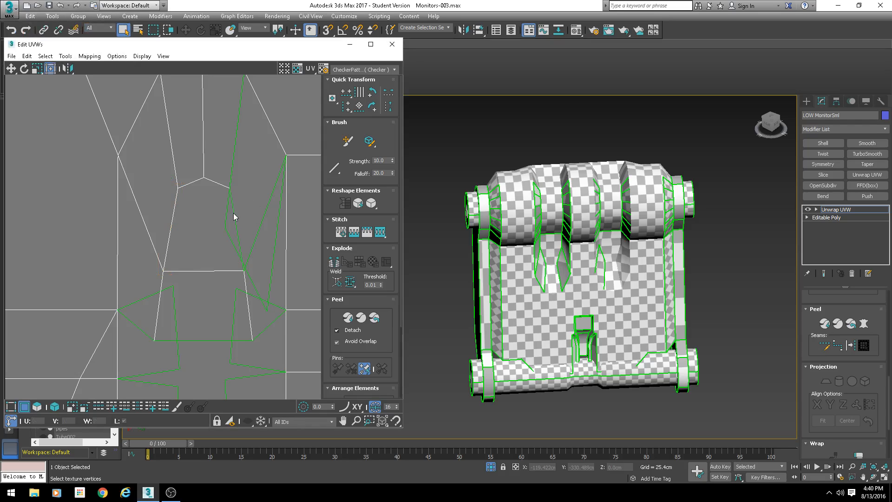
{"action": "left_click", "coordinate": [234, 214]}
{"action": "key", "text": "s"}
{"action": "key", "text": "Return"}
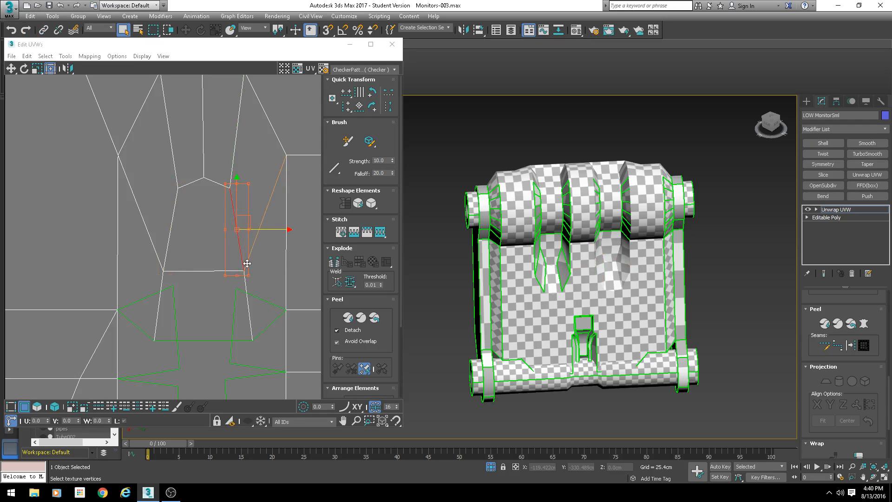
- Move the selected row of vertices across the strip's top upward
{"action": "scroll", "coordinate": [244, 285], "scroll_direction": "down", "scroll_amount": 3}
{"action": "middle_click_drag", "start_coordinate": [243, 335], "coordinate": [218, 235]}
{"action": "scroll", "coordinate": [243, 266], "scroll_direction": "up", "scroll_amount": 3}
{"action": "left_click", "coordinate": [235, 210]}
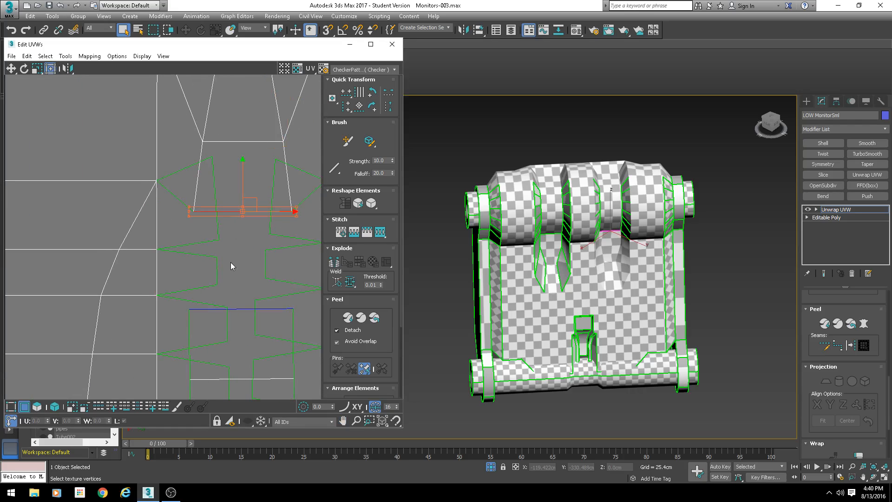
{"action": "left_click_drag", "start_coordinate": [251, 203], "coordinate": [251, 182]}
- Stitch the vertex row at the top of the lower strip to the shell above it
{"action": "scroll", "coordinate": [606, 283], "scroll_direction": "up", "scroll_amount": 5}
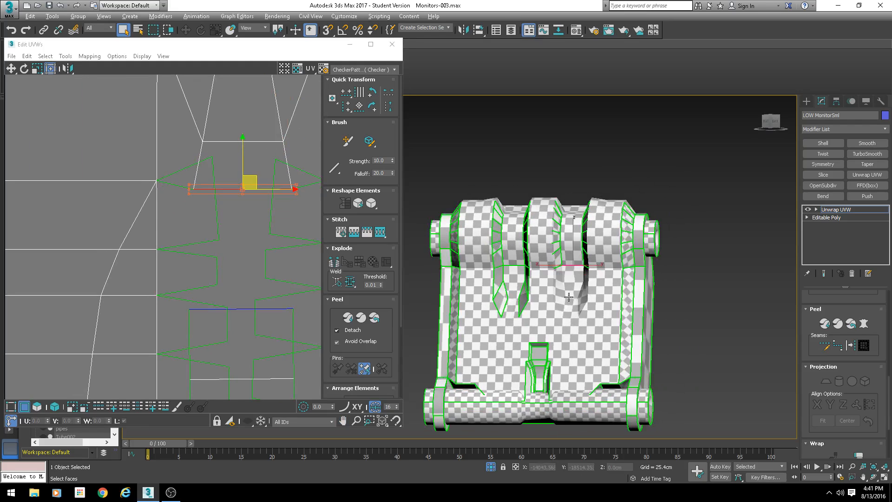
{"action": "left_click_drag", "start_coordinate": [261, 128], "coordinate": [262, 149]}
{"action": "middle_click_drag", "start_coordinate": [262, 151], "coordinate": [243, 221]}
{"action": "scroll", "coordinate": [222, 180], "scroll_direction": "down", "scroll_amount": 2}
{"action": "mouse_move", "coordinate": [223, 179]}
{"action": "left_mouse_down"}
{"action": "mouse_move", "coordinate": [223, 160]}
{"action": "mouse_move", "coordinate": [223, 172]}
{"action": "left_mouse_up"}
{"action": "middle_click_drag", "start_coordinate": [210, 217], "coordinate": [220, 158]}
{"action": "scroll", "coordinate": [235, 209], "scroll_direction": "up", "scroll_amount": 2}
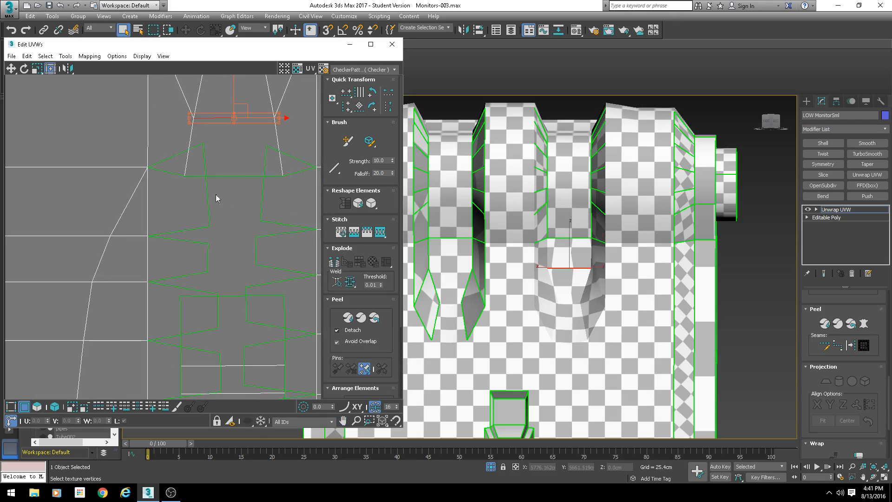
{"action": "left_click", "coordinate": [230, 175]}
{"action": "middle_click_drag", "start_coordinate": [250, 251], "coordinate": [238, 221]}
{"action": "key", "text": "s"}
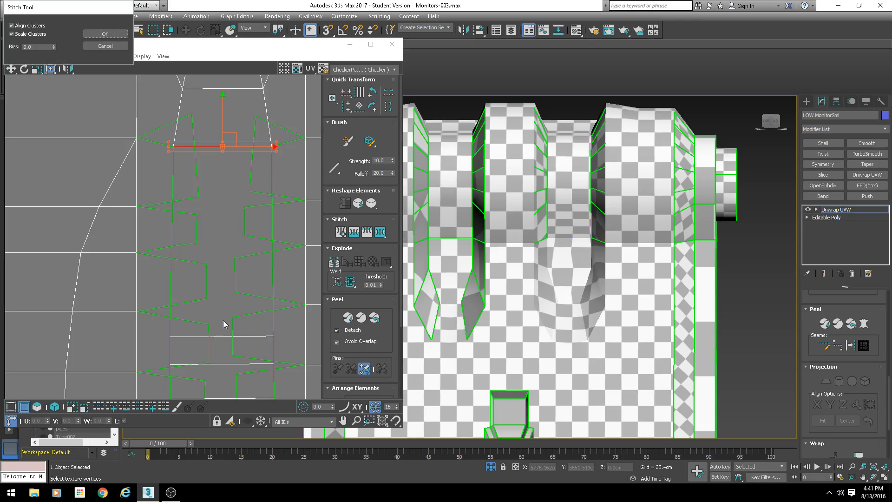
{"action": "key", "text": "Return"}
- Stitch a vertex on the left edge of the lower slot shell to the neighbouring shell
{"action": "left_click", "coordinate": [219, 338]}
{"action": "middle_click_drag", "start_coordinate": [217, 315], "coordinate": [208, 280]}
{"action": "scroll", "coordinate": [208, 279], "scroll_direction": "down", "scroll_amount": 2}
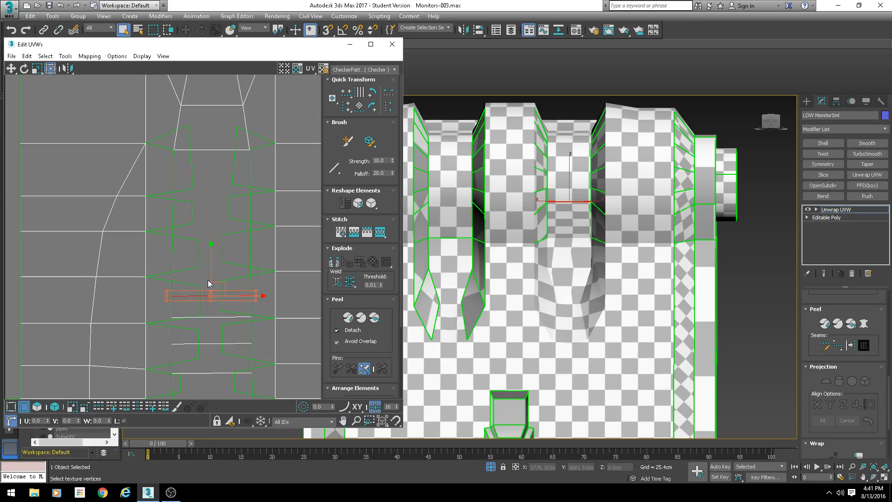
{"action": "left_click_drag", "start_coordinate": [211, 268], "coordinate": [211, 217]}
{"action": "left_click", "coordinate": [172, 181]}
{"action": "key", "text": "s"}
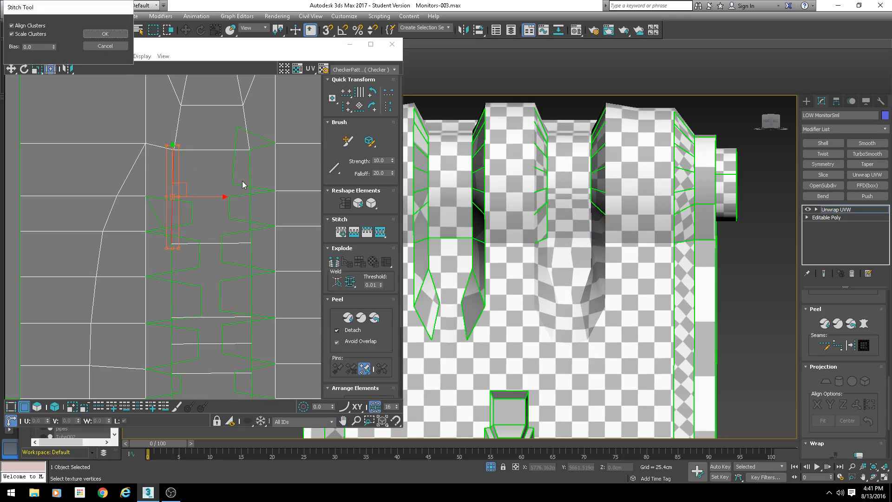
{"action": "key", "text": "Return"}
- Stitch three more edge vertices of the slot shells to their neighbouring shells, one at a time
{"action": "left_click", "coordinate": [252, 177]}
{"action": "key", "text": "s"}
{"action": "key", "text": "Return"}
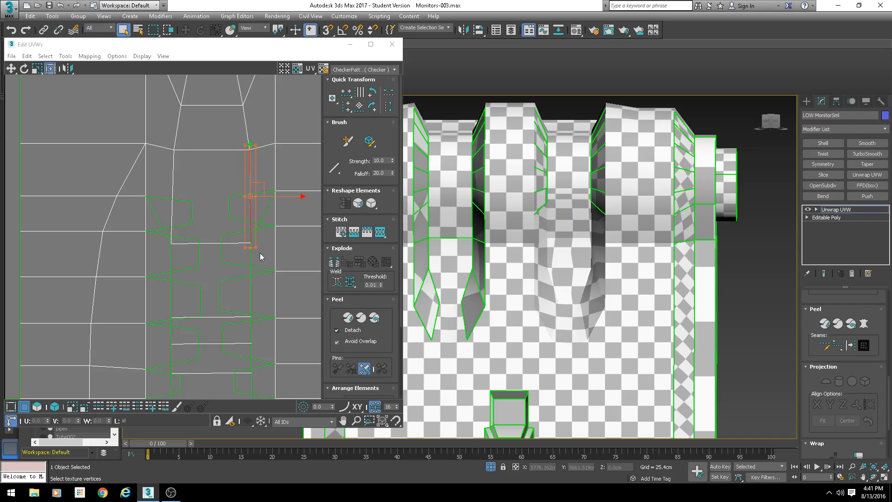
{"action": "left_click", "coordinate": [251, 290]}
{"action": "key", "text": "s"}
{"action": "key", "text": "Return"}
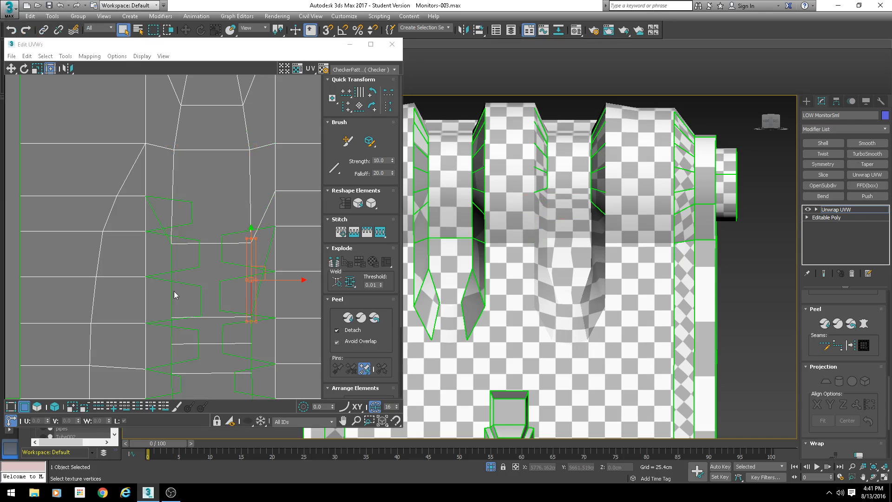
{"action": "left_click", "coordinate": [173, 294]}
{"action": "key", "text": "s"}
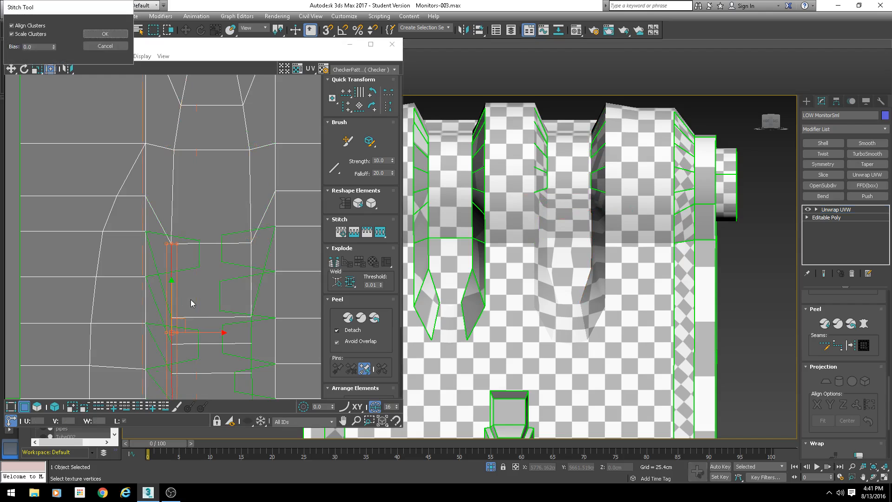
{"action": "key", "text": "Return"}
- Stitch the vertices on the left and right edges of the next slot shell to the adjacent shells
{"action": "left_click", "coordinate": [204, 327]}
{"action": "middle_click_drag", "start_coordinate": [256, 358], "coordinate": [261, 219]}
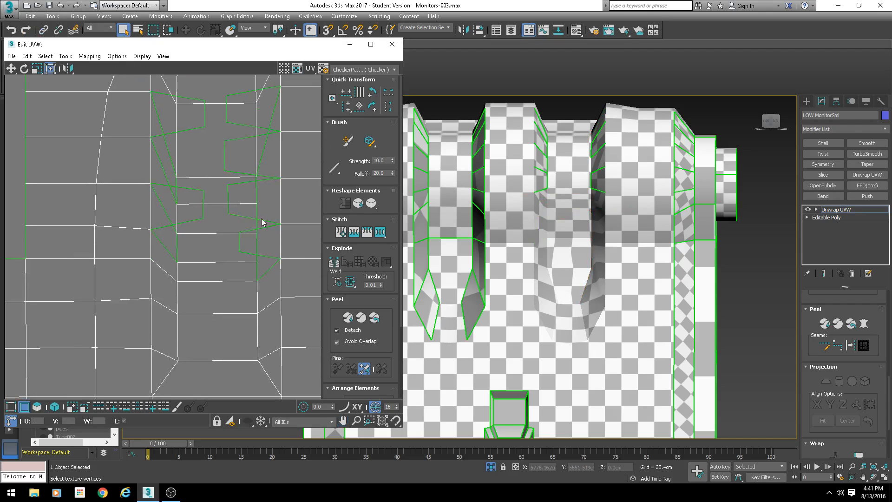
{"action": "left_click", "coordinate": [178, 239]}
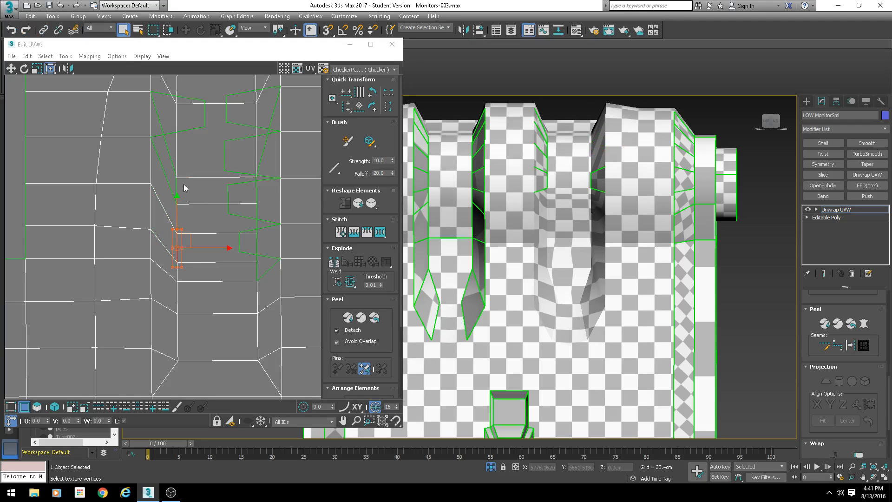
{"action": "key", "text": "s"}
{"action": "key", "text": "Return"}
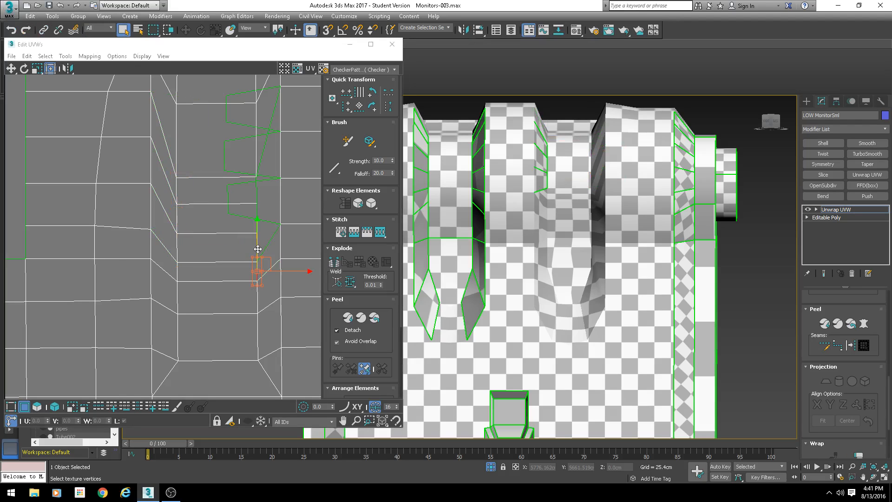
{"action": "left_click", "coordinate": [260, 248]}
{"action": "left_click", "coordinate": [258, 242]}
{"action": "key", "text": "s"}
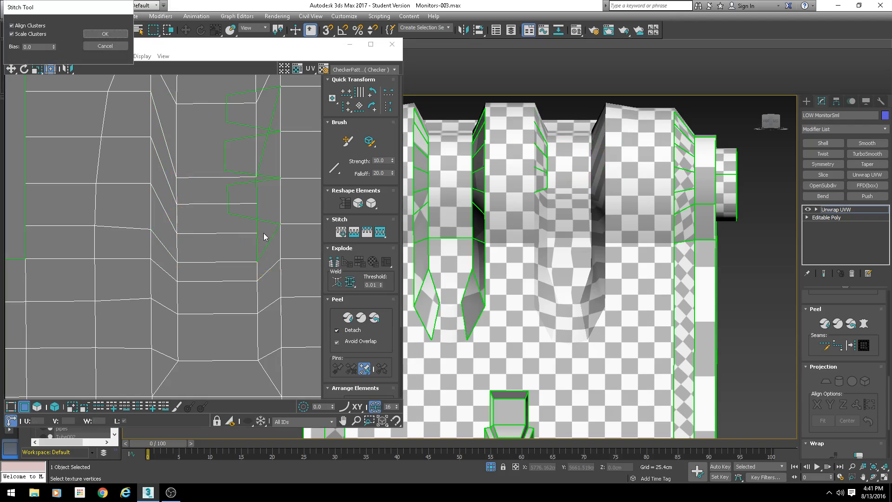
{"action": "key", "text": "Return"}
- Stitch the remaining vertices along the right column of slot shells to the neighbouring shell
{"action": "left_click", "coordinate": [257, 213]}
{"action": "key", "text": "s"}
{"action": "key", "text": "Return"}
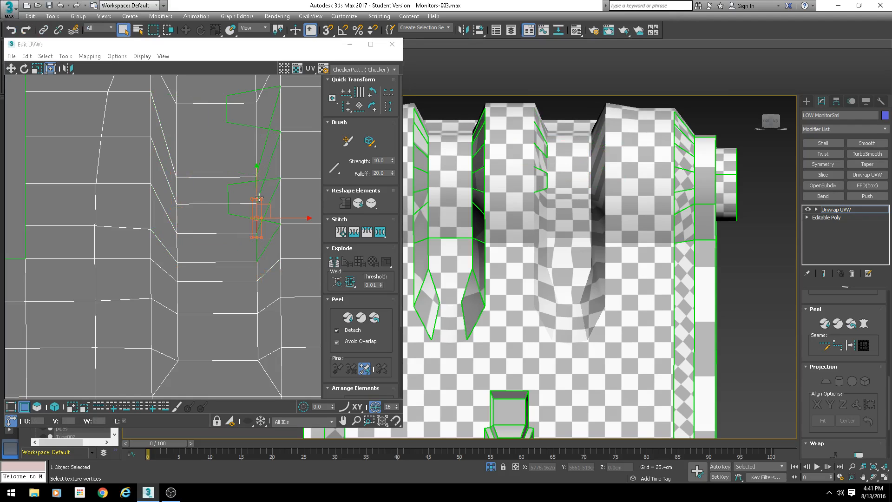
{"action": "left_click", "coordinate": [257, 247]}
{"action": "key", "text": "s"}
{"action": "key", "text": "Return"}
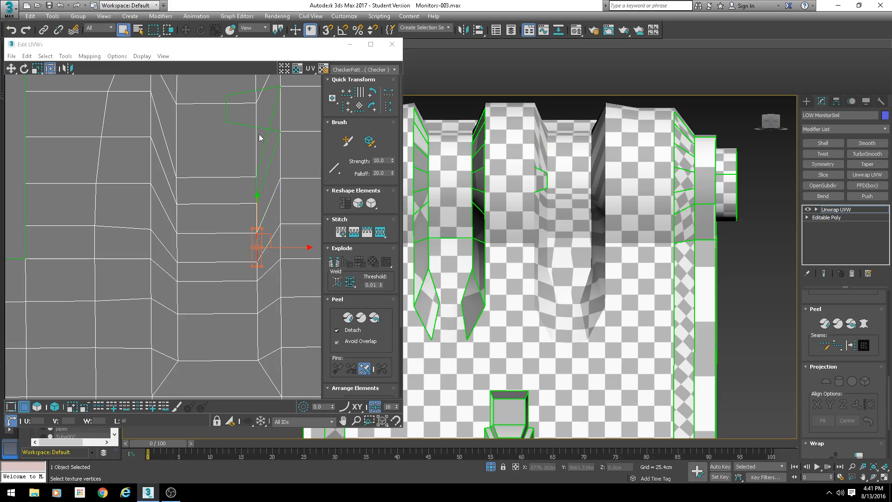
{"action": "left_click", "coordinate": [256, 184]}
{"action": "key", "text": "s"}
{"action": "key", "text": "Return"}
- Select the vertices of the stitched slot strip to apply a UV tool to them
{"action": "scroll", "coordinate": [232, 223], "scroll_direction": "down", "scroll_amount": 3}
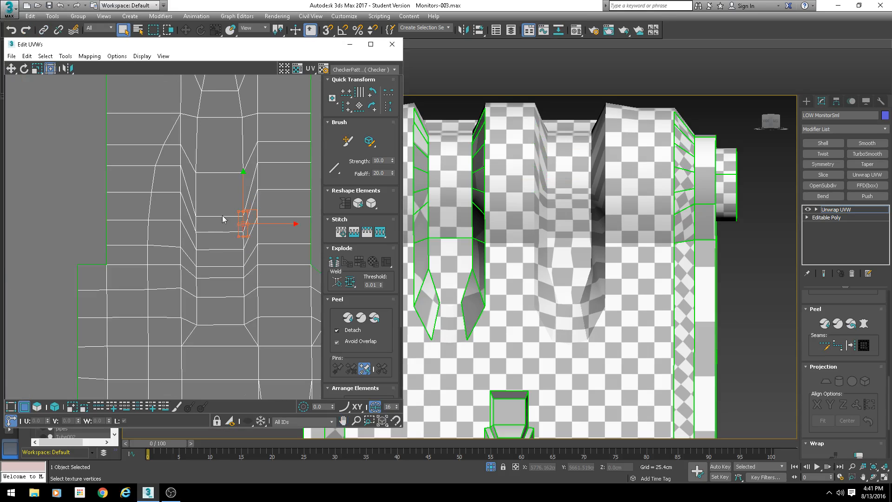
{"action": "middle_click_drag", "start_coordinate": [222, 216], "coordinate": [231, 227]}
{"action": "key", "text": "1"}
{"action": "left_click_drag", "start_coordinate": [283, 114], "coordinate": [246, 264]}
{"action": "left_click_drag", "start_coordinate": [200, 122], "coordinate": [258, 339]}
{"action": "left_click", "coordinate": [65, 56]}
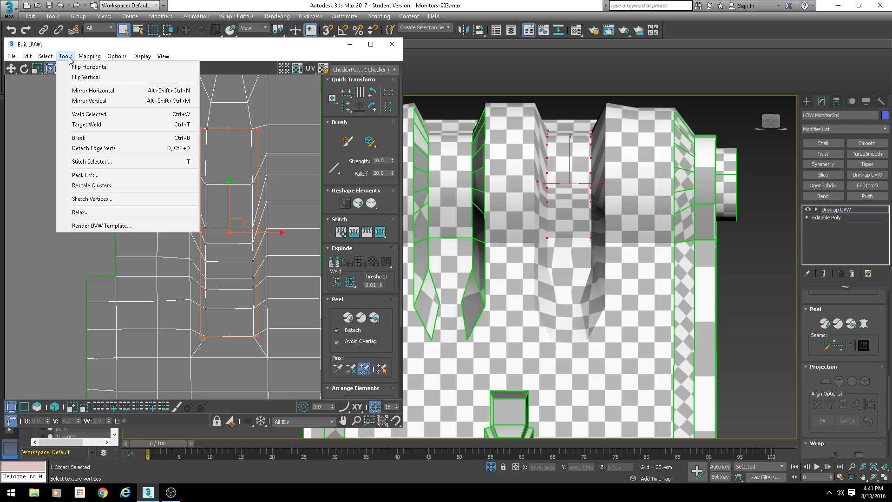
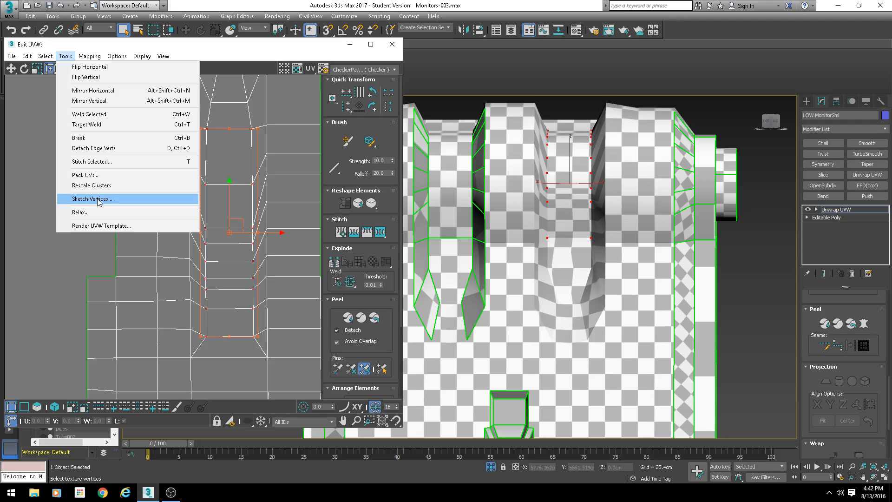
- Relax the selected slot strip vertices by polygon angles with 100 iterations, then close the Relax Tool
{"action": "left_click", "coordinate": [93, 212]}
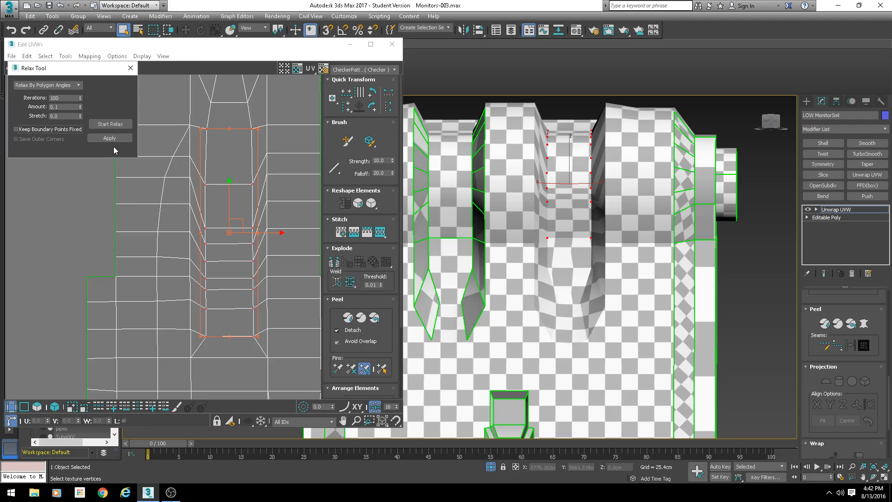
{"action": "left_click", "coordinate": [110, 124]}
{"action": "left_click", "coordinate": [110, 124]}
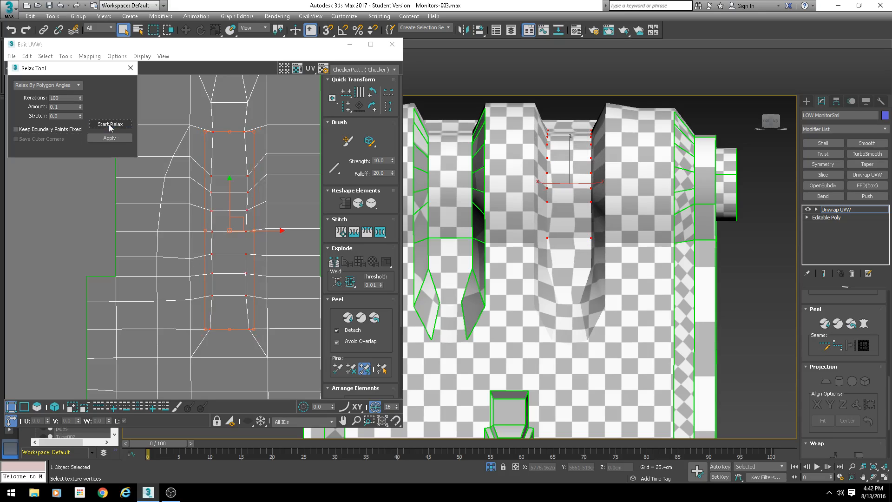
{"action": "left_click", "coordinate": [104, 124]}
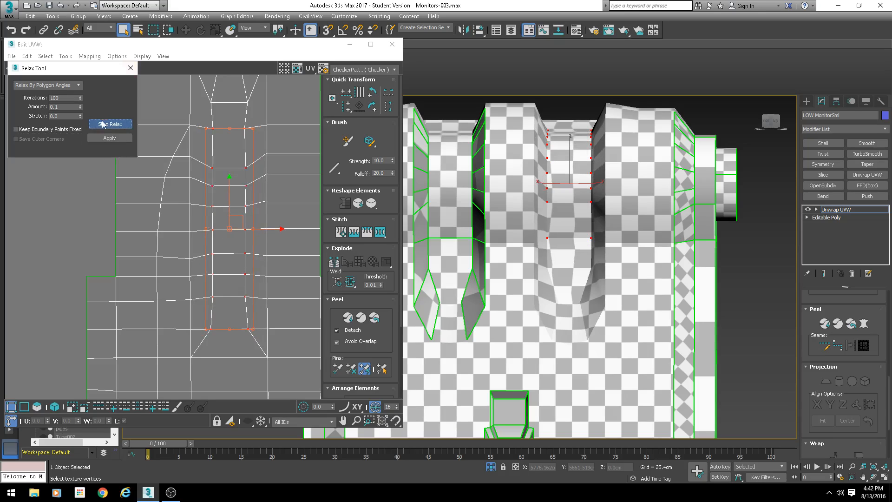
{"action": "left_click", "coordinate": [133, 69]}
- Select a vertex row in the relaxed strip and nudge it slightly upward
{"action": "left_click_drag", "start_coordinate": [253, 157], "coordinate": [206, 173]}
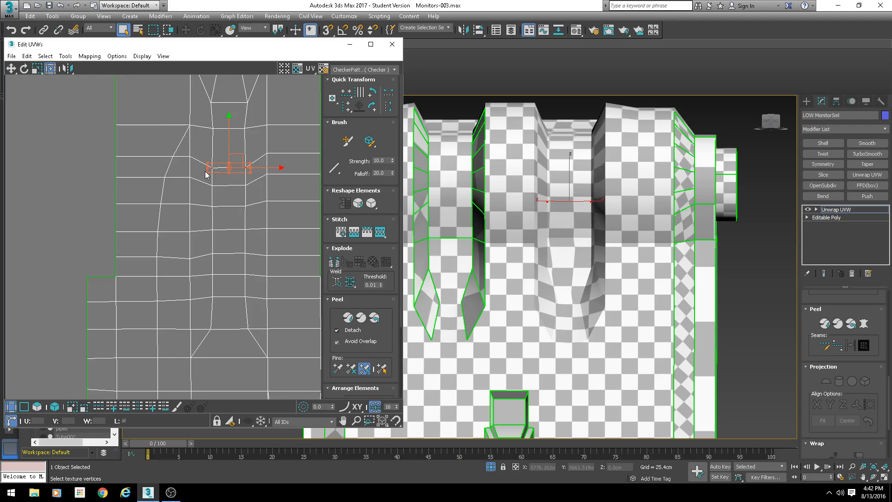
{"action": "scroll", "coordinate": [231, 141], "scroll_direction": "up", "scroll_amount": 2}
{"action": "left_click_drag", "start_coordinate": [229, 151], "coordinate": [226, 136]}
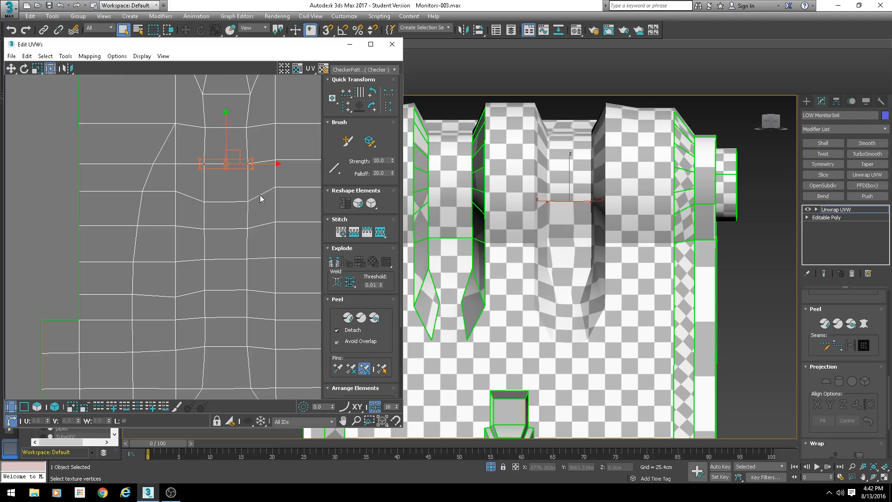
{"action": "mouse_move", "coordinate": [260, 197]}
{"action": "left_mouse_down"}
{"action": "mouse_move", "coordinate": [194, 207]}
{"action": "mouse_move", "coordinate": [244, 176]}
{"action": "left_mouse_up"}
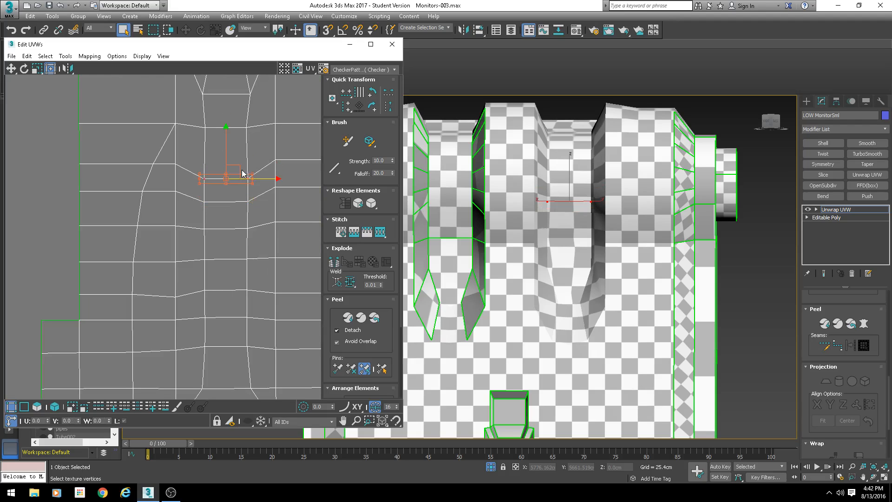
- Try moving a vertex row of the strip downward, and undo the move
{"action": "middle_click_drag", "start_coordinate": [658, 141], "coordinate": [589, 161], "text": "alt"}
{"action": "scroll", "coordinate": [619, 166], "scroll_direction": "down", "scroll_amount": 2}
{"action": "scroll", "coordinate": [589, 161], "scroll_direction": "up", "scroll_amount": 4}
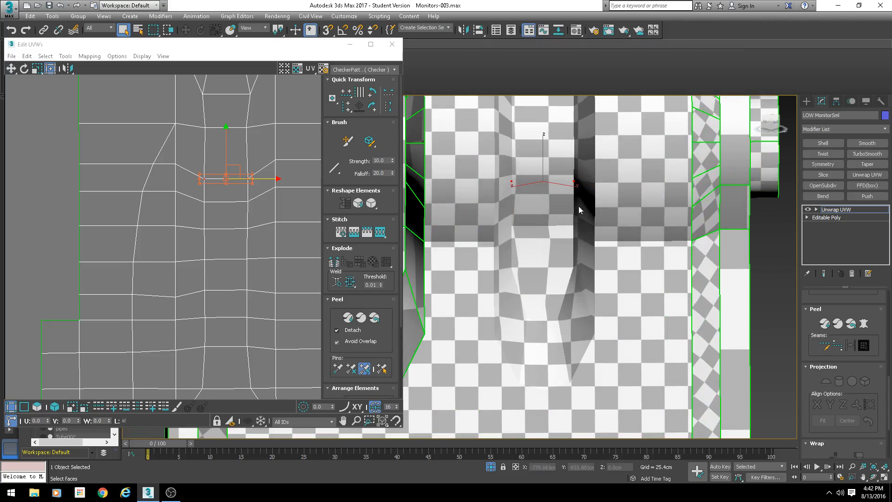
{"action": "middle_click_drag", "start_coordinate": [578, 206], "coordinate": [584, 176]}
{"action": "middle_click_drag", "start_coordinate": [298, 294], "coordinate": [287, 227]}
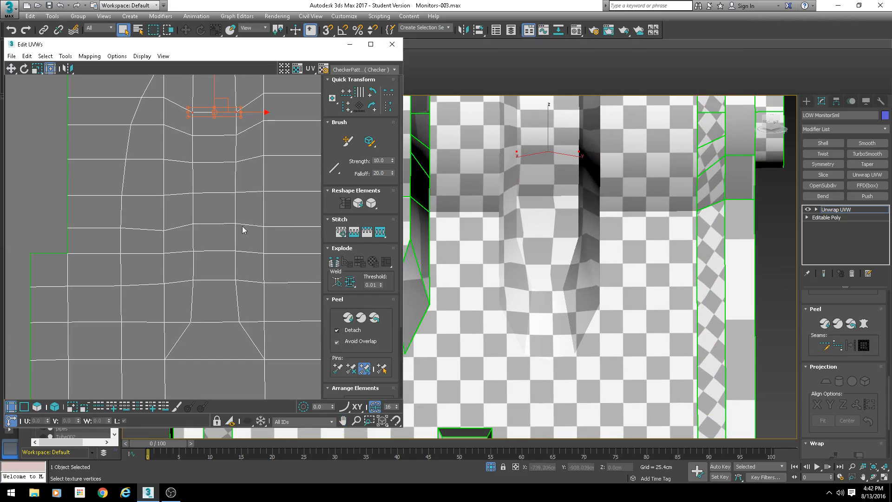
{"action": "left_click_drag", "start_coordinate": [214, 82], "coordinate": [213, 203]}
{"action": "left_click", "coordinate": [212, 206]}
{"action": "key", "text": "ctrl+z"}
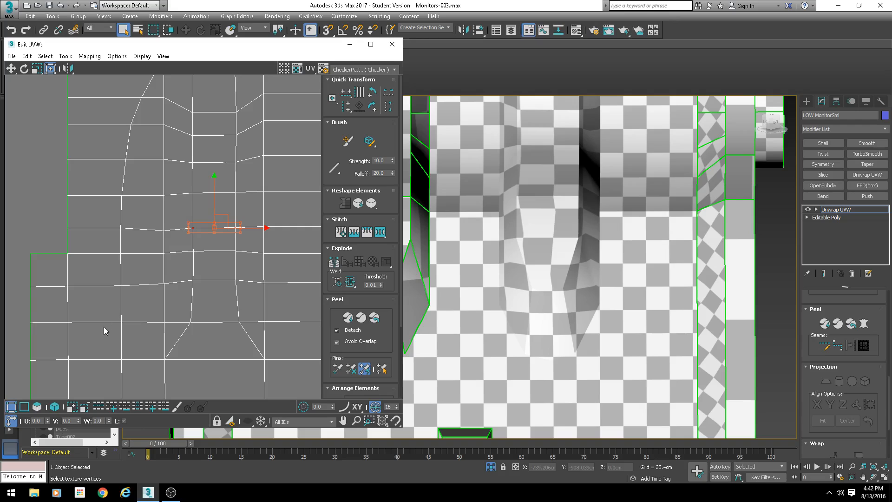
- Select a vertex row in the strip and move it up to even out the row spacing
{"action": "middle_click_drag", "start_coordinate": [142, 323], "coordinate": [141, 302]}
{"action": "left_click_drag", "start_coordinate": [189, 269], "coordinate": [189, 270]}
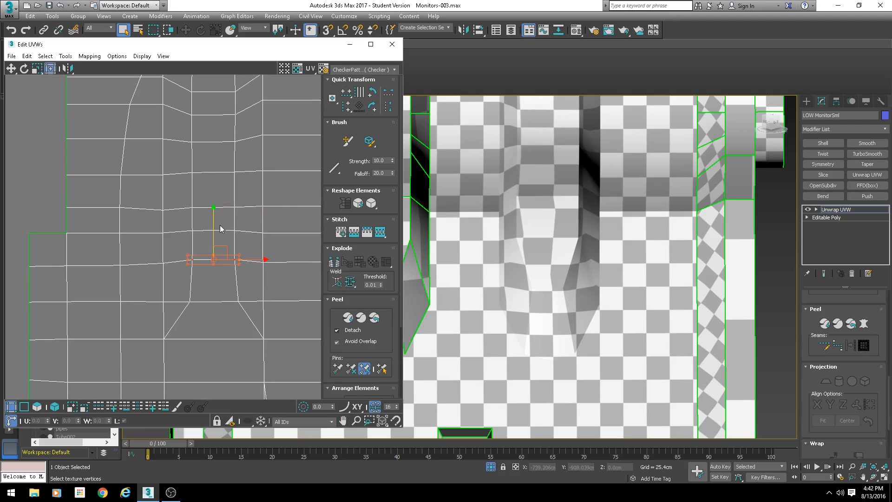
{"action": "left_click_drag", "start_coordinate": [214, 229], "coordinate": [184, 234]}
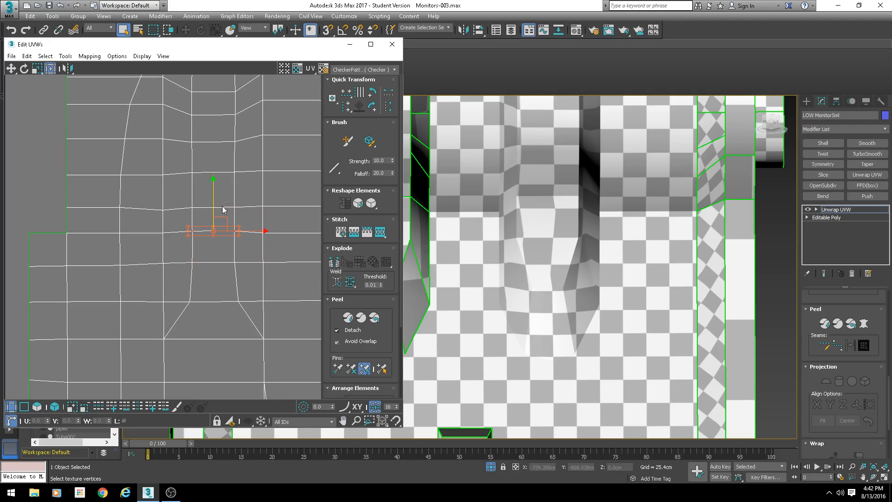
{"action": "left_click_drag", "start_coordinate": [174, 201], "coordinate": [162, 185]}
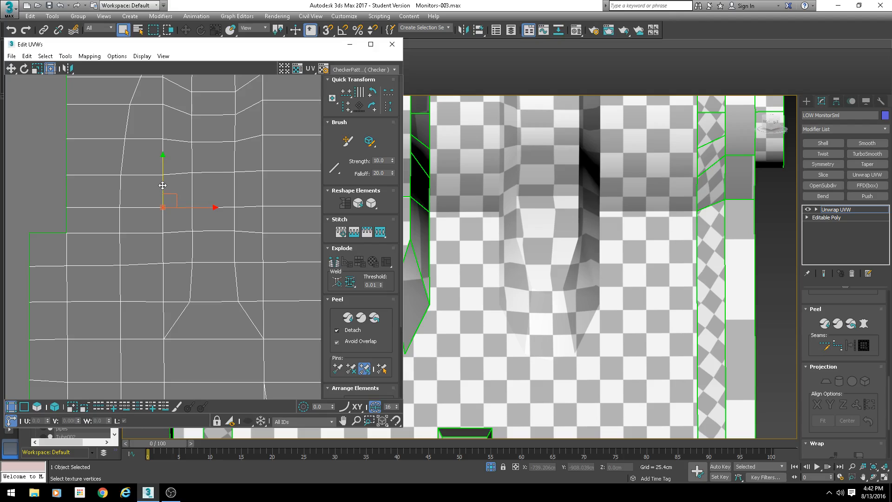
{"action": "left_click_drag", "start_coordinate": [245, 193], "coordinate": [186, 165]}
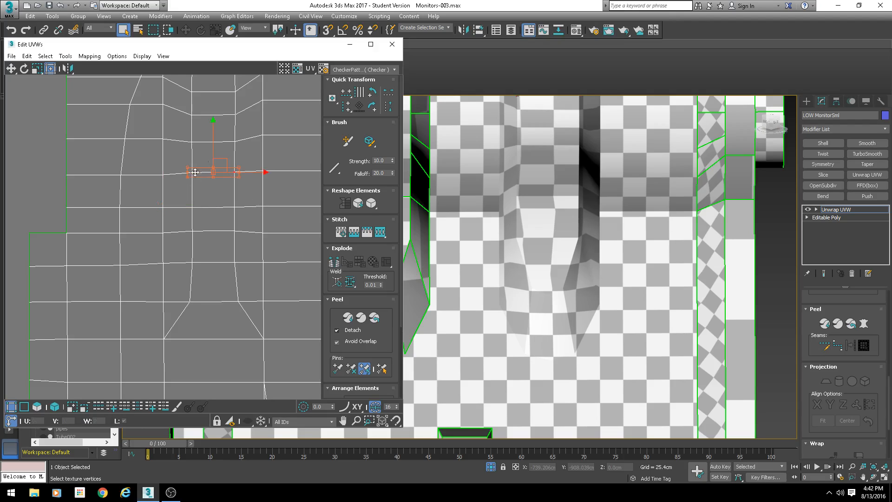
{"action": "scroll", "coordinate": [249, 182], "scroll_direction": "down", "scroll_amount": 3}
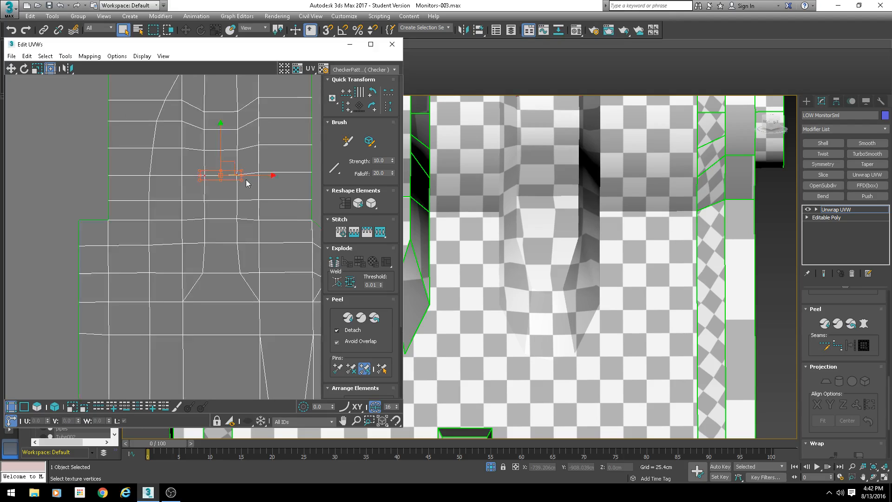
{"action": "middle_click_drag", "start_coordinate": [254, 273], "coordinate": [206, 252]}
{"action": "scroll", "coordinate": [206, 251], "scroll_direction": "down", "scroll_amount": 4}
{"action": "scroll", "coordinate": [249, 148], "scroll_direction": "up", "scroll_amount": 6}
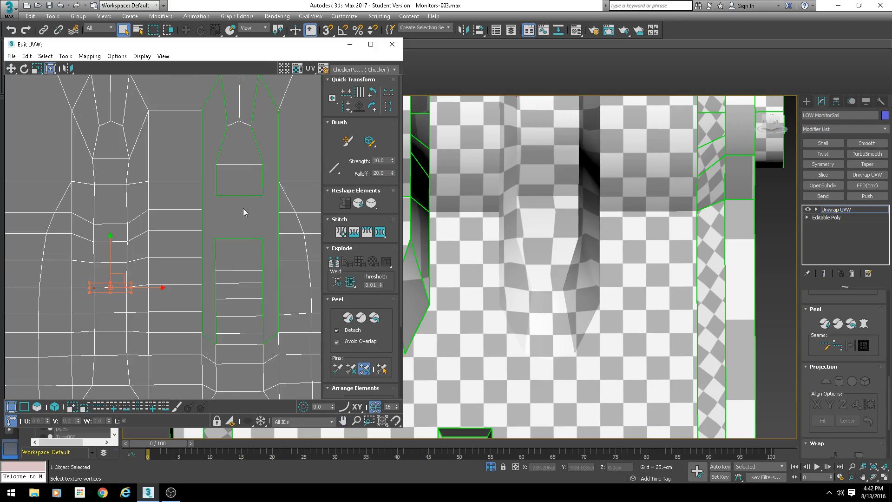
- Switch to edge selection and stitch the left edges of the lower slot shells to the frame, one edge at a time
{"action": "left_click", "coordinate": [24, 407]}
{"action": "left_click", "coordinate": [126, 251]}
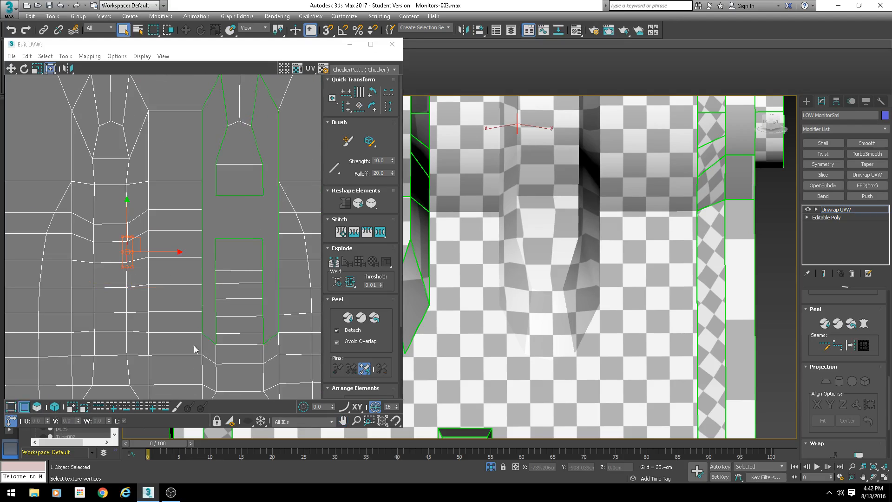
{"action": "left_click", "coordinate": [203, 299]}
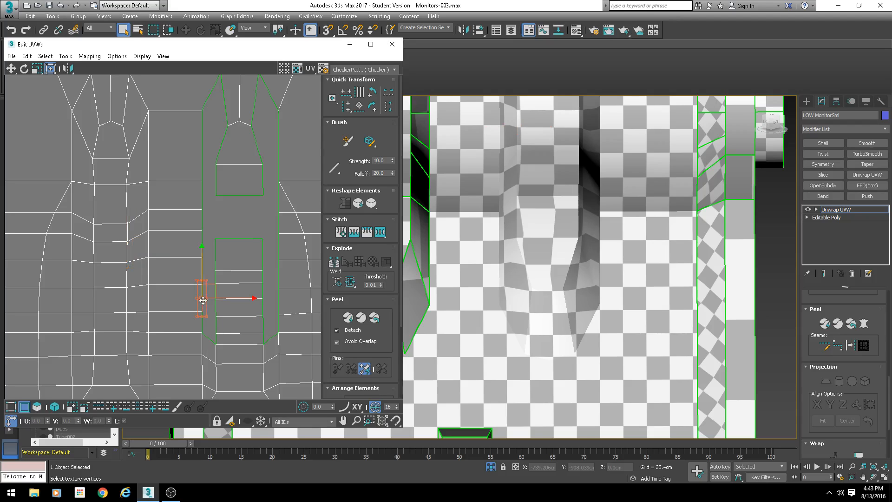
{"action": "key", "text": "s"}
{"action": "key", "text": "Return"}
{"action": "left_click", "coordinate": [202, 321]}
{"action": "key", "text": "s"}
{"action": "key", "text": "Return"}
{"action": "left_click", "coordinate": [202, 278]}
{"action": "key", "text": "s"}
{"action": "key", "text": "Return"}
{"action": "left_click", "coordinate": [205, 244]}
{"action": "key", "text": "s"}
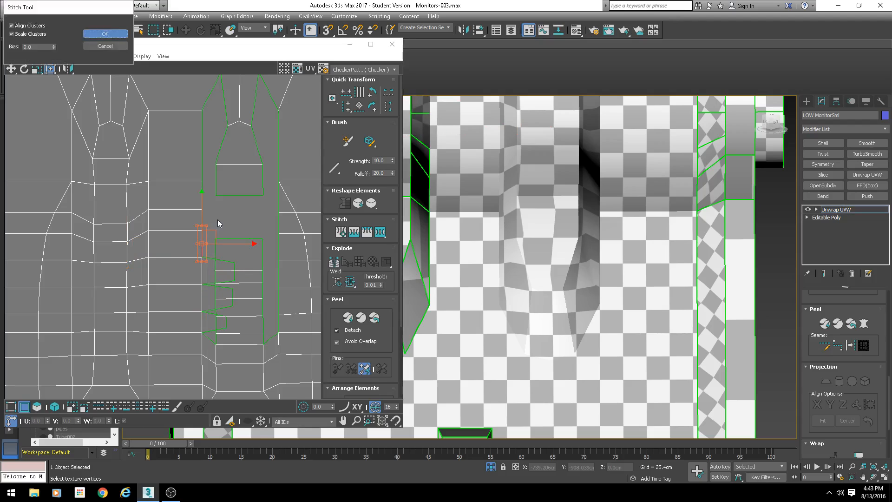
{"action": "key", "text": "Return"}
{"action": "key", "text": "s"}
{"action": "key", "text": "Return"}
- Stitch the left edges of the upper slot shell to the neighbouring frame shell
{"action": "left_click_drag", "start_coordinate": [194, 216], "coordinate": [192, 197]}
{"action": "key", "text": "s"}
{"action": "key", "text": "Return"}
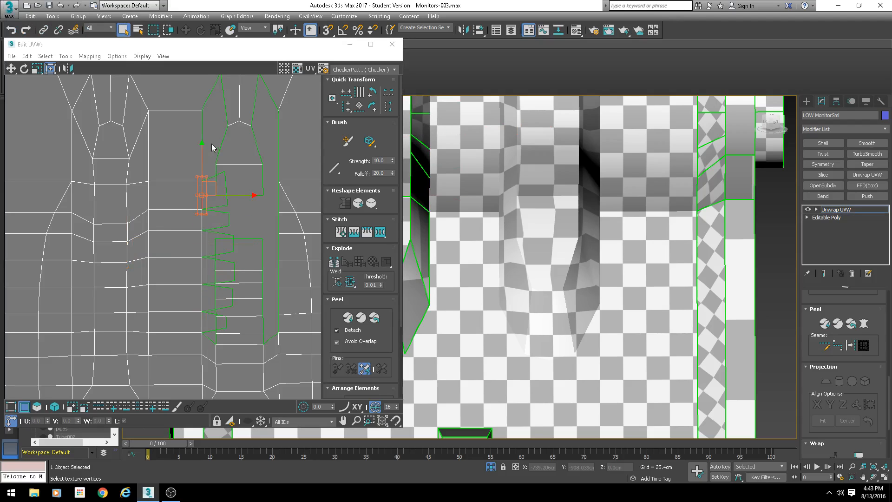
{"action": "left_click_drag", "start_coordinate": [212, 144], "coordinate": [199, 145]}
{"action": "key", "text": "s"}
{"action": "key", "text": "Return"}
{"action": "left_click", "coordinate": [213, 92]}
{"action": "key", "text": "s"}
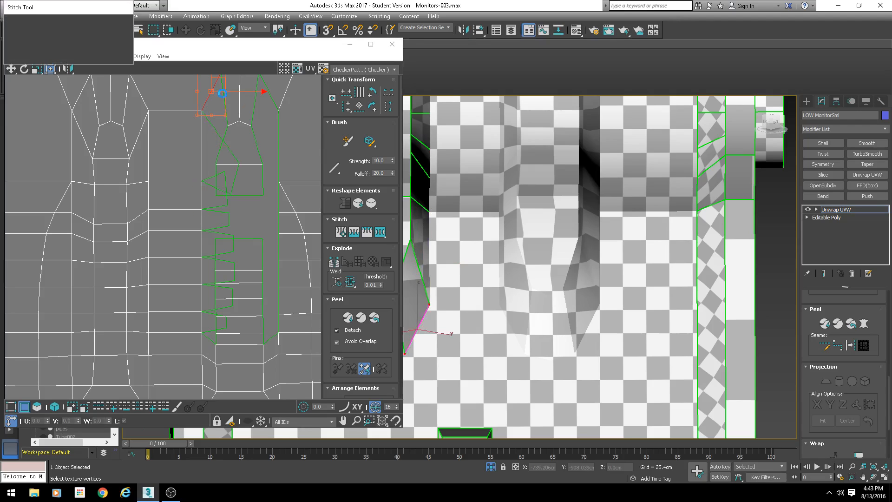
{"action": "key", "text": "Return"}
- Stitch the right edges of the upper slot shell to the adjacent shell
{"action": "left_click", "coordinate": [276, 137]}
{"action": "key", "text": "s"}
{"action": "key", "text": "Return"}
{"action": "left_click", "coordinate": [272, 86]}
{"action": "key", "text": "s"}
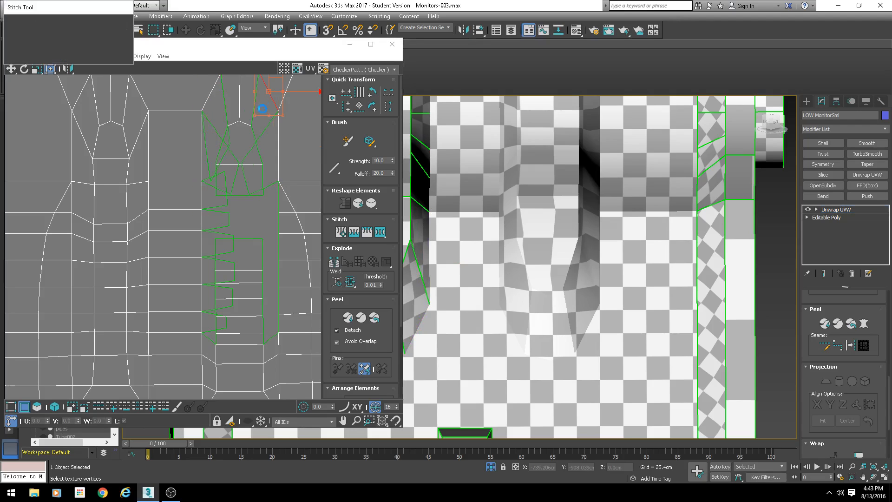
{"action": "key", "text": "Return"}
- Stitch the right edges of the lower slot shells and one remaining left edge to their neighbouring shells
{"action": "middle_click_drag", "start_coordinate": [284, 227], "coordinate": [278, 190]}
{"action": "left_click", "coordinate": [274, 209]}
{"action": "key", "text": "s"}
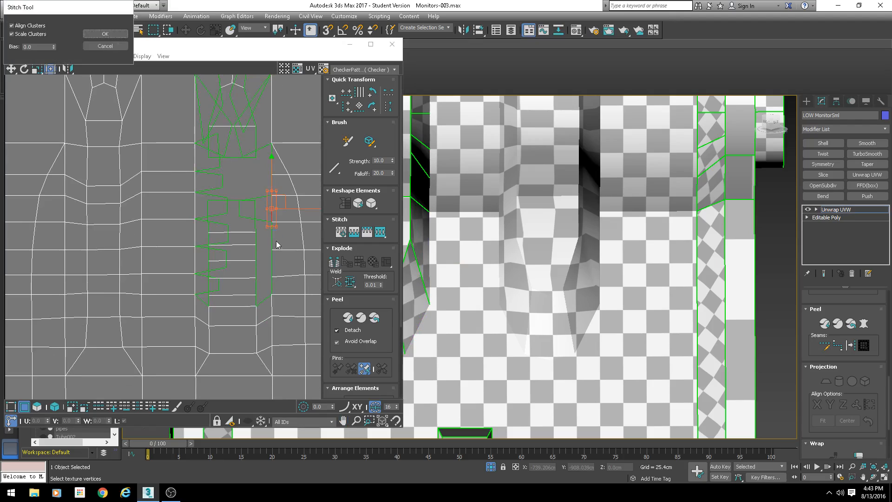
{"action": "key", "text": "Return"}
{"action": "left_click", "coordinate": [275, 257]}
{"action": "key", "text": "s"}
{"action": "key", "text": "Return"}
{"action": "left_click_drag", "start_coordinate": [281, 238], "coordinate": [267, 243]}
{"action": "key", "text": "s"}
{"action": "key", "text": "Return"}
{"action": "left_click_drag", "start_coordinate": [277, 284], "coordinate": [267, 288]}
{"action": "key", "text": "s"}
{"action": "key", "text": "Return"}
{"action": "left_click_drag", "start_coordinate": [277, 185], "coordinate": [268, 189]}
{"action": "key", "text": "s"}
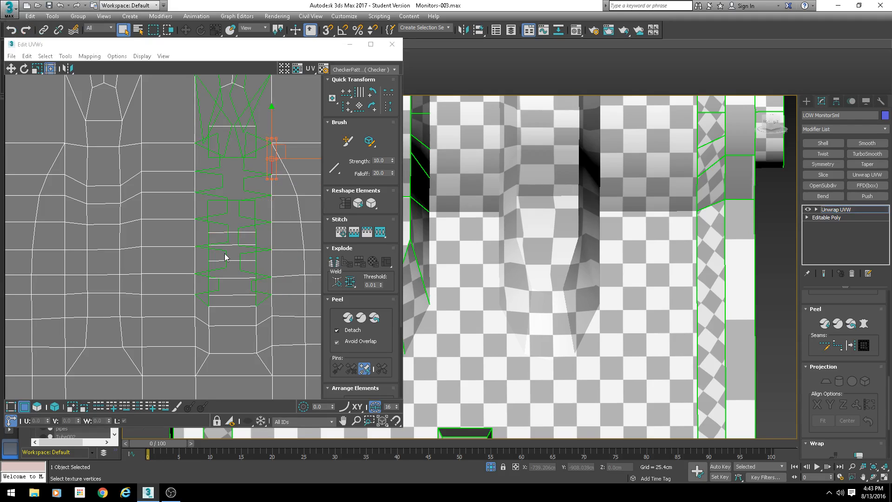
{"action": "left_click", "coordinate": [208, 301]}
{"action": "key", "text": "s"}
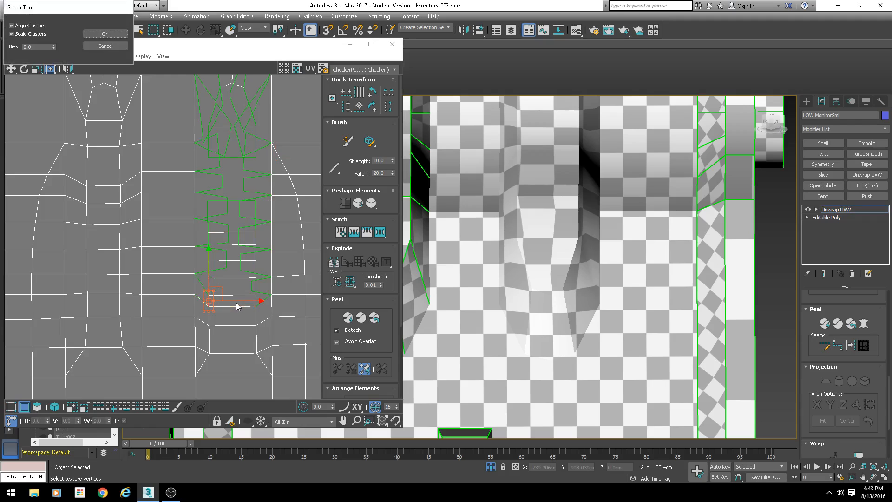
{"action": "key", "text": "Return"}
- Stitch the remaining left-side edges of the slot strip to the frame shell, one at a time
{"action": "scroll", "coordinate": [236, 302], "scroll_direction": "up", "scroll_amount": 2}
{"action": "left_click", "coordinate": [199, 273]}
{"action": "left_click", "coordinate": [191, 273]}
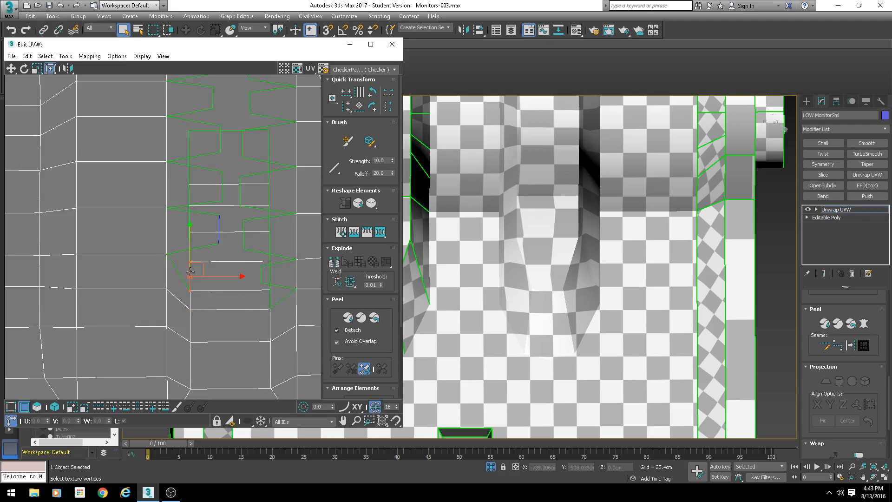
{"action": "key", "text": "s"}
{"action": "key", "text": "Return"}
{"action": "left_click", "coordinate": [191, 190]}
{"action": "key", "text": "s"}
{"action": "key", "text": "Return"}
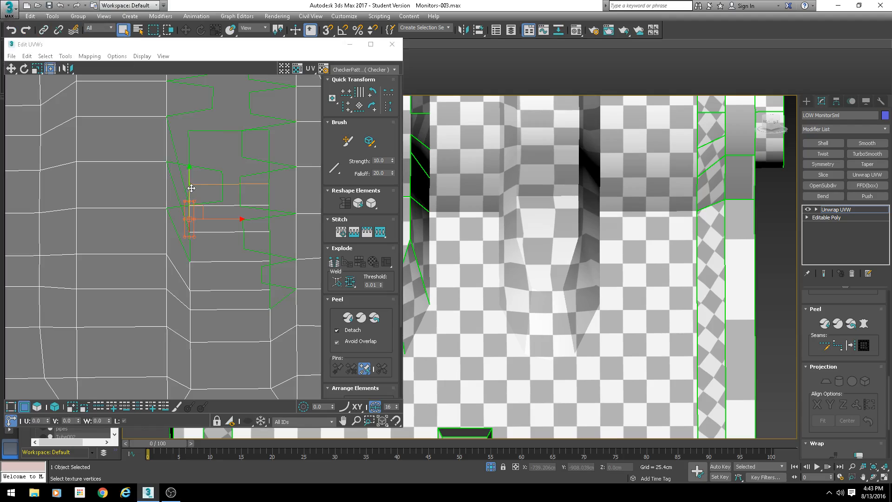
{"action": "left_click", "coordinate": [190, 246]}
{"action": "key", "text": "s"}
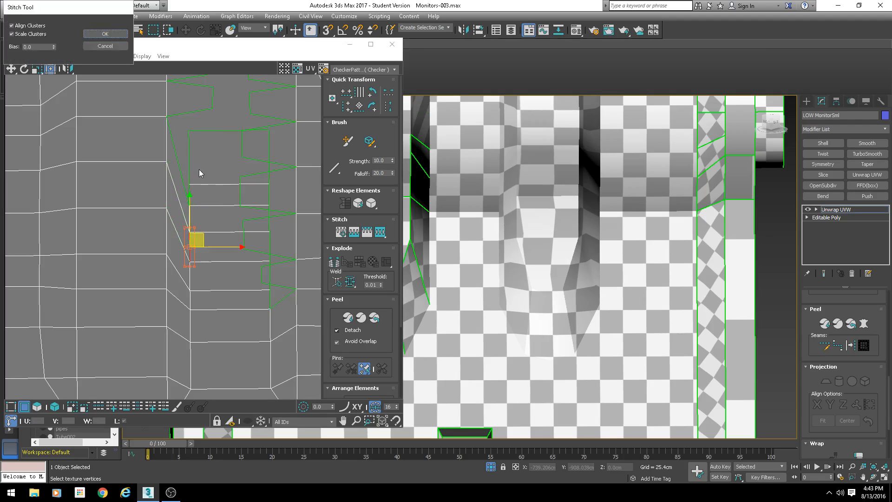
{"action": "key", "text": "Return"}
{"action": "key", "text": "s"}
{"action": "key", "text": "Return"}
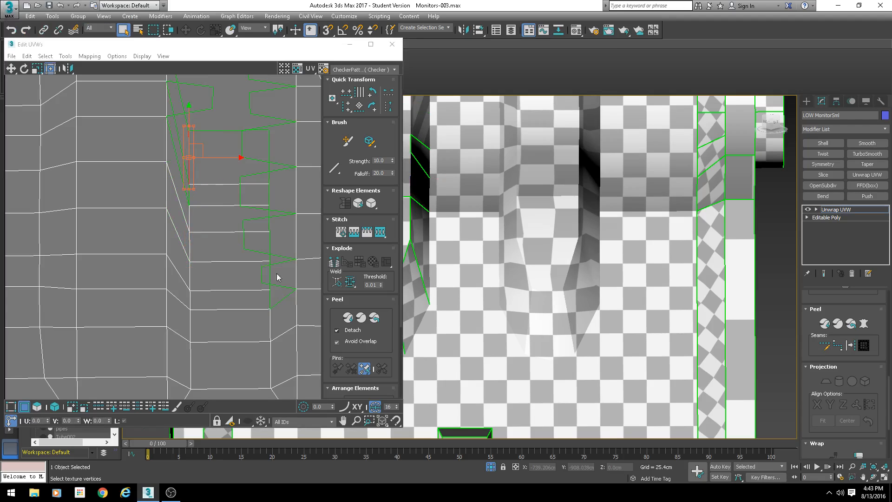
- Stitch the right-side edges of the slot strip to the neighbouring shell one by one
{"action": "left_click", "coordinate": [271, 296]}
{"action": "key", "text": "s"}
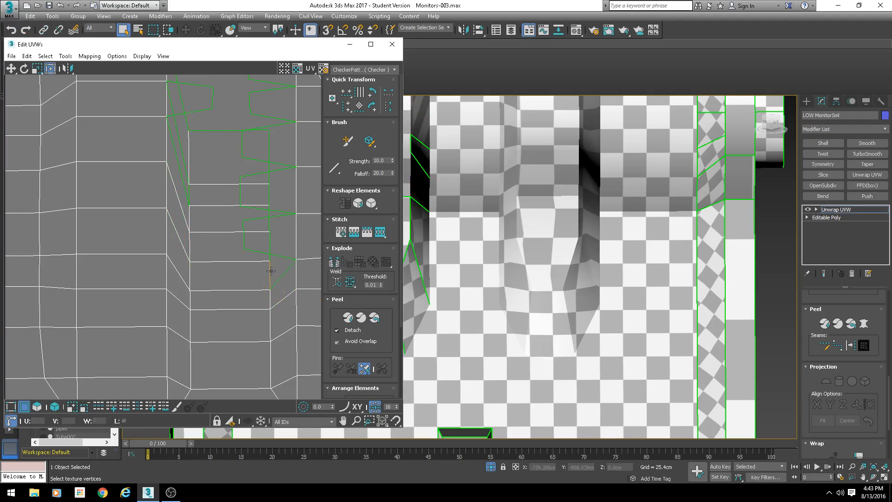
{"action": "key", "text": "Return"}
{"action": "left_click", "coordinate": [271, 197]}
{"action": "key", "text": "s"}
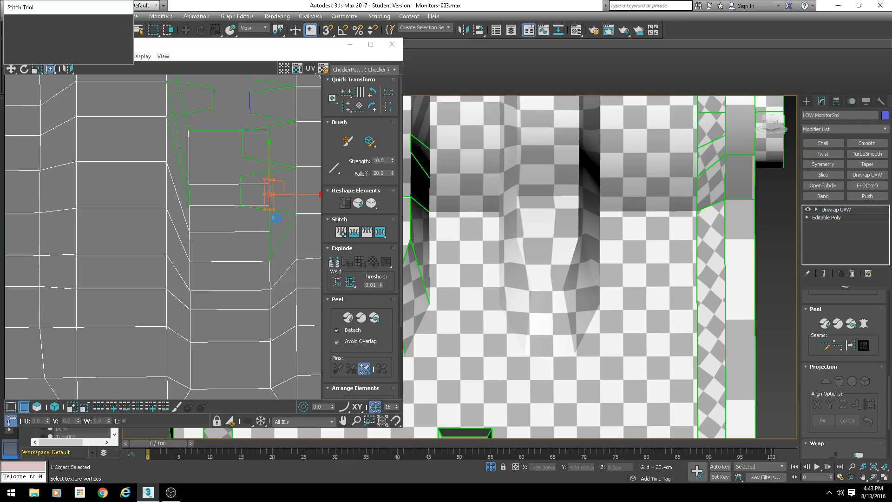
{"action": "key", "text": "Return"}
{"action": "left_click", "coordinate": [271, 226]}
{"action": "key", "text": "s"}
{"action": "key", "text": "Return"}
{"action": "left_click", "coordinate": [269, 242]}
{"action": "key", "text": "s"}
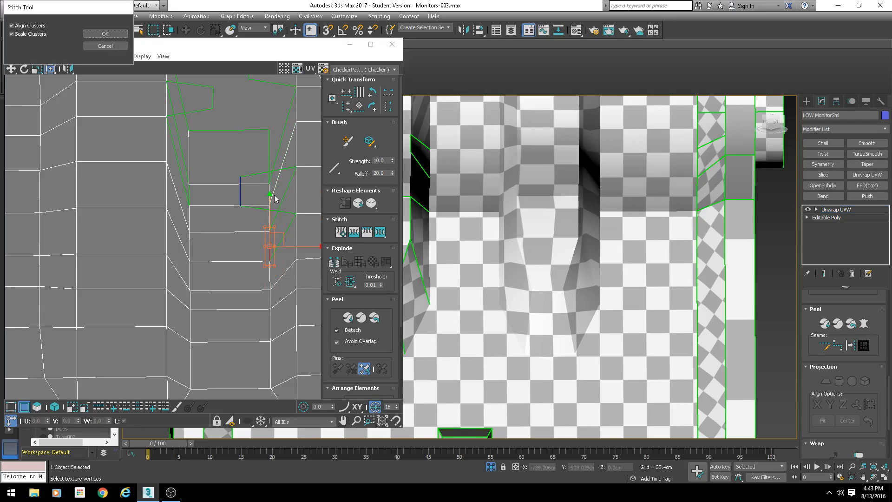
{"action": "key", "text": "Return"}
{"action": "left_click", "coordinate": [270, 151]}
{"action": "middle_click_drag", "start_coordinate": [240, 159], "coordinate": [241, 260]}
{"action": "key", "text": "s"}
{"action": "key", "text": "Return"}
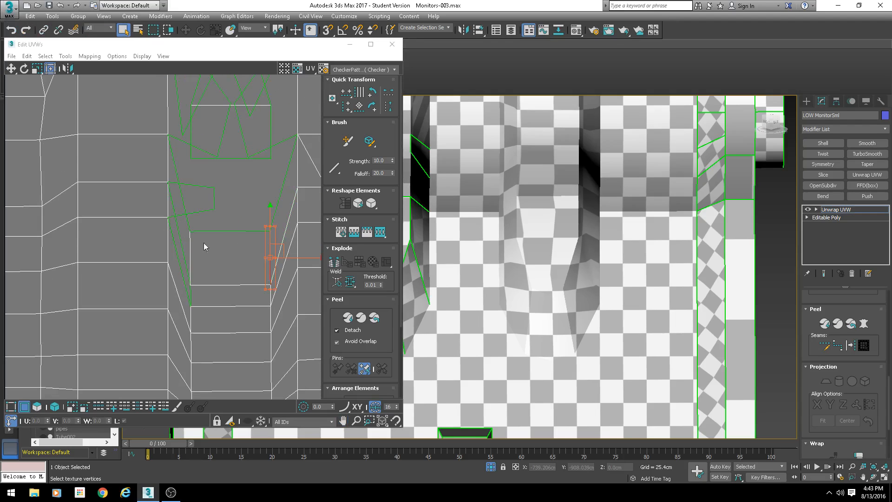
- Stitch three more edges of the slot strip to the frame shell one at a time
{"action": "left_click", "coordinate": [191, 291]}
{"action": "key", "text": "s"}
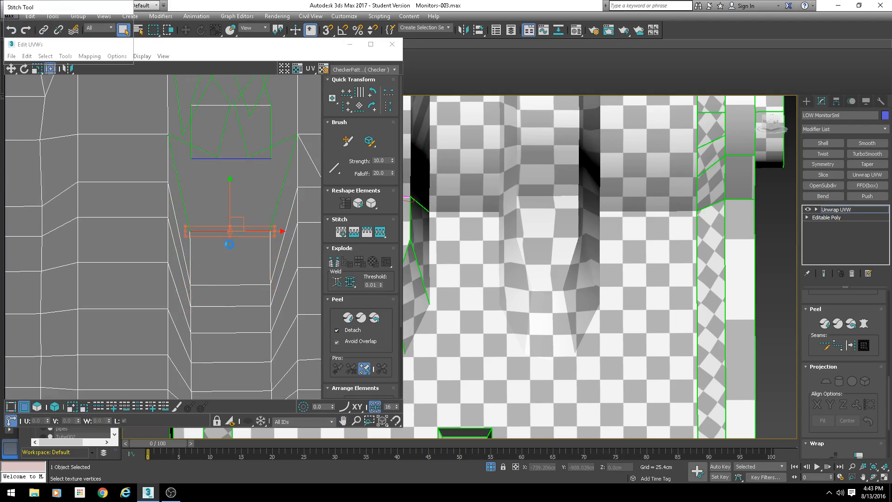
{"action": "key", "text": "Return"}
{"action": "left_click", "coordinate": [190, 206]}
{"action": "key", "text": "s"}
{"action": "key", "text": "Return"}
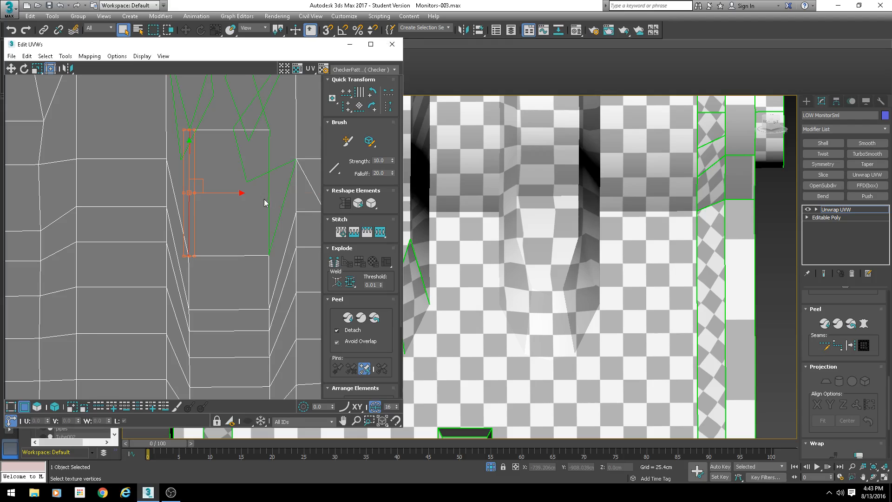
{"action": "left_click", "coordinate": [270, 200]}
{"action": "key", "text": "s"}
{"action": "key", "text": "Return"}
- Stitch the two upper edges of the slot strip to the frame shell
{"action": "middle_click_drag", "start_coordinate": [189, 94], "coordinate": [183, 163]}
{"action": "left_click", "coordinate": [192, 171]}
{"action": "key", "text": "s"}
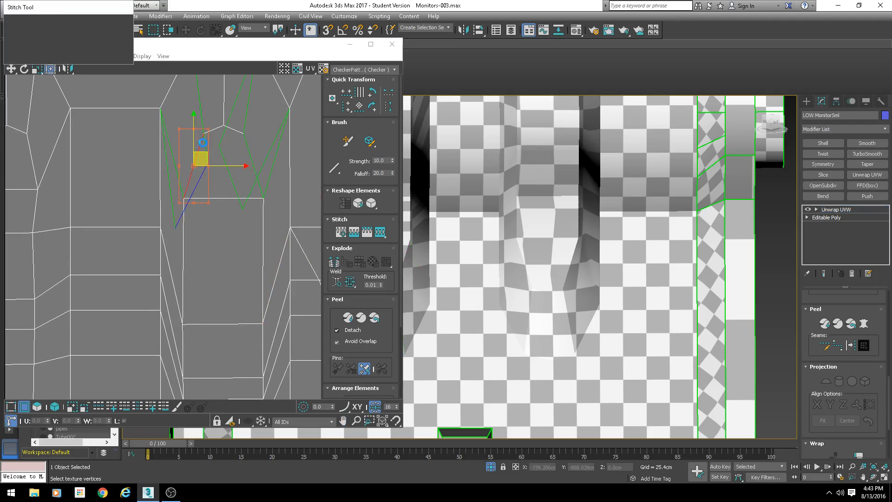
{"action": "key", "text": "Return"}
{"action": "left_click", "coordinate": [253, 165]}
{"action": "key", "text": "s"}
{"action": "key", "text": "Return"}
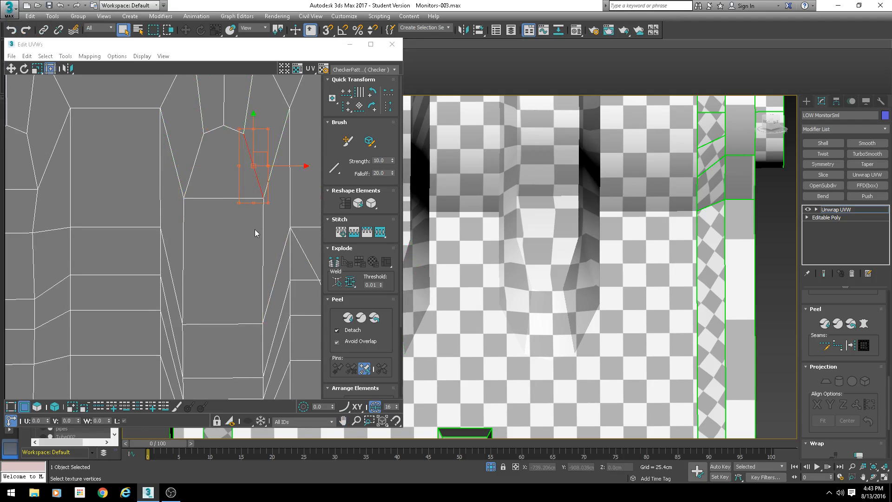
- Inspect the checker texture across the monitor's slot area in the UV editor and viewport
{"action": "scroll", "coordinate": [255, 229], "scroll_direction": "down", "scroll_amount": 3}
{"action": "scroll", "coordinate": [228, 250], "scroll_direction": "down", "scroll_amount": 3}
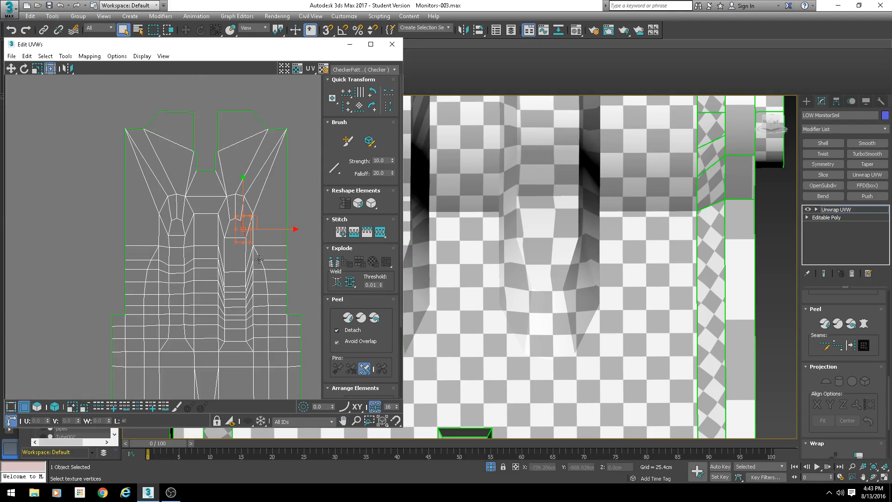
{"action": "scroll", "coordinate": [237, 258], "scroll_direction": "up", "scroll_amount": 4}
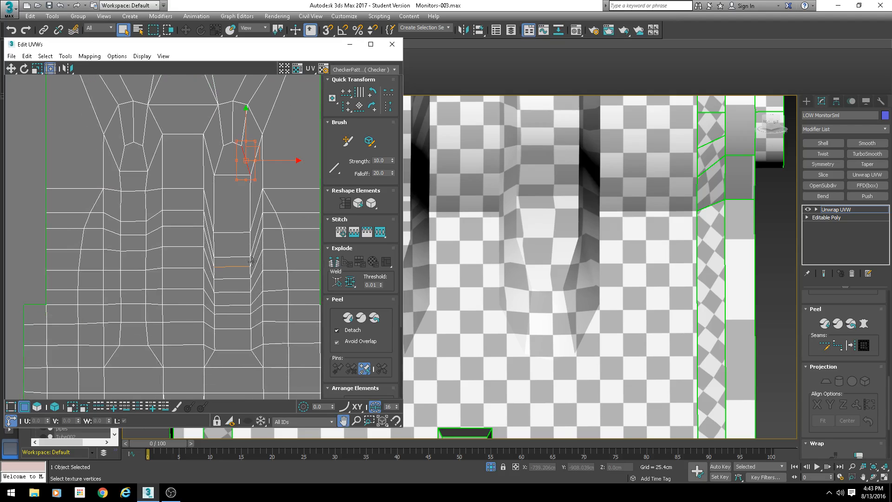
{"action": "scroll", "coordinate": [587, 269], "scroll_direction": "up", "scroll_amount": 3}
{"action": "scroll", "coordinate": [586, 268], "scroll_direction": "down", "scroll_amount": 6}
{"action": "middle_click_drag", "start_coordinate": [534, 185], "coordinate": [550, 243], "text": "alt"}
{"action": "middle_click_drag", "start_coordinate": [579, 307], "coordinate": [624, 301], "text": "alt"}
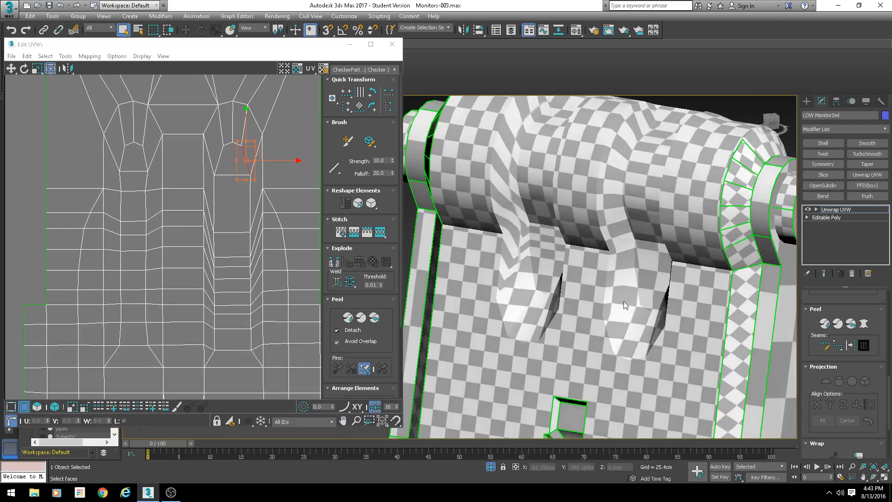
{"action": "middle_click_drag", "start_coordinate": [645, 230], "coordinate": [649, 180], "text": "alt"}
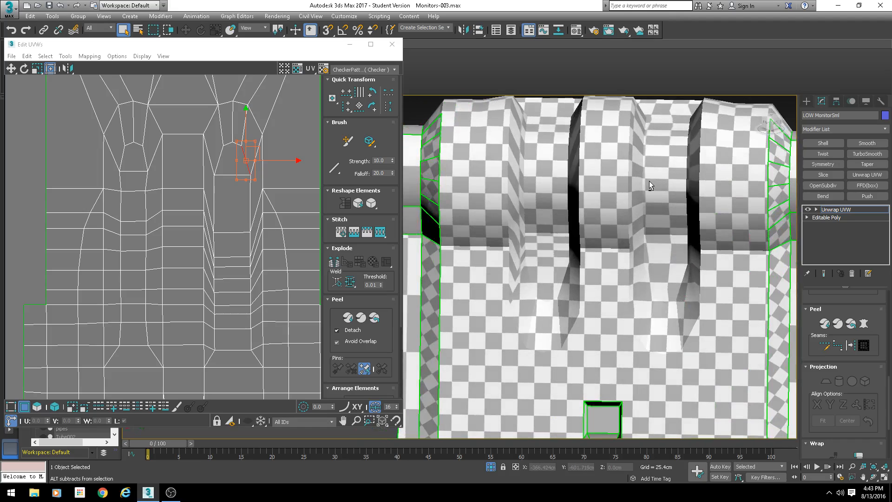
{"action": "middle_click_drag", "start_coordinate": [447, 226], "coordinate": [542, 244], "text": "alt"}
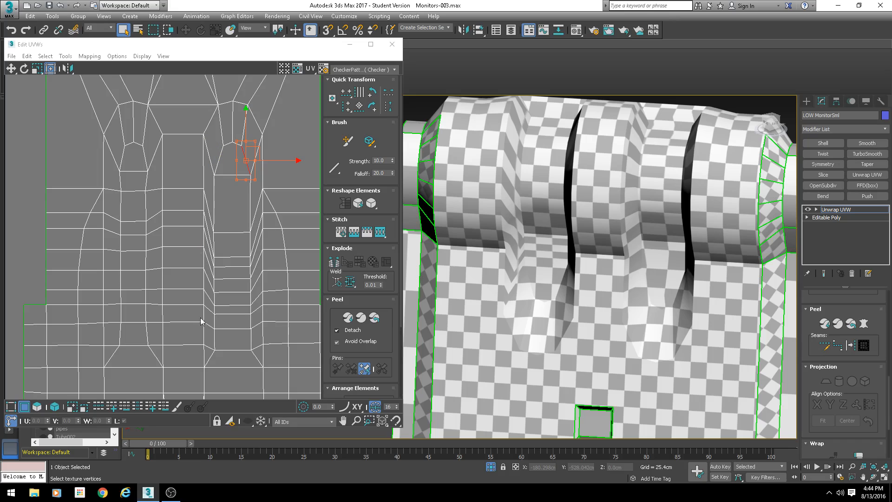
- Relax the slot strip's vertices by polygon angles with 100 iterations and 0.1 amount, applying it three times
{"action": "left_click", "coordinate": [14, 408]}
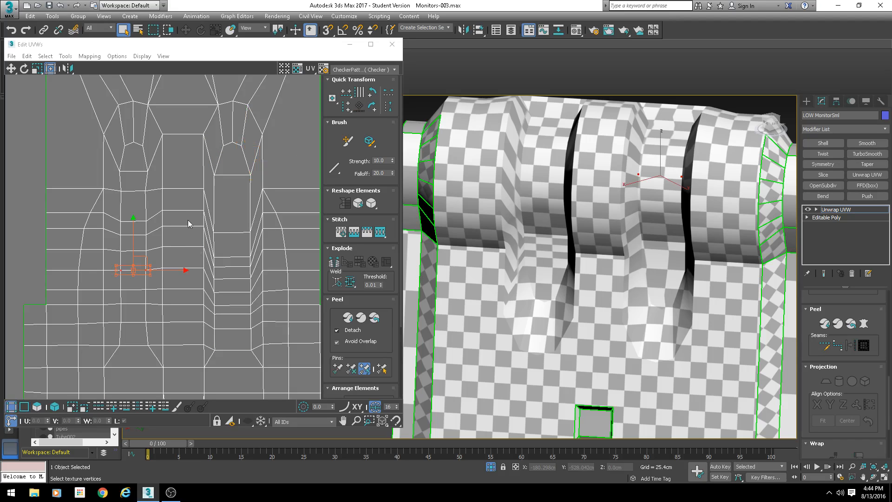
{"action": "left_click_drag", "start_coordinate": [256, 134], "coordinate": [207, 356]}
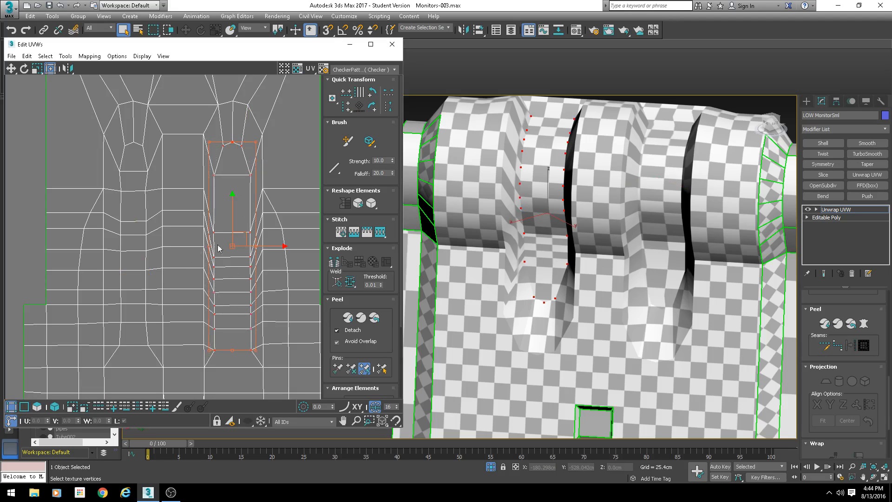
{"action": "middle_click_drag", "start_coordinate": [492, 246], "coordinate": [599, 274], "text": "alt"}
{"action": "middle_click_drag", "start_coordinate": [194, 269], "coordinate": [172, 256]}
{"action": "scroll", "coordinate": [172, 256], "scroll_direction": "down", "scroll_amount": 2}
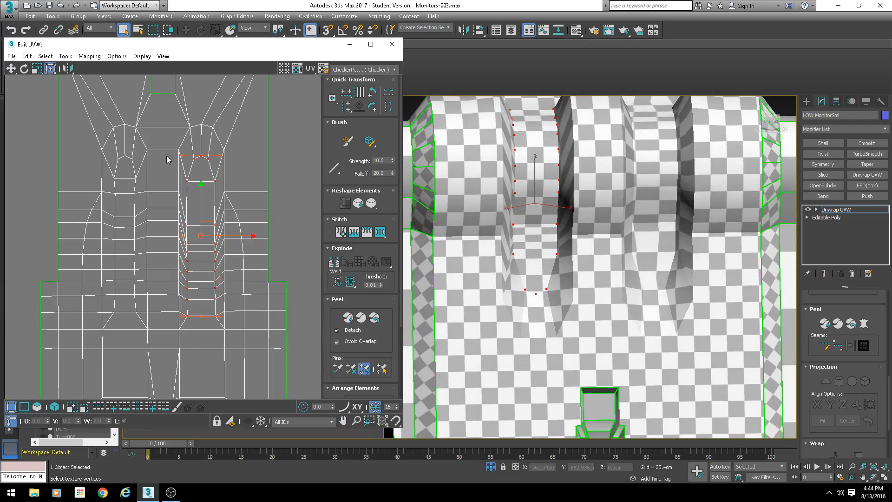
{"action": "scroll", "coordinate": [232, 281], "scroll_direction": "down", "scroll_amount": 5}
{"action": "scroll", "coordinate": [182, 286], "scroll_direction": "up", "scroll_amount": 3}
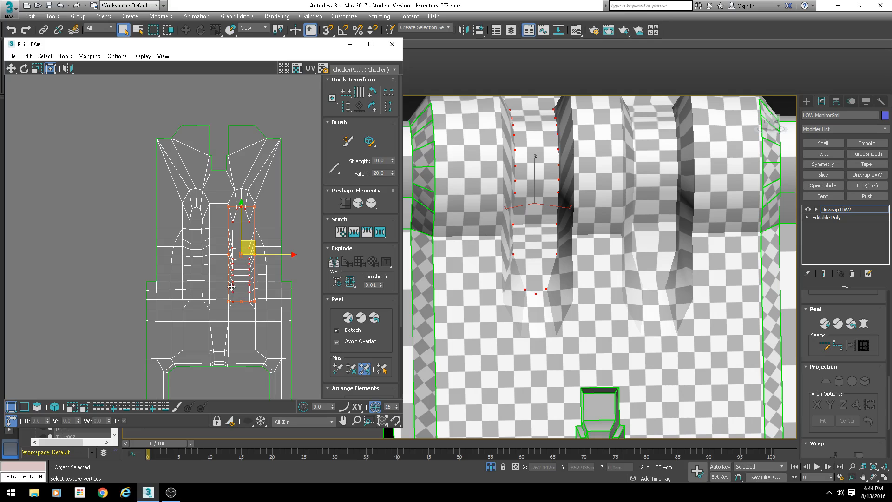
{"action": "scroll", "coordinate": [231, 283], "scroll_direction": "up", "scroll_amount": 4}
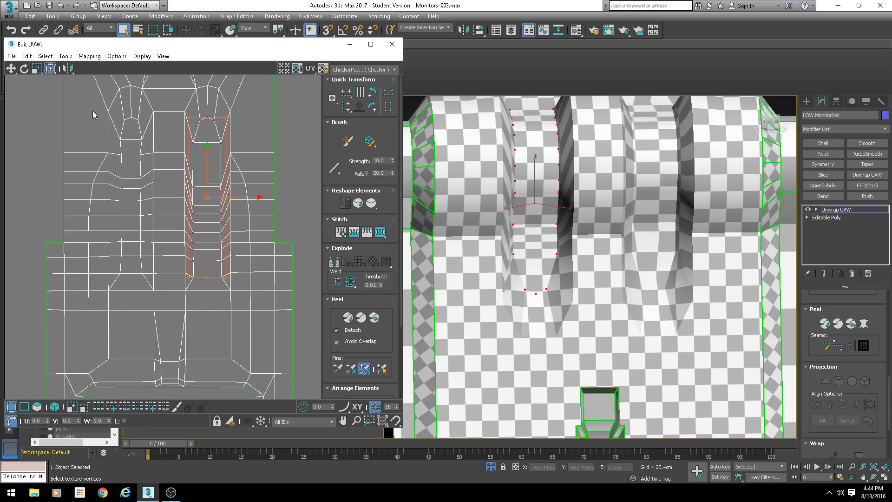
{"action": "left_click", "coordinate": [66, 57]}
{"action": "left_click", "coordinate": [87, 215]}
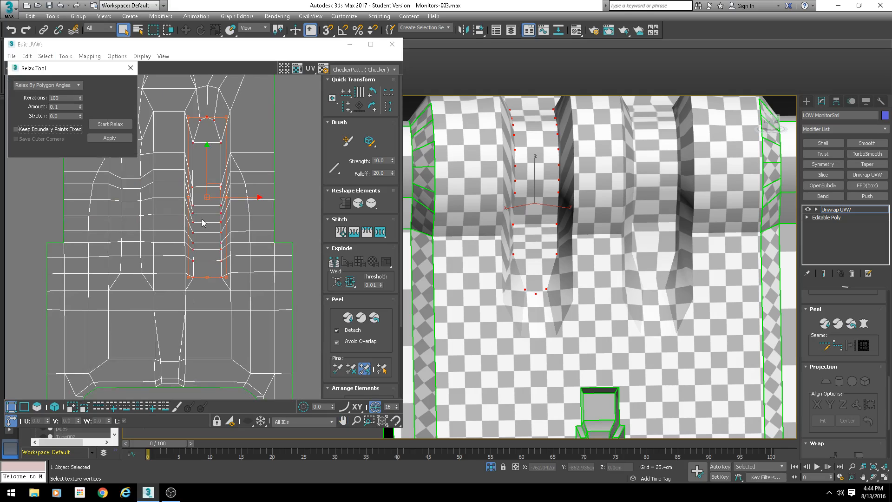
{"action": "left_click", "coordinate": [111, 138]}
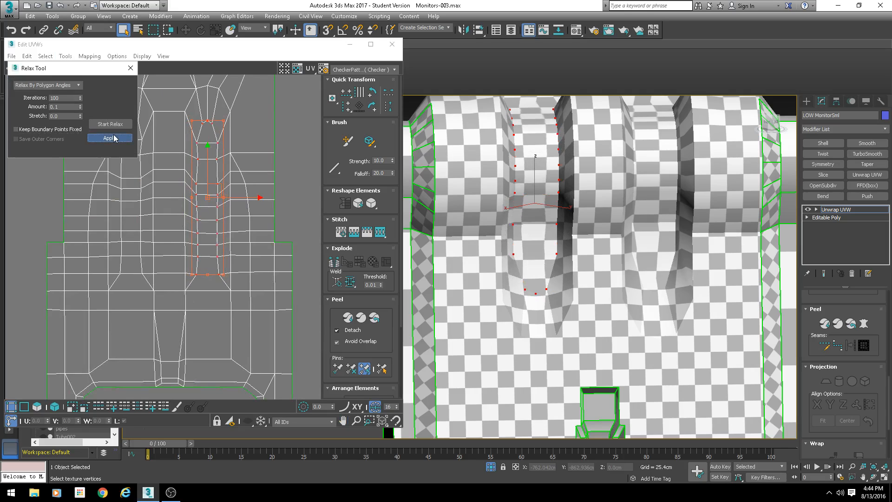
{"action": "left_click", "coordinate": [113, 138]}
{"action": "left_click", "coordinate": [112, 138]}
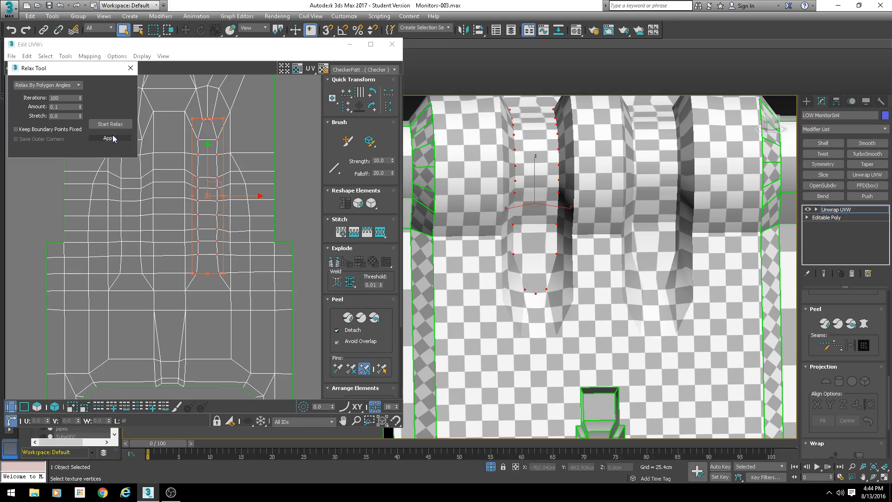
{"action": "left_click", "coordinate": [131, 68]}
- Inspect the relaxed slot area on the model in the viewport
{"action": "scroll", "coordinate": [227, 158], "scroll_direction": "up", "scroll_amount": 3}
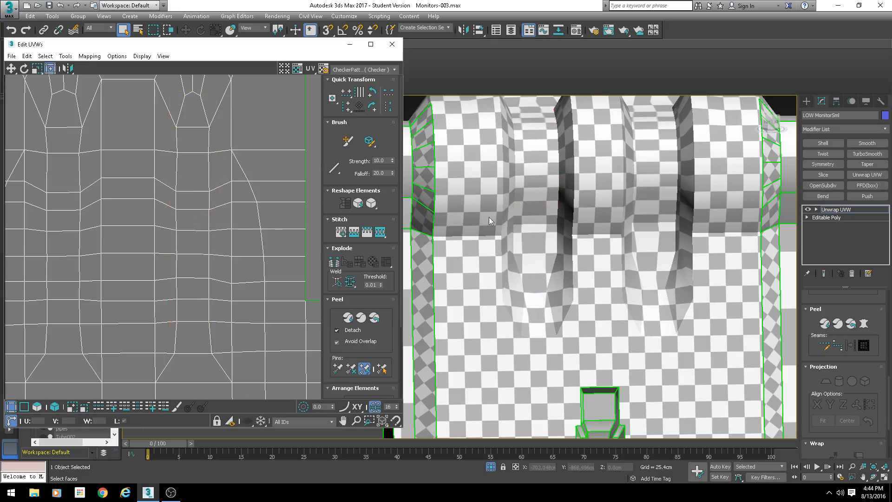
{"action": "scroll", "coordinate": [489, 217], "scroll_direction": "down", "scroll_amount": 4}
{"action": "mouse_move", "coordinate": [516, 246]}
{"action": "middle_mouse_down", "text": "alt"}
{"action": "mouse_move", "coordinate": [515, 264]}
{"action": "mouse_move", "coordinate": [468, 233]}
{"action": "mouse_move", "coordinate": [514, 238]}
{"action": "mouse_move", "coordinate": [531, 251]}
{"action": "mouse_move", "coordinate": [479, 269]}
{"action": "mouse_move", "coordinate": [504, 258]}
{"action": "mouse_move", "coordinate": [542, 269]}
{"action": "mouse_move", "coordinate": [531, 291]}
{"action": "mouse_move", "coordinate": [532, 249]}
{"action": "middle_mouse_up", "text": "alt"}
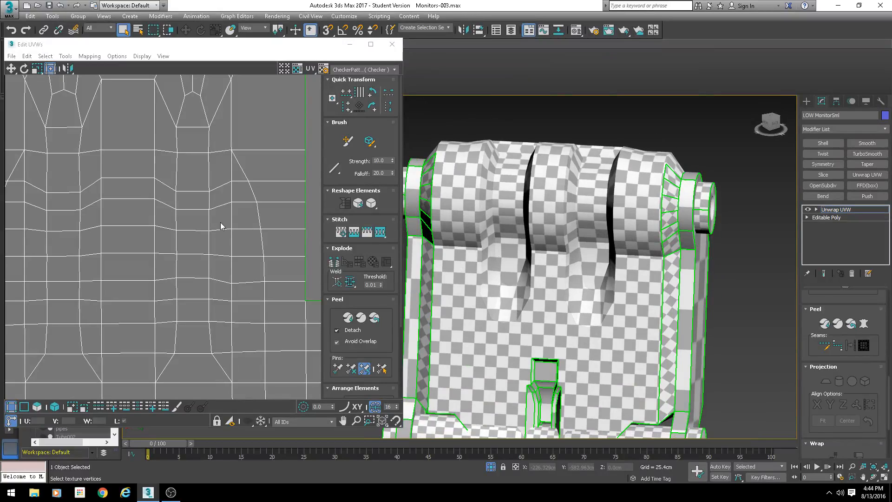
{"action": "scroll", "coordinate": [220, 222], "scroll_direction": "down", "scroll_amount": 2}
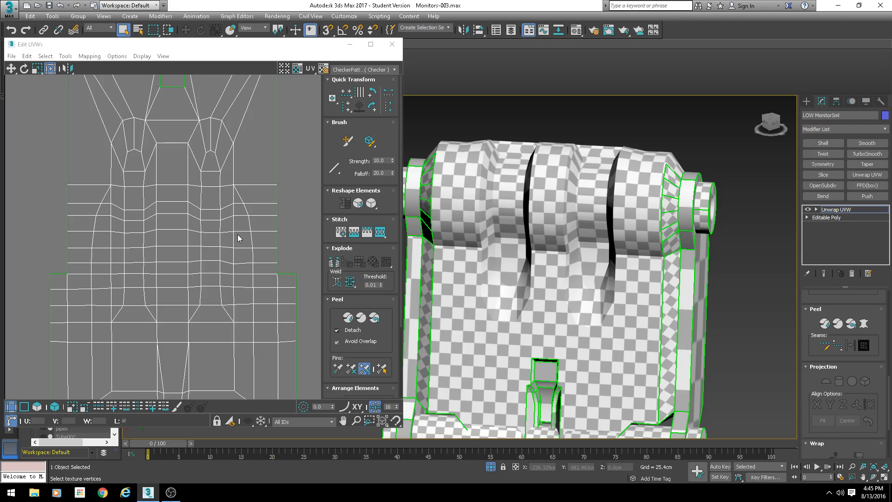
{"action": "scroll", "coordinate": [244, 236], "scroll_direction": "down", "scroll_amount": 4}
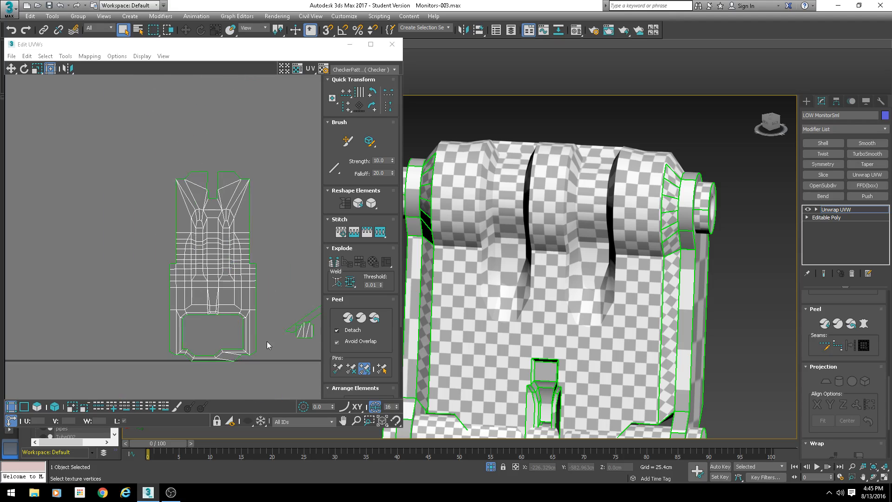
{"action": "scroll", "coordinate": [267, 341], "scroll_direction": "up", "scroll_amount": 1}
{"action": "middle_click_drag", "start_coordinate": [640, 259], "coordinate": [610, 266], "text": "alt"}
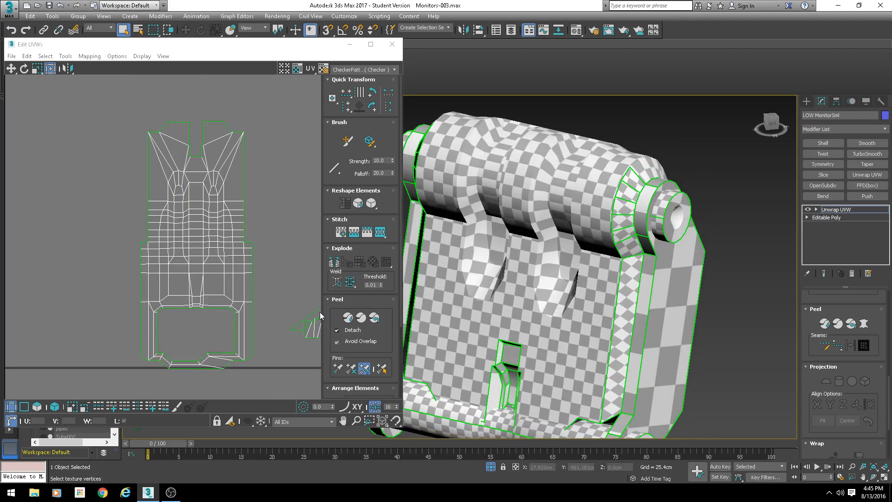
- Switch to edge selection and stitch the upper left-border edges of the front shell to the side strip one at a time
{"action": "left_click", "coordinate": [24, 407]}
{"action": "scroll", "coordinate": [241, 227], "scroll_direction": "up", "scroll_amount": 5}
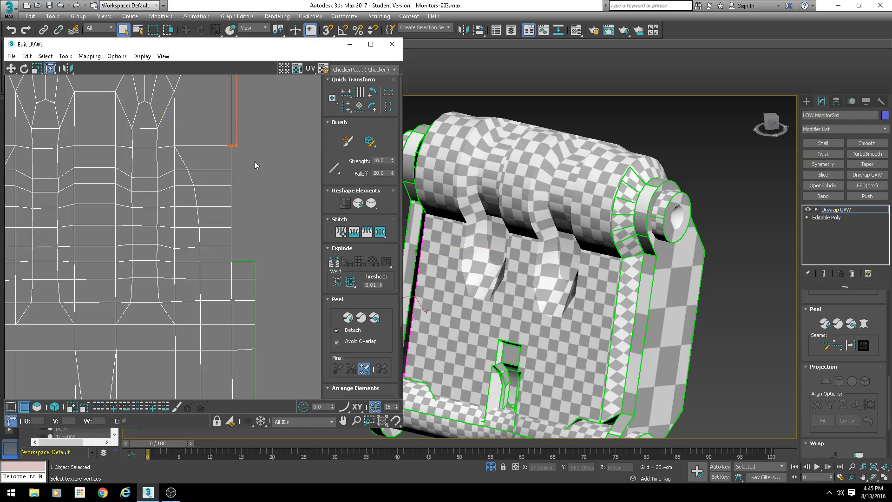
{"action": "key", "text": "s"}
{"action": "left_click", "coordinate": [106, 33]}
{"action": "scroll", "coordinate": [65, 134], "scroll_direction": "down", "scroll_amount": 2}
{"action": "middle_click_drag", "start_coordinate": [65, 134], "coordinate": [185, 163]}
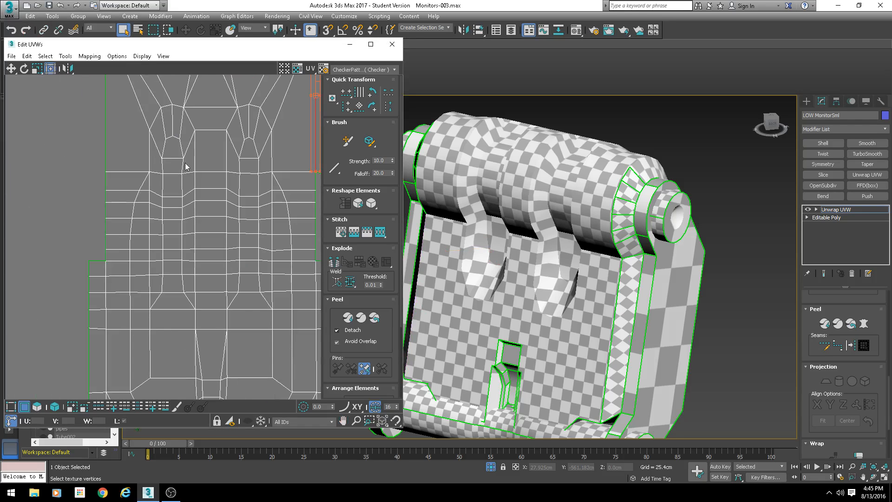
{"action": "left_click", "coordinate": [107, 126]}
{"action": "key", "text": "s"}
{"action": "key", "text": "Return"}
{"action": "left_click", "coordinate": [109, 184]}
{"action": "key", "text": "s"}
{"action": "key", "text": "Return"}
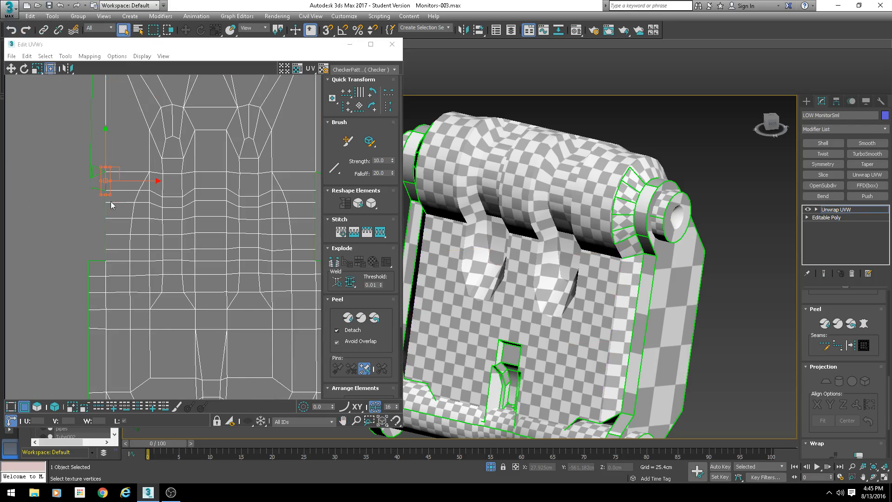
- Stitch the lower left-border edges of the front shell to the side strip one by one
{"action": "left_click", "coordinate": [110, 200]}
{"action": "scroll", "coordinate": [109, 209], "scroll_direction": "up", "scroll_amount": 2}
{"action": "key", "text": "s"}
{"action": "key", "text": "Return"}
{"action": "left_click", "coordinate": [109, 213]}
{"action": "key", "text": "s"}
{"action": "key", "text": "Return"}
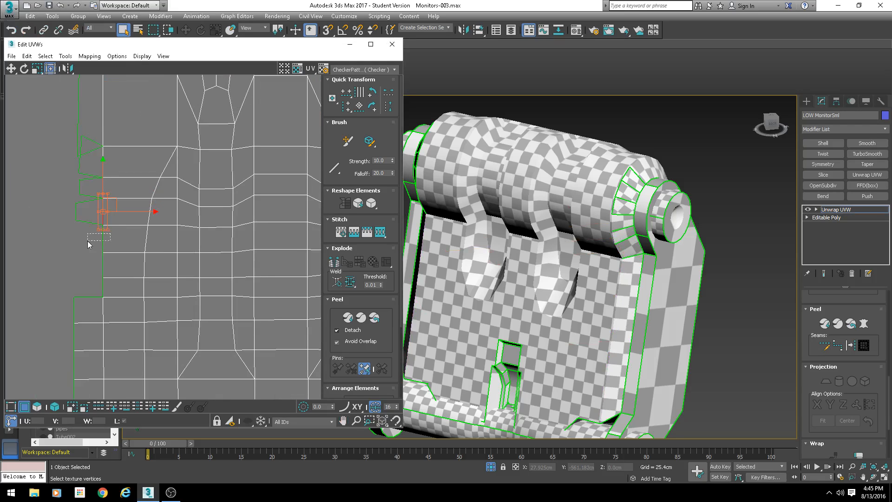
{"action": "left_click", "coordinate": [106, 240]}
{"action": "key", "text": "s"}
{"action": "key", "text": "Return"}
{"action": "left_click", "coordinate": [106, 265]}
{"action": "key", "text": "s"}
{"action": "key", "text": "Return"}
{"action": "left_click", "coordinate": [107, 286]}
{"action": "key", "text": "s"}
{"action": "key", "text": "Return"}
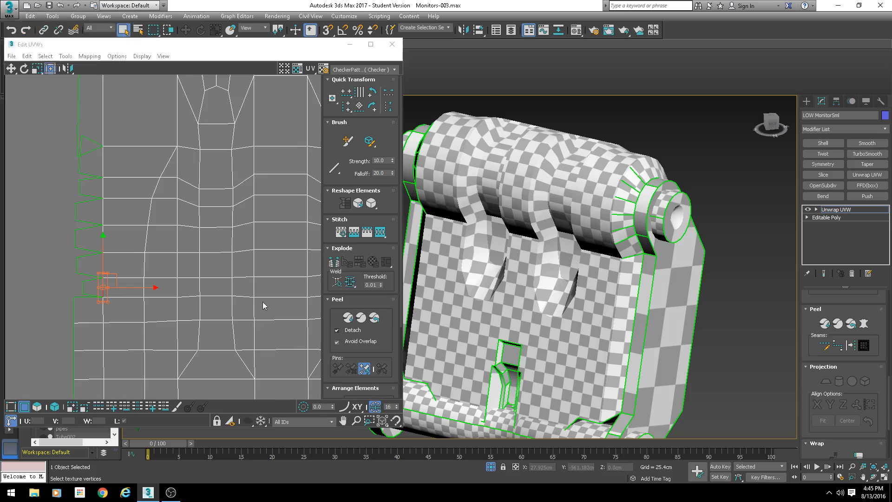
- Stitch the upper right-border edges of the front shell to the adjacent strip one at a time
{"action": "middle_click_drag", "start_coordinate": [263, 302], "coordinate": [108, 268]}
{"action": "middle_click_drag", "start_coordinate": [285, 265], "coordinate": [199, 255]}
{"action": "left_click", "coordinate": [218, 245]}
{"action": "key", "text": "s"}
{"action": "key", "text": "Return"}
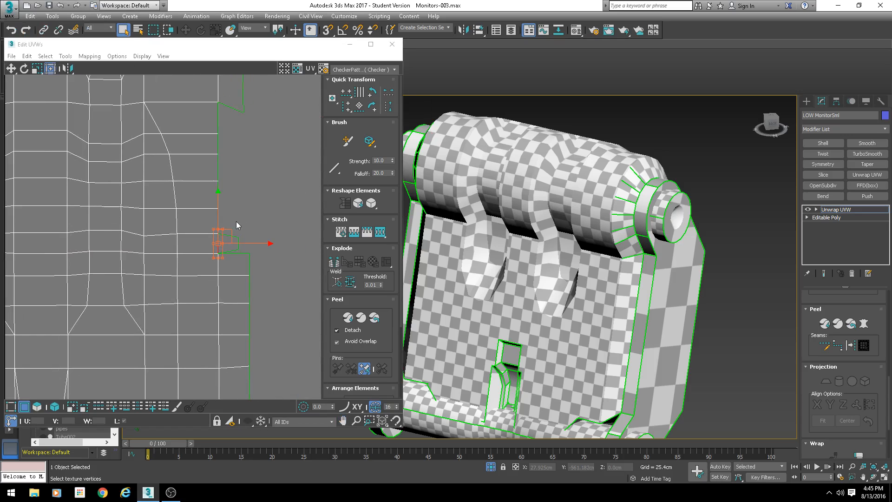
{"action": "left_click", "coordinate": [217, 223]}
{"action": "key", "text": "s"}
{"action": "key", "text": "Return"}
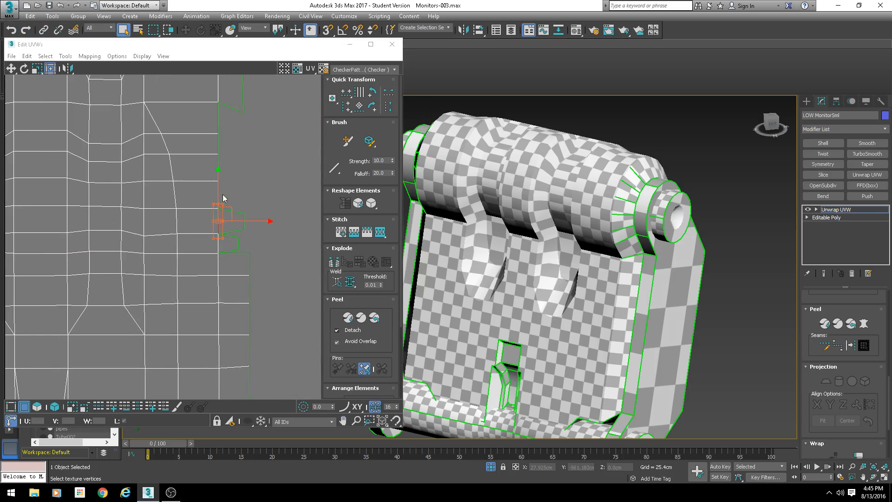
{"action": "left_click", "coordinate": [218, 194]}
{"action": "key", "text": "s"}
{"action": "key", "text": "Return"}
{"action": "left_click", "coordinate": [216, 143]}
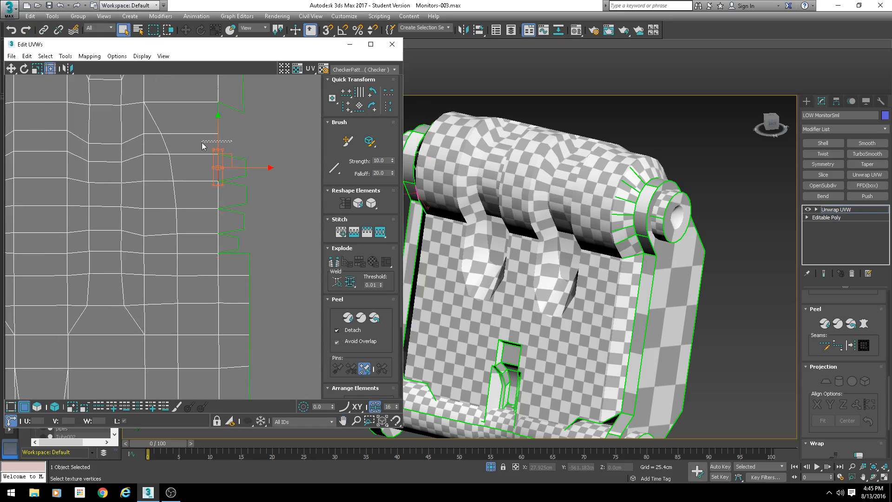
{"action": "left_click", "coordinate": [218, 118]}
{"action": "key", "text": "s"}
{"action": "key", "text": "Return"}
- Stitch the remaining right-border edges of the front shell to the adjacent strip
{"action": "scroll", "coordinate": [264, 149], "scroll_direction": "down", "scroll_amount": 5}
{"action": "middle_click_drag", "start_coordinate": [247, 92], "coordinate": [244, 187]}
{"action": "scroll", "coordinate": [244, 187], "scroll_direction": "up", "scroll_amount": 7}
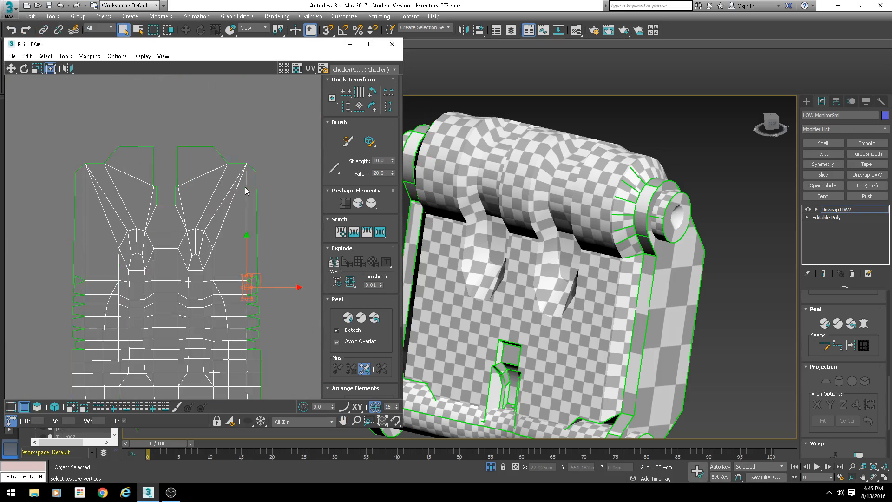
{"action": "scroll", "coordinate": [269, 225], "scroll_direction": "down", "scroll_amount": 2}
{"action": "middle_click_drag", "start_coordinate": [261, 343], "coordinate": [233, 181]}
{"action": "scroll", "coordinate": [243, 233], "scroll_direction": "up", "scroll_amount": 2}
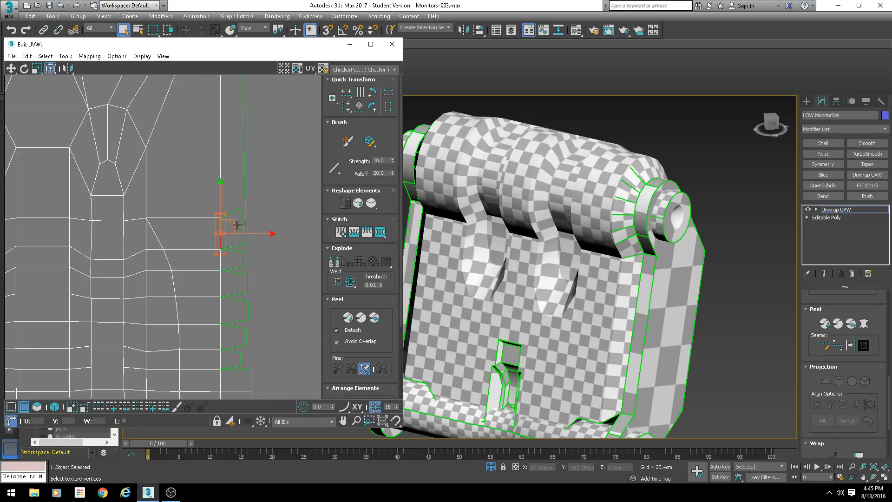
{"action": "left_click", "coordinate": [236, 224]}
{"action": "key", "text": "s"}
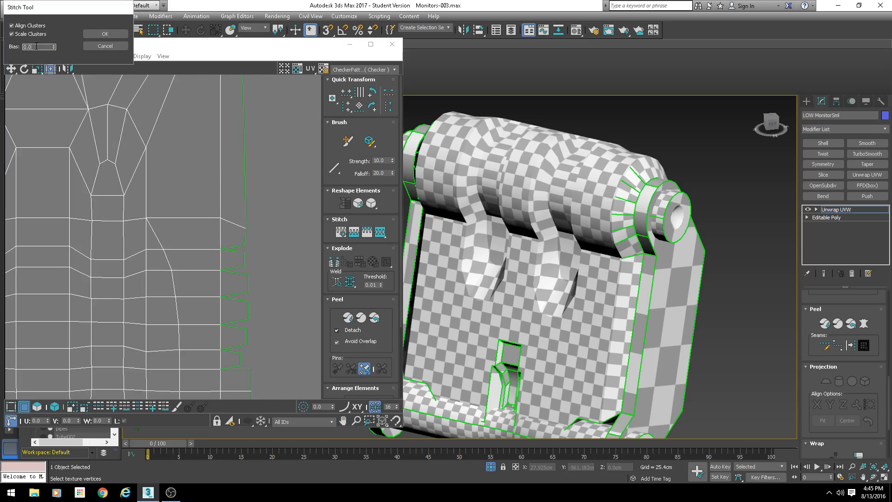
{"action": "left_click", "coordinate": [105, 34]}
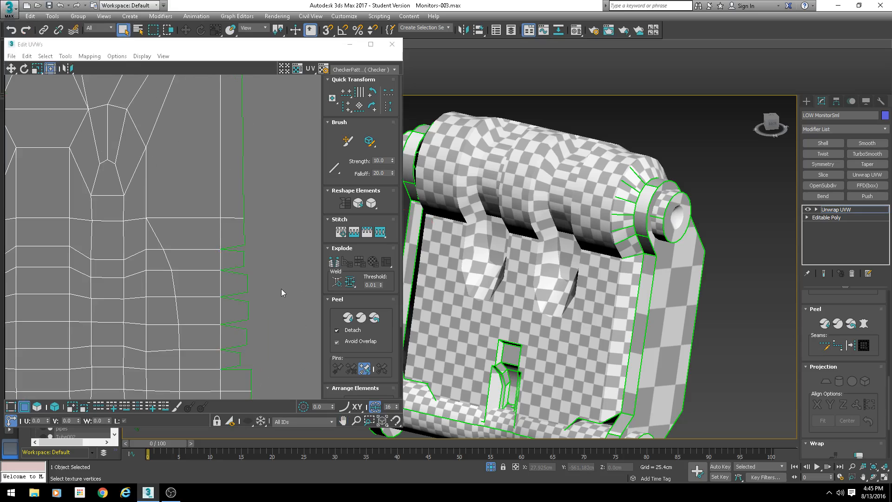
{"action": "middle_click_drag", "start_coordinate": [243, 259], "coordinate": [203, 207]}
{"action": "left_click", "coordinate": [195, 199]}
{"action": "key", "text": "s"}
{"action": "key", "text": "Return"}
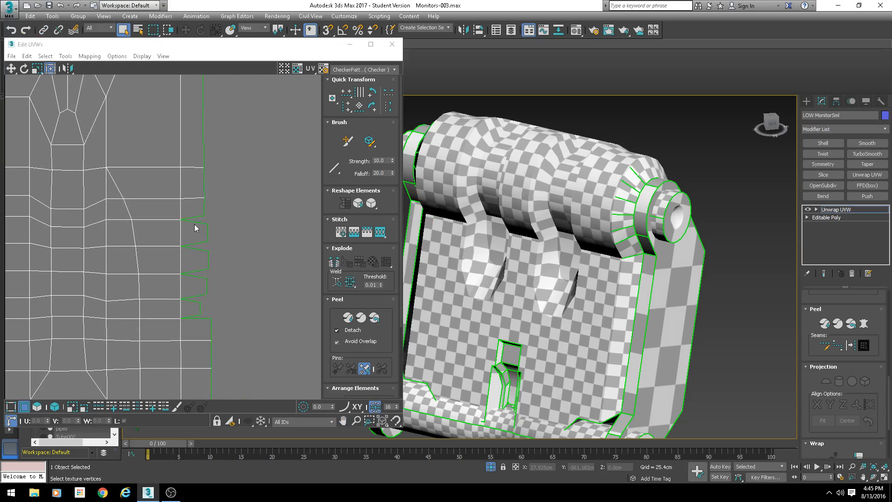
- Stitch the lower right-border edges of the front shell to the adjacent strip one at a time
{"action": "left_click", "coordinate": [195, 222]}
{"action": "key", "text": "s"}
{"action": "key", "text": "Return"}
{"action": "left_click", "coordinate": [196, 249]}
{"action": "key", "text": "s"}
{"action": "key", "text": "Return"}
{"action": "left_click", "coordinate": [191, 279]}
{"action": "key", "text": "s"}
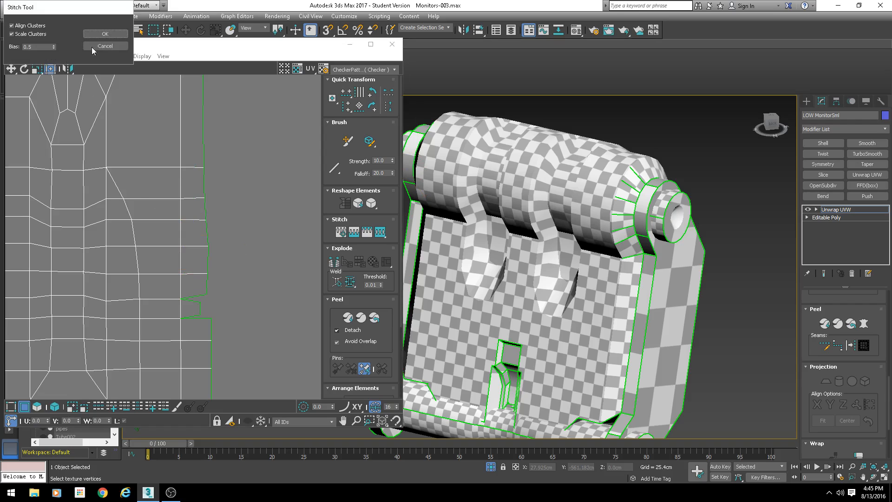
{"action": "key", "text": "Return"}
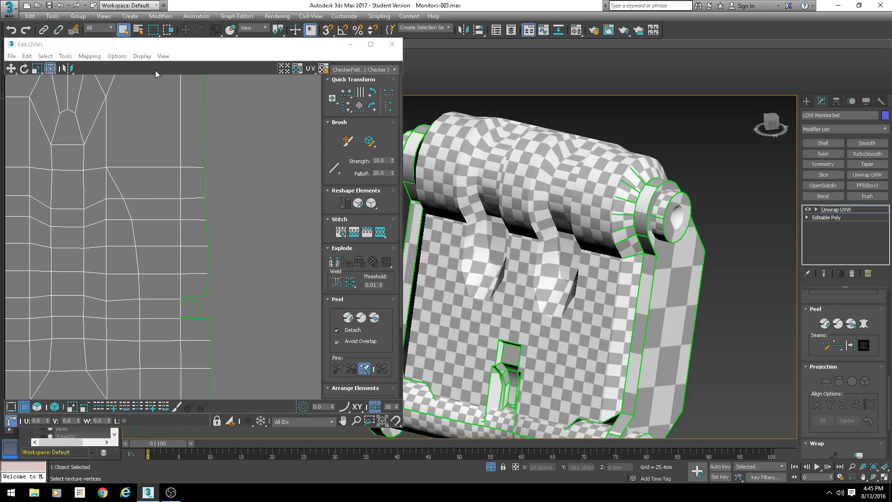
{"action": "left_click", "coordinate": [182, 316]}
{"action": "key", "text": "s"}
{"action": "key", "text": "Return"}
{"action": "left_click", "coordinate": [194, 320]}
{"action": "key", "text": "s"}
{"action": "key", "text": "Return"}
- Stitch the top jagged left-border edge of the shell to its side strip
{"action": "middle_click_drag", "start_coordinate": [53, 227], "coordinate": [163, 230]}
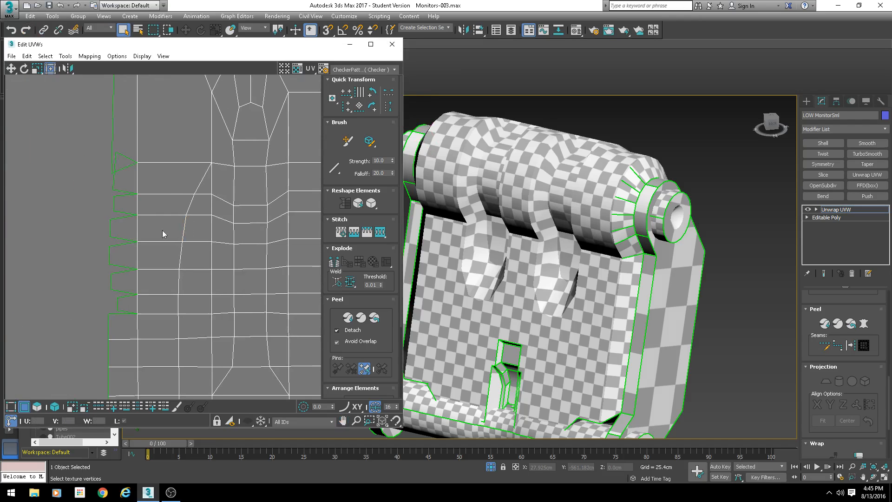
{"action": "left_click", "coordinate": [122, 159]}
{"action": "key", "text": "s"}
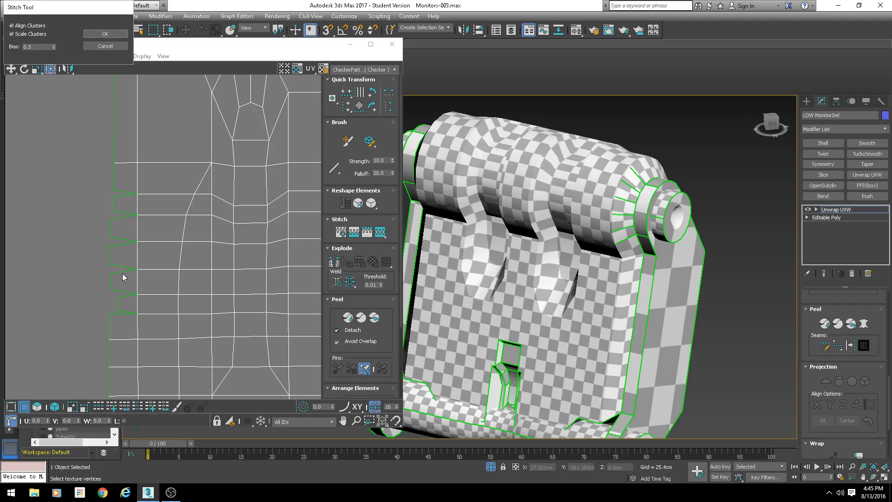
{"action": "left_click", "coordinate": [107, 36]}
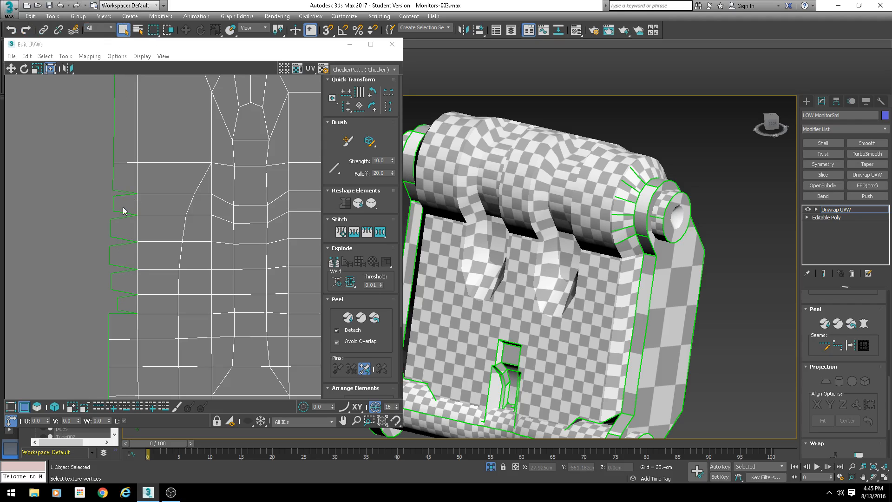
- Try stitching the next left-border edge with a stitch bias of 0, then undo it
{"action": "left_click", "coordinate": [125, 192]}
{"action": "key", "text": "s"}
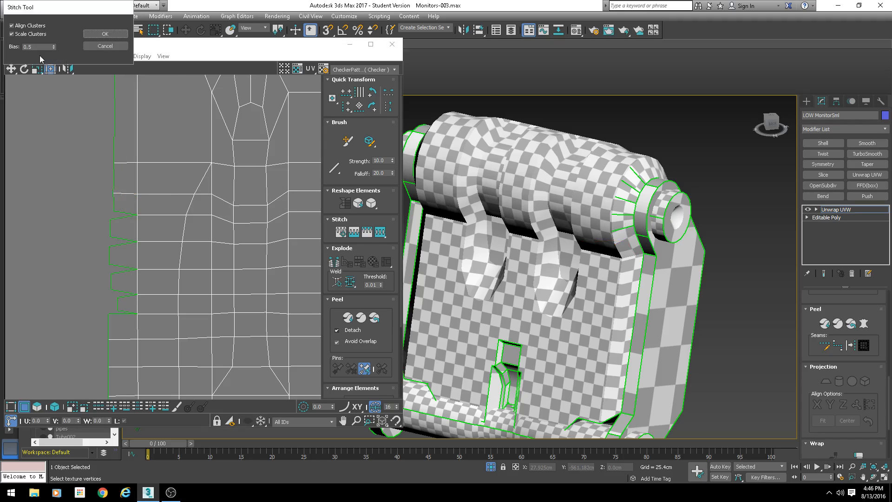
{"action": "left_click_drag", "start_coordinate": [37, 47], "coordinate": [5, 52]}
{"action": "left_click", "coordinate": [105, 33]}
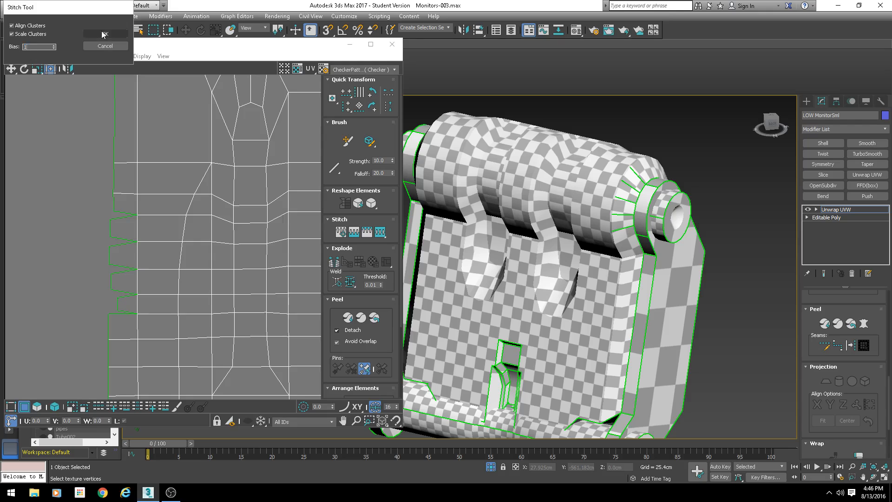
{"action": "left_click", "coordinate": [127, 214]}
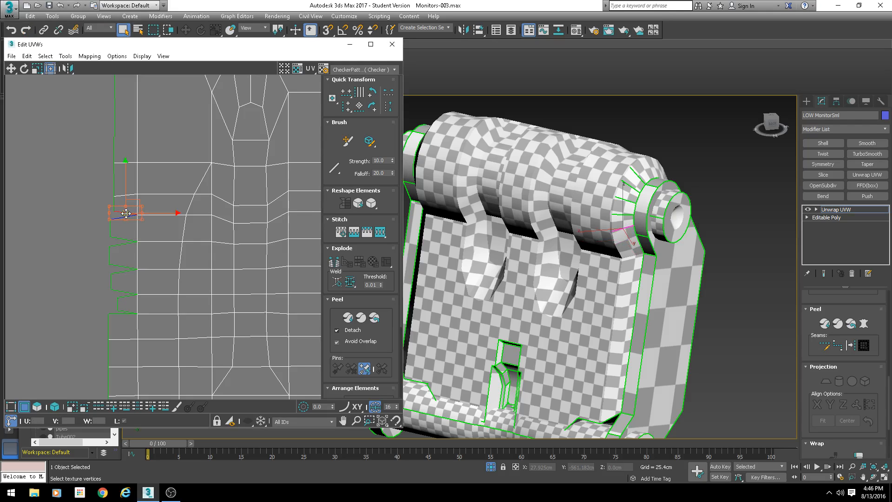
{"action": "key", "text": "ctrl+s"}
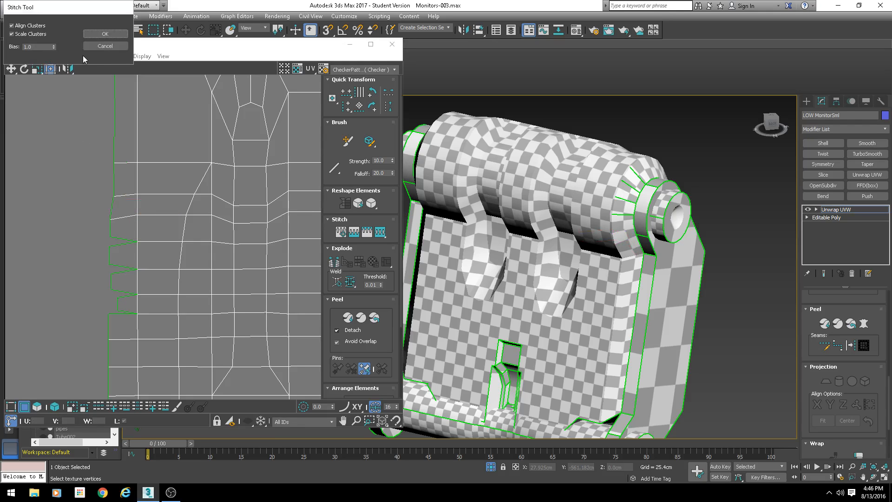
{"action": "left_click", "coordinate": [103, 47]}
{"action": "key", "text": "ctrl+z"}
{"action": "key", "text": "ctrl+z"}
- Stitch the next left-border edges to the side strip with a stitch bias of 0.5
{"action": "left_click", "coordinate": [128, 191]}
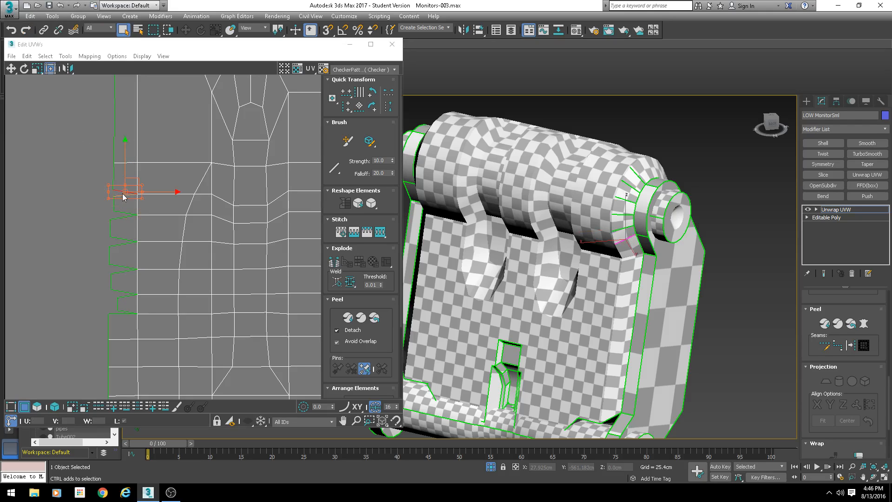
{"action": "key", "text": "ctrl+s"}
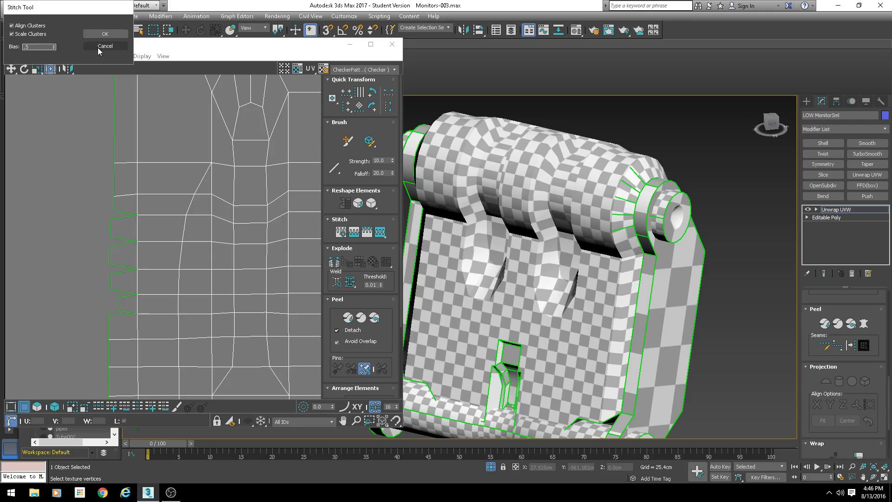
{"action": "left_click", "coordinate": [105, 34]}
{"action": "left_click", "coordinate": [124, 214]}
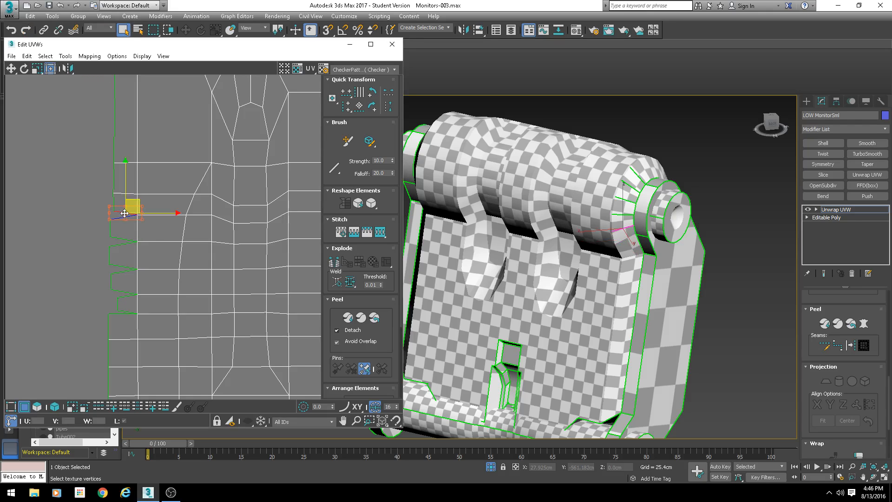
{"action": "key", "text": "ctrl+s"}
{"action": "key", "text": "Return"}
{"action": "key", "text": "ctrl+s"}
{"action": "key", "text": "Return"}
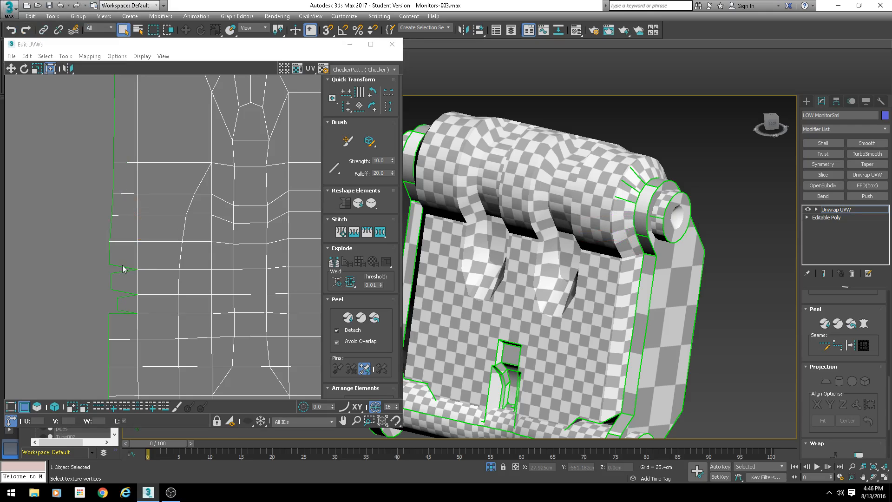
- Stitch the lower left-border edges to the side strip one by one
{"action": "left_click", "coordinate": [124, 265]}
{"action": "key", "text": "ctrl+s"}
{"action": "key", "text": "Return"}
{"action": "left_click", "coordinate": [121, 291]}
{"action": "key", "text": "ctrl+s"}
{"action": "key", "text": "Return"}
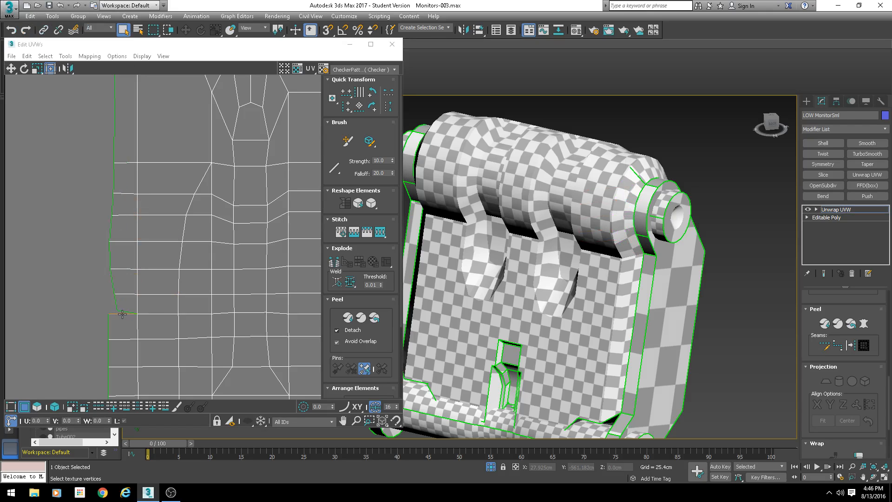
{"action": "left_click", "coordinate": [122, 314]}
{"action": "key", "text": "ctrl+s"}
{"action": "key", "text": "Return"}
- Select the shell's left border column and align it into a straight vertical line
{"action": "scroll", "coordinate": [107, 282], "scroll_direction": "down", "scroll_amount": 5}
{"action": "middle_click_drag", "start_coordinate": [106, 281], "coordinate": [129, 220]}
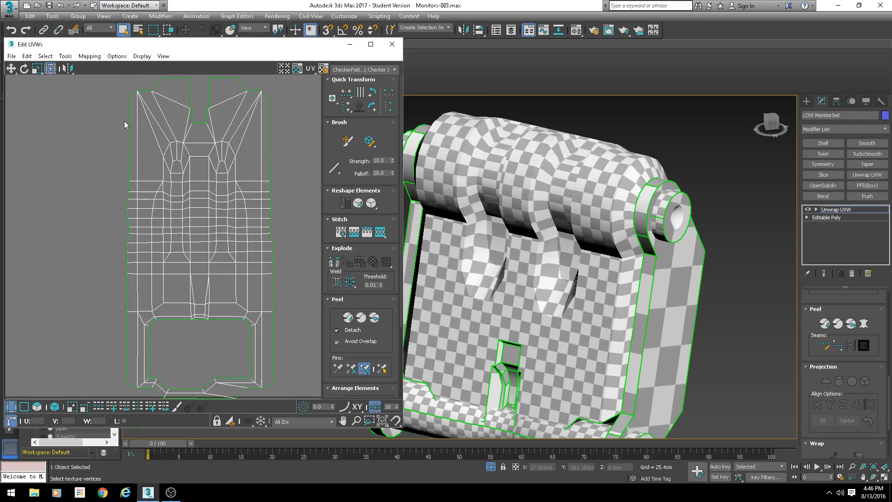
{"action": "left_click_drag", "start_coordinate": [117, 91], "coordinate": [132, 391]}
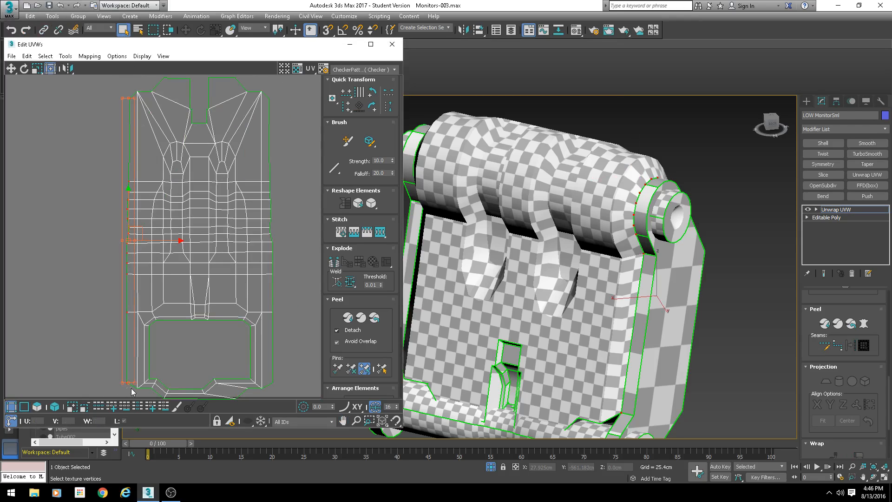
{"action": "scroll", "coordinate": [166, 138], "scroll_direction": "up", "scroll_amount": 2}
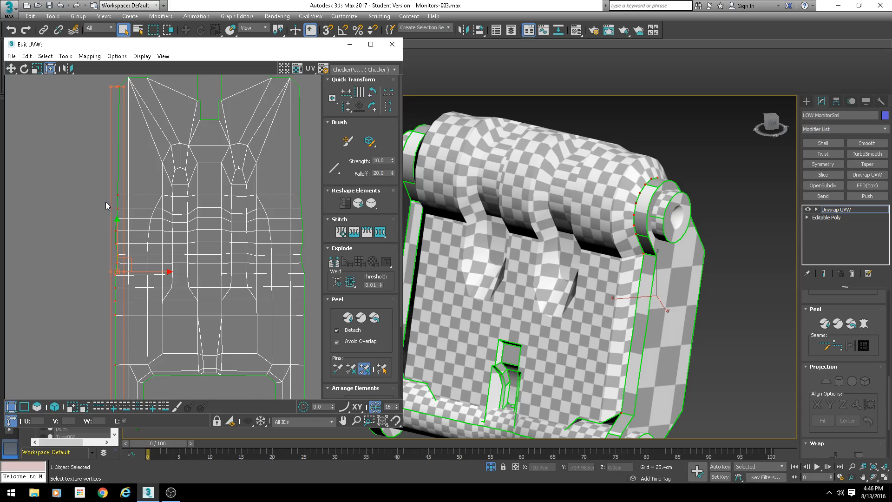
{"action": "scroll", "coordinate": [126, 158], "scroll_direction": "down", "scroll_amount": 3}
{"action": "scroll", "coordinate": [154, 216], "scroll_direction": "up", "scroll_amount": 2}
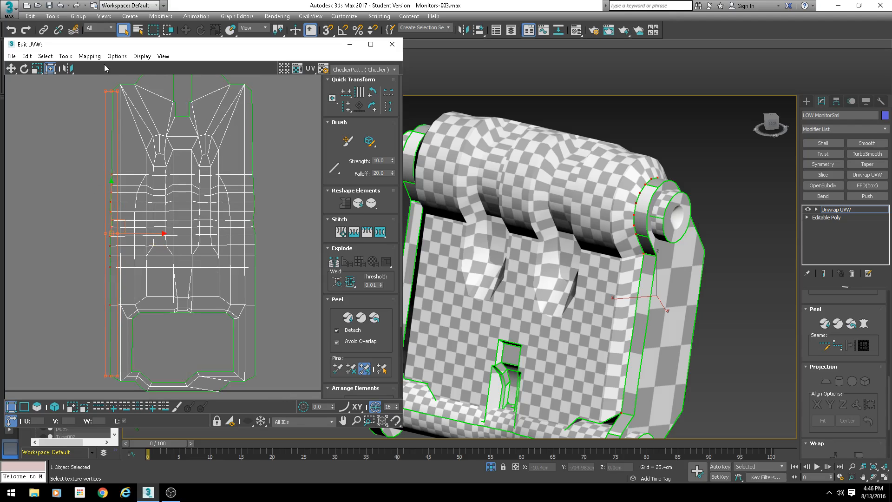
{"action": "left_click", "coordinate": [347, 108]}
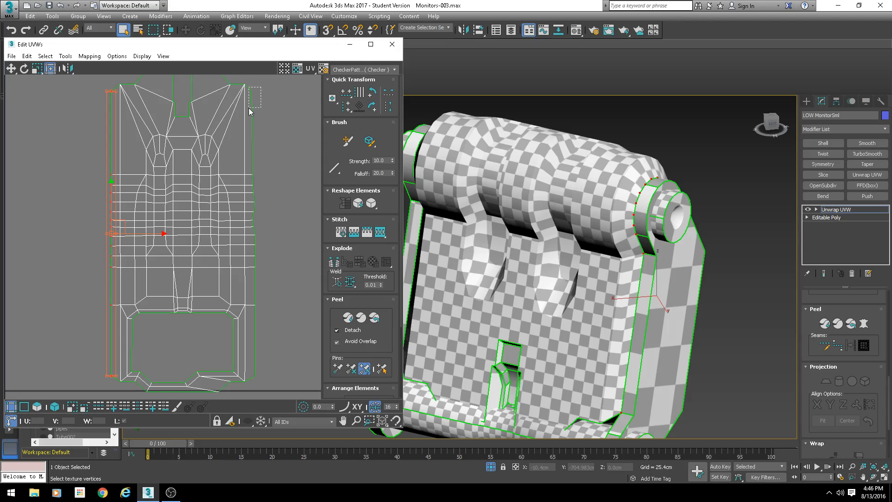
- Select the shell's right border column and align it into a straight vertical line
{"action": "left_click_drag", "start_coordinate": [249, 111], "coordinate": [274, 260]}
{"action": "middle_click_drag", "start_coordinate": [272, 267], "coordinate": [261, 175]}
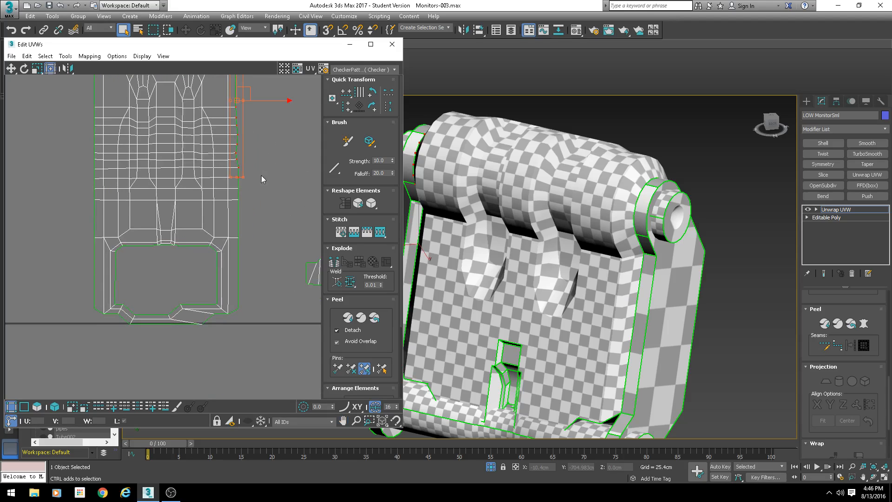
{"action": "left_click_drag", "start_coordinate": [261, 175], "coordinate": [233, 321], "text": "ctrl"}
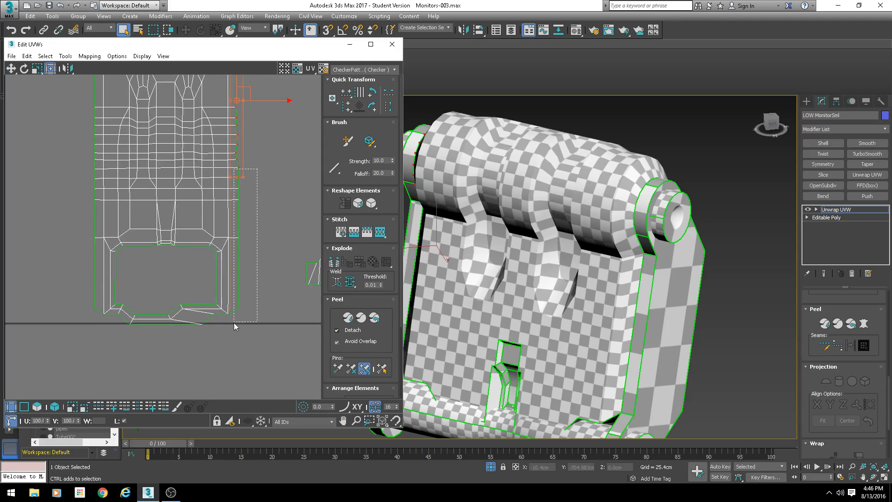
{"action": "left_click", "coordinate": [346, 106]}
{"action": "scroll", "coordinate": [255, 225], "scroll_direction": "down", "scroll_amount": 2}
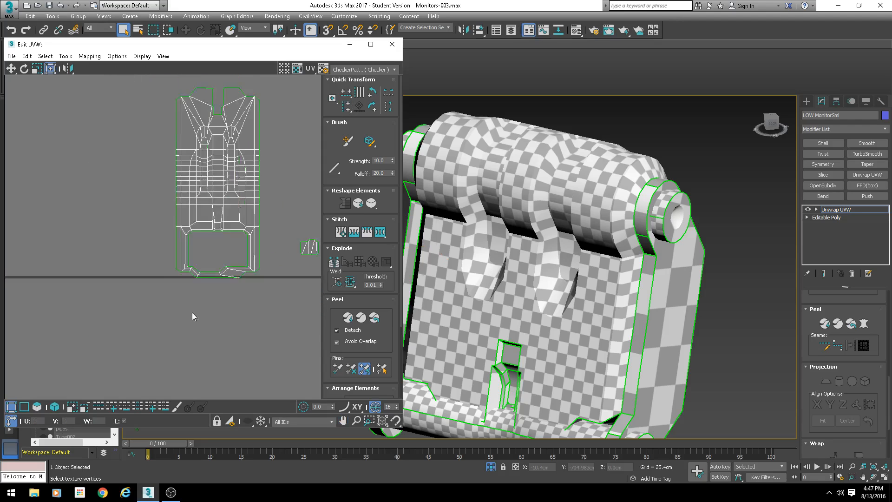
{"action": "scroll", "coordinate": [193, 316], "scroll_direction": "up", "scroll_amount": 1}
- Try stitching the small slot shell's edges into the notch at the top of the front shell
{"action": "left_click", "coordinate": [25, 408]}
{"action": "middle_click_drag", "start_coordinate": [297, 204], "coordinate": [194, 249]}
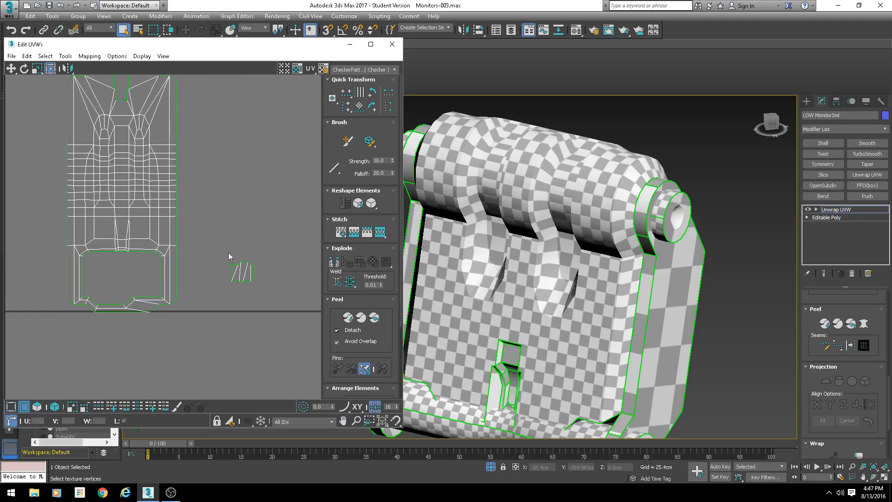
{"action": "left_click_drag", "start_coordinate": [227, 252], "coordinate": [261, 290]}
{"action": "scroll", "coordinate": [508, 280], "scroll_direction": "down", "scroll_amount": 2}
{"action": "middle_click_drag", "start_coordinate": [508, 281], "coordinate": [529, 293], "text": "alt"}
{"action": "middle_click_drag", "start_coordinate": [529, 292], "coordinate": [511, 262]}
{"action": "scroll", "coordinate": [509, 261], "scroll_direction": "up", "scroll_amount": 4}
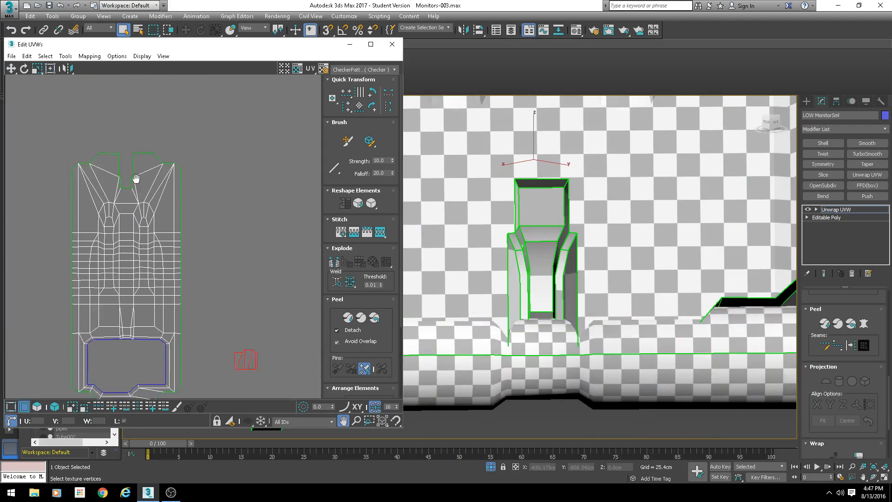
{"action": "scroll", "coordinate": [110, 210], "scroll_direction": "up", "scroll_amount": 5}
{"action": "left_click_drag", "start_coordinate": [104, 236], "coordinate": [112, 252]}
{"action": "key", "text": "s"}
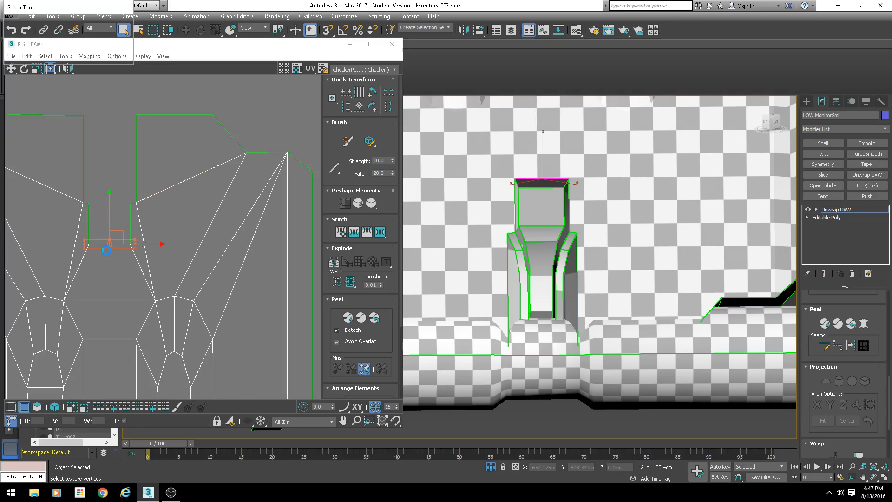
{"action": "right_click", "coordinate": [54, 47]}
{"action": "left_click", "coordinate": [110, 34]}
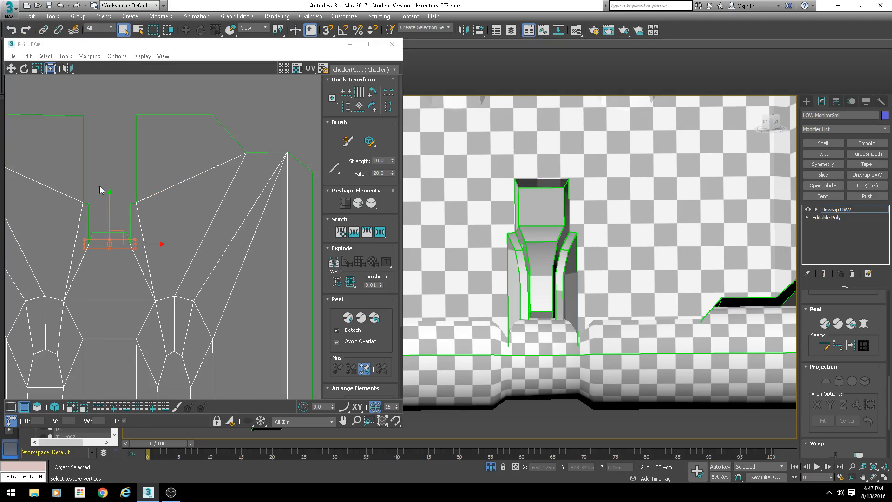
{"action": "left_click_drag", "start_coordinate": [93, 212], "coordinate": [86, 219]}
{"action": "key", "text": "s"}
{"action": "key", "text": "Return"}
- Stitch one more slot edge, then undo all the slot-shell stitches
{"action": "scroll", "coordinate": [136, 230], "scroll_direction": "up", "scroll_amount": 2}
{"action": "left_click", "coordinate": [130, 218]}
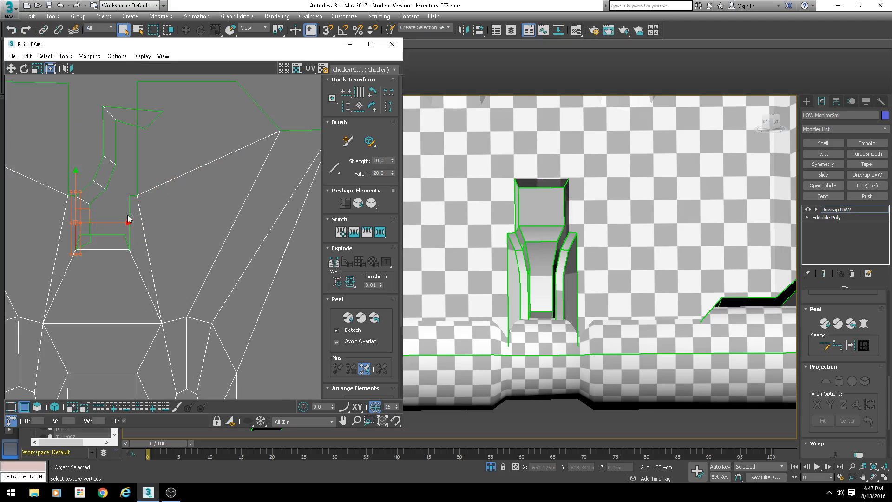
{"action": "key", "text": "s"}
{"action": "key", "text": "Return"}
{"action": "middle_click_drag", "start_coordinate": [141, 232], "coordinate": [235, 255]}
{"action": "mouse_move", "coordinate": [516, 279]}
{"action": "middle_mouse_down", "text": "alt"}
{"action": "mouse_move", "coordinate": [509, 295]}
{"action": "mouse_move", "coordinate": [514, 271]}
{"action": "middle_mouse_up", "text": "alt"}
{"action": "key", "text": "ctrl+z"}
{"action": "key", "text": "ctrl+z"}
{"action": "key", "text": "ctrl+z"}
{"action": "key", "text": "ctrl+z"}
{"action": "key", "text": "ctrl+z"}
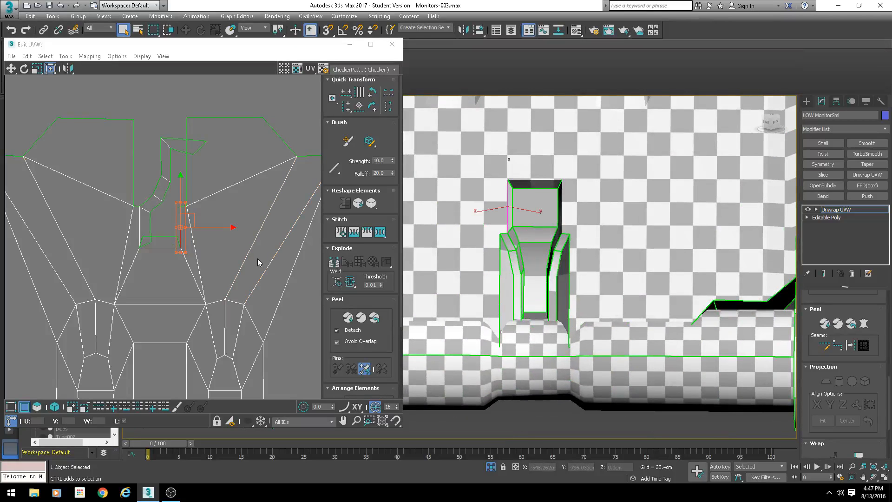
{"action": "key", "text": "ctrl+z"}
{"action": "key", "text": "ctrl+z"}
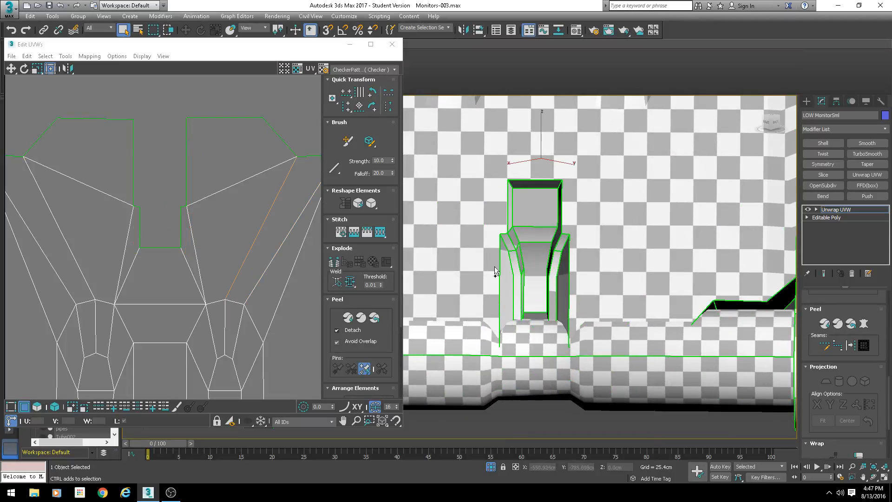
- Examine the slot area of the model in the viewport and its shells in the UV editor
{"action": "scroll", "coordinate": [467, 196], "scroll_direction": "up", "scroll_amount": 3}
{"action": "mouse_move", "coordinate": [533, 197]}
{"action": "middle_mouse_down", "text": "alt"}
{"action": "mouse_move", "coordinate": [508, 197]}
{"action": "mouse_move", "coordinate": [529, 199]}
{"action": "middle_mouse_up", "text": "alt"}
{"action": "scroll", "coordinate": [281, 224], "scroll_direction": "down", "scroll_amount": 4}
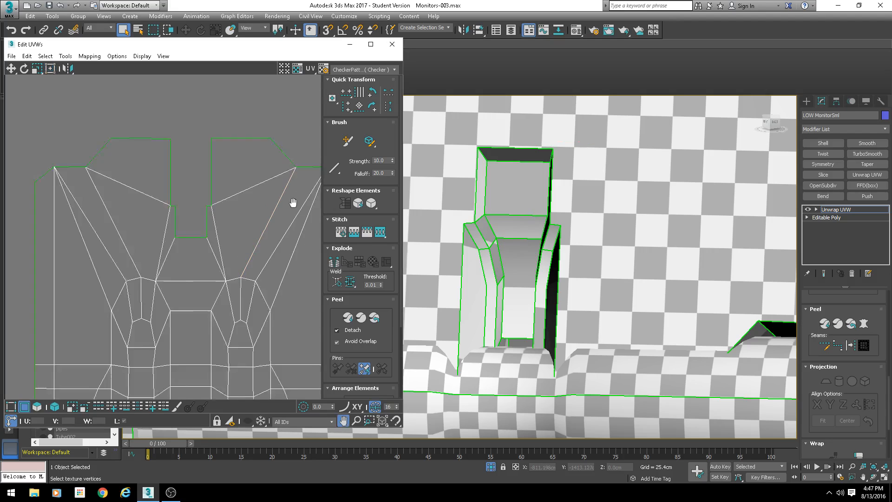
{"action": "scroll", "coordinate": [197, 323], "scroll_direction": "down", "scroll_amount": 2}
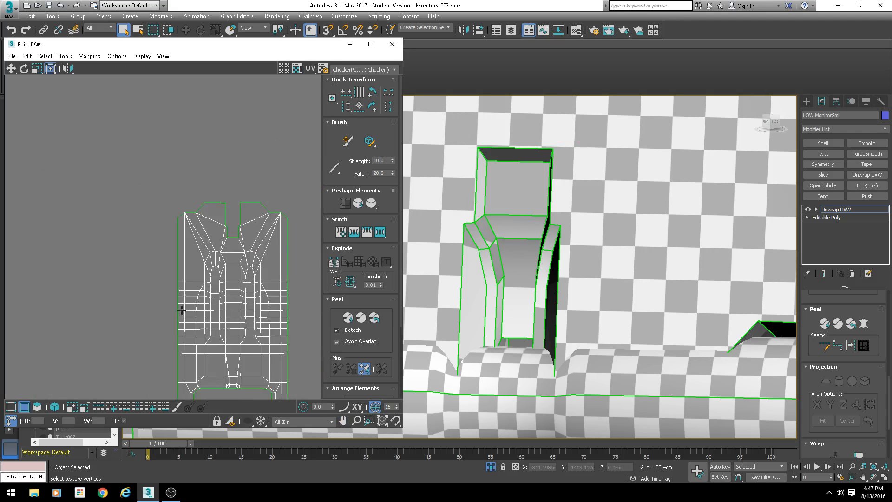
{"action": "left_click", "coordinate": [38, 408]}
{"action": "middle_click_drag", "start_coordinate": [239, 324], "coordinate": [228, 269]}
{"action": "scroll", "coordinate": [228, 268], "scroll_direction": "up", "scroll_amount": 2}
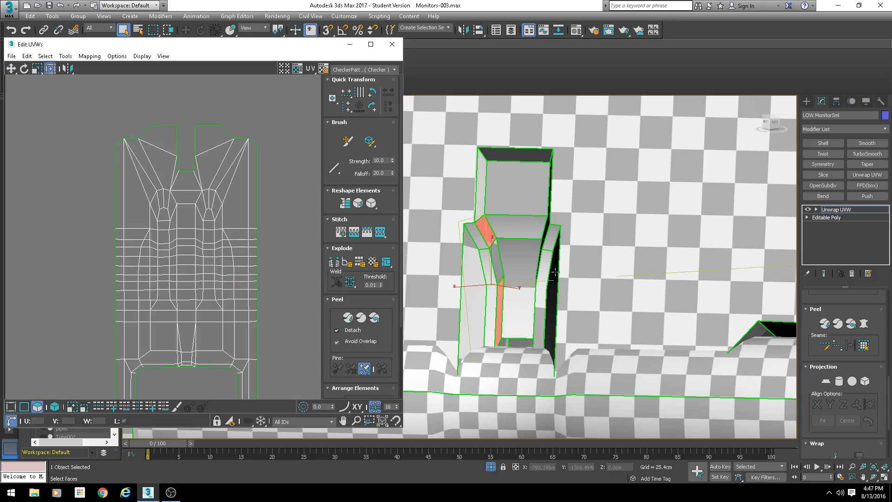
{"action": "scroll", "coordinate": [568, 222], "scroll_direction": "down", "scroll_amount": 8}
{"action": "middle_click_drag", "start_coordinate": [571, 174], "coordinate": [566, 202]}
{"action": "scroll", "coordinate": [559, 201], "scroll_direction": "up", "scroll_amount": 4}
{"action": "middle_click_drag", "start_coordinate": [509, 161], "coordinate": [568, 170], "text": "alt"}
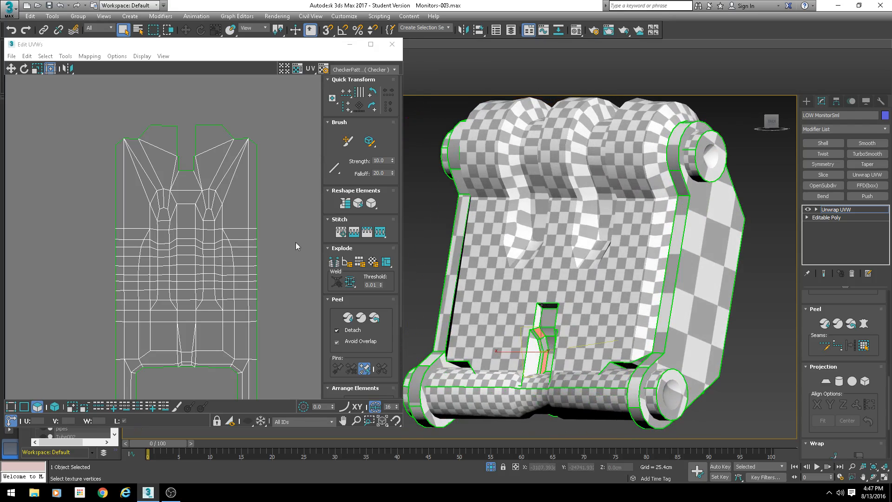
{"action": "scroll", "coordinate": [548, 307], "scroll_direction": "up", "scroll_amount": 8}
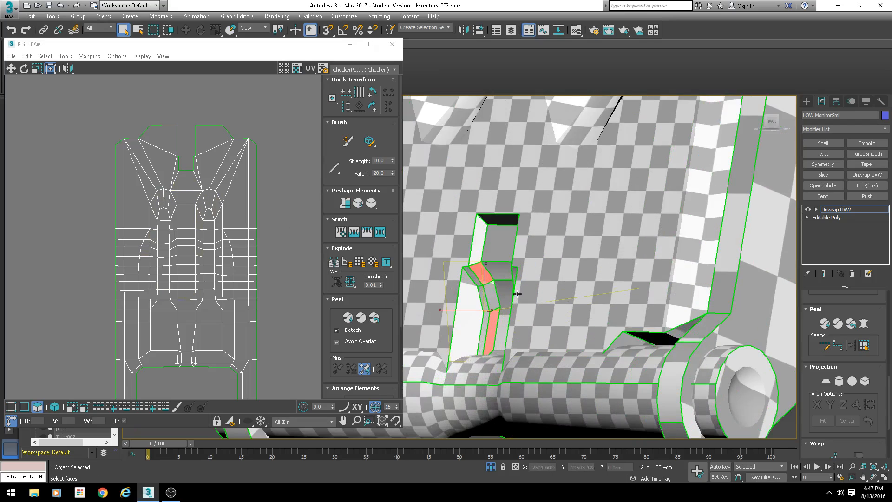
{"action": "middle_click_drag", "start_coordinate": [510, 297], "coordinate": [484, 336], "text": "alt"}
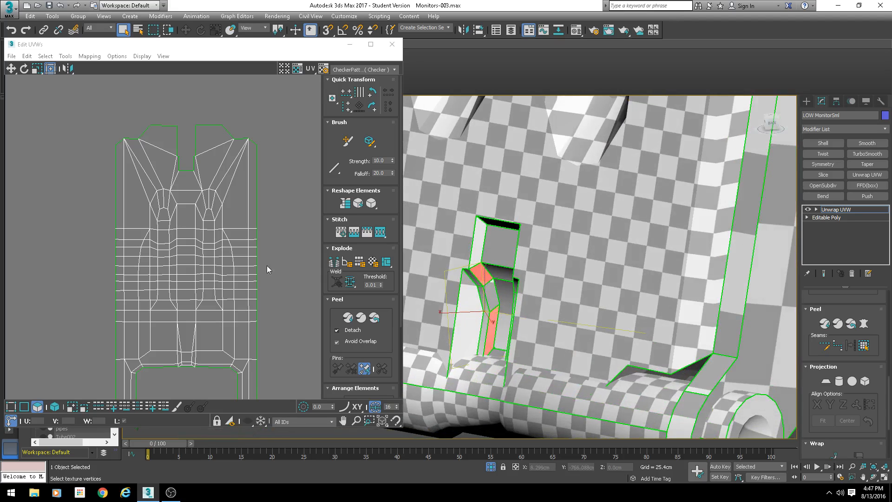
{"action": "scroll", "coordinate": [267, 266], "scroll_direction": "down", "scroll_amount": 2}
{"action": "middle_click_drag", "start_coordinate": [266, 266], "coordinate": [249, 228]}
{"action": "scroll", "coordinate": [204, 200], "scroll_direction": "up", "scroll_amount": 5}
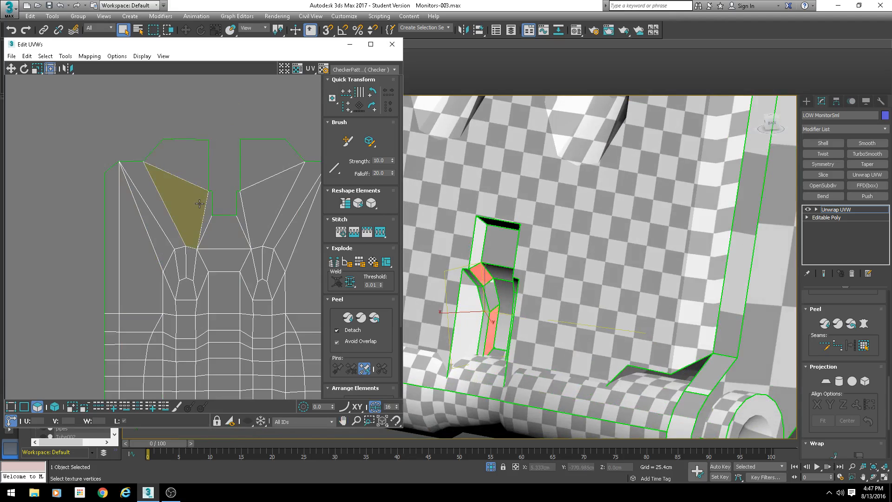
{"action": "scroll", "coordinate": [215, 241], "scroll_direction": "down", "scroll_amount": 3}
{"action": "middle_click_drag", "start_coordinate": [267, 272], "coordinate": [190, 217]}
{"action": "scroll", "coordinate": [304, 293], "scroll_direction": "down", "scroll_amount": 3}
{"action": "middle_click_drag", "start_coordinate": [314, 304], "coordinate": [162, 166]}
{"action": "scroll", "coordinate": [470, 286], "scroll_direction": "up", "scroll_amount": 2}
{"action": "middle_click_drag", "start_coordinate": [434, 332], "coordinate": [533, 306], "text": "alt"}
- Select the slot's inner faces and flatten their mapping, then move the resulting shells to an empty area of UV space
{"action": "left_click", "coordinate": [521, 319]}
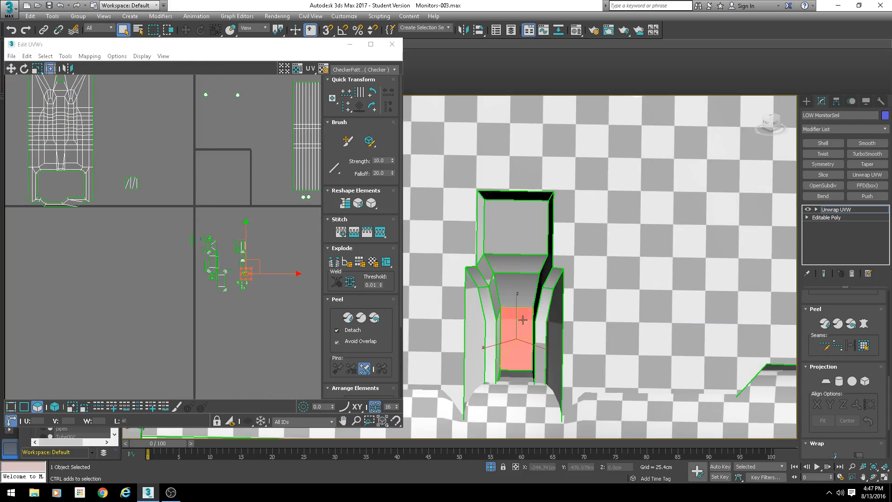
{"action": "left_click", "coordinate": [523, 289], "text": "ctrl"}
{"action": "scroll", "coordinate": [809, 328], "scroll_direction": "up", "scroll_amount": 8}
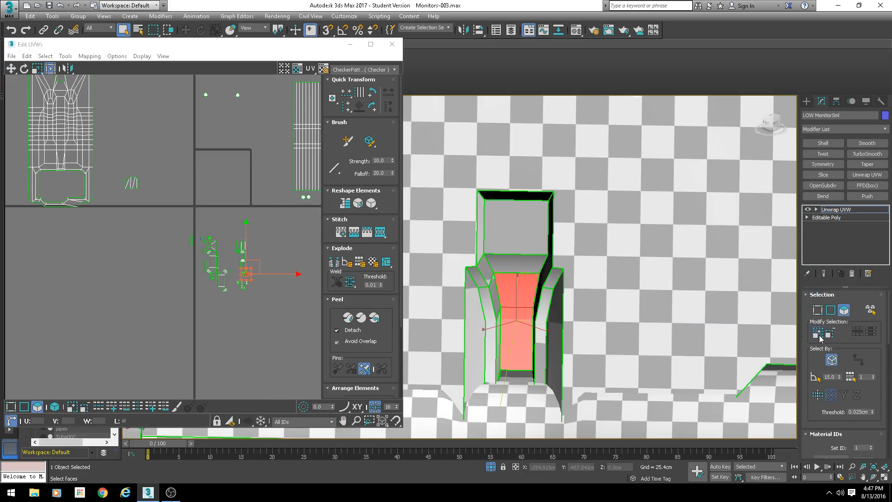
{"action": "left_click", "coordinate": [817, 332]}
{"action": "left_click", "coordinate": [817, 332]}
{"action": "left_click", "coordinate": [456, 187], "text": "alt"}
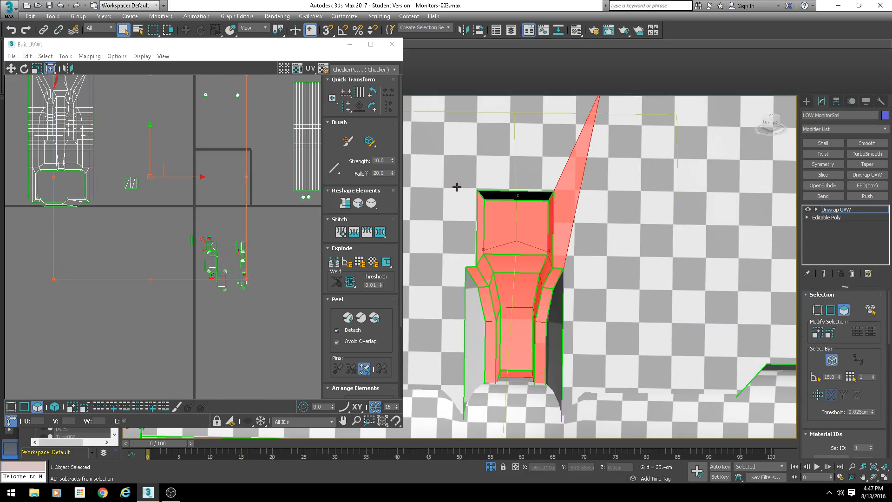
{"action": "left_click", "coordinate": [566, 194], "text": "alt"}
{"action": "left_click", "coordinate": [526, 196], "text": "ctrl"}
{"action": "middle_click_drag", "start_coordinate": [523, 255], "coordinate": [492, 280], "text": "alt"}
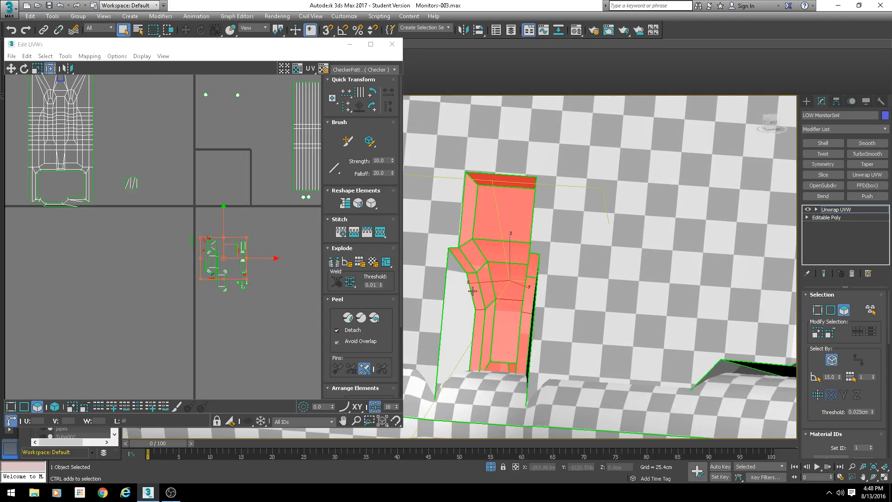
{"action": "left_click", "coordinate": [464, 303], "text": "ctrl"}
{"action": "middle_click_drag", "start_coordinate": [488, 356], "coordinate": [553, 302], "text": "alt"}
{"action": "left_click", "coordinate": [557, 333], "text": "ctrl"}
{"action": "scroll", "coordinate": [564, 367], "scroll_direction": "down", "scroll_amount": 5}
{"action": "scroll", "coordinate": [515, 337], "scroll_direction": "up", "scroll_amount": 4}
{"action": "left_click", "coordinate": [514, 337], "text": "ctrl"}
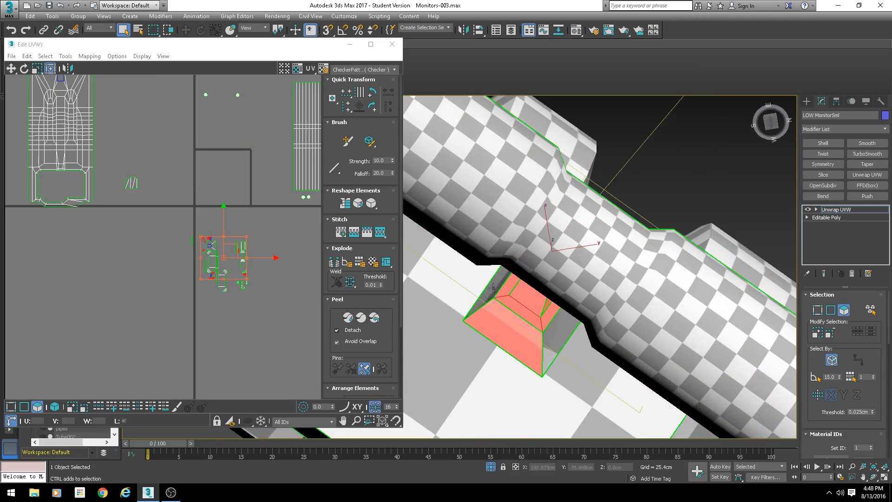
{"action": "left_click", "coordinate": [493, 287], "text": "ctrl"}
{"action": "left_click", "coordinate": [558, 333], "text": "ctrl"}
{"action": "mouse_move", "coordinate": [559, 333]}
{"action": "middle_mouse_down", "text": "alt"}
{"action": "mouse_move", "coordinate": [599, 319]}
{"action": "mouse_move", "coordinate": [574, 371]}
{"action": "mouse_move", "coordinate": [497, 355]}
{"action": "middle_mouse_up", "text": "alt"}
{"action": "key", "text": "F3"}
{"action": "key", "text": "F3"}
{"action": "scroll", "coordinate": [227, 199], "scroll_direction": "down", "scroll_amount": 3}
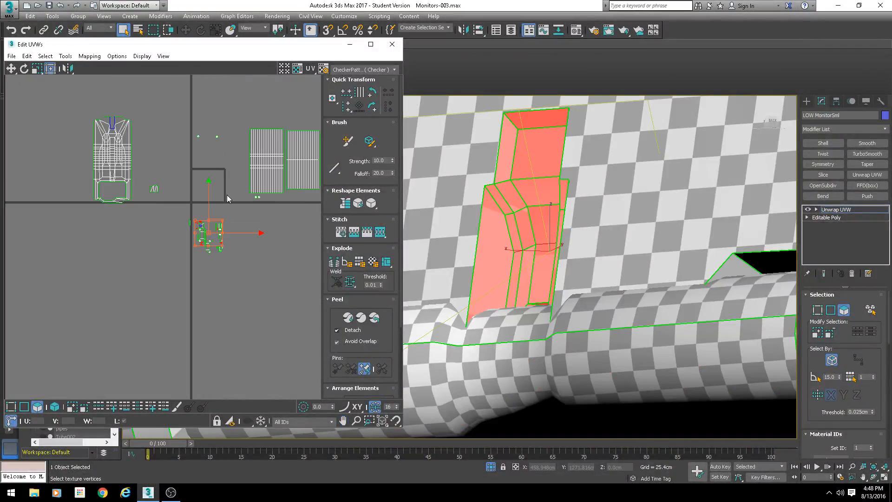
{"action": "left_click", "coordinate": [93, 56]}
{"action": "left_click", "coordinate": [97, 67]}
{"action": "left_click", "coordinate": [130, 66]}
{"action": "scroll", "coordinate": [214, 180], "scroll_direction": "up", "scroll_amount": 4}
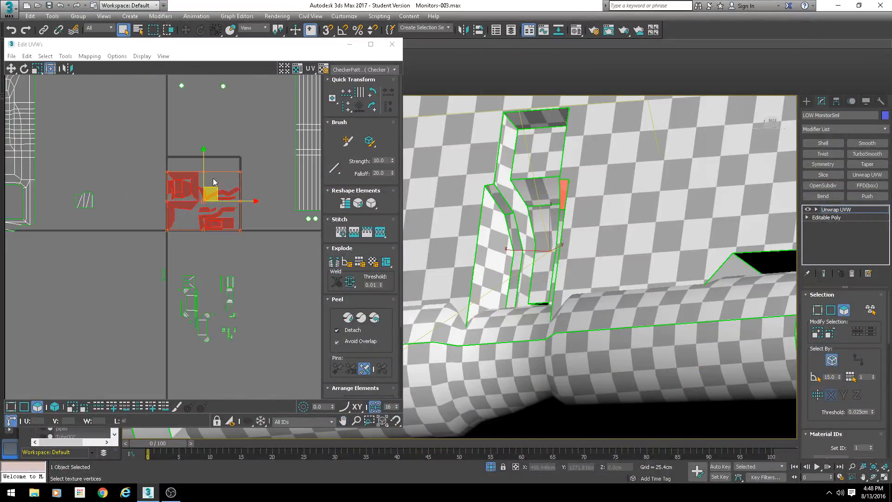
{"action": "scroll", "coordinate": [171, 84], "scroll_direction": "down", "scroll_amount": 2}
{"action": "middle_click_drag", "start_coordinate": [214, 180], "coordinate": [224, 117]}
{"action": "left_click_drag", "start_coordinate": [221, 120], "coordinate": [103, 215]}
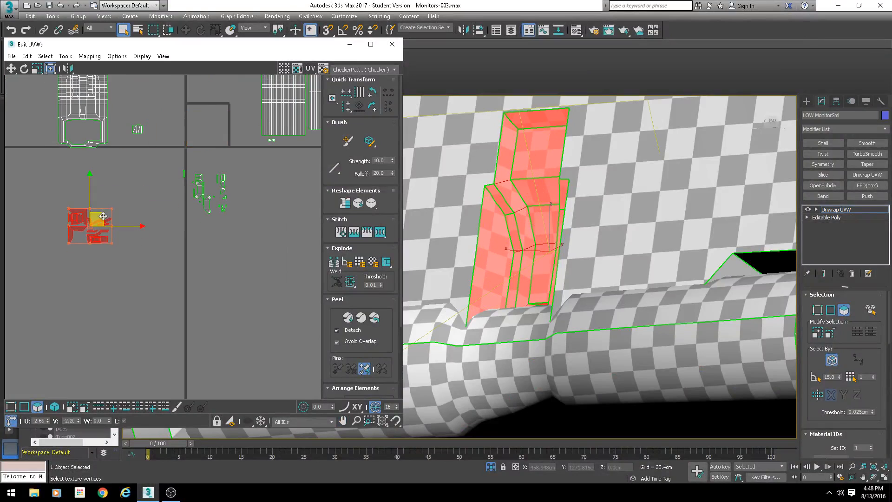
{"action": "middle_click_drag", "start_coordinate": [103, 215], "coordinate": [184, 220]}
- Select the slot's top face shell and move it beside the other slot shells
{"action": "scroll", "coordinate": [186, 220], "scroll_direction": "up", "scroll_amount": 4}
{"action": "middle_click_drag", "start_coordinate": [538, 211], "coordinate": [584, 239], "text": "alt"}
{"action": "scroll", "coordinate": [548, 262], "scroll_direction": "up", "scroll_amount": 3}
{"action": "middle_click_drag", "start_coordinate": [548, 263], "coordinate": [557, 209], "text": "alt"}
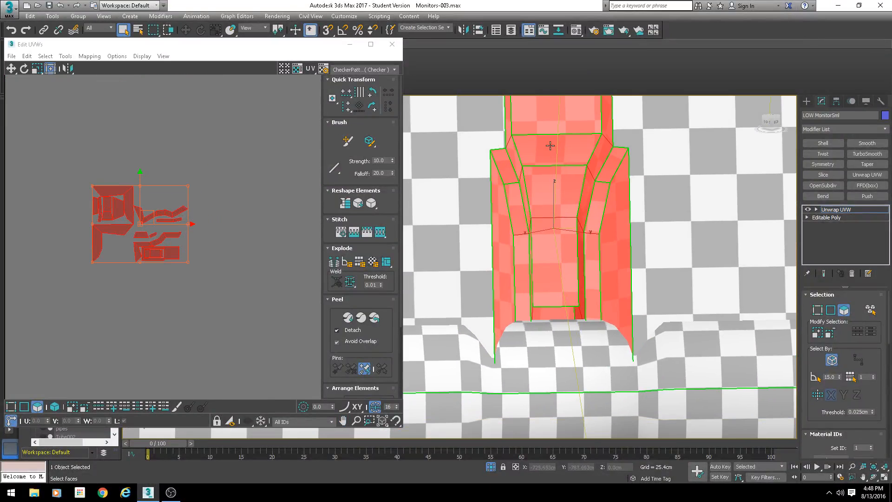
{"action": "left_click", "coordinate": [547, 126]}
{"action": "middle_click_drag", "start_coordinate": [153, 235], "coordinate": [166, 268]}
{"action": "scroll", "coordinate": [166, 268], "scroll_direction": "up", "scroll_amount": 3}
{"action": "scroll", "coordinate": [216, 287], "scroll_direction": "up", "scroll_amount": 3}
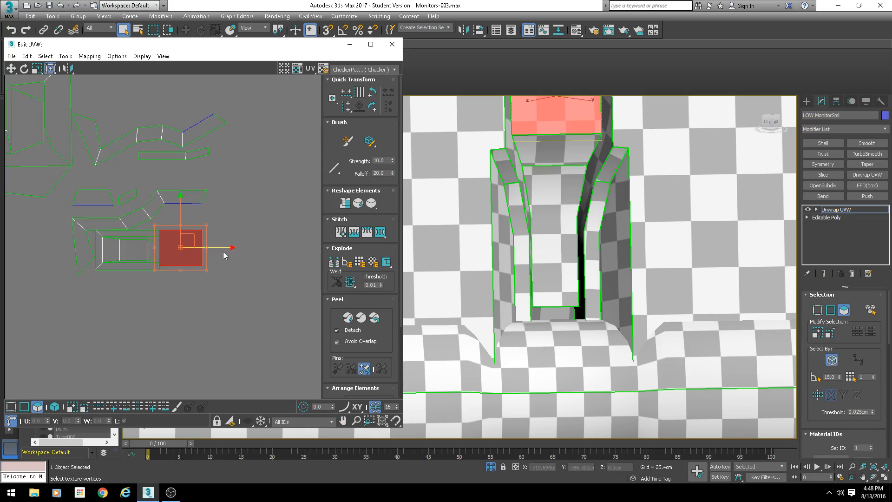
{"action": "left_click", "coordinate": [84, 373]}
{"action": "left_click", "coordinate": [191, 254]}
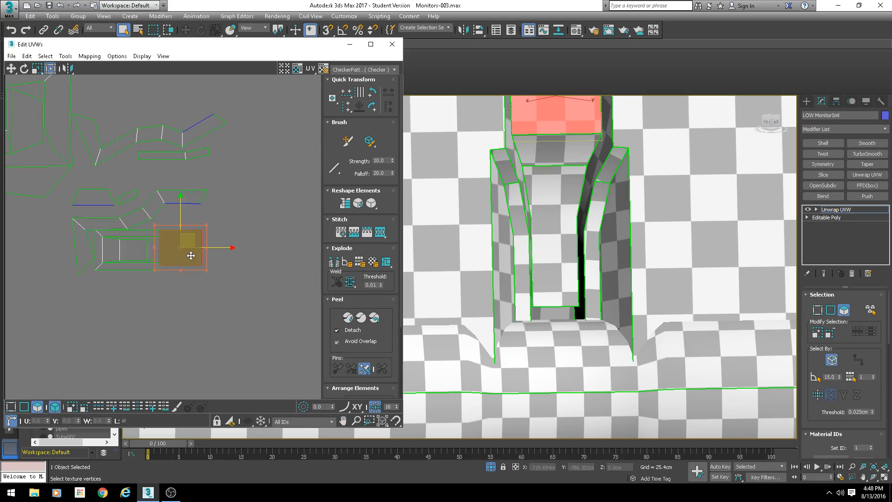
{"action": "left_click_drag", "start_coordinate": [193, 246], "coordinate": [250, 246]}
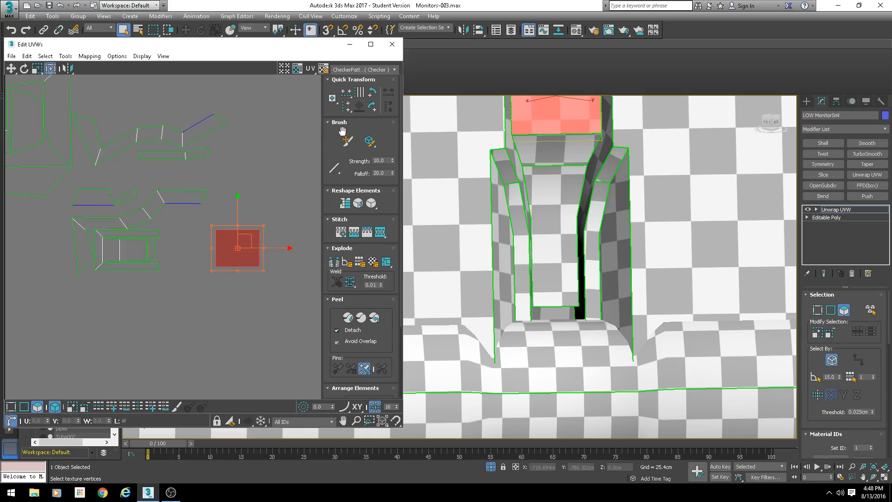
{"action": "key", "text": "ctrl+z"}
{"action": "left_click", "coordinate": [370, 112]}
{"action": "left_click", "coordinate": [226, 239]}
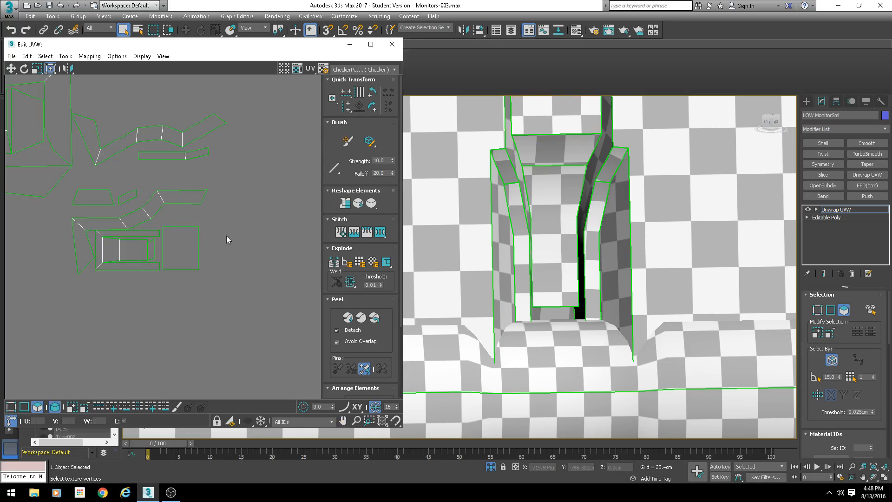
{"action": "left_click", "coordinate": [191, 241]}
{"action": "left_click_drag", "start_coordinate": [184, 245], "coordinate": [275, 220]}
{"action": "key", "text": "2"}
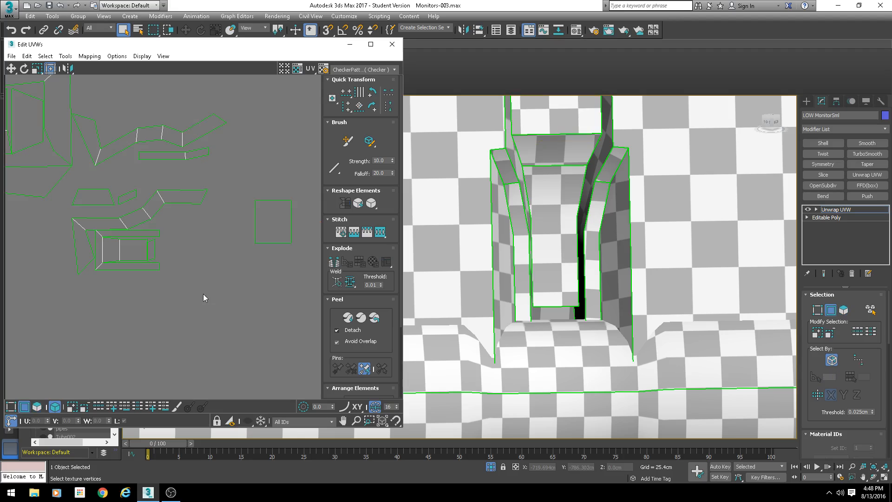
- Stitch the slot's top face shell onto the adjacent slot shells along two edges
{"action": "scroll", "coordinate": [259, 282], "scroll_direction": "down", "scroll_amount": 2}
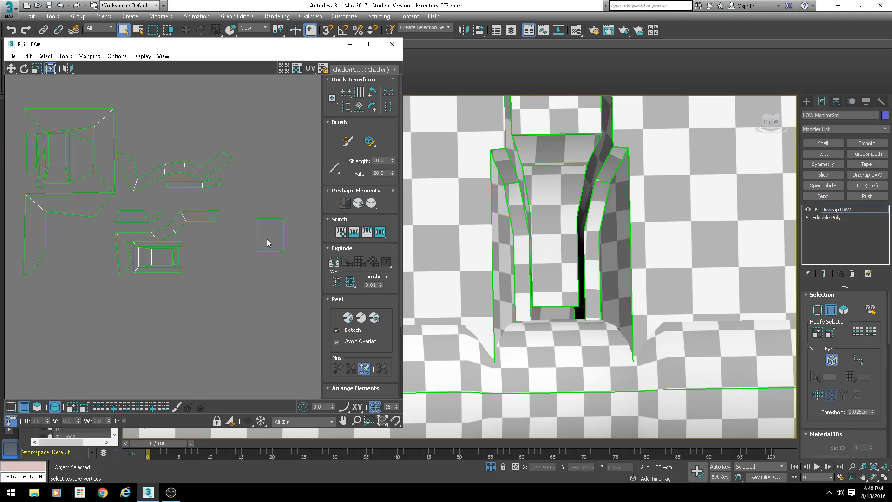
{"action": "scroll", "coordinate": [274, 301], "scroll_direction": "down", "scroll_amount": 3}
{"action": "middle_click_drag", "start_coordinate": [557, 239], "coordinate": [544, 255]}
{"action": "scroll", "coordinate": [544, 255], "scroll_direction": "down", "scroll_amount": 2}
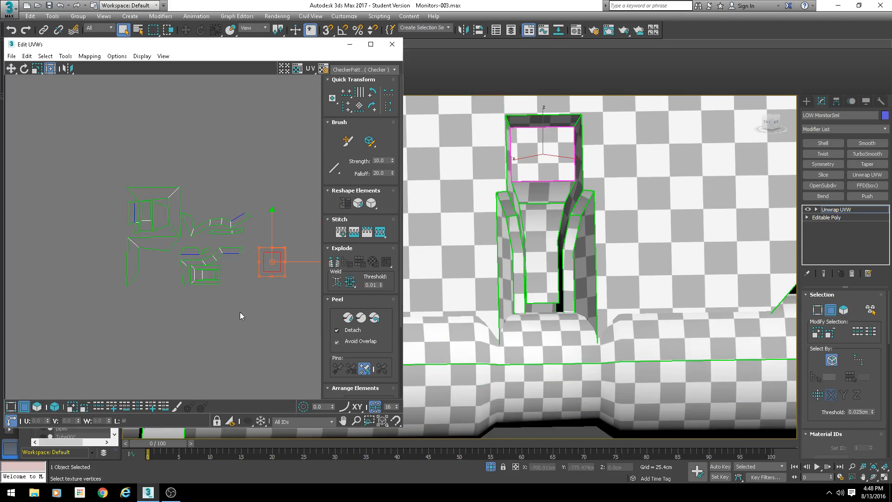
{"action": "key", "text": "s"}
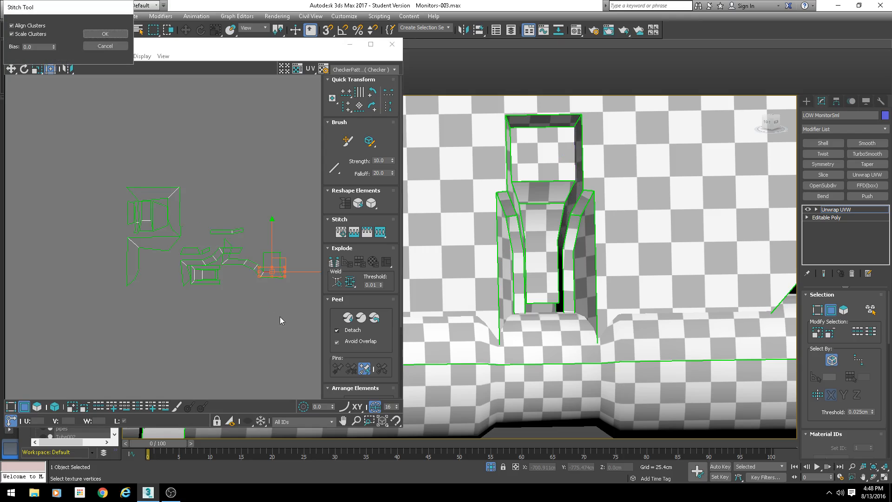
{"action": "key", "text": "Return"}
{"action": "scroll", "coordinate": [279, 242], "scroll_direction": "up", "scroll_amount": 3}
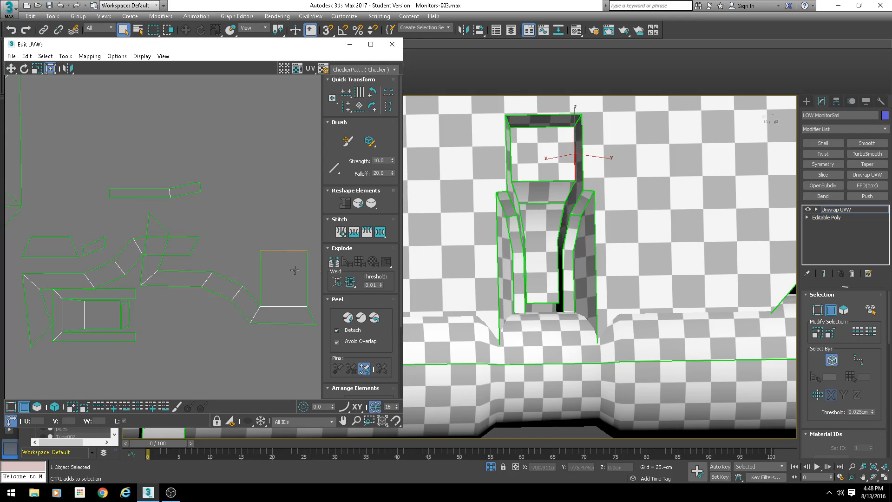
{"action": "left_click", "coordinate": [261, 281]}
{"action": "middle_click_drag", "start_coordinate": [271, 301], "coordinate": [207, 300]}
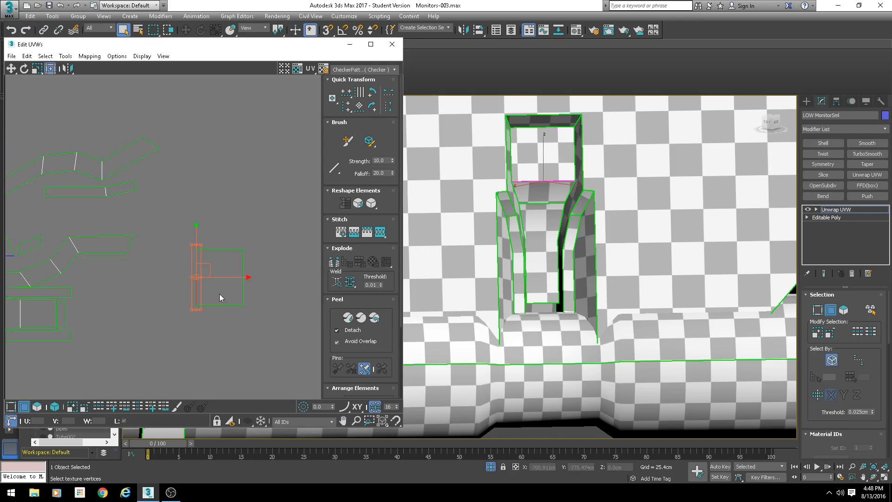
{"action": "key", "text": "s"}
{"action": "key", "text": "Return"}
- Stitch five more slot edges to join the slot pieces into one continuous shell
{"action": "left_click", "coordinate": [176, 280]}
{"action": "key", "text": "s"}
{"action": "key", "text": "Return"}
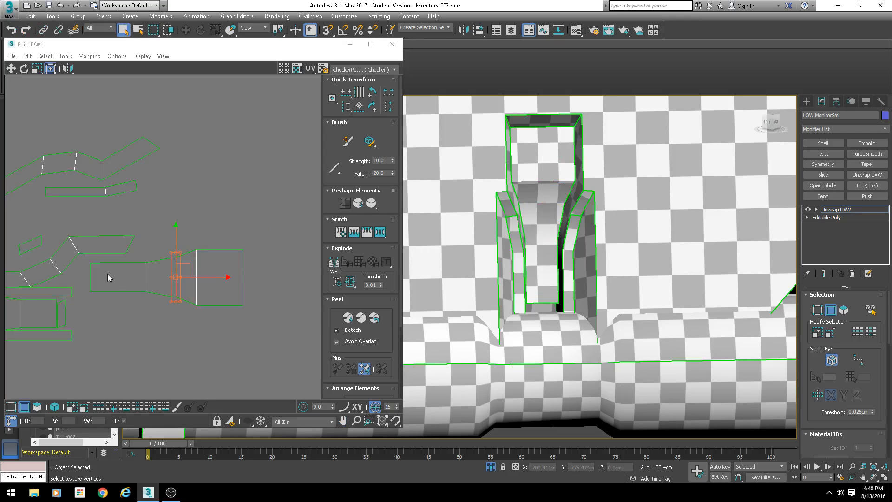
{"action": "left_click", "coordinate": [92, 276]}
{"action": "key", "text": "s"}
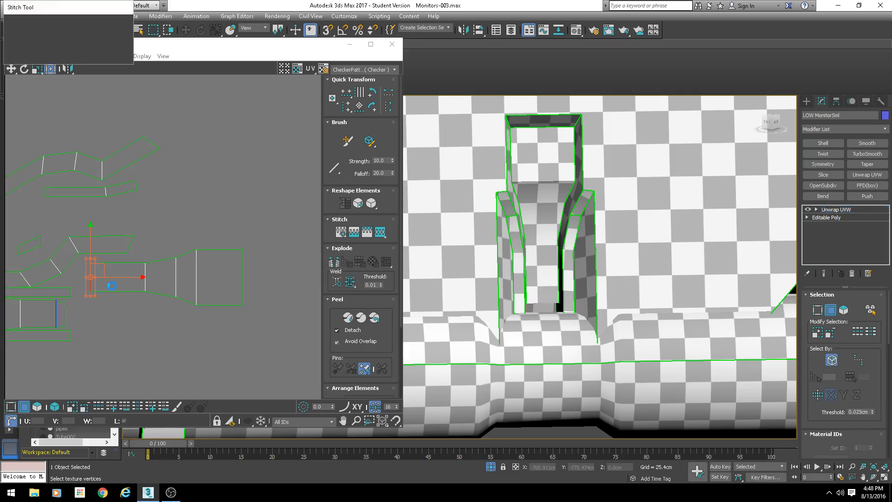
{"action": "key", "text": "Return"}
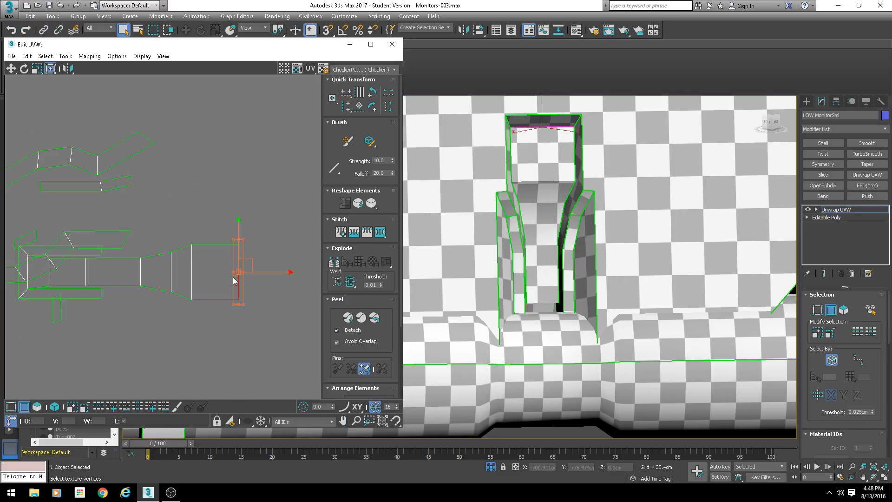
{"action": "key", "text": "s"}
{"action": "key", "text": "Return"}
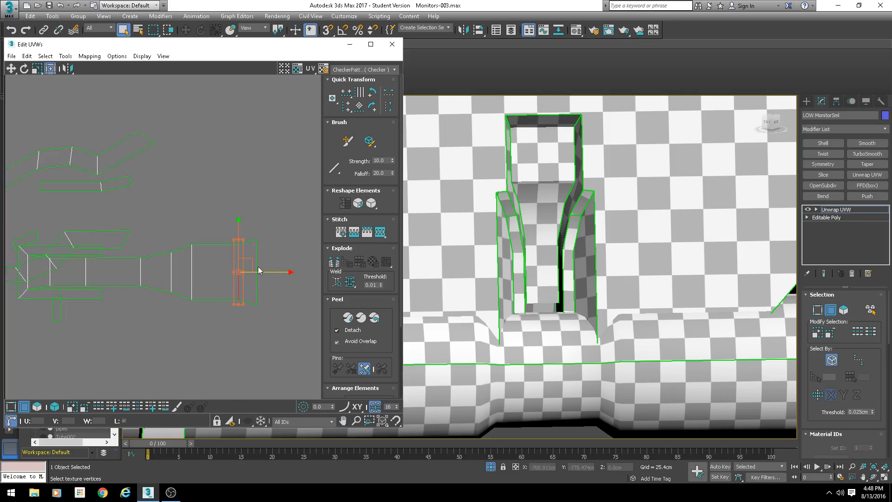
{"action": "left_click", "coordinate": [215, 244]}
{"action": "key", "text": "s"}
{"action": "key", "text": "Return"}
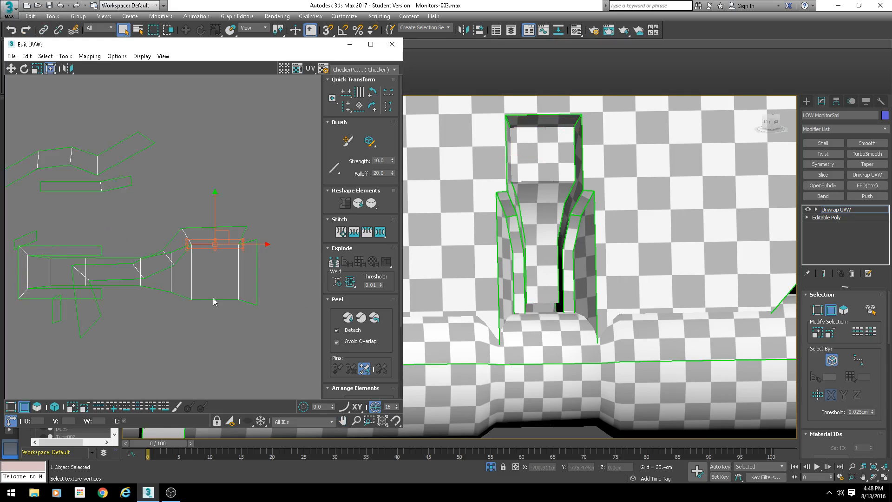
{"action": "left_click", "coordinate": [212, 299]}
{"action": "key", "text": "s"}
{"action": "key", "text": "Return"}
{"action": "middle_click_drag", "start_coordinate": [157, 308], "coordinate": [209, 288]}
{"action": "scroll", "coordinate": [149, 324], "scroll_direction": "down", "scroll_amount": 4}
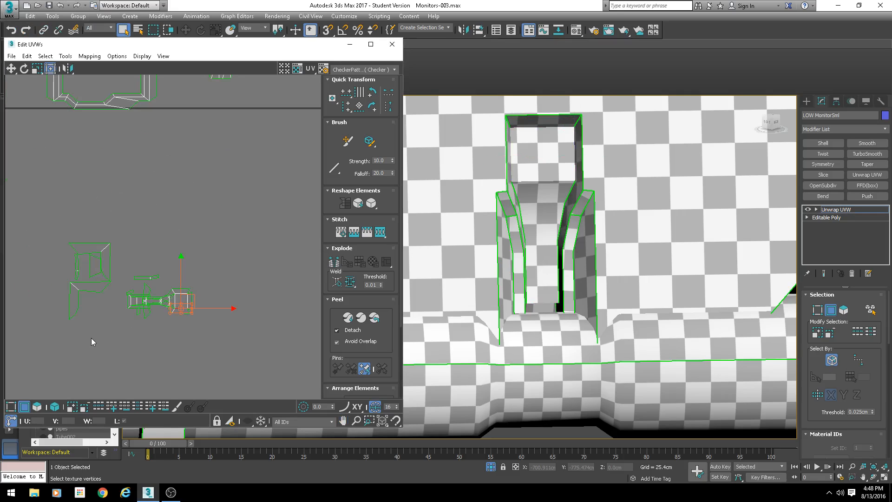
- Select all faces of the slot and frame area and apply a planar projection to them
{"action": "left_click", "coordinate": [36, 407]}
{"action": "scroll", "coordinate": [191, 308], "scroll_direction": "down", "scroll_amount": 2}
{"action": "left_click_drag", "start_coordinate": [245, 192], "coordinate": [70, 312]}
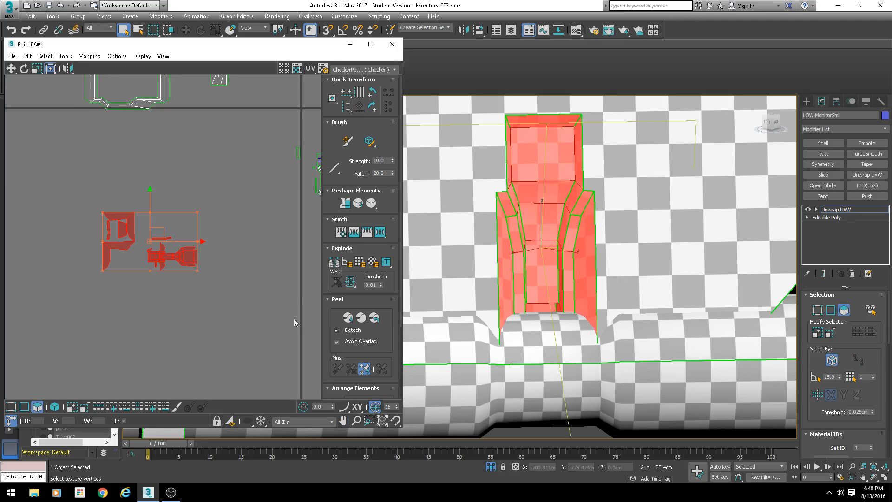
{"action": "scroll", "coordinate": [806, 362], "scroll_direction": "down", "scroll_amount": 10}
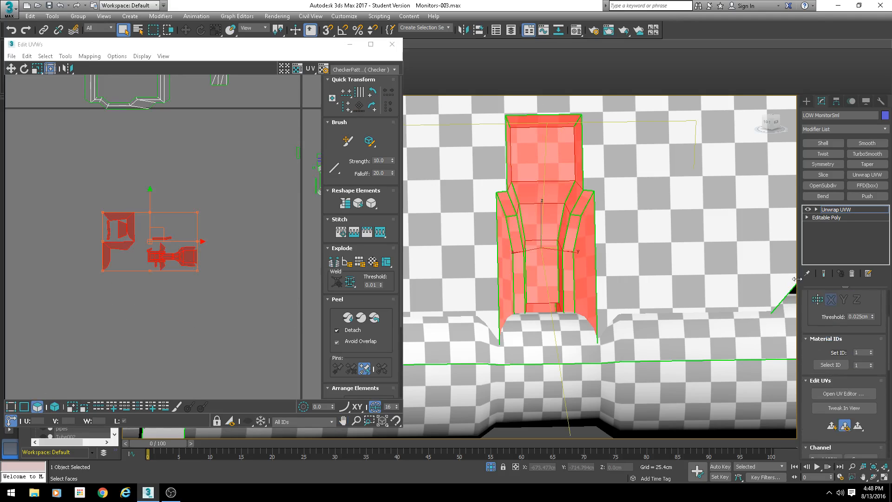
{"action": "left_click", "coordinate": [825, 370]}
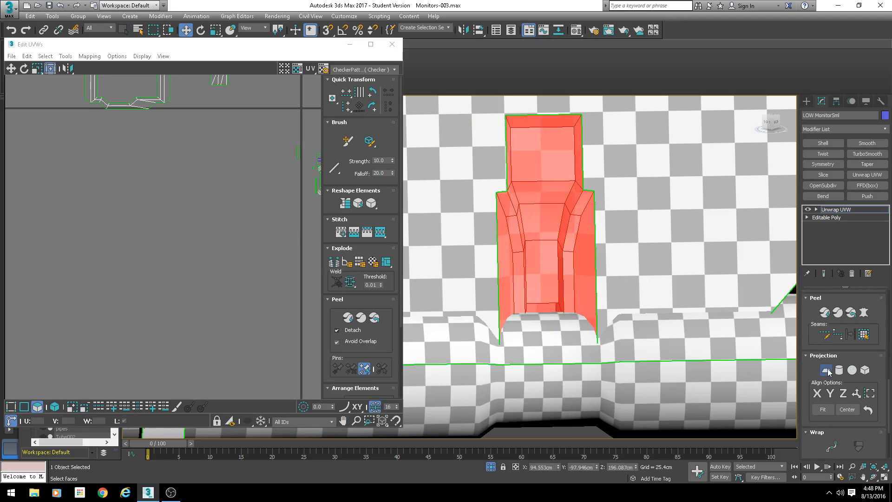
{"action": "scroll", "coordinate": [188, 233], "scroll_direction": "down", "scroll_amount": 4}
{"action": "scroll", "coordinate": [233, 178], "scroll_direction": "up", "scroll_amount": 8}
{"action": "middle_click_drag", "start_coordinate": [260, 177], "coordinate": [80, 259]}
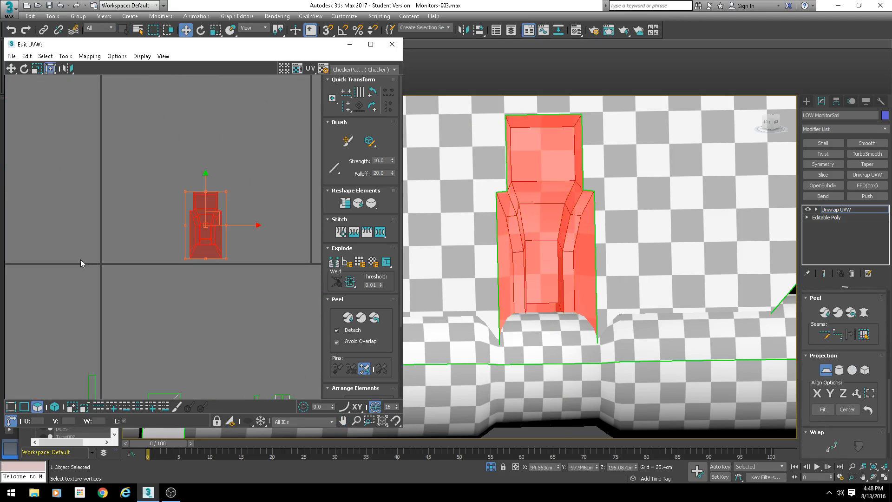
- Select the slot's faces and unwrap them with Pelt Map, running pelt and relax before committing
{"action": "left_click", "coordinate": [825, 377]}
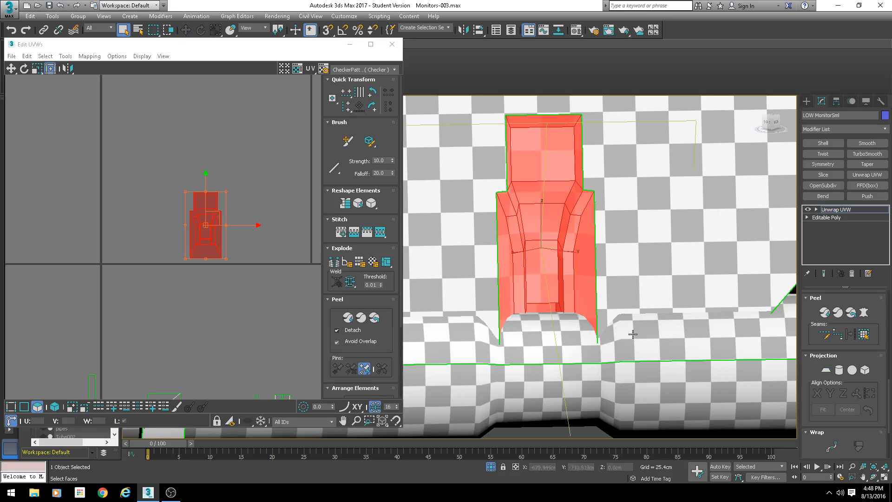
{"action": "mouse_move", "coordinate": [569, 254]}
{"action": "middle_mouse_down", "text": "alt"}
{"action": "mouse_move", "coordinate": [534, 260]}
{"action": "mouse_move", "coordinate": [526, 275]}
{"action": "mouse_move", "coordinate": [584, 264]}
{"action": "mouse_move", "coordinate": [469, 288]}
{"action": "middle_mouse_up", "text": "alt"}
{"action": "key", "text": "F3"}
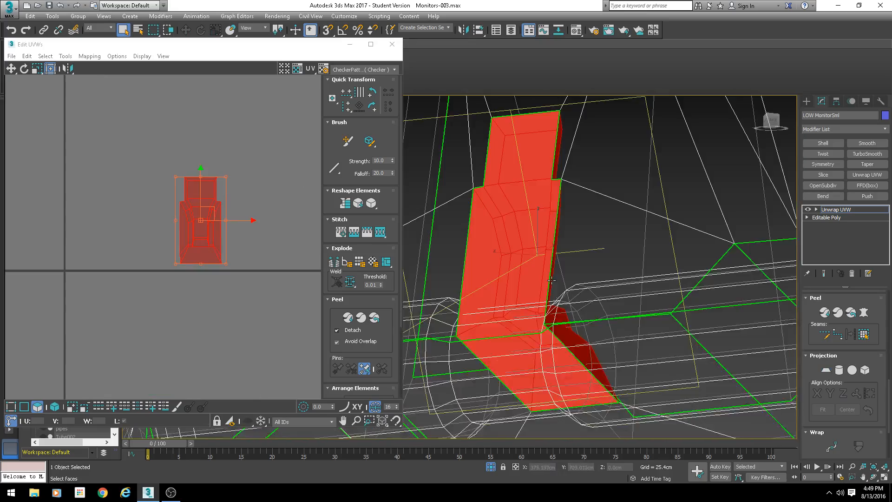
{"action": "mouse_move", "coordinate": [554, 278]}
{"action": "middle_mouse_down"}
{"action": "mouse_move", "coordinate": [542, 228]}
{"action": "mouse_move", "coordinate": [587, 192]}
{"action": "mouse_move", "coordinate": [544, 236]}
{"action": "middle_mouse_up"}
{"action": "key", "text": "F3"}
{"action": "left_click", "coordinate": [90, 56]}
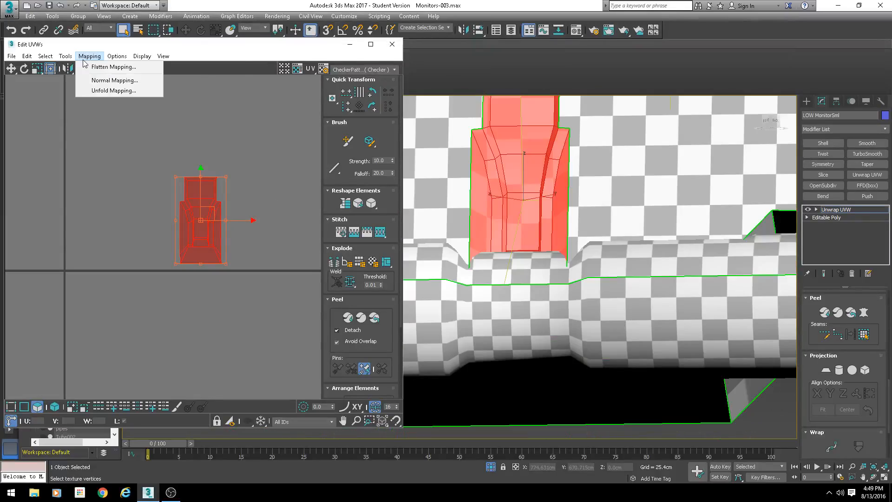
{"action": "left_click", "coordinate": [863, 313]}
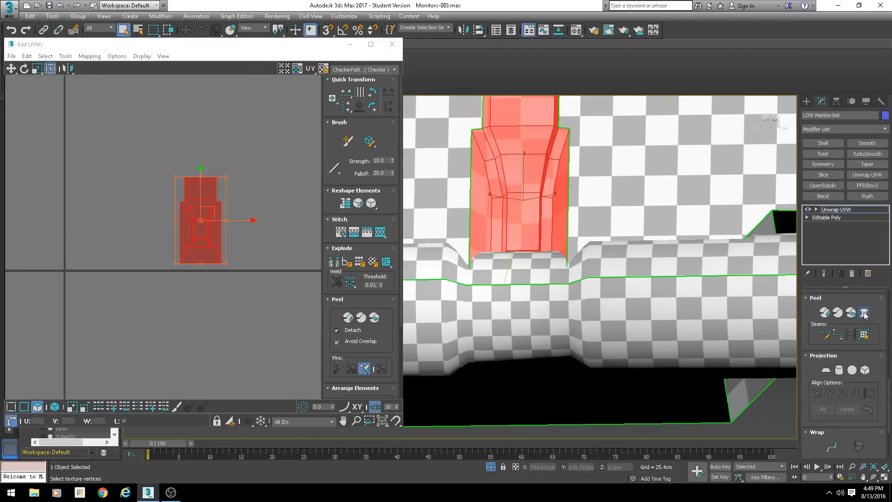
{"action": "left_click", "coordinate": [435, 154]}
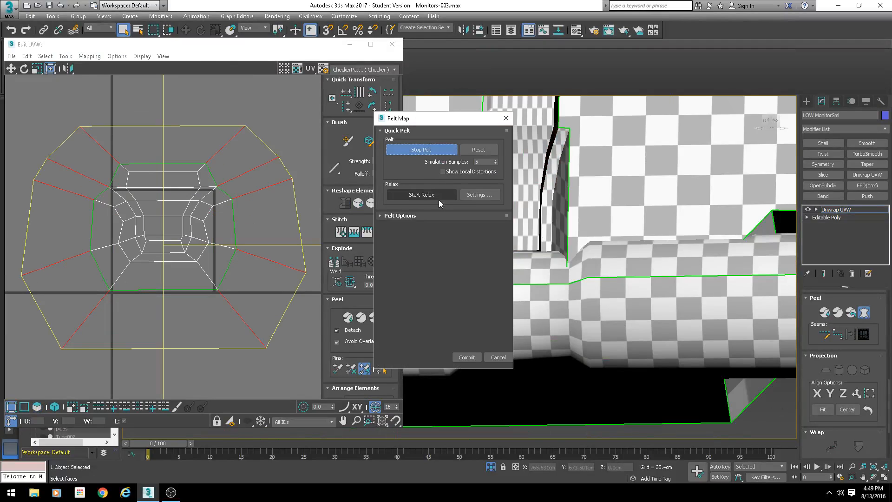
{"action": "left_click", "coordinate": [436, 197]}
{"action": "left_click", "coordinate": [436, 196]}
{"action": "left_click", "coordinate": [435, 196]}
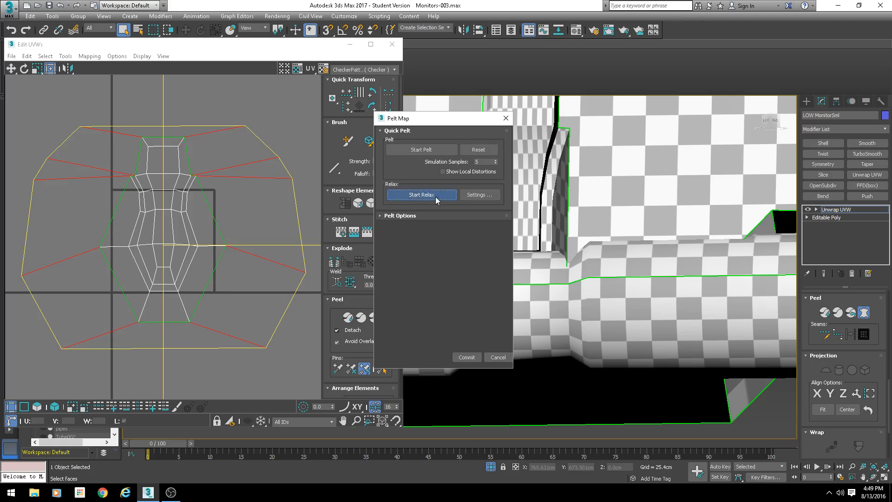
{"action": "left_click", "coordinate": [468, 359]}
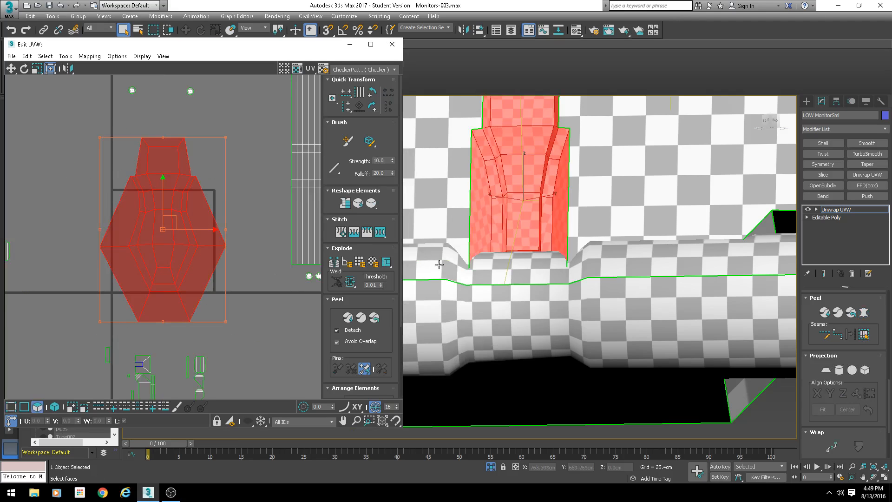
{"action": "scroll", "coordinate": [811, 371], "scroll_direction": "down", "scroll_amount": 5}
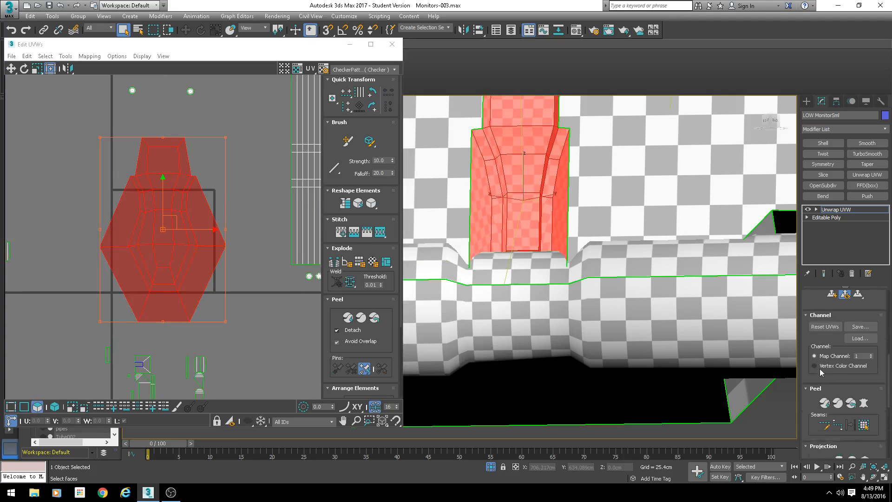
{"action": "scroll", "coordinate": [817, 381], "scroll_direction": "up", "scroll_amount": 5}
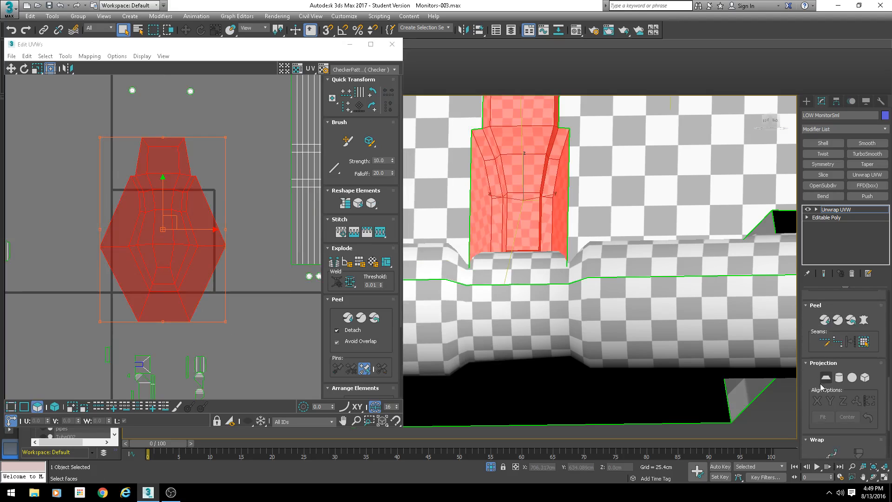
- Select the pelted slot faces and move their UV shell to the empty upper-left corner of the layout
{"action": "left_click", "coordinate": [615, 237]}
{"action": "middle_click_drag", "start_coordinate": [615, 236], "coordinate": [580, 235], "text": "alt"}
{"action": "left_click", "coordinate": [592, 242]}
{"action": "scroll", "coordinate": [556, 228], "scroll_direction": "down", "scroll_amount": 3}
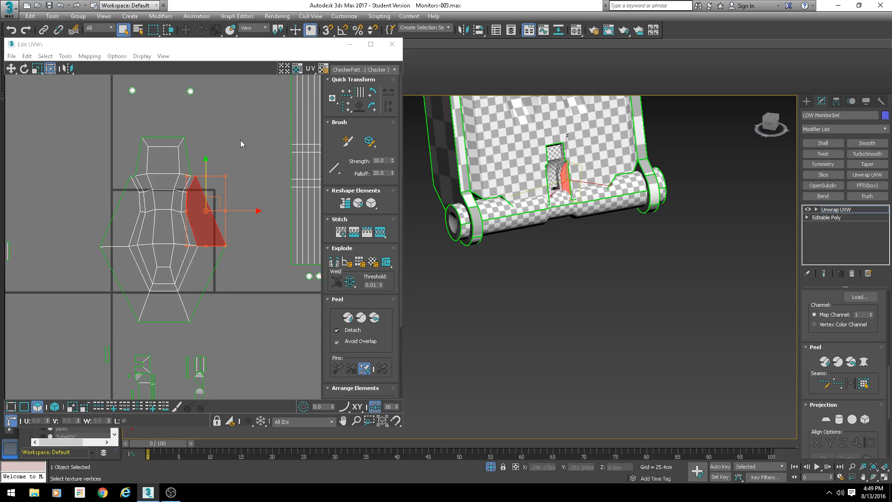
{"action": "scroll", "coordinate": [239, 145], "scroll_direction": "down", "scroll_amount": 2}
{"action": "left_click_drag", "start_coordinate": [231, 148], "coordinate": [173, 216]}
{"action": "scroll", "coordinate": [203, 211], "scroll_direction": "down", "scroll_amount": 3}
{"action": "scroll", "coordinate": [200, 203], "scroll_direction": "up", "scroll_amount": 2}
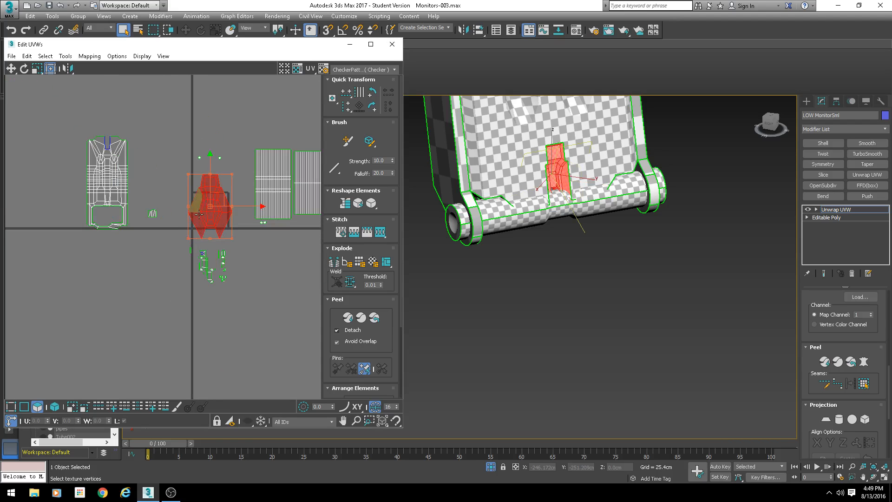
{"action": "left_click_drag", "start_coordinate": [223, 205], "coordinate": [42, 112]}
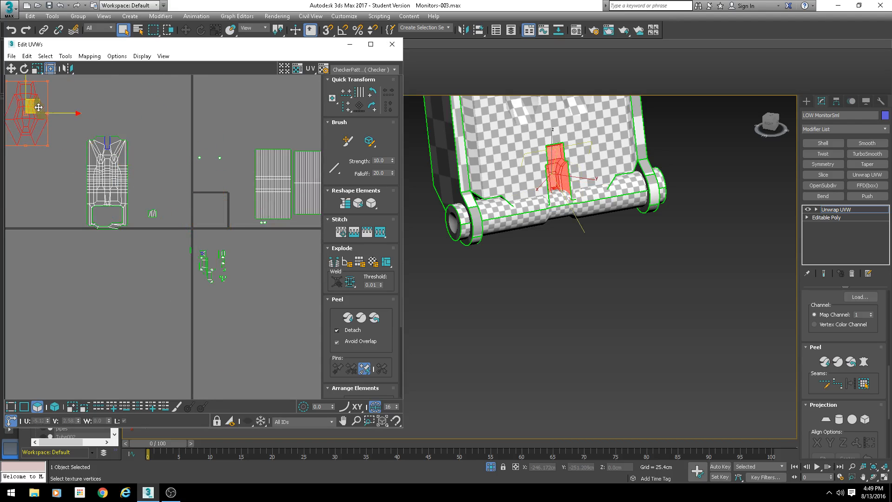
- Move the selected small shells down into the empty lower area of the UV space
{"action": "scroll", "coordinate": [125, 179], "scroll_direction": "up", "scroll_amount": 2}
{"action": "left_click_drag", "start_coordinate": [182, 246], "coordinate": [149, 212]}
{"action": "scroll", "coordinate": [530, 233], "scroll_direction": "down", "scroll_amount": 3}
{"action": "middle_click_drag", "start_coordinate": [529, 233], "coordinate": [692, 205], "text": "alt"}
{"action": "left_click_drag", "start_coordinate": [272, 252], "coordinate": [202, 316]}
{"action": "middle_click_drag", "start_coordinate": [539, 245], "coordinate": [435, 204], "text": "alt"}
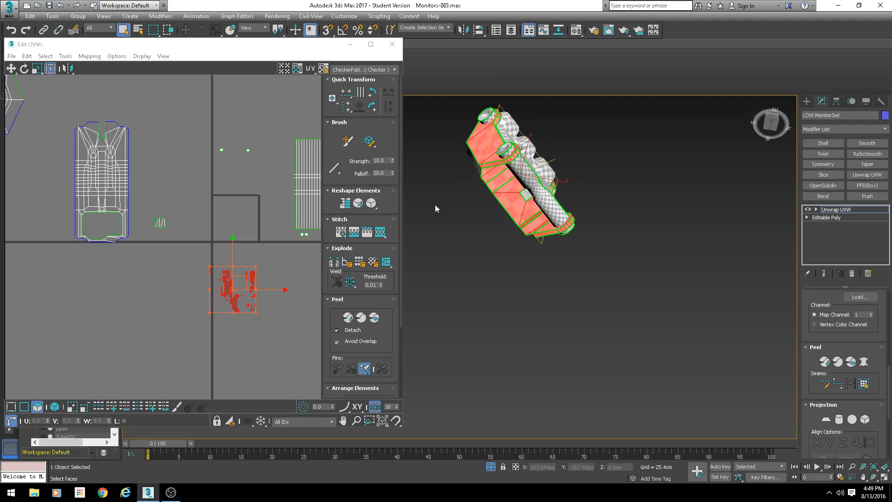
- Select the frame's bottom face, switch to edge mode and stitch its edge onto the frame shell
{"action": "scroll", "coordinate": [527, 185], "scroll_direction": "up", "scroll_amount": 4}
{"action": "left_click", "coordinate": [499, 192]}
{"action": "scroll", "coordinate": [95, 253], "scroll_direction": "up", "scroll_amount": 3}
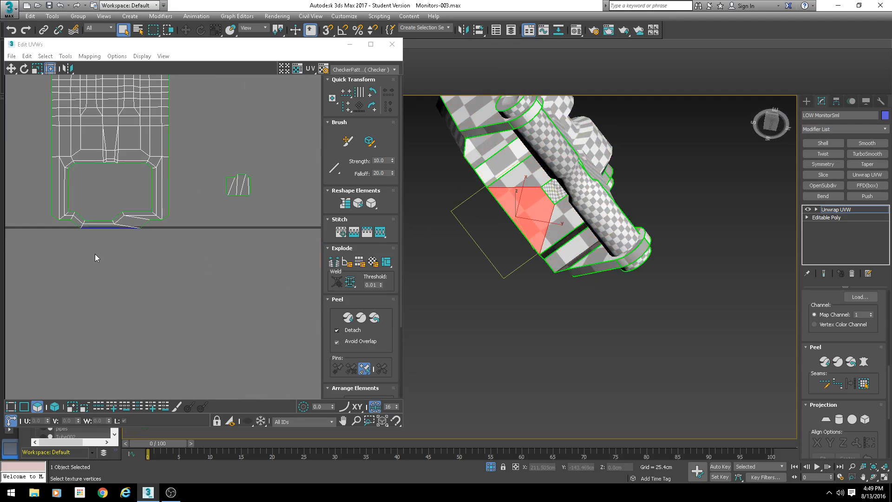
{"action": "middle_click_drag", "start_coordinate": [528, 242], "coordinate": [627, 246], "text": "alt"}
{"action": "key", "text": "2"}
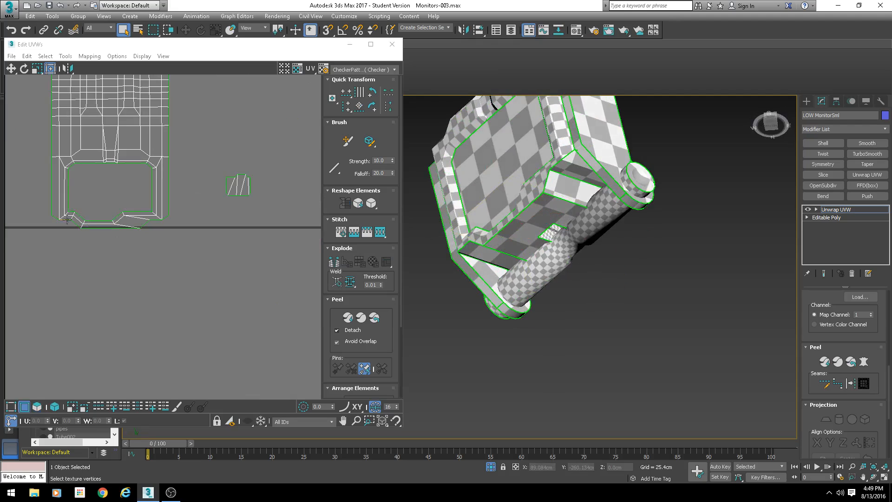
{"action": "left_click", "coordinate": [108, 227]}
{"action": "key", "text": "s"}
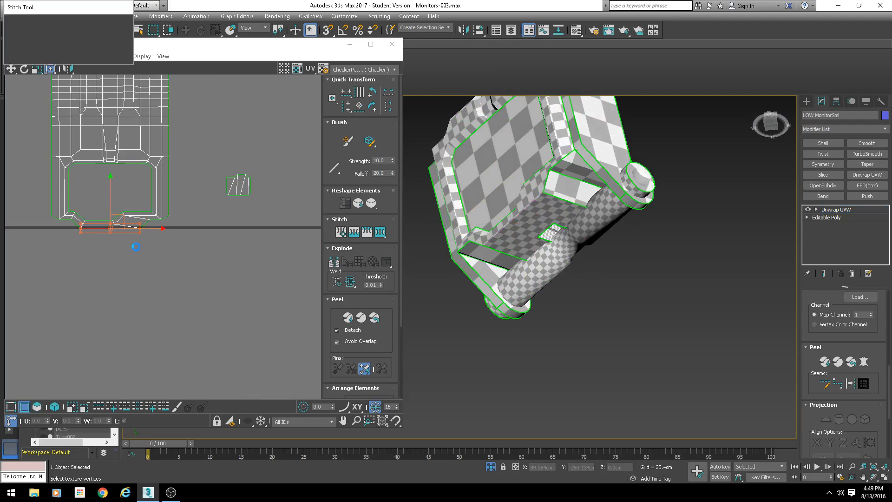
{"action": "key", "text": "Return"}
- Stitch two more bottom edges of the frame to join the adjacent pieces
{"action": "middle_click_drag", "start_coordinate": [196, 240], "coordinate": [206, 245]}
{"action": "scroll", "coordinate": [206, 245], "scroll_direction": "up", "scroll_amount": 5}
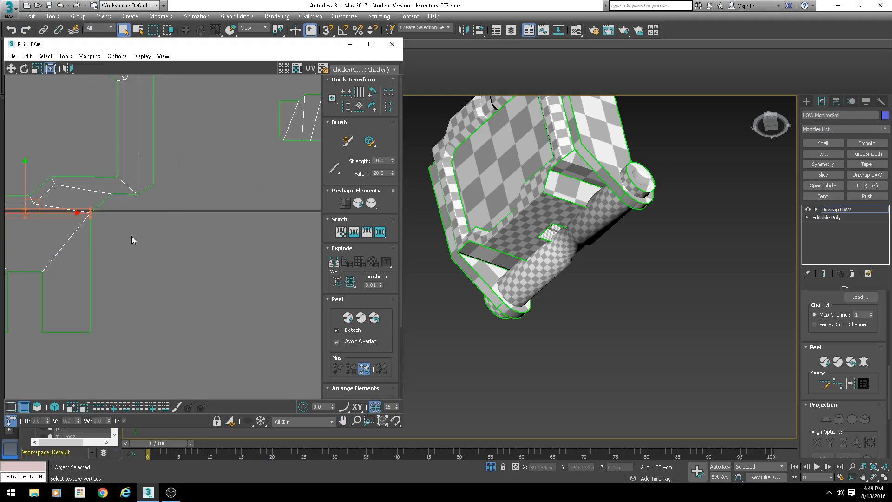
{"action": "left_click_drag", "start_coordinate": [79, 268], "coordinate": [78, 269]}
{"action": "middle_click_drag", "start_coordinate": [99, 278], "coordinate": [198, 278]}
{"action": "key", "text": "s"}
{"action": "key", "text": "Return"}
{"action": "left_click_drag", "start_coordinate": [238, 245], "coordinate": [231, 252]}
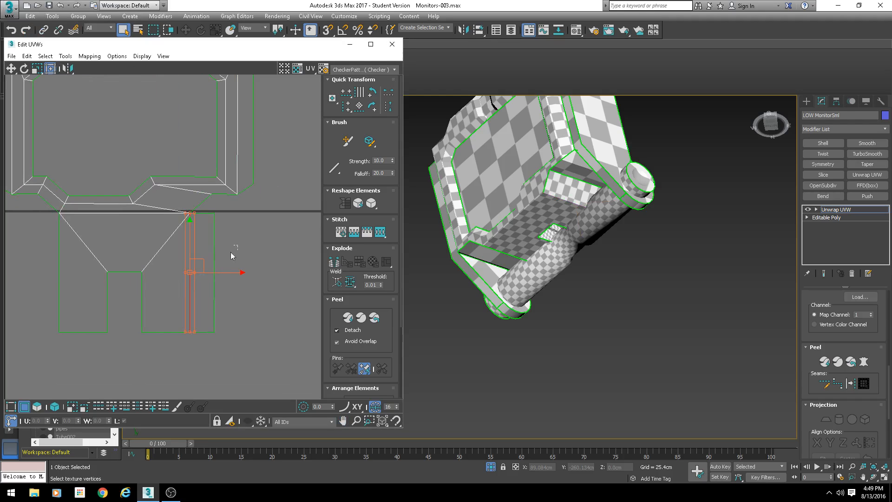
{"action": "key", "text": "s"}
{"action": "key", "text": "Return"}
- Stitch two further vertical edges to close the bottom frame pieces into one shell
{"action": "left_click_drag", "start_coordinate": [89, 263], "coordinate": [32, 271]}
{"action": "key", "text": "s"}
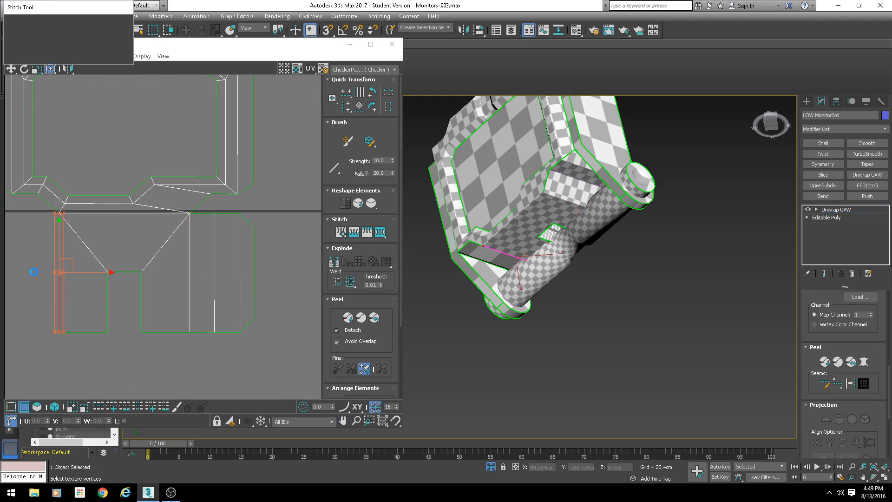
{"action": "key", "text": "Return"}
{"action": "middle_click_drag", "start_coordinate": [52, 275], "coordinate": [114, 270]}
{"action": "left_click_drag", "start_coordinate": [69, 258], "coordinate": [113, 270]}
{"action": "key", "text": "s"}
{"action": "key", "text": "Return"}
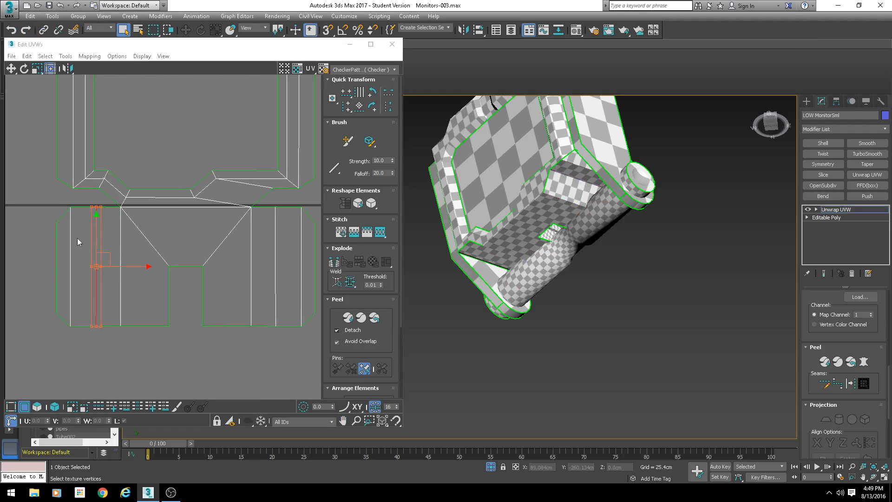
- Select the two frame side shells and move them to the lower-left of the UV space
{"action": "scroll", "coordinate": [117, 261], "scroll_direction": "down", "scroll_amount": 2}
{"action": "middle_click_drag", "start_coordinate": [569, 197], "coordinate": [291, 249], "text": "alt"}
{"action": "scroll", "coordinate": [260, 254], "scroll_direction": "down", "scroll_amount": 4}
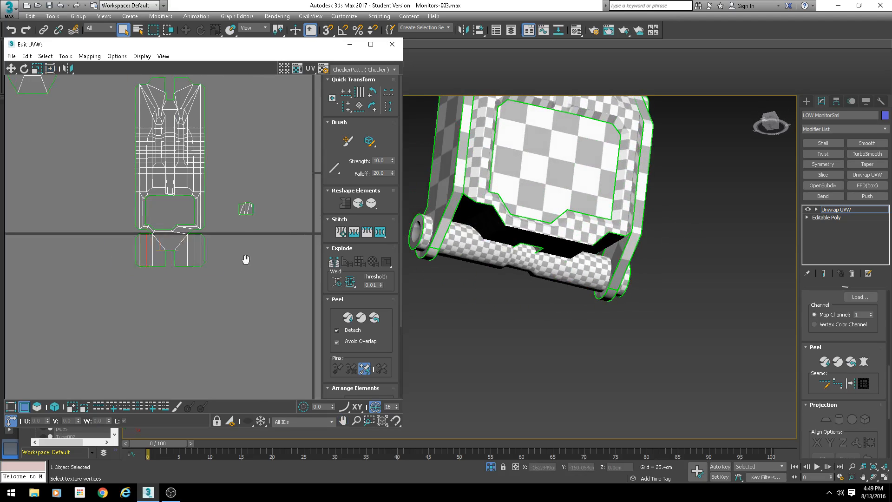
{"action": "scroll", "coordinate": [186, 271], "scroll_direction": "up", "scroll_amount": 4}
{"action": "middle_click_drag", "start_coordinate": [89, 339], "coordinate": [179, 294]}
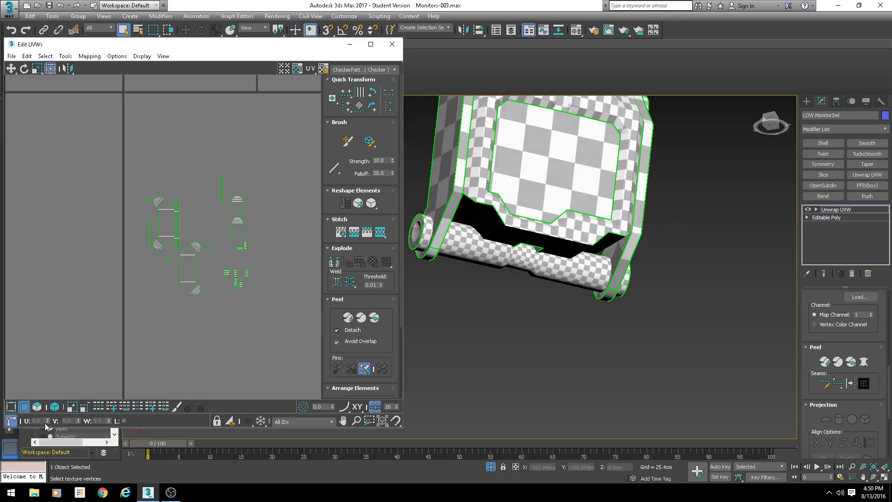
{"action": "left_click", "coordinate": [54, 406]}
{"action": "left_click", "coordinate": [37, 407]}
{"action": "left_click", "coordinate": [186, 260]}
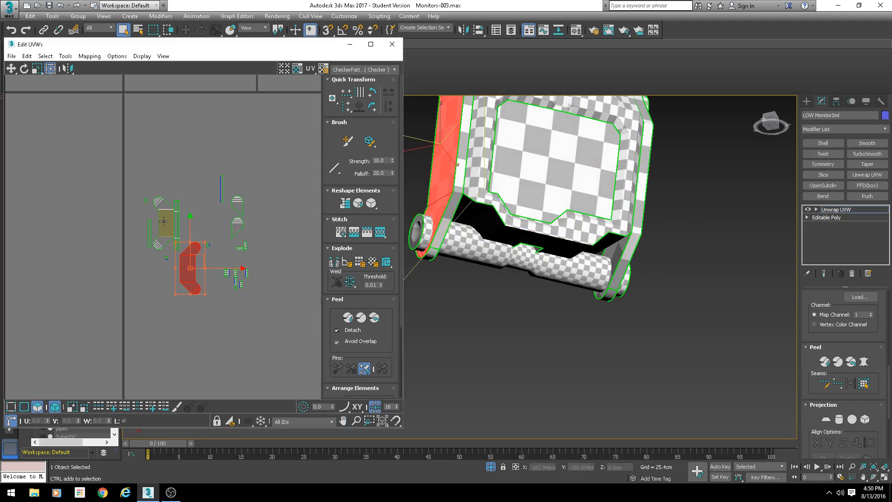
{"action": "left_click", "coordinate": [163, 221], "text": "ctrl"}
{"action": "middle_click_drag", "start_coordinate": [465, 269], "coordinate": [507, 266], "text": "alt"}
{"action": "middle_click_drag", "start_coordinate": [146, 270], "coordinate": [179, 210]}
{"action": "left_click_drag", "start_coordinate": [217, 175], "coordinate": [149, 266]}
- Select the small face at the frame's lower corner and move its shell to the left of the layout
{"action": "middle_click_drag", "start_coordinate": [507, 386], "coordinate": [638, 212], "text": "alt"}
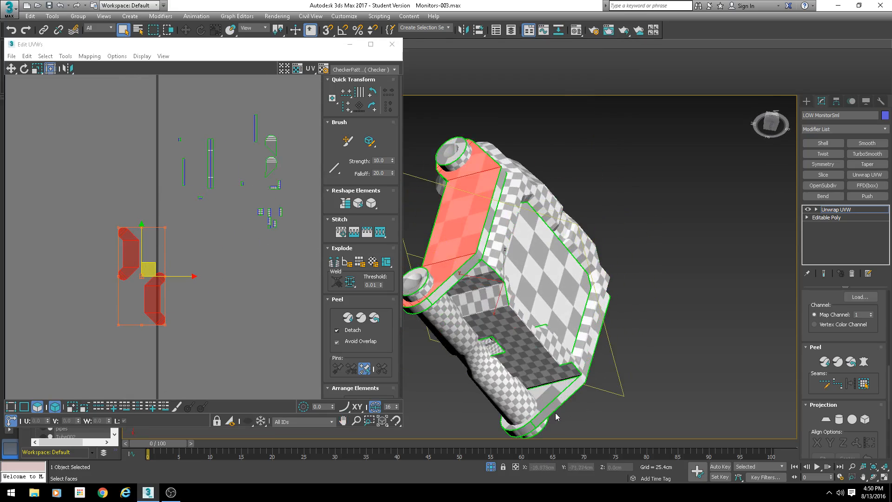
{"action": "left_click", "coordinate": [562, 386]}
{"action": "scroll", "coordinate": [181, 258], "scroll_direction": "down", "scroll_amount": 5}
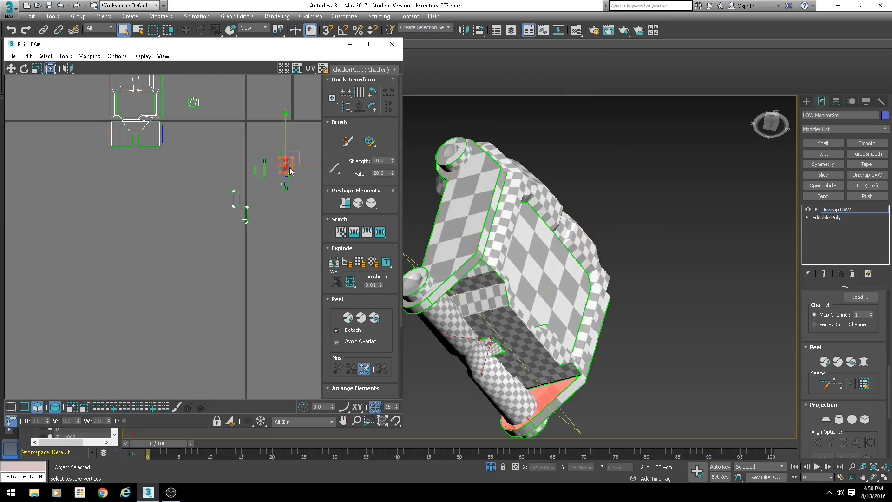
{"action": "left_click_drag", "start_coordinate": [224, 211], "coordinate": [84, 226]}
{"action": "middle_click_drag", "start_coordinate": [423, 214], "coordinate": [538, 252], "text": "alt"}
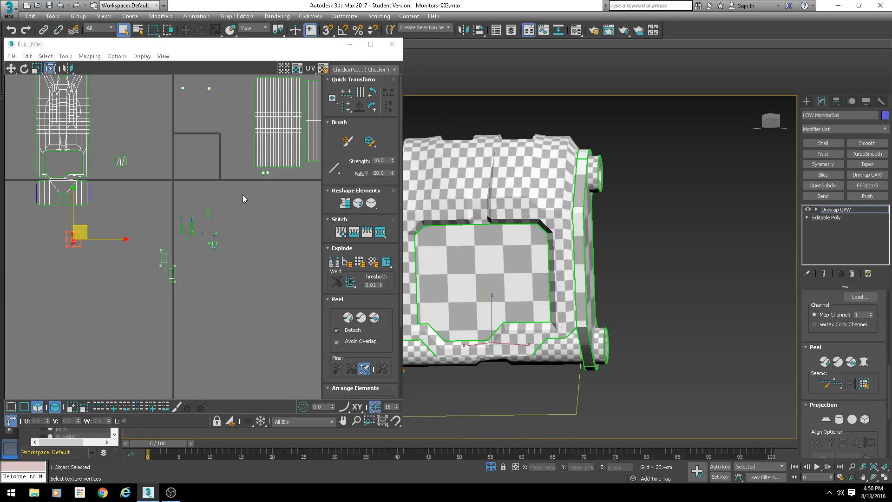
- Apply a planar projection to the selected frame side faces, trying X and best alignment before aligning to Y
{"action": "left_click_drag", "start_coordinate": [246, 192], "coordinate": [140, 318]}
{"action": "middle_click_drag", "start_coordinate": [534, 279], "coordinate": [784, 364], "text": "alt"}
{"action": "scroll", "coordinate": [808, 360], "scroll_direction": "down", "scroll_amount": 5}
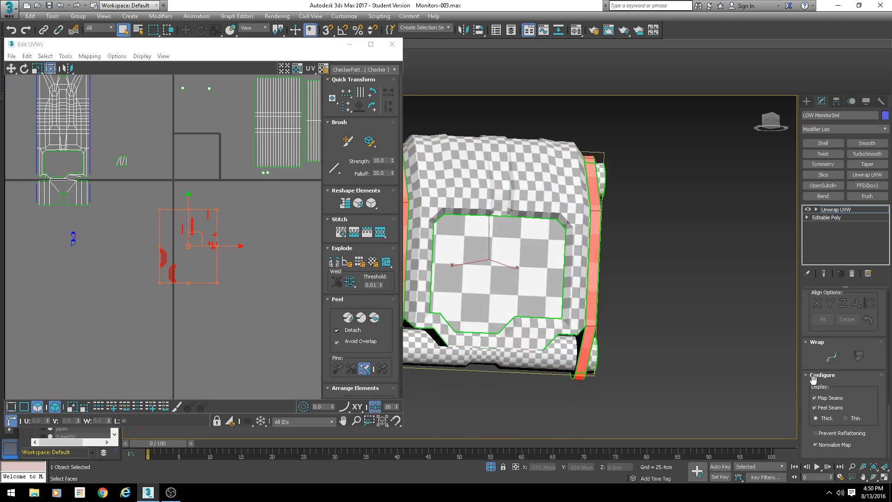
{"action": "scroll", "coordinate": [820, 409], "scroll_direction": "up", "scroll_amount": 4}
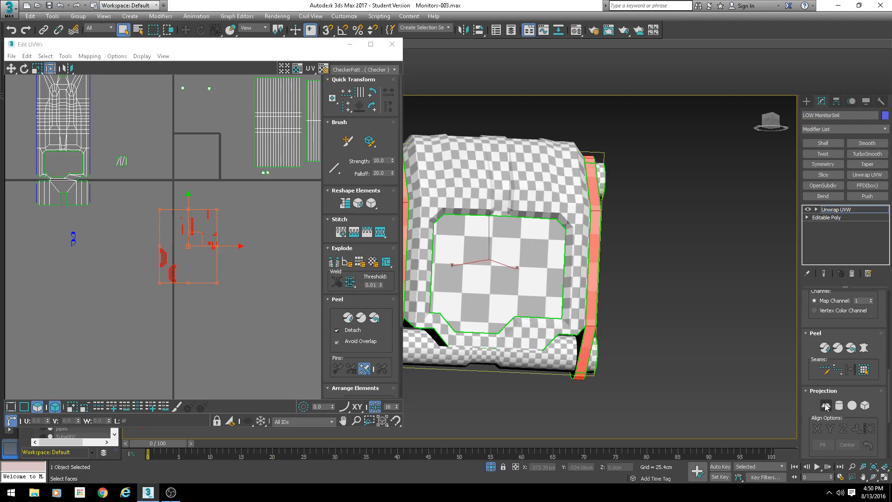
{"action": "left_click", "coordinate": [825, 405]}
{"action": "scroll", "coordinate": [252, 222], "scroll_direction": "down", "scroll_amount": 3}
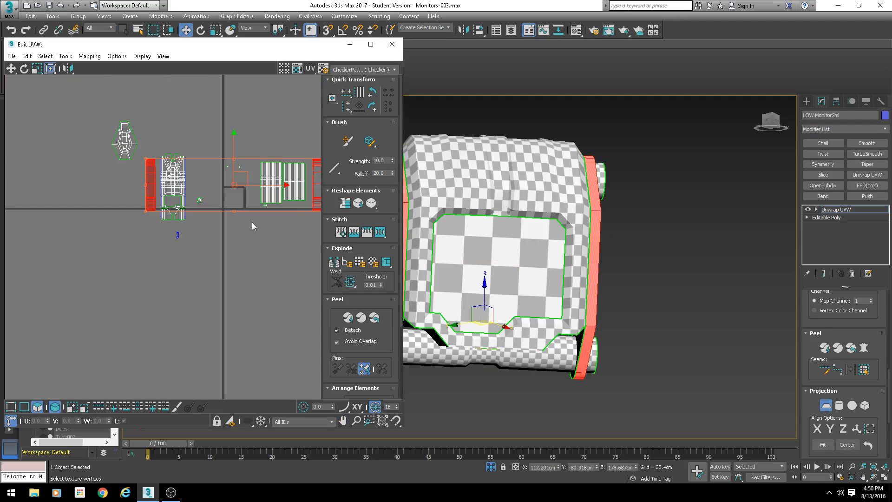
{"action": "left_click", "coordinate": [818, 428]}
{"action": "scroll", "coordinate": [316, 262], "scroll_direction": "up", "scroll_amount": 2}
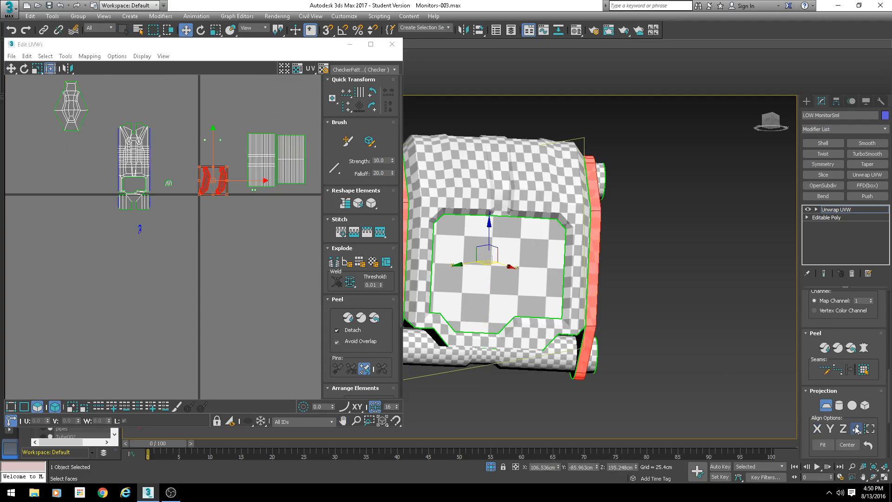
{"action": "left_click", "coordinate": [856, 428]}
{"action": "scroll", "coordinate": [219, 186], "scroll_direction": "up", "scroll_amount": 2}
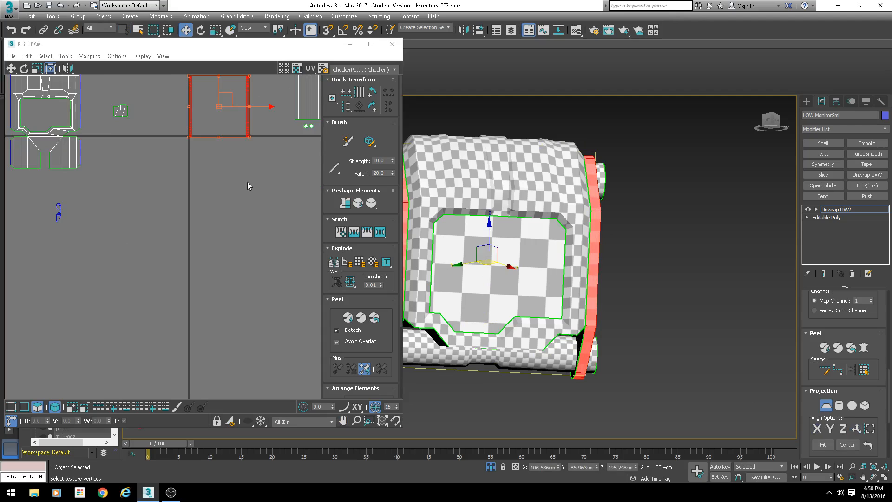
{"action": "left_click", "coordinate": [845, 432]}
{"action": "left_click", "coordinate": [831, 430]}
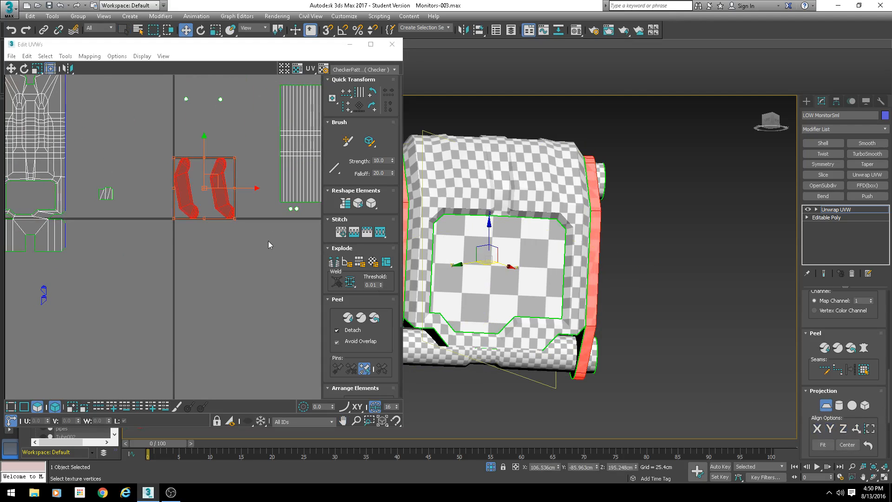
{"action": "scroll", "coordinate": [183, 203], "scroll_direction": "up", "scroll_amount": 3}
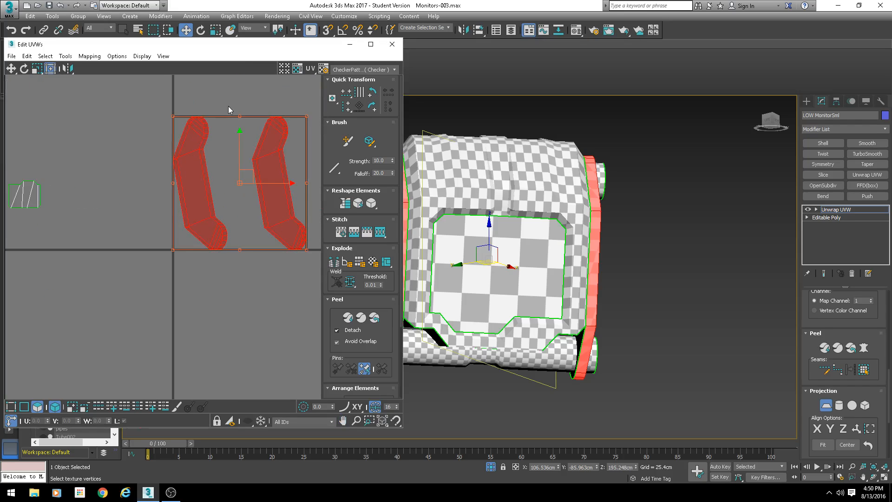
{"action": "left_click", "coordinate": [826, 406]}
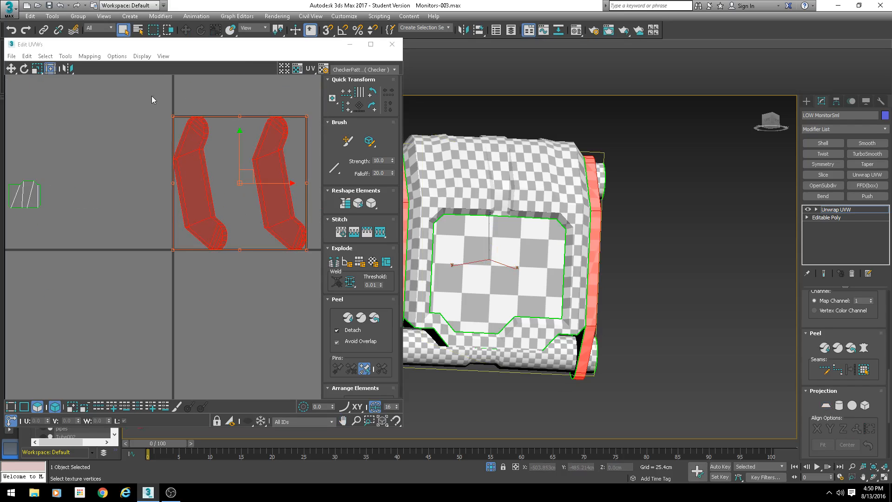
- Select the left frame side shell and apply a planar projection to it, aligned to best fit and then X
{"action": "left_click_drag", "start_coordinate": [151, 99], "coordinate": [233, 271]}
{"action": "left_click", "coordinate": [826, 409]}
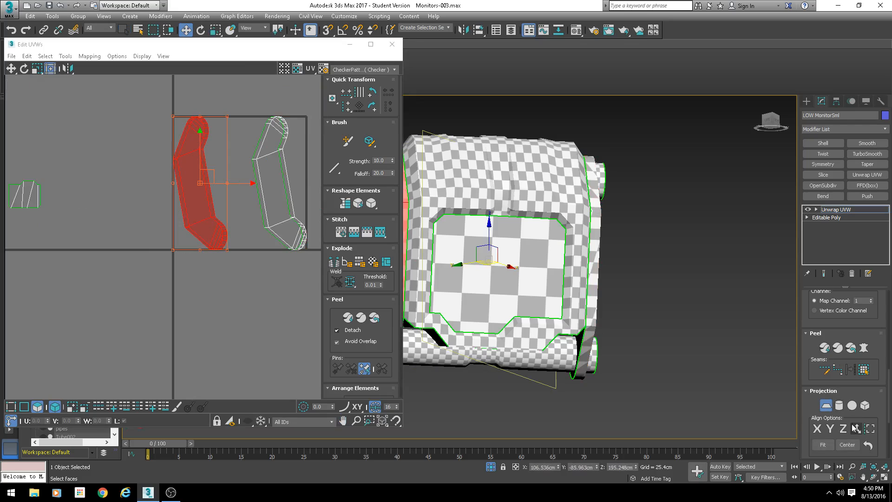
{"action": "left_click", "coordinate": [856, 428]}
{"action": "scroll", "coordinate": [243, 247], "scroll_direction": "down", "scroll_amount": 2}
{"action": "middle_click_drag", "start_coordinate": [243, 246], "coordinate": [224, 248]}
{"action": "scroll", "coordinate": [235, 222], "scroll_direction": "up", "scroll_amount": 1}
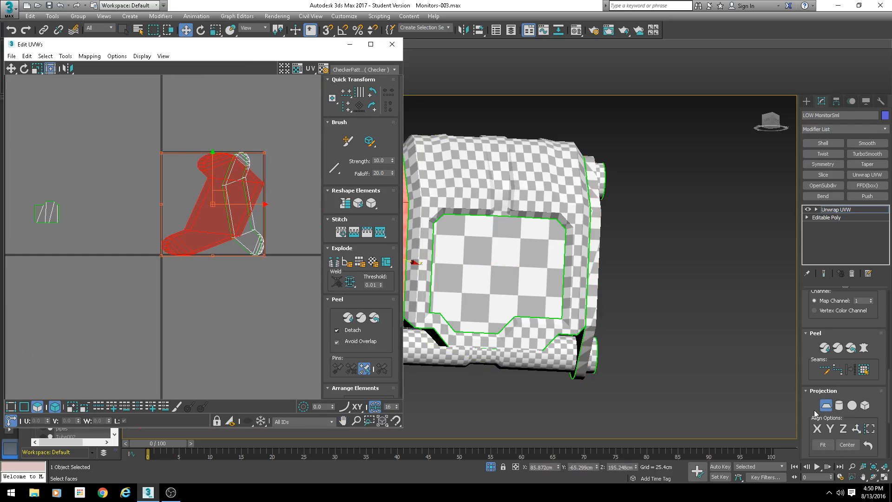
{"action": "left_click", "coordinate": [816, 428]}
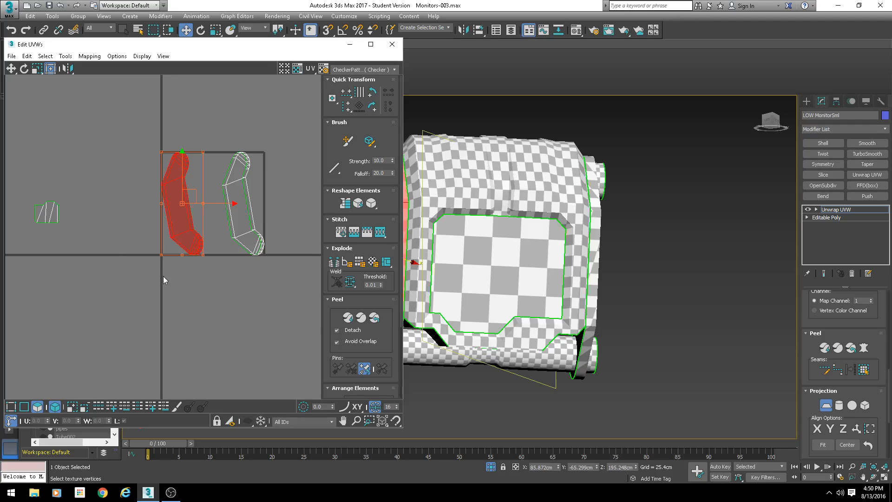
{"action": "left_click", "coordinate": [823, 408]}
- Pelt map the other frame side shell with Start Pelt and Start Relax, commit it, and move it upward
{"action": "left_click", "coordinate": [247, 220]}
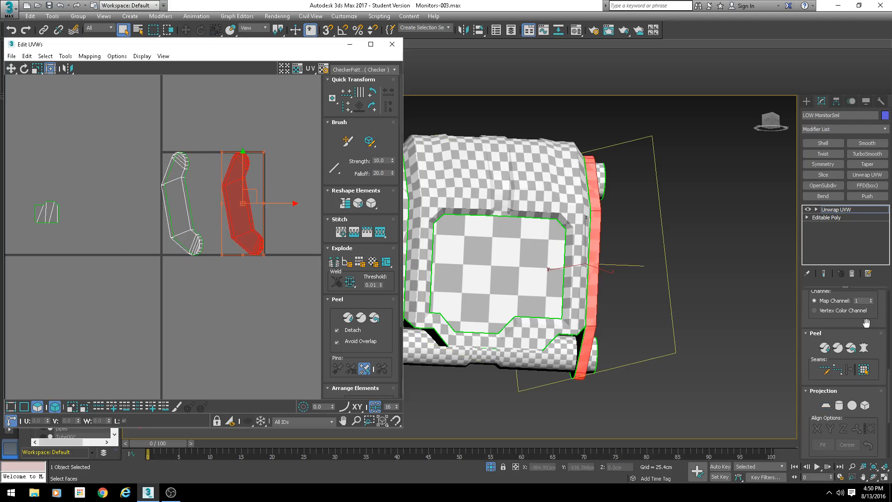
{"action": "left_click", "coordinate": [864, 347]}
{"action": "left_click", "coordinate": [416, 151]}
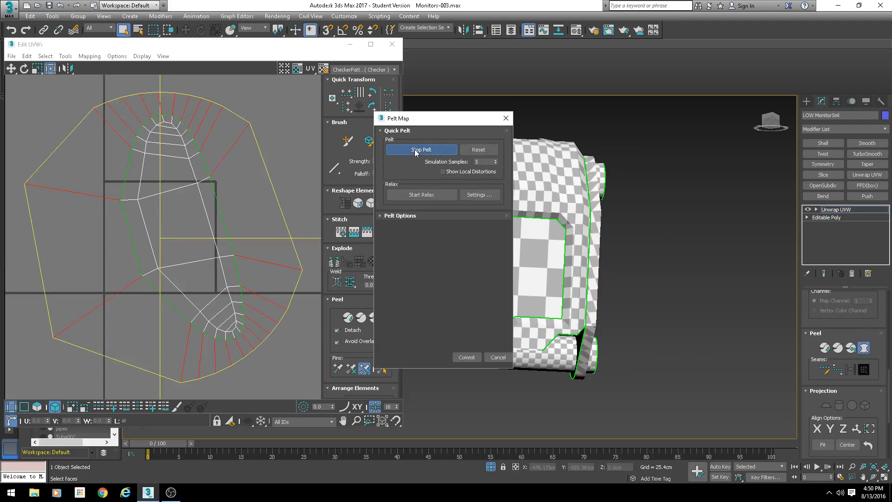
{"action": "left_click", "coordinate": [431, 196]}
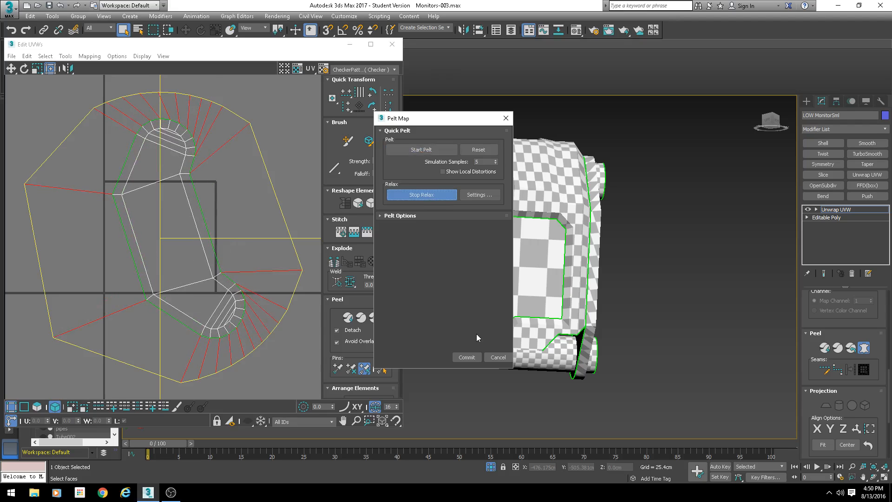
{"action": "left_click", "coordinate": [467, 359]}
{"action": "left_click_drag", "start_coordinate": [192, 204], "coordinate": [264, 124]}
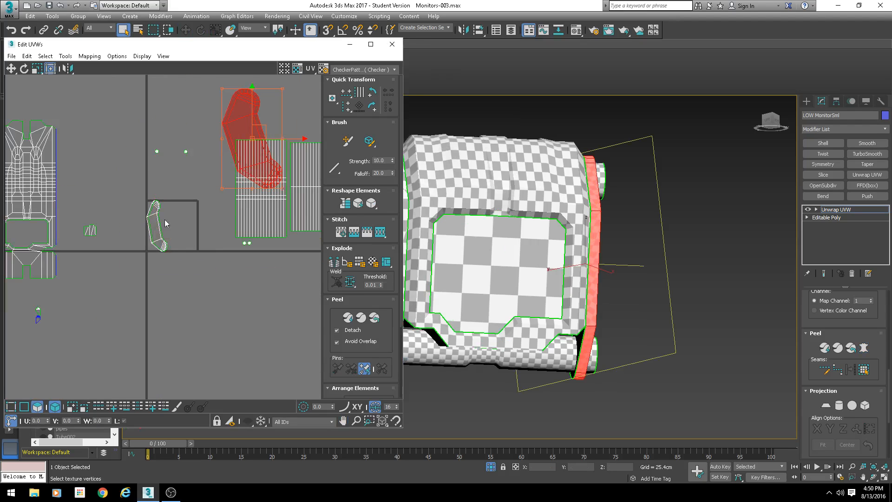
- Pelt map the small side shell with Start Pelt and Start Relax, then commit the pelt
{"action": "left_click", "coordinate": [157, 226]}
{"action": "left_click", "coordinate": [864, 347]}
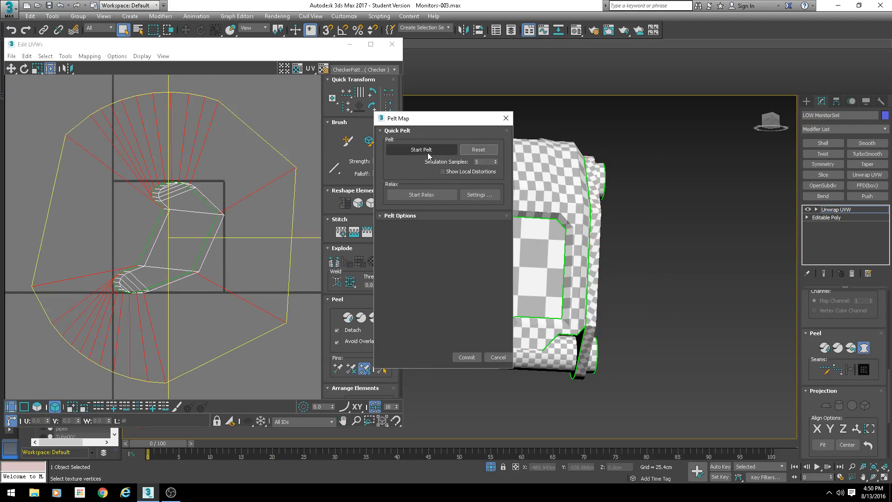
{"action": "left_click", "coordinate": [428, 155]}
{"action": "left_click", "coordinate": [431, 196]}
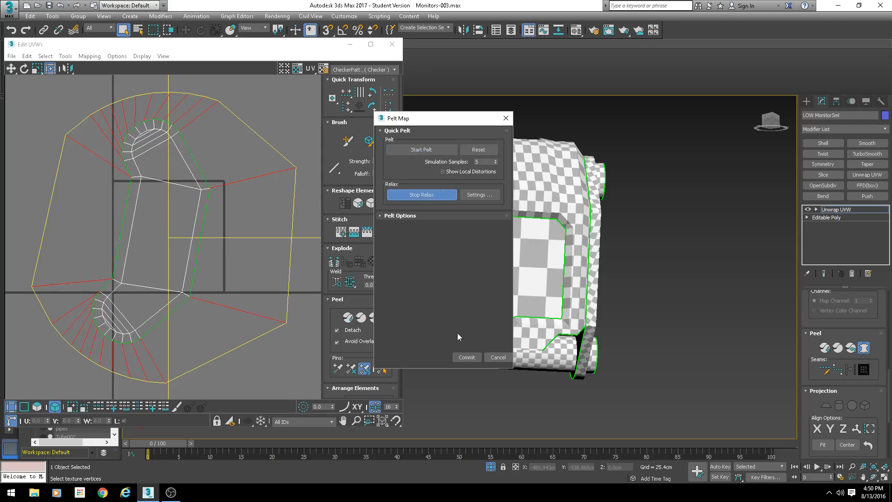
{"action": "left_click", "coordinate": [466, 356]}
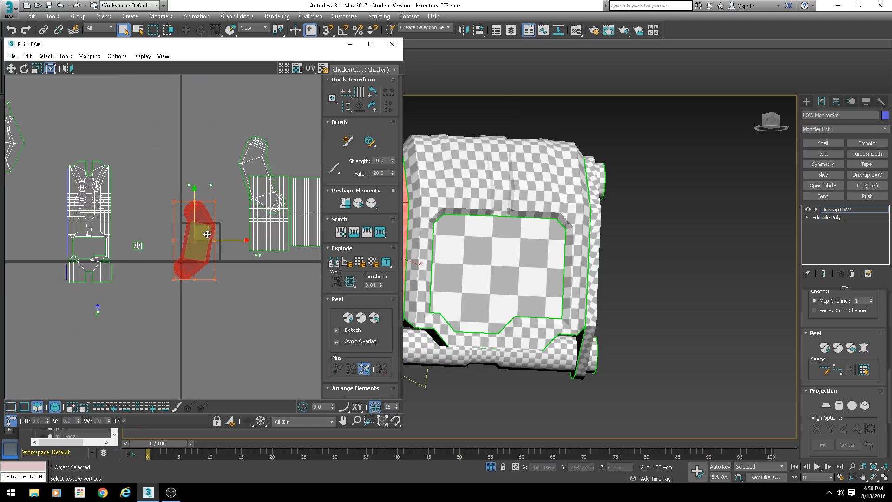
- Move the pelted side shells into place beside the other shells in the UV layout
{"action": "left_click_drag", "start_coordinate": [205, 235], "coordinate": [146, 89]}
{"action": "left_click_drag", "start_coordinate": [252, 163], "coordinate": [212, 131]}
{"action": "middle_click_drag", "start_coordinate": [625, 178], "coordinate": [585, 217], "text": "alt"}
{"action": "scroll", "coordinate": [577, 171], "scroll_direction": "up", "scroll_amount": 3}
{"action": "scroll", "coordinate": [603, 278], "scroll_direction": "down", "scroll_amount": 4}
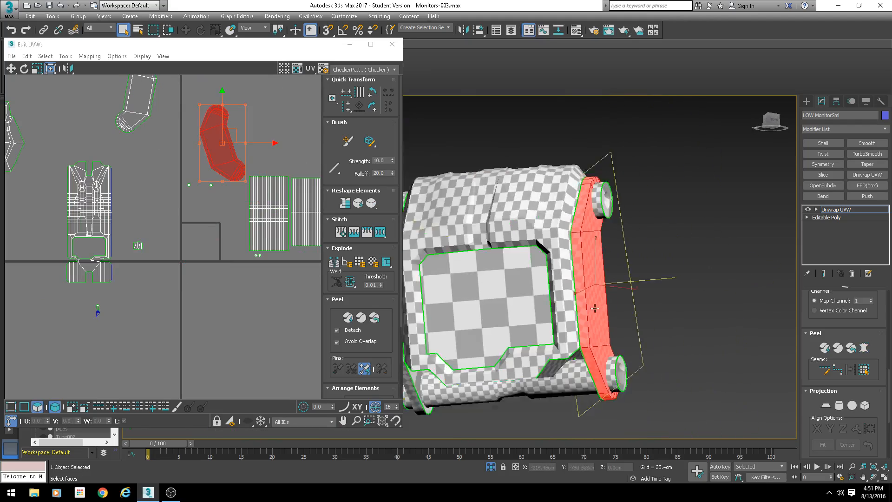
{"action": "scroll", "coordinate": [594, 346], "scroll_direction": "up", "scroll_amount": 4}
{"action": "middle_click_drag", "start_coordinate": [593, 350], "coordinate": [553, 274]}
{"action": "scroll", "coordinate": [63, 224], "scroll_direction": "down", "scroll_amount": 4}
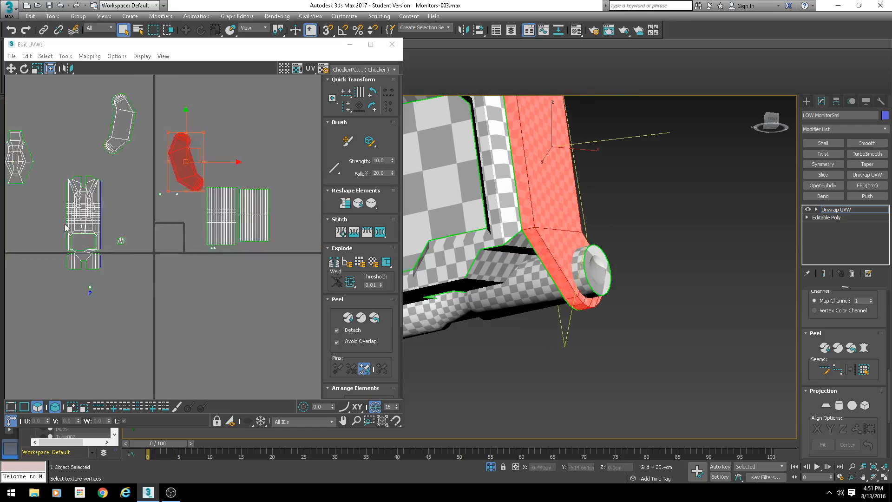
{"action": "middle_click_drag", "start_coordinate": [132, 210], "coordinate": [197, 211]}
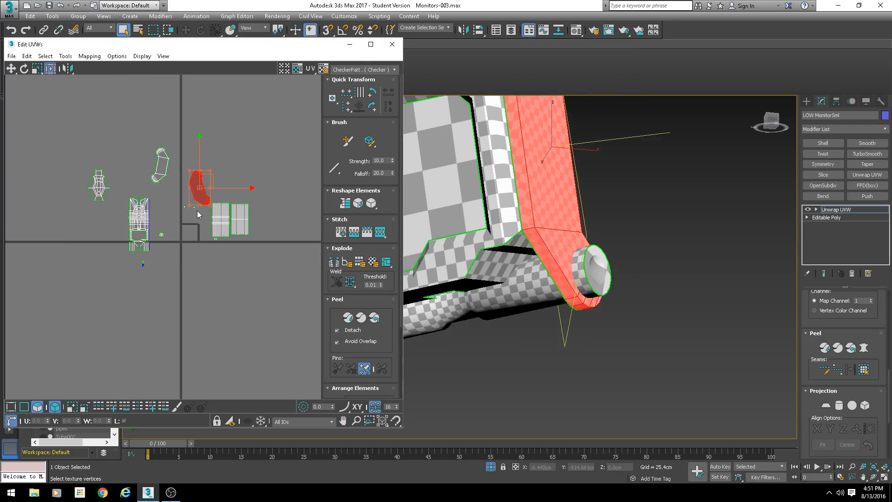
- Convert the monitor to Editable Poly, collapsing the Unwrap UVW modifier
{"action": "right_click", "coordinate": [482, 185]}
{"action": "mouse_move", "coordinate": [531, 284]}
{"action": "left_click", "coordinate": [581, 289]}
- Exit isolation mode to show the whole monitor assembly in the viewport
{"action": "scroll", "coordinate": [522, 272], "scroll_direction": "down", "scroll_amount": 5}
{"action": "scroll", "coordinate": [522, 270], "scroll_direction": "down", "scroll_amount": 5}
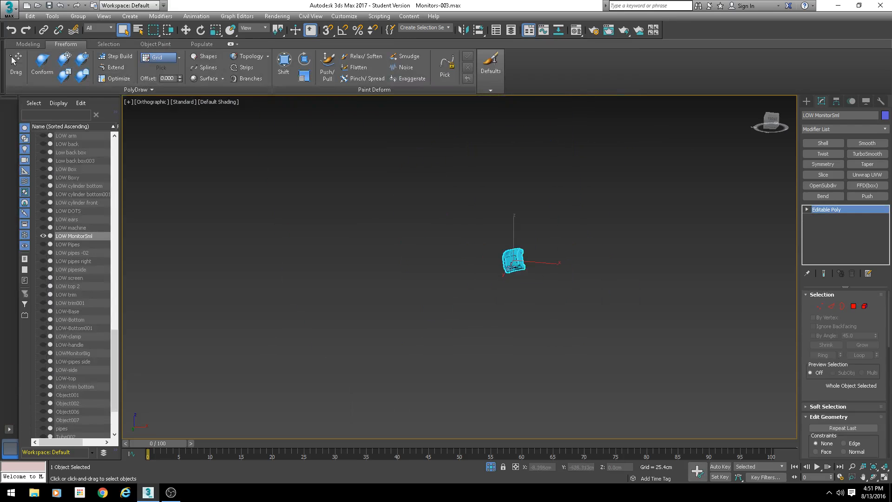
{"action": "middle_click_drag", "start_coordinate": [522, 271], "coordinate": [516, 376], "text": "alt"}
{"action": "left_click", "coordinate": [491, 466]}
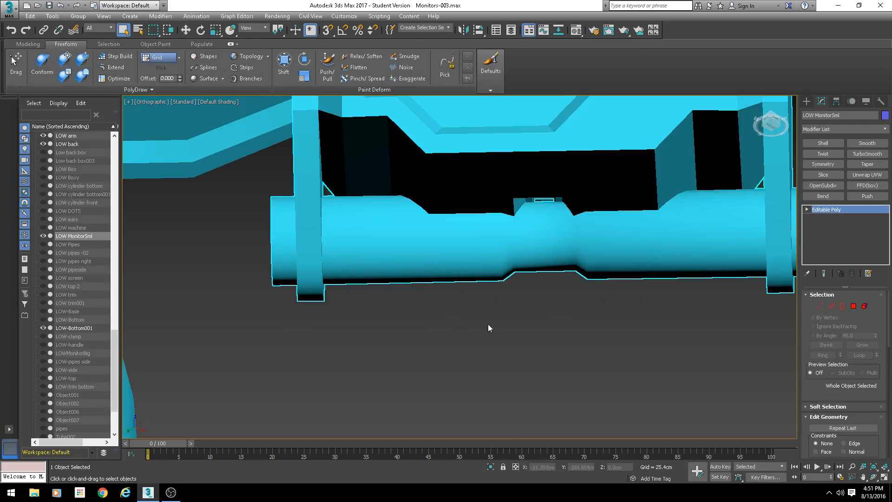
{"action": "middle_click_drag", "start_coordinate": [501, 352], "coordinate": [476, 306], "text": "alt"}
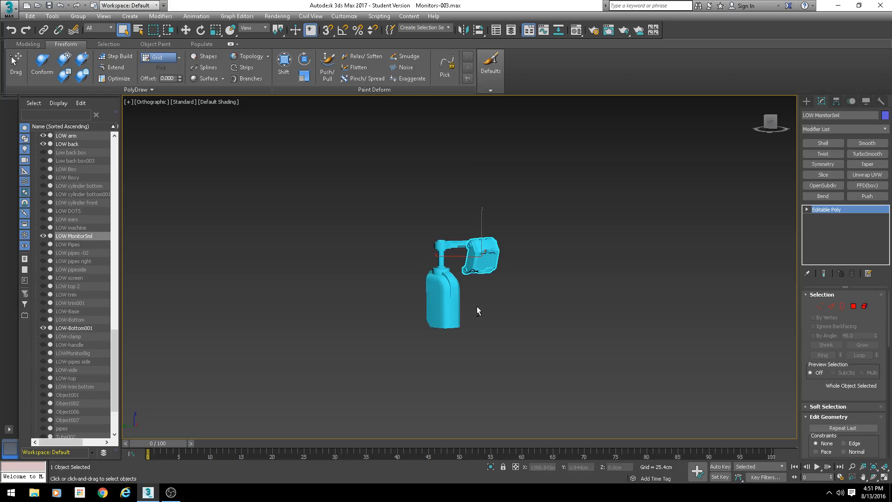
{"action": "middle_click_drag", "start_coordinate": [507, 345], "coordinate": [479, 341], "text": "alt"}
{"action": "scroll", "coordinate": [479, 341], "scroll_direction": "up", "scroll_amount": 5}
{"action": "middle_click_drag", "start_coordinate": [488, 307], "coordinate": [593, 286], "text": "alt"}
{"action": "scroll", "coordinate": [593, 285], "scroll_direction": "down", "scroll_amount": 5}
{"action": "key", "text": "1"}
{"action": "middle_click_drag", "start_coordinate": [647, 278], "coordinate": [539, 253]}
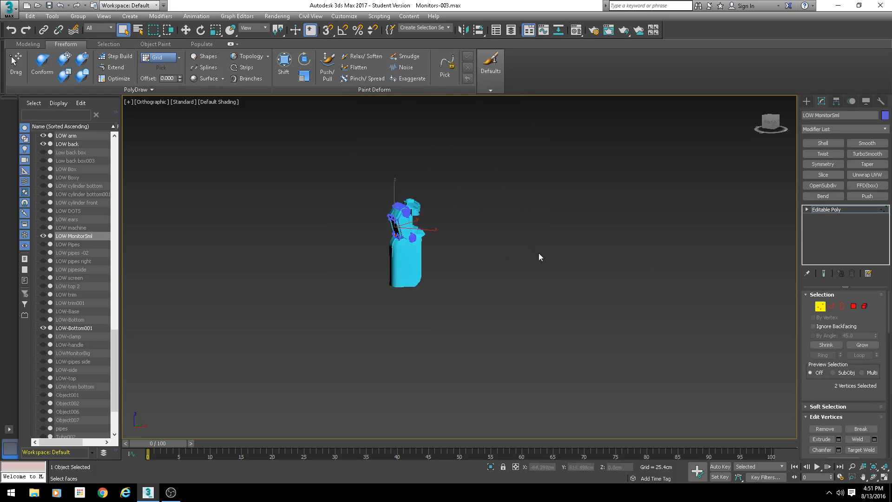
{"action": "scroll", "coordinate": [492, 265], "scroll_direction": "up", "scroll_amount": 3}
{"action": "left_click", "coordinate": [821, 306]}
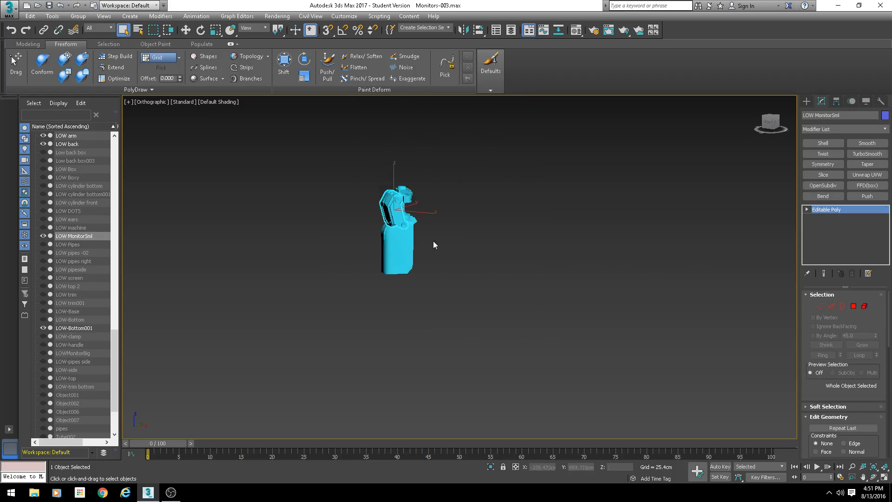
{"action": "mouse_move", "coordinate": [434, 244]}
{"action": "middle_mouse_down", "text": "alt"}
{"action": "mouse_move", "coordinate": [469, 215]}
{"action": "mouse_move", "coordinate": [404, 258]}
{"action": "mouse_move", "coordinate": [447, 239]}
{"action": "middle_mouse_up", "text": "alt"}
{"action": "scroll", "coordinate": [431, 242], "scroll_direction": "up", "scroll_amount": 3}
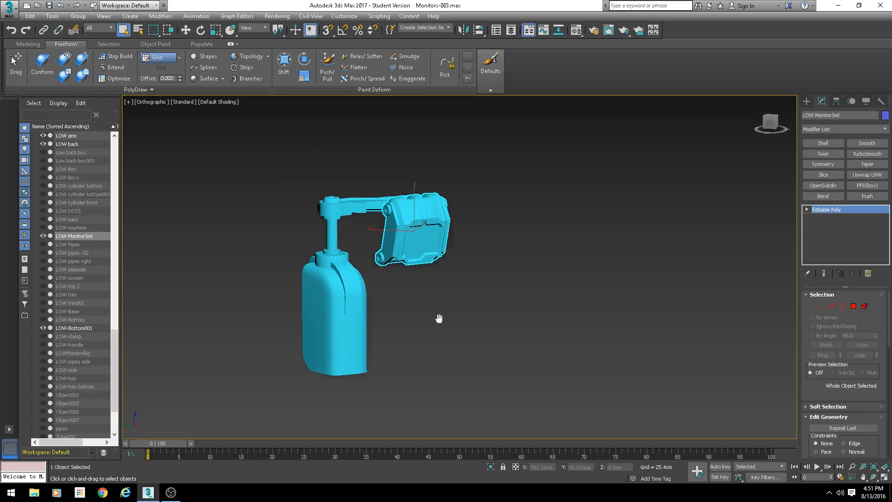